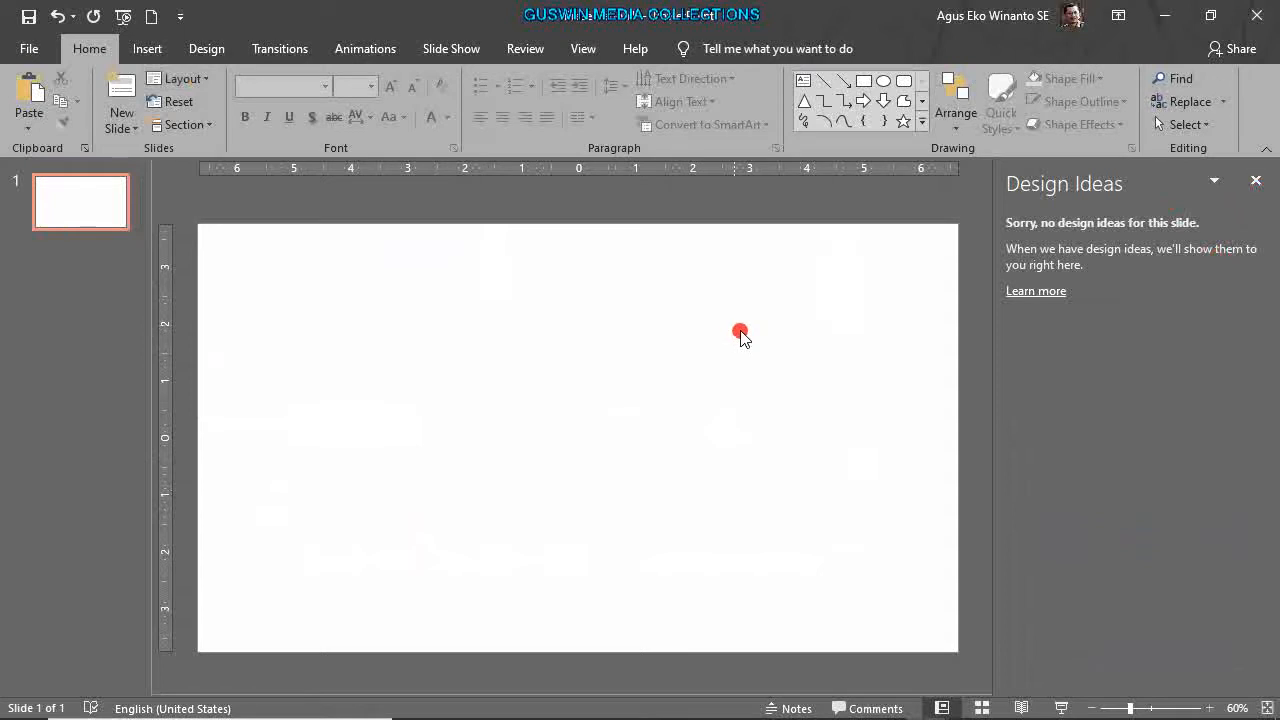
Close the Design Ideas pane and zoom the slide view to 50%.
{"action": "left_click", "coordinate": [1256, 180]}
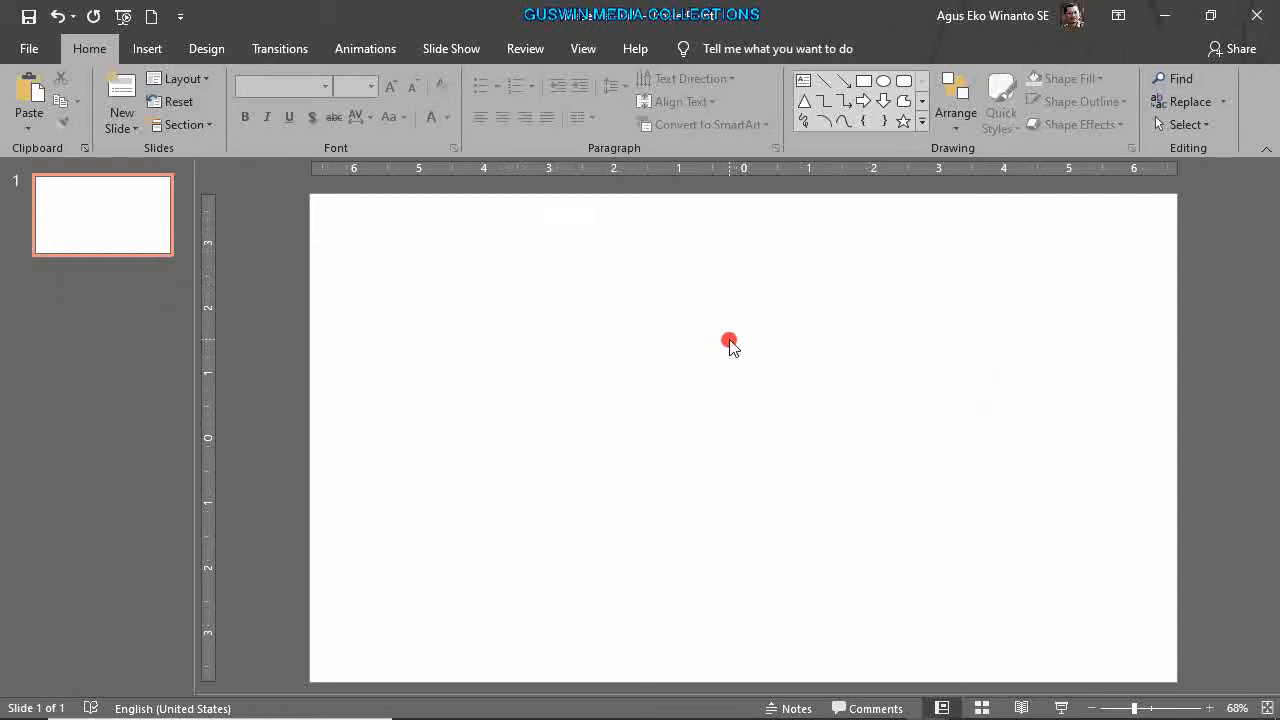
{"action": "scroll", "coordinate": [729, 345], "scroll_direction": "down", "scroll_amount": 2, "text": "ctrl"}
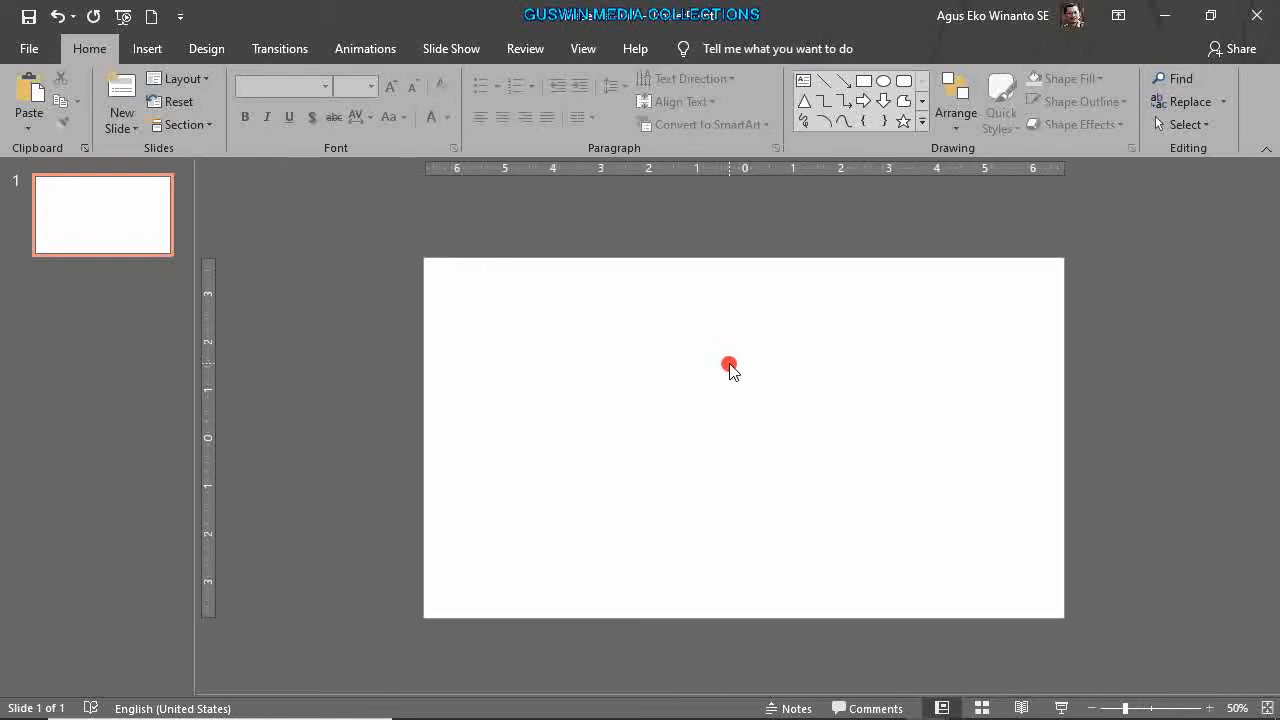
{"action": "scroll", "coordinate": [729, 368], "scroll_direction": "up", "scroll_amount": 2, "text": "ctrl"}
{"action": "scroll", "coordinate": [729, 368], "scroll_direction": "down", "scroll_amount": 2, "text": "ctrl"}
Insert white-fill, blue-outline WordArt reading 'SMA MUHAMMADIYAH 2 SURABAYA' on the slide.
{"action": "left_click", "coordinate": [147, 48]}
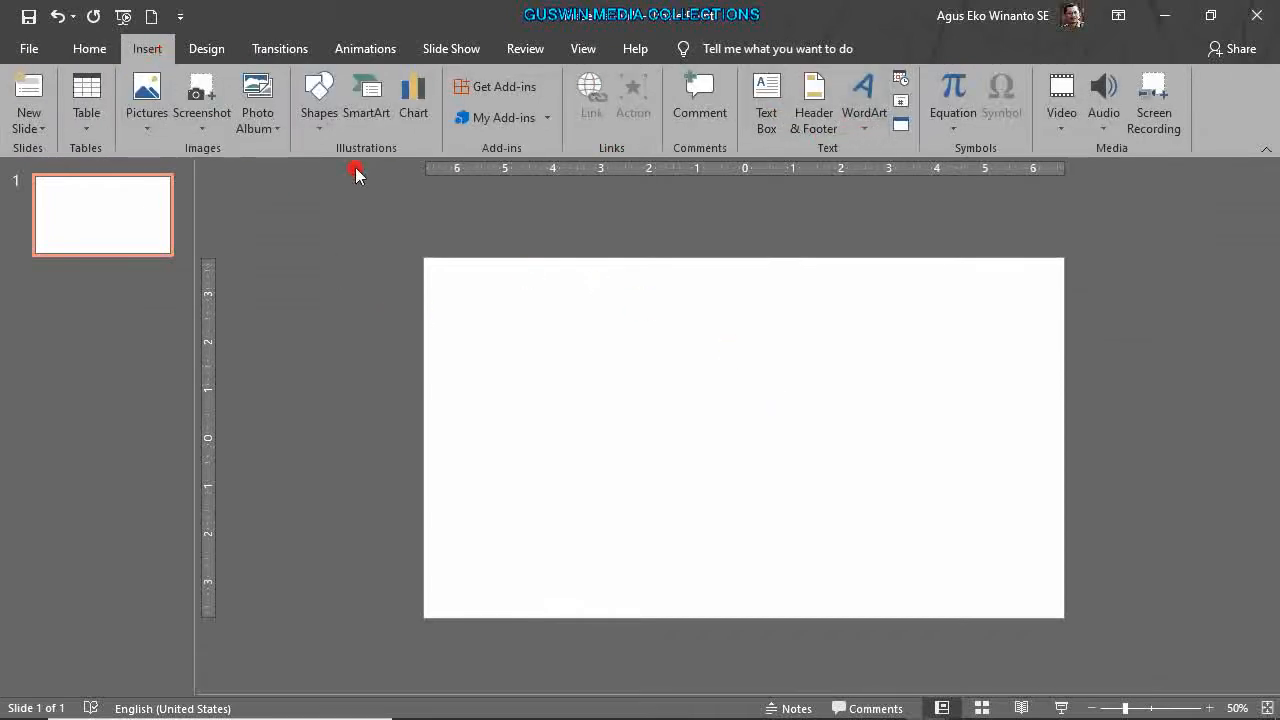
{"action": "left_click", "coordinate": [860, 130]}
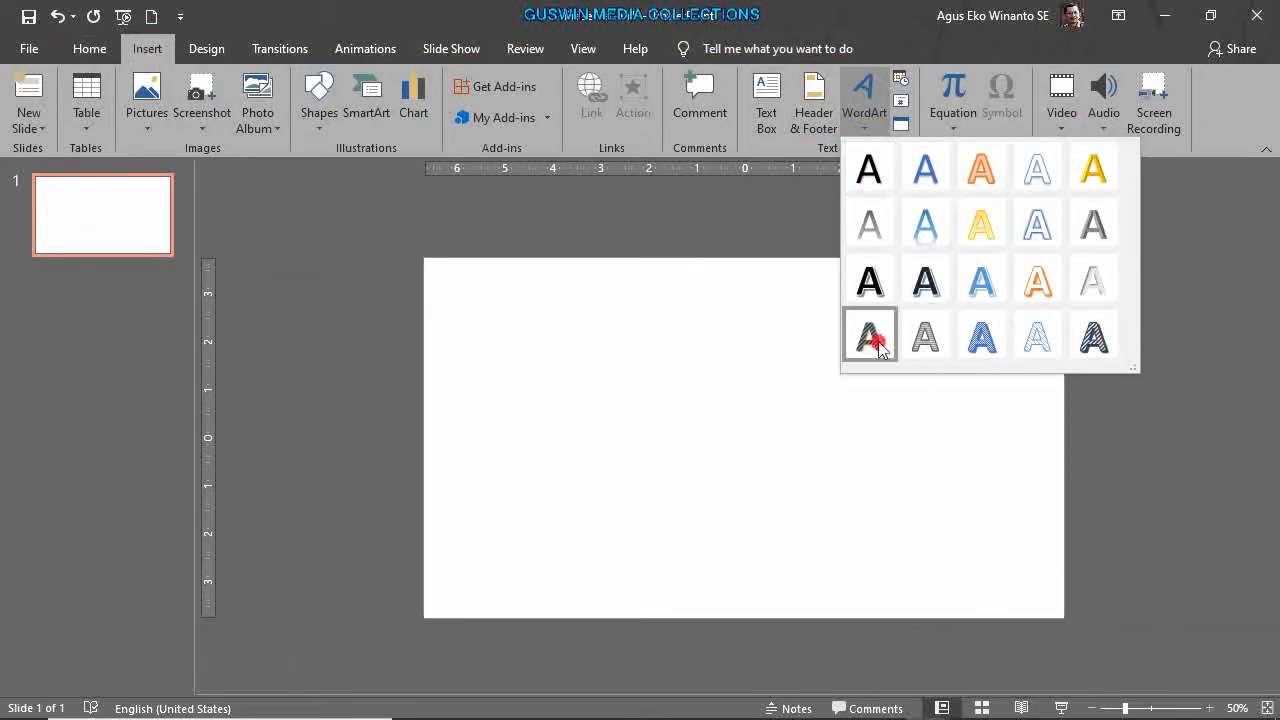
{"action": "left_click", "coordinate": [1040, 230]}
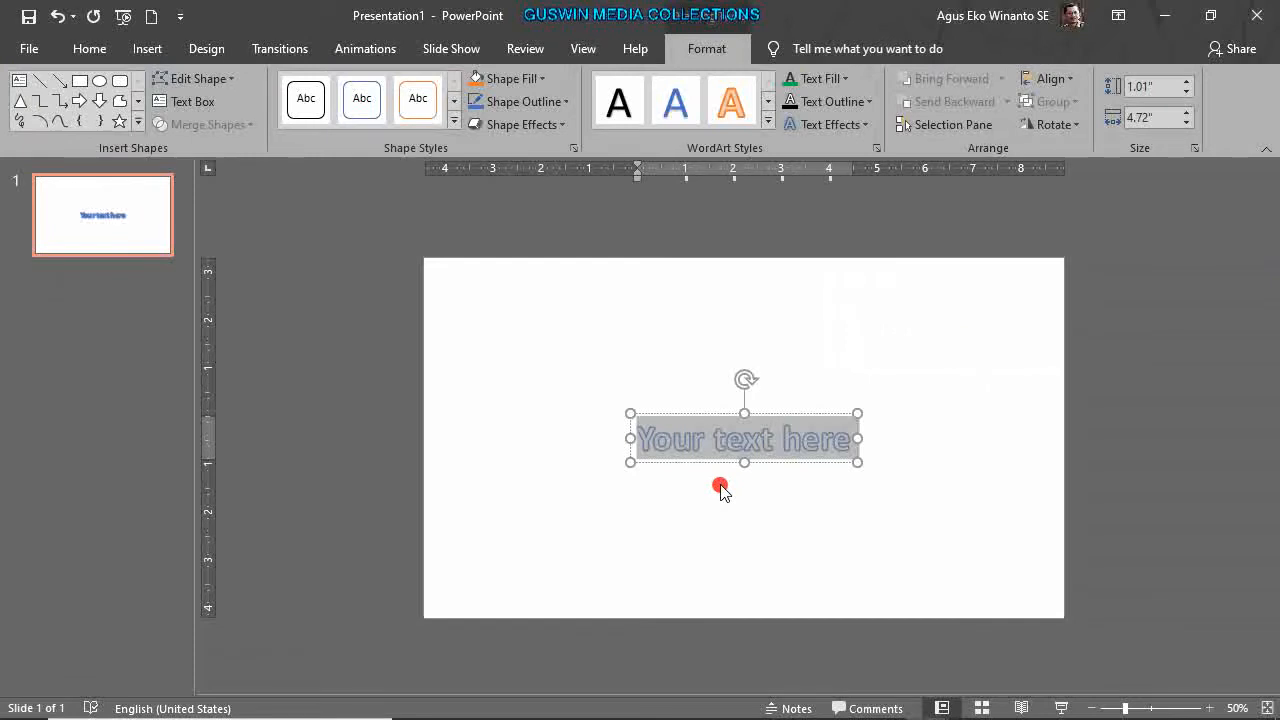
{"action": "type", "text": "S"}
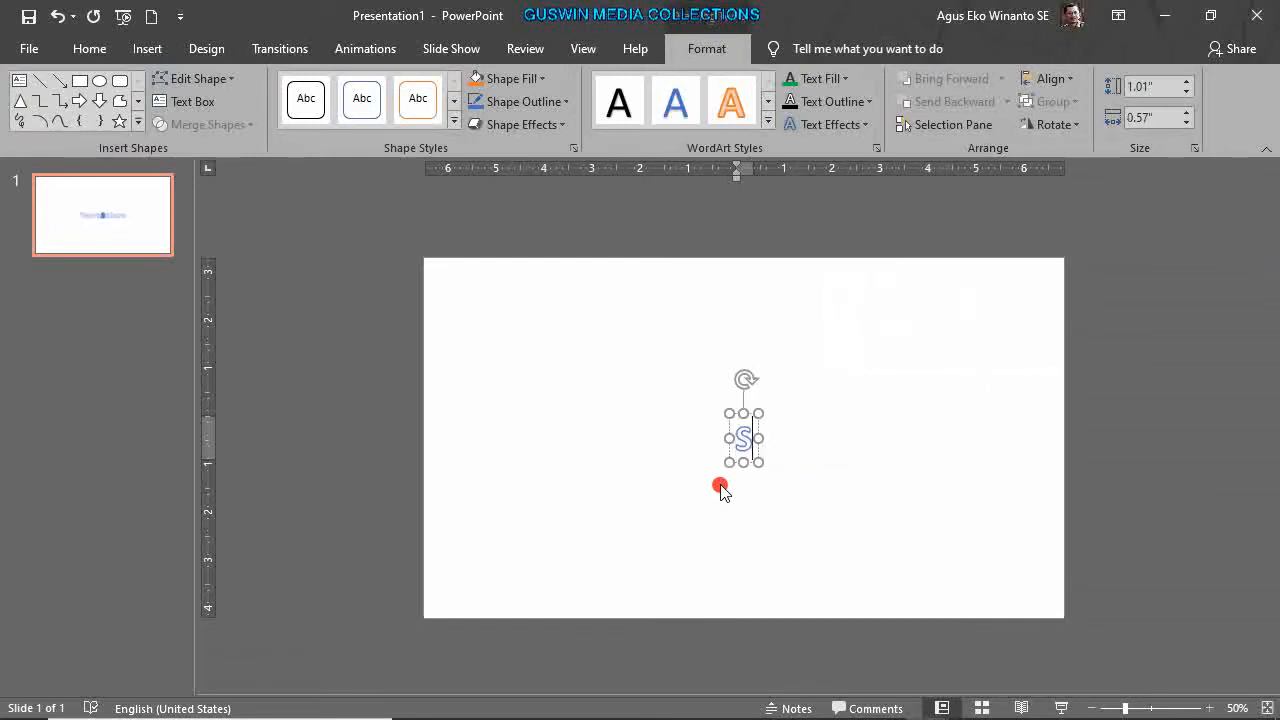
{"action": "type", "text": "MA"}
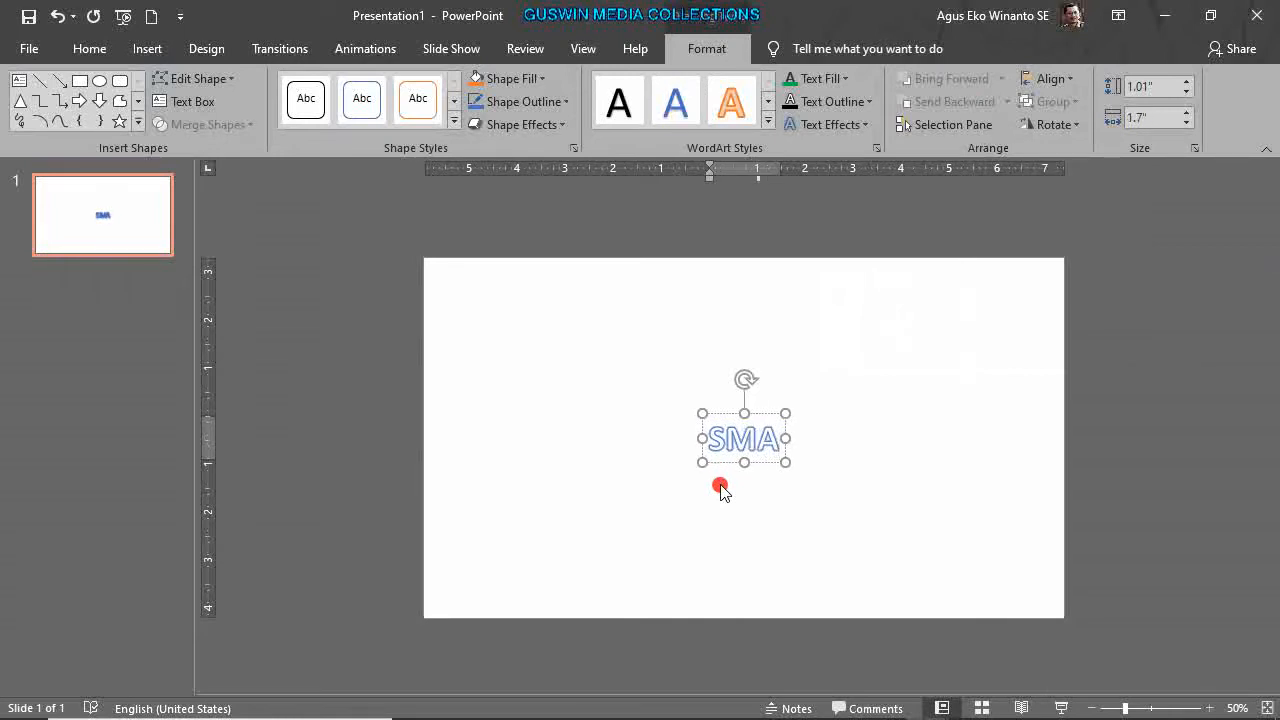
{"action": "type", "text": " M"}
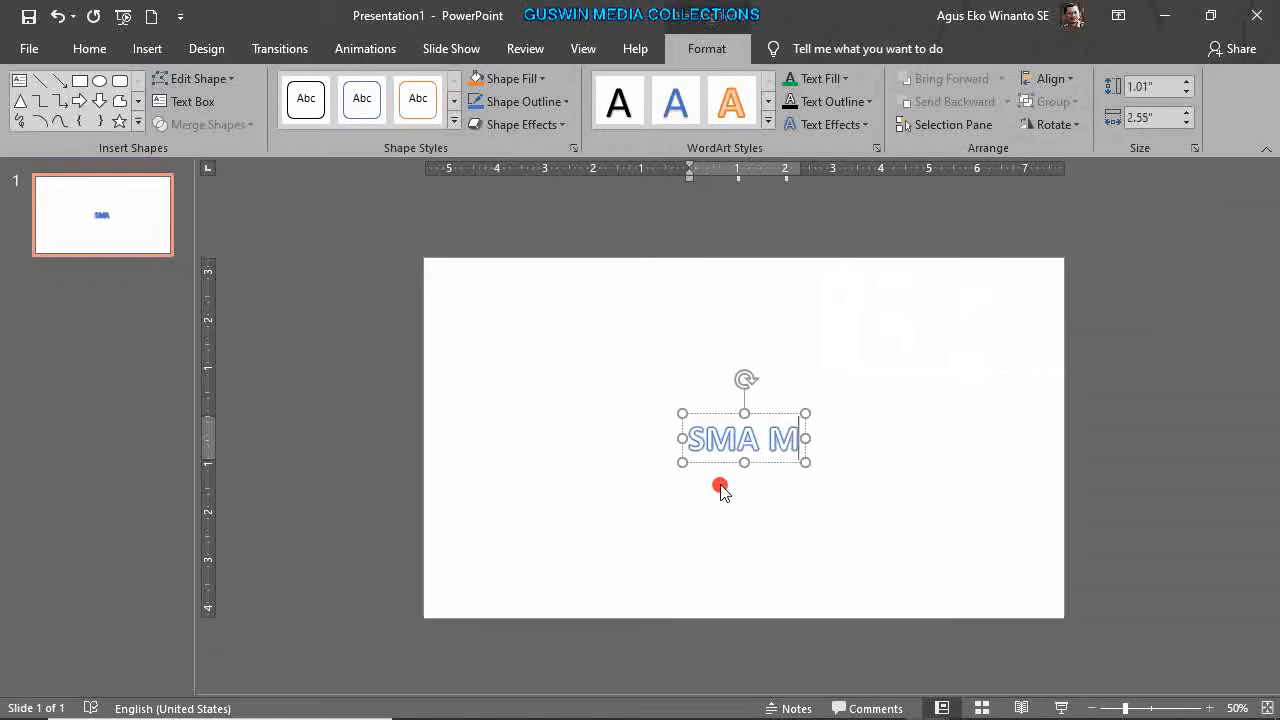
{"action": "type", "text": "UHAMMAD"}
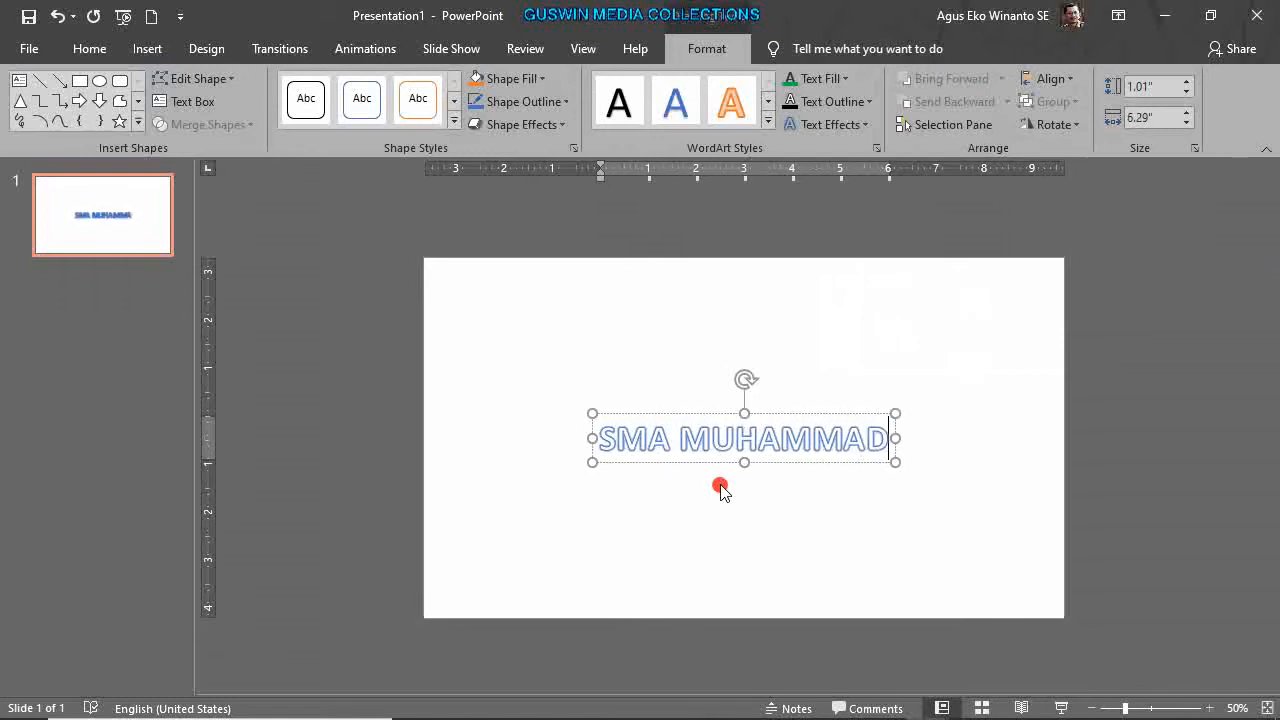
{"action": "type", "text": "IYAH 2 SURA"}
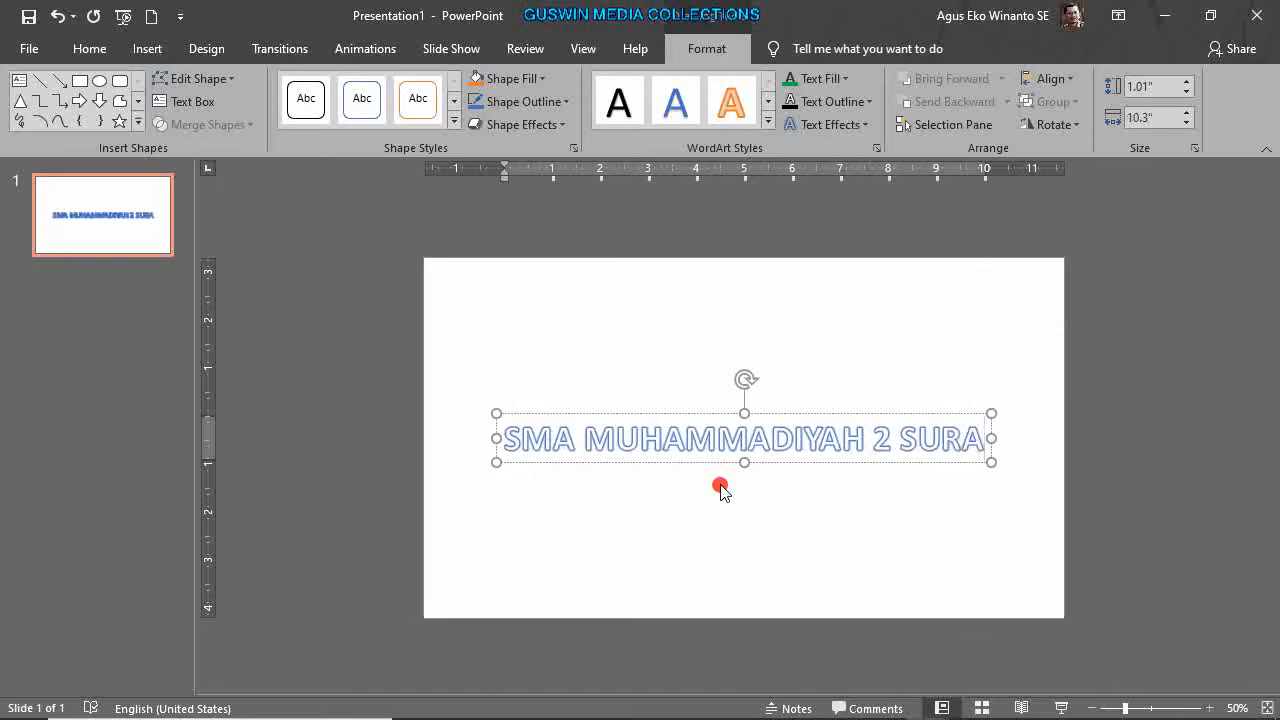
{"action": "type", "text": "BAYA"}
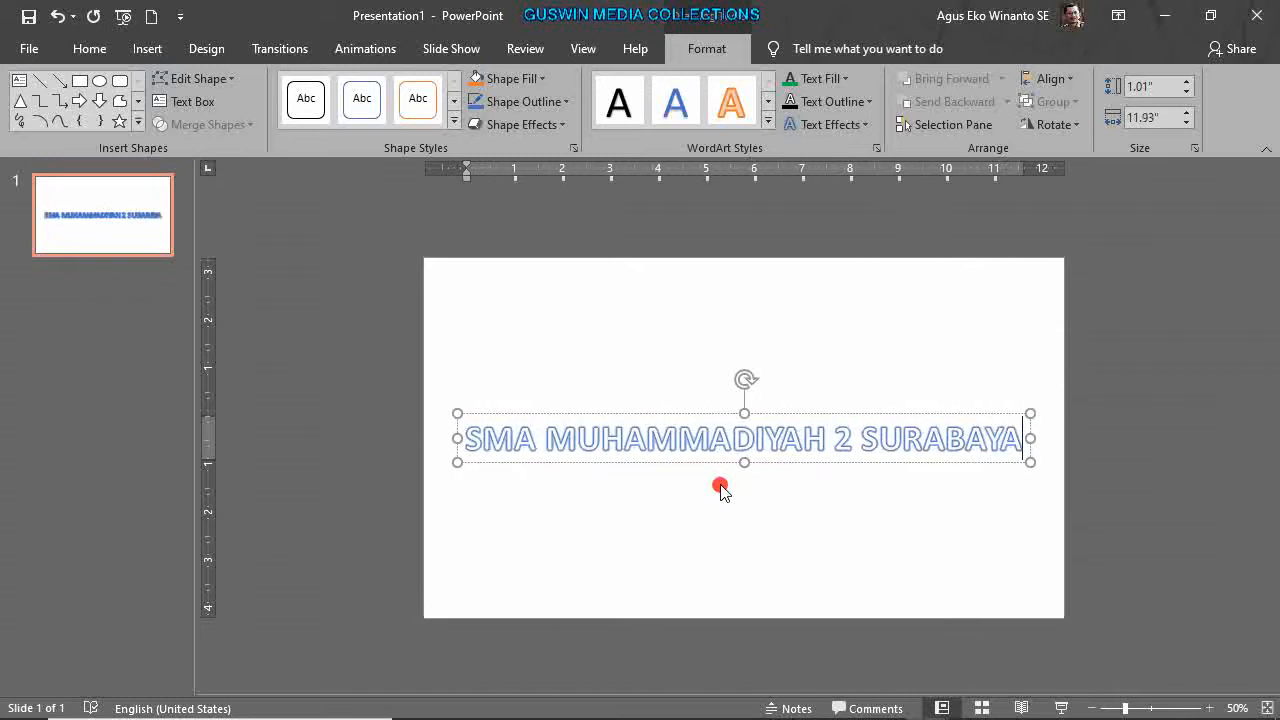
{"action": "left_click", "coordinate": [722, 490]}
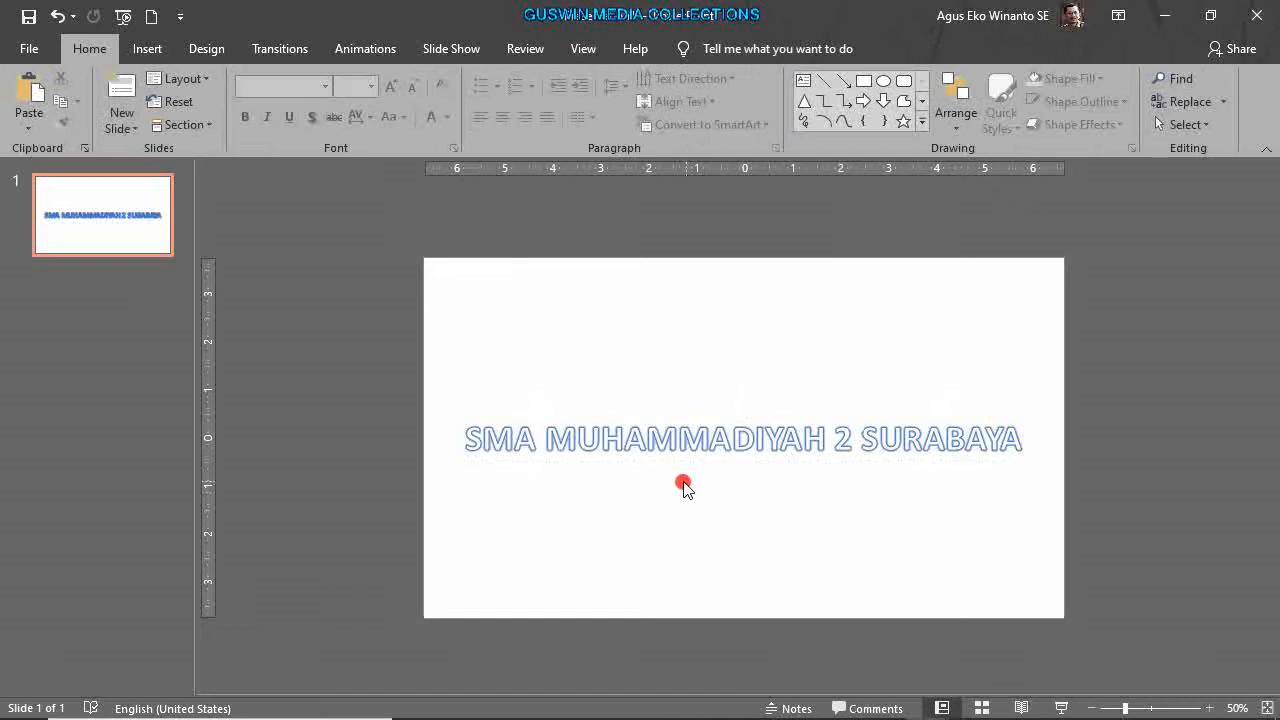
{"action": "left_click", "coordinate": [766, 449]}
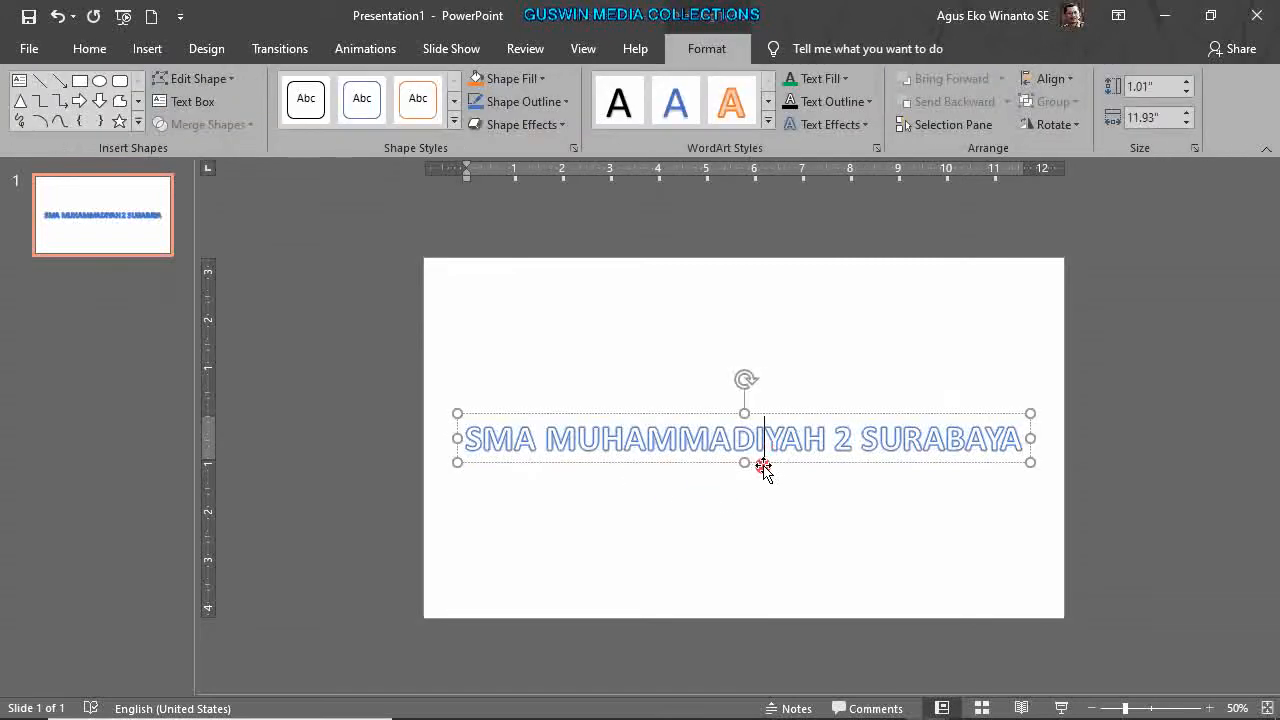
Set the school-name WordArt's text fill to White and its text outline to Dark Blue.
{"action": "left_click", "coordinate": [768, 463]}
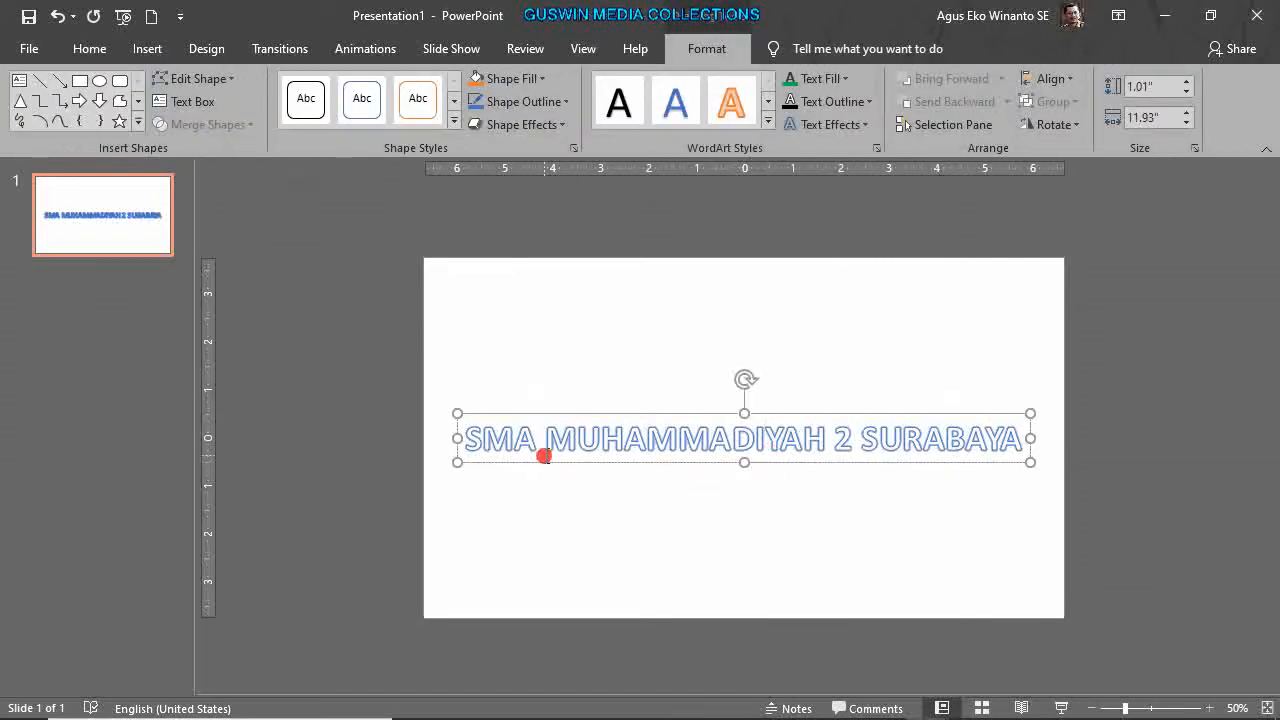
{"action": "left_click", "coordinate": [788, 80]}
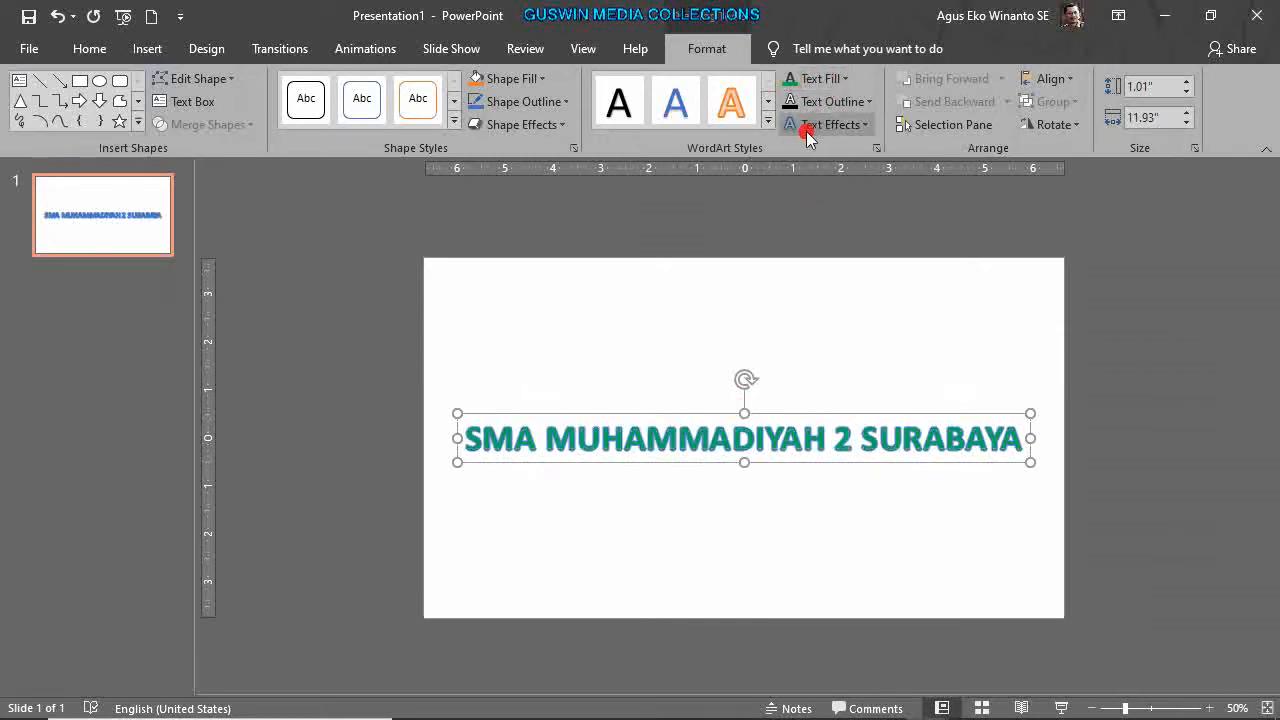
{"action": "left_click", "coordinate": [840, 82]}
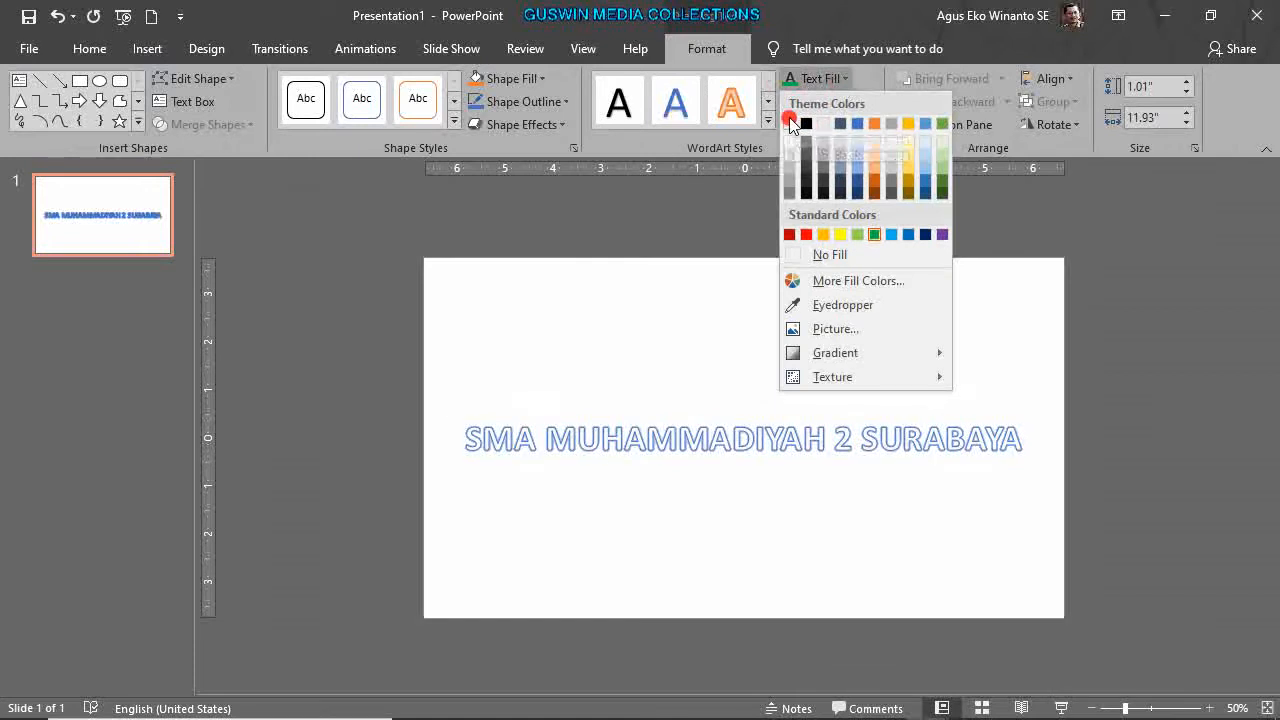
{"action": "left_click", "coordinate": [790, 122]}
{"action": "left_click", "coordinate": [846, 102]}
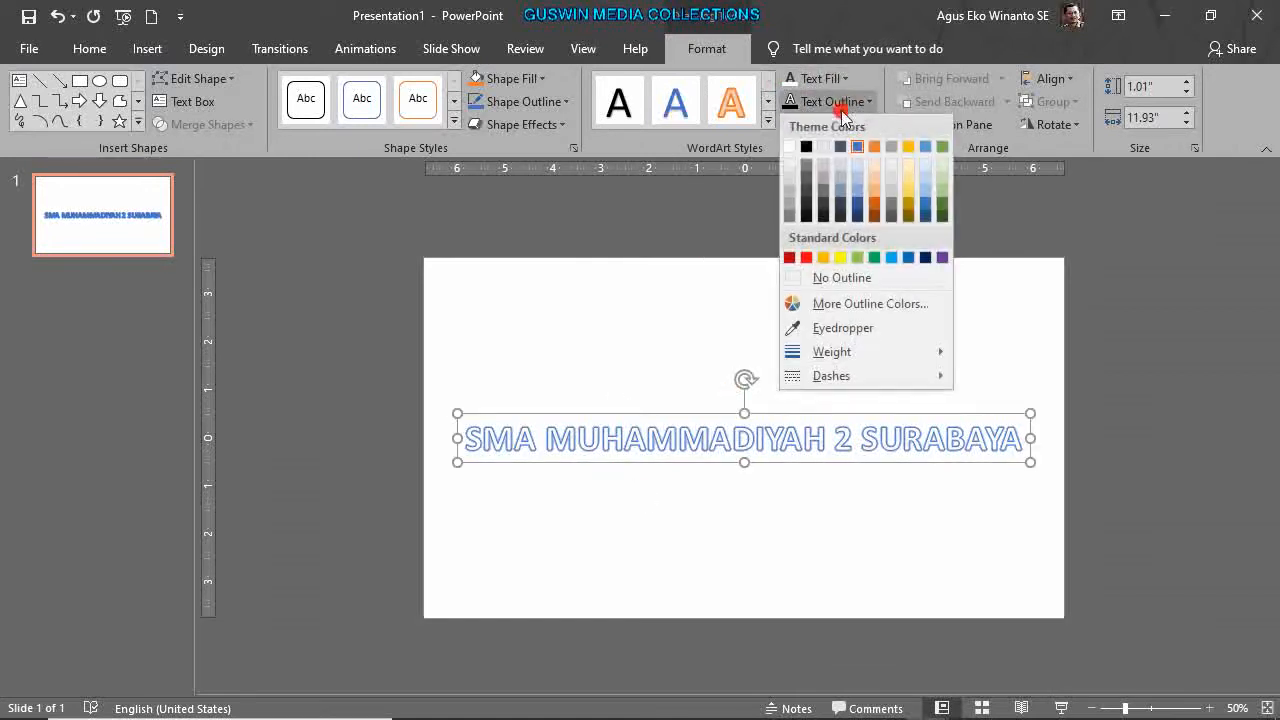
{"action": "left_click", "coordinate": [919, 257]}
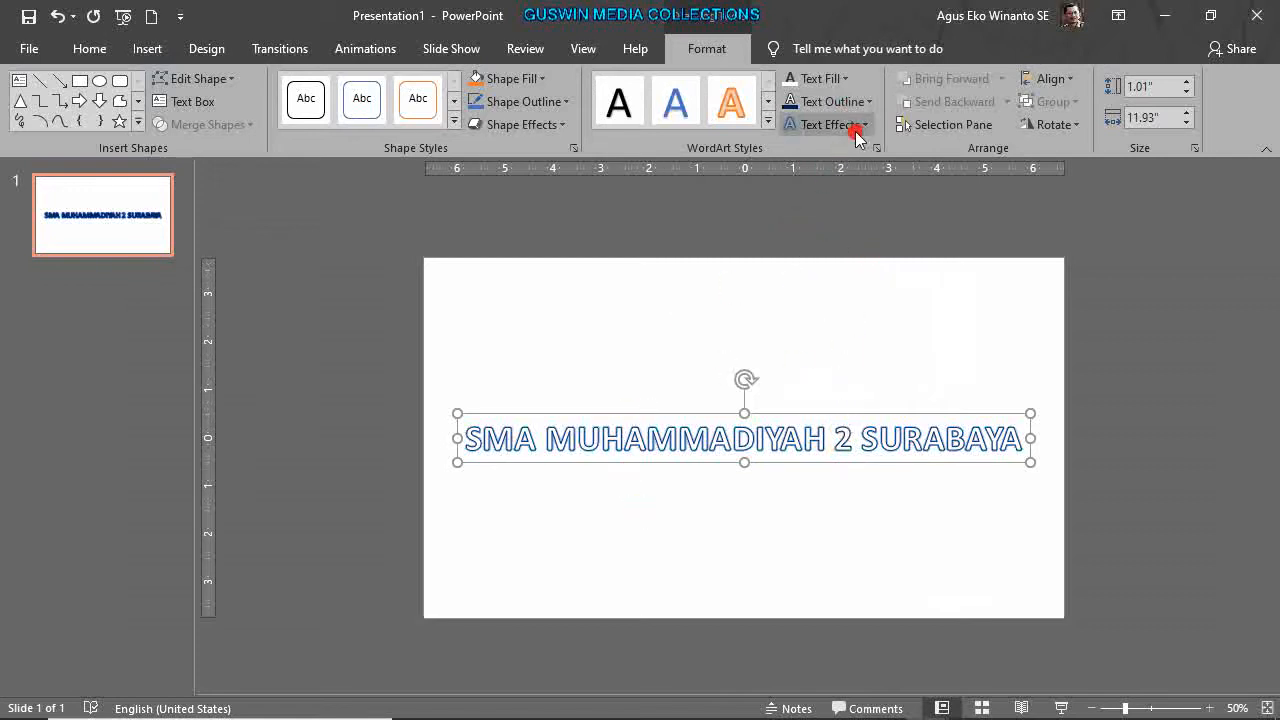
Apply the Follow Path Circle transform to the school-name WordArt.
{"action": "left_click", "coordinate": [862, 124]}
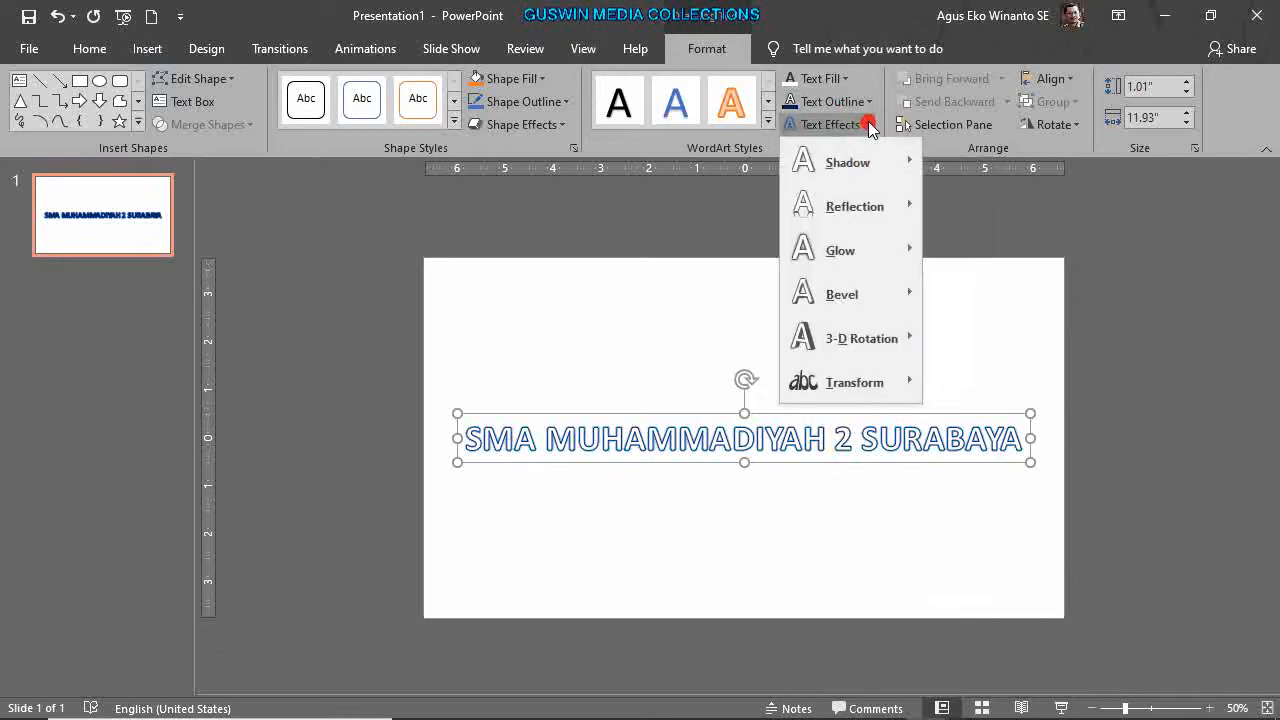
{"action": "mouse_move", "coordinate": [897, 390]}
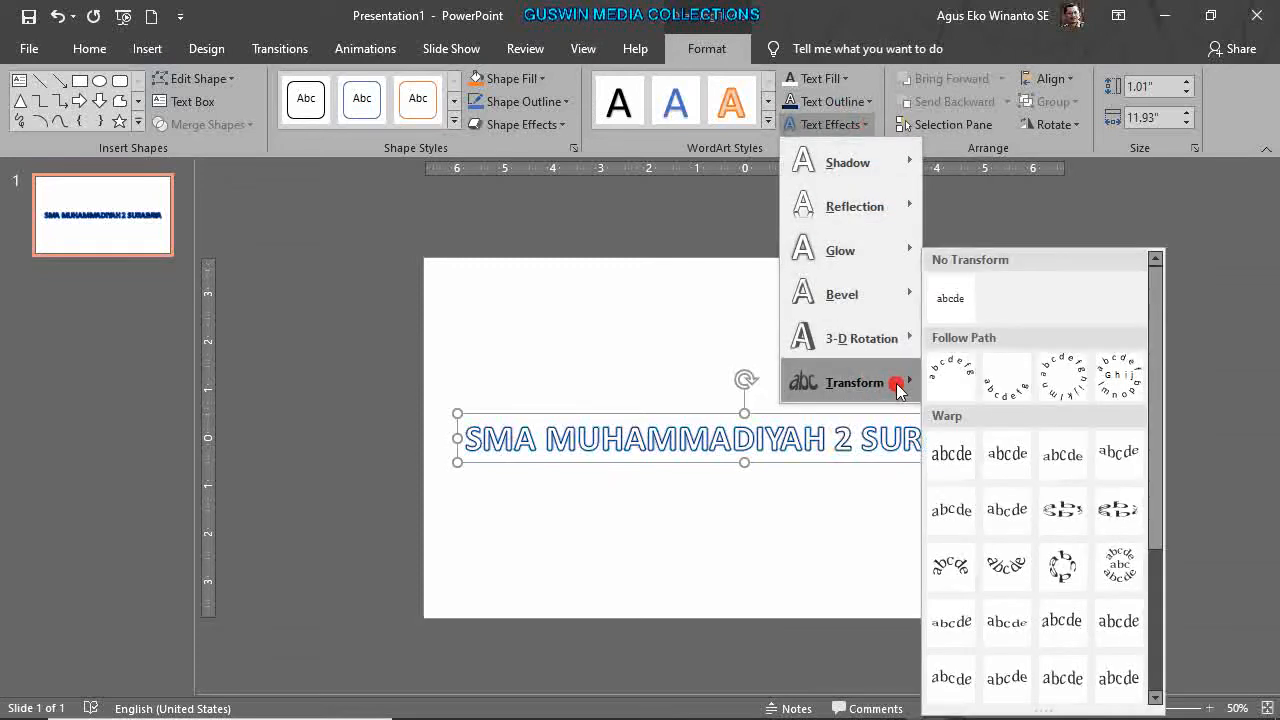
{"action": "left_click", "coordinate": [1066, 376]}
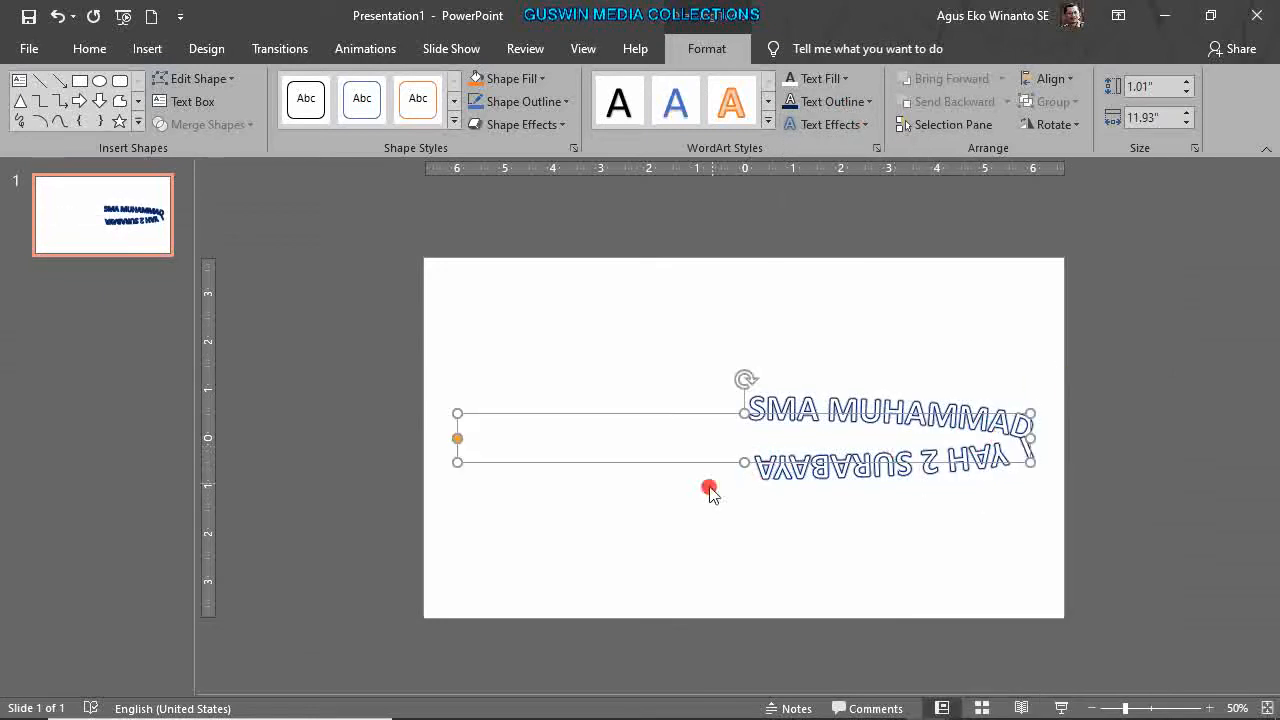
Reshape the WordArt box into a square and shorten the curved text into a left-side arc.
{"action": "left_click_drag", "start_coordinate": [744, 413], "coordinate": [744, 344]}
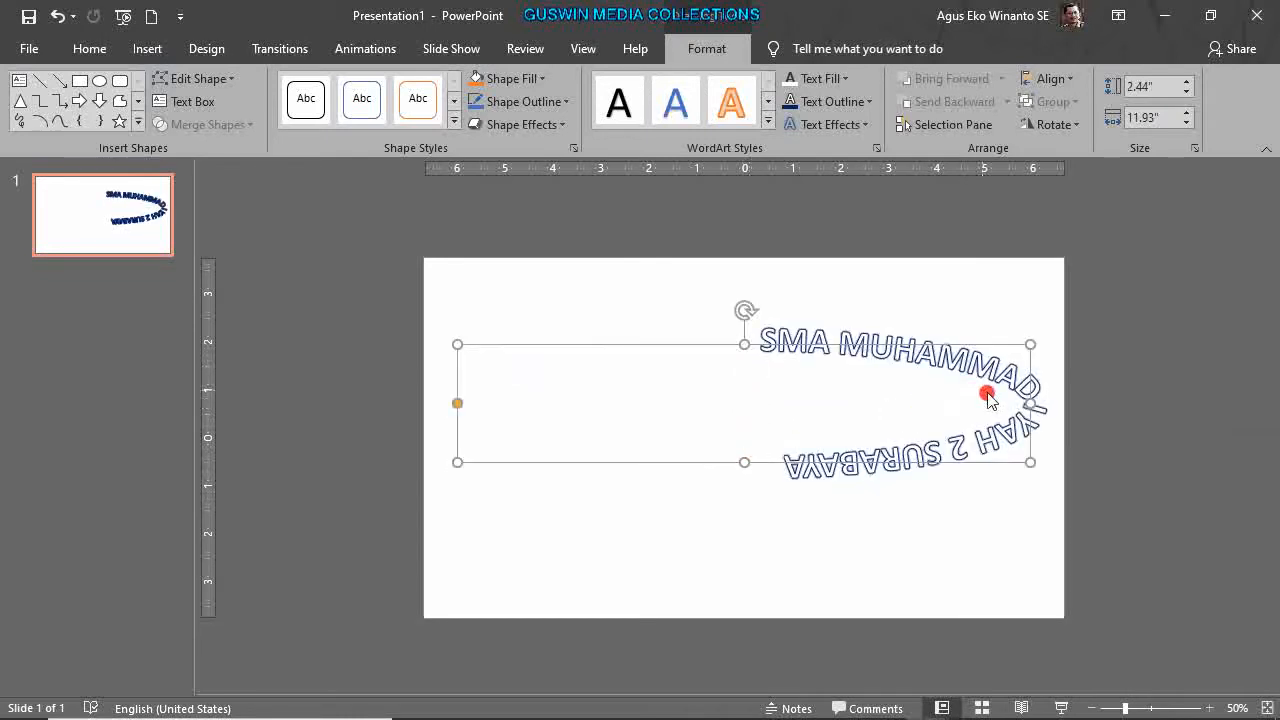
{"action": "left_click_drag", "start_coordinate": [1030, 402], "coordinate": [805, 443]}
{"action": "scroll", "coordinate": [826, 472], "scroll_direction": "up", "scroll_amount": 2}
{"action": "scroll", "coordinate": [826, 472], "scroll_direction": "up", "scroll_amount": 4}
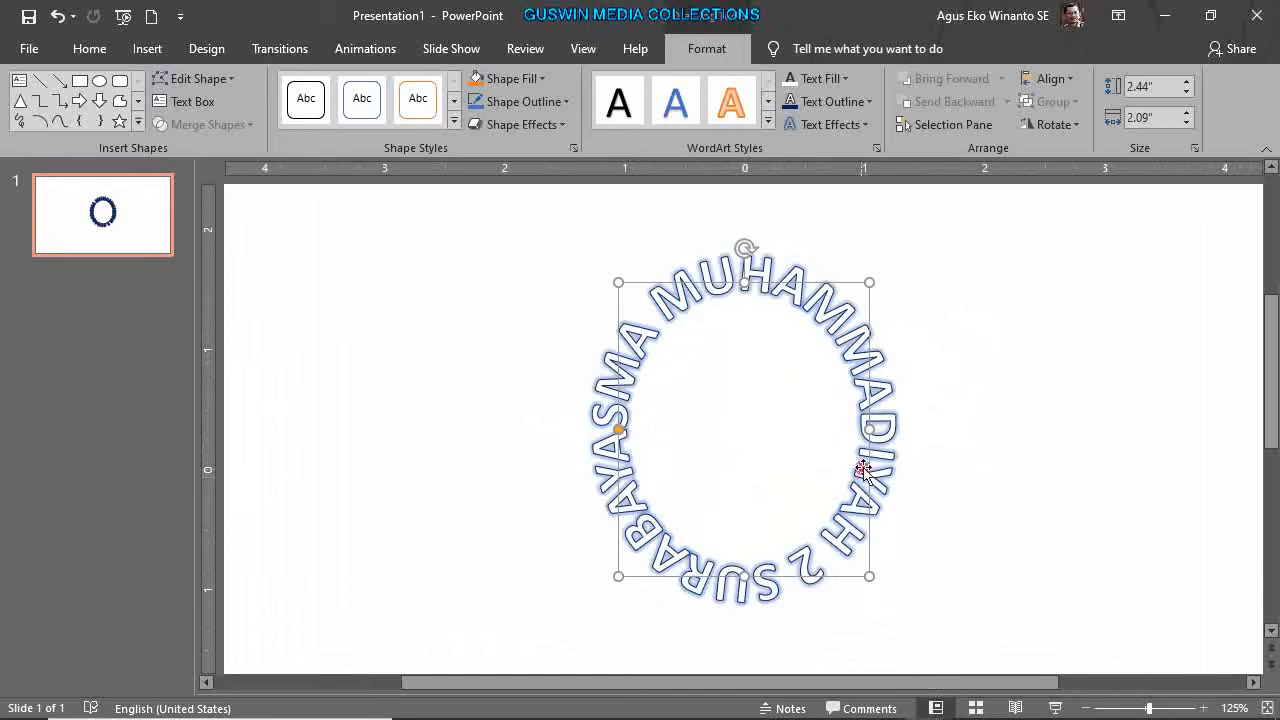
{"action": "left_click_drag", "start_coordinate": [868, 431], "coordinate": [930, 428]}
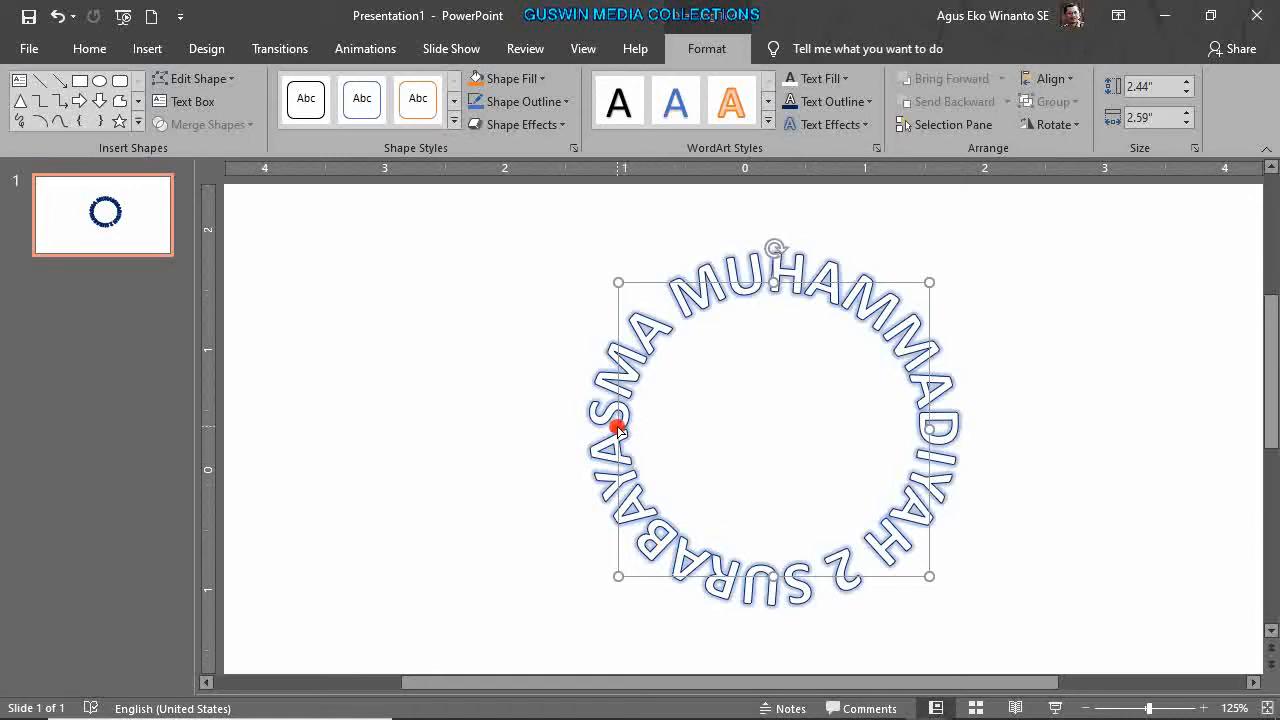
{"action": "left_click_drag", "start_coordinate": [614, 452], "coordinate": [651, 540]}
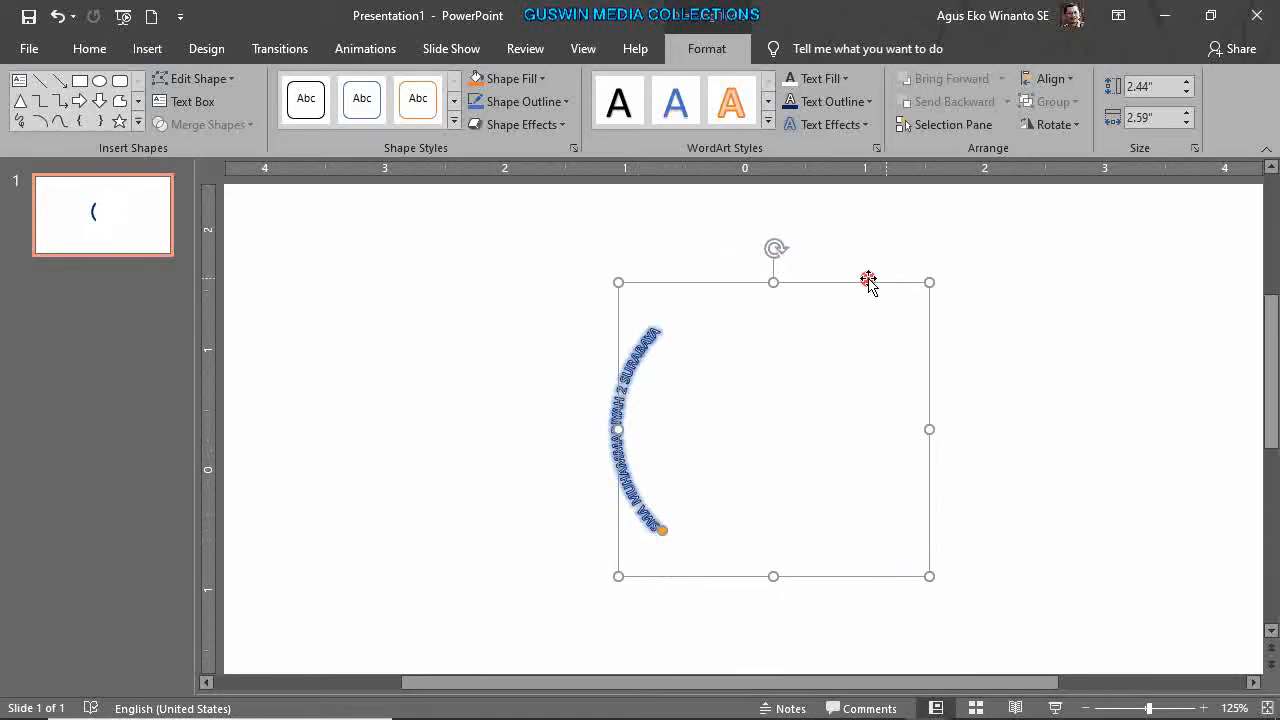
Rotate the arc 90° clockwise, resize it to 1.99 × 2.14 in, and extend it around the circle.
{"action": "left_click", "coordinate": [1050, 124]}
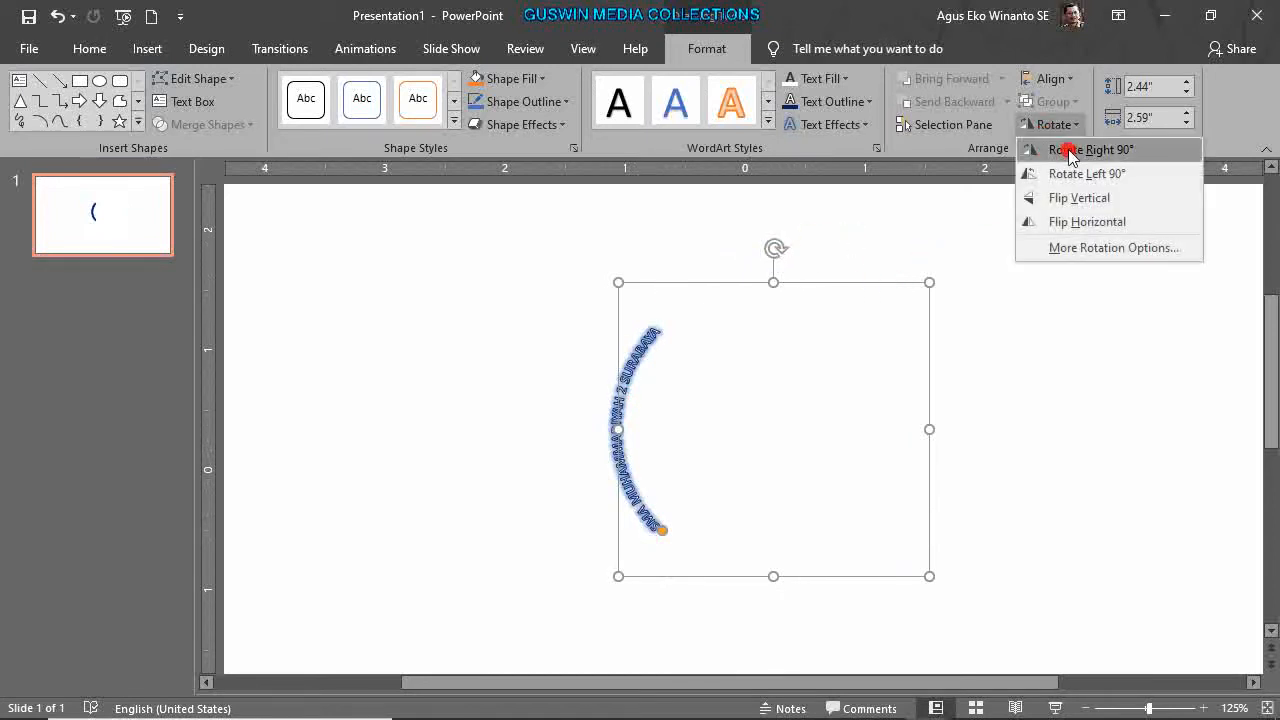
{"action": "left_click", "coordinate": [1079, 152]}
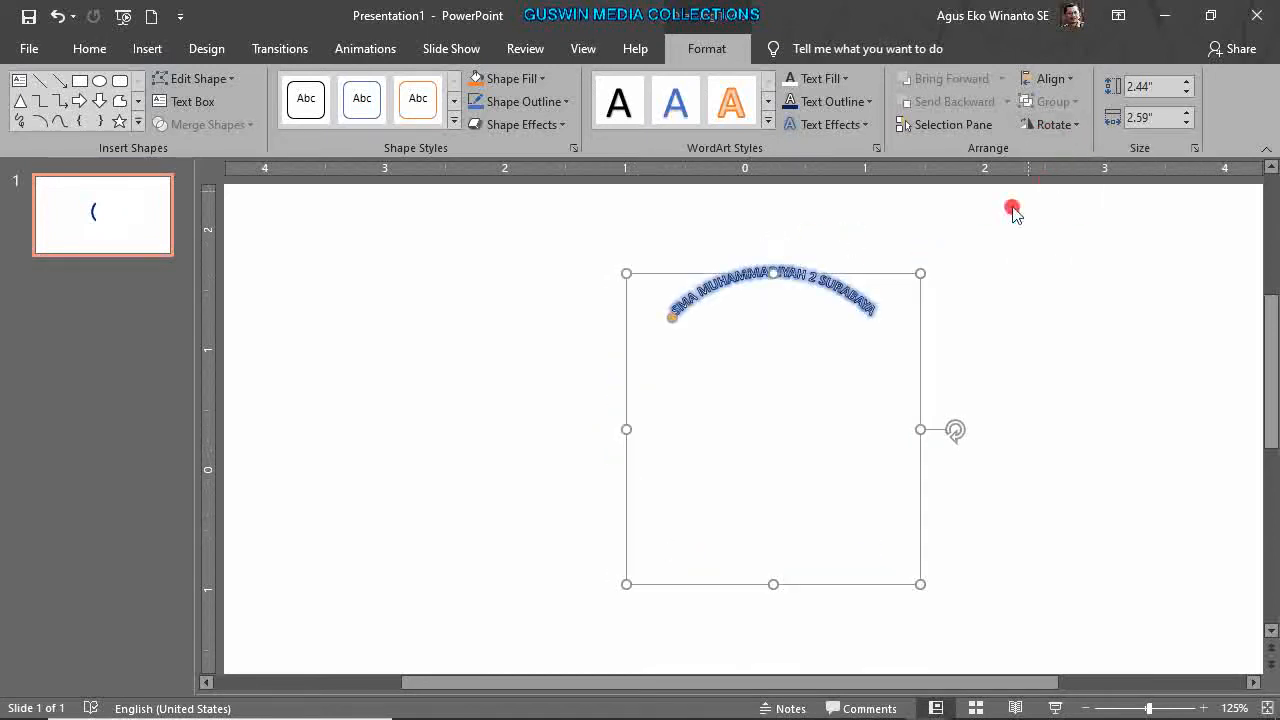
{"action": "scroll", "coordinate": [942, 376], "scroll_direction": "up", "scroll_amount": 5}
{"action": "scroll", "coordinate": [941, 378], "scroll_direction": "down", "scroll_amount": 5}
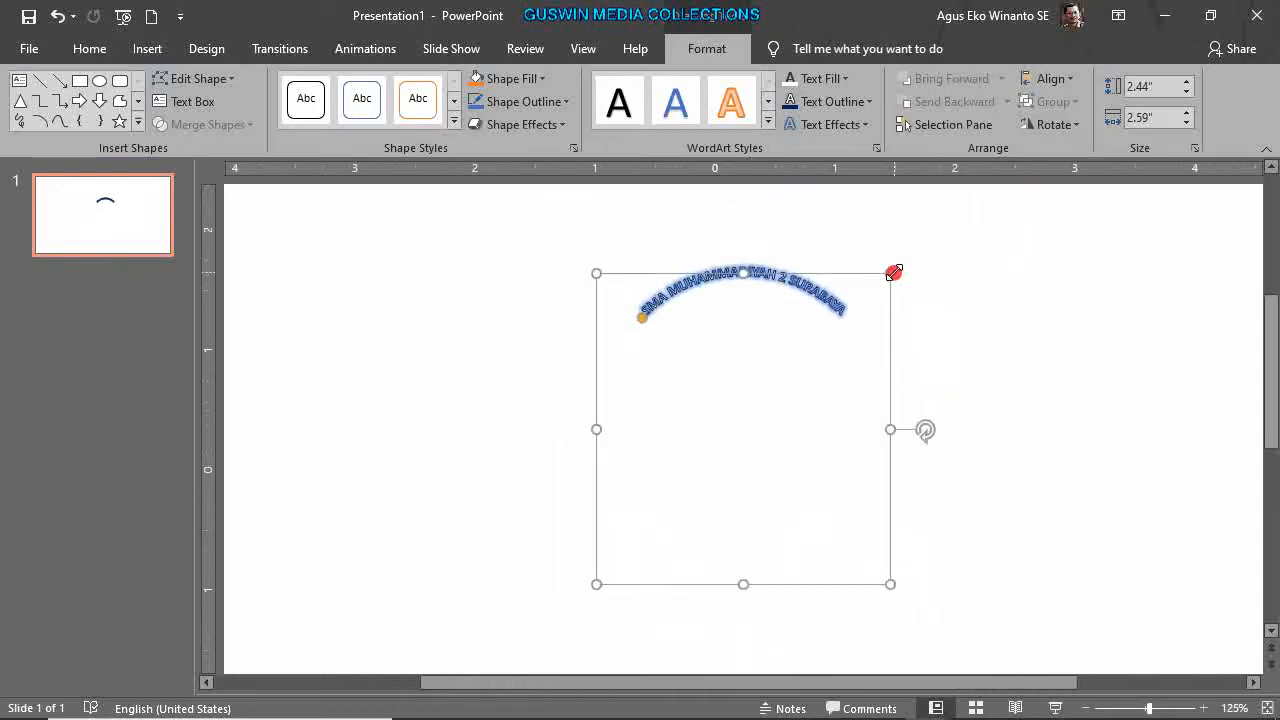
{"action": "left_click_drag", "start_coordinate": [736, 276], "coordinate": [745, 346]}
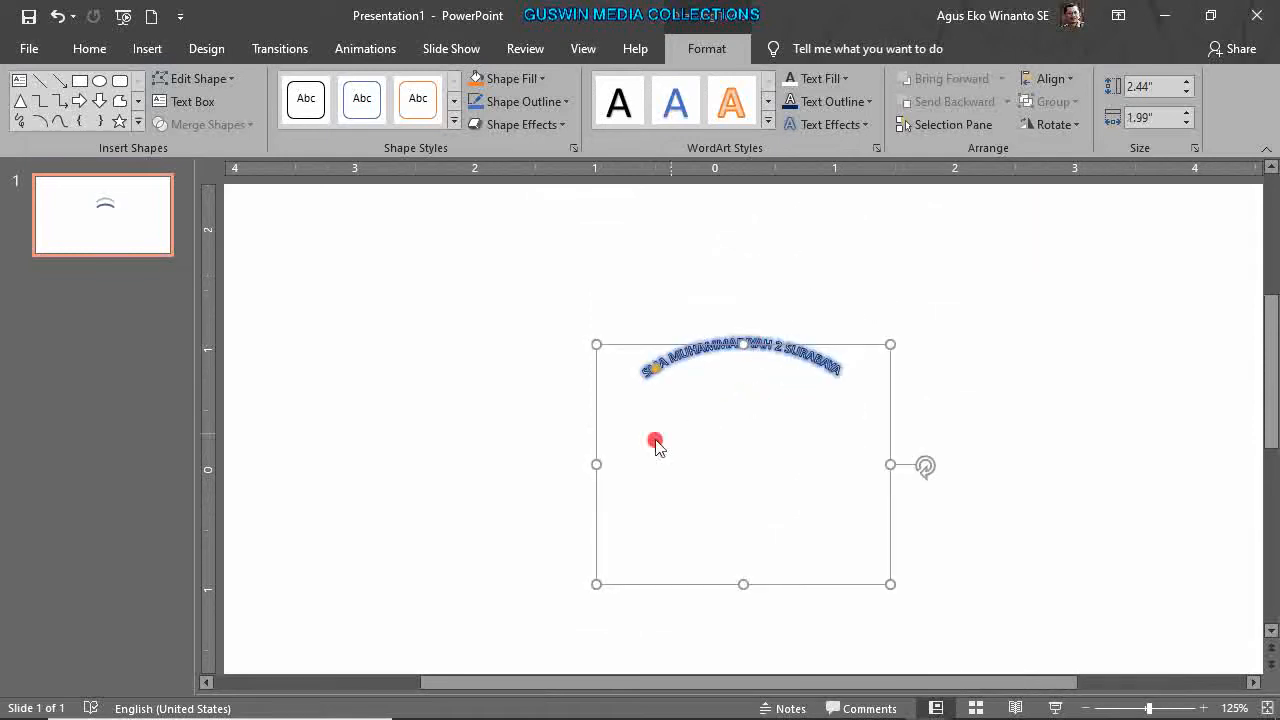
{"action": "left_click_drag", "start_coordinate": [596, 464], "coordinate": [632, 464]}
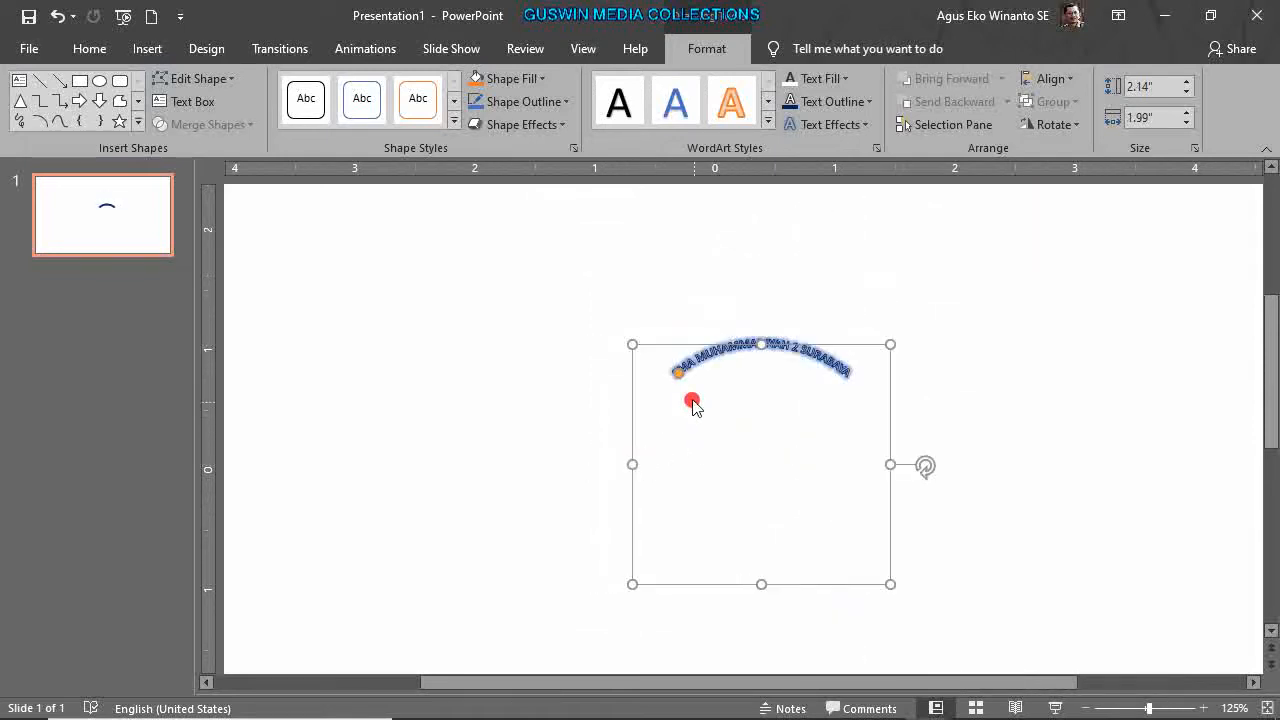
{"action": "left_click_drag", "start_coordinate": [676, 372], "coordinate": [718, 588]}
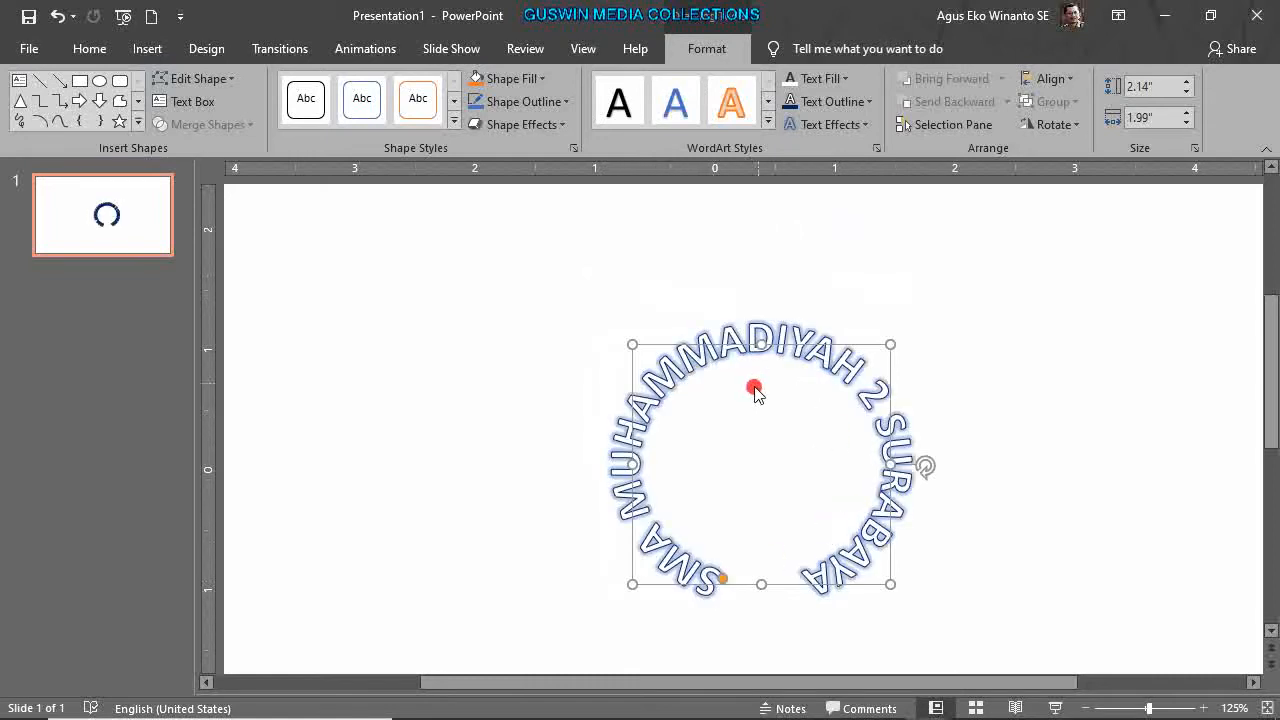
{"action": "left_click_drag", "start_coordinate": [890, 464], "coordinate": [881, 466]}
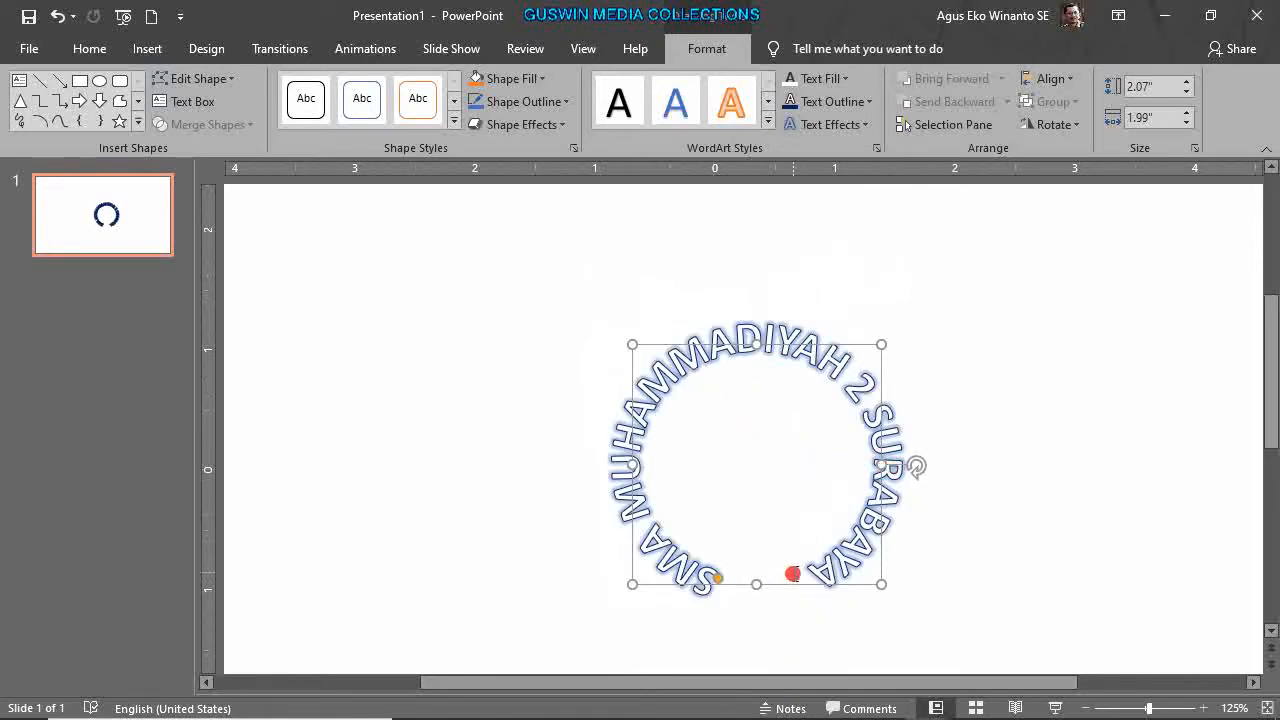
Move the curved text ring to the centre of the slide and check its shape.
{"action": "left_click_drag", "start_coordinate": [793, 586], "coordinate": [754, 552]}
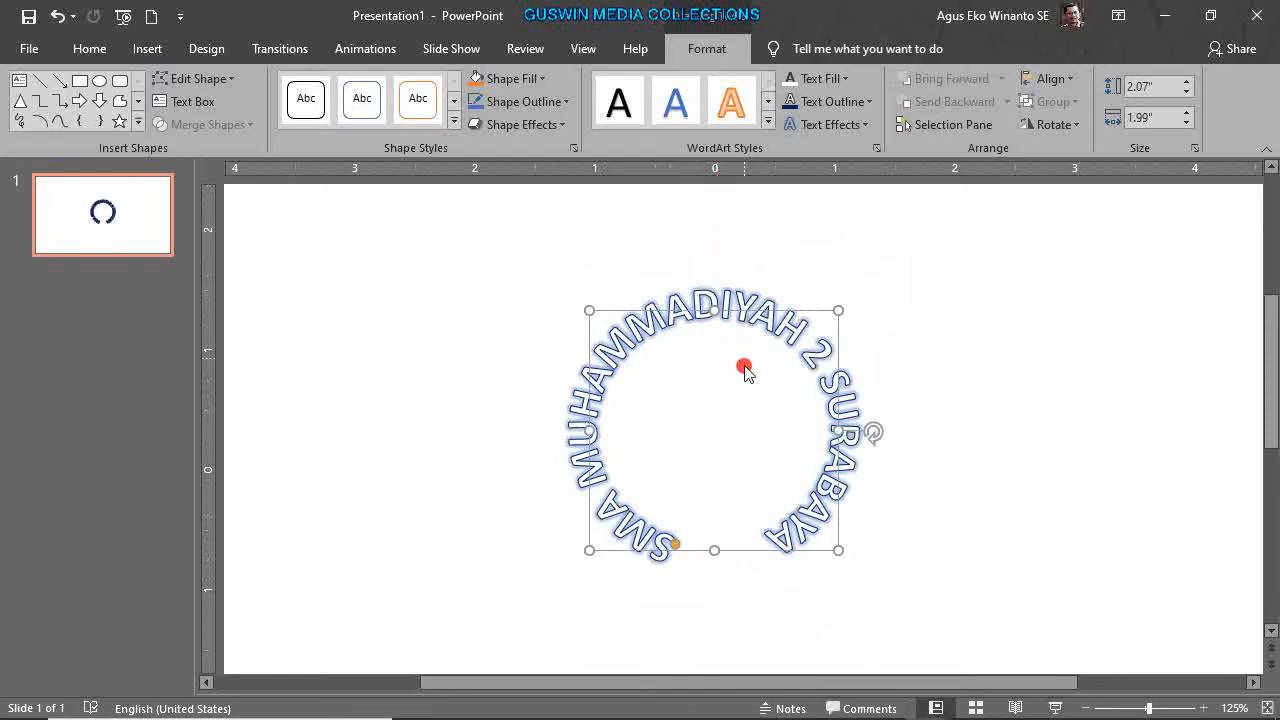
{"action": "left_click_drag", "start_coordinate": [838, 405], "coordinate": [835, 446]}
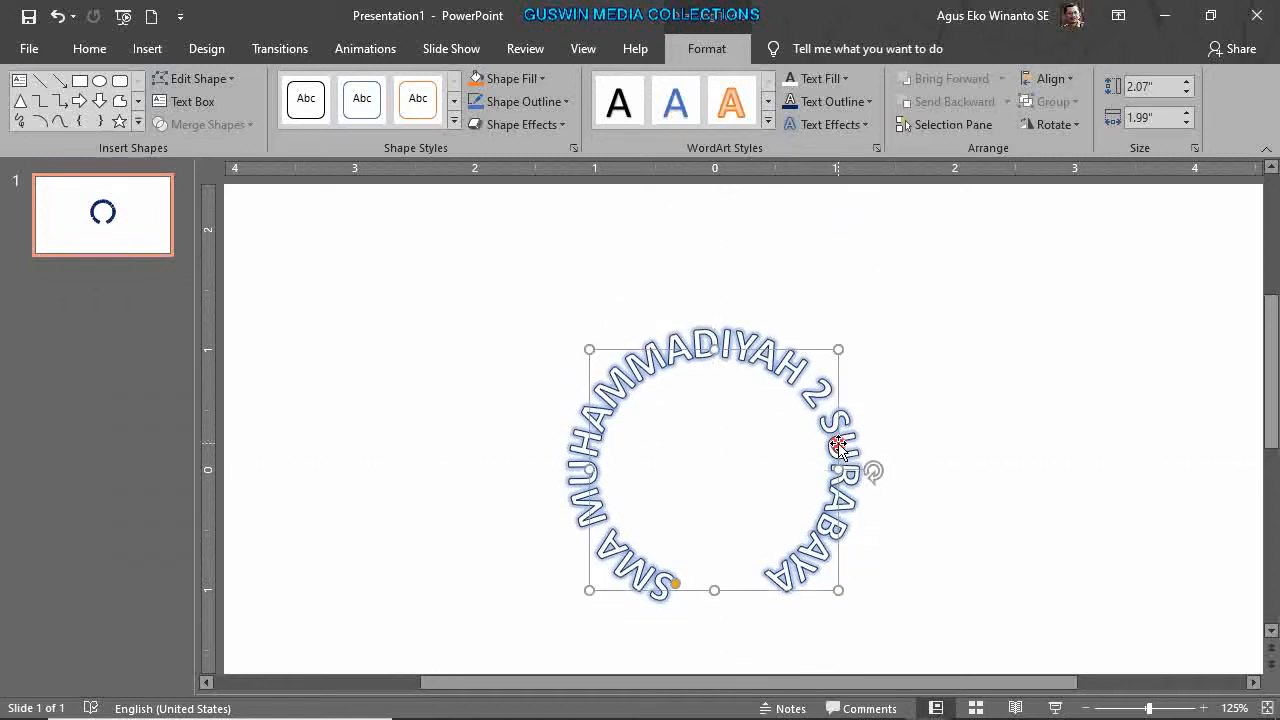
{"action": "scroll", "coordinate": [886, 471], "scroll_direction": "down", "scroll_amount": 2, "text": "ctrl"}
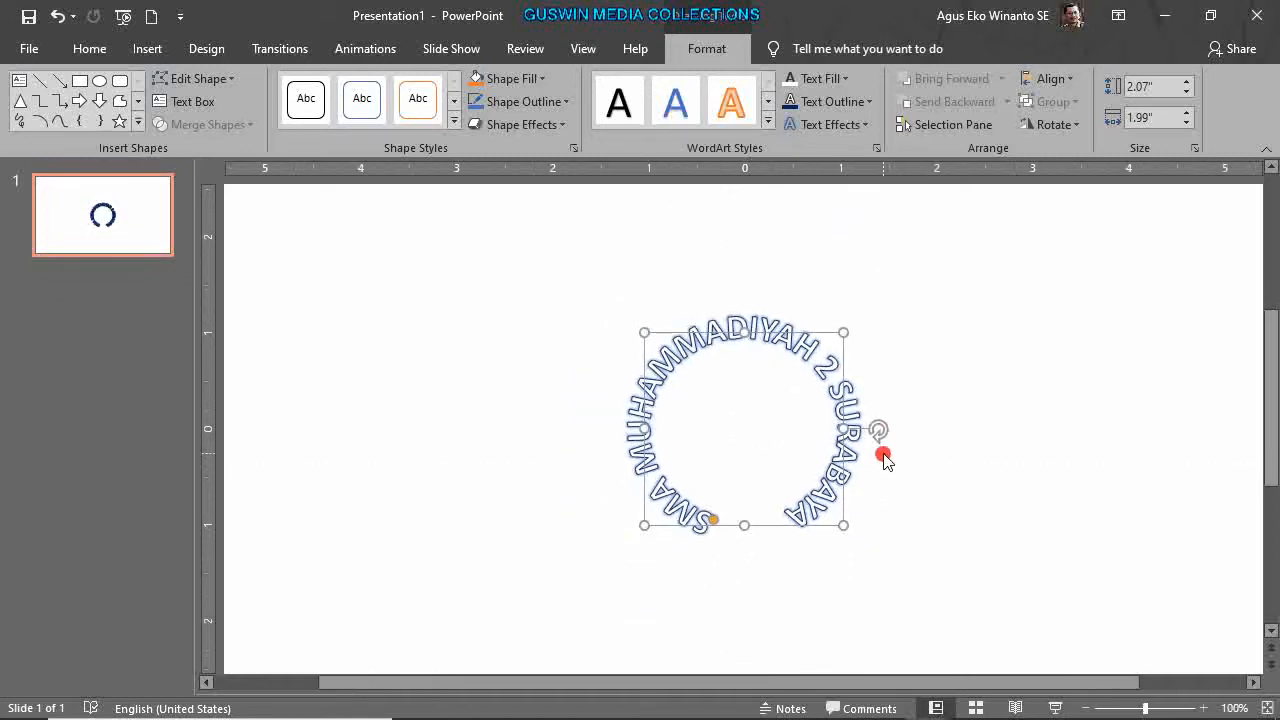
{"action": "left_click", "coordinate": [985, 530]}
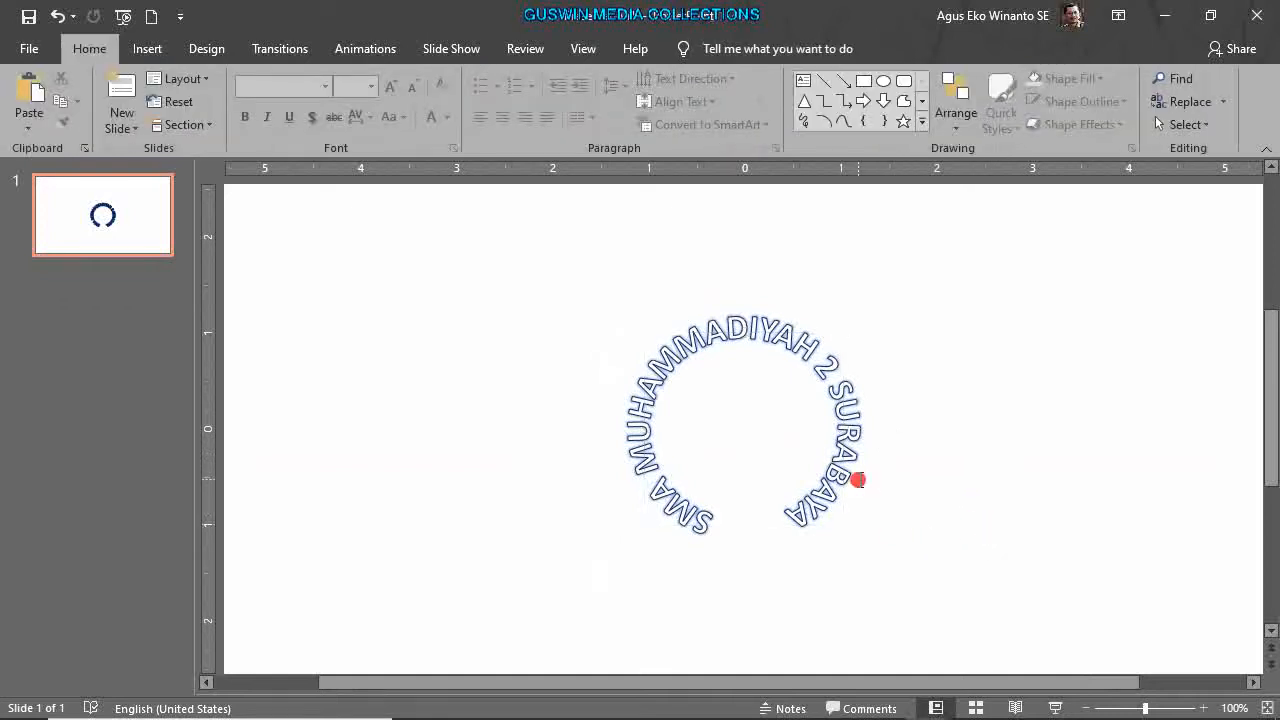
{"action": "left_click", "coordinate": [848, 479]}
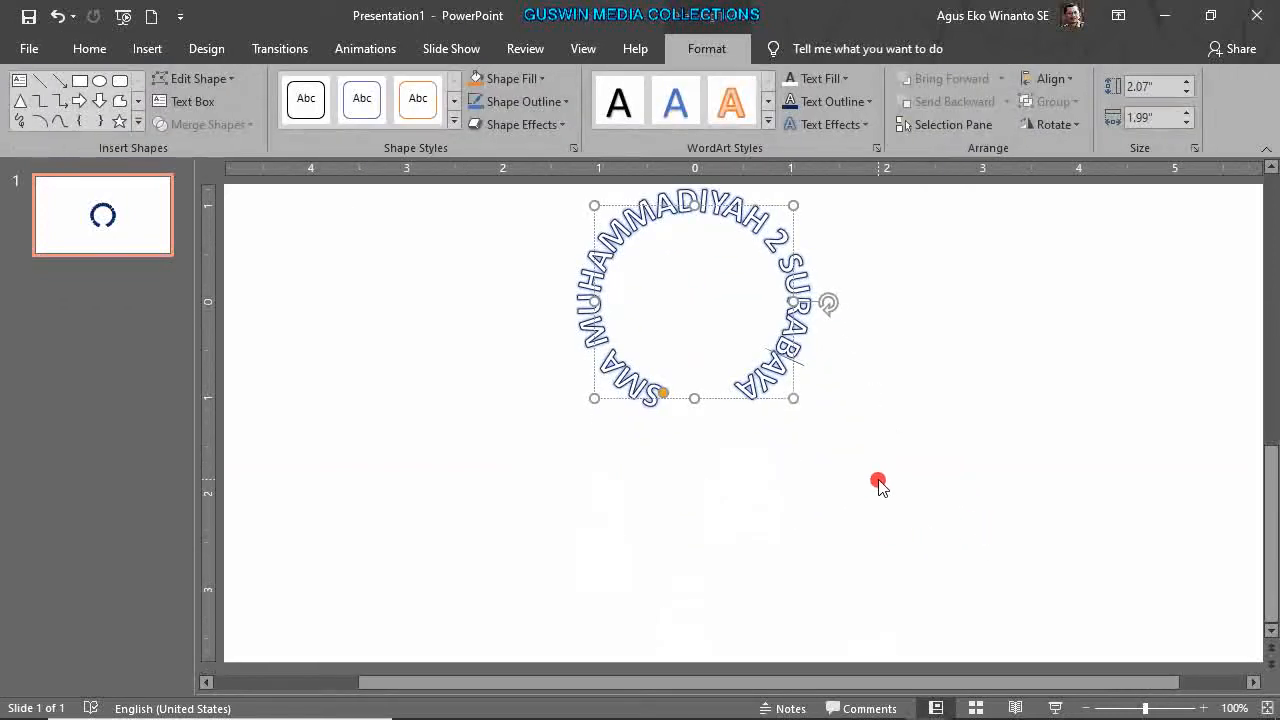
{"action": "scroll", "coordinate": [878, 482], "scroll_direction": "down", "scroll_amount": 3}
{"action": "left_click", "coordinate": [814, 472]}
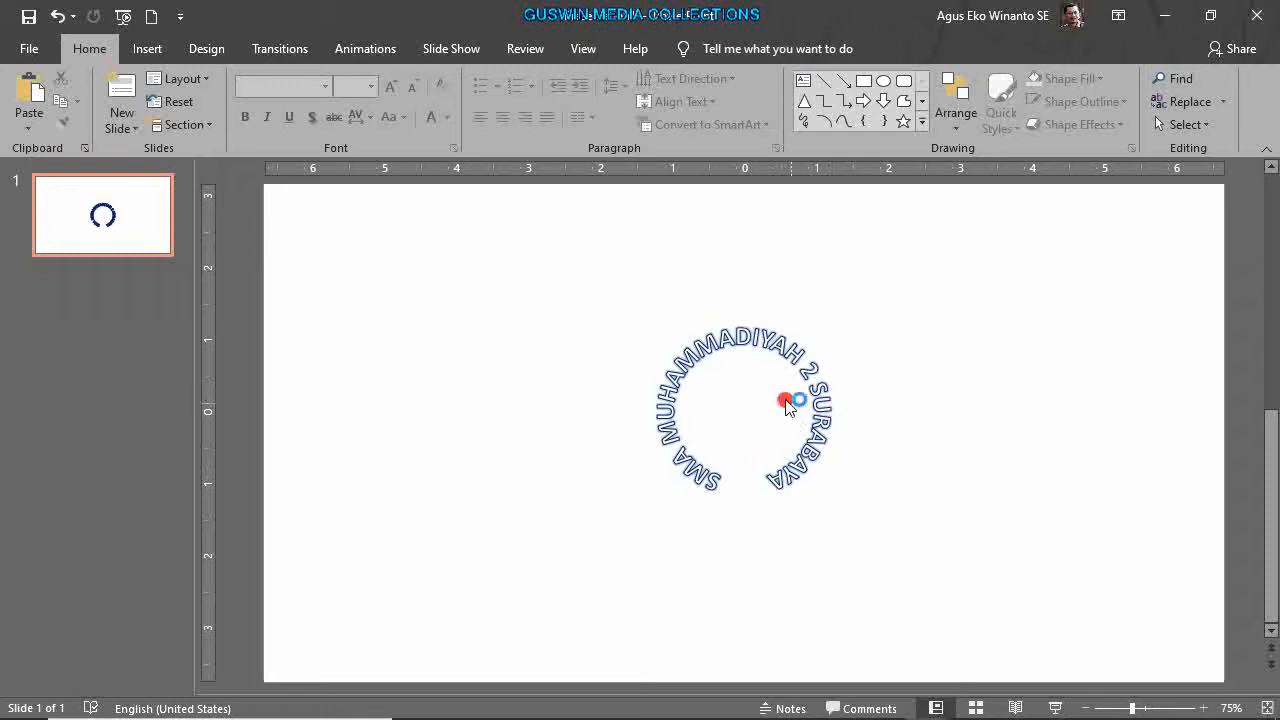
{"action": "left_click", "coordinate": [808, 386]}
{"action": "left_click", "coordinate": [911, 403]}
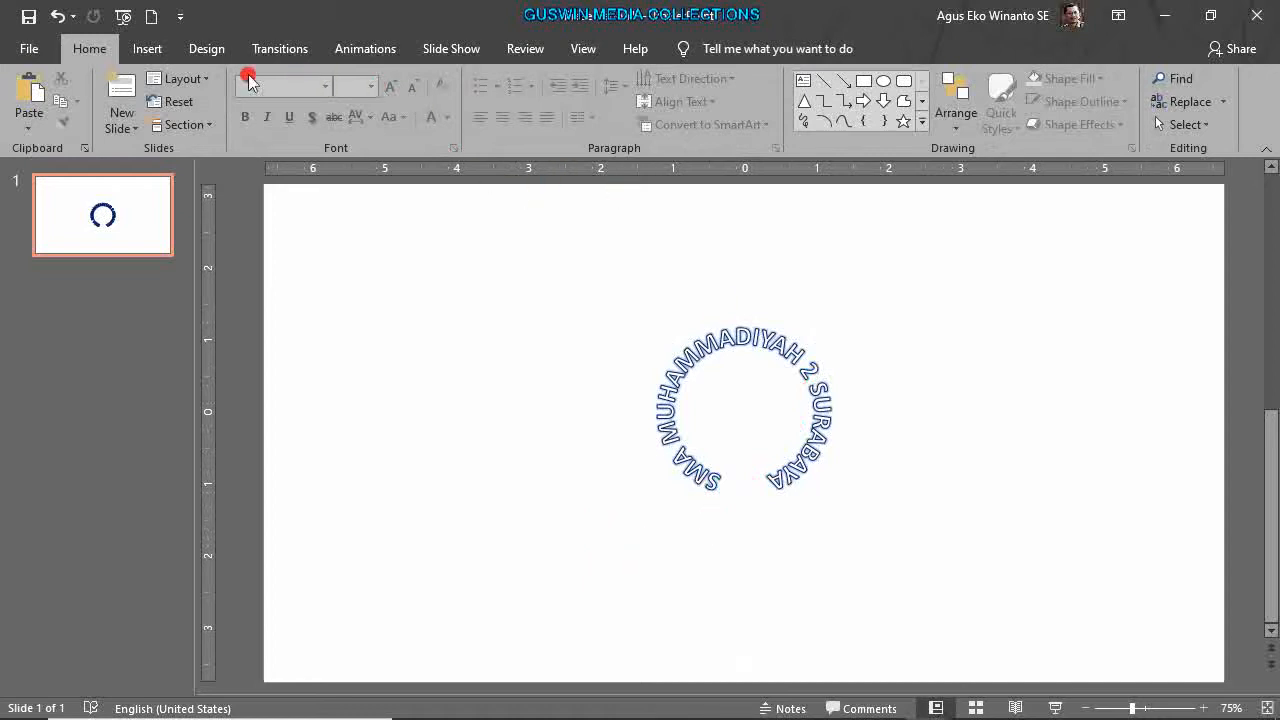
Insert gold-style WordArt reading 'Guru Mapel' and place it below the ring.
{"action": "left_click", "coordinate": [150, 48]}
{"action": "left_click", "coordinate": [862, 118]}
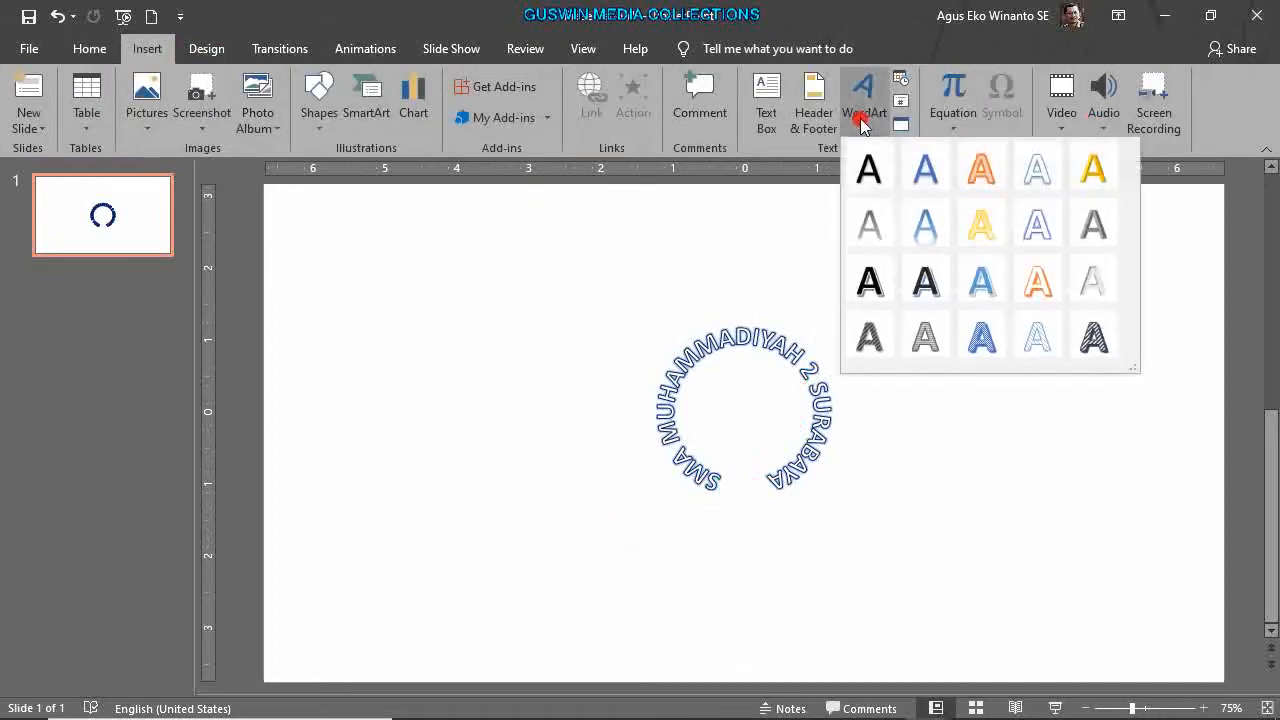
{"action": "left_click", "coordinate": [1094, 168]}
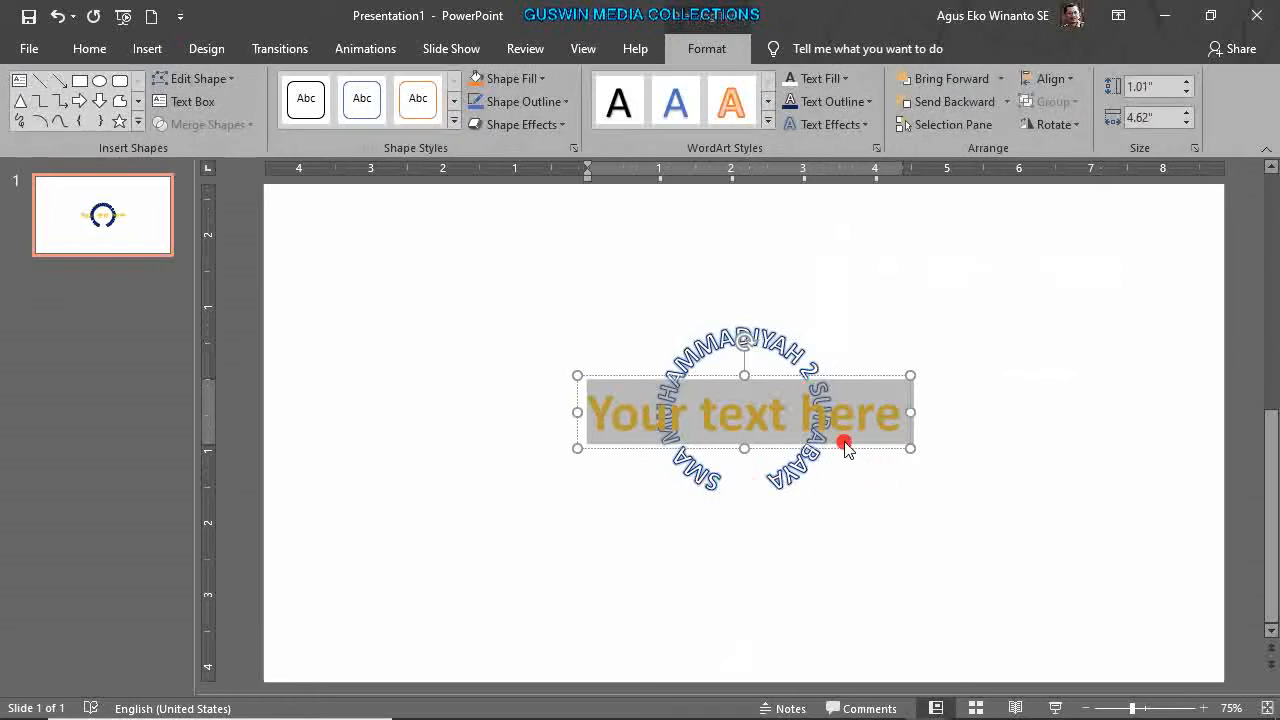
{"action": "type", "text": "Guru"}
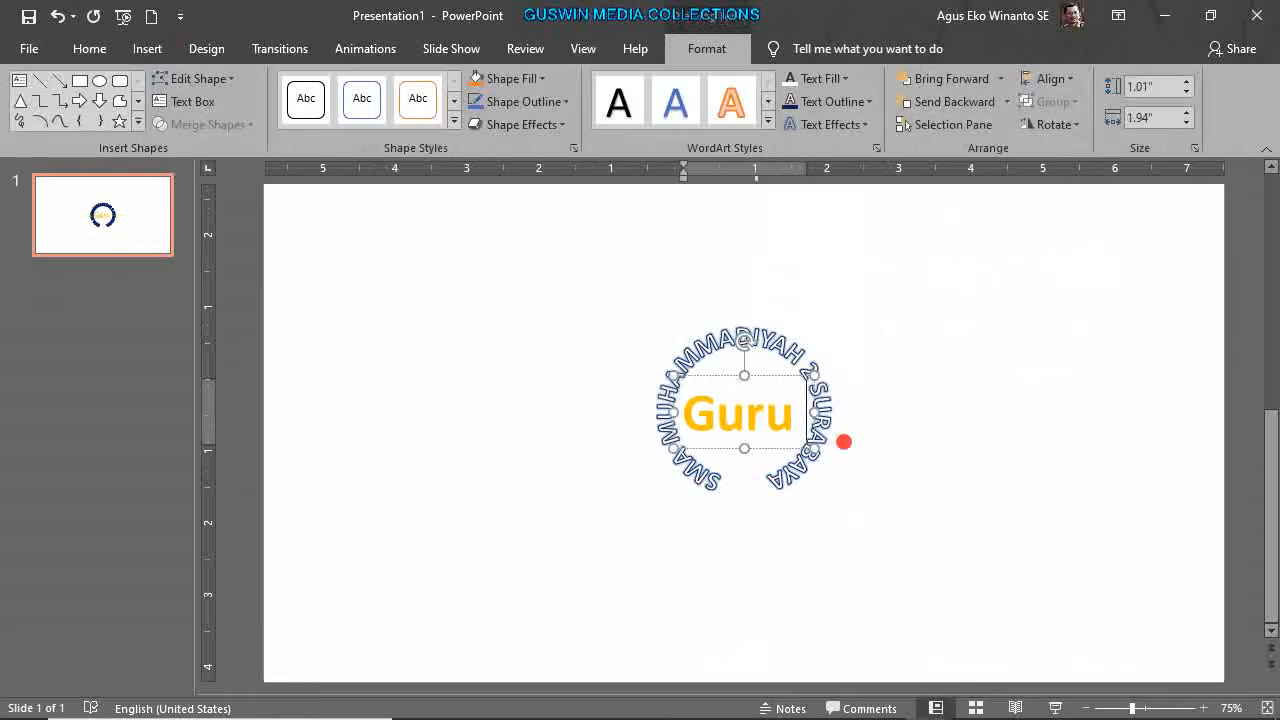
{"action": "type", "text": " Mapel"}
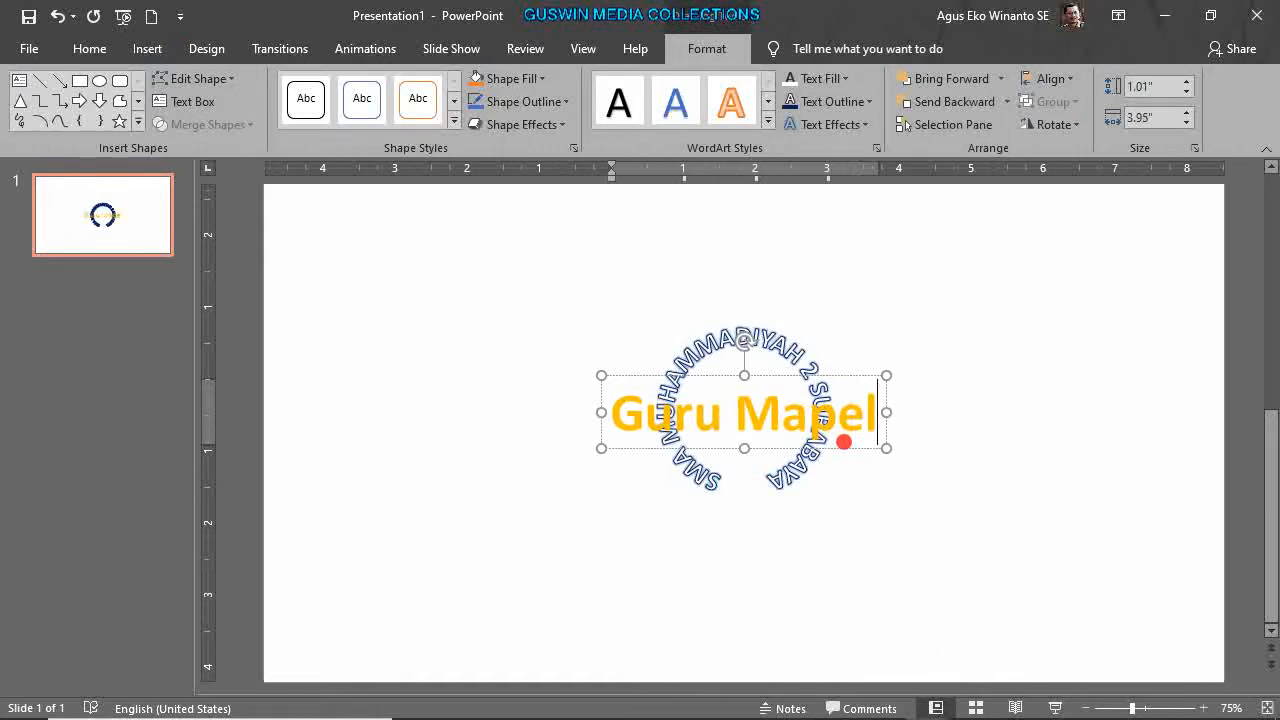
{"action": "left_click_drag", "start_coordinate": [765, 374], "coordinate": [760, 482]}
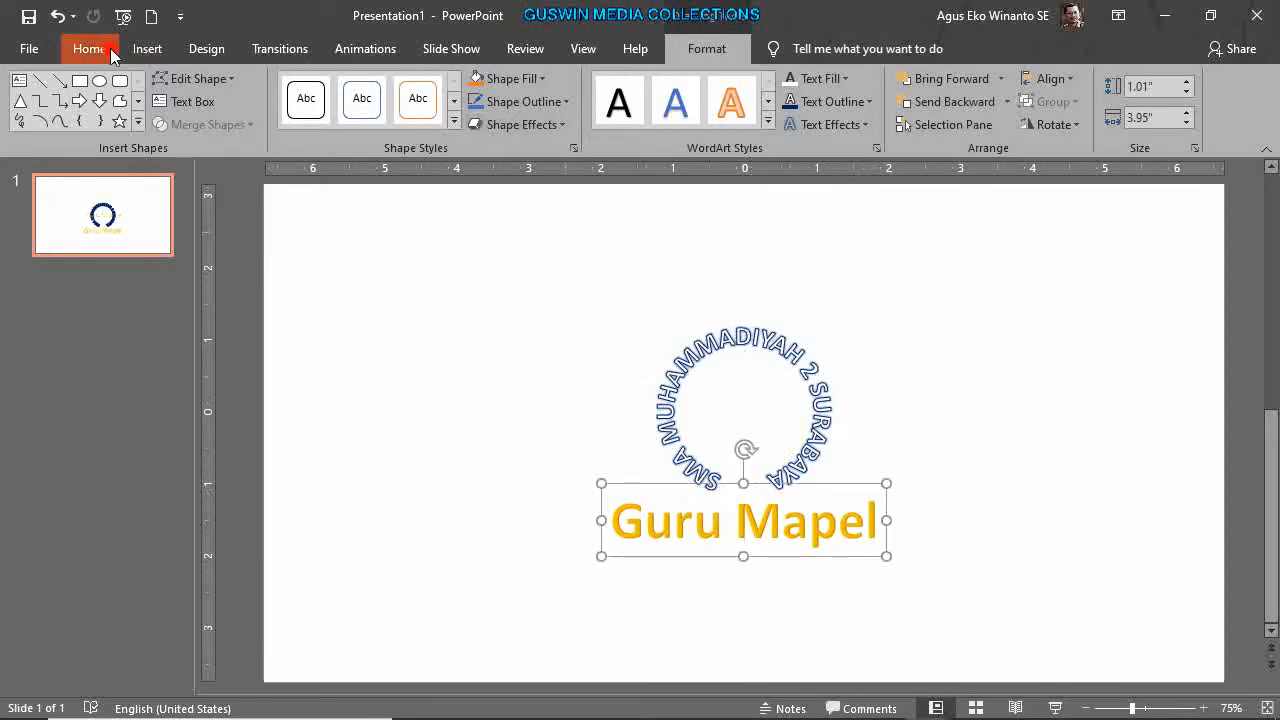
Shrink the Guru Mapel text to 24 pt and colour it black.
{"action": "left_click", "coordinate": [88, 50]}
{"action": "left_click", "coordinate": [416, 87]}
{"action": "left_click", "coordinate": [416, 87]}
{"action": "left_click", "coordinate": [416, 87]}
{"action": "left_click", "coordinate": [416, 87]}
{"action": "left_click", "coordinate": [416, 87]}
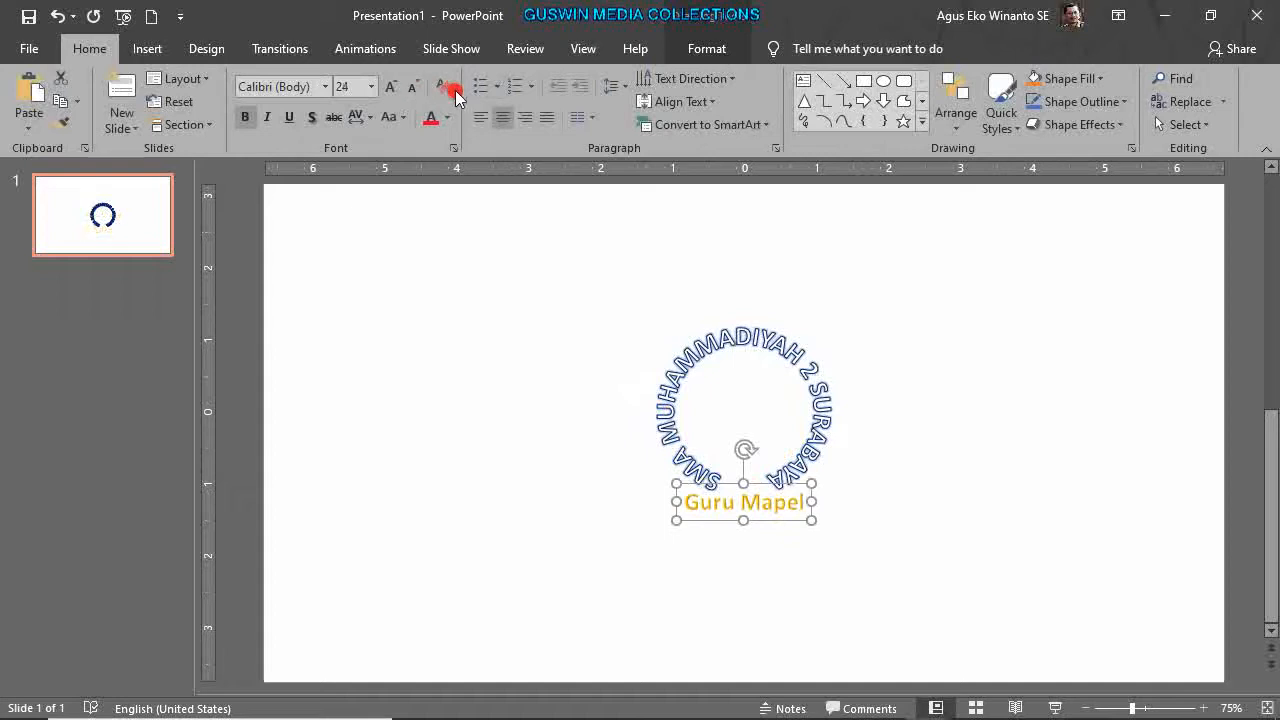
{"action": "left_click", "coordinate": [446, 117]}
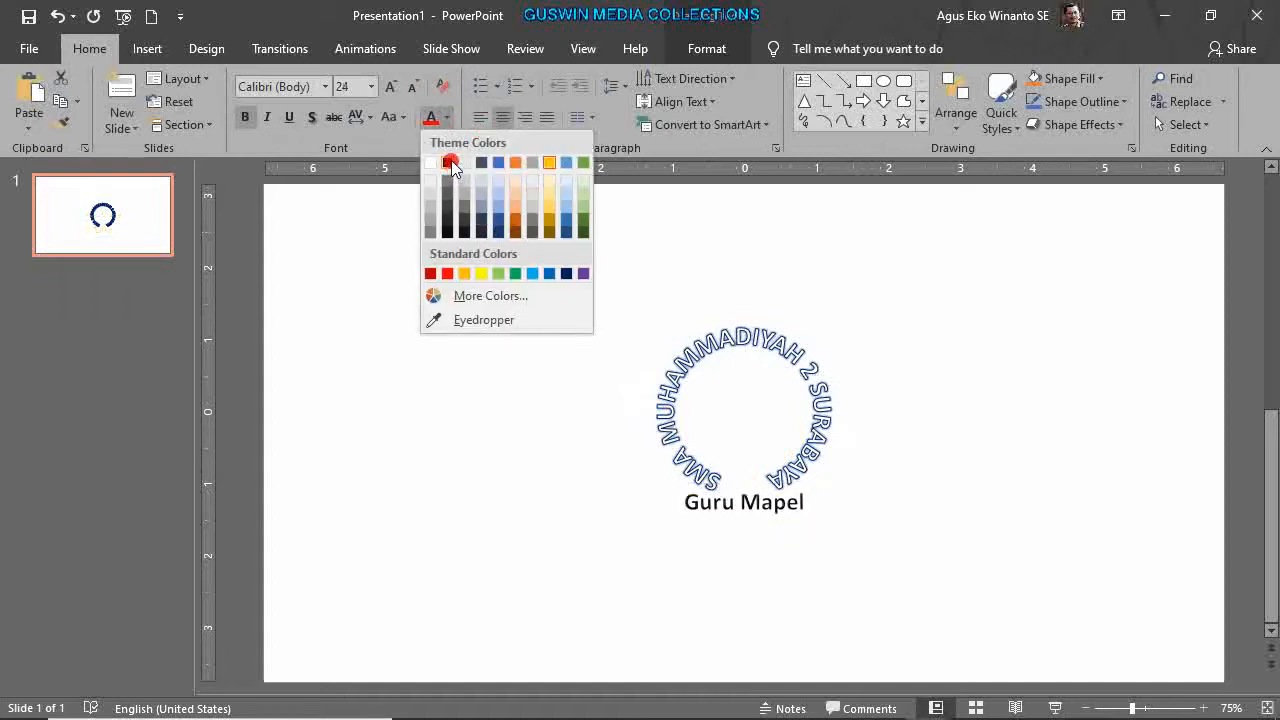
{"action": "left_click", "coordinate": [448, 164]}
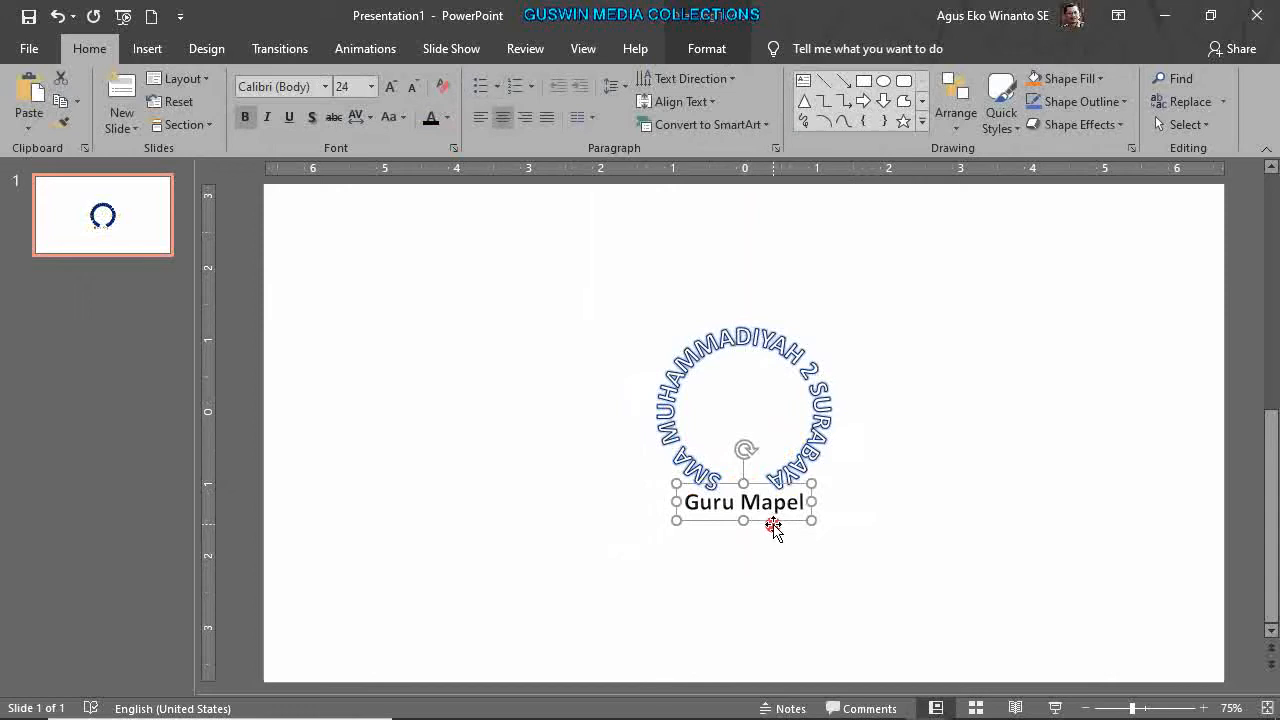
Duplicate the Guru Mapel caption below it and replace the text with the teacher's name and degree.
{"action": "left_click_drag", "start_coordinate": [778, 530], "coordinate": [749, 577]}
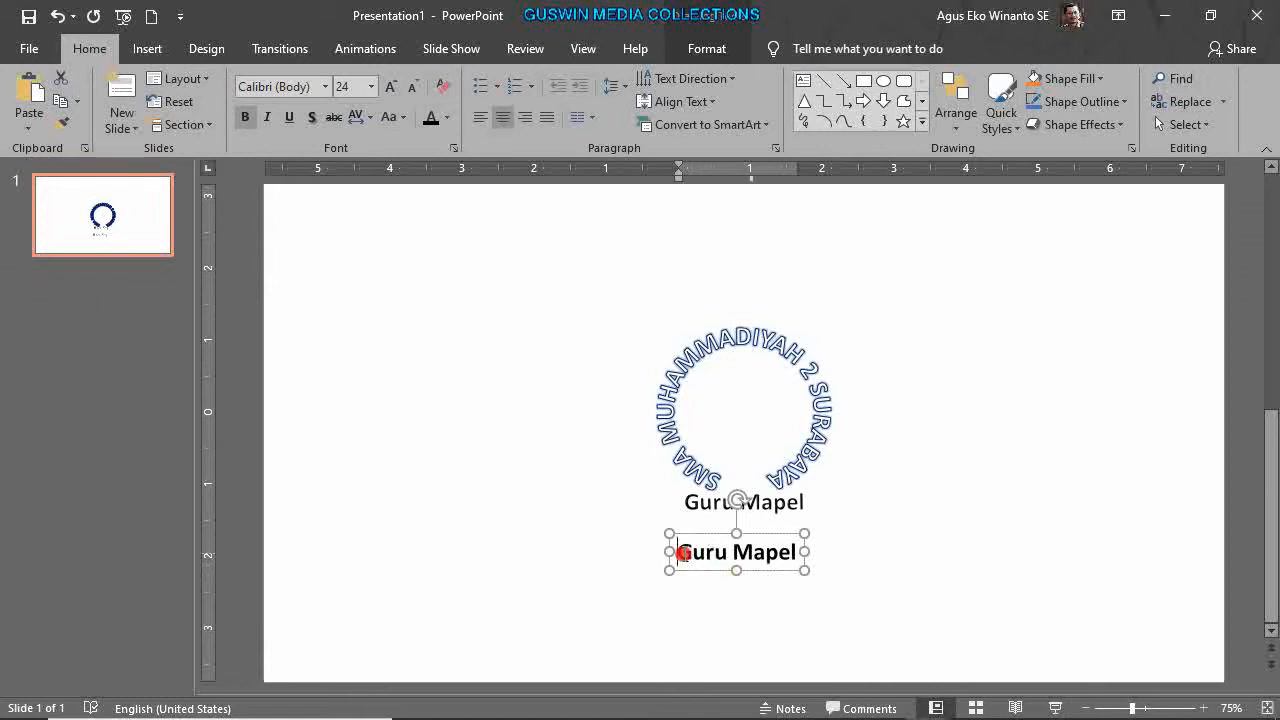
{"action": "left_click_drag", "start_coordinate": [674, 552], "coordinate": [808, 551]}
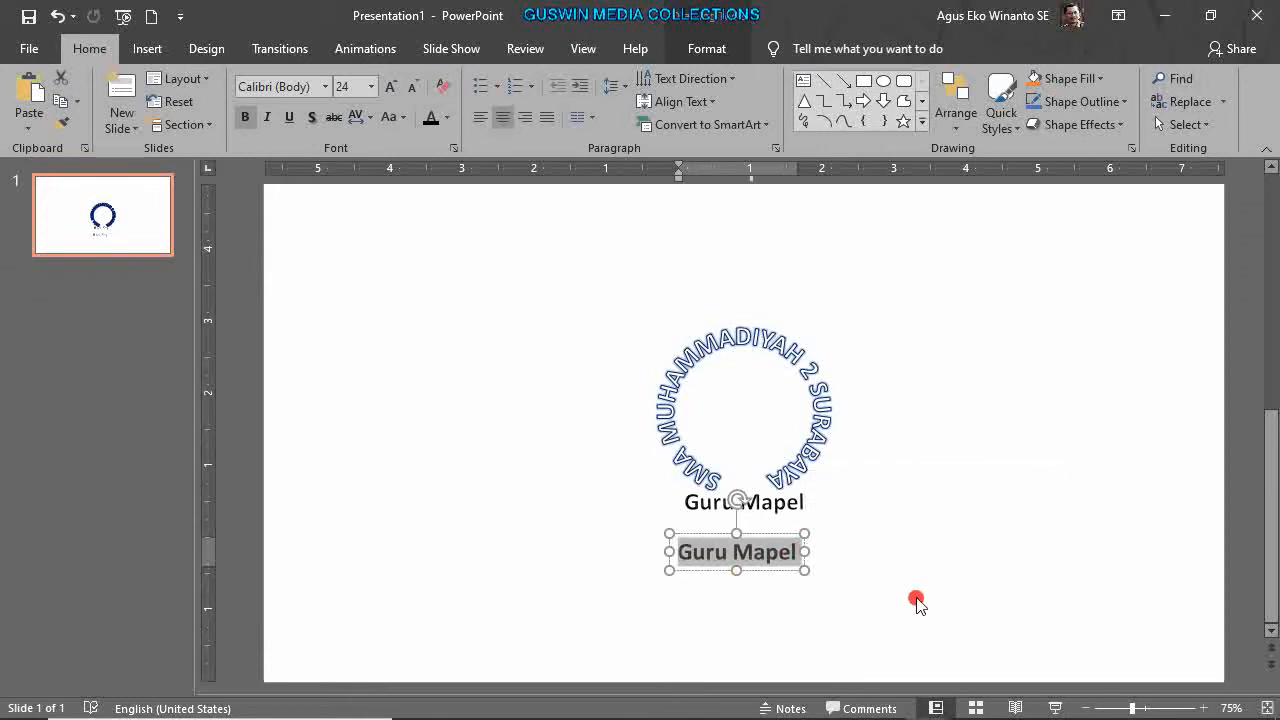
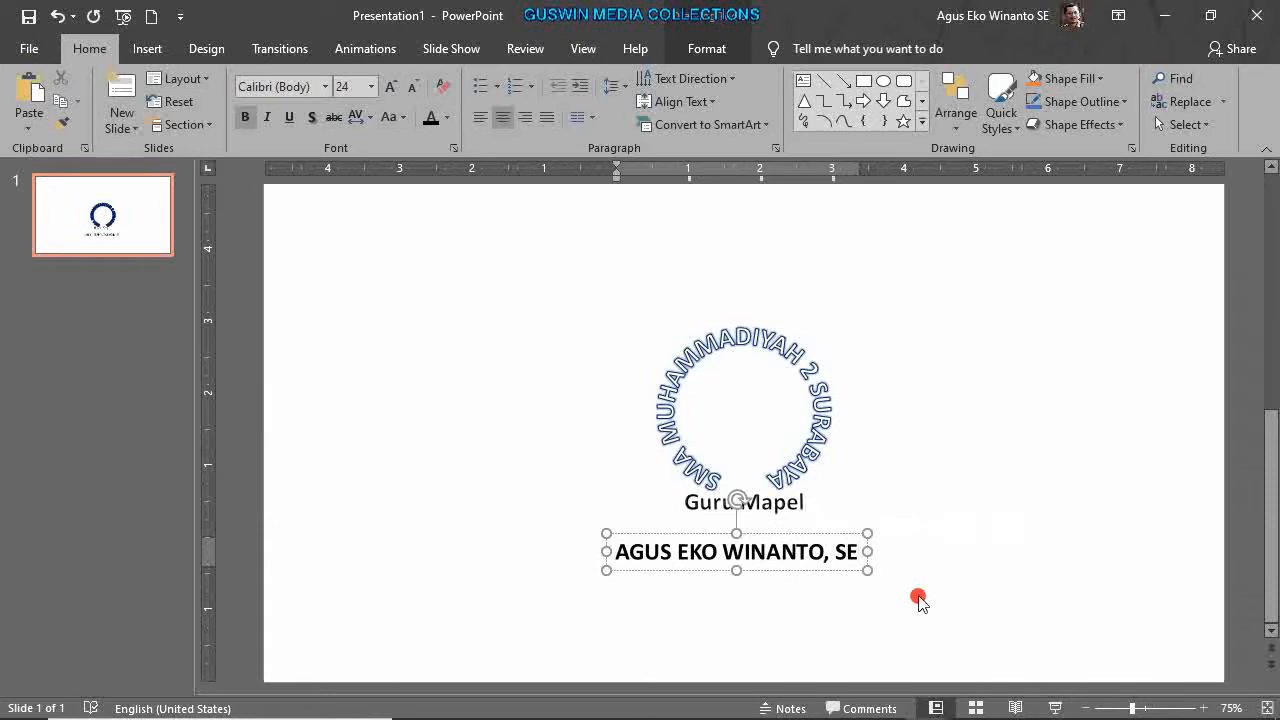
{"action": "left_click", "coordinate": [808, 567]}
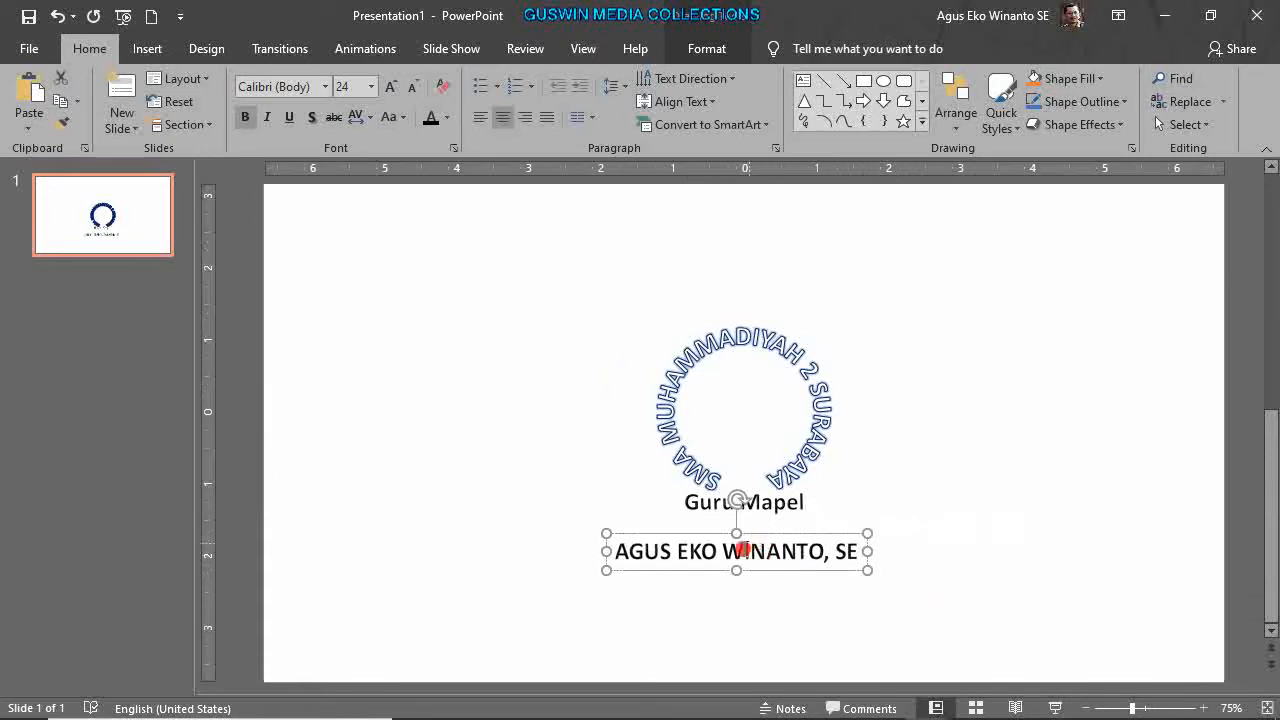
Apply Capitalize Each Word case to the teacher's name.
{"action": "left_click_drag", "start_coordinate": [615, 552], "coordinate": [768, 567]}
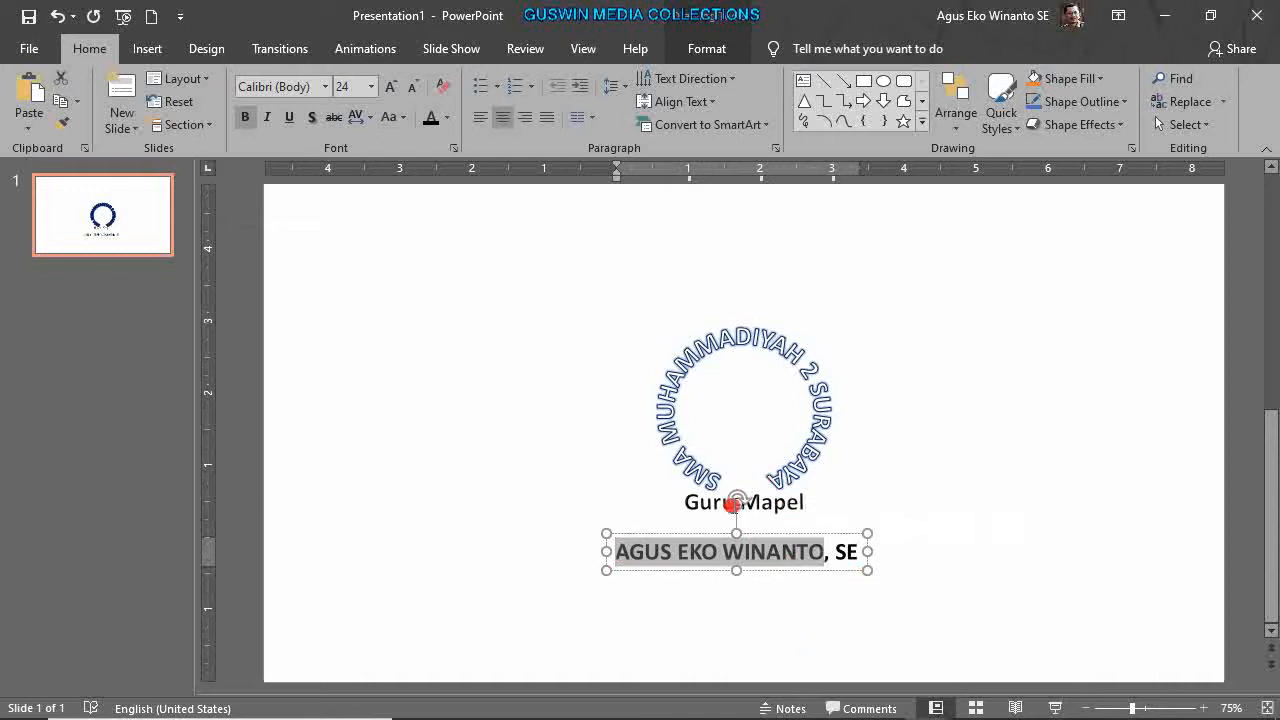
{"action": "left_click", "coordinate": [392, 117]}
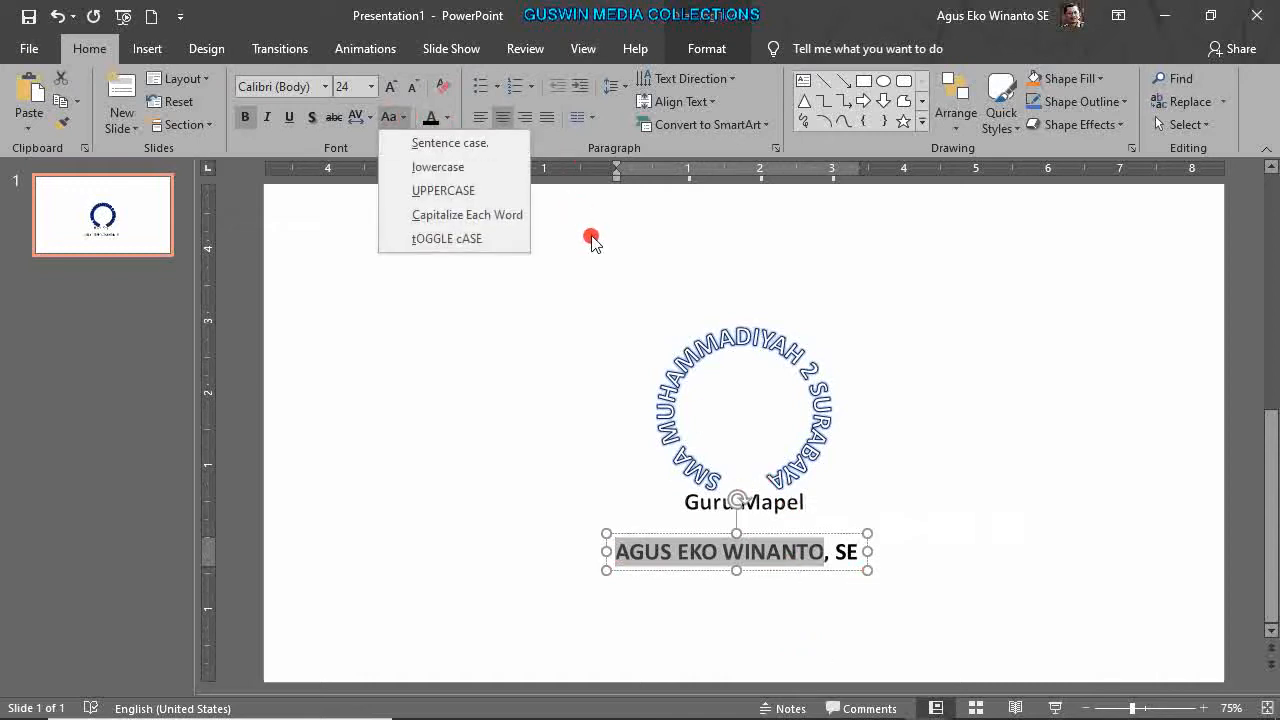
{"action": "left_click", "coordinate": [513, 220]}
{"action": "left_click", "coordinate": [815, 642]}
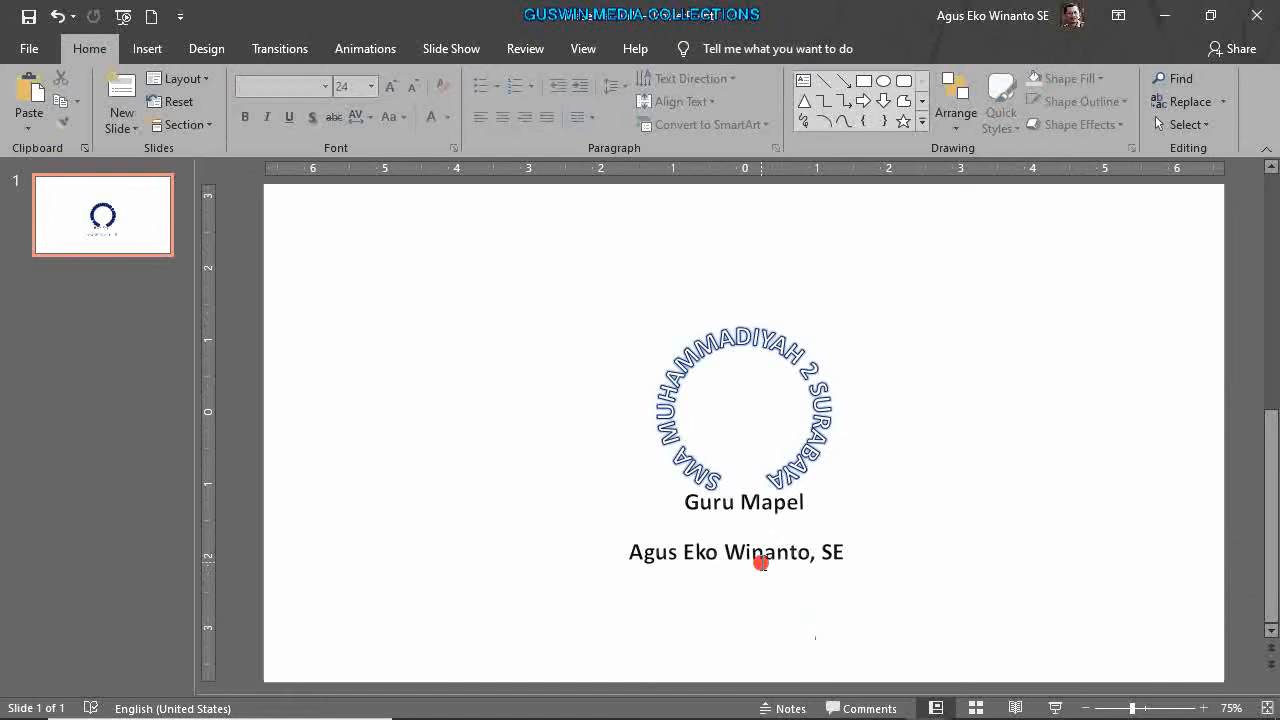
Move the Guru Mapel caption down to sit just above the name line.
{"action": "left_click", "coordinate": [762, 561]}
{"action": "left_click", "coordinate": [768, 506]}
{"action": "left_click_drag", "start_coordinate": [766, 527], "coordinate": [786, 560]}
{"action": "left_click", "coordinate": [777, 562]}
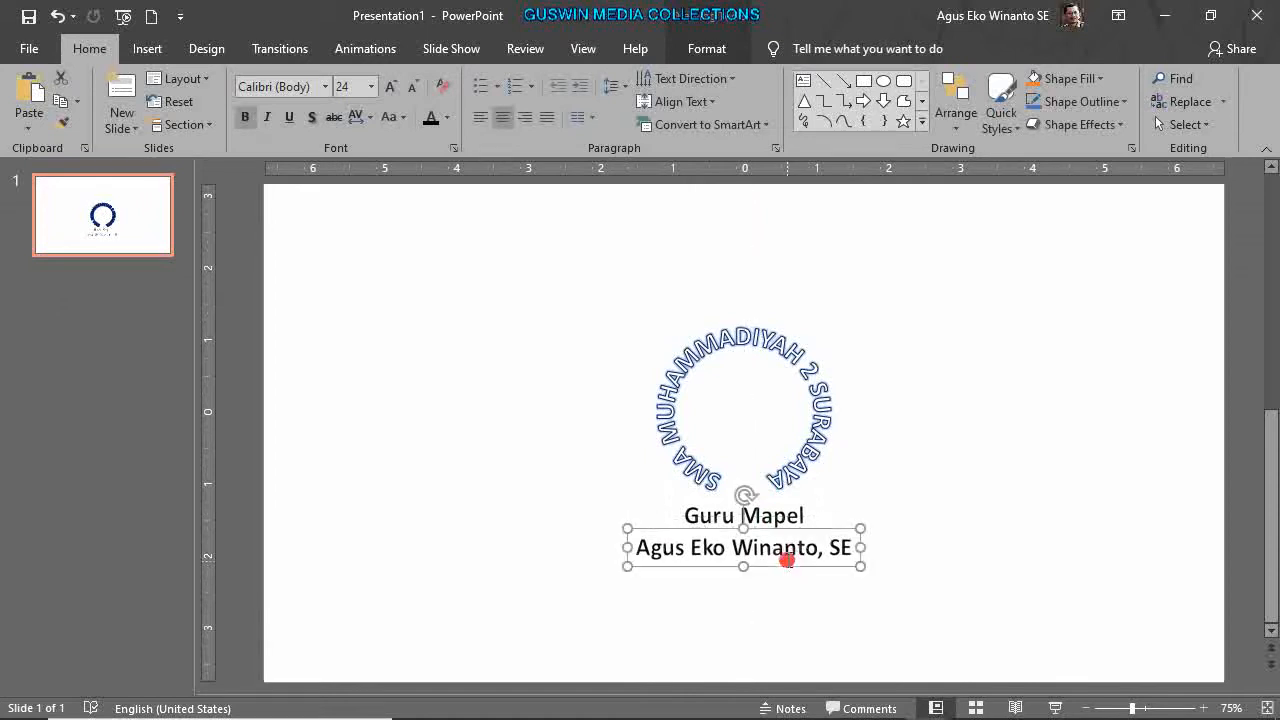
{"action": "left_click", "coordinate": [451, 120]}
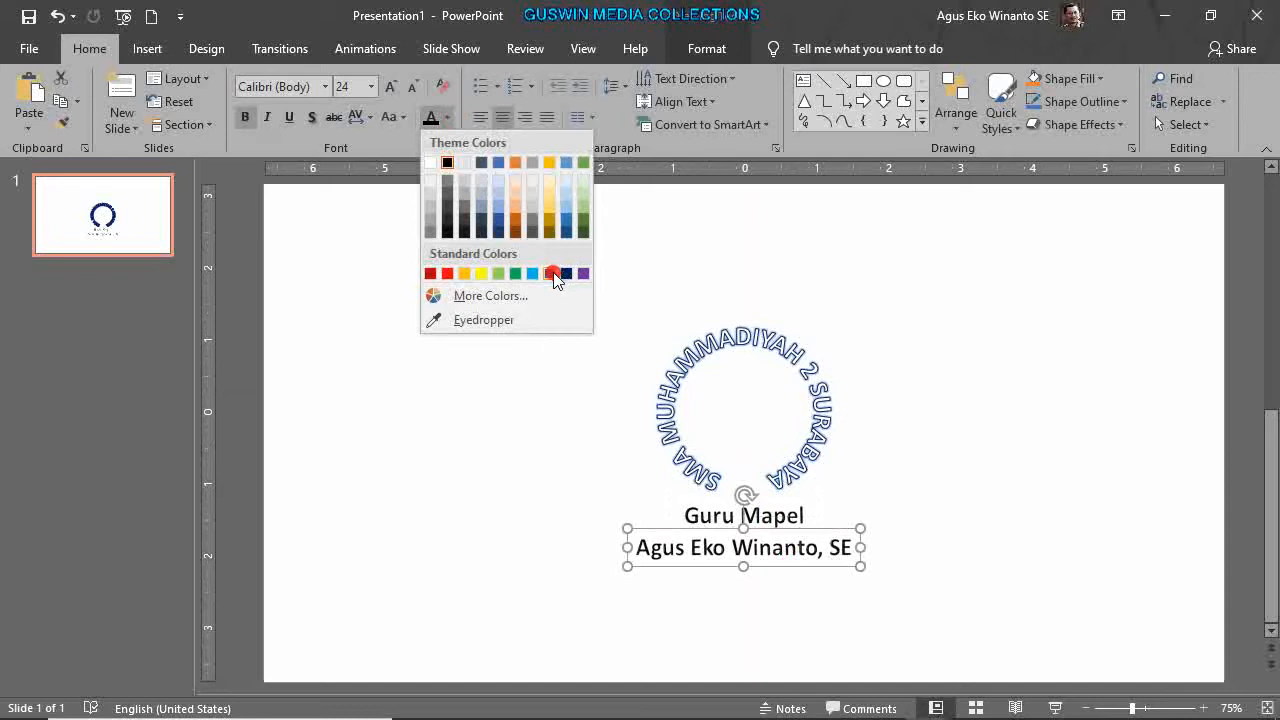
{"action": "left_click", "coordinate": [553, 273]}
{"action": "left_click", "coordinate": [971, 560]}
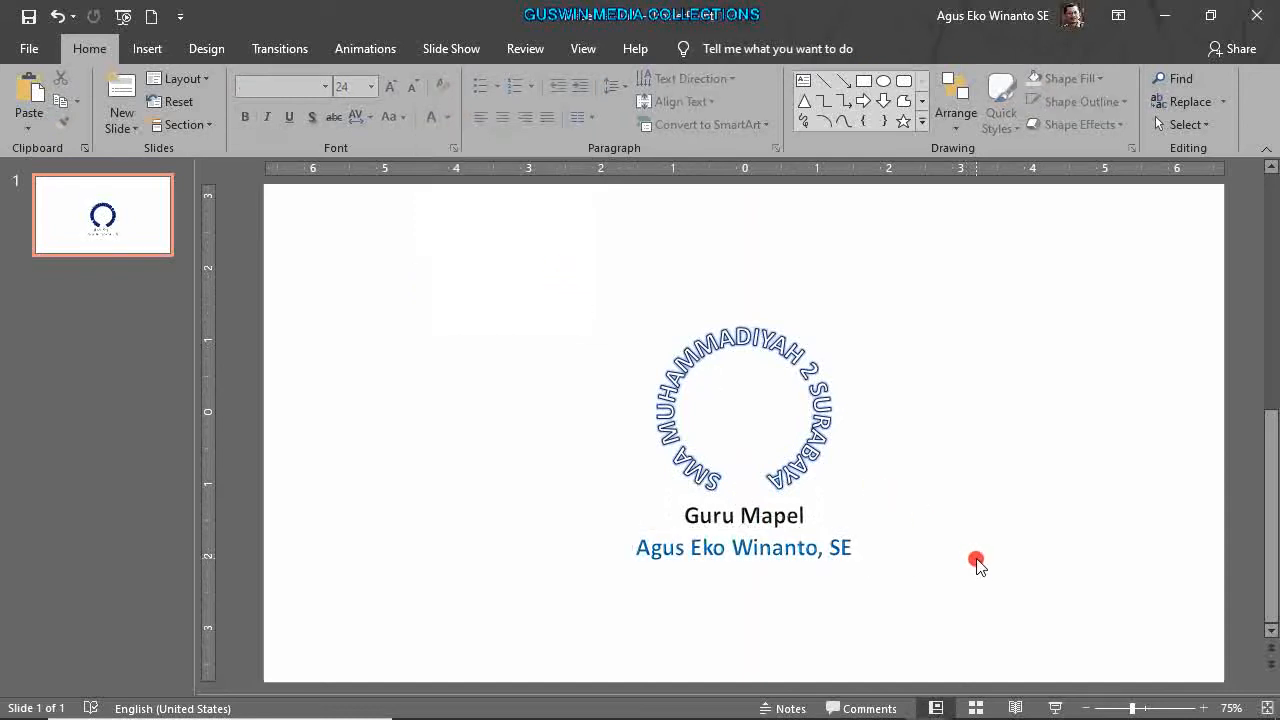
{"action": "scroll", "coordinate": [943, 563], "scroll_direction": "up", "scroll_amount": 3}
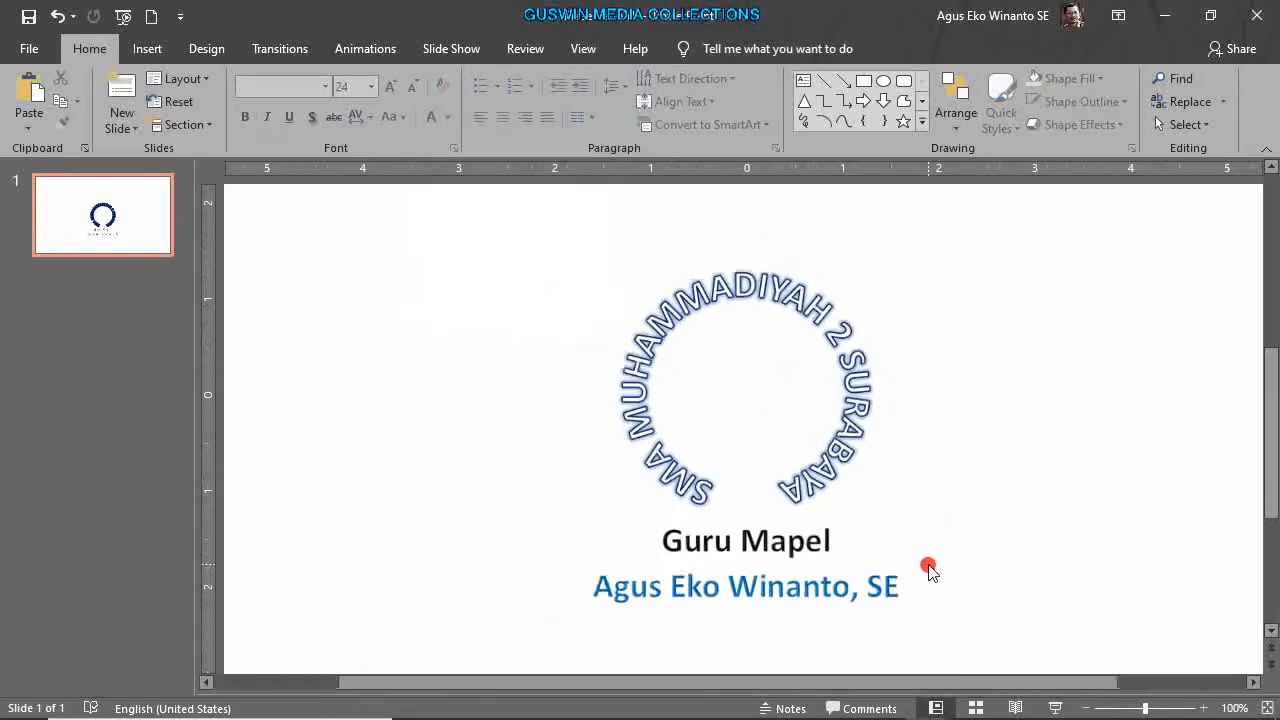
{"action": "scroll", "coordinate": [928, 571], "scroll_direction": "down", "scroll_amount": 1}
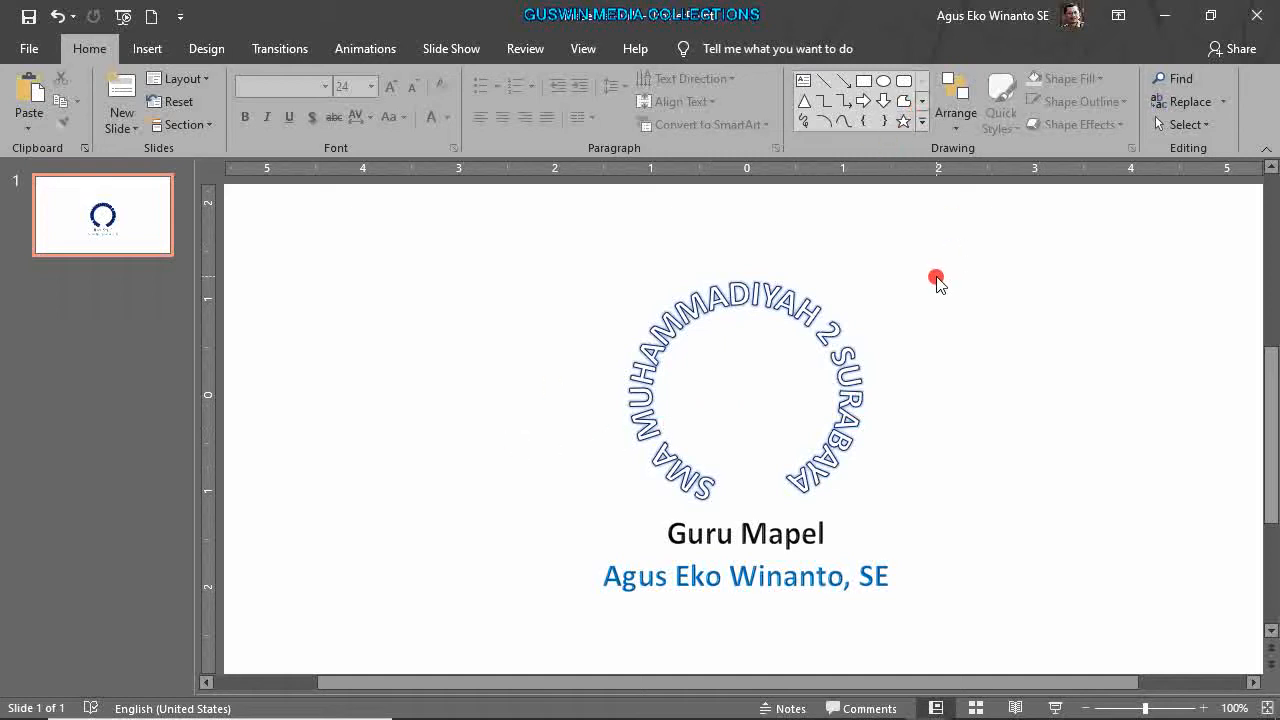
{"action": "scroll", "coordinate": [957, 318], "scroll_direction": "down", "scroll_amount": 3}
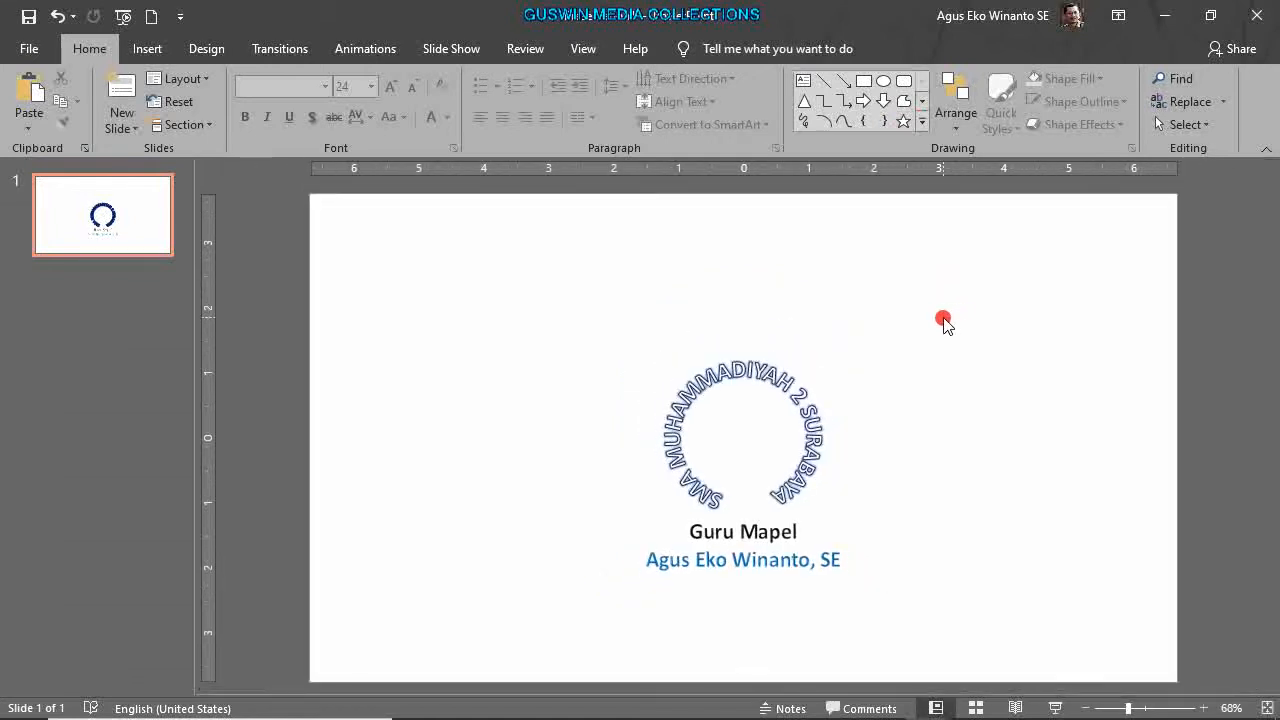
Draw a Round Same Side Corner Rectangle near the upper left and enlarge its corner rounding.
{"action": "left_click", "coordinate": [160, 50]}
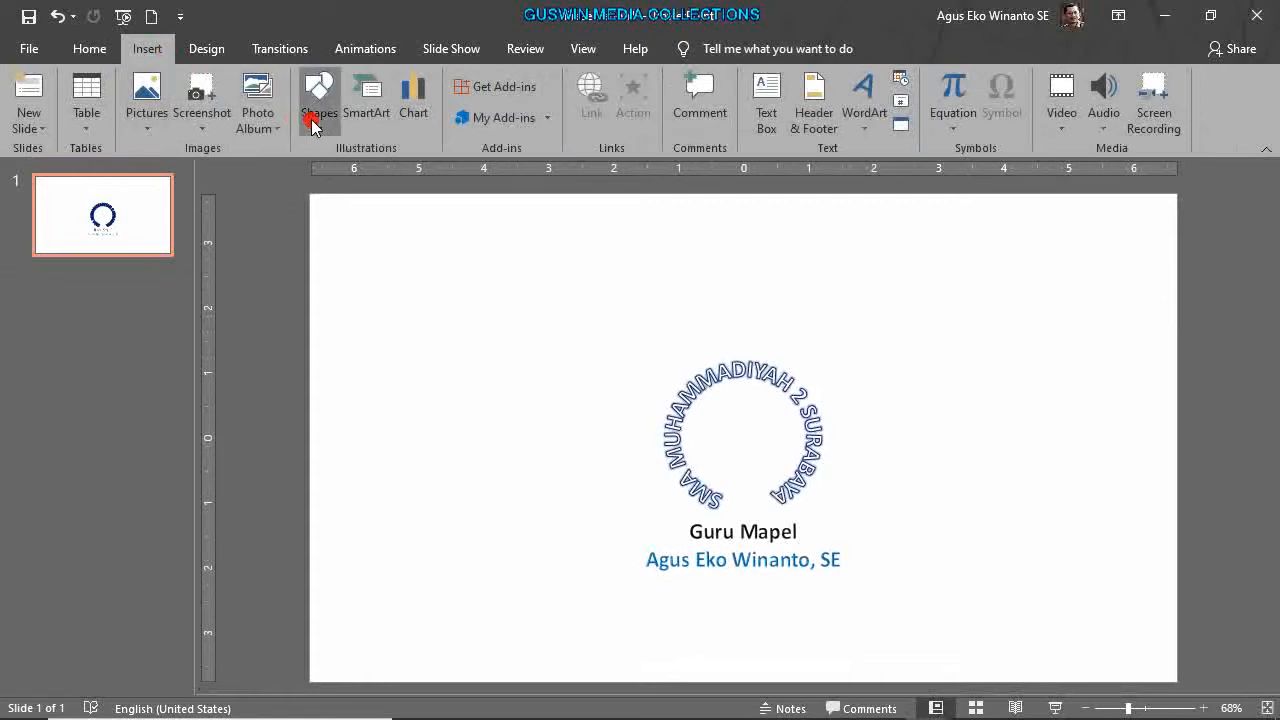
{"action": "left_click", "coordinate": [312, 116]}
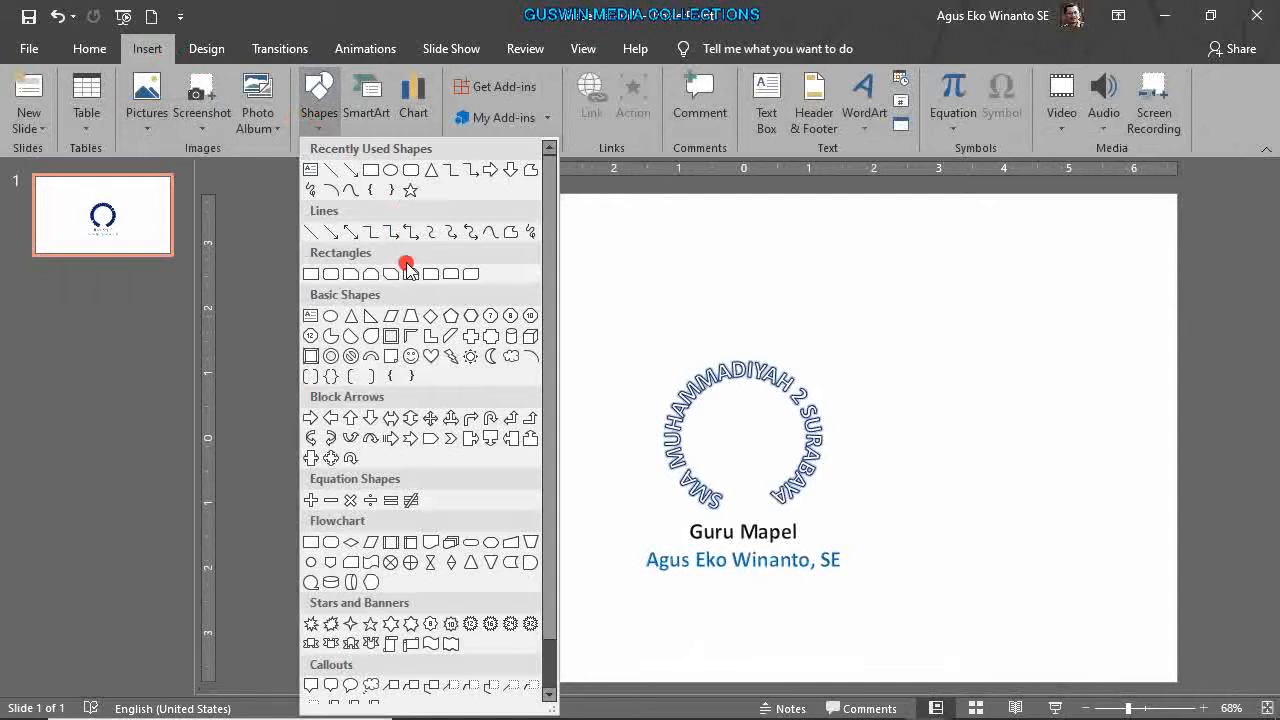
{"action": "left_click", "coordinate": [455, 280]}
{"action": "left_click_drag", "start_coordinate": [453, 232], "coordinate": [599, 270]}
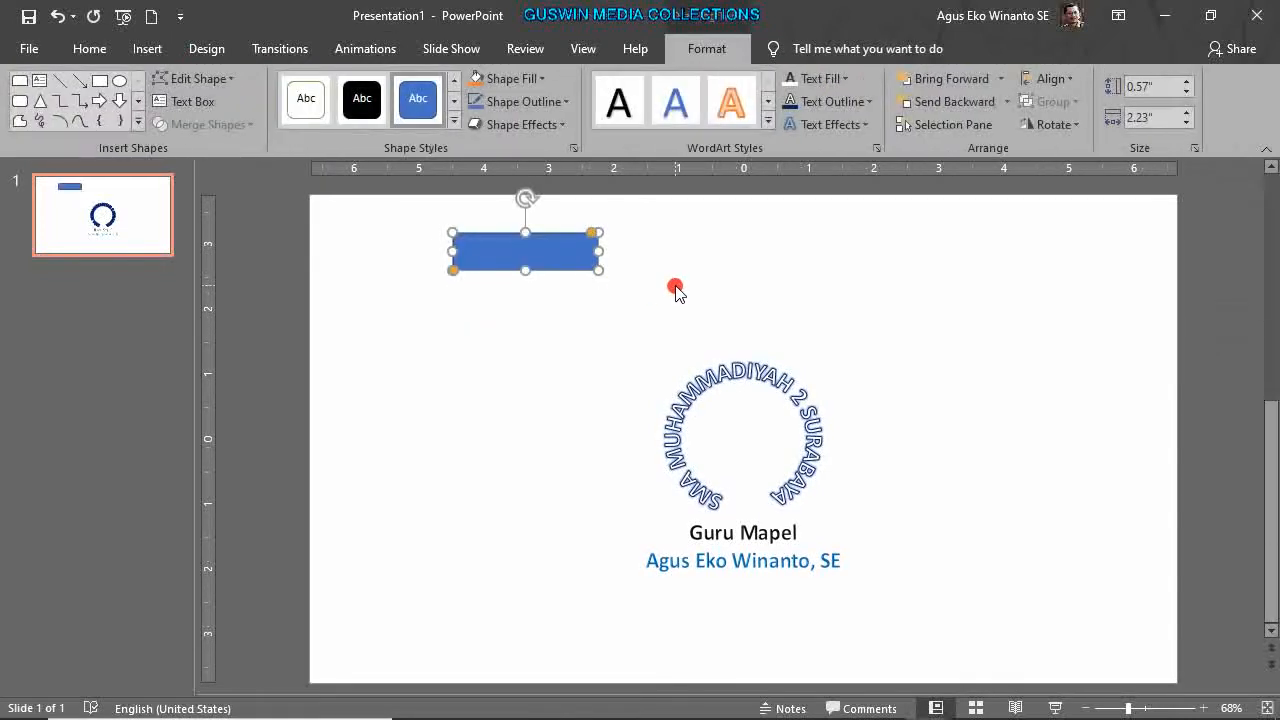
{"action": "scroll", "coordinate": [679, 287], "scroll_direction": "up", "scroll_amount": 8, "text": "ctrl"}
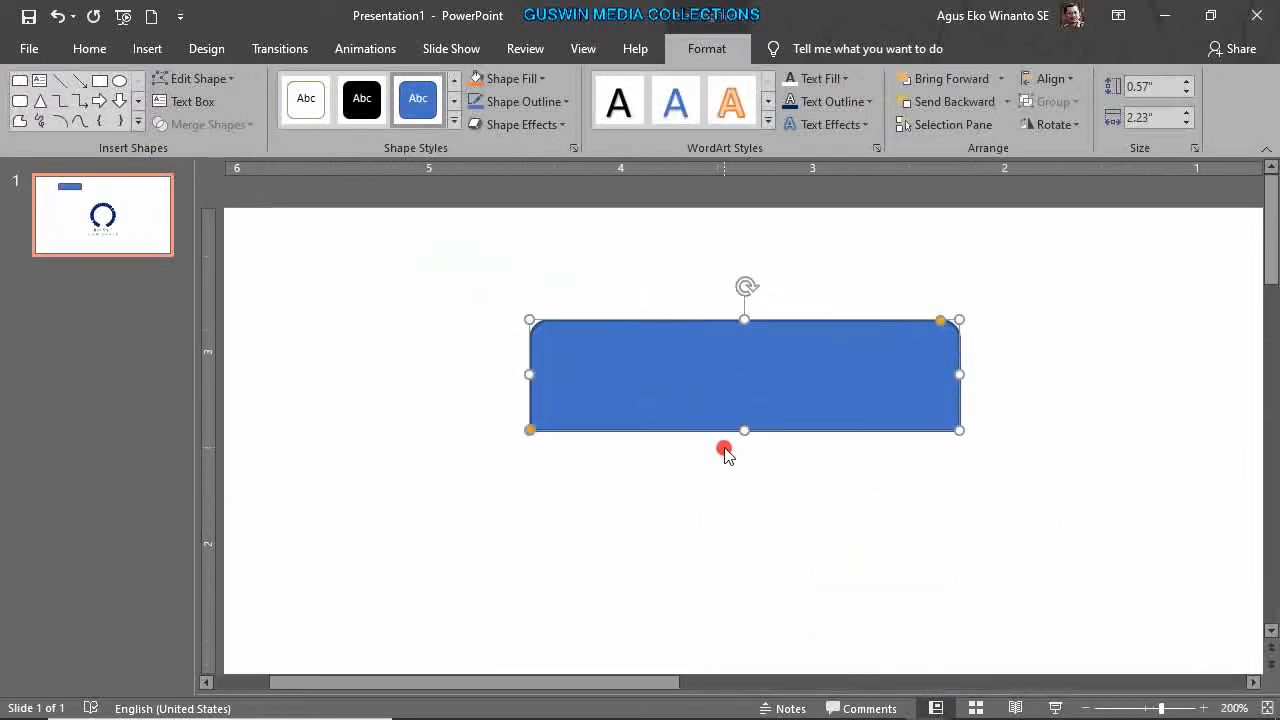
{"action": "left_click", "coordinate": [725, 452]}
{"action": "left_click", "coordinate": [758, 383]}
{"action": "left_click_drag", "start_coordinate": [945, 320], "coordinate": [894, 329]}
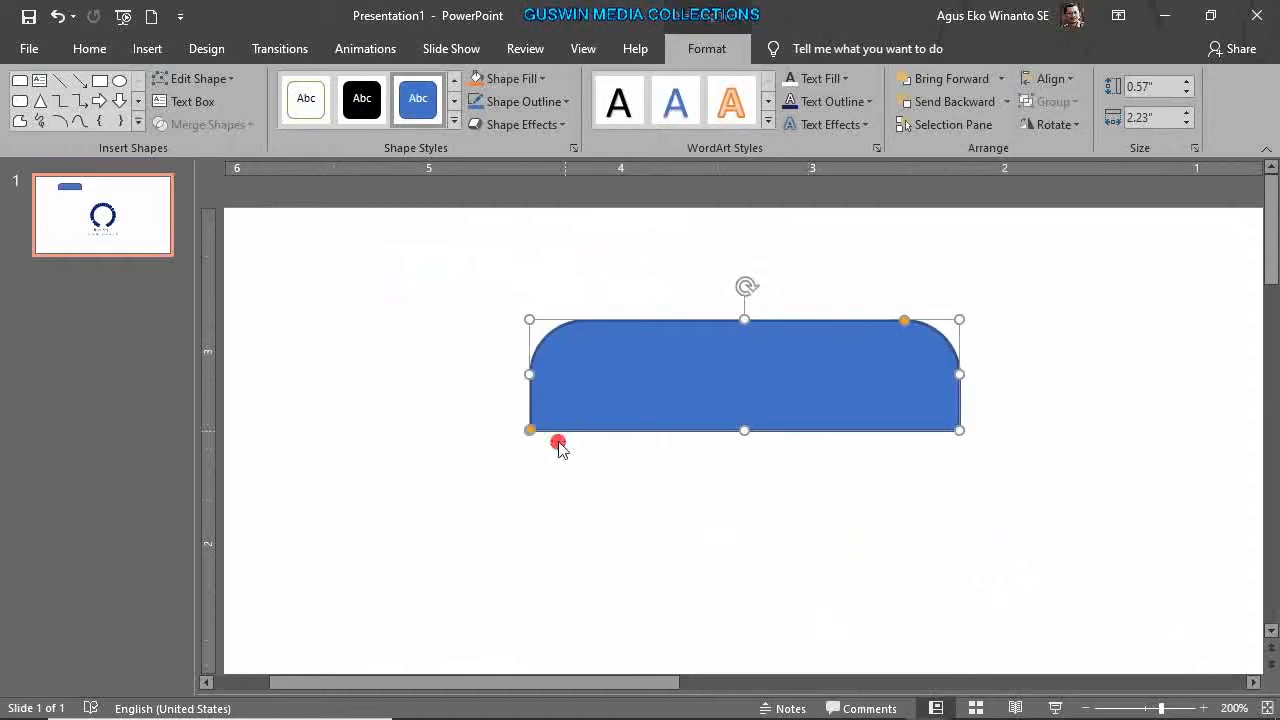
Remove the tab shape's outline with No Outline.
{"action": "left_click", "coordinate": [536, 103]}
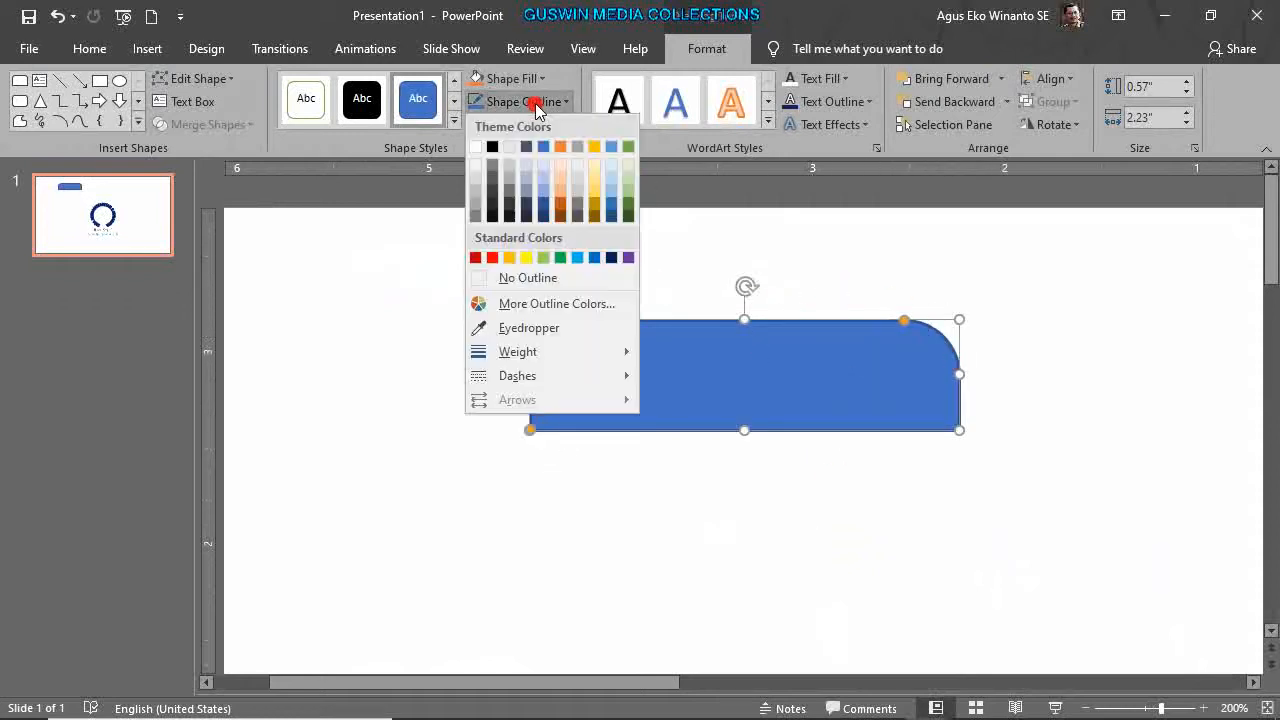
{"action": "left_click", "coordinate": [528, 278]}
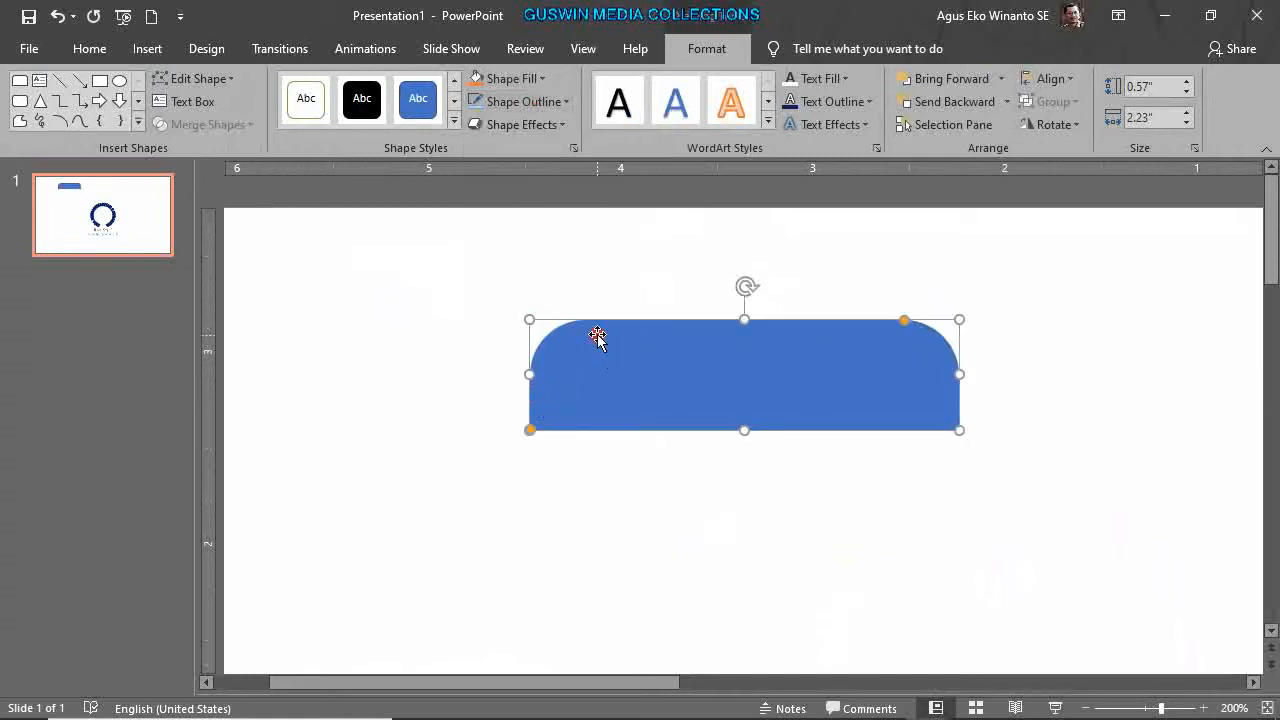
{"action": "left_click", "coordinate": [1064, 125]}
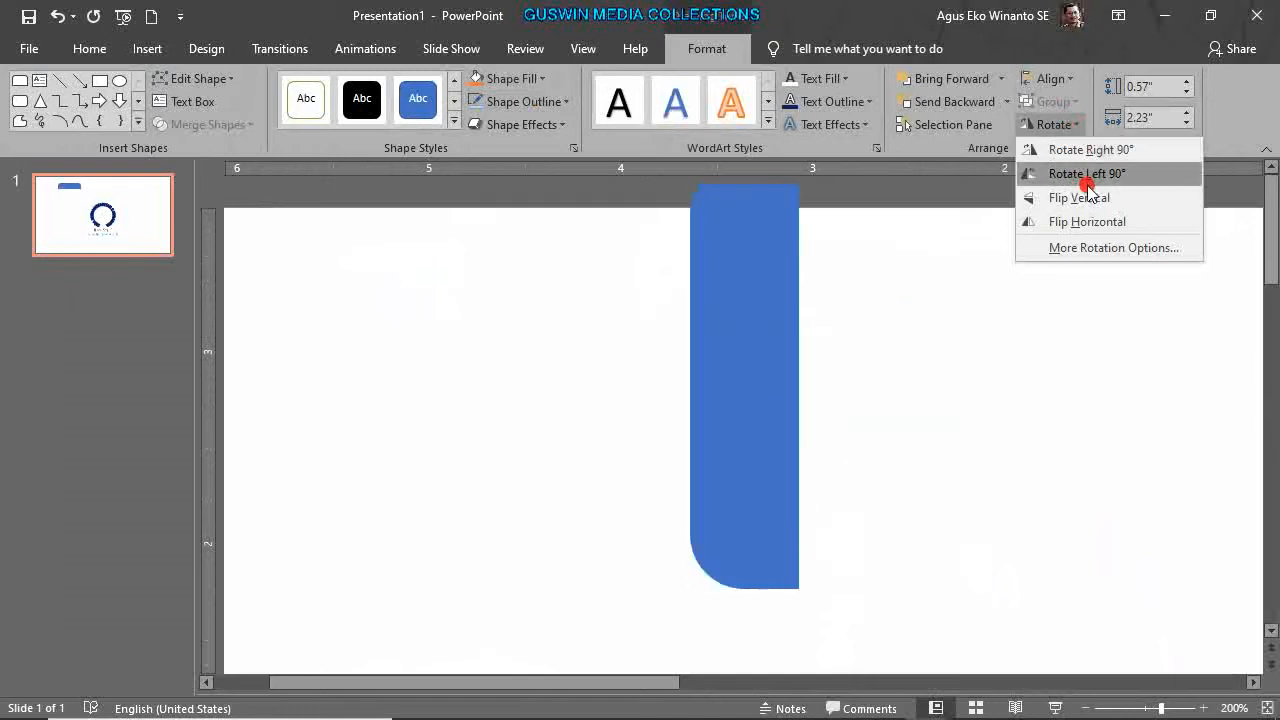
Flip the tab shape vertically and move it further left.
{"action": "left_click", "coordinate": [1082, 200]}
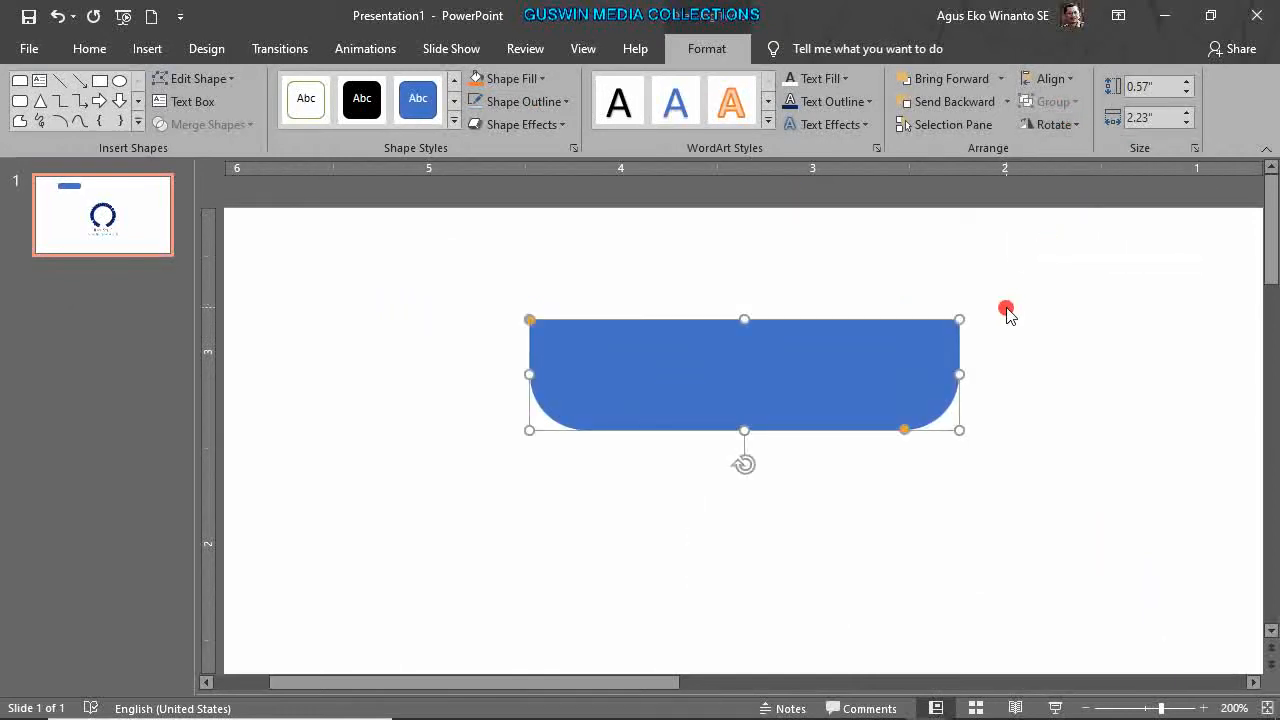
{"action": "scroll", "coordinate": [1006, 312], "scroll_direction": "down", "scroll_amount": 10, "text": "ctrl"}
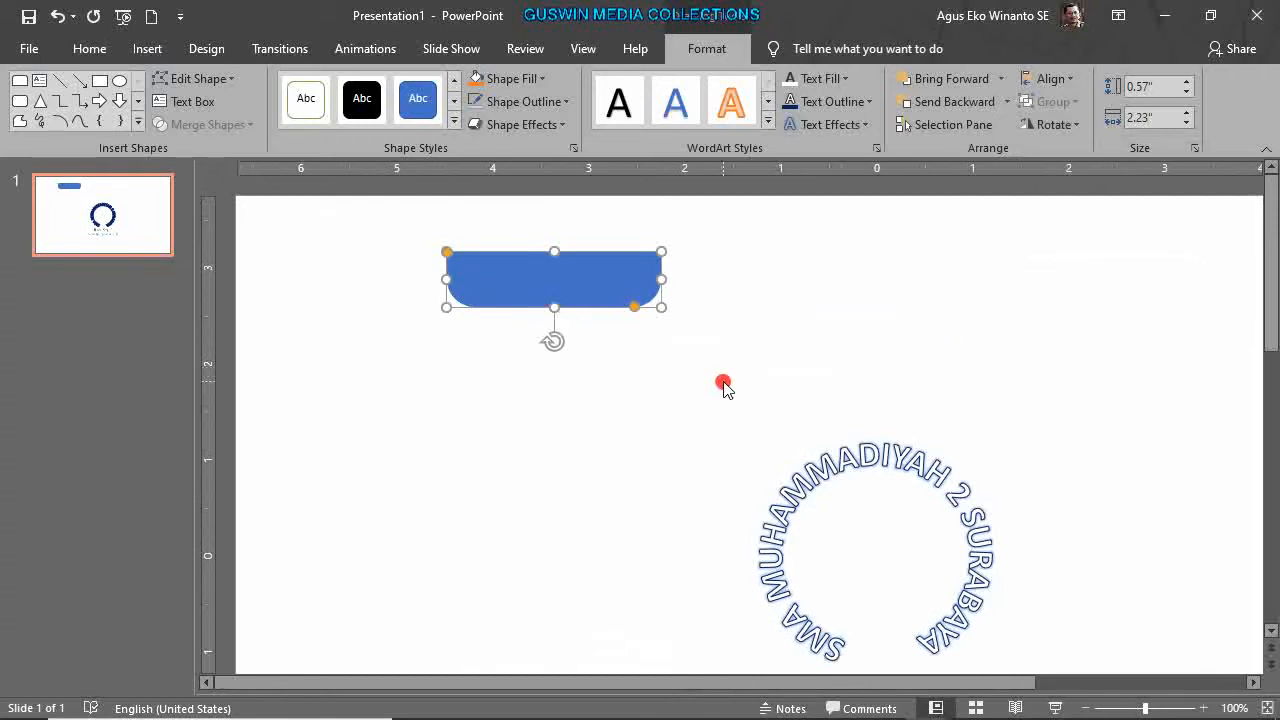
{"action": "left_click", "coordinate": [669, 361]}
{"action": "left_click", "coordinate": [642, 303]}
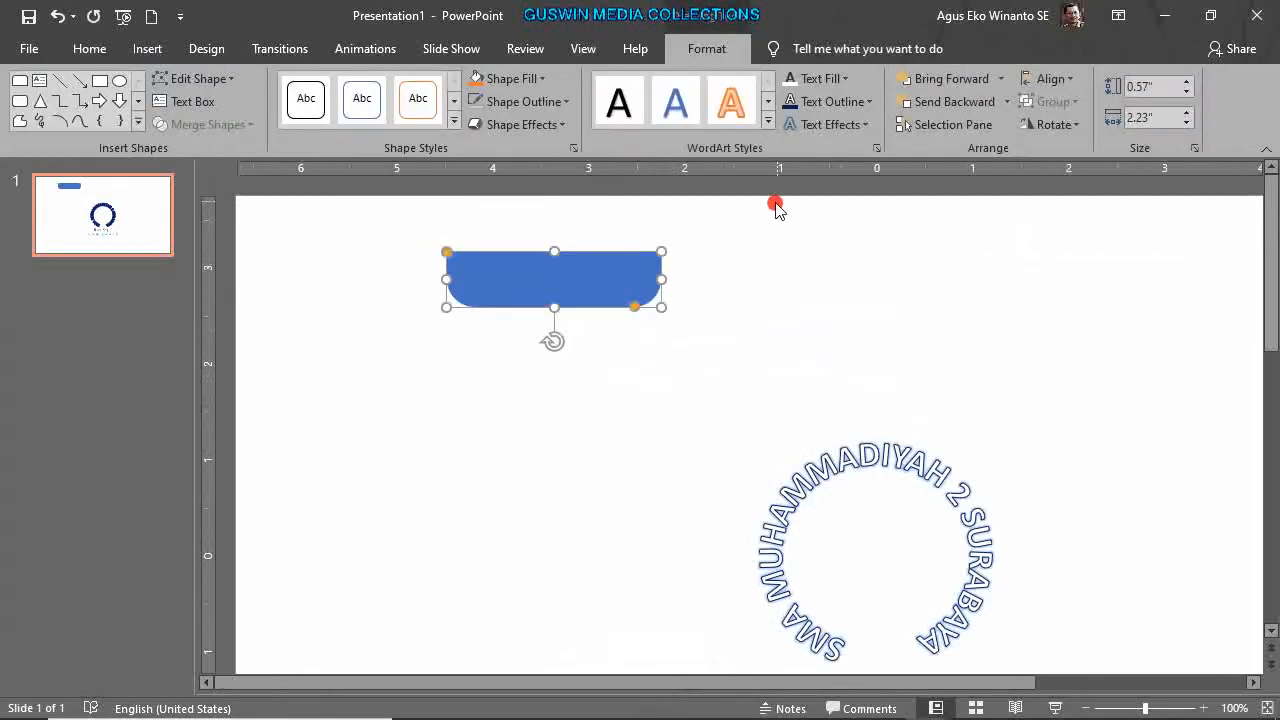
{"action": "left_click_drag", "start_coordinate": [586, 274], "coordinate": [490, 249]}
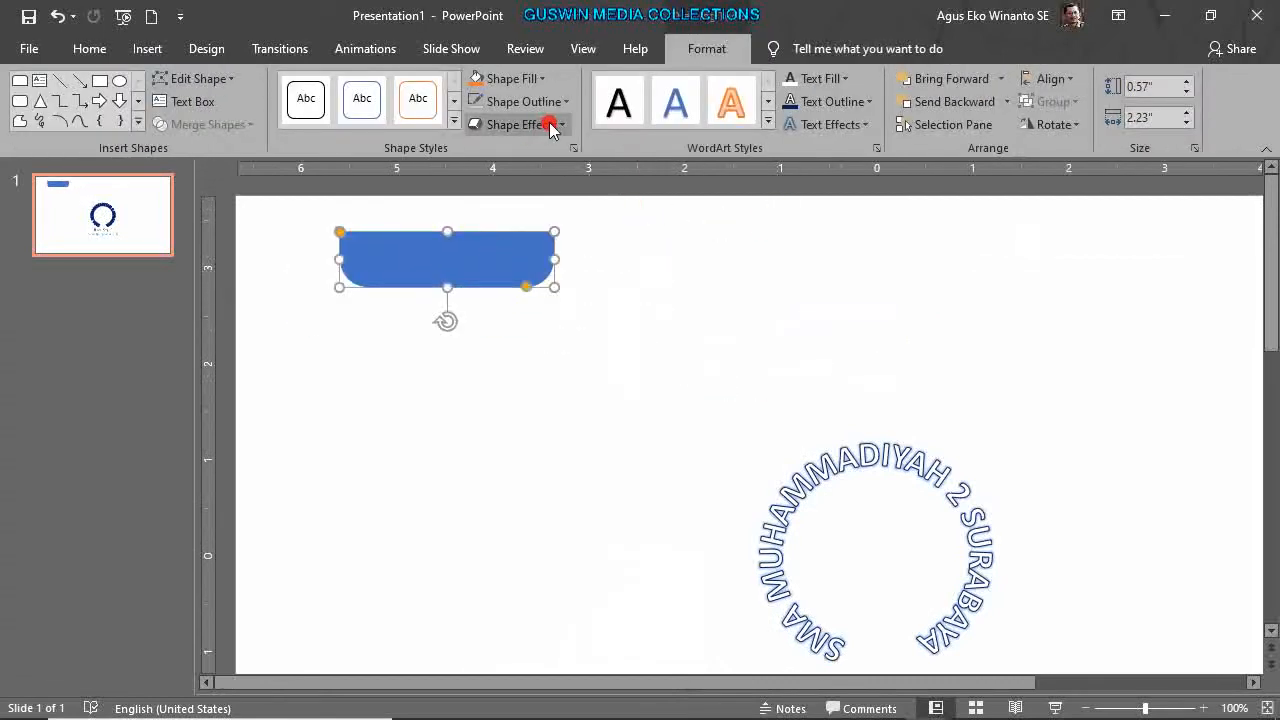
Apply a preset 3D shape effect to the tab and move it lower on the slide.
{"action": "left_click", "coordinate": [558, 124]}
{"action": "mouse_move", "coordinate": [582, 155]}
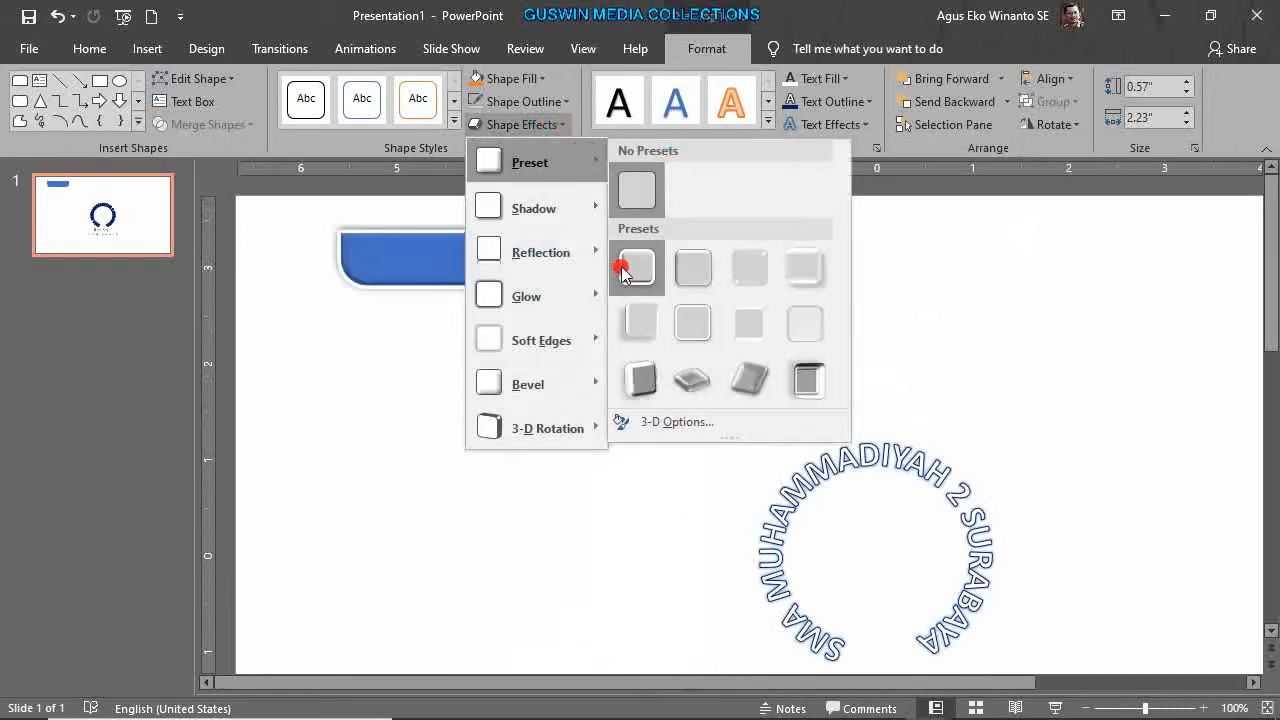
{"action": "left_click", "coordinate": [753, 268]}
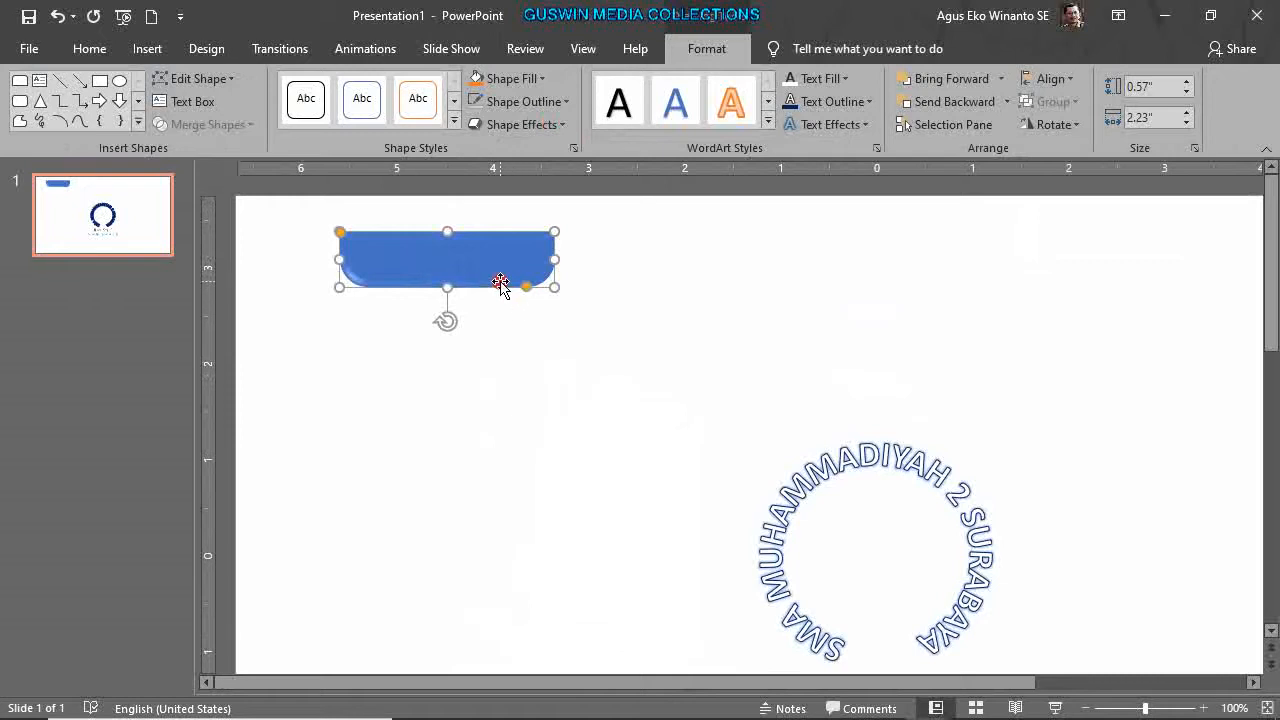
{"action": "left_click_drag", "start_coordinate": [491, 254], "coordinate": [506, 326]}
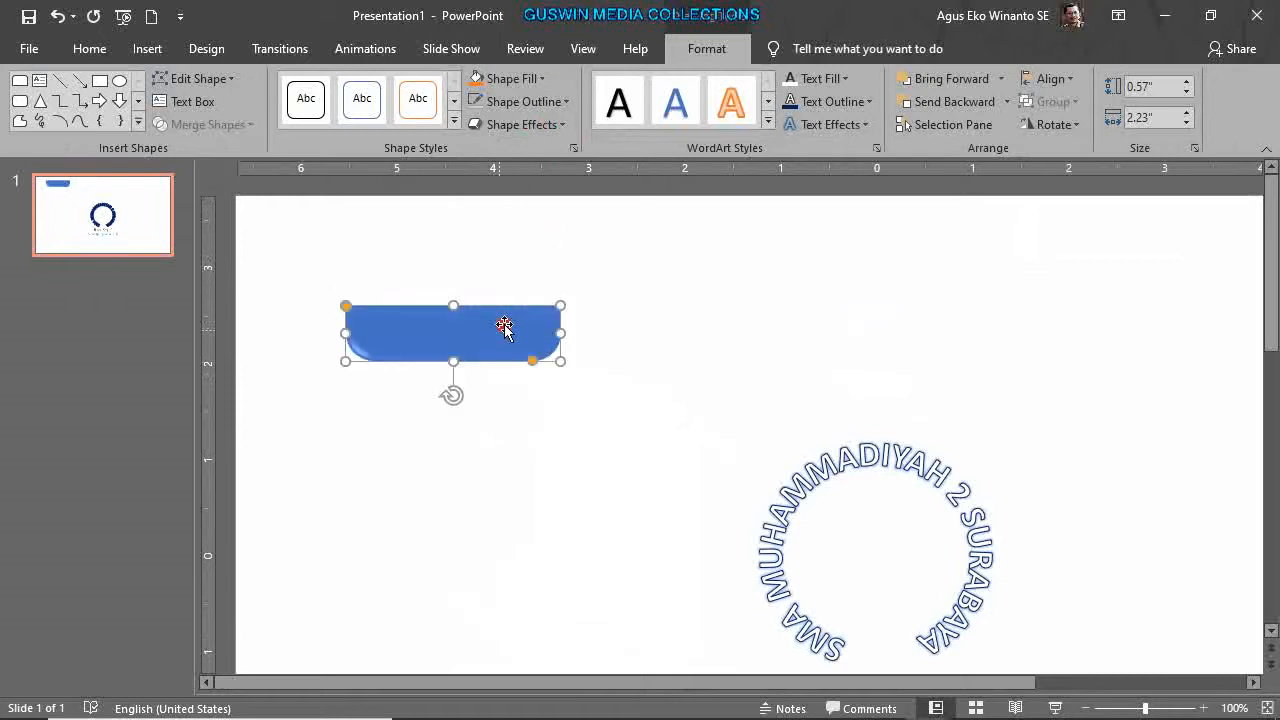
{"action": "left_click", "coordinate": [540, 82]}
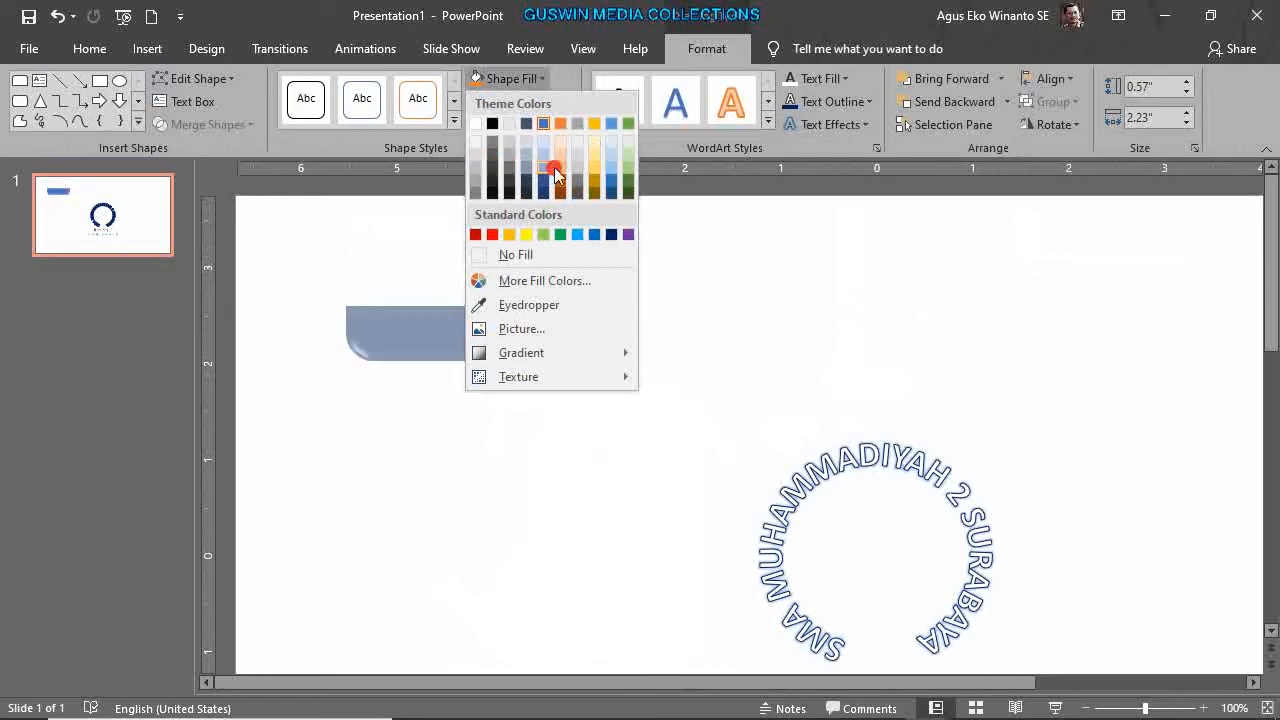
Fill the rounded tab with light green and clear the selection.
{"action": "left_click", "coordinate": [628, 170]}
{"action": "left_click", "coordinate": [669, 290]}
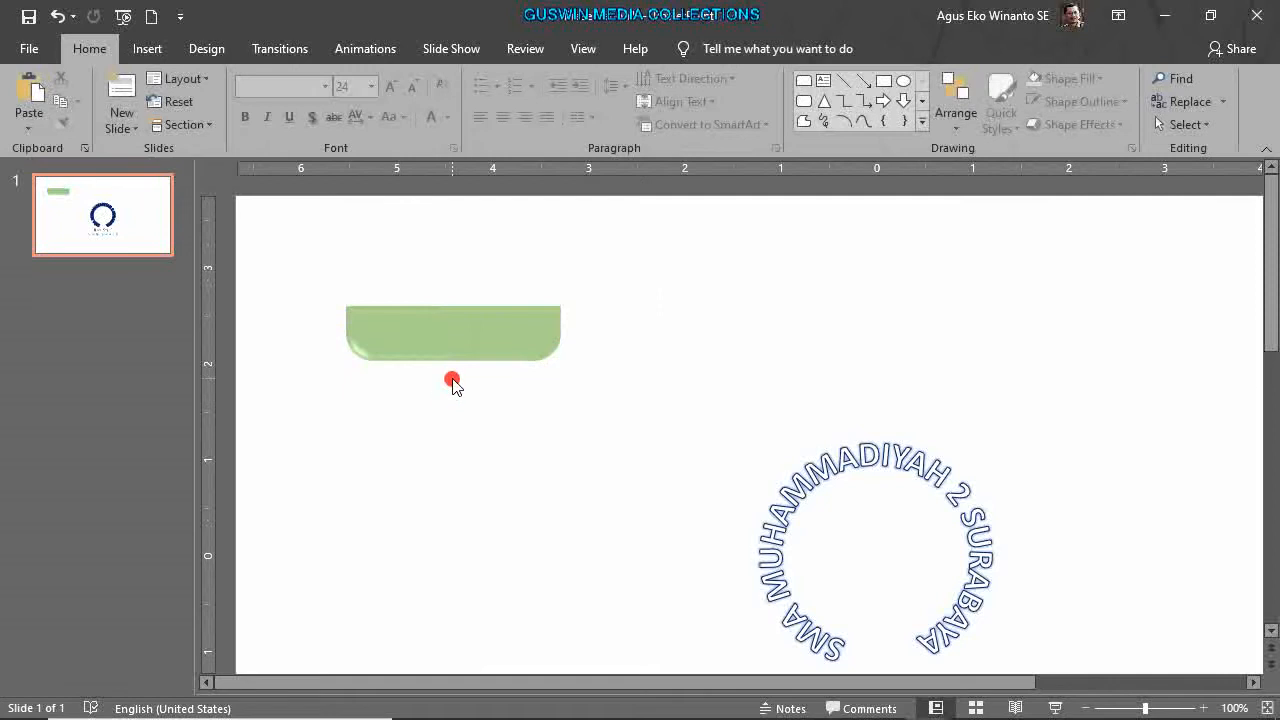
{"action": "scroll", "coordinate": [447, 424], "scroll_direction": "down", "scroll_amount": 5, "text": "ctrl"}
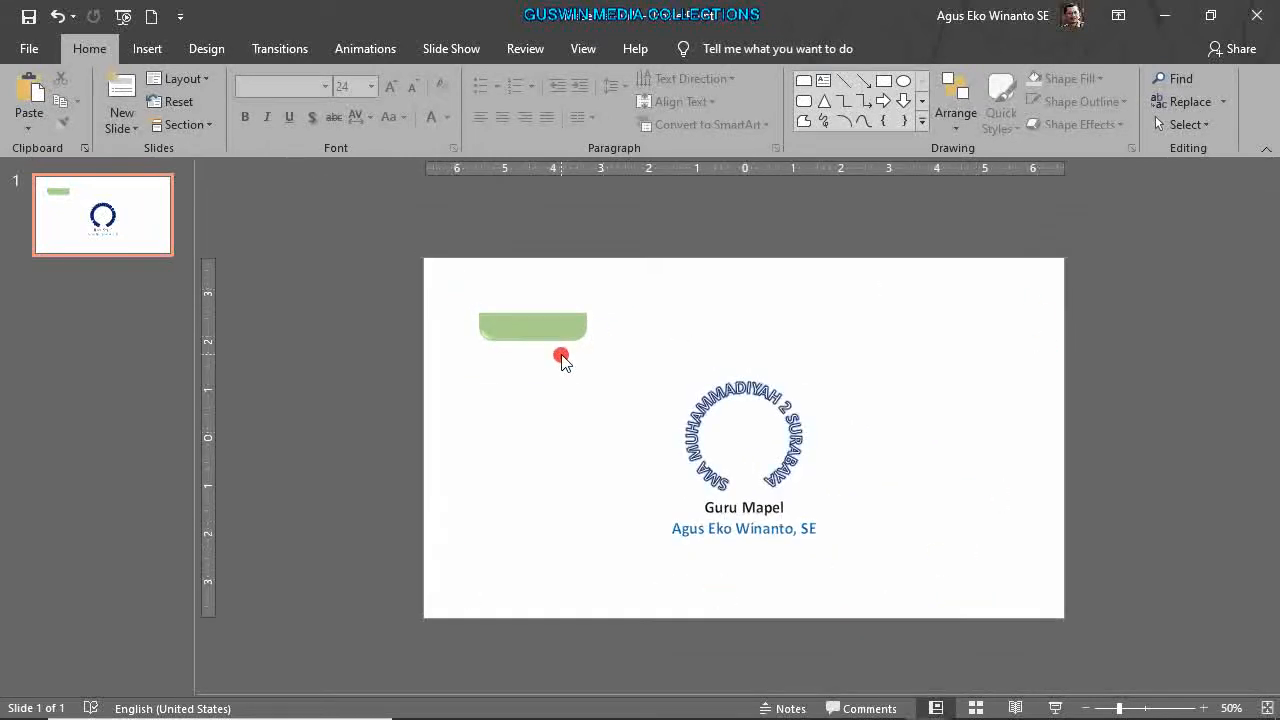
{"action": "scroll", "coordinate": [561, 361], "scroll_direction": "up", "scroll_amount": 3, "text": "ctrl"}
{"action": "left_click", "coordinate": [460, 279]}
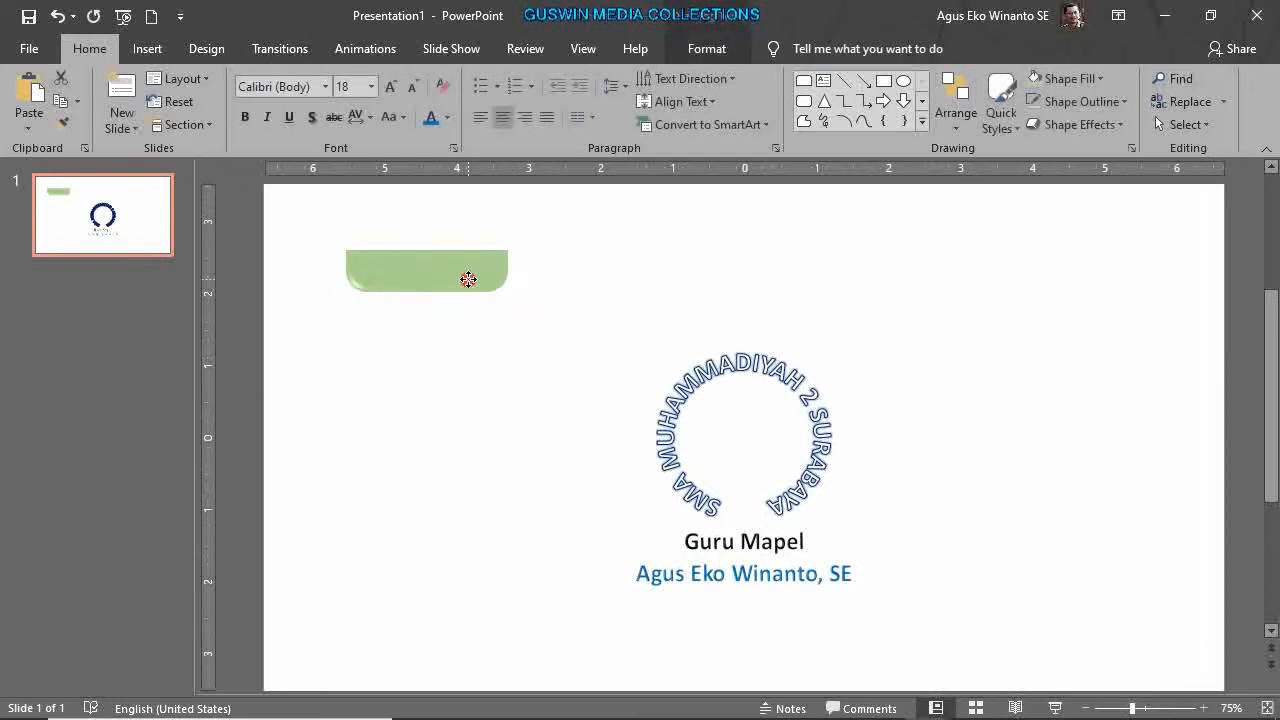
{"action": "left_click", "coordinate": [1103, 365]}
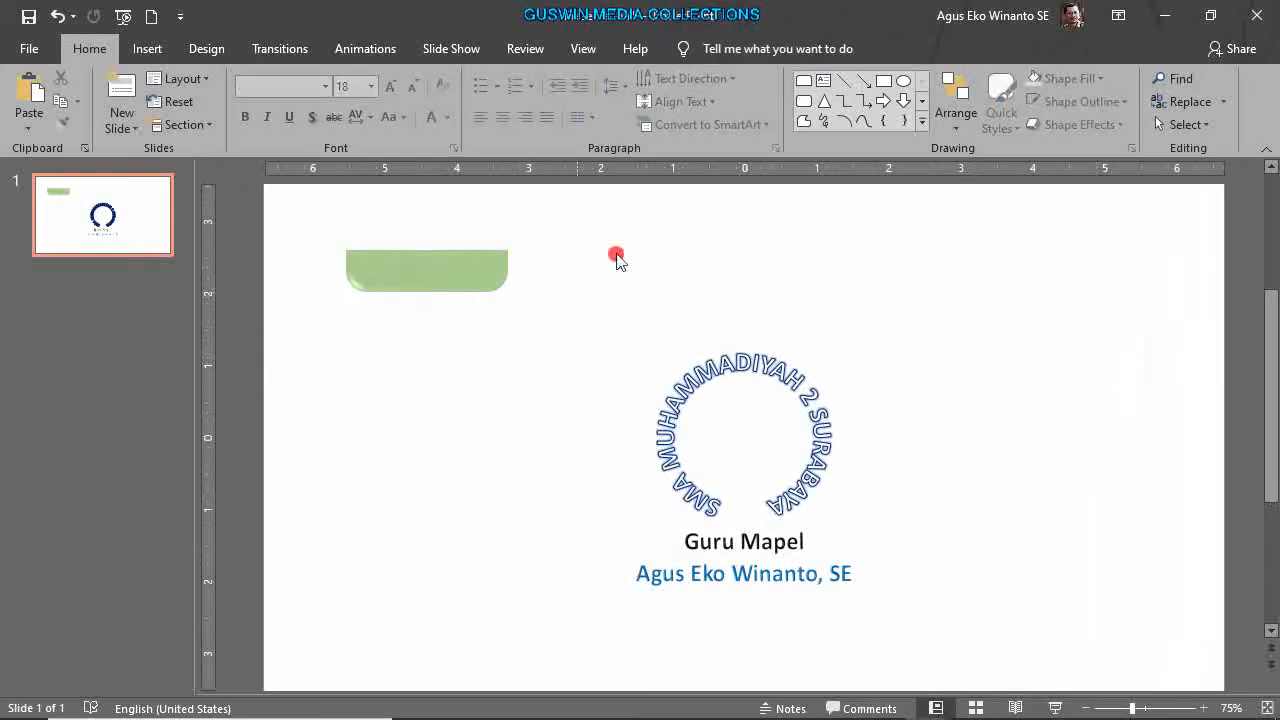
Apply the Basis theme to the selected slide only, then select the tab shape.
{"action": "left_click", "coordinate": [208, 50]}
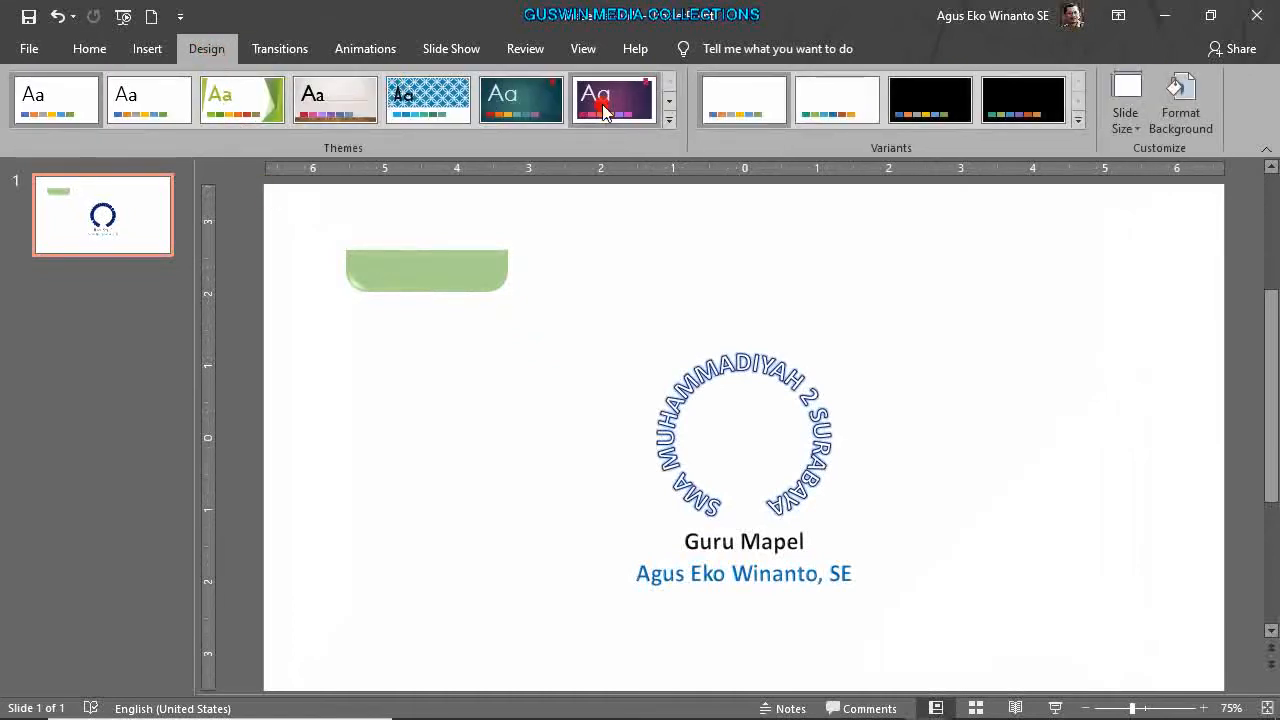
{"action": "left_click", "coordinate": [672, 124]}
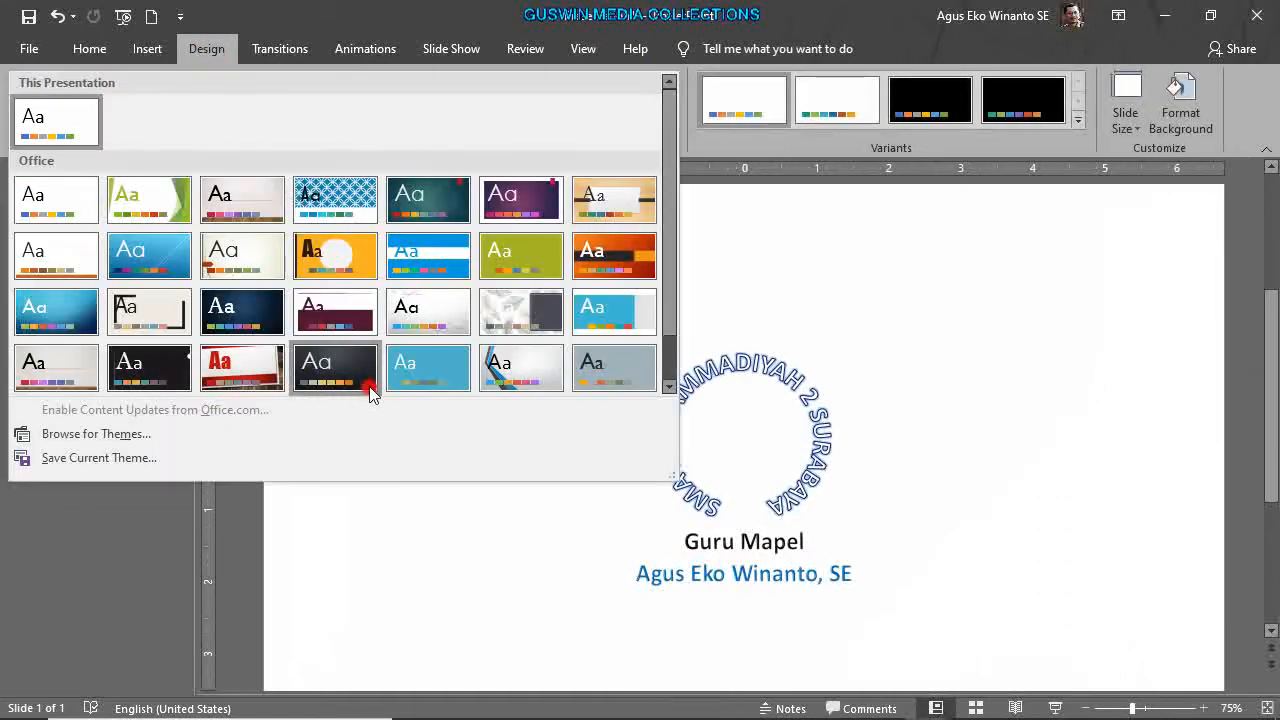
{"action": "right_click", "coordinate": [506, 258]}
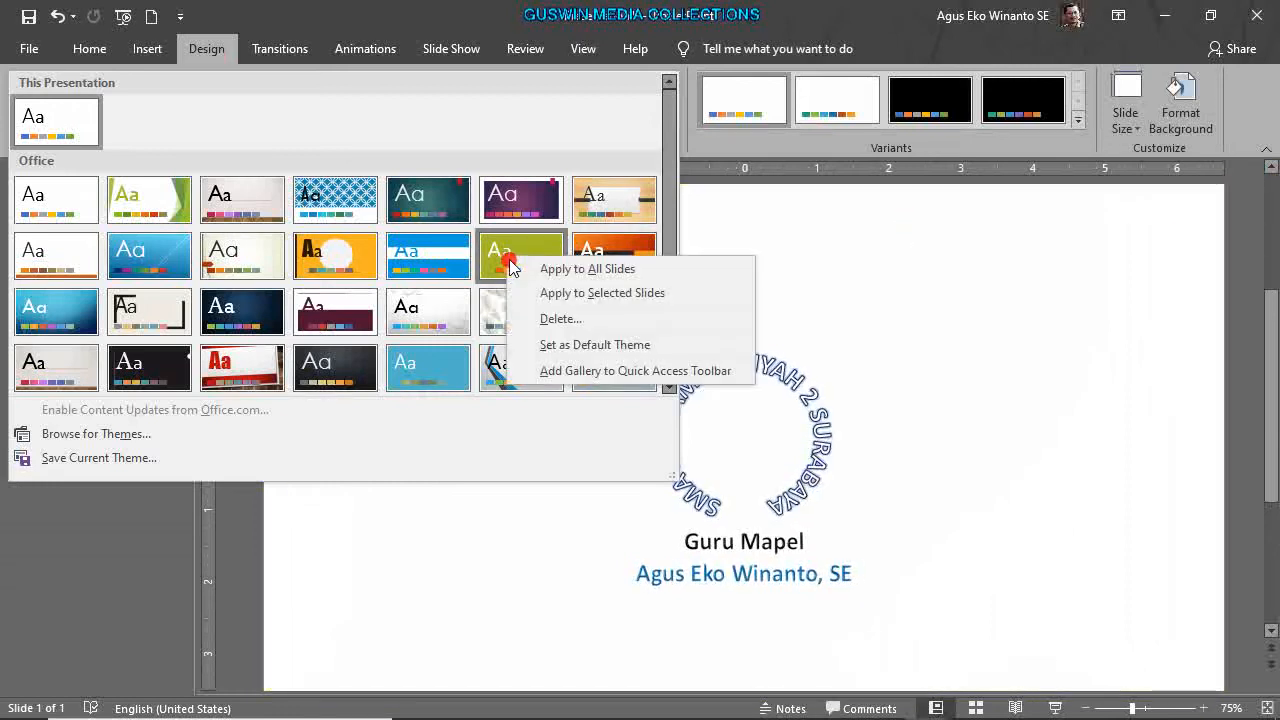
{"action": "left_click", "coordinate": [577, 294]}
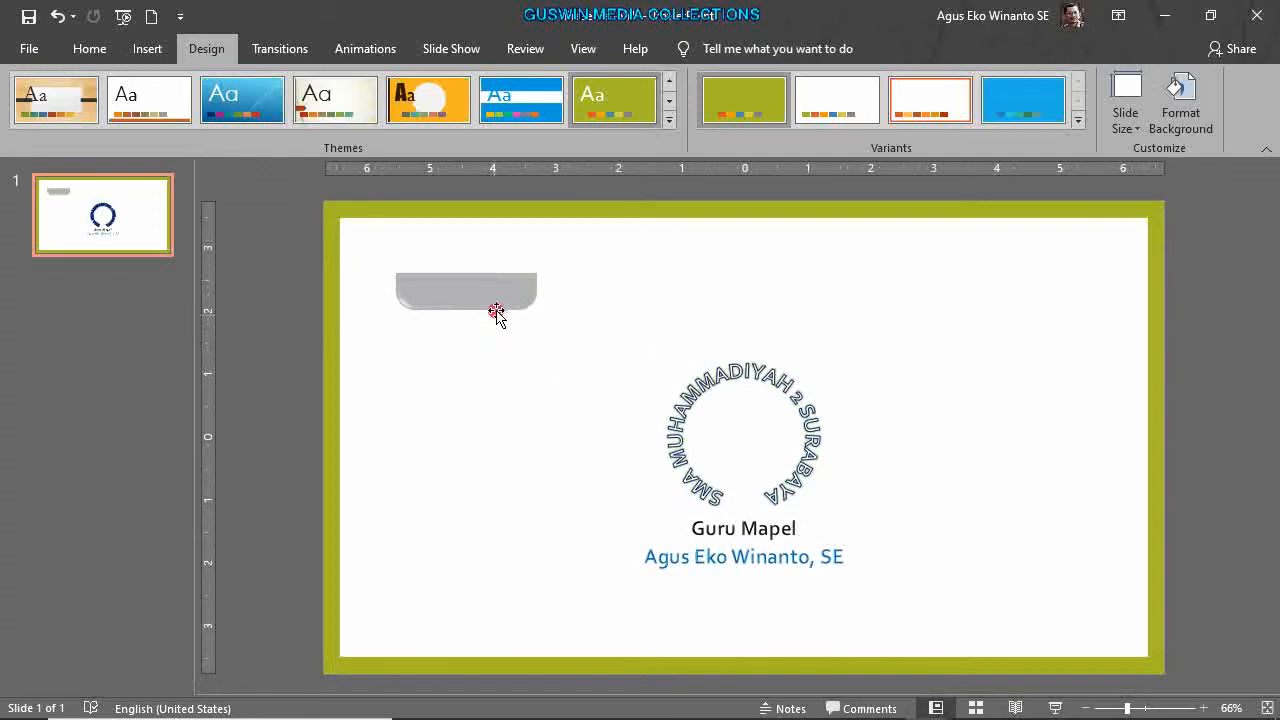
{"action": "left_click", "coordinate": [498, 306]}
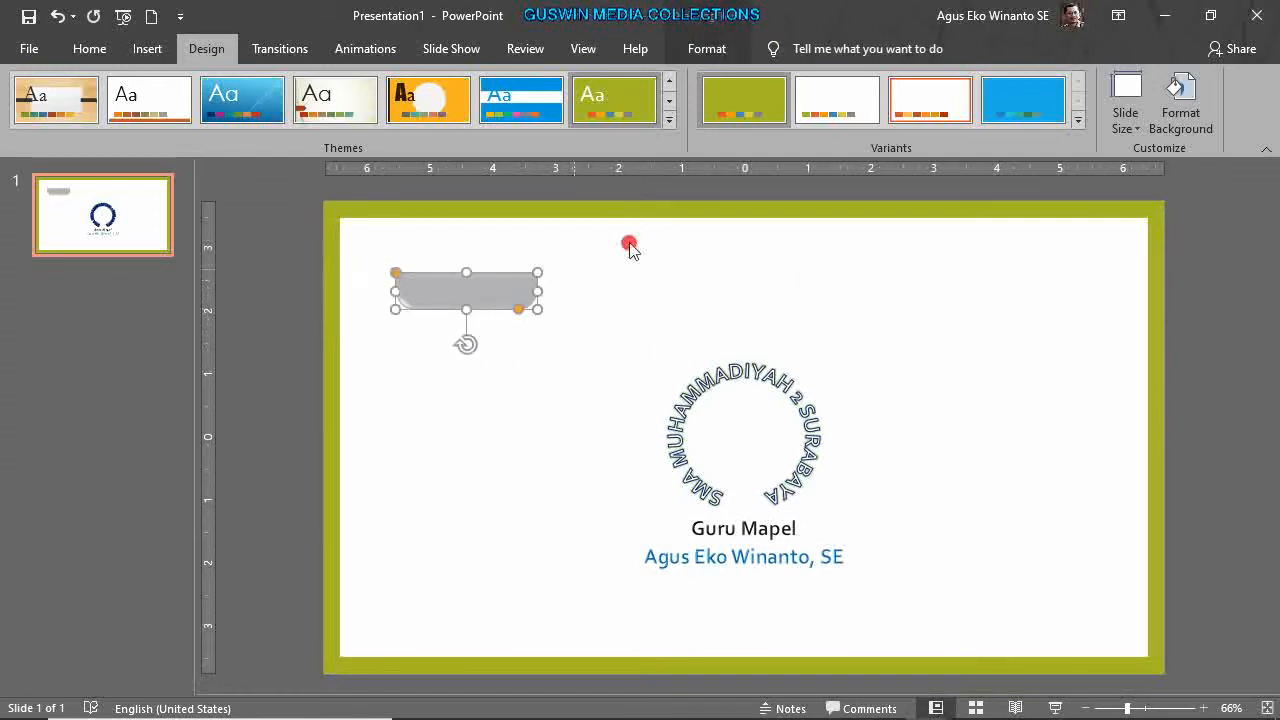
Fill the tab shape with light olive green.
{"action": "left_click", "coordinate": [712, 48]}
{"action": "left_click", "coordinate": [541, 78]}
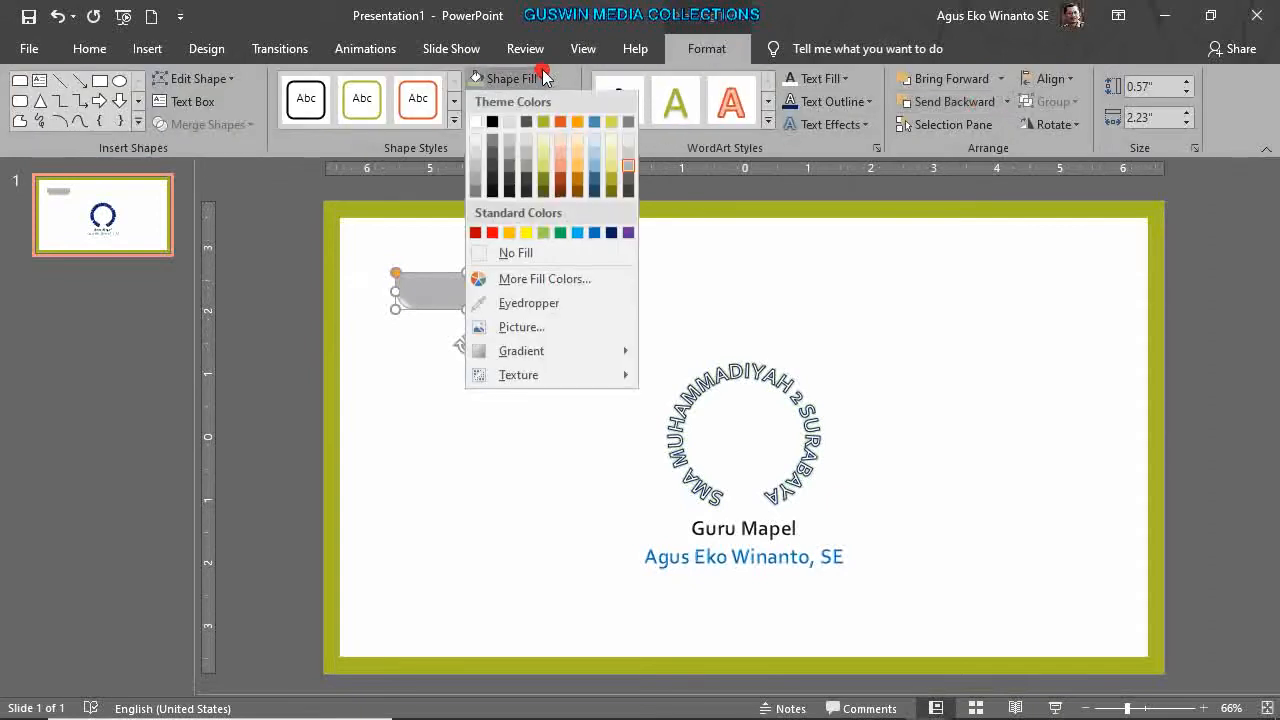
{"action": "left_click", "coordinate": [550, 162]}
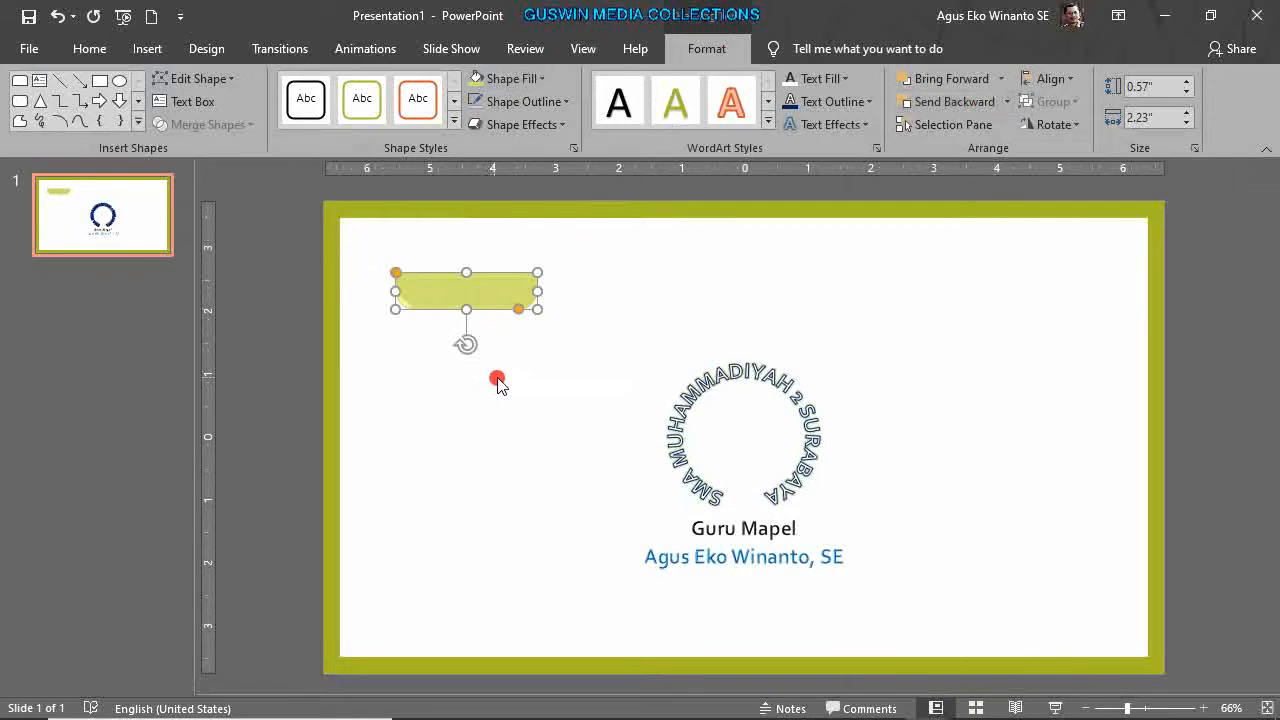
Adjust the rounding of the tab's bottom corners.
{"action": "scroll", "coordinate": [500, 380], "scroll_direction": "up", "scroll_amount": 4, "text": "ctrl"}
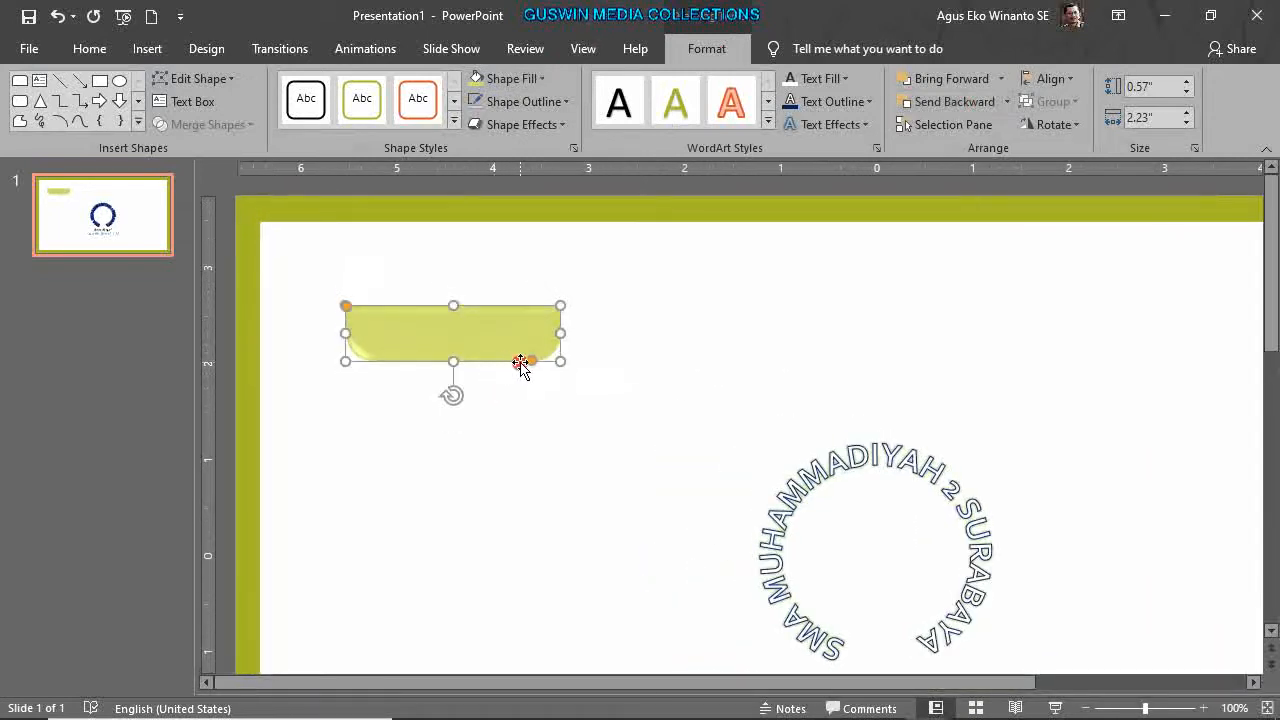
{"action": "left_click_drag", "start_coordinate": [529, 361], "coordinate": [548, 365]}
{"action": "scroll", "coordinate": [548, 365], "scroll_direction": "up", "scroll_amount": 10, "text": "ctrl"}
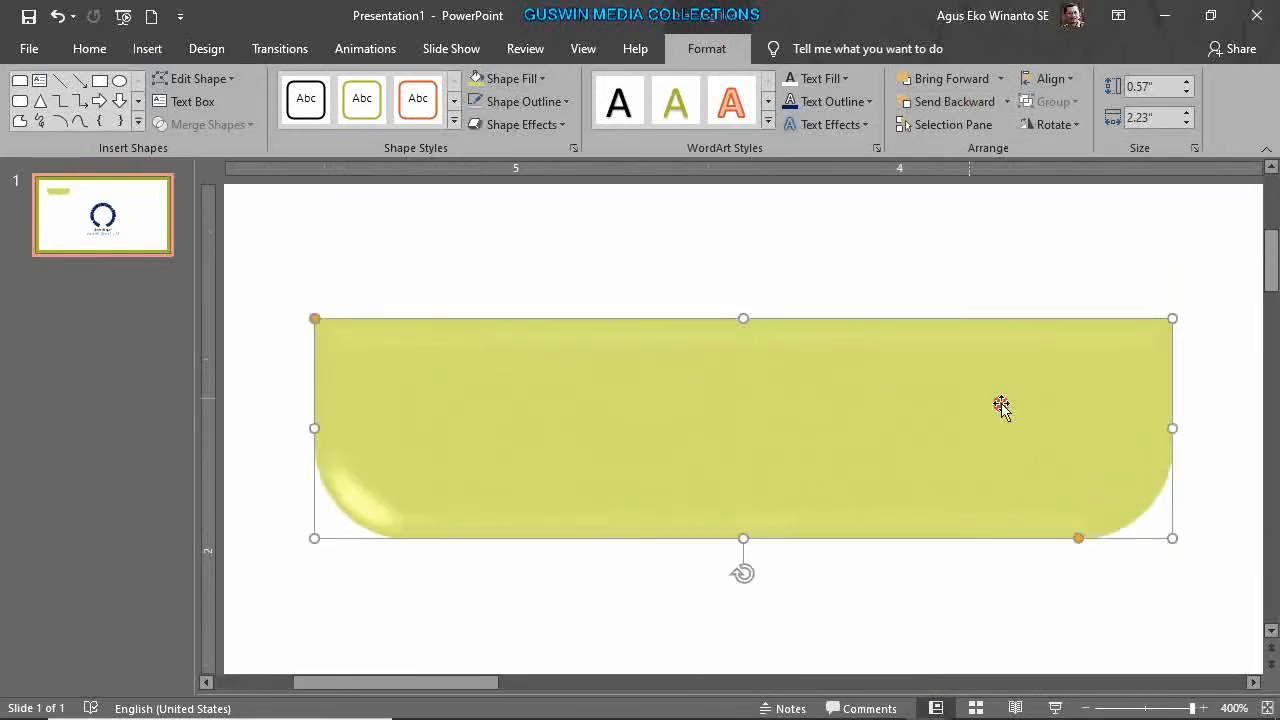
{"action": "mouse_move", "coordinate": [1077, 541]}
{"action": "left_mouse_down"}
{"action": "mouse_move", "coordinate": [1140, 534]}
{"action": "mouse_move", "coordinate": [1099, 538]}
{"action": "left_mouse_up"}
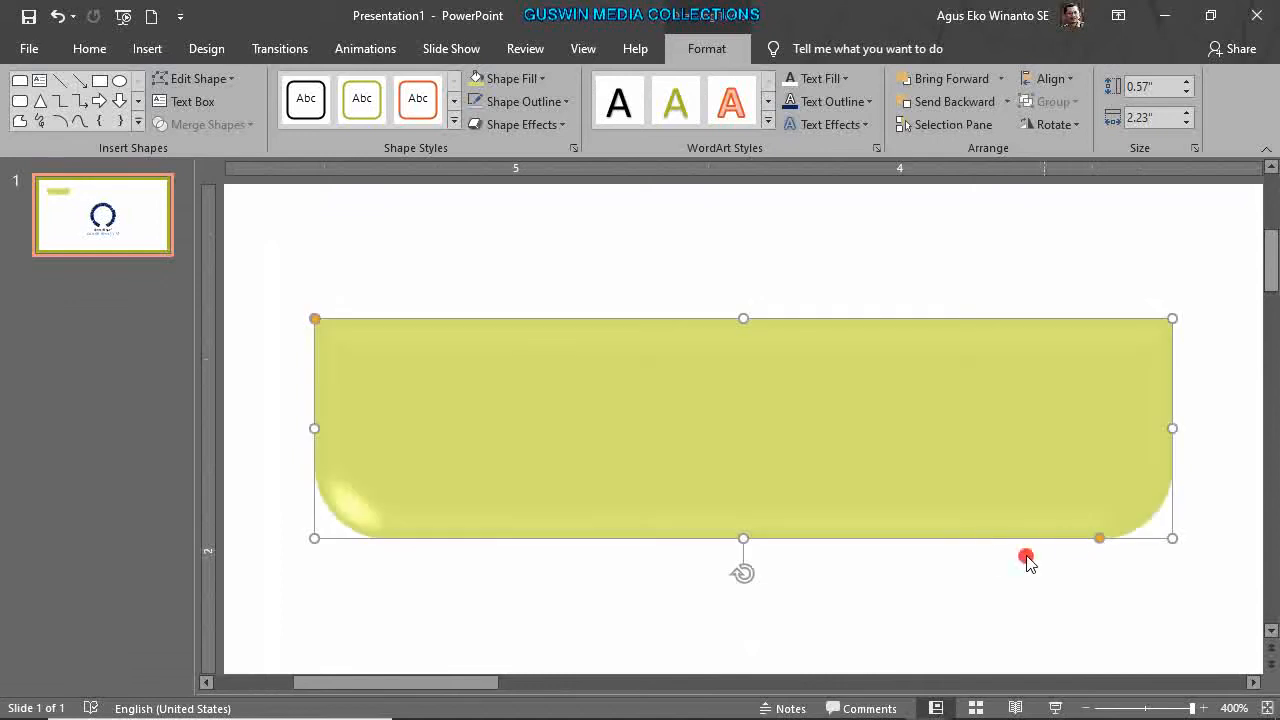
{"action": "scroll", "coordinate": [1027, 562], "scroll_direction": "down", "scroll_amount": 5, "text": "ctrl"}
Drag the olive tab into the slide's top-left corner against the border.
{"action": "left_click", "coordinate": [651, 455]}
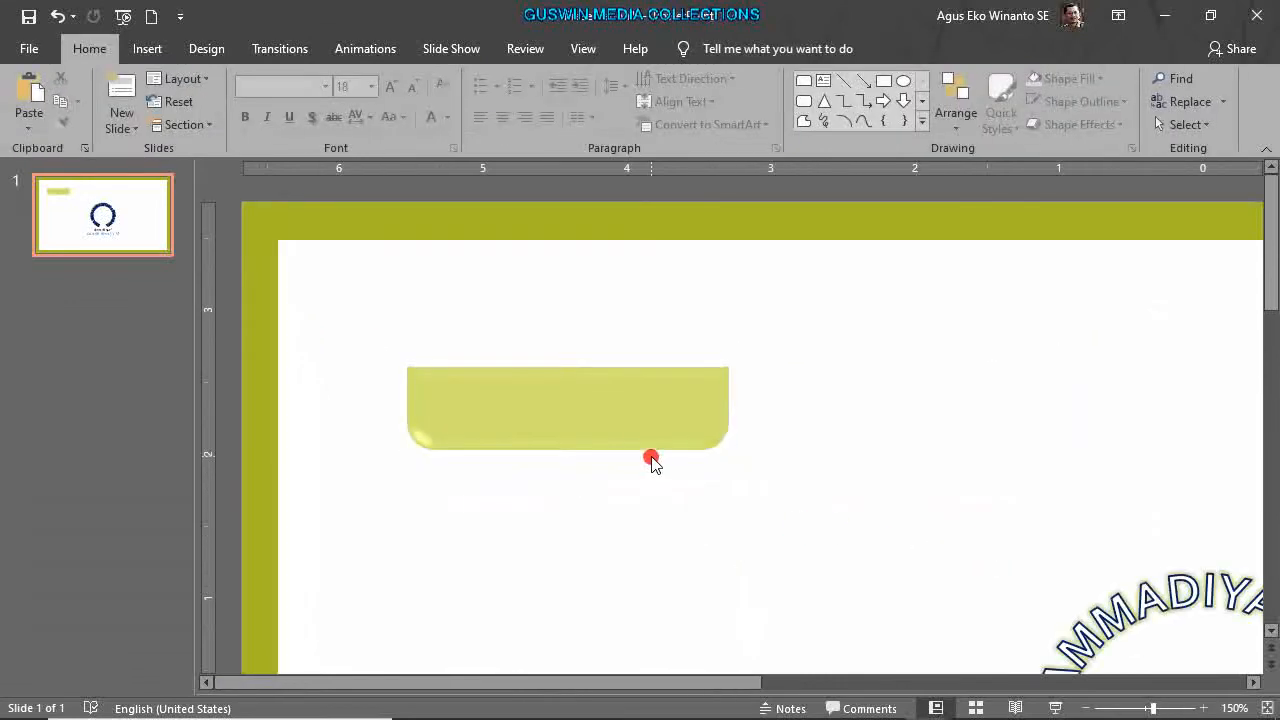
{"action": "scroll", "coordinate": [651, 458], "scroll_direction": "down", "scroll_amount": 5, "text": "ctrl"}
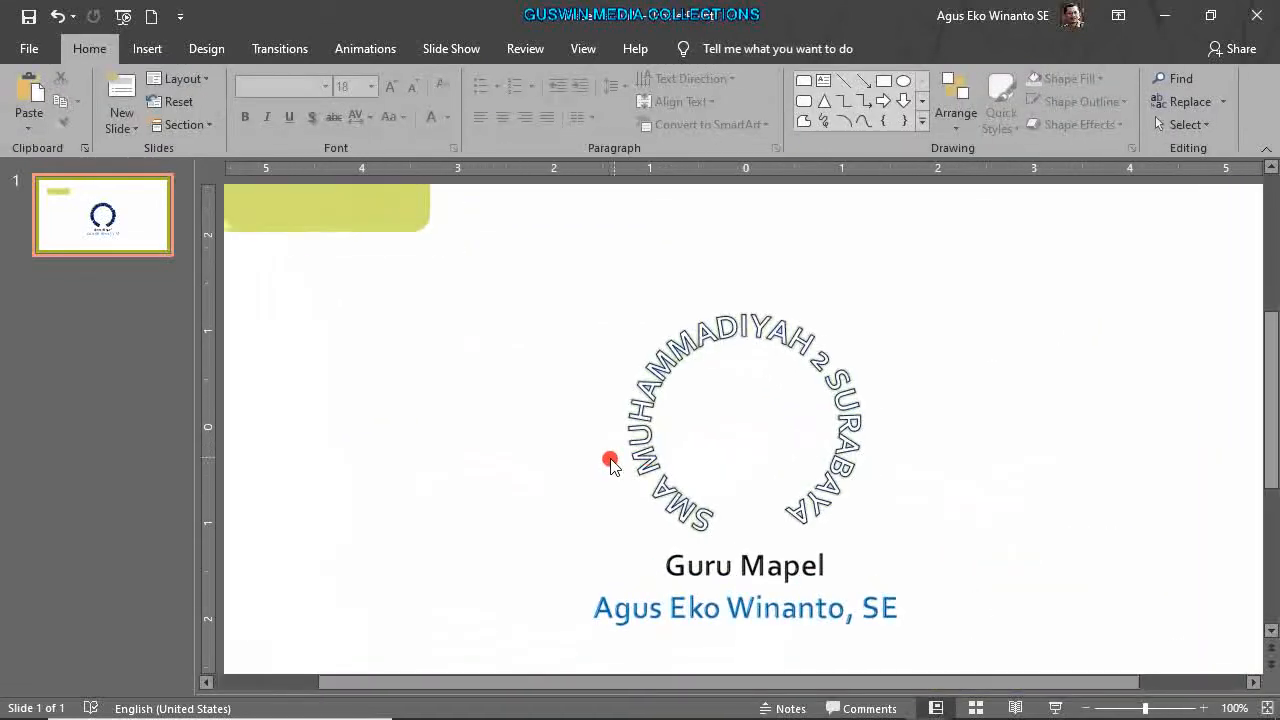
{"action": "scroll", "coordinate": [610, 463], "scroll_direction": "down", "scroll_amount": 3, "text": "ctrl"}
{"action": "left_click_drag", "start_coordinate": [479, 266], "coordinate": [435, 270]}
{"action": "scroll", "coordinate": [517, 297], "scroll_direction": "up", "scroll_amount": 3}
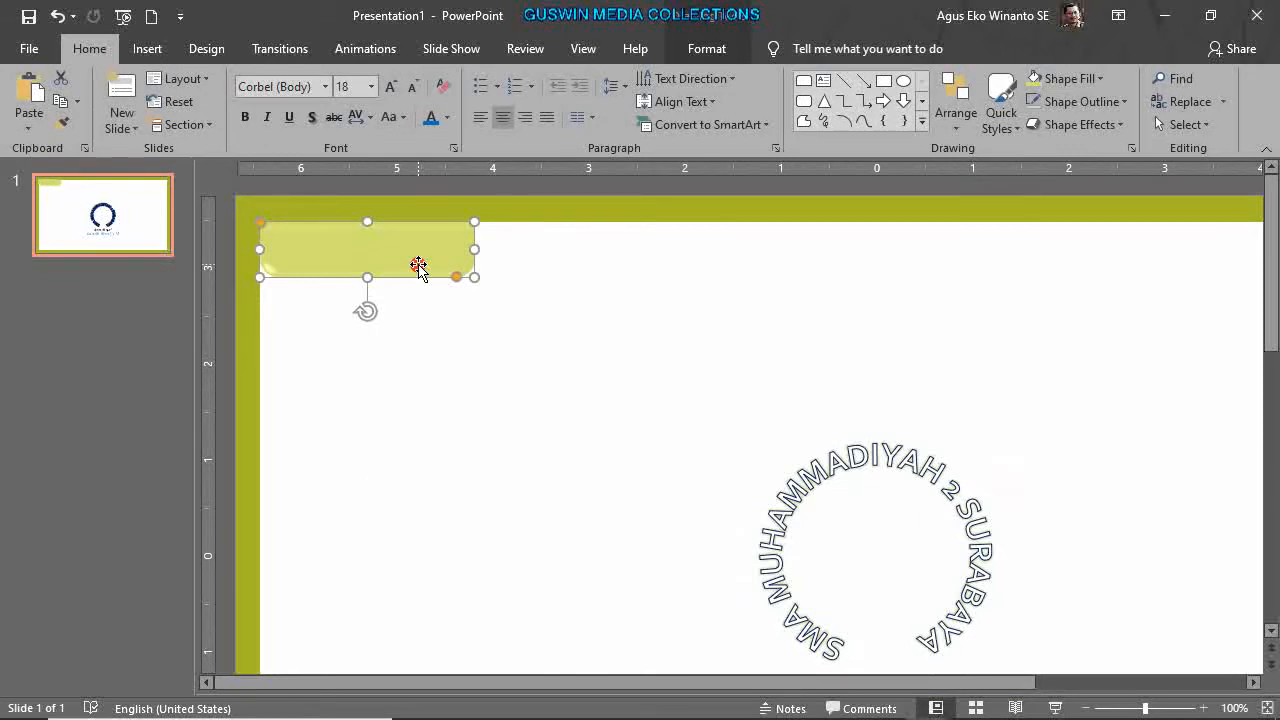
{"action": "right_click", "coordinate": [418, 264]}
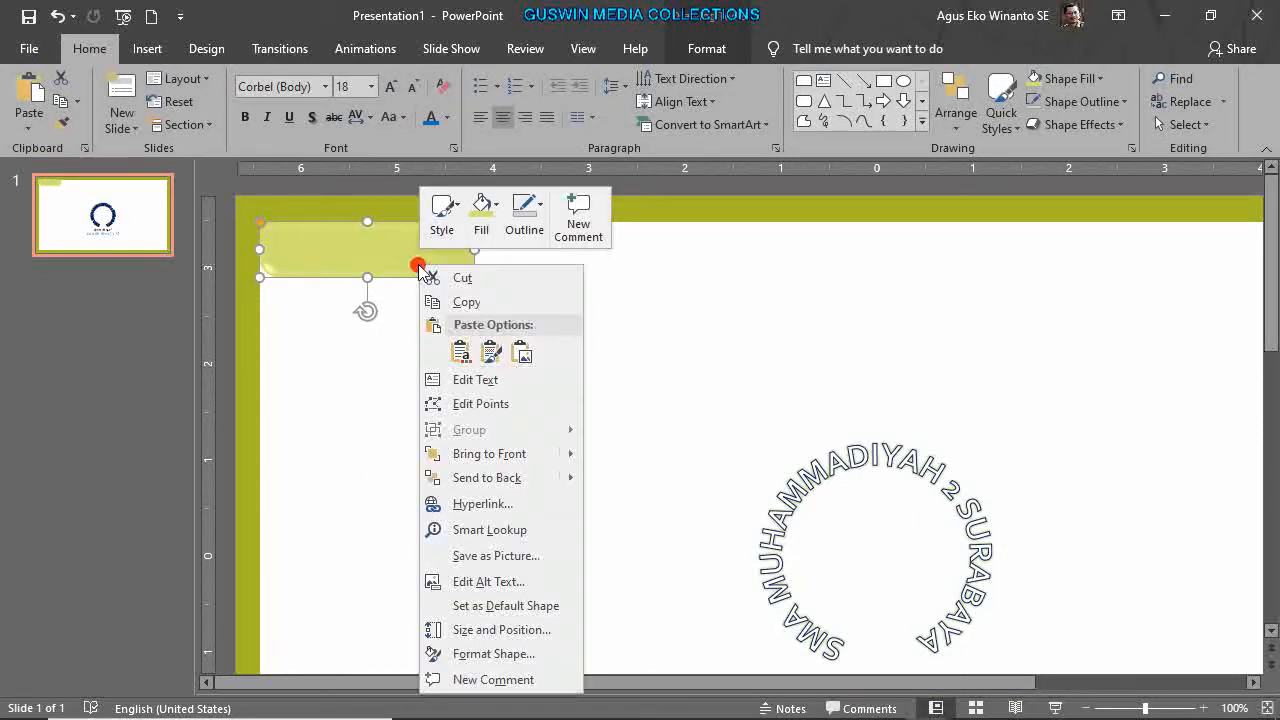
{"action": "left_click", "coordinate": [455, 381]}
{"action": "type", "text": "SDFD"}
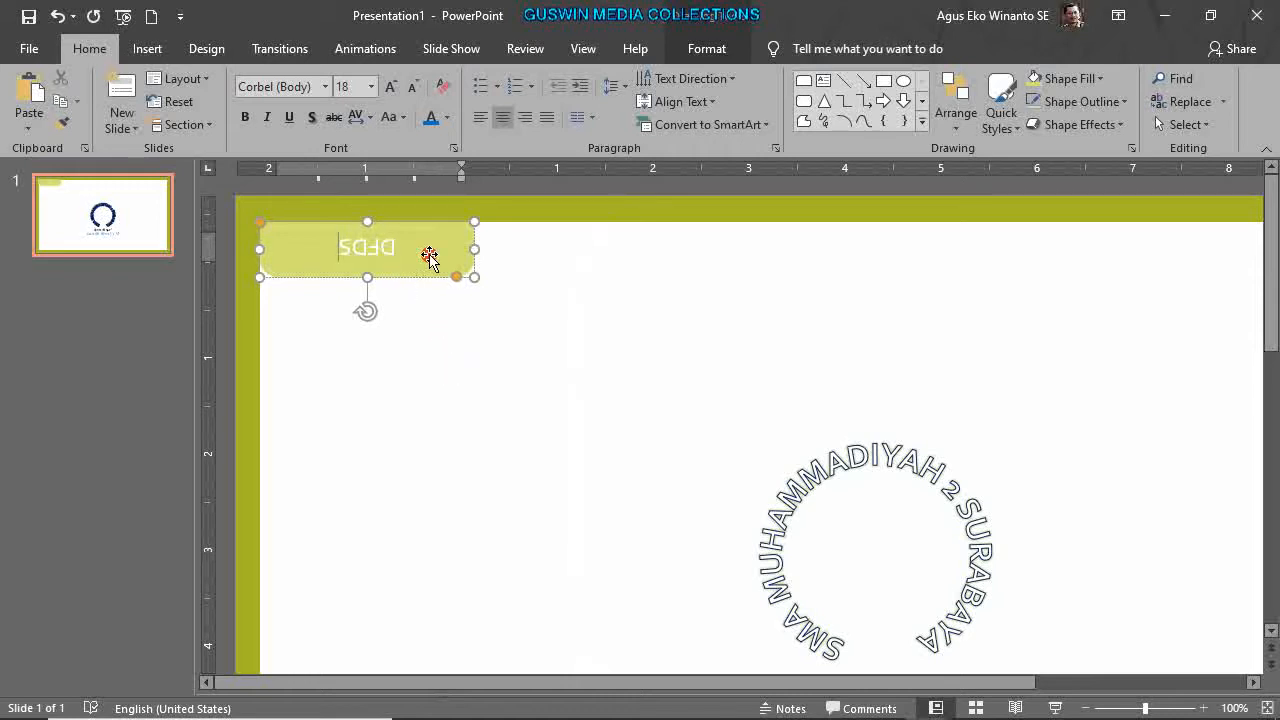
{"action": "key", "text": "BackSpace"}
{"action": "key", "text": "BackSpace"}
{"action": "key", "text": "BackSpace"}
{"action": "key", "text": "BackSpace"}
{"action": "left_click", "coordinate": [466, 314]}
{"action": "scroll", "coordinate": [737, 474], "scroll_direction": "down", "scroll_amount": 3}
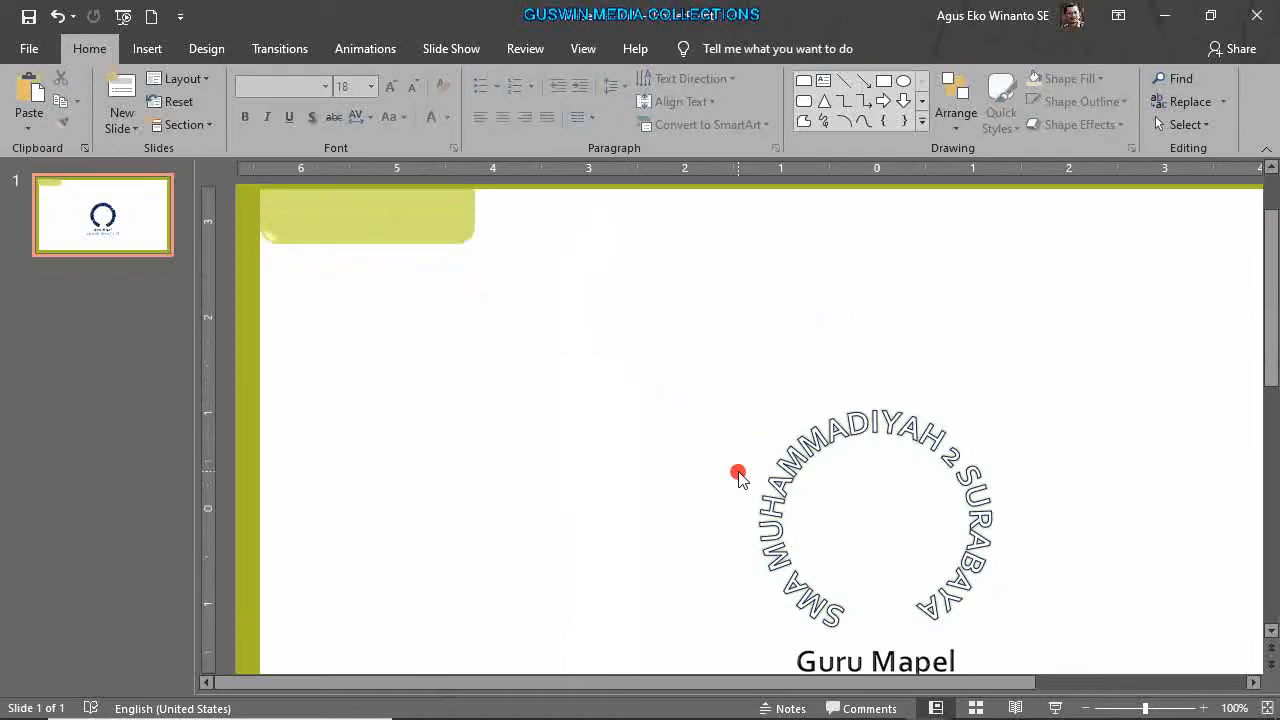
{"action": "left_click", "coordinate": [812, 602]}
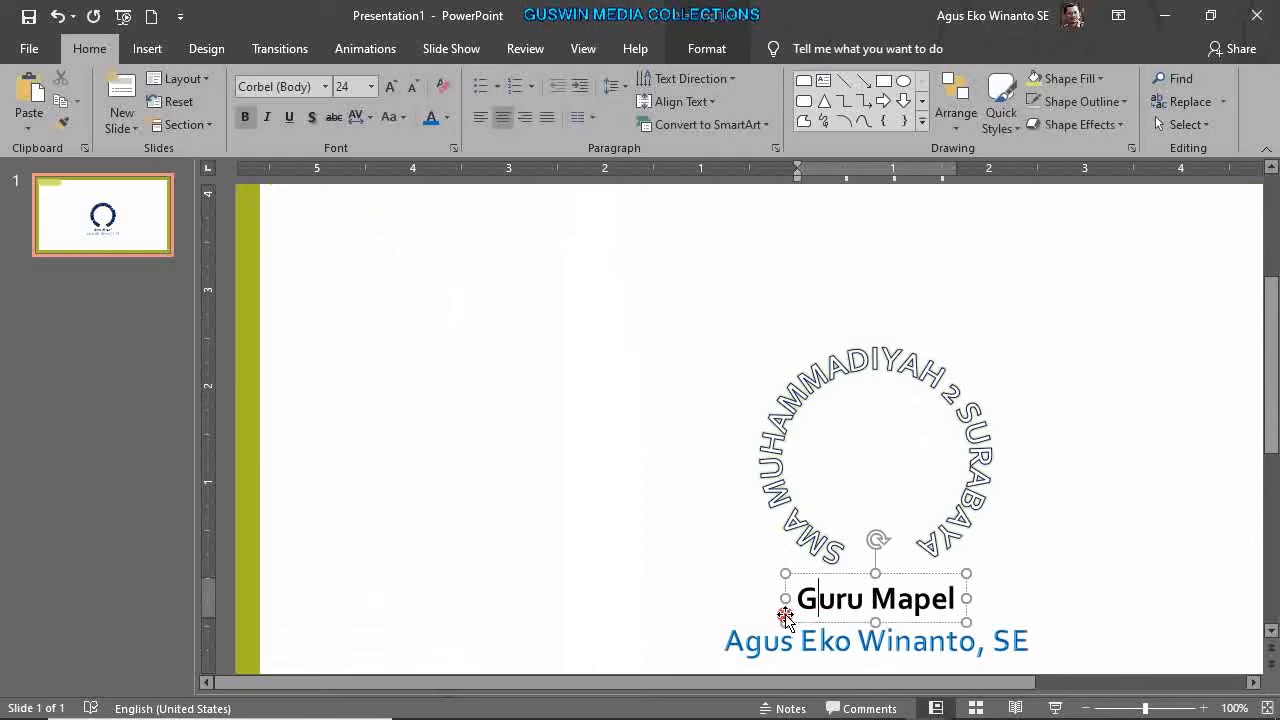
Place a copy of the Guru Mapel text box onto the olive tab.
{"action": "left_click_drag", "start_coordinate": [788, 615], "coordinate": [626, 524]}
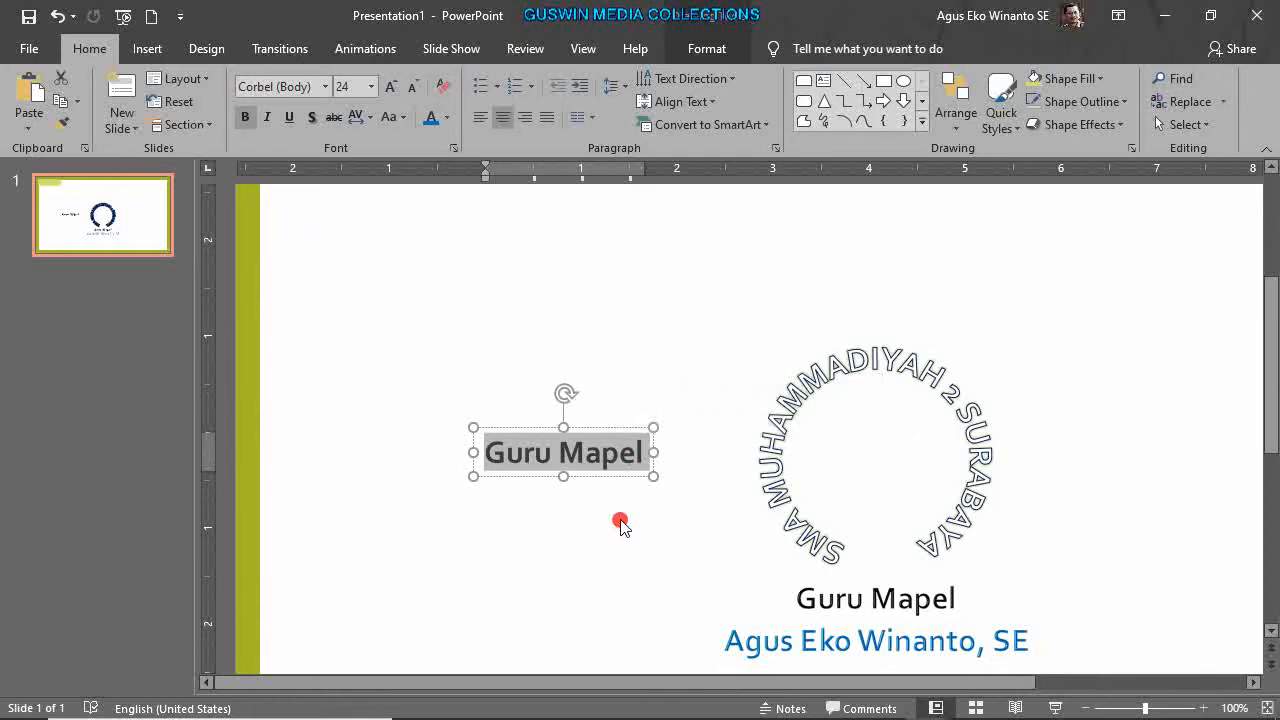
{"action": "left_click_drag", "start_coordinate": [603, 474], "coordinate": [491, 286]}
{"action": "scroll", "coordinate": [512, 405], "scroll_direction": "up", "scroll_amount": 2}
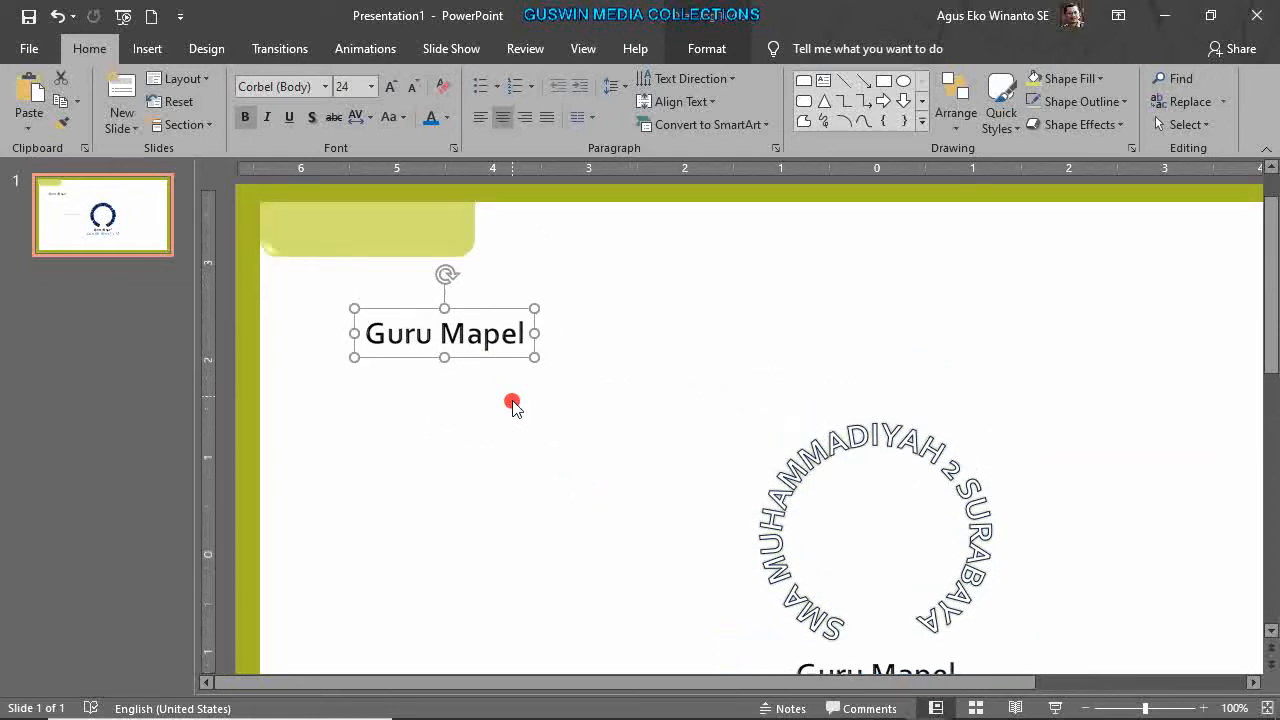
{"action": "scroll", "coordinate": [512, 405], "scroll_direction": "up", "scroll_amount": 1}
{"action": "left_click_drag", "start_coordinate": [497, 379], "coordinate": [423, 271]}
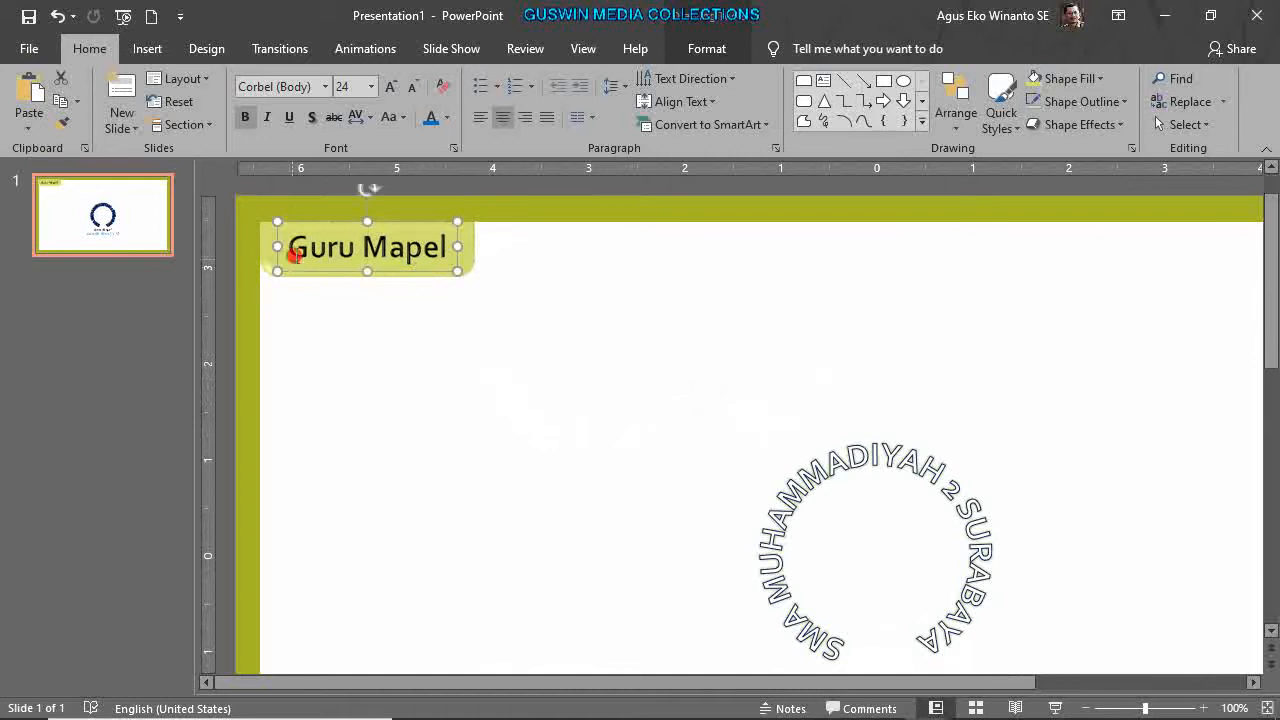
Set the copied label to 20 pt Arial and retype it as 'KI / KD'.
{"action": "left_click", "coordinate": [412, 86]}
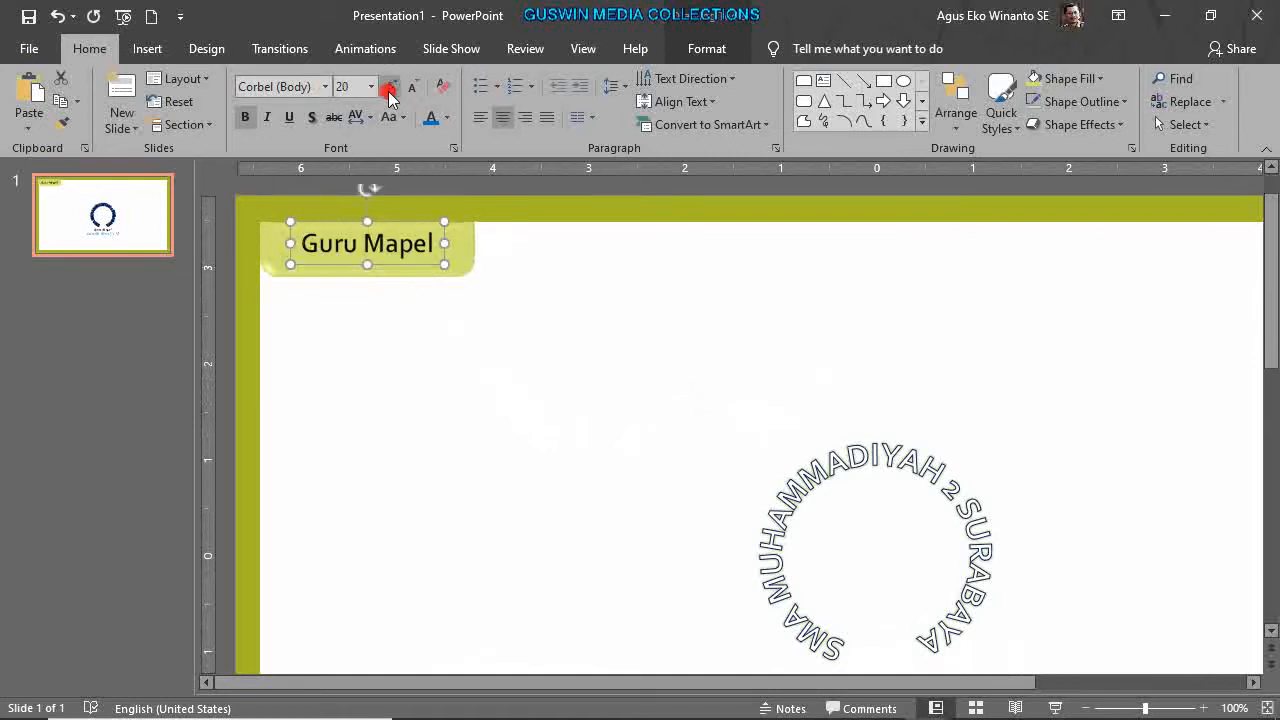
{"action": "left_click", "coordinate": [325, 86]}
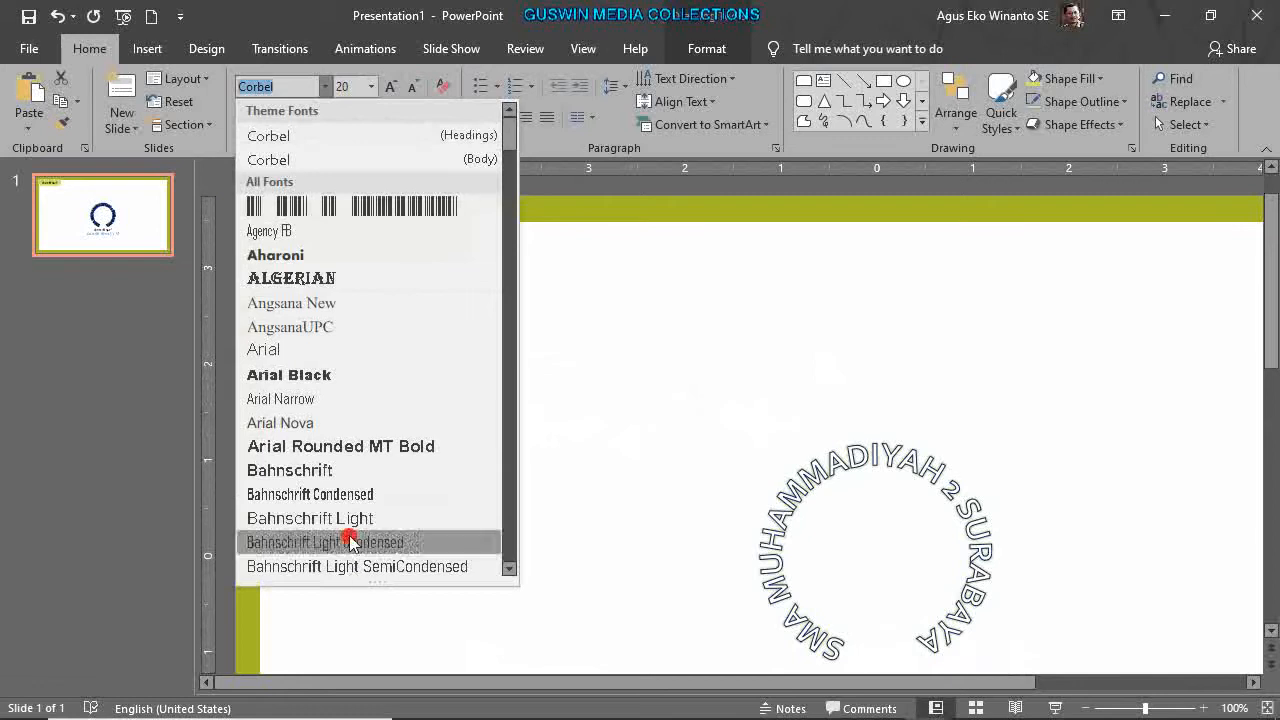
{"action": "left_click", "coordinate": [320, 355]}
{"action": "left_click_drag", "start_coordinate": [297, 244], "coordinate": [432, 231]}
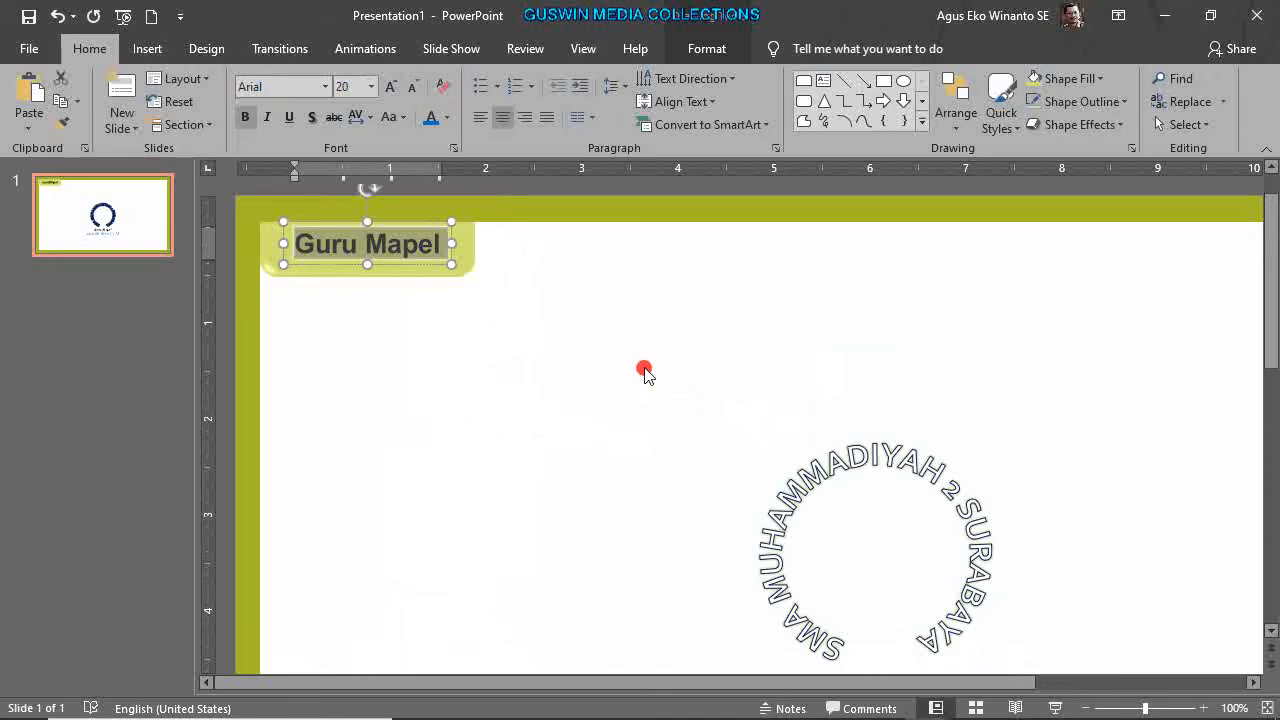
{"action": "type", "text": "KI"}
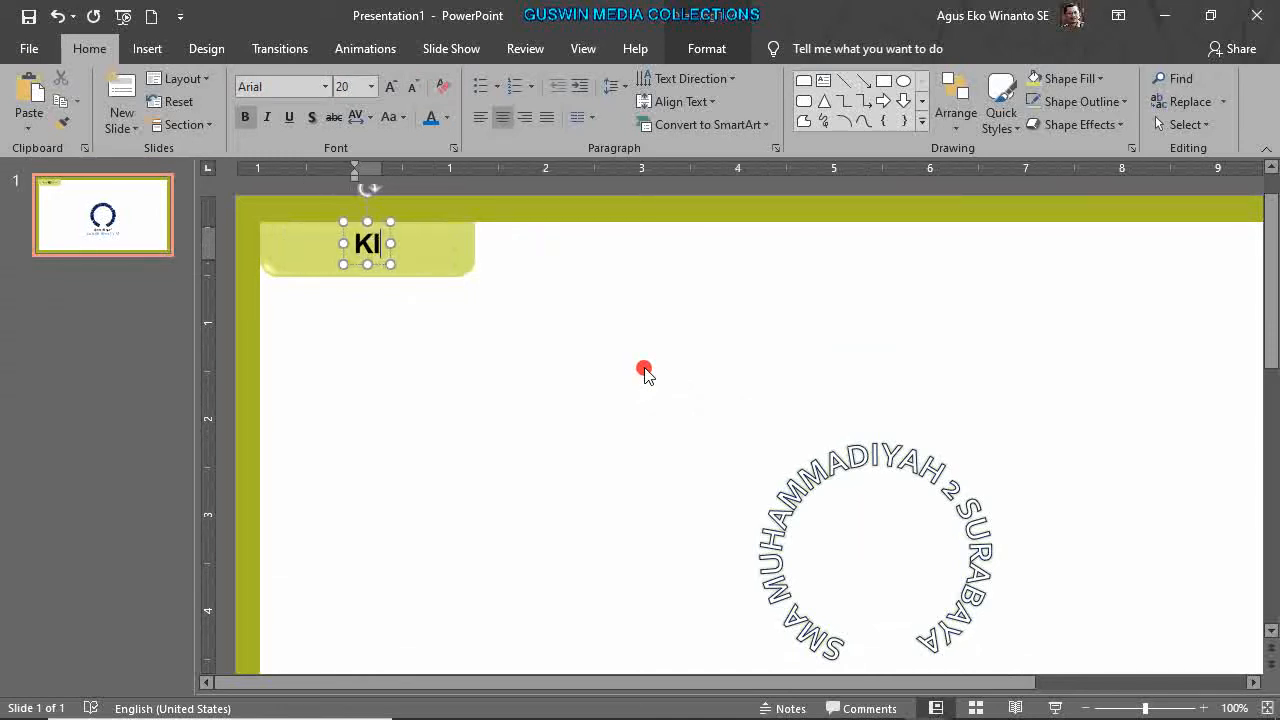
{"action": "type", "text": " / KD"}
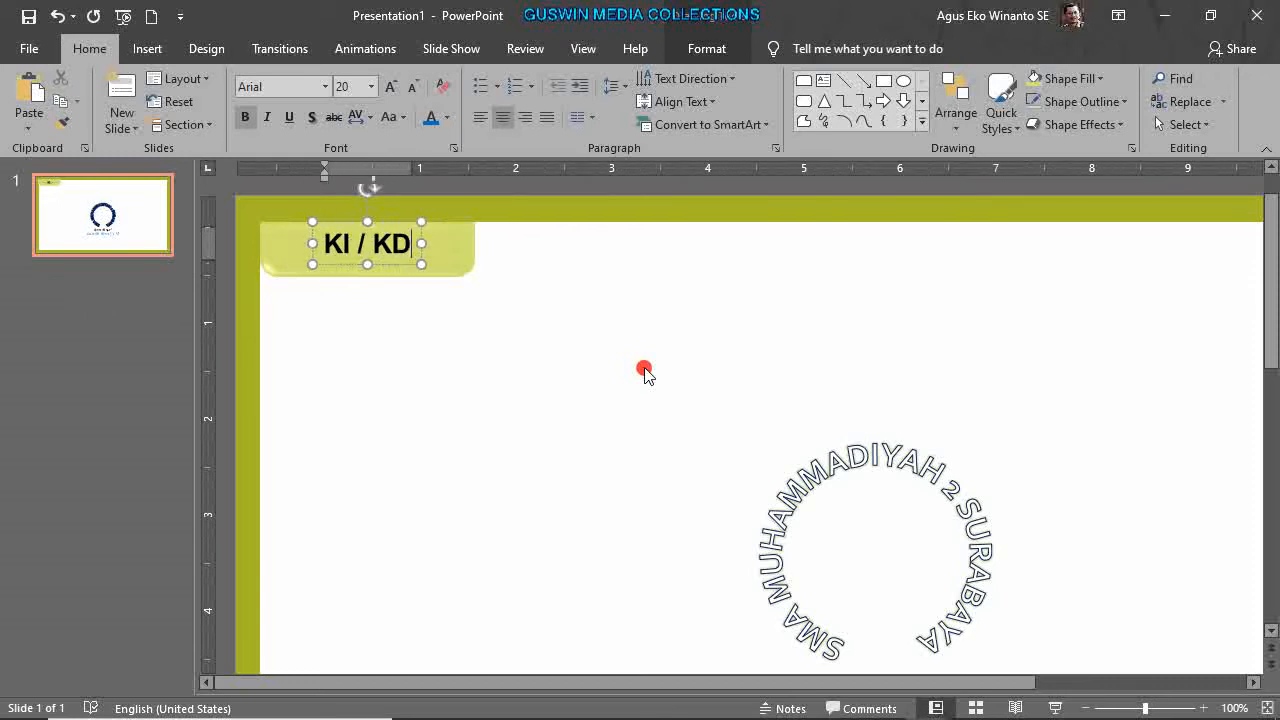
Select the KI / KD text box together with the olive tab behind it.
{"action": "left_click", "coordinate": [477, 354]}
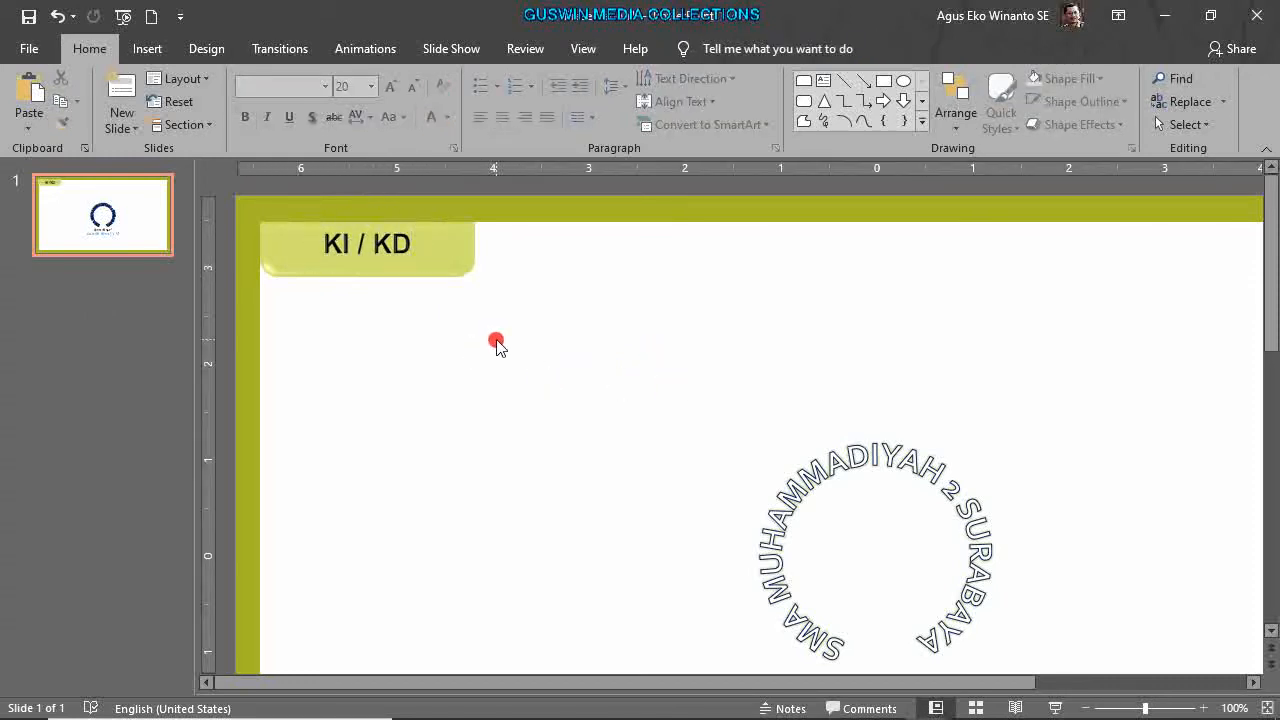
{"action": "left_click", "coordinate": [398, 256]}
{"action": "left_click", "coordinate": [396, 264]}
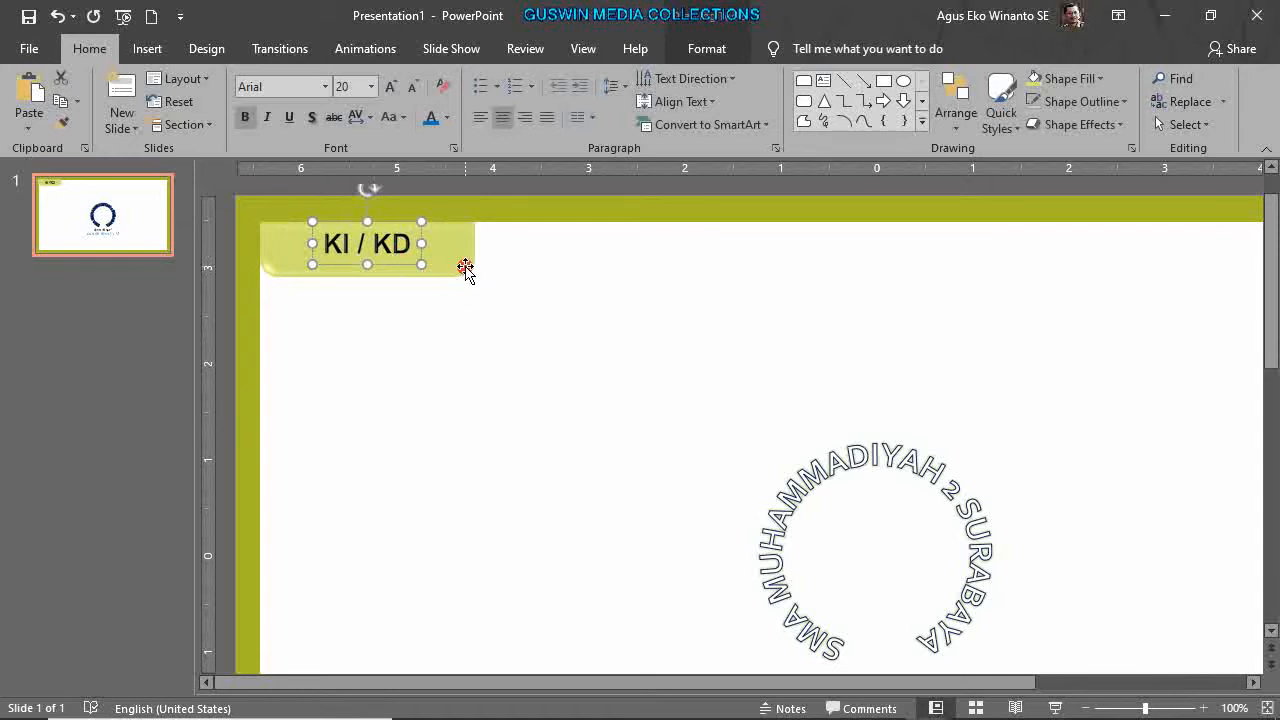
{"action": "left_click", "coordinate": [466, 270], "text": "shift"}
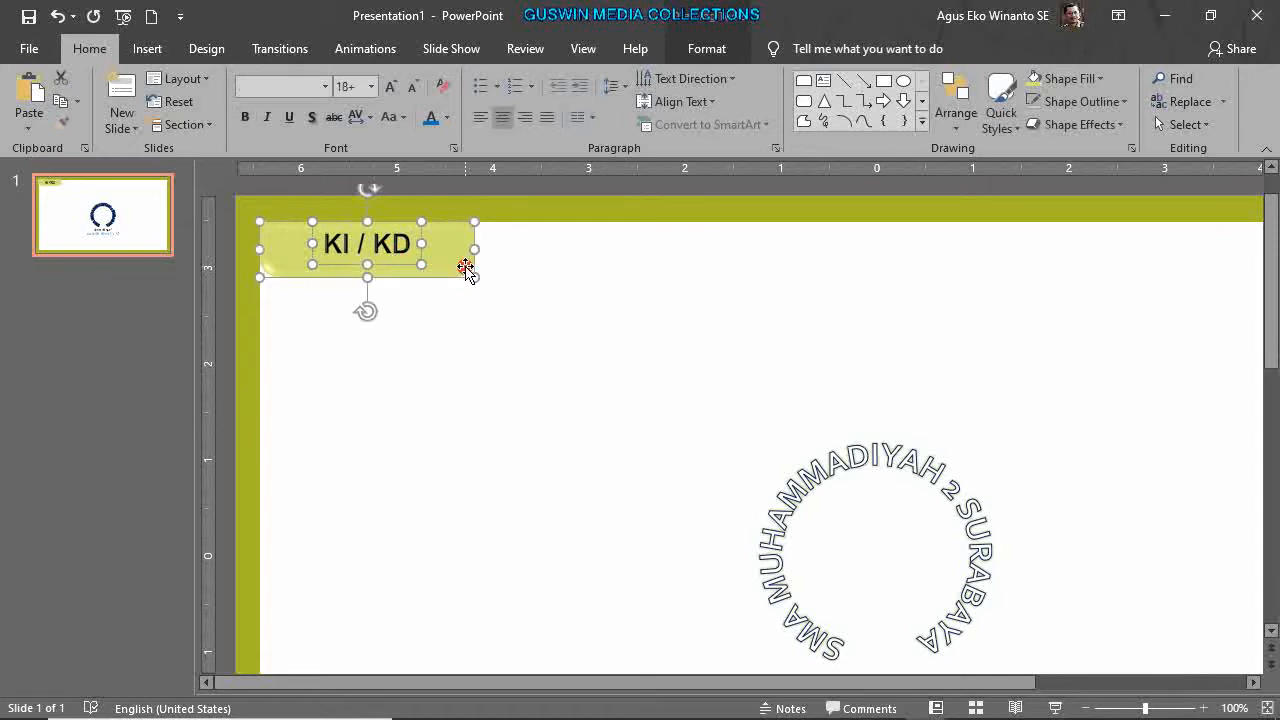
Group the KI / KD label with its olive tab.
{"action": "right_click", "coordinate": [466, 268]}
{"action": "key", "text": "Escape"}
{"action": "right_click", "coordinate": [466, 266]}
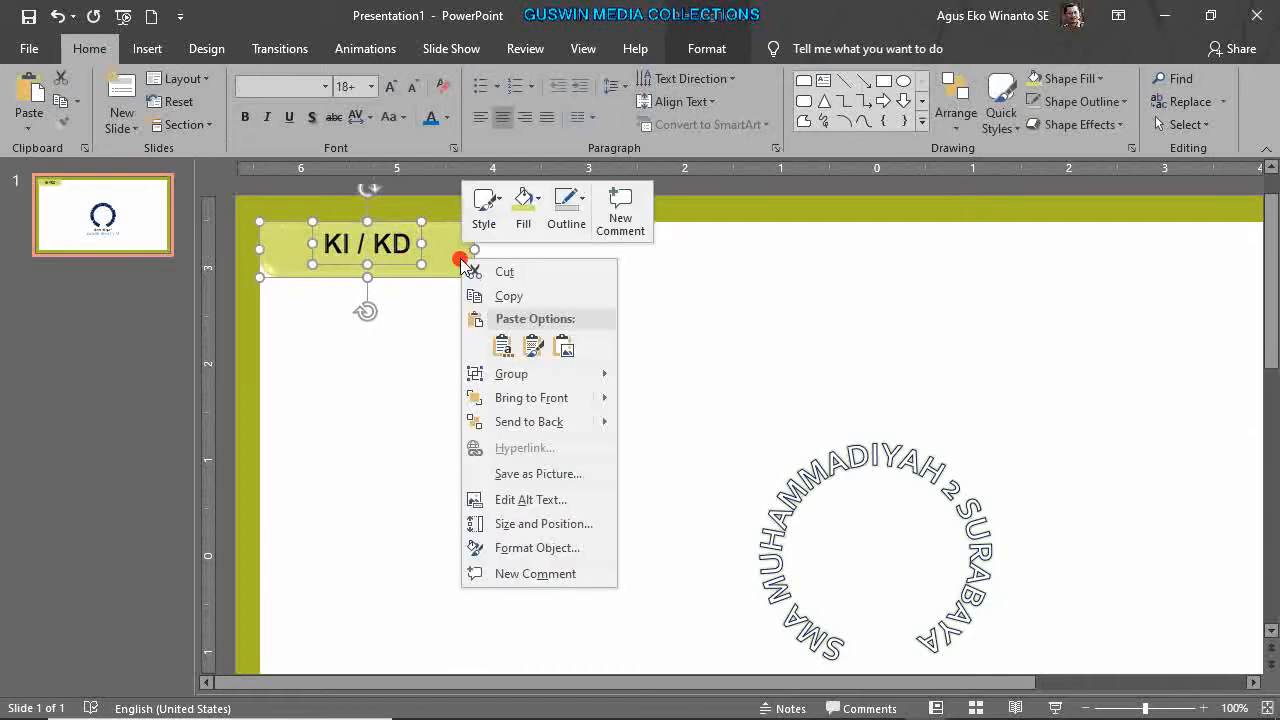
{"action": "mouse_move", "coordinate": [580, 374]}
{"action": "left_click", "coordinate": [645, 372]}
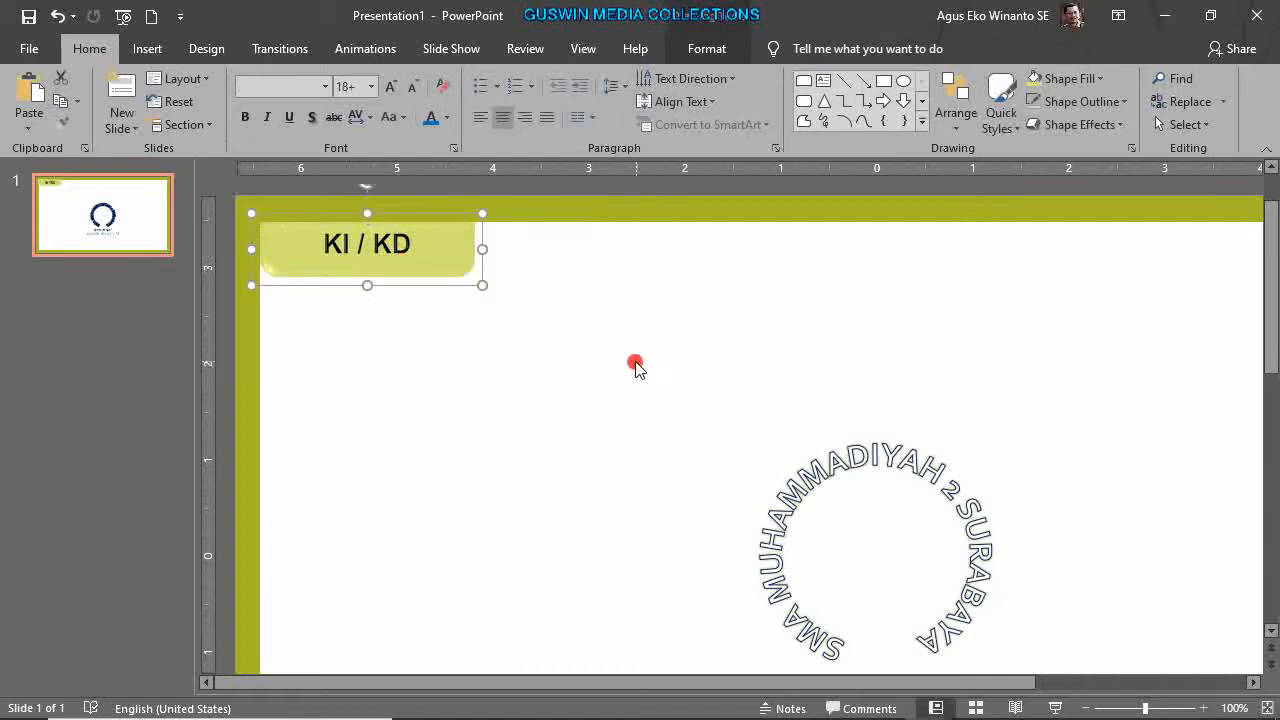
{"action": "left_click", "coordinate": [632, 362]}
Settle the KI / KD group in the top-left corner and copy it to the right.
{"action": "left_click_drag", "start_coordinate": [429, 275], "coordinate": [462, 347]}
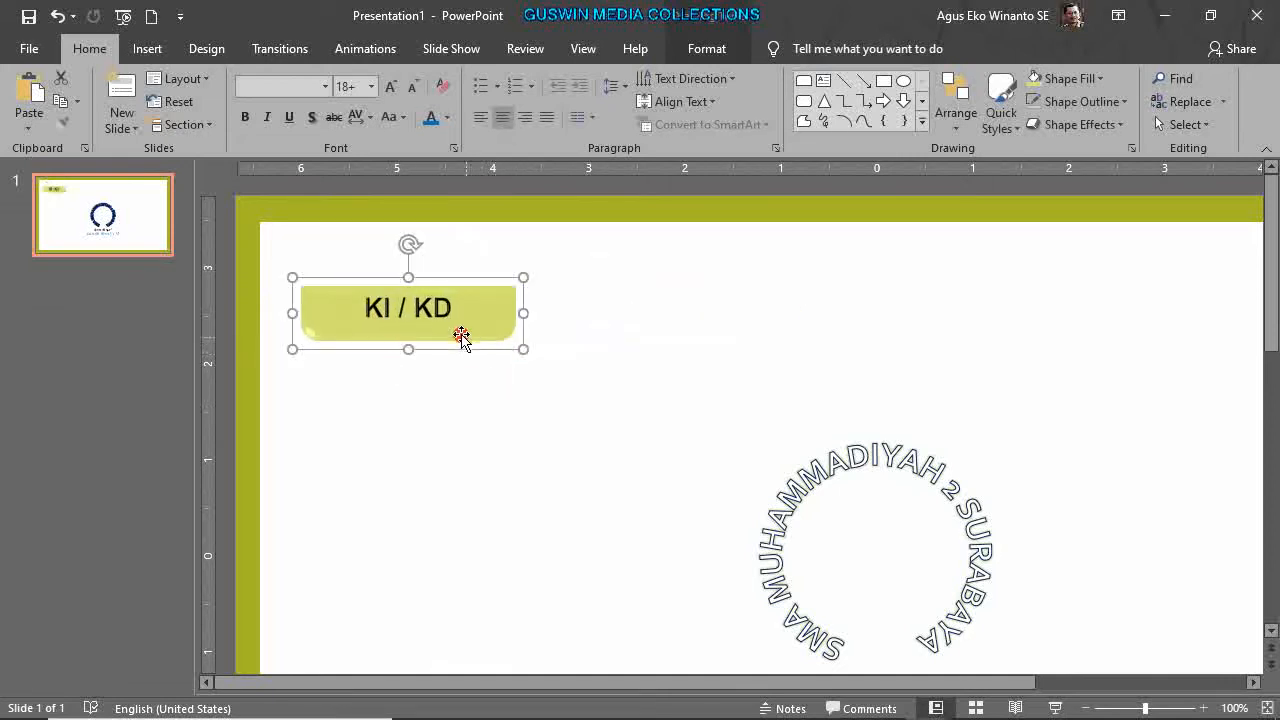
{"action": "left_click", "coordinate": [400, 316]}
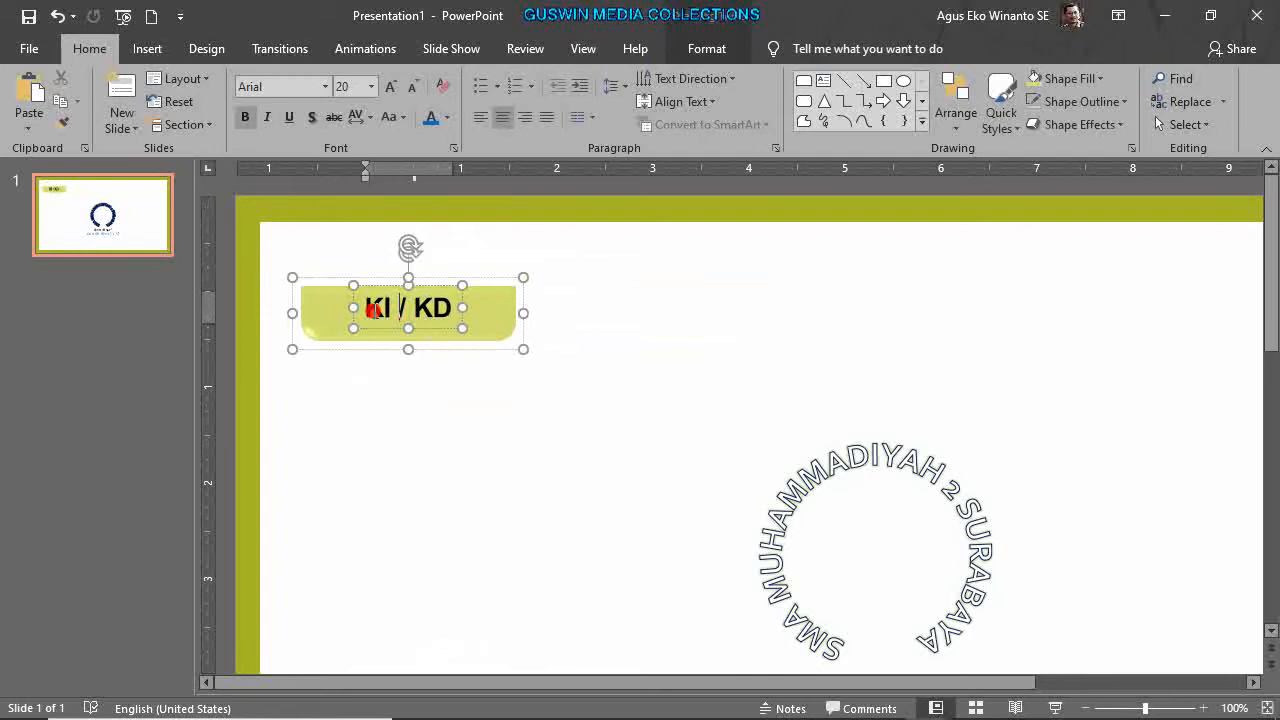
{"action": "left_click", "coordinate": [508, 380]}
{"action": "left_click", "coordinate": [477, 337]}
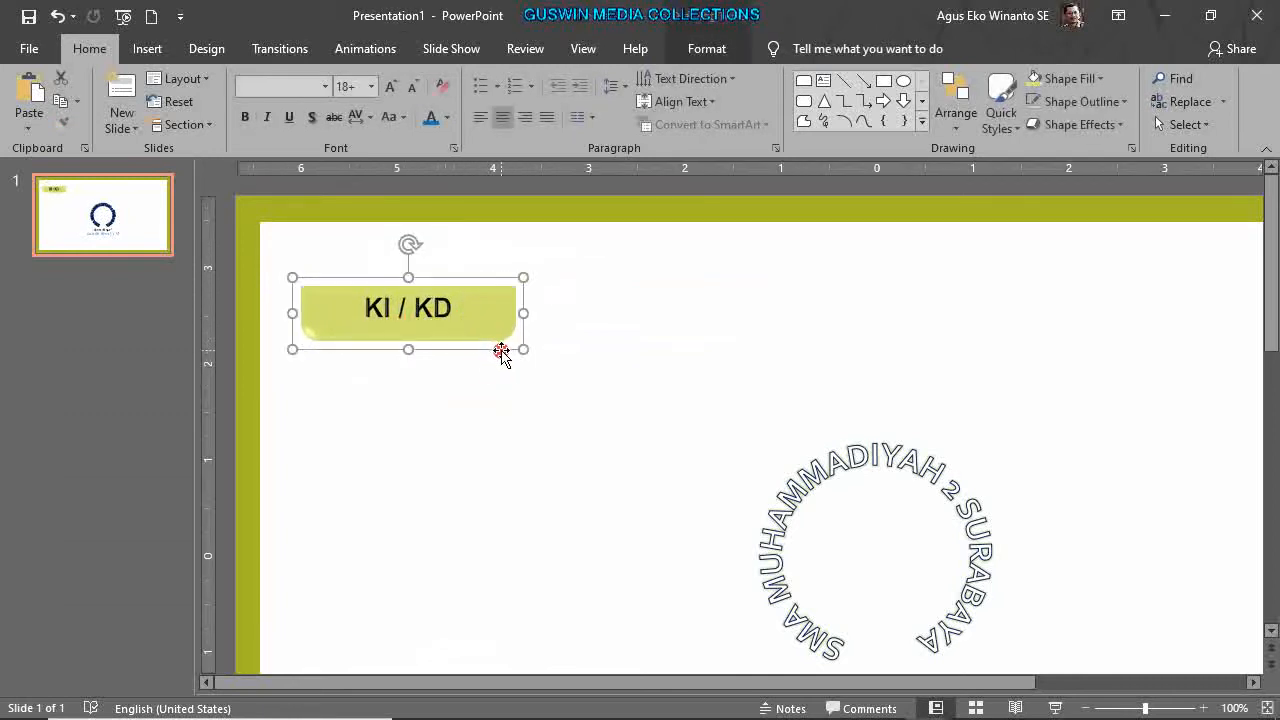
{"action": "left_click_drag", "start_coordinate": [489, 349], "coordinate": [464, 291]}
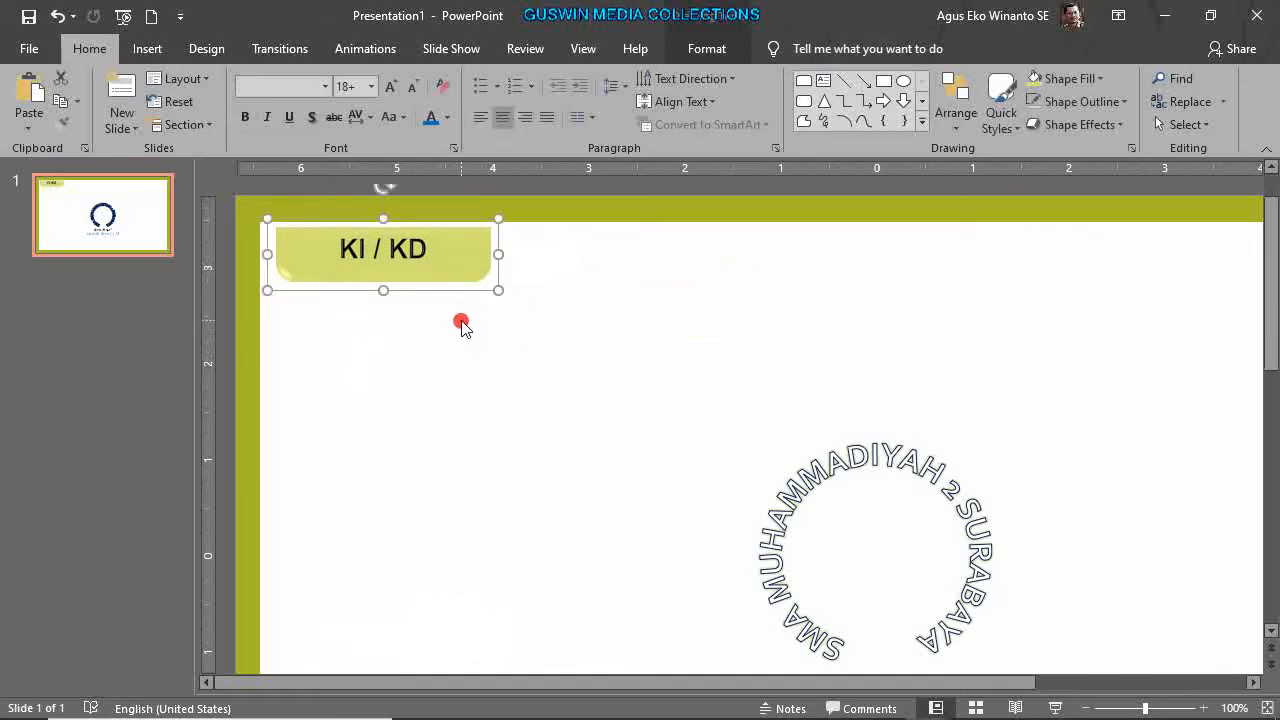
{"action": "left_click_drag", "start_coordinate": [460, 284], "coordinate": [898, 297]}
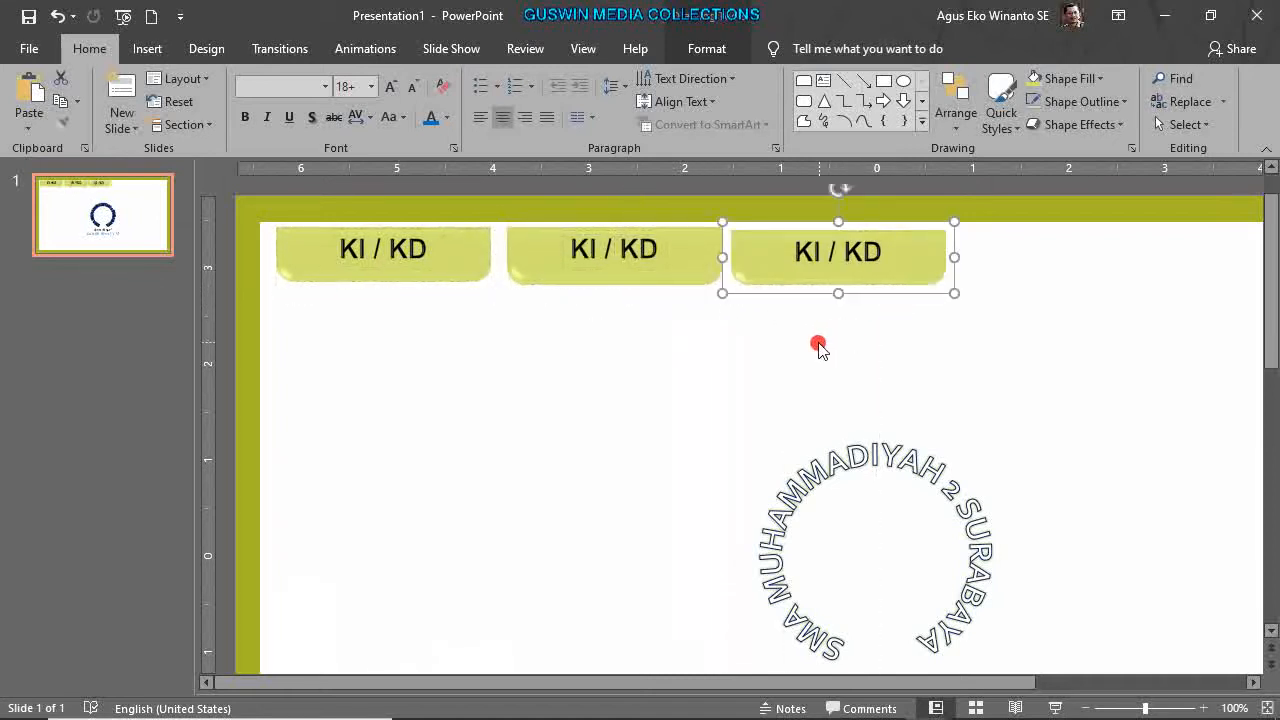
Copy the three top KI / KD tabs into a second row below.
{"action": "scroll", "coordinate": [818, 346], "scroll_direction": "down", "scroll_amount": 3}
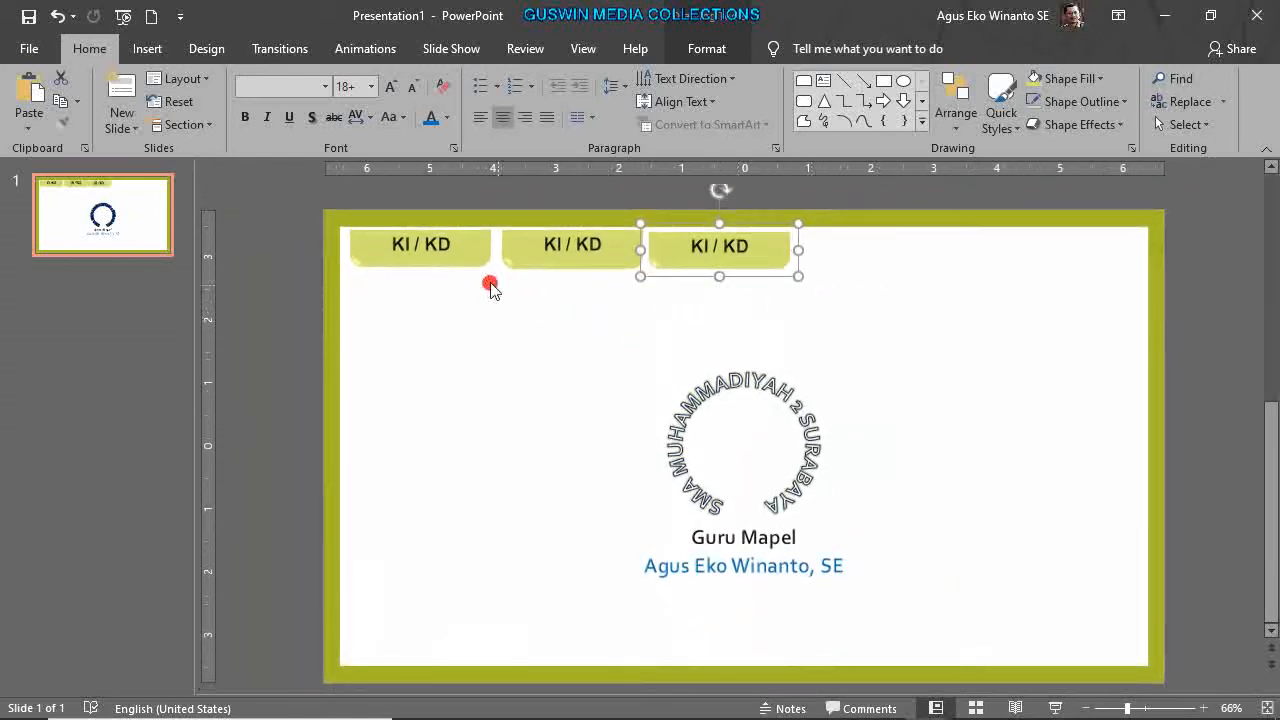
{"action": "left_click", "coordinate": [457, 257], "text": "shift"}
{"action": "left_click", "coordinate": [548, 245], "text": "shift"}
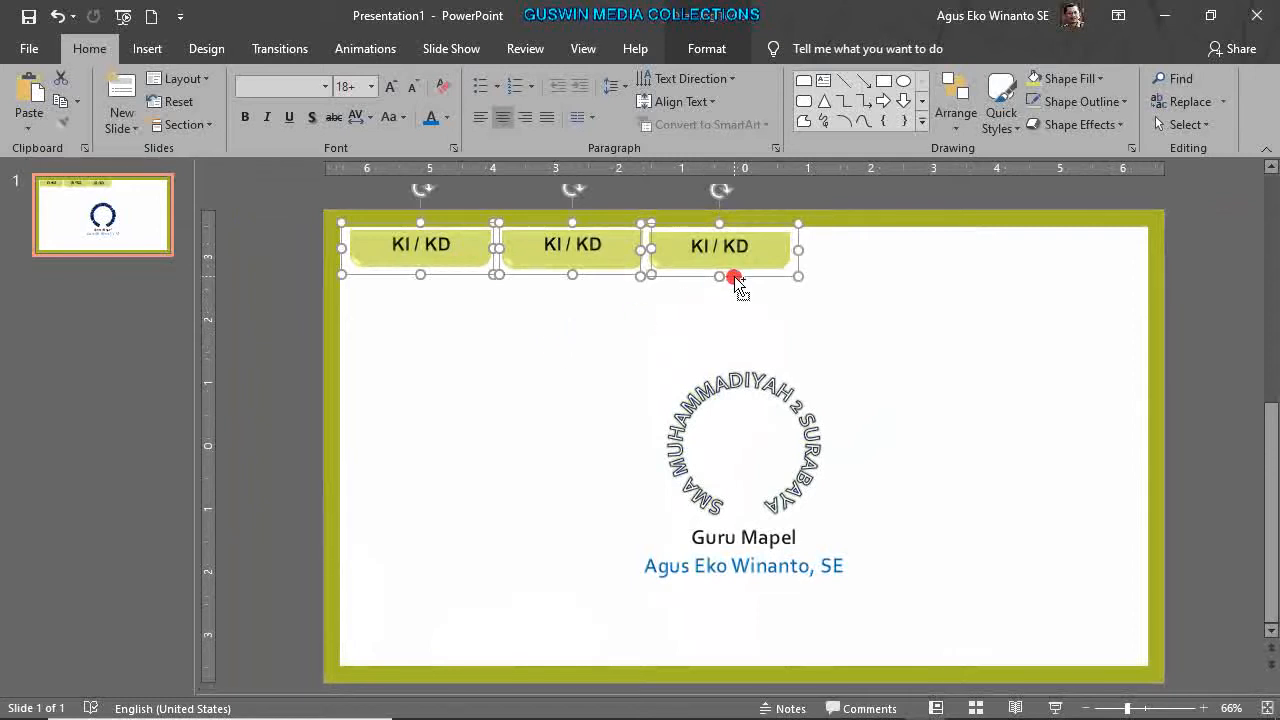
{"action": "left_click_drag", "start_coordinate": [734, 276], "coordinate": [726, 334]}
{"action": "left_click", "coordinate": [266, 281]}
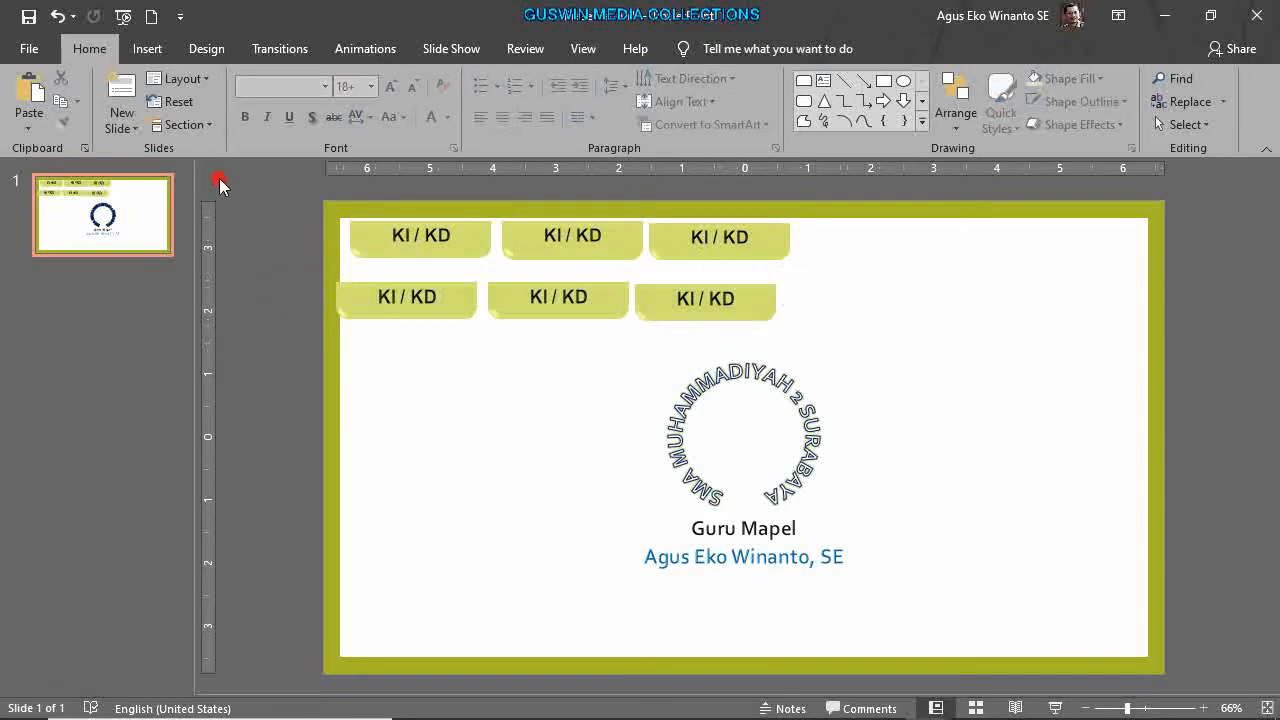
Select all six KI / KD tabs and shrink them slightly from a corner.
{"action": "scroll", "coordinate": [558, 331], "scroll_direction": "down", "scroll_amount": 3, "text": "ctrl"}
{"action": "left_click_drag", "start_coordinate": [455, 248], "coordinate": [828, 400]}
{"action": "scroll", "coordinate": [820, 398], "scroll_direction": "up", "scroll_amount": 5, "text": "ctrl"}
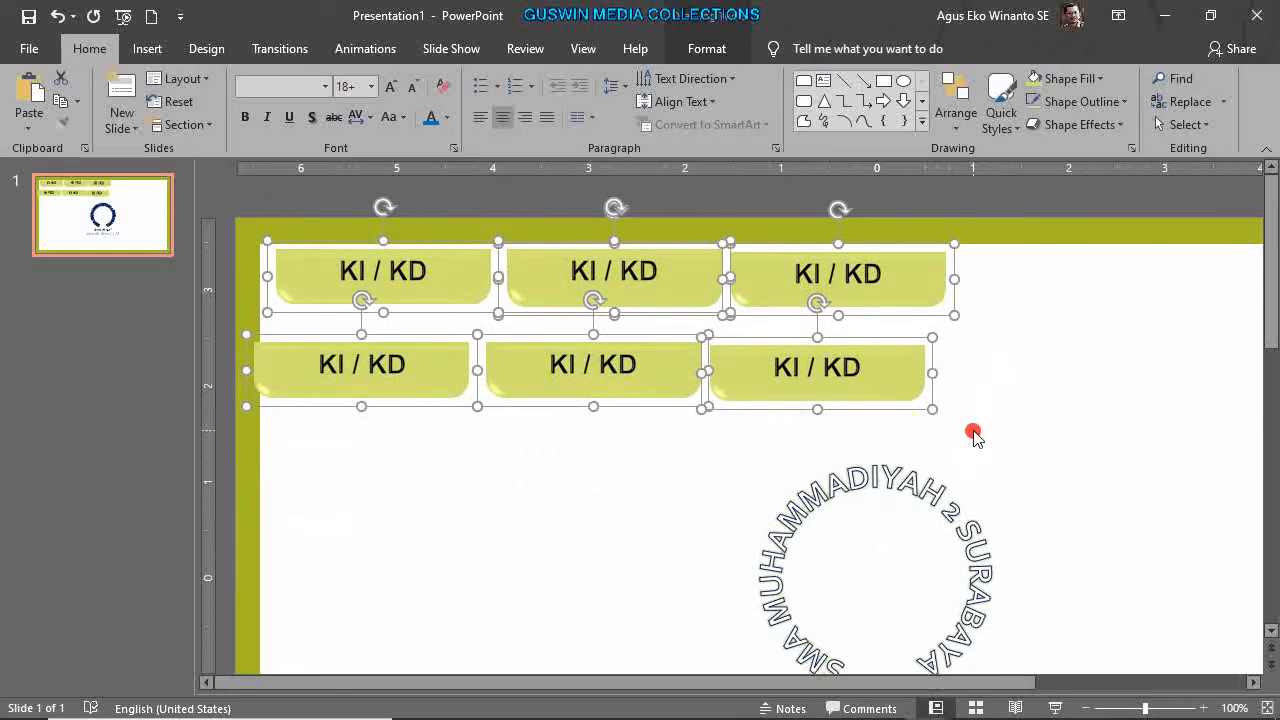
{"action": "left_click_drag", "start_coordinate": [936, 413], "coordinate": [885, 346]}
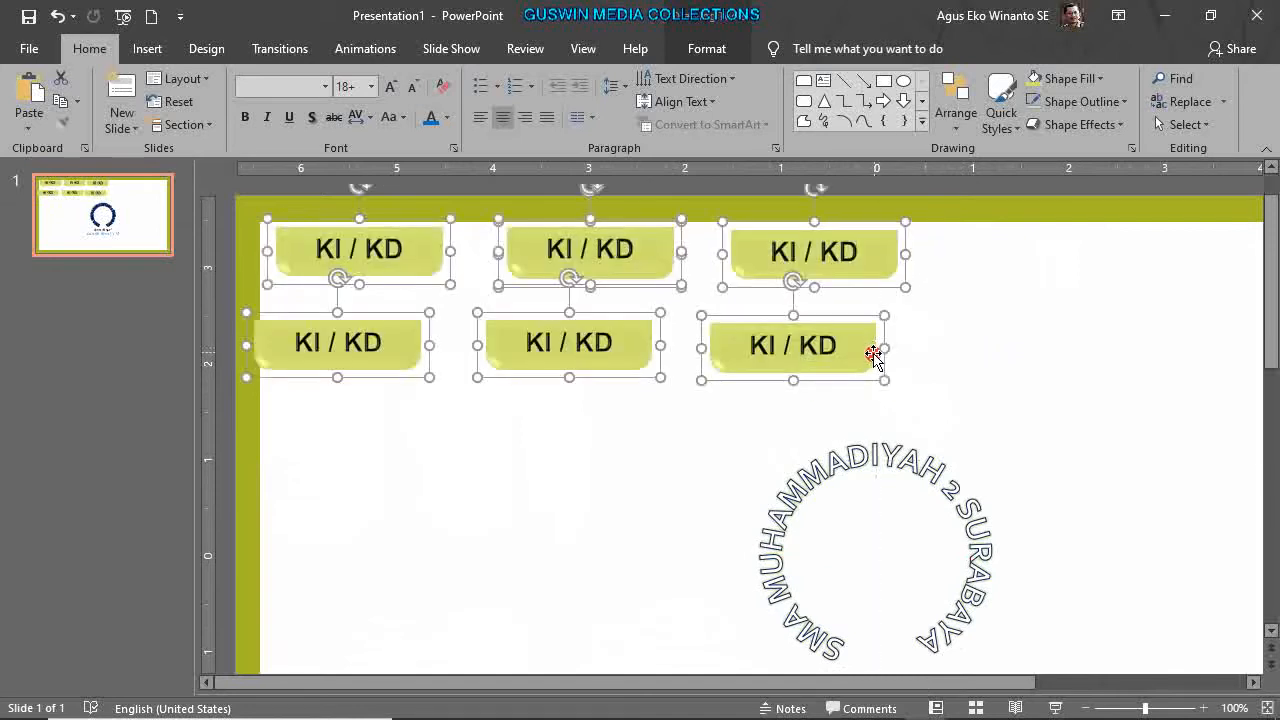
{"action": "left_click", "coordinate": [638, 463]}
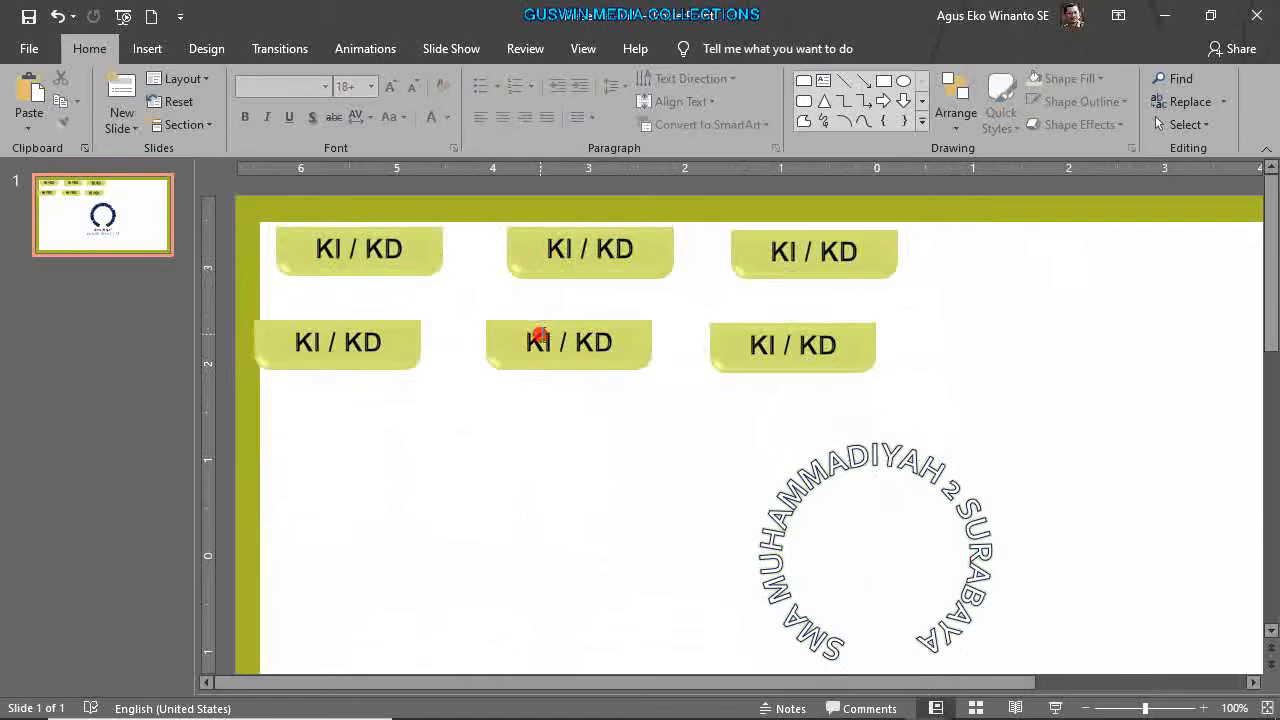
Rename the top-middle tab to INDIKATOR in uppercase, delete the leftover KI / KD tab, and place INDIKATOR in the top row.
{"action": "left_click", "coordinate": [553, 259]}
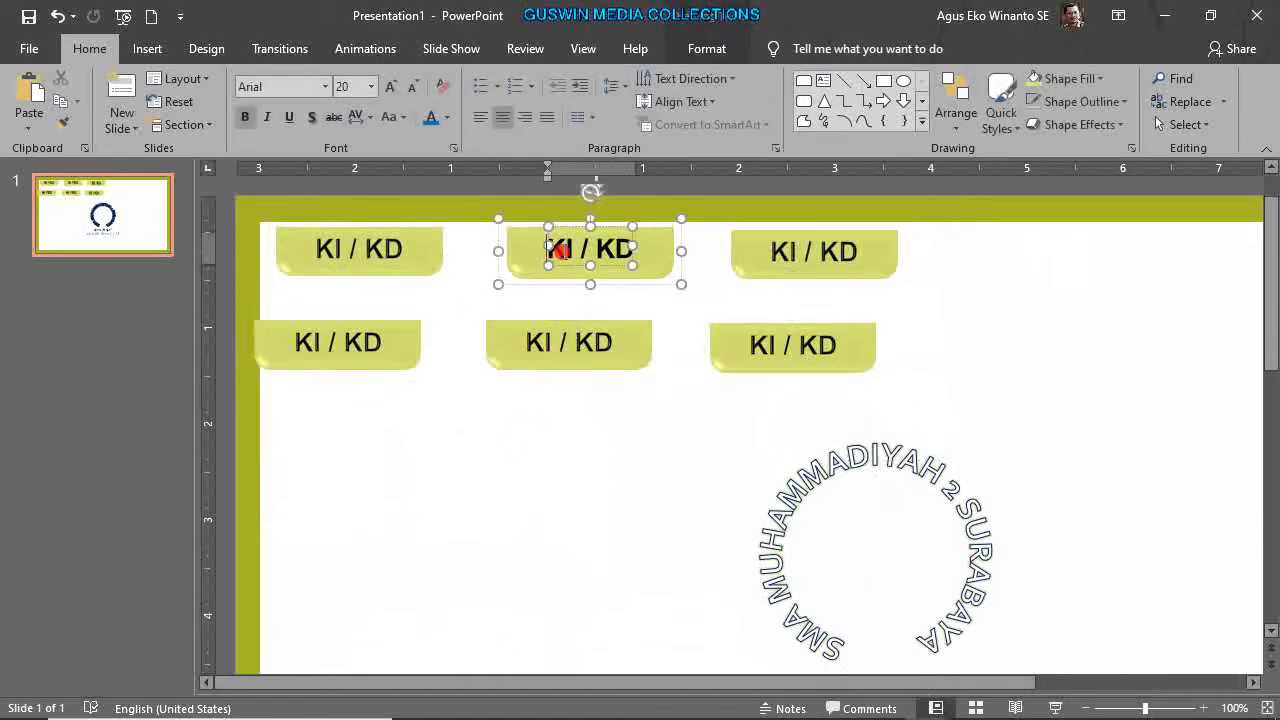
{"action": "key", "text": "shift+Right"}
{"action": "key", "text": "shift+Right"}
{"action": "key", "text": "shift+Right"}
{"action": "key", "text": "shift+Right"}
{"action": "key", "text": "shift+Right"}
{"action": "key", "text": "shift+Right"}
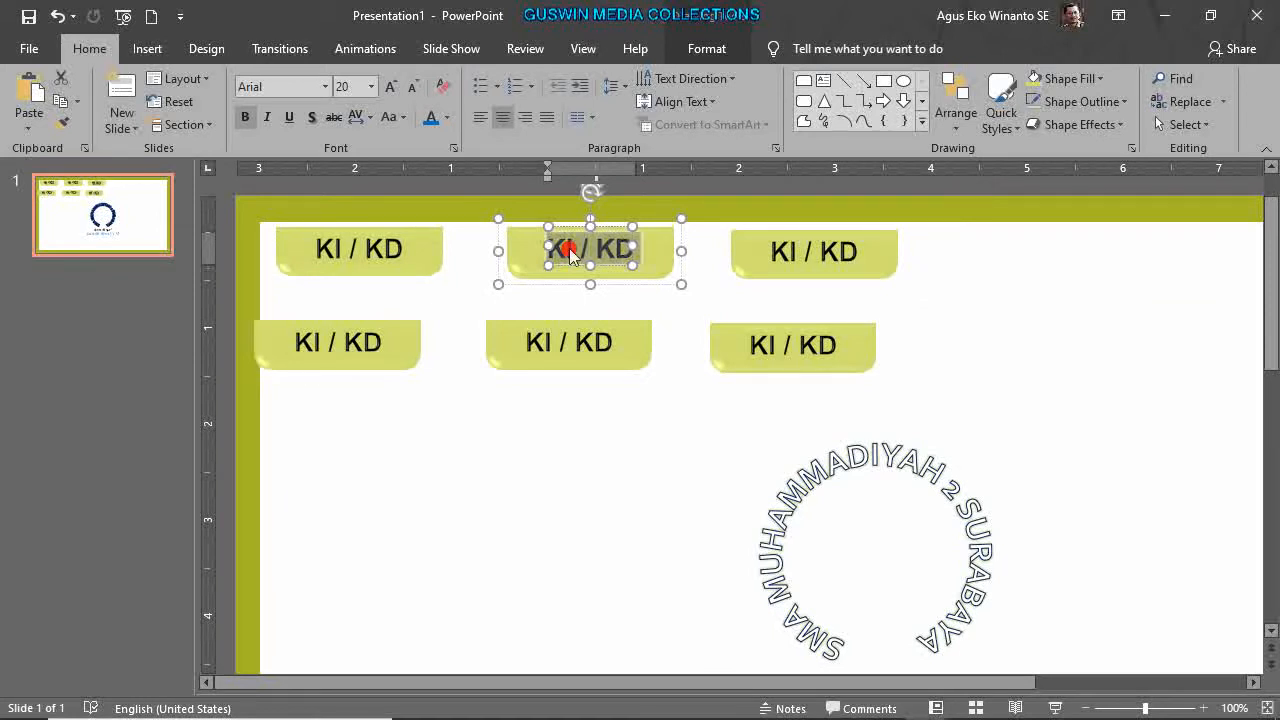
{"action": "type", "text": "INDIKATOR"}
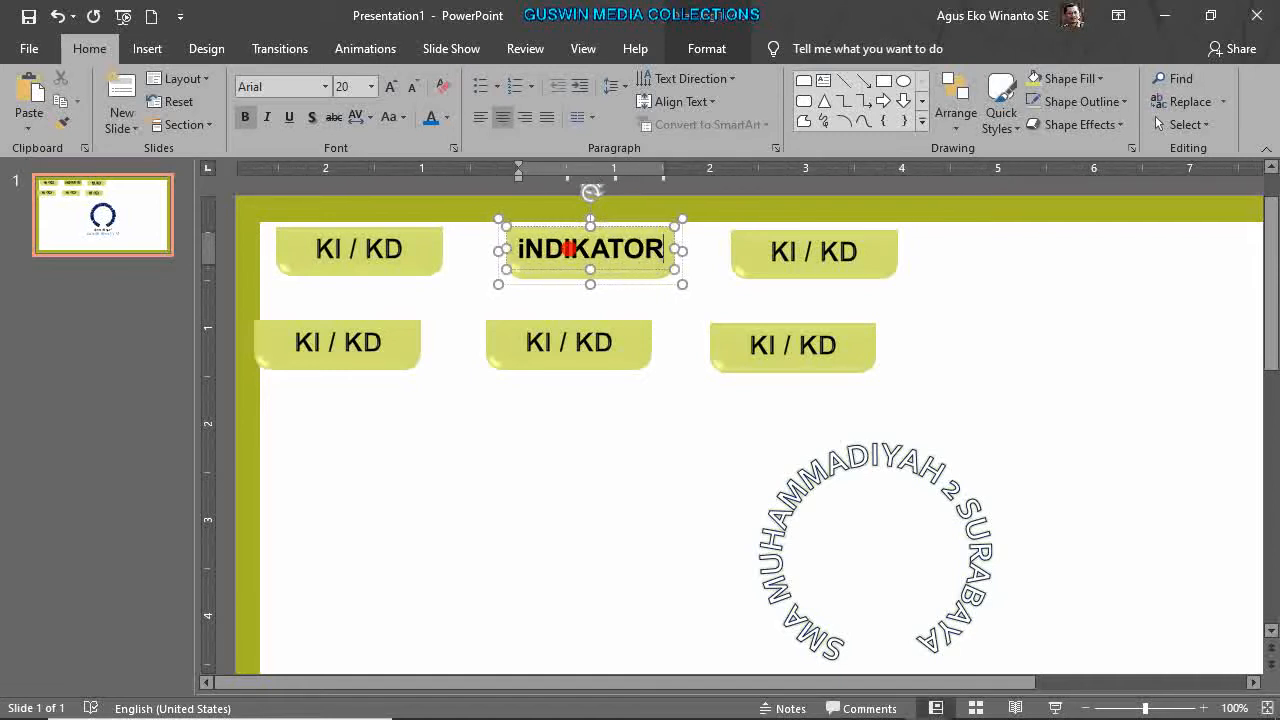
{"action": "left_click", "coordinate": [541, 266]}
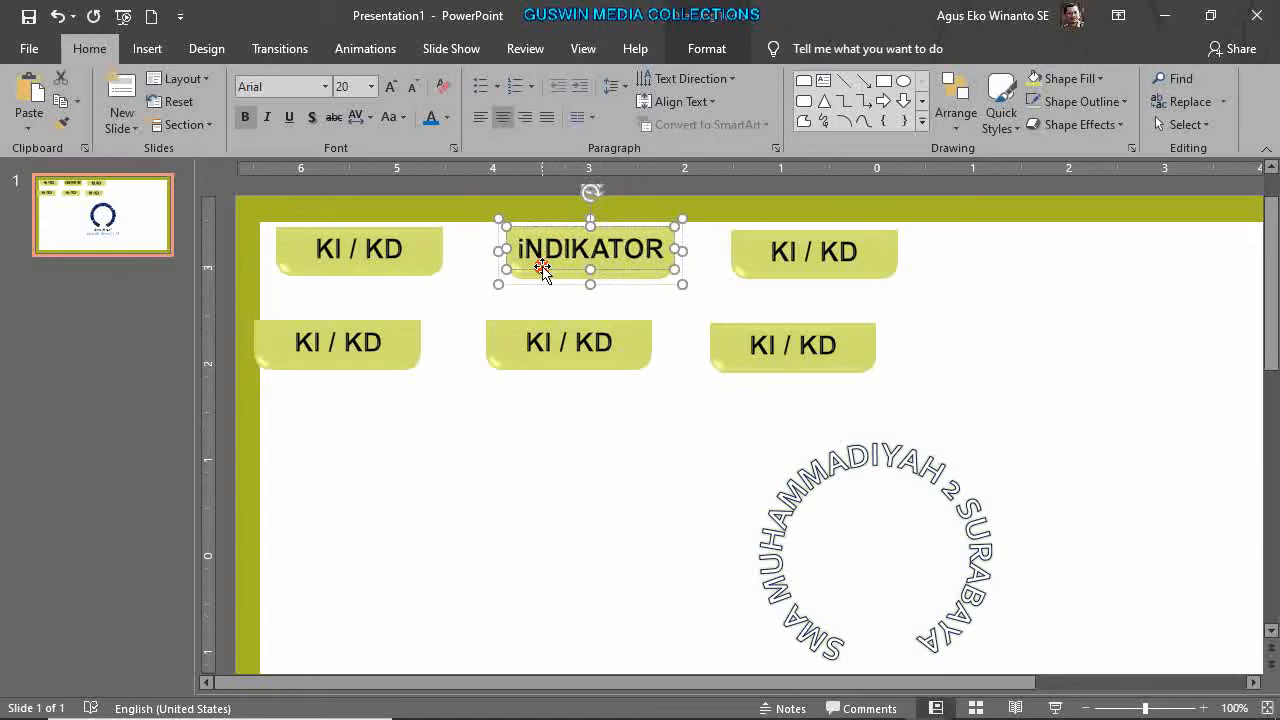
{"action": "left_click", "coordinate": [409, 118]}
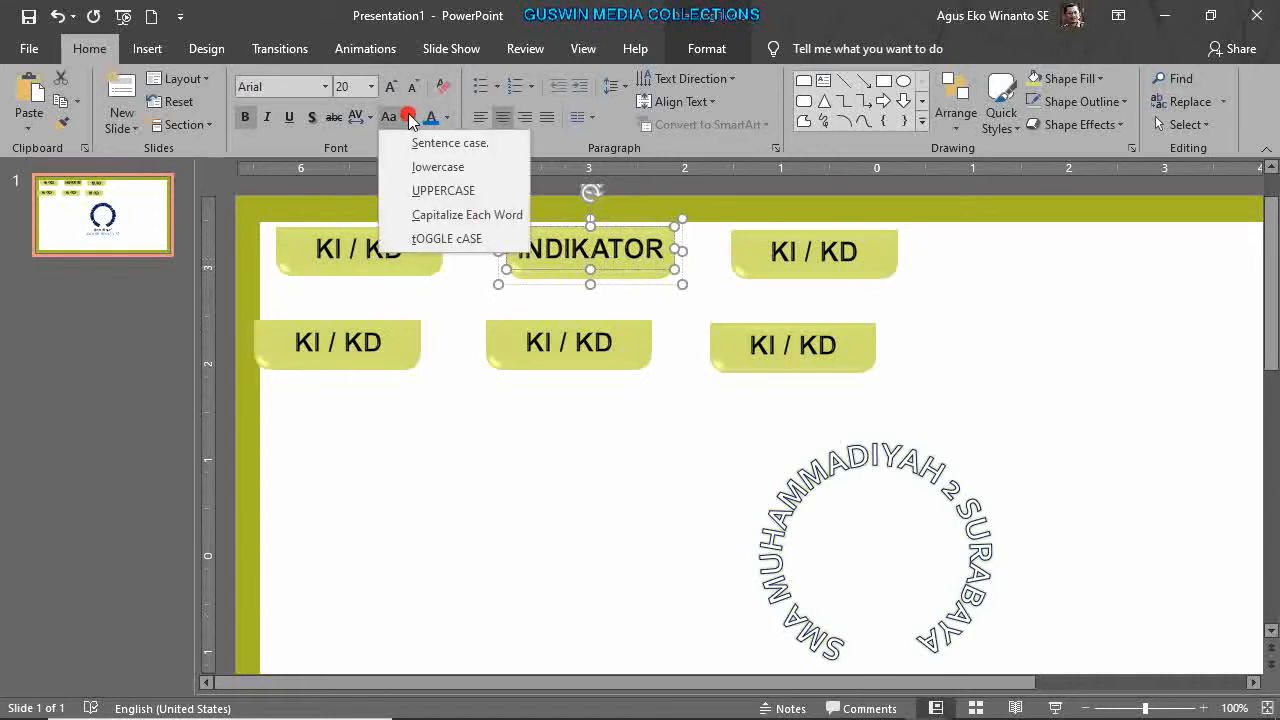
{"action": "left_click", "coordinate": [462, 192]}
{"action": "left_click", "coordinate": [684, 374]}
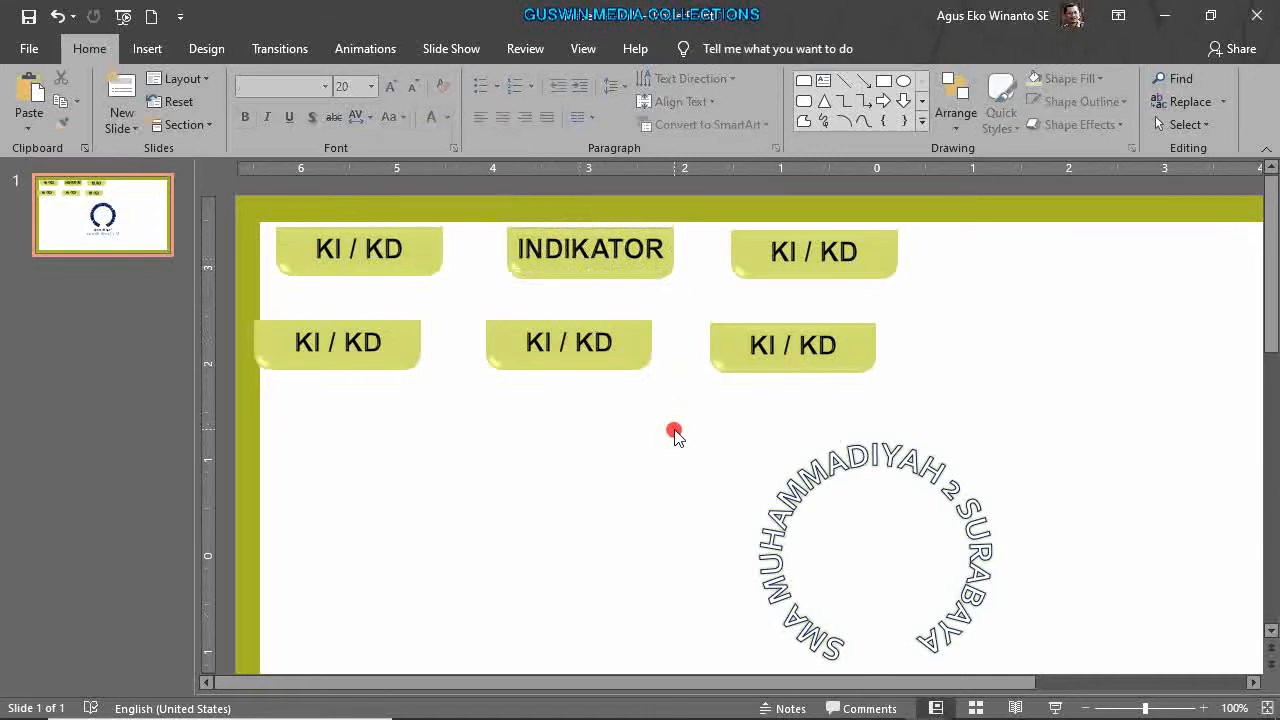
{"action": "left_click_drag", "start_coordinate": [620, 274], "coordinate": [516, 465]}
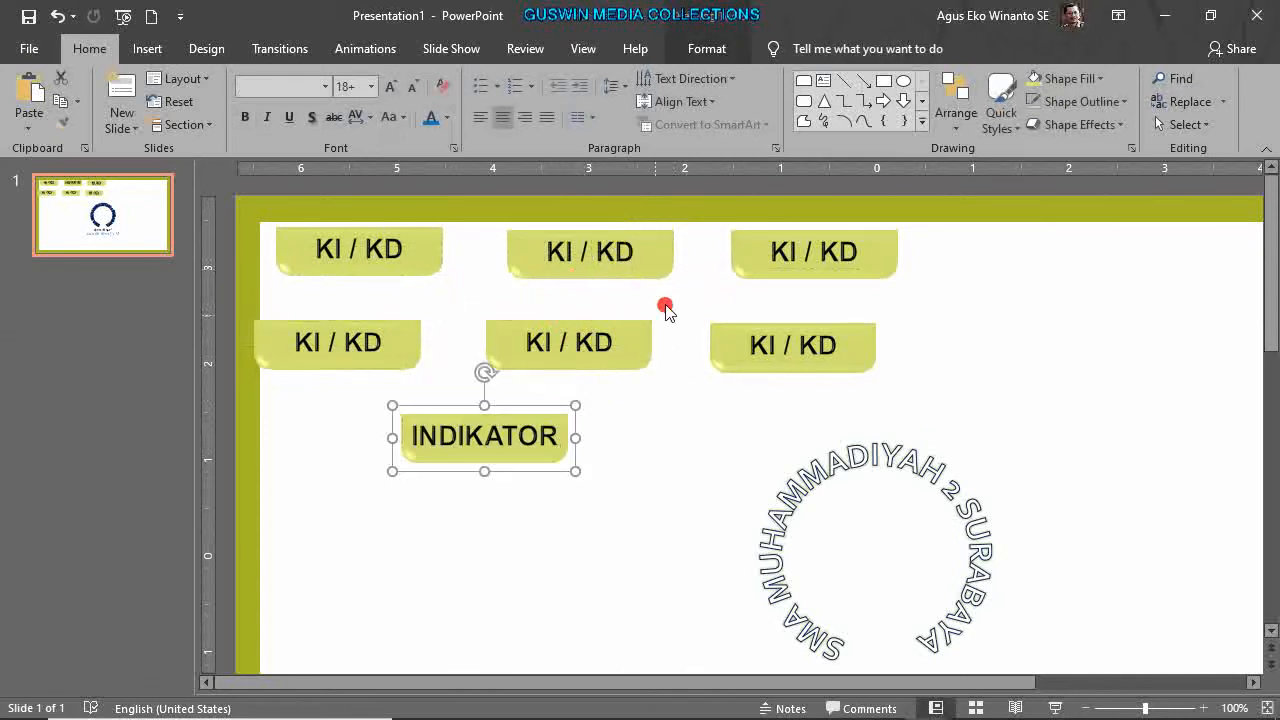
{"action": "left_click", "coordinate": [605, 267]}
{"action": "key", "text": "Delete"}
{"action": "left_click_drag", "start_coordinate": [563, 437], "coordinate": [608, 258]}
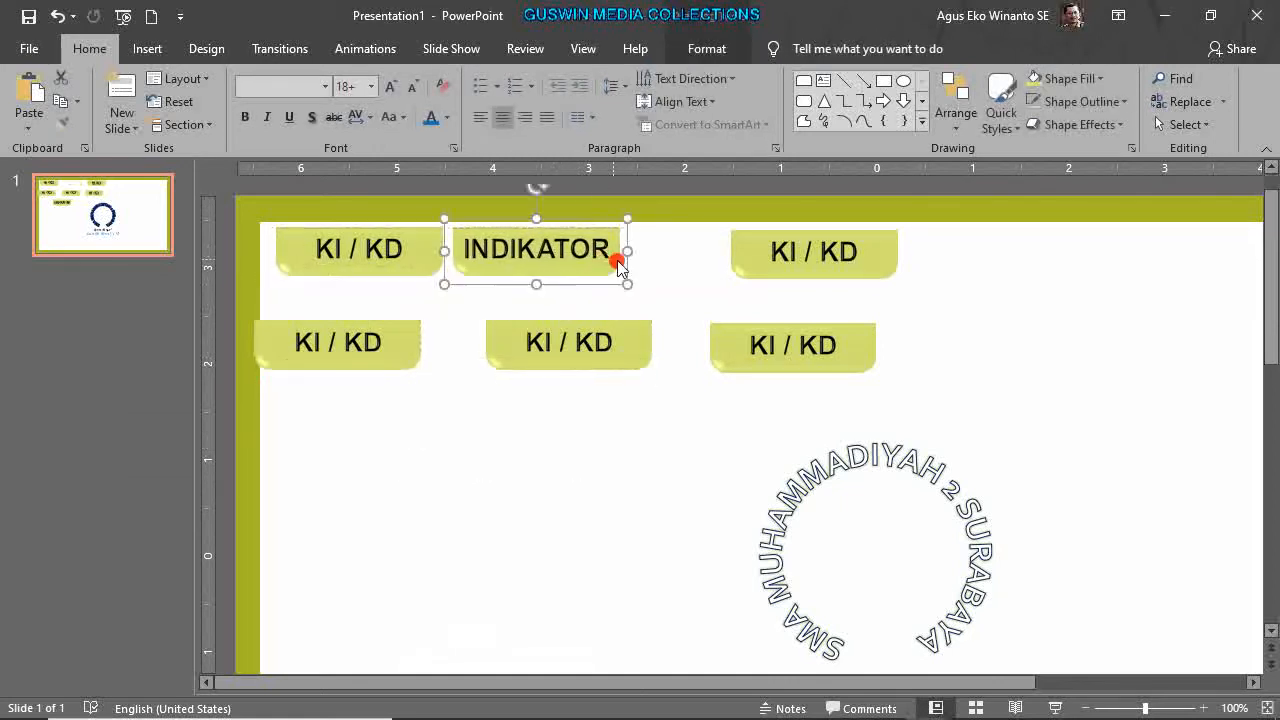
Relabel the top-right tab MATERI and move it next to INDIKATOR.
{"action": "left_click", "coordinate": [773, 255]}
{"action": "left_click_drag", "start_coordinate": [773, 255], "coordinate": [855, 264]}
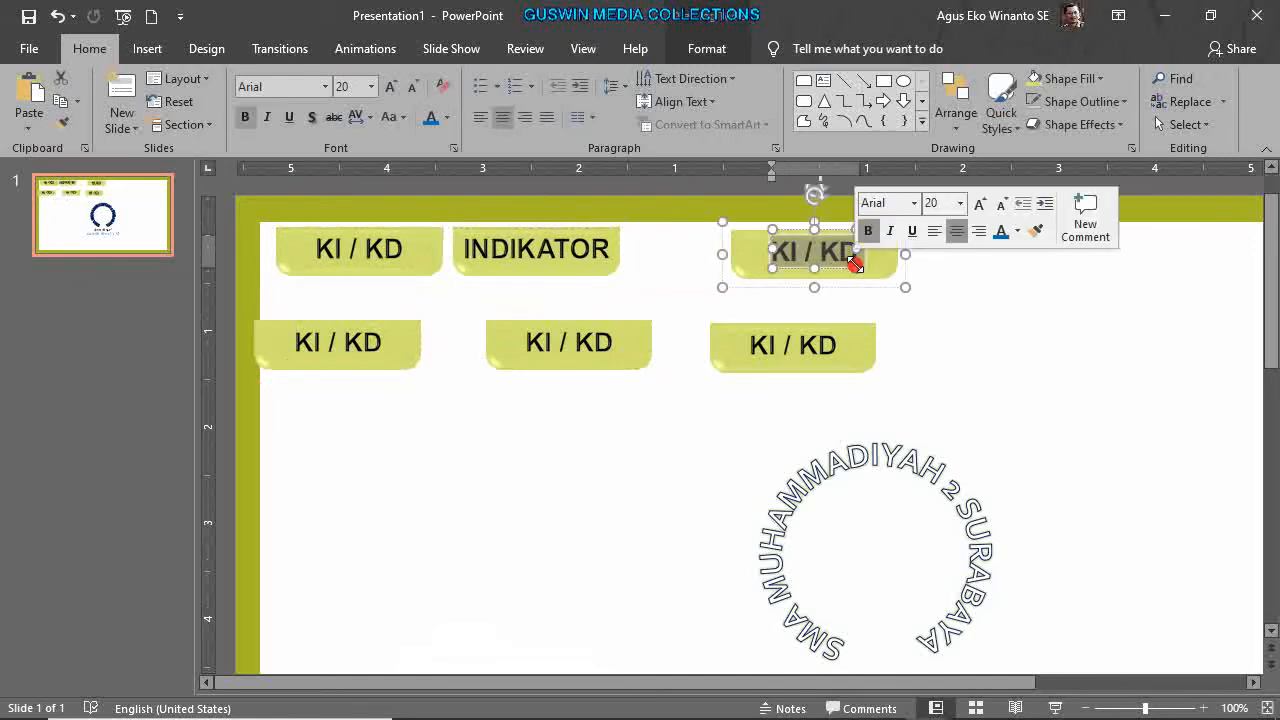
{"action": "type", "text": "MATERI"}
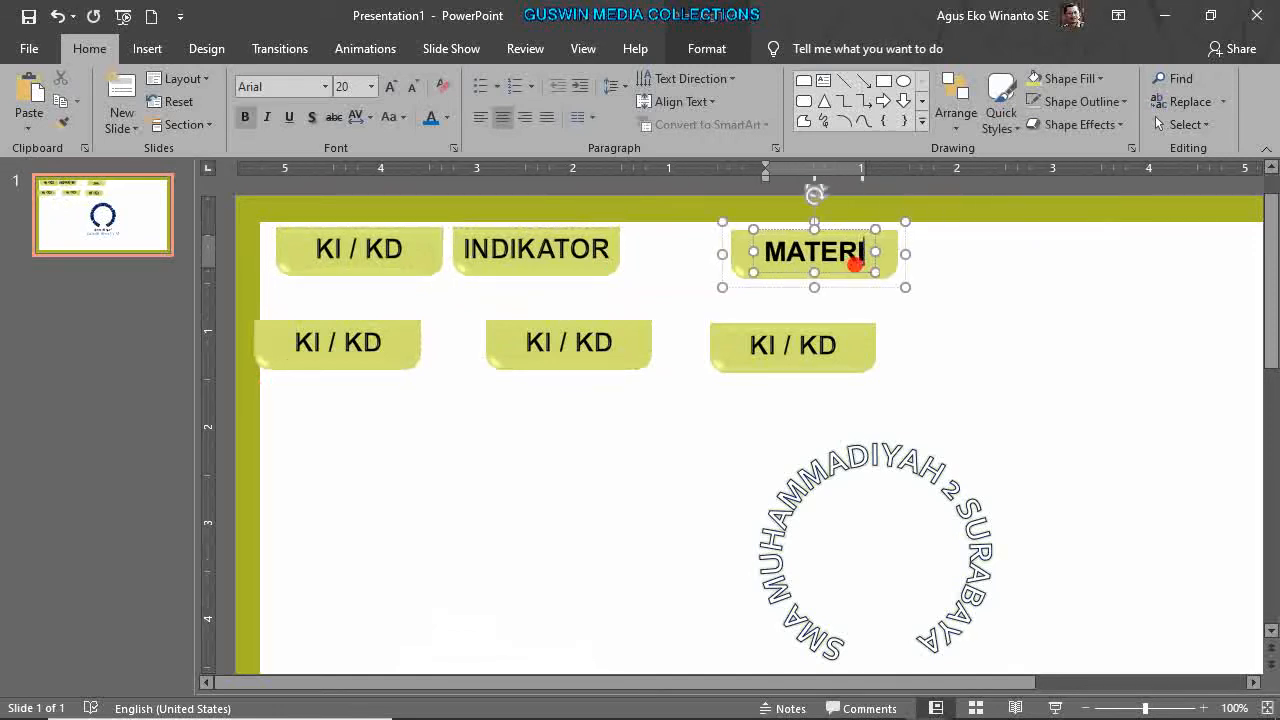
{"action": "left_click", "coordinate": [1022, 290]}
{"action": "left_click_drag", "start_coordinate": [891, 266], "coordinate": [752, 266]}
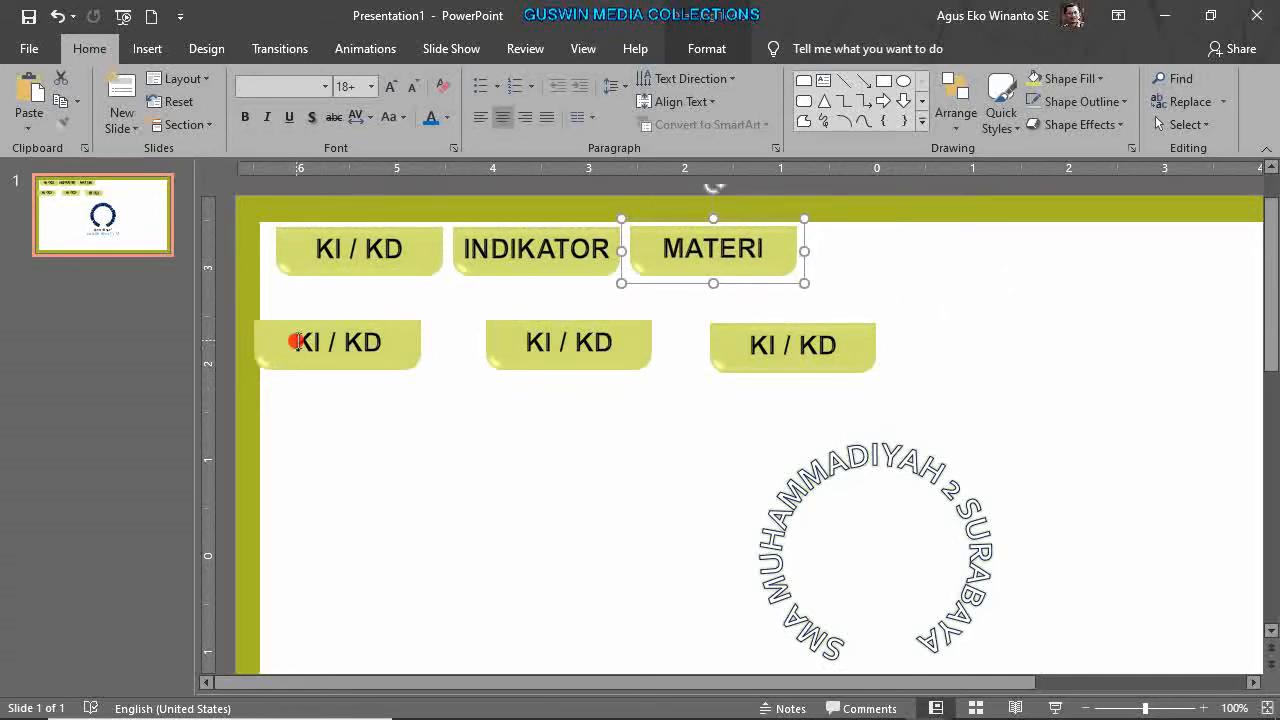
Relabel the lower-left tab EVALUASI and move it beside MATERI.
{"action": "left_click_drag", "start_coordinate": [296, 342], "coordinate": [391, 335]}
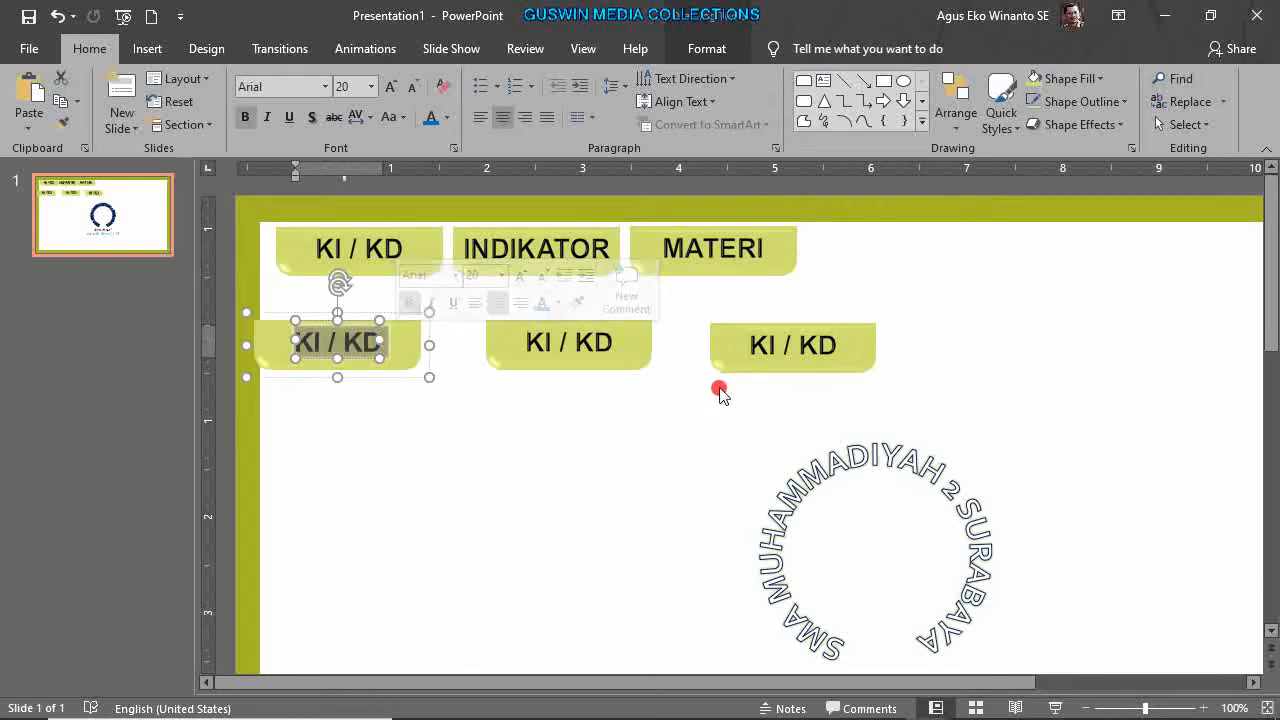
{"action": "type", "text": "EVALUASI"}
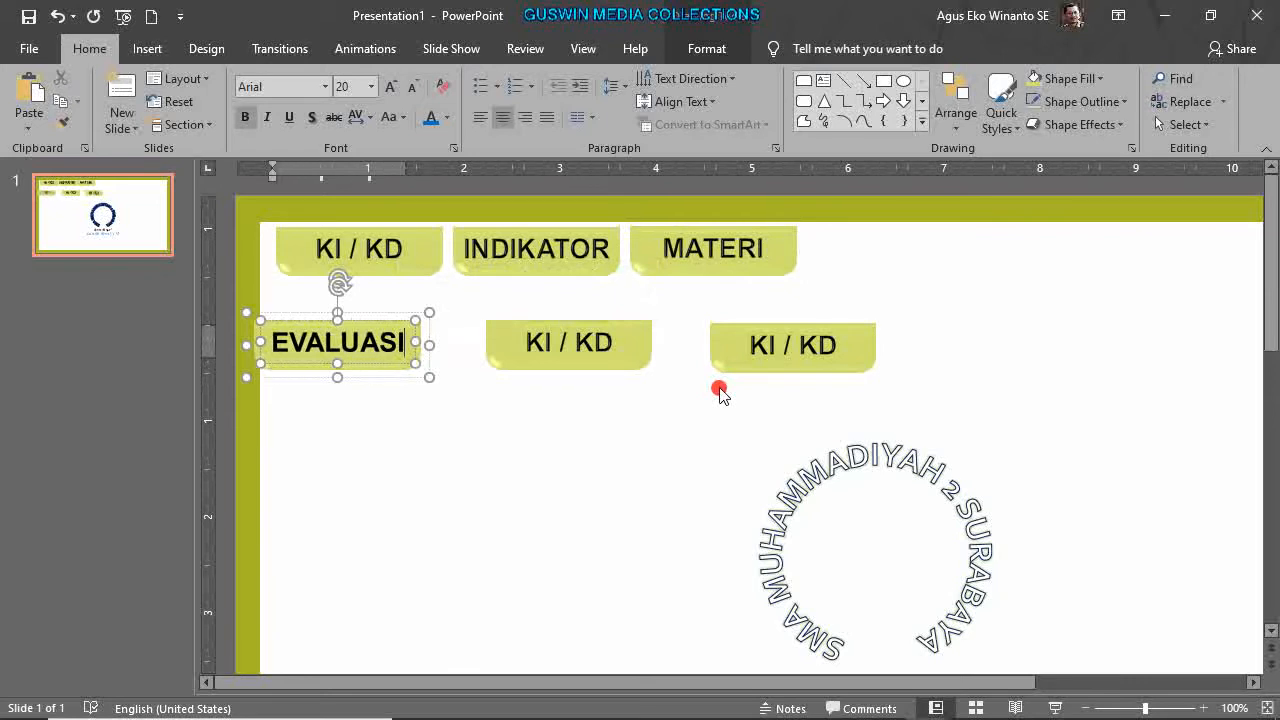
{"action": "left_click", "coordinate": [600, 450]}
{"action": "left_click_drag", "start_coordinate": [388, 368], "coordinate": [968, 268]}
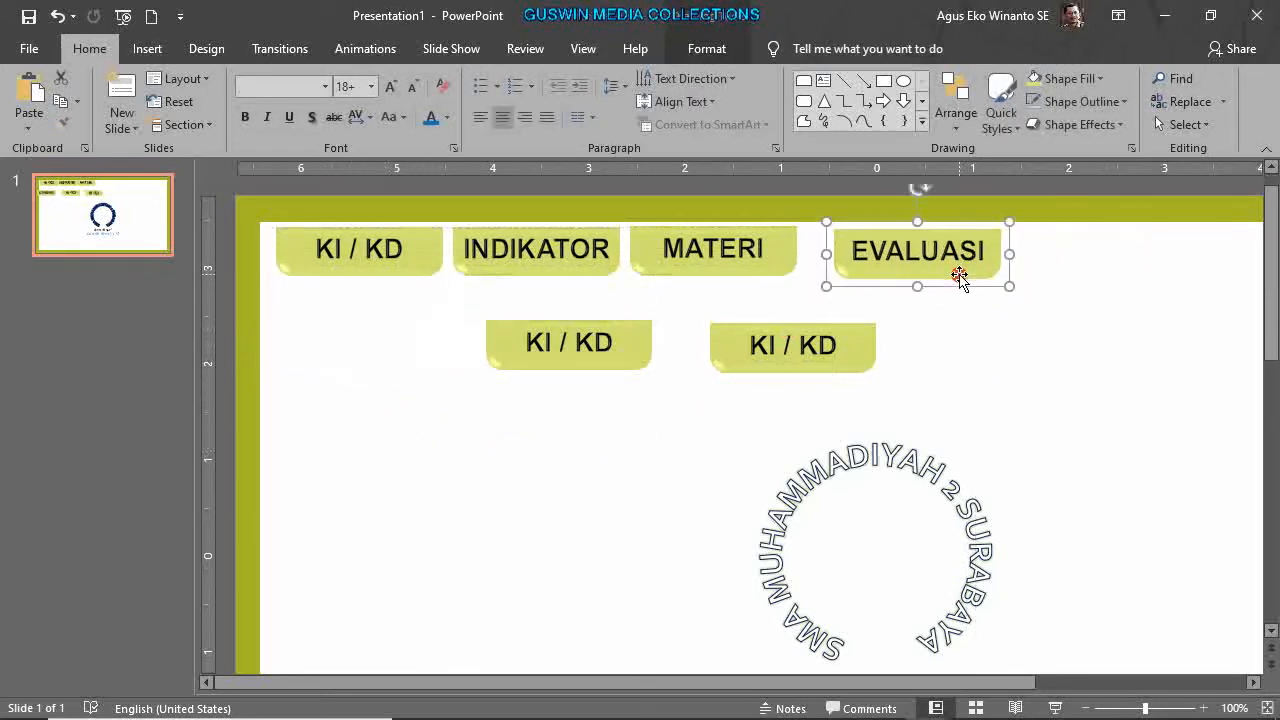
Relabel the middle lower tab REFERENSI and move it beside EVALUASI.
{"action": "left_click", "coordinate": [622, 368]}
{"action": "left_click", "coordinate": [532, 342]}
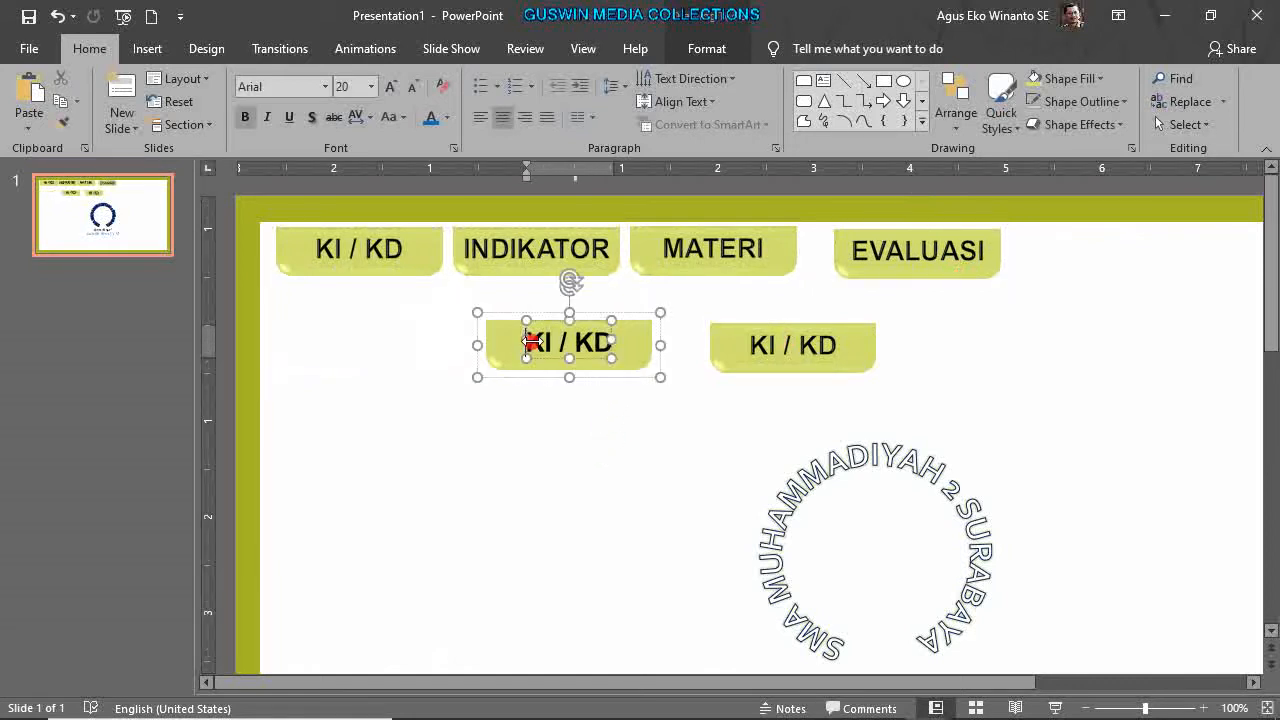
{"action": "left_click", "coordinate": [600, 340]}
{"action": "key", "text": "shift+Right"}
{"action": "key", "text": "shift+Right"}
{"action": "key", "text": "shift+Right"}
{"action": "key", "text": "shift+Right"}
{"action": "key", "text": "shift+Right"}
{"action": "key", "text": "shift+Right"}
{"action": "key", "text": "shift+Right"}
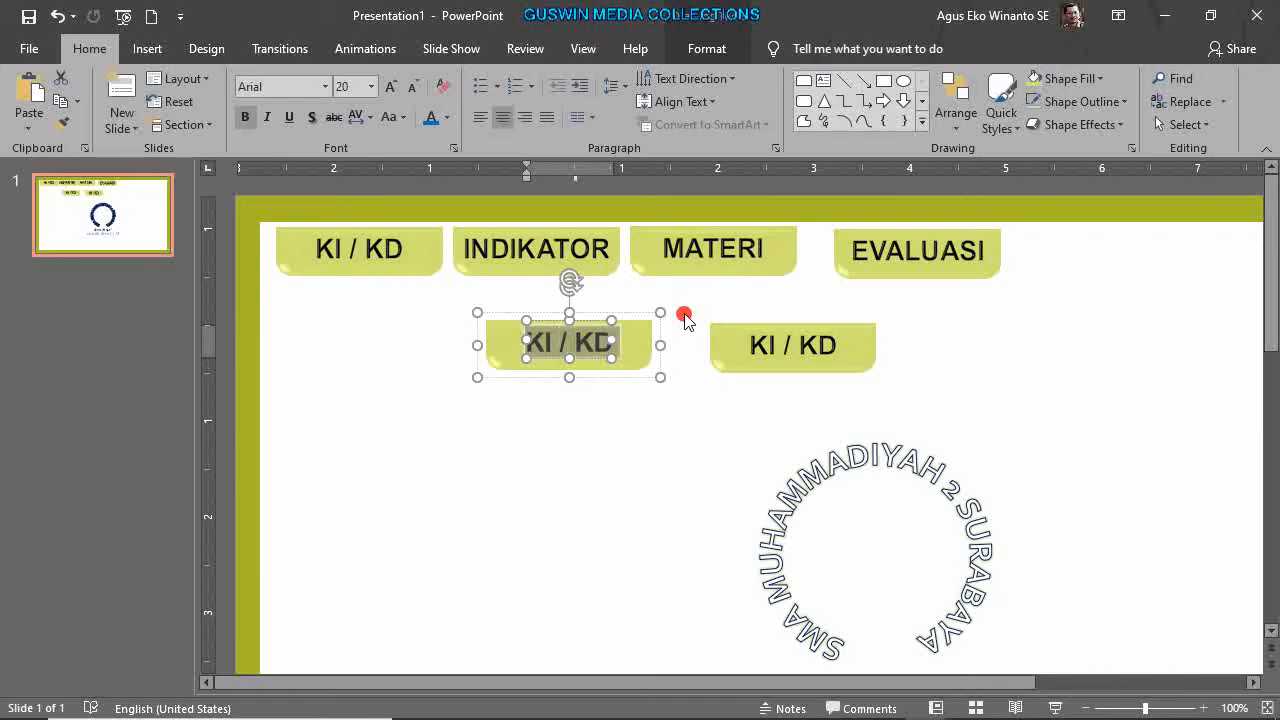
{"action": "type", "text": "REFERENSI"}
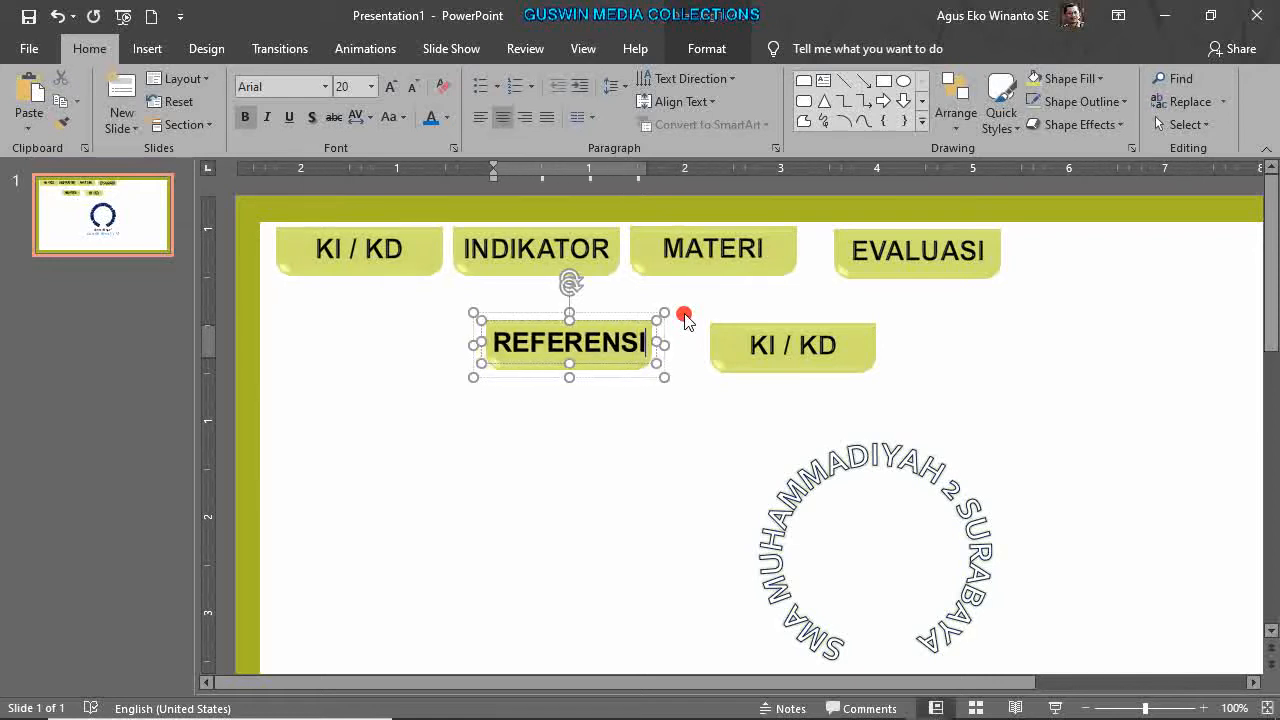
{"action": "left_click", "coordinate": [743, 491]}
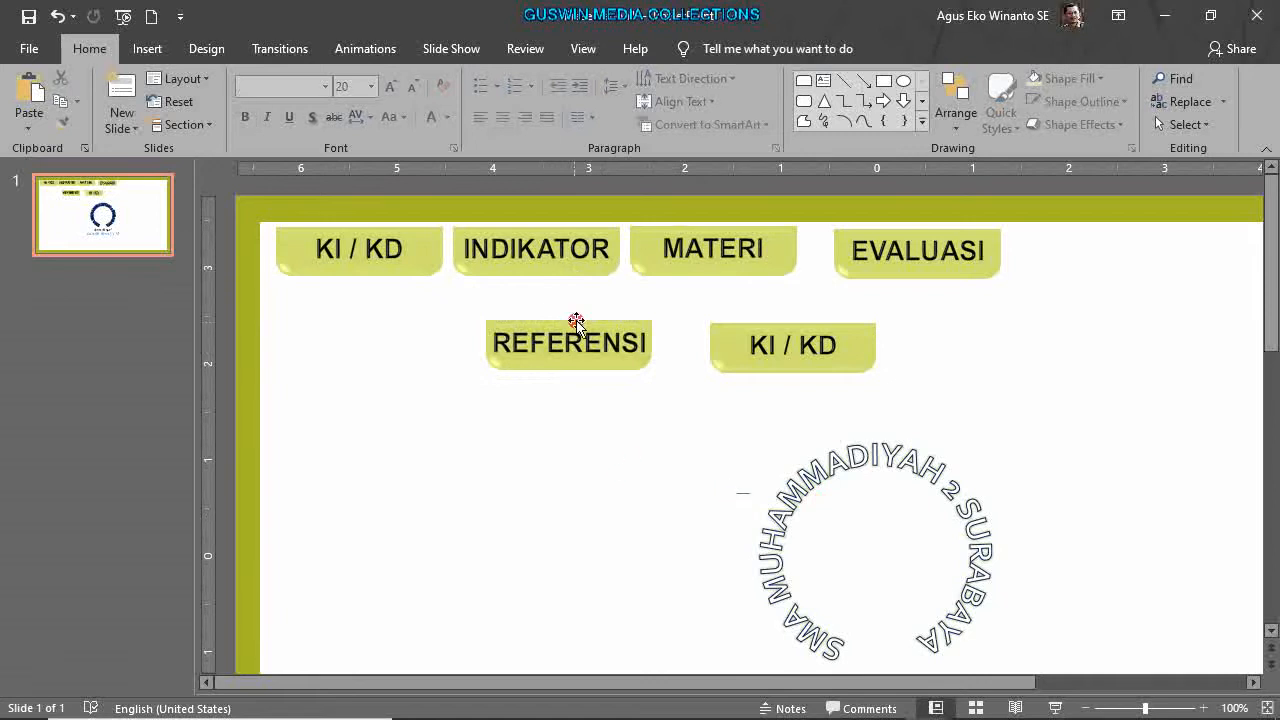
{"action": "left_click_drag", "start_coordinate": [608, 366], "coordinate": [1143, 253]}
Relabel the last lower tab PENYUSUN.
{"action": "left_click", "coordinate": [777, 347]}
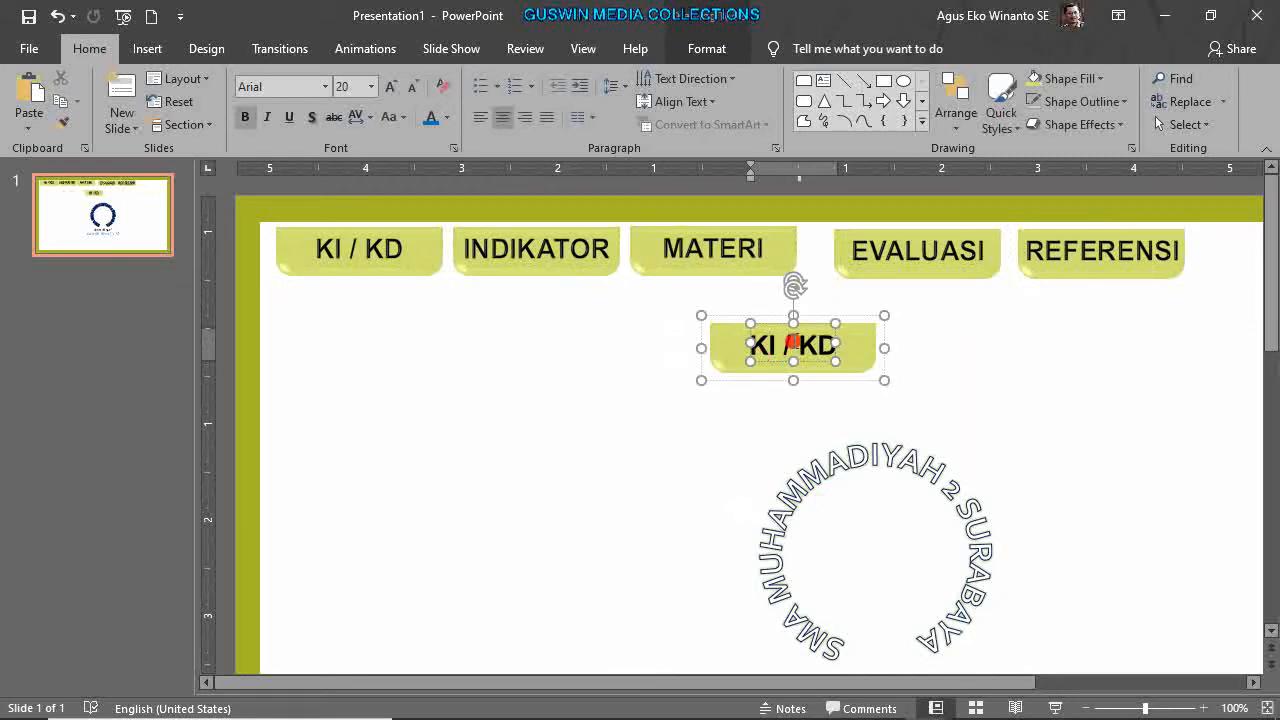
{"action": "key", "text": "shift+Right"}
{"action": "key", "text": "shift+Right"}
{"action": "key", "text": "shift+End"}
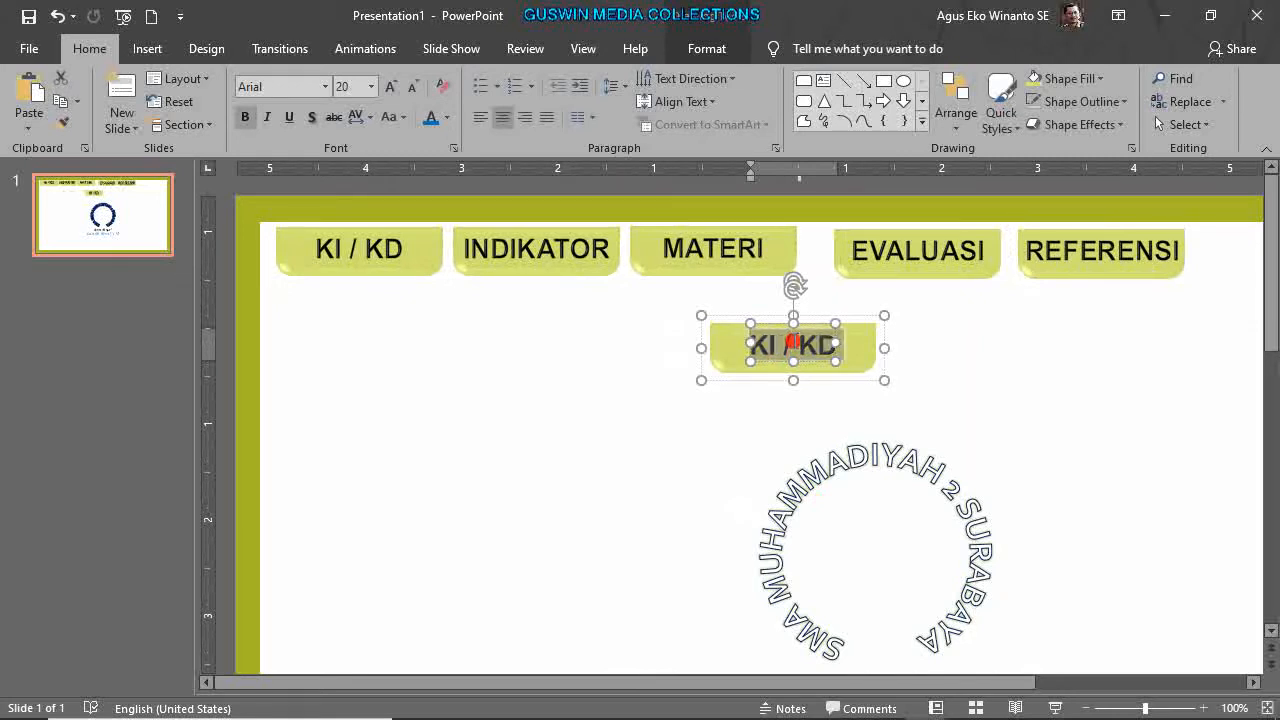
{"action": "type", "text": "PENYUSUN"}
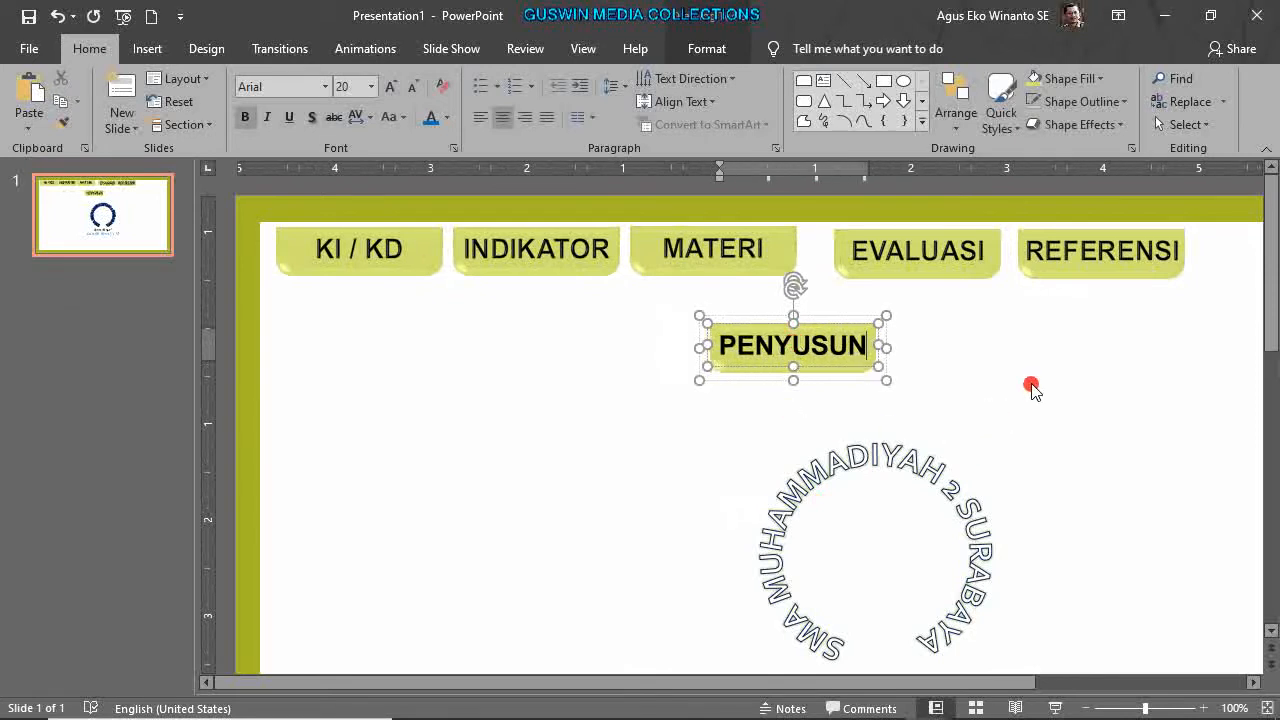
{"action": "scroll", "coordinate": [1033, 385], "scroll_direction": "down", "scroll_amount": 1}
Move the PENYUSUN tab into the top row beside REFERENSI.
{"action": "left_click", "coordinate": [733, 347]}
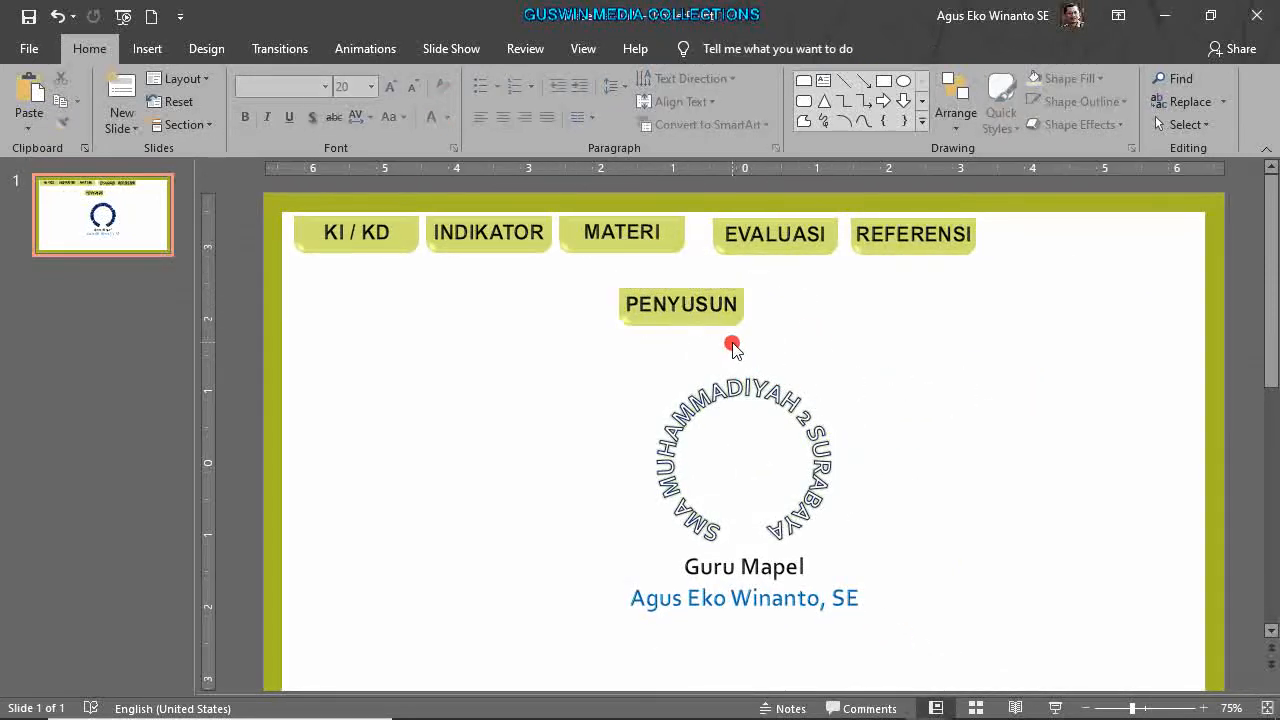
{"action": "left_click_drag", "start_coordinate": [724, 326], "coordinate": [1097, 252]}
{"action": "left_click", "coordinate": [998, 351]}
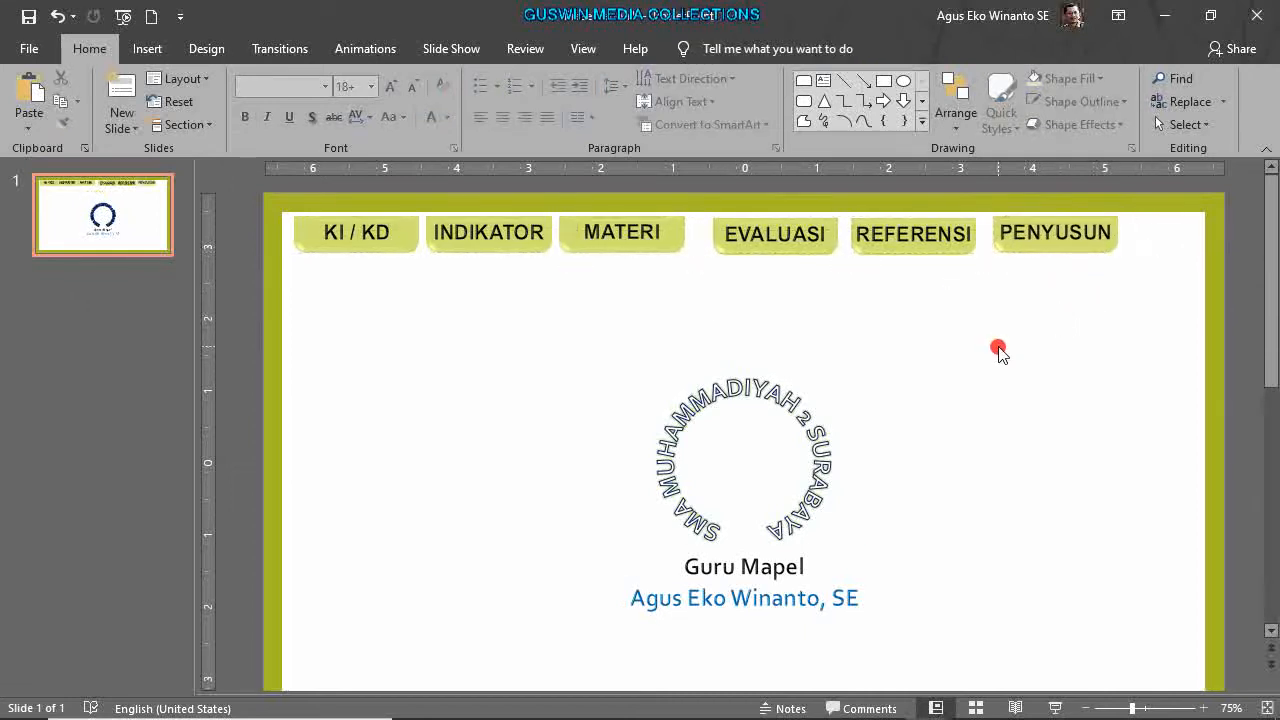
Shift EVALUASI, REFERENSI and PENYUSUN together toward the right edge.
{"action": "left_click", "coordinate": [795, 235]}
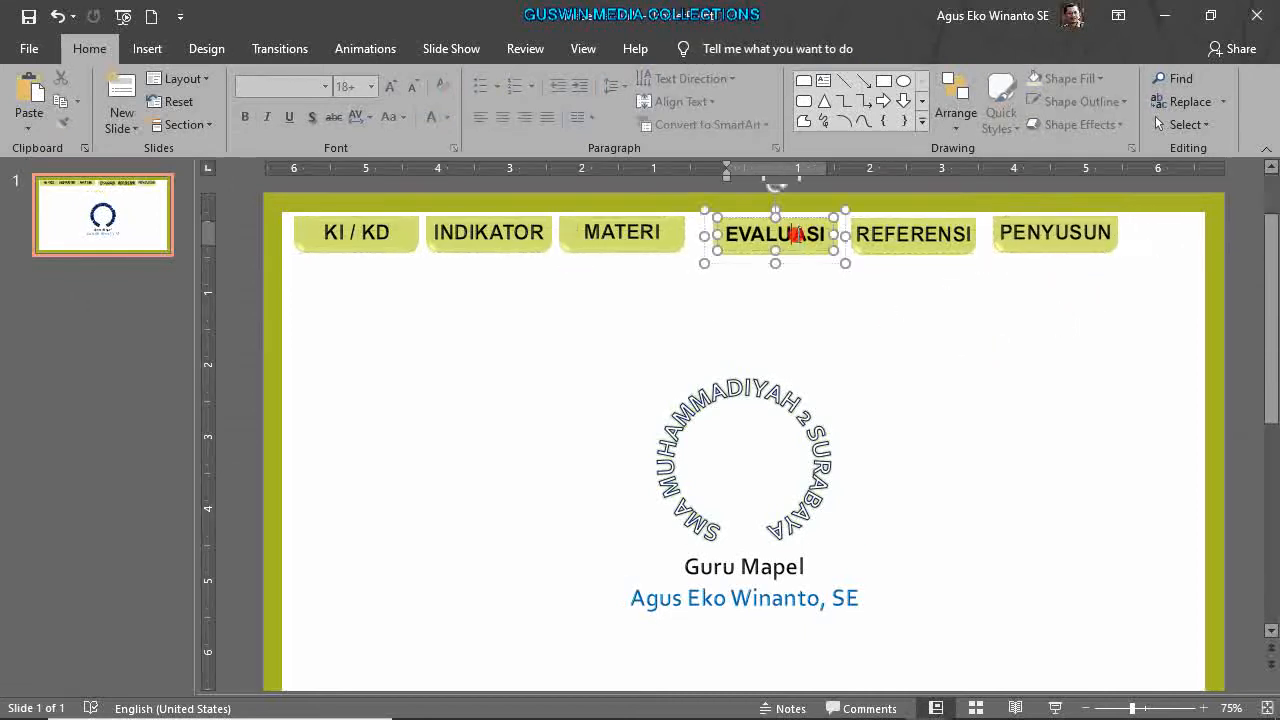
{"action": "left_click", "coordinate": [922, 237], "text": "shift"}
{"action": "left_click", "coordinate": [1063, 240], "text": "shift"}
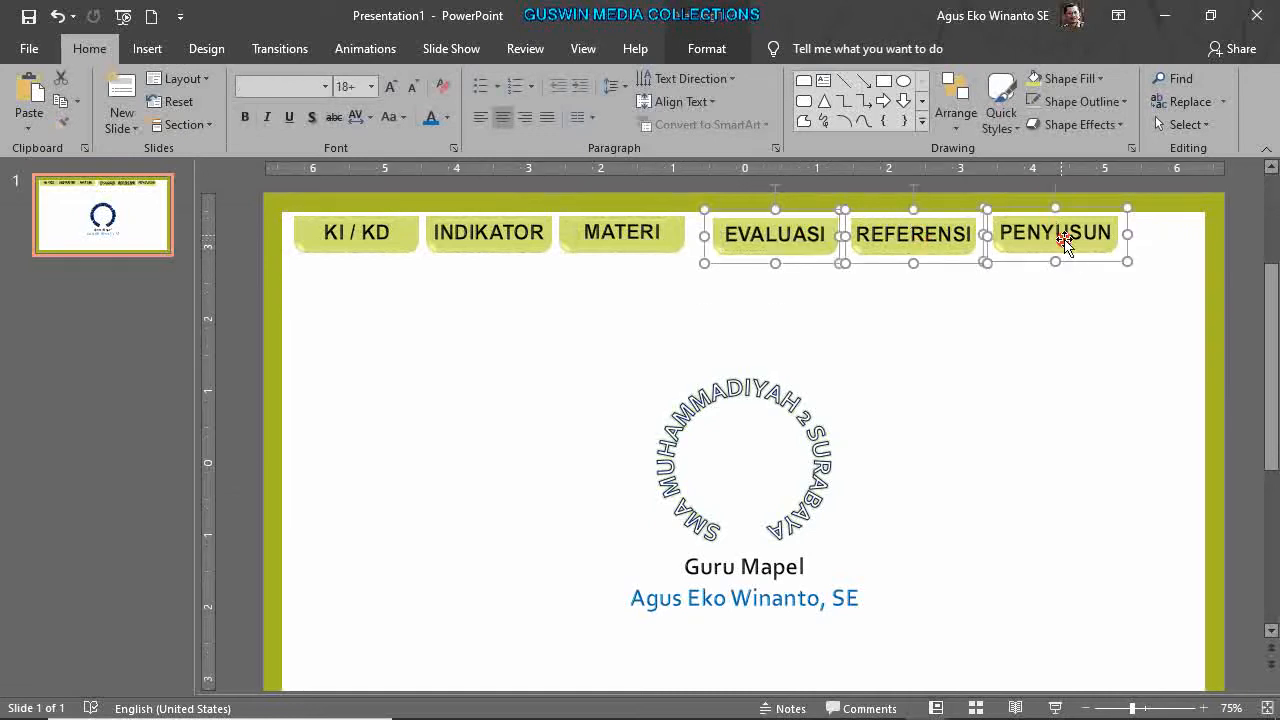
{"action": "left_click_drag", "start_coordinate": [1085, 262], "coordinate": [1168, 262]}
{"action": "left_click", "coordinate": [1060, 336]}
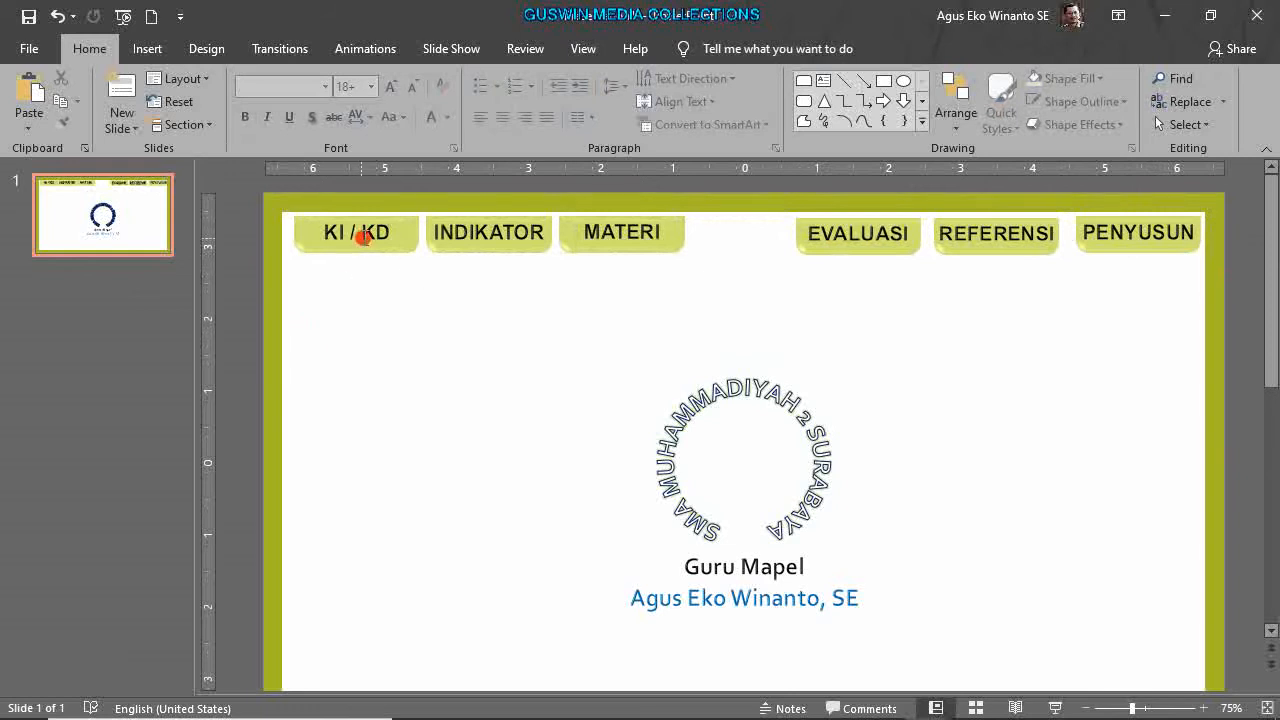
Nudge KI / KD, INDIKATOR and MATERI slightly left.
{"action": "left_click", "coordinate": [363, 236]}
{"action": "left_click", "coordinate": [466, 231], "text": "shift"}
{"action": "left_click", "coordinate": [604, 224], "text": "shift"}
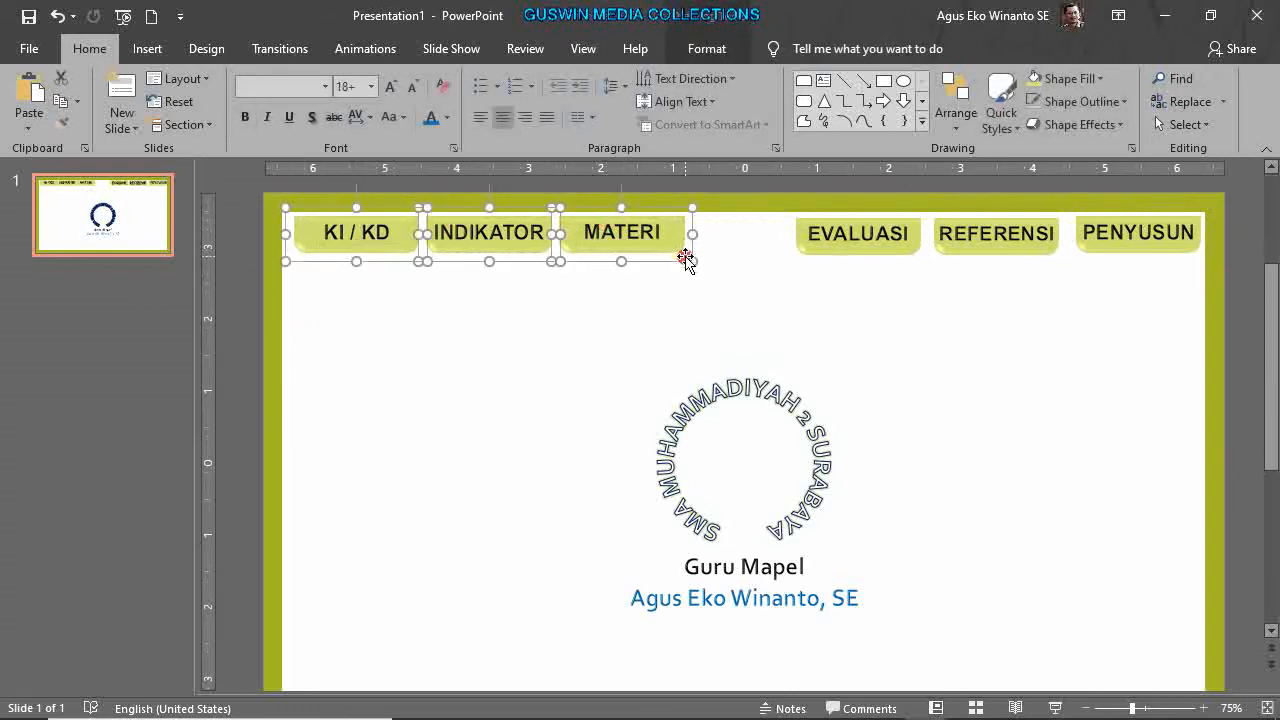
{"action": "key", "text": "Left"}
{"action": "key", "text": "Left"}
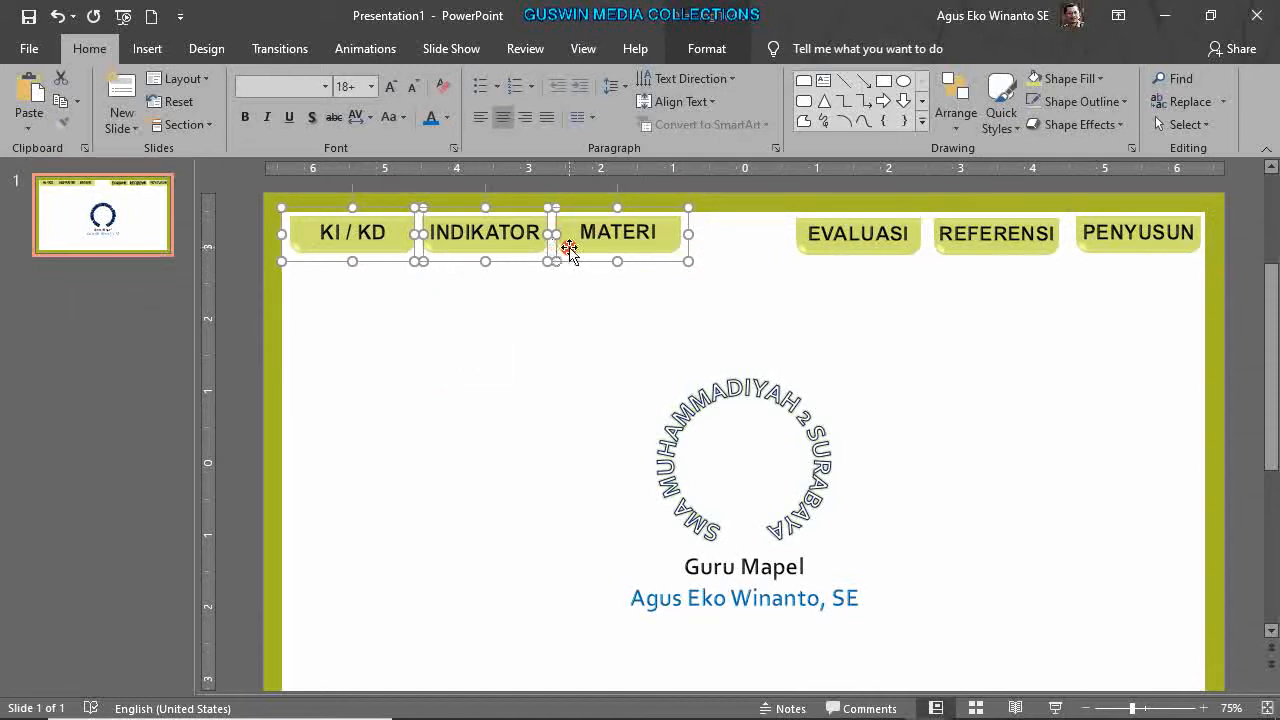
Distribute the three left tabs horizontally.
{"action": "left_click", "coordinate": [718, 49]}
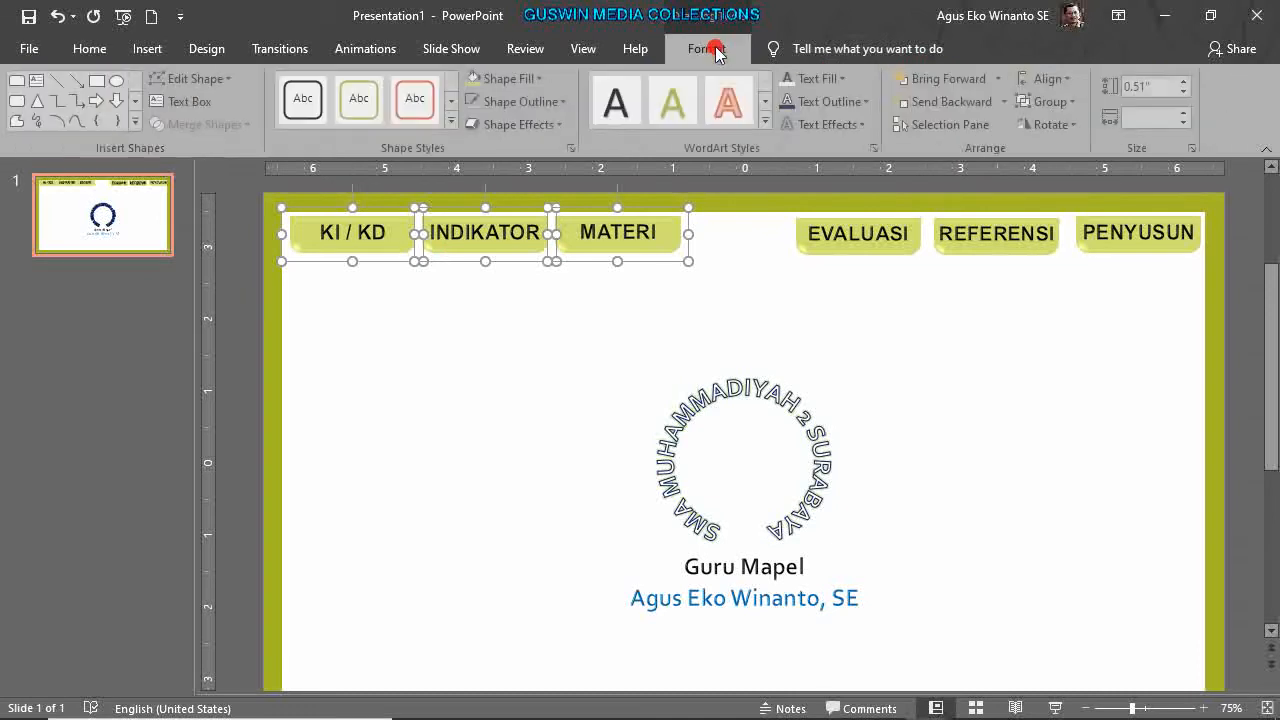
{"action": "left_click", "coordinate": [1068, 79]}
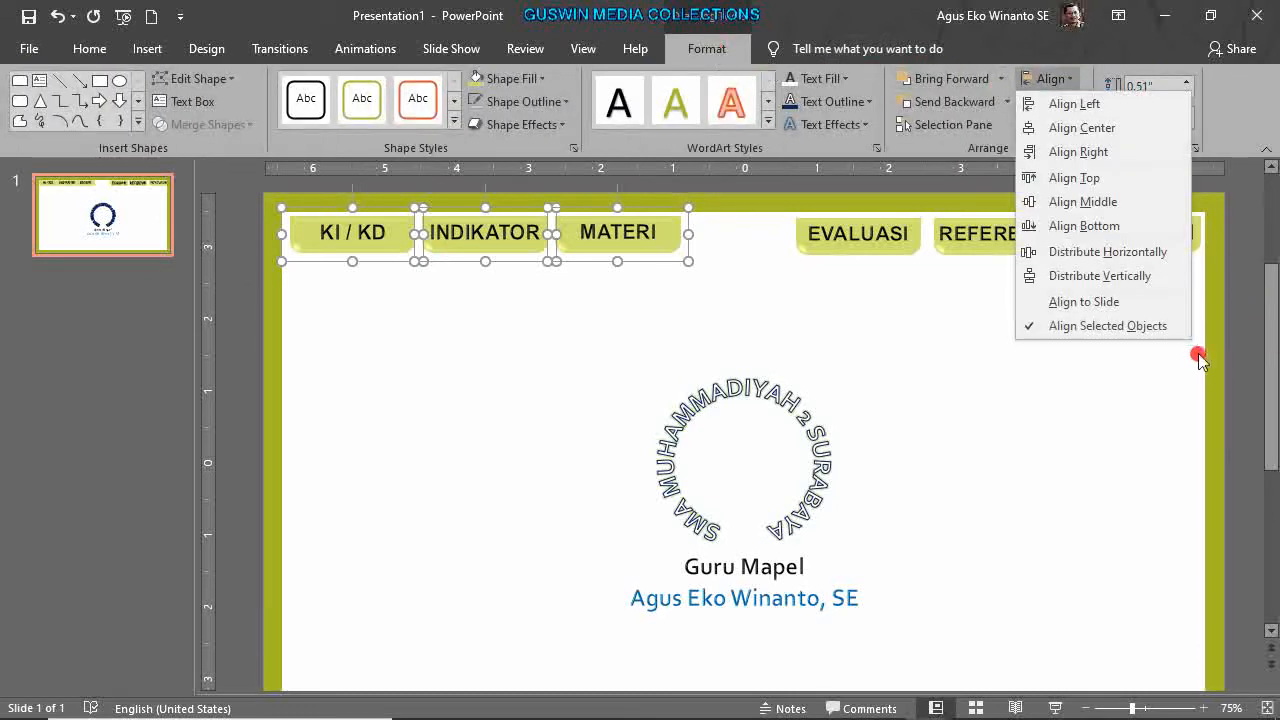
{"action": "left_click", "coordinate": [1131, 255]}
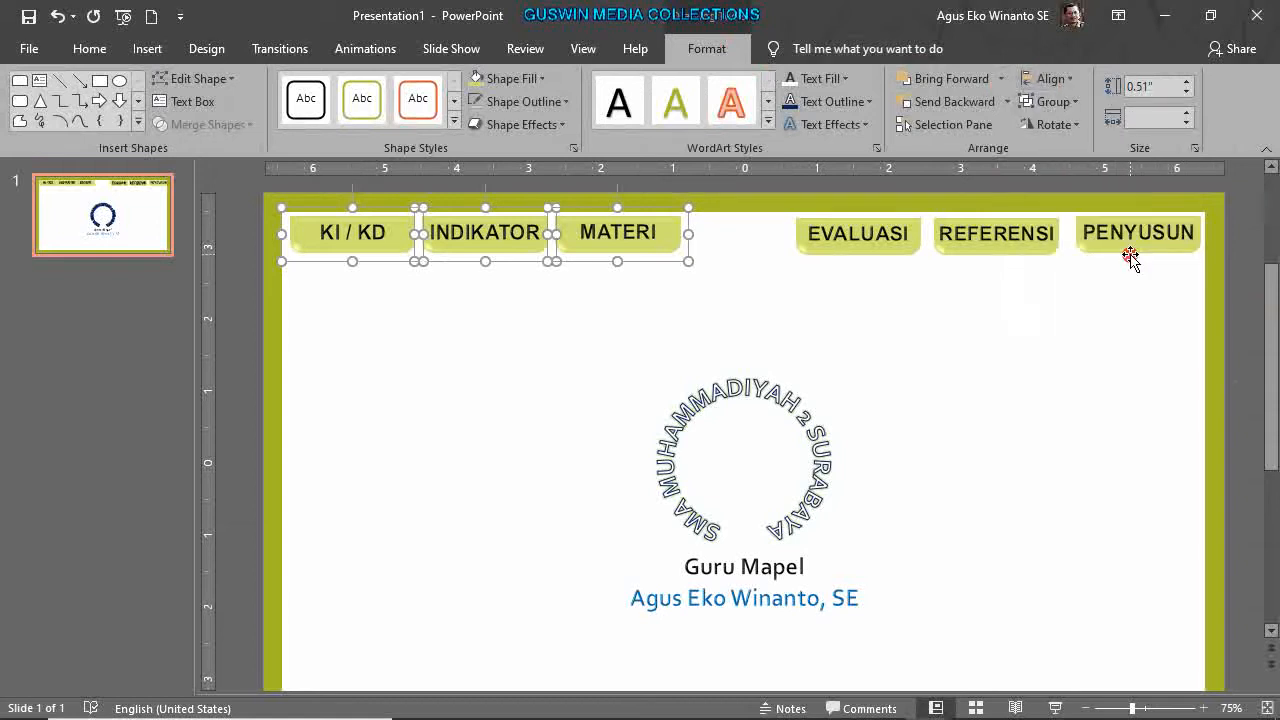
{"action": "left_click", "coordinate": [552, 285]}
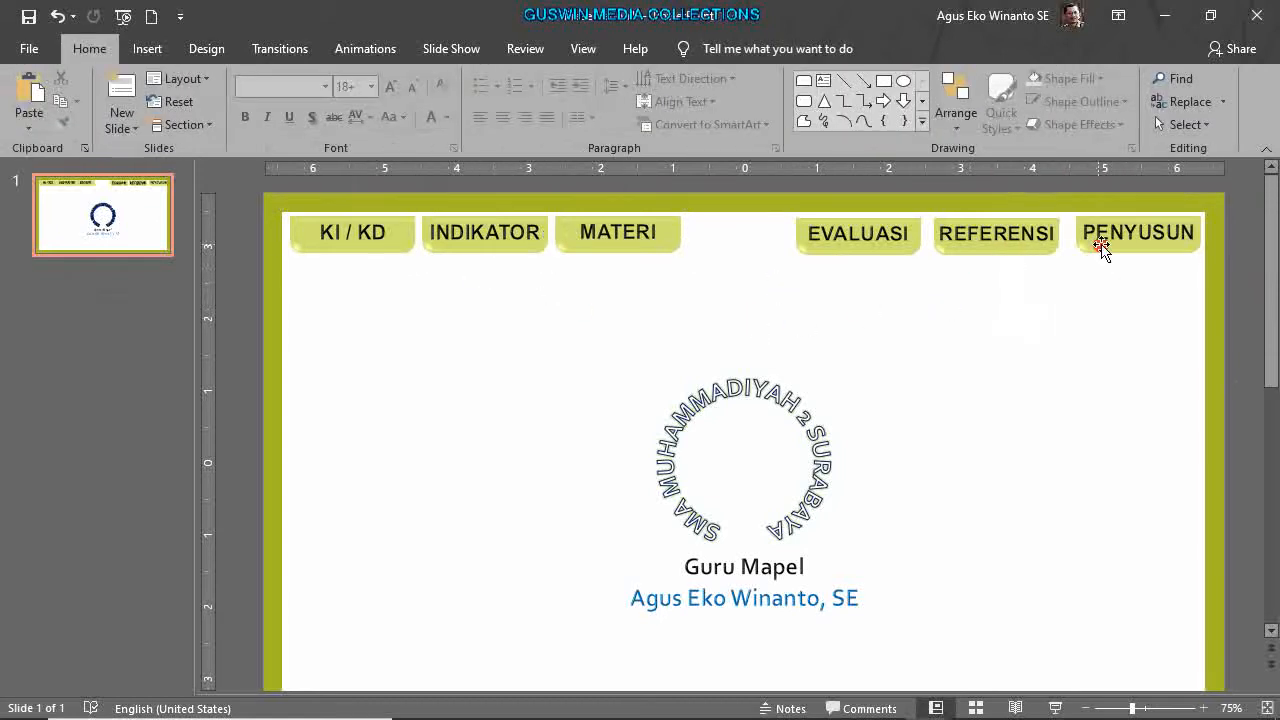
Reposition PENYUSUN and distribute EVALUASI, REFERENSI and PENYUSUN horizontally.
{"action": "left_click_drag", "start_coordinate": [1092, 250], "coordinate": [1105, 251]}
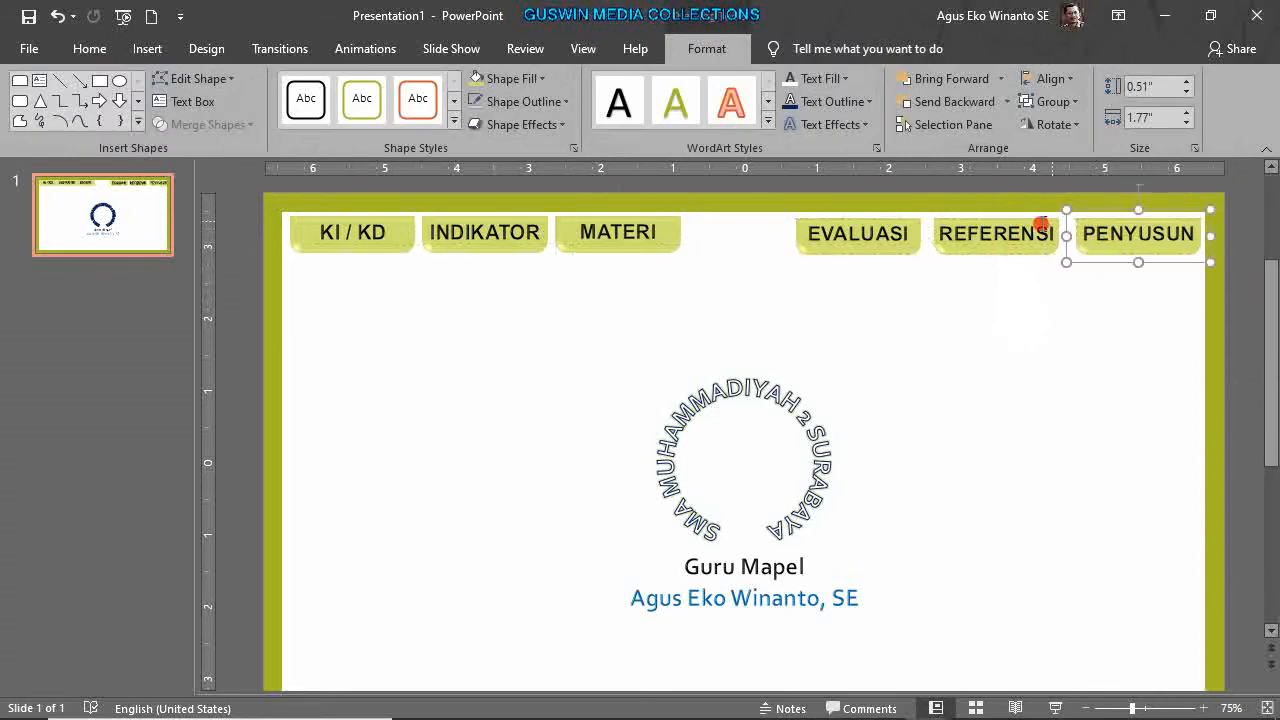
{"action": "left_click", "coordinate": [886, 236], "text": "shift"}
{"action": "left_click", "coordinate": [973, 243], "text": "shift"}
{"action": "left_click", "coordinate": [1049, 79]}
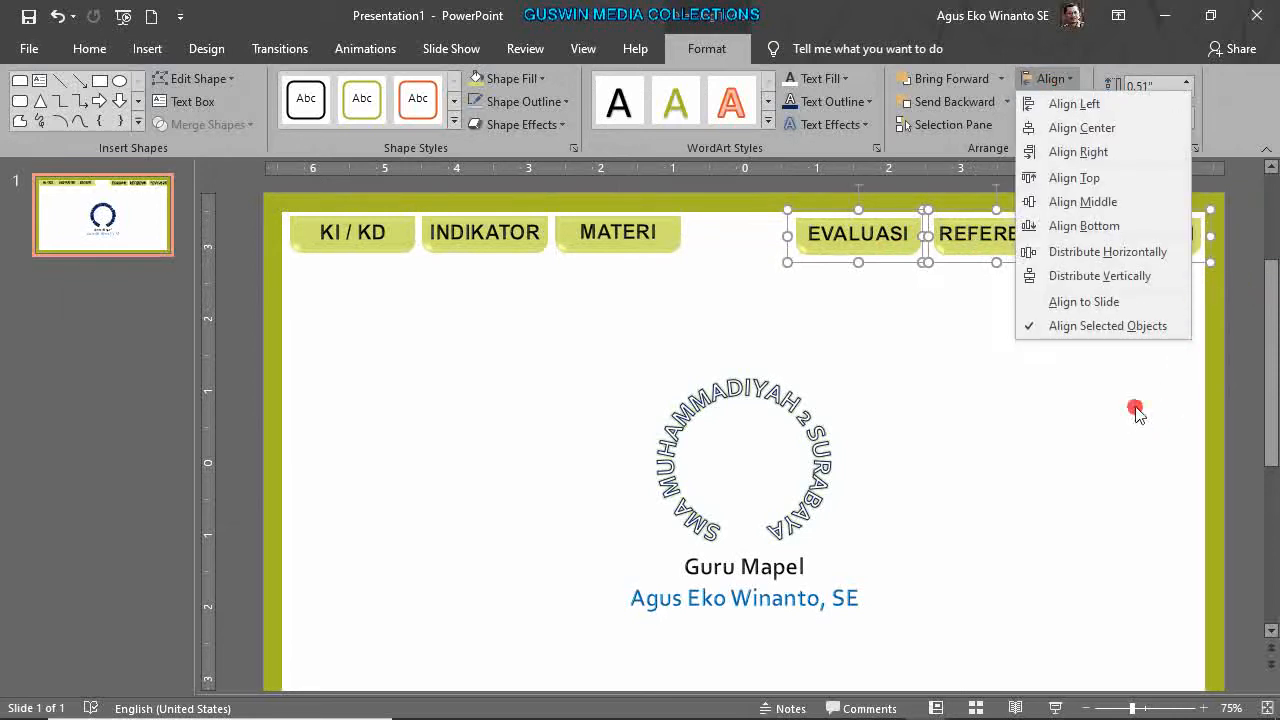
{"action": "left_click", "coordinate": [1100, 251]}
{"action": "left_click", "coordinate": [1070, 307]}
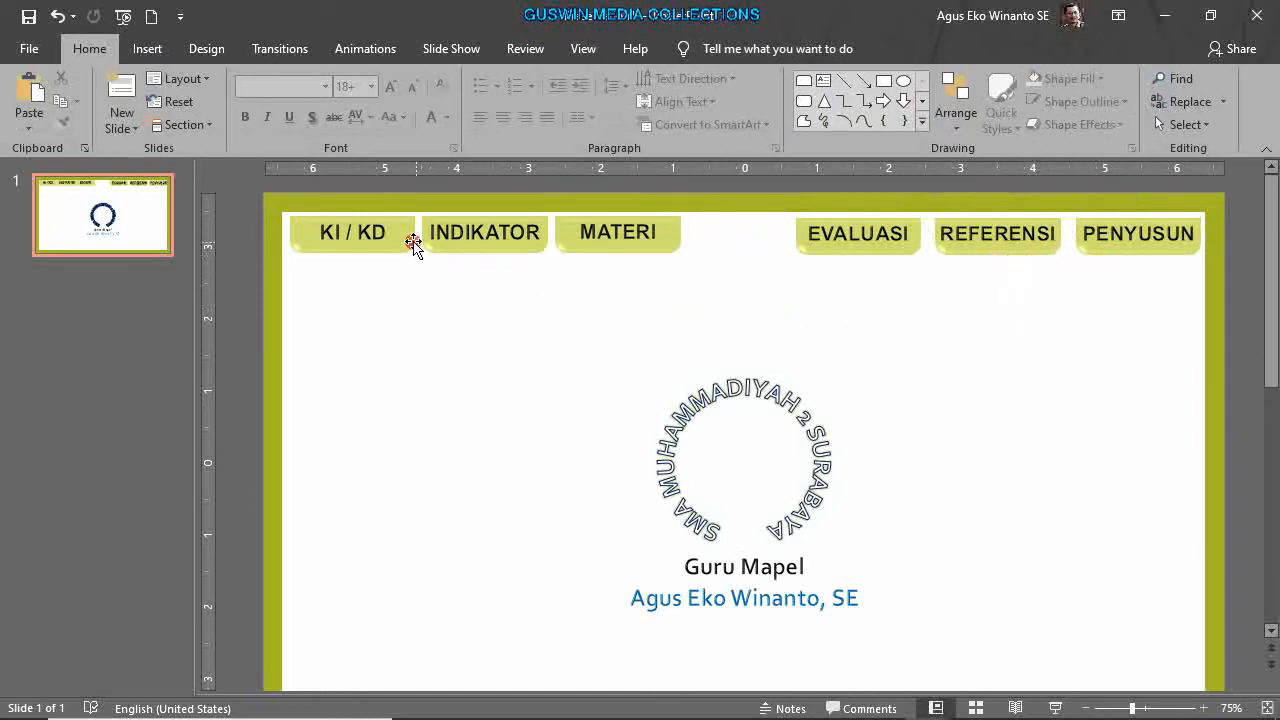
Shift INDIKATOR and MATERI slightly to the right.
{"action": "left_click", "coordinate": [493, 252]}
{"action": "left_click", "coordinate": [588, 232], "text": "shift"}
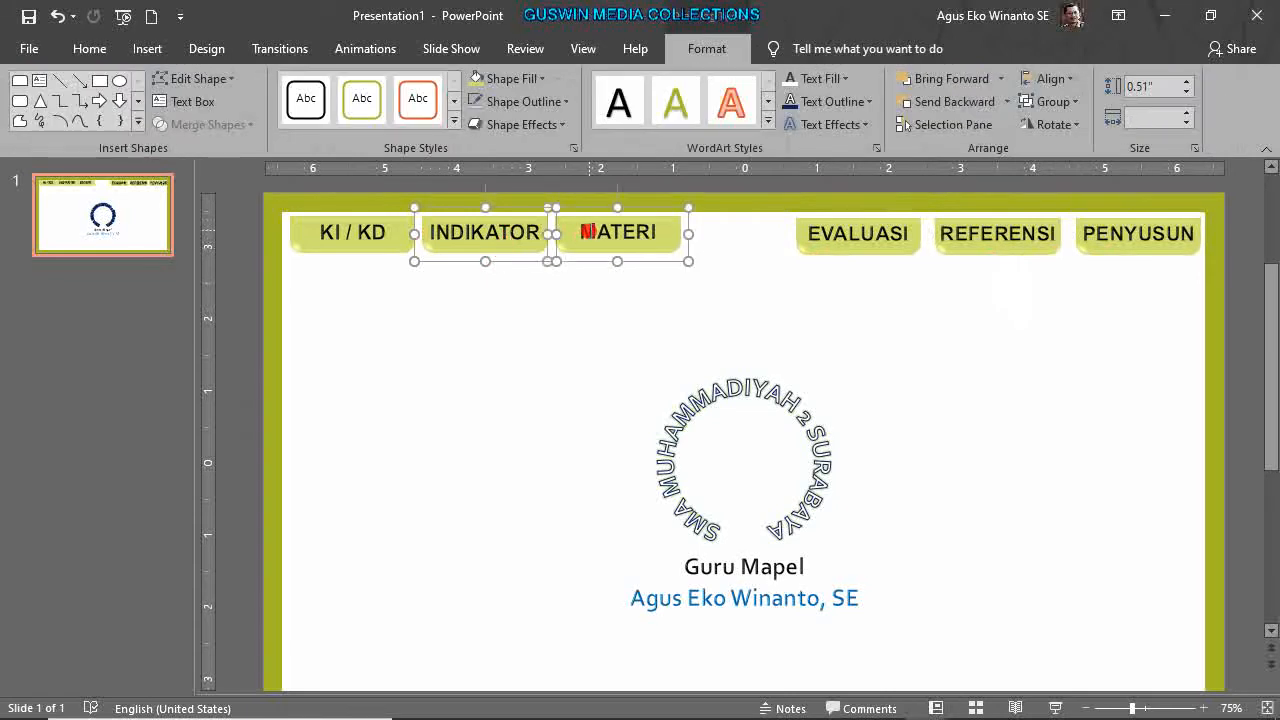
{"action": "left_click_drag", "start_coordinate": [660, 263], "coordinate": [684, 246]}
{"action": "left_click", "coordinate": [674, 283]}
{"action": "left_click", "coordinate": [567, 318]}
Redistribute KI / KD, INDIKATOR and MATERI evenly, then select INDIKATOR.
{"action": "left_click", "coordinate": [409, 240]}
{"action": "left_click", "coordinate": [548, 248], "text": "shift"}
{"action": "left_click", "coordinate": [645, 228], "text": "shift"}
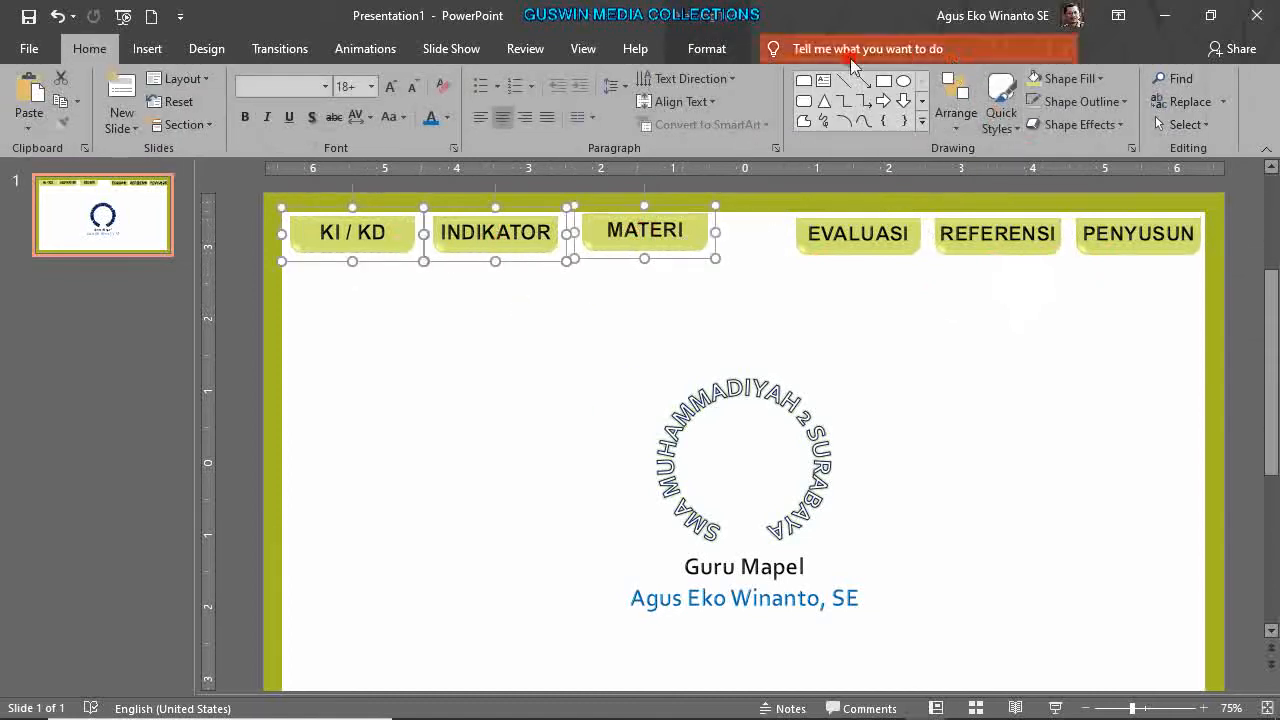
{"action": "left_click", "coordinate": [707, 48]}
{"action": "left_click", "coordinate": [1034, 84]}
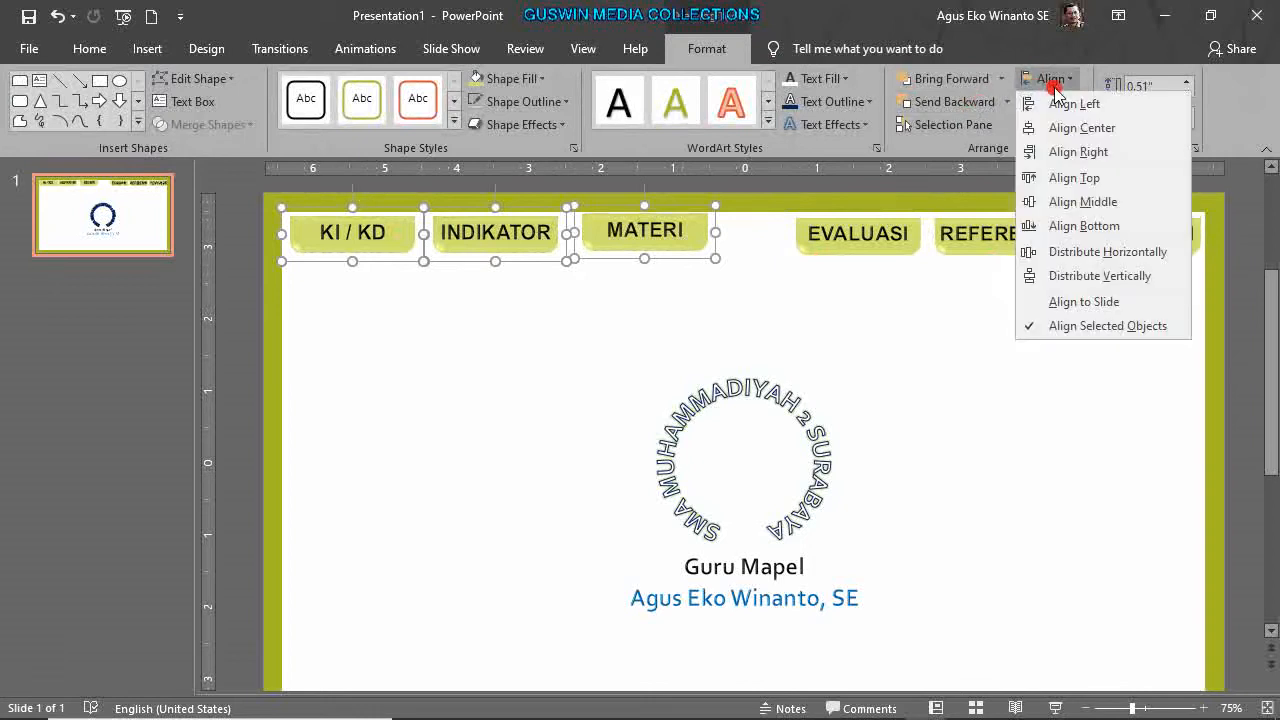
{"action": "left_click", "coordinate": [1126, 258]}
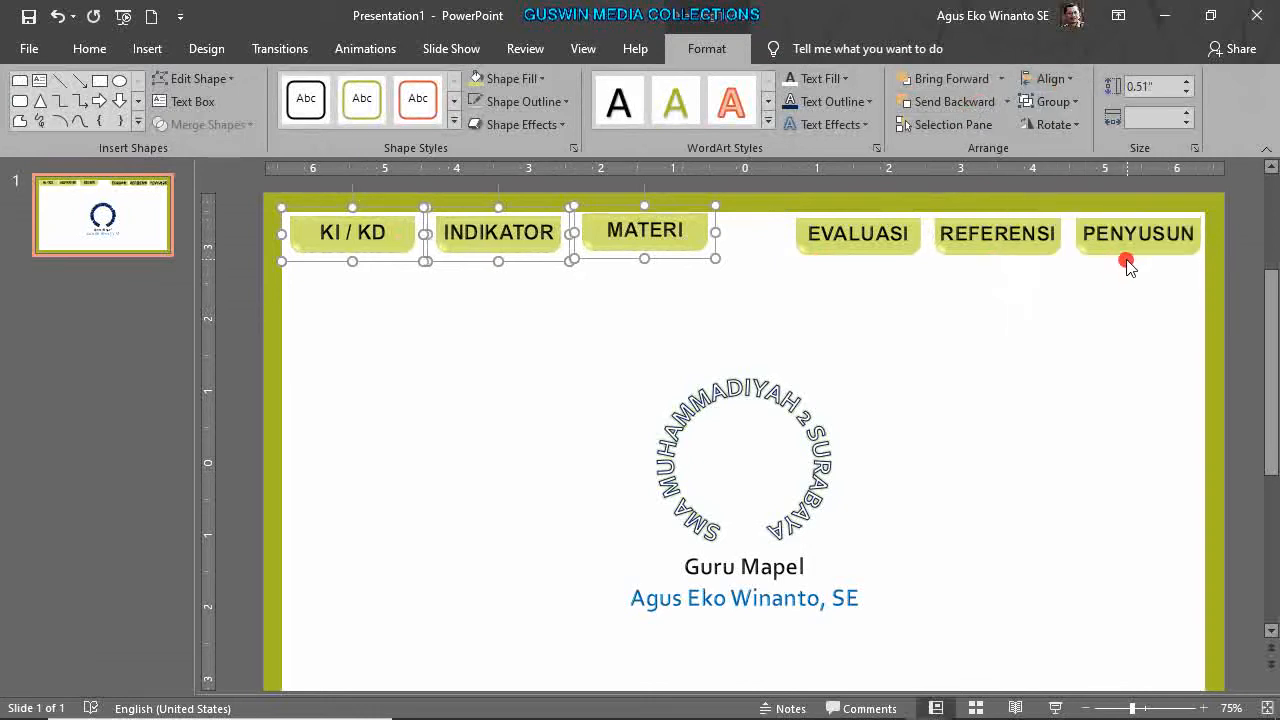
{"action": "left_click", "coordinate": [898, 347]}
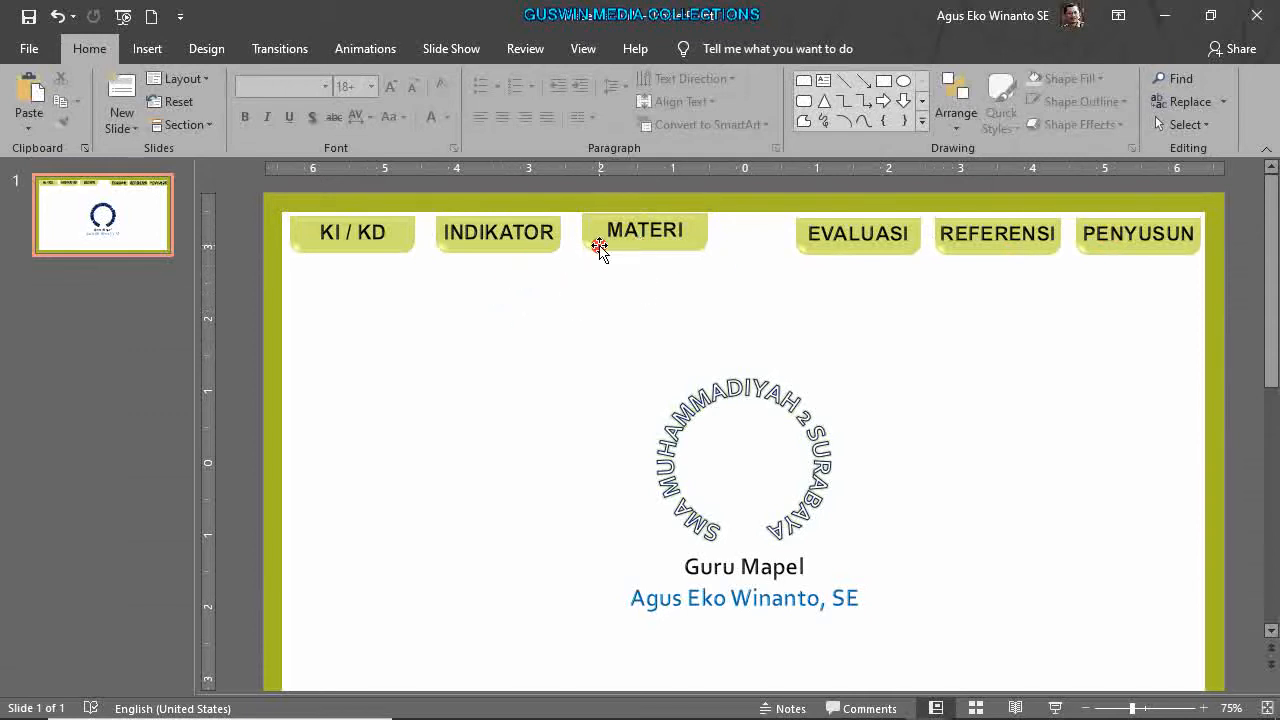
{"action": "left_click", "coordinate": [522, 254]}
Fine-tune the horizontal position of the MATERI tab, nudging it slightly left.
{"action": "left_click", "coordinate": [612, 240], "text": "shift"}
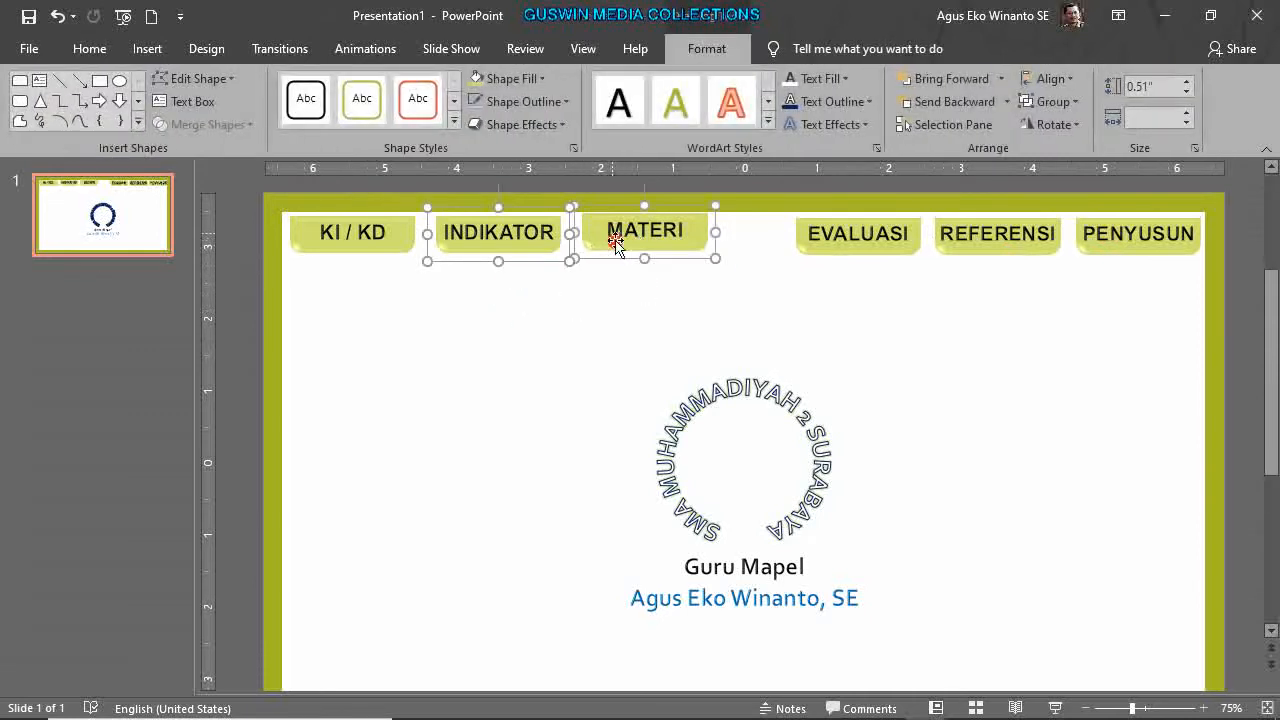
{"action": "key", "text": "Left"}
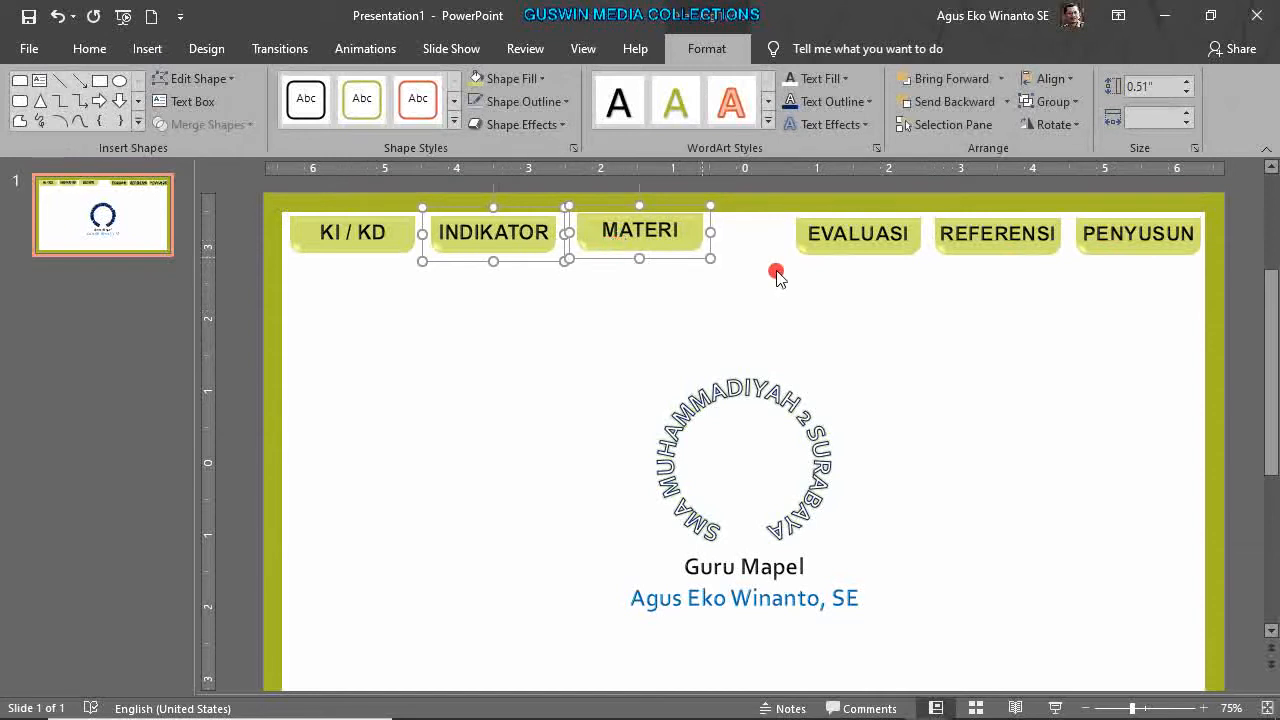
{"action": "left_click", "coordinate": [716, 244]}
{"action": "left_click", "coordinate": [691, 233]}
{"action": "key", "text": "Left"}
{"action": "key", "text": "Left"}
{"action": "left_click", "coordinate": [666, 270]}
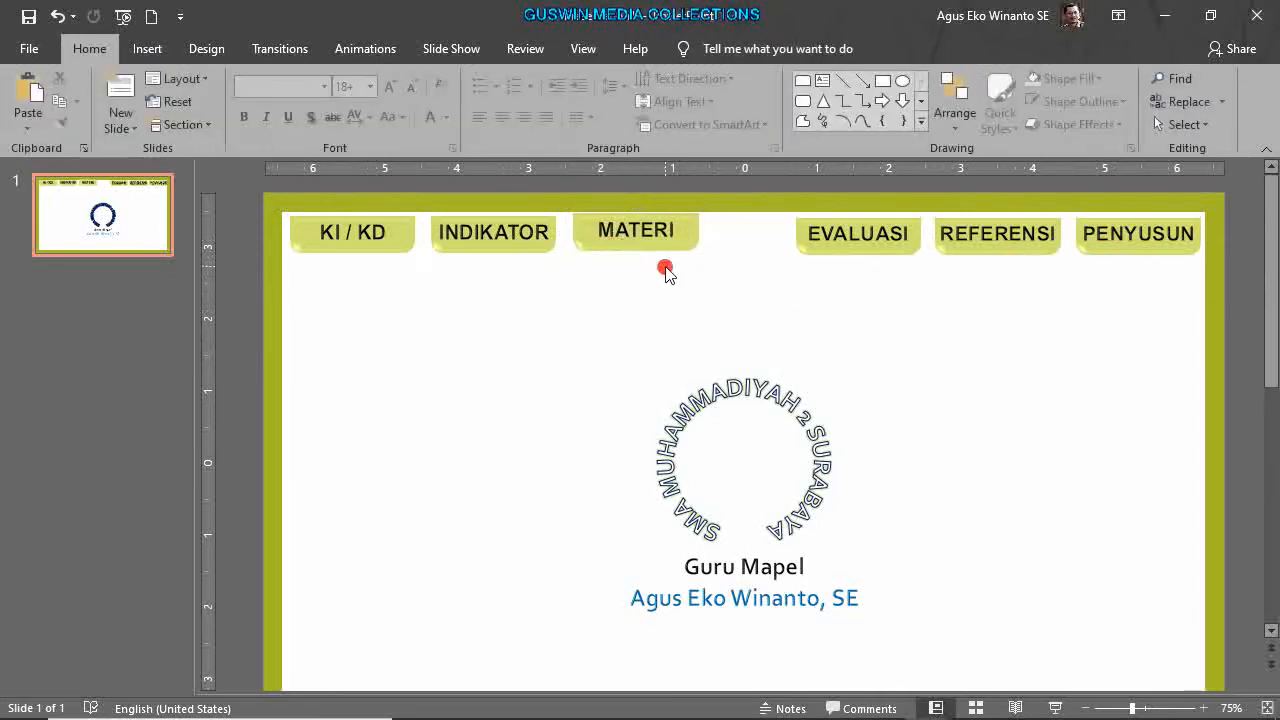
{"action": "left_click_drag", "start_coordinate": [681, 233], "coordinate": [685, 241]}
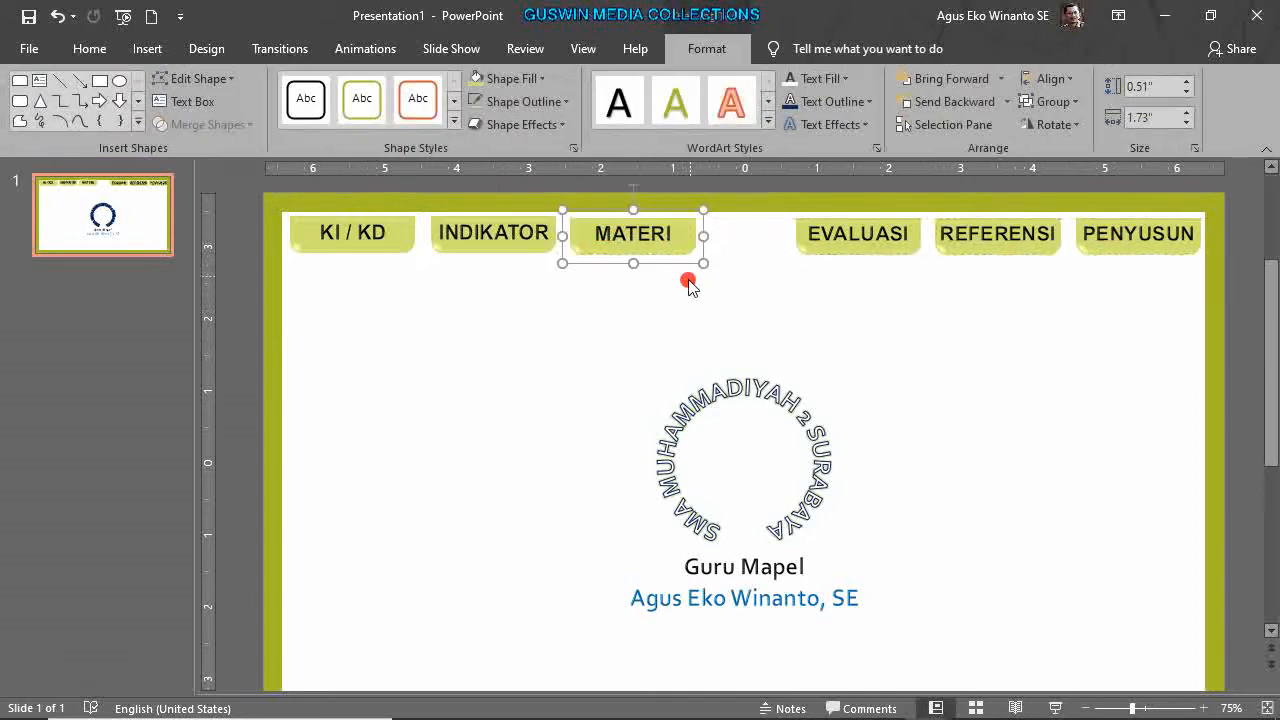
{"action": "left_click", "coordinate": [826, 340]}
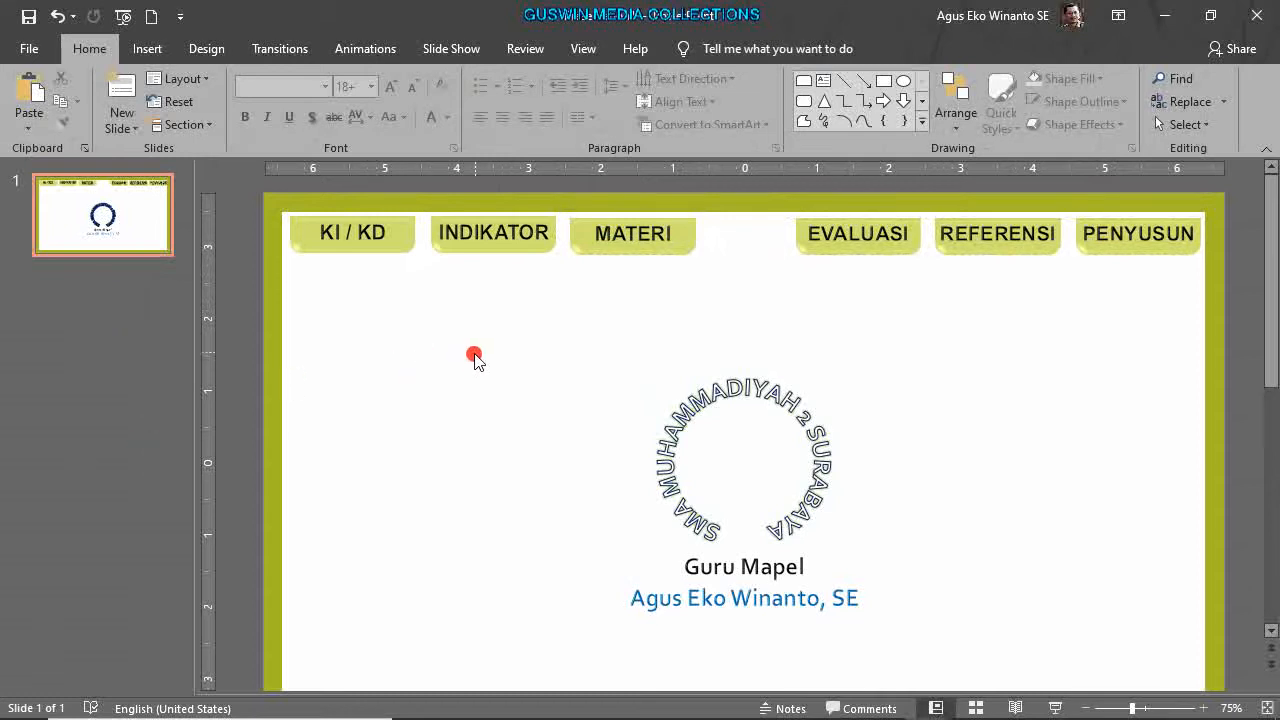
Nudge the KI / KD tab up, testing the three left tabs together.
{"action": "left_click", "coordinate": [384, 245]}
{"action": "key", "text": "ctrl+Up"}
{"action": "key", "text": "ctrl+Up"}
{"action": "key", "text": "ctrl+Up"}
{"action": "key", "text": "ctrl+Up"}
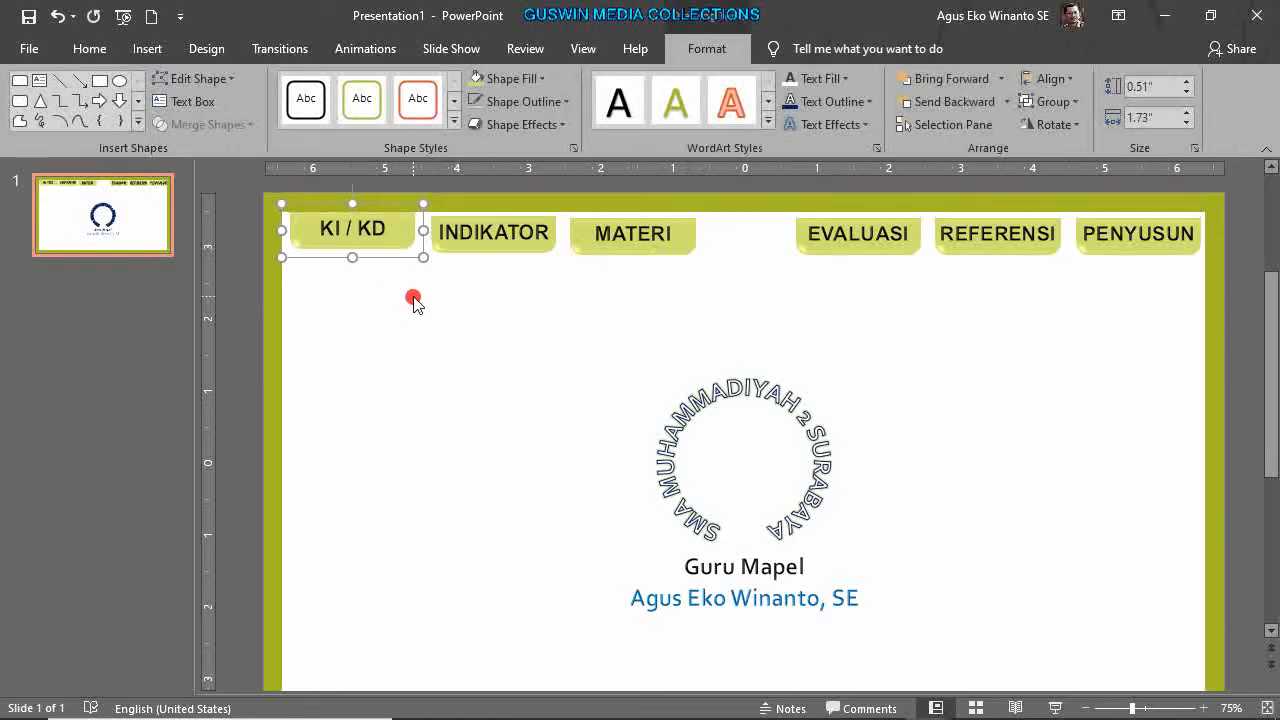
{"action": "left_click", "coordinate": [502, 232], "text": "shift"}
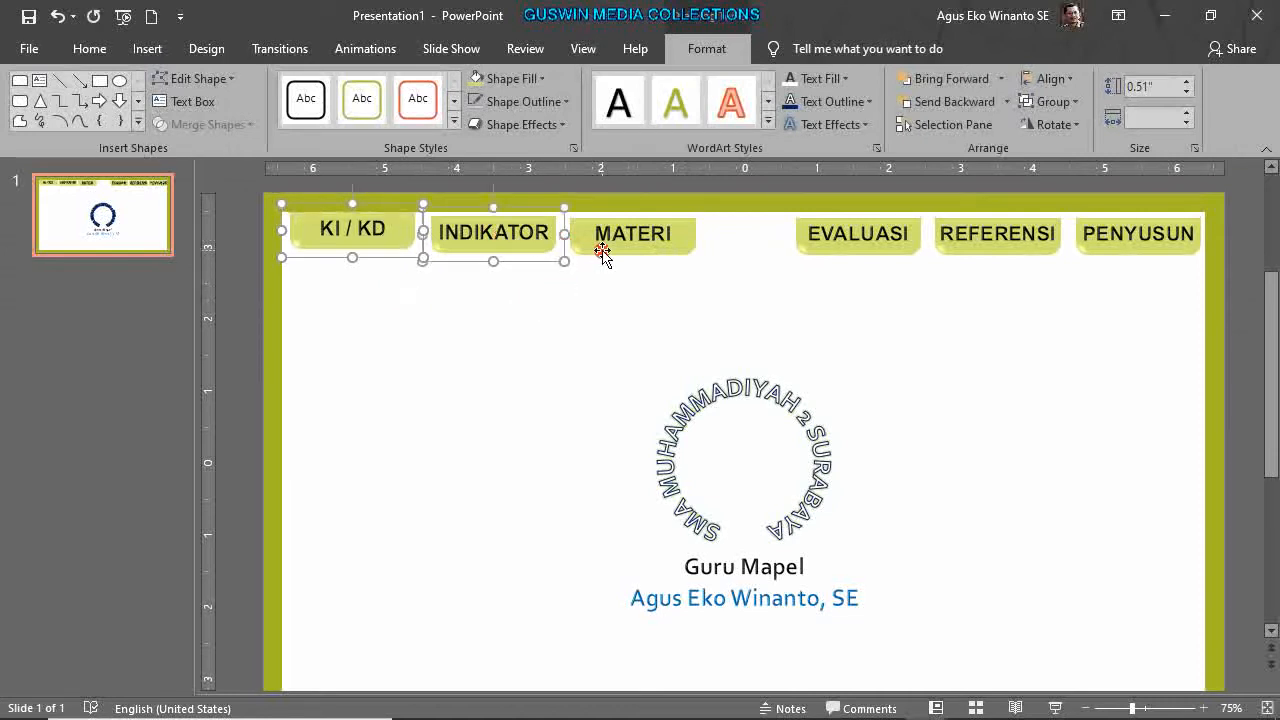
{"action": "left_click", "coordinate": [603, 253], "text": "shift"}
{"action": "key", "text": "ctrl+Up"}
{"action": "key", "text": "ctrl+Up"}
{"action": "key", "text": "ctrl+Up"}
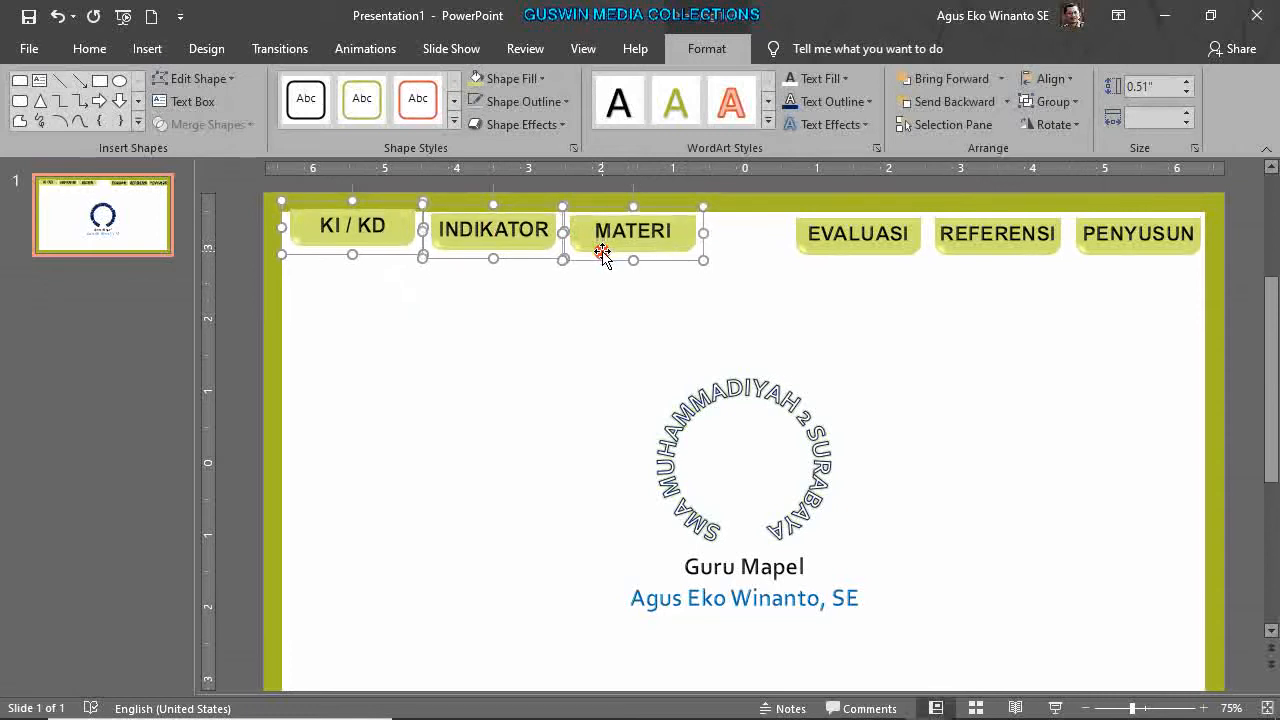
{"action": "key", "text": "ctrl+Down"}
{"action": "key", "text": "ctrl+Down"}
{"action": "key", "text": "ctrl+Down"}
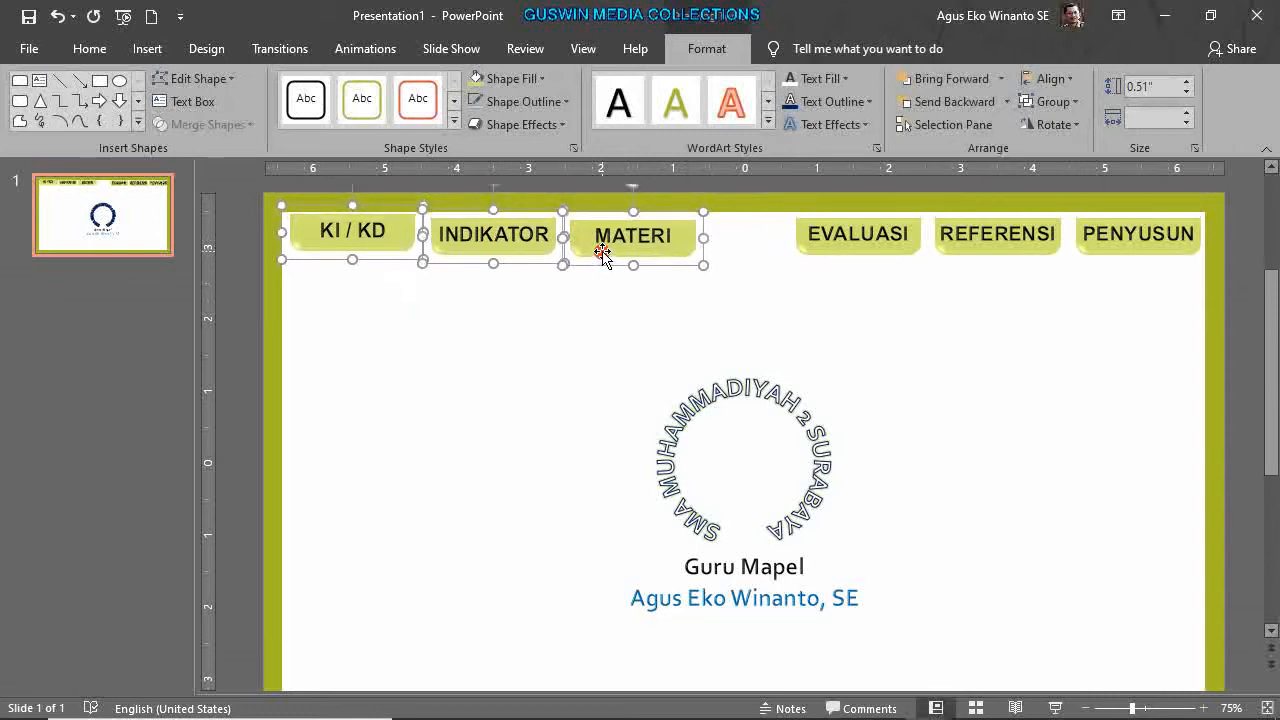
{"action": "left_click", "coordinate": [580, 309]}
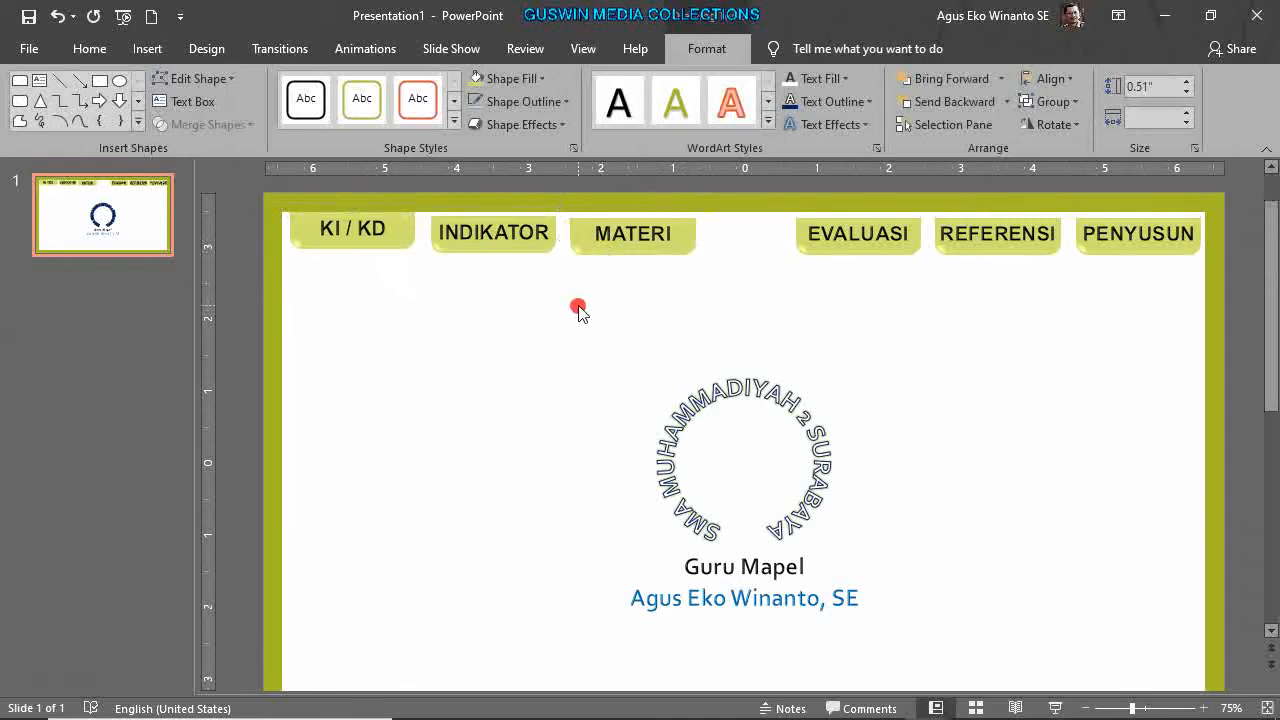
Nudge INDIKATOR, MATERI, EVALUASI, REFERENSI and PENYUSUN up to line up with KI / KD.
{"action": "left_click", "coordinate": [538, 251]}
{"action": "key", "text": "ctrl+Up"}
{"action": "key", "text": "ctrl+Up"}
{"action": "key", "text": "ctrl+Up"}
{"action": "key", "text": "ctrl+Up"}
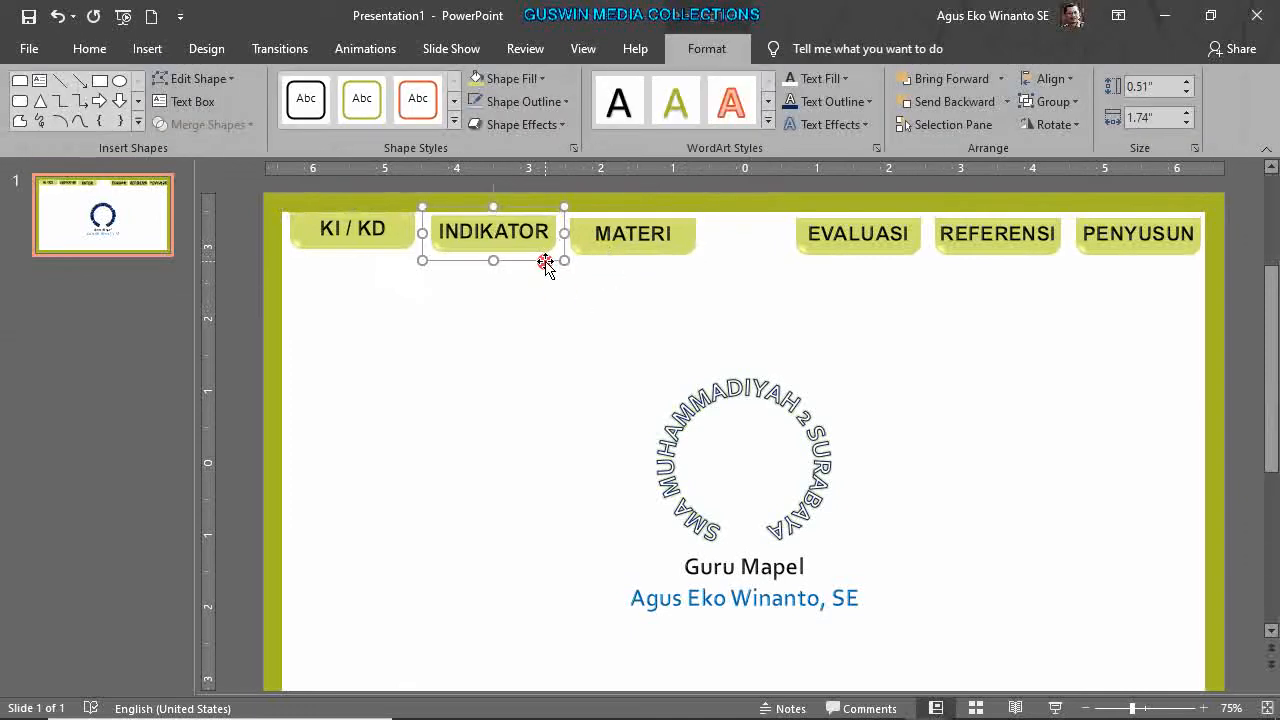
{"action": "left_click", "coordinate": [602, 252]}
{"action": "key", "text": "ctrl+Up"}
{"action": "key", "text": "ctrl+Up"}
{"action": "key", "text": "ctrl+Up"}
{"action": "key", "text": "ctrl+Up"}
{"action": "key", "text": "ctrl+Up"}
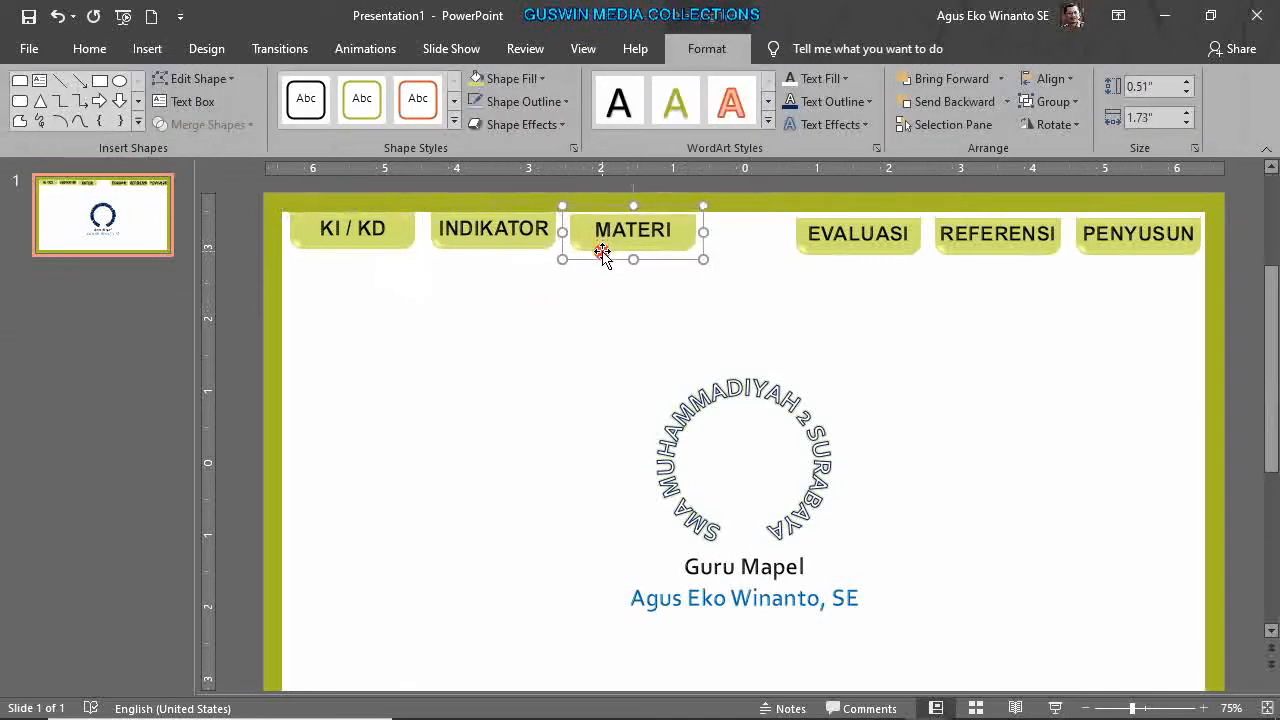
{"action": "left_click", "coordinate": [855, 255]}
{"action": "key", "text": "ctrl+Up"}
{"action": "key", "text": "ctrl+Up"}
{"action": "key", "text": "ctrl+Up"}
{"action": "key", "text": "ctrl+Up"}
{"action": "key", "text": "ctrl+Up"}
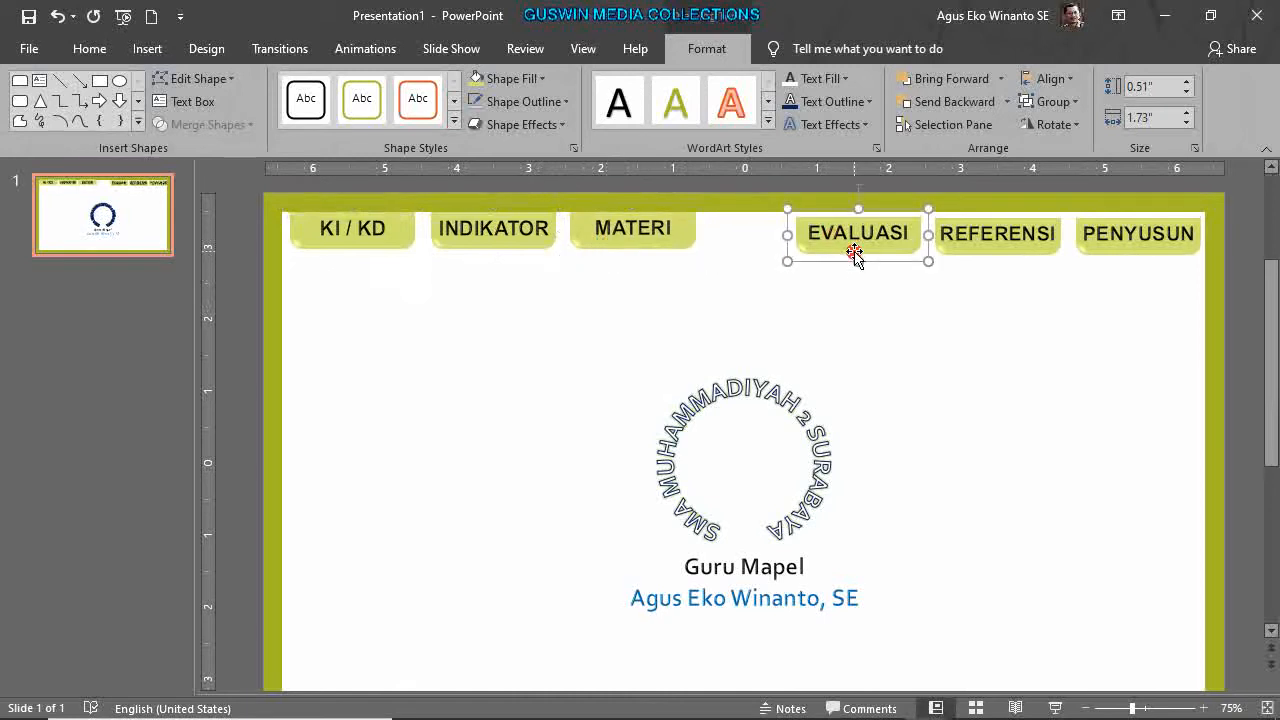
{"action": "left_click", "coordinate": [985, 255]}
{"action": "key", "text": "ctrl+Up"}
{"action": "key", "text": "ctrl+Up"}
{"action": "key", "text": "ctrl+Up"}
{"action": "key", "text": "ctrl+Up"}
{"action": "key", "text": "ctrl+Up"}
{"action": "left_click", "coordinate": [1124, 262]}
{"action": "key", "text": "ctrl+Up"}
{"action": "key", "text": "ctrl+Up"}
{"action": "key", "text": "ctrl+Up"}
{"action": "key", "text": "ctrl+Up"}
{"action": "key", "text": "ctrl+Up"}
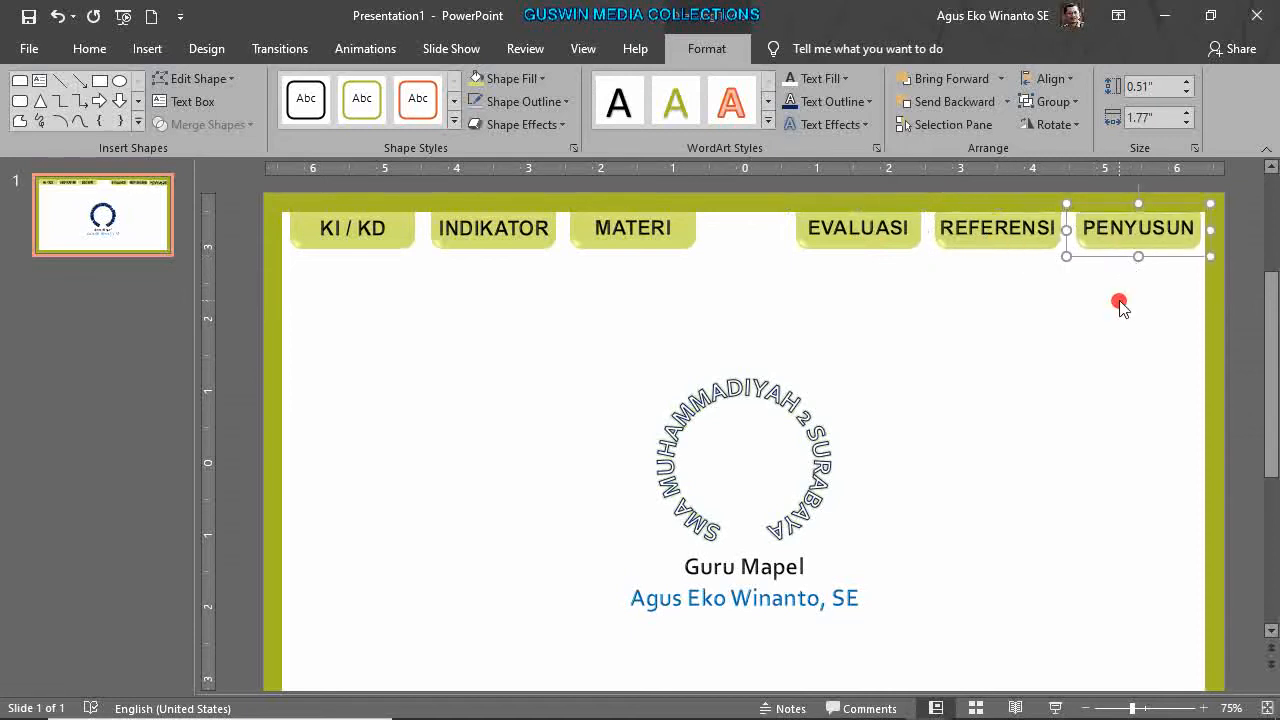
{"action": "left_click", "coordinate": [1120, 304]}
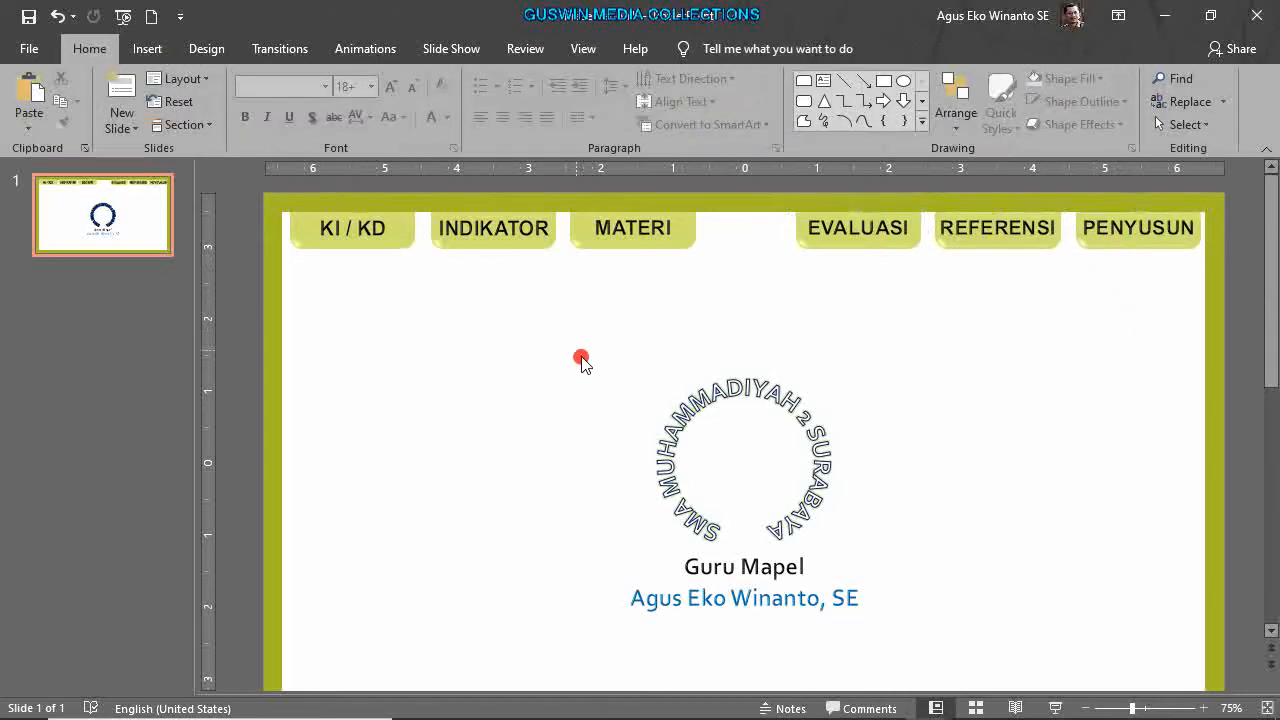
Zoom out, select all six tab buttons and drag them just above the slide's top edge.
{"action": "scroll", "coordinate": [593, 359], "scroll_direction": "down", "scroll_amount": 1}
{"action": "scroll", "coordinate": [646, 369], "scroll_direction": "up", "scroll_amount": 2}
{"action": "scroll", "coordinate": [646, 369], "scroll_direction": "down", "scroll_amount": 1}
{"action": "scroll", "coordinate": [646, 369], "scroll_direction": "down", "scroll_amount": 3}
{"action": "scroll", "coordinate": [646, 369], "scroll_direction": "up", "scroll_amount": 2}
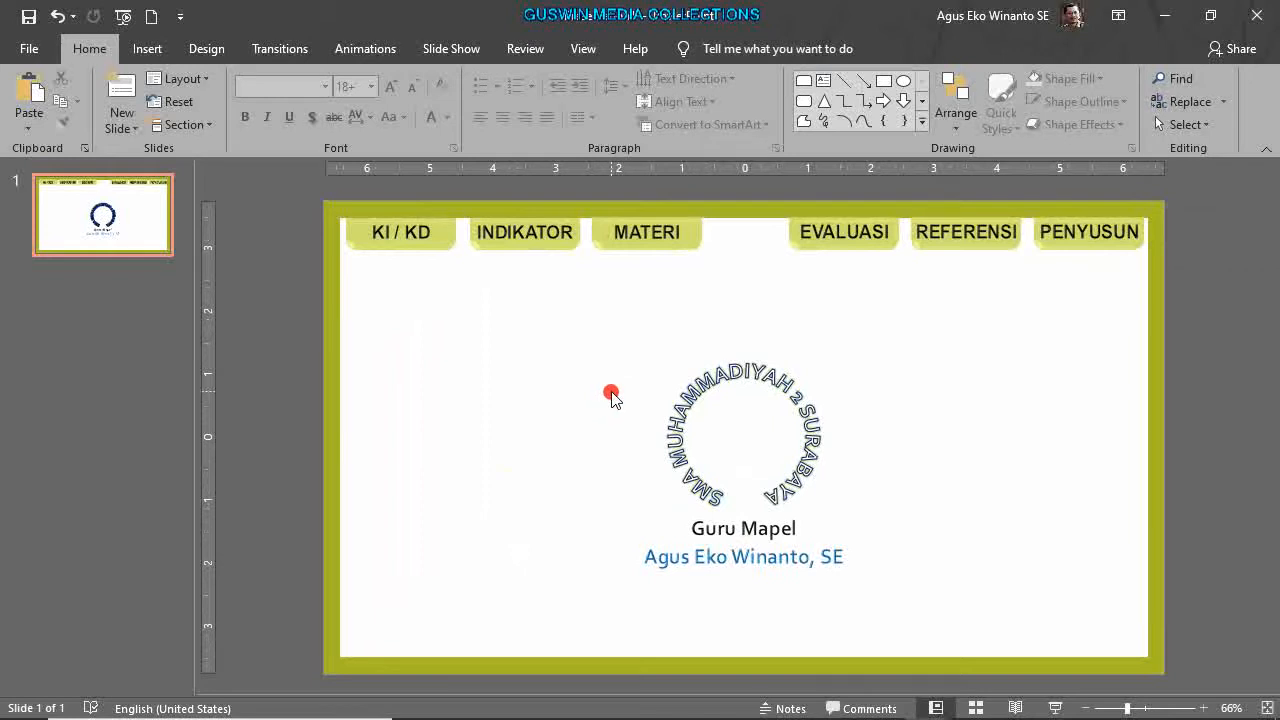
{"action": "scroll", "coordinate": [658, 381], "scroll_direction": "down", "scroll_amount": 1}
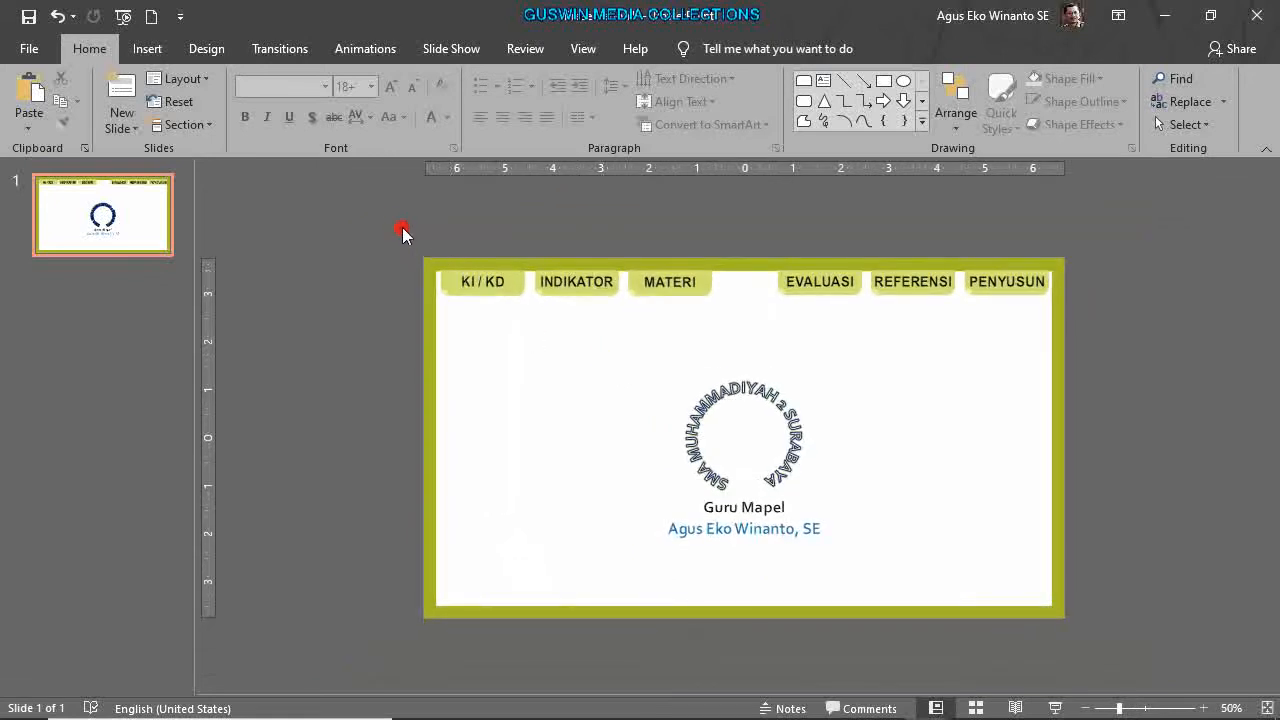
{"action": "left_click_drag", "start_coordinate": [365, 201], "coordinate": [1083, 390]}
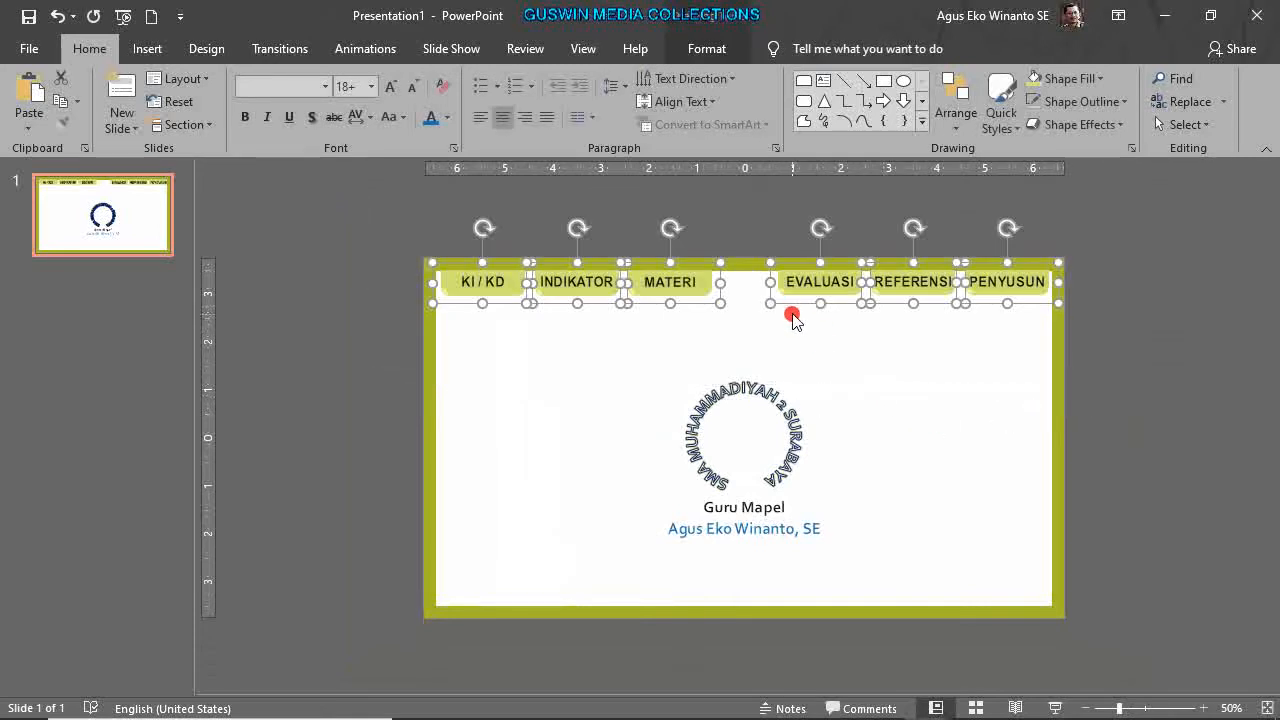
{"action": "left_click_drag", "start_coordinate": [796, 306], "coordinate": [800, 220]}
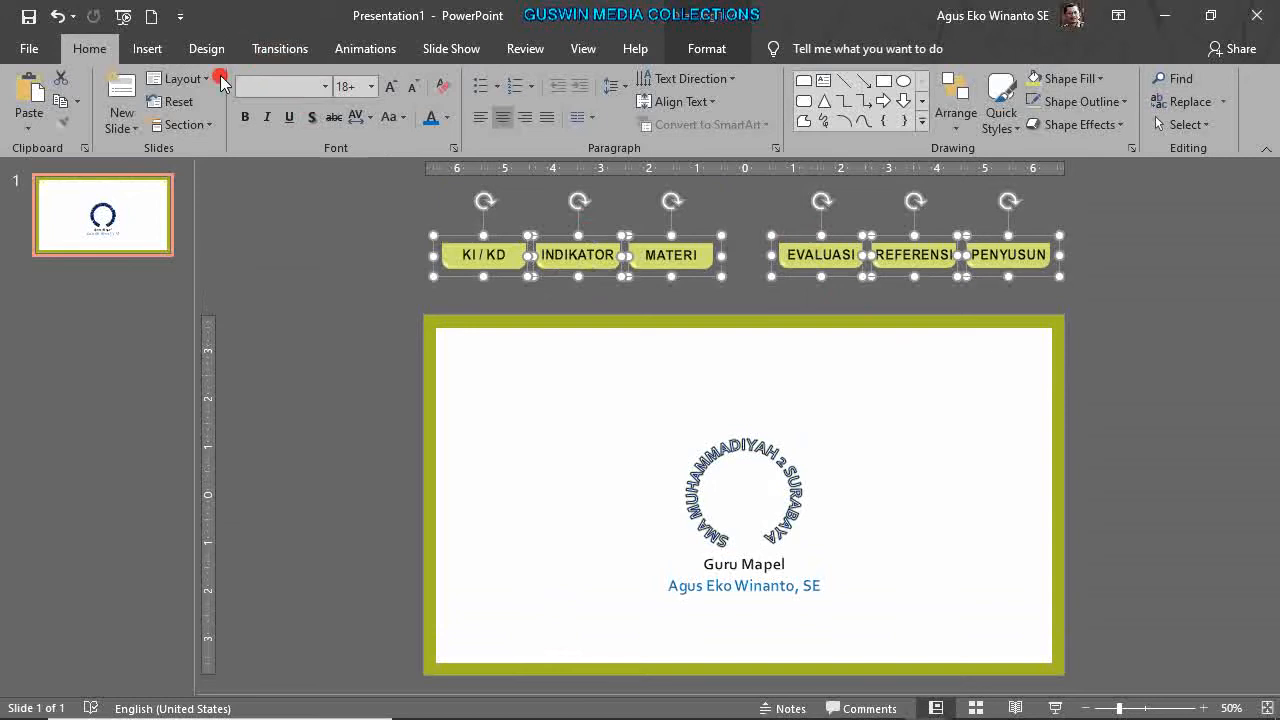
Open the Add Motion Path dialog through More Motion Paths in Add Animation.
{"action": "left_click", "coordinate": [342, 49]}
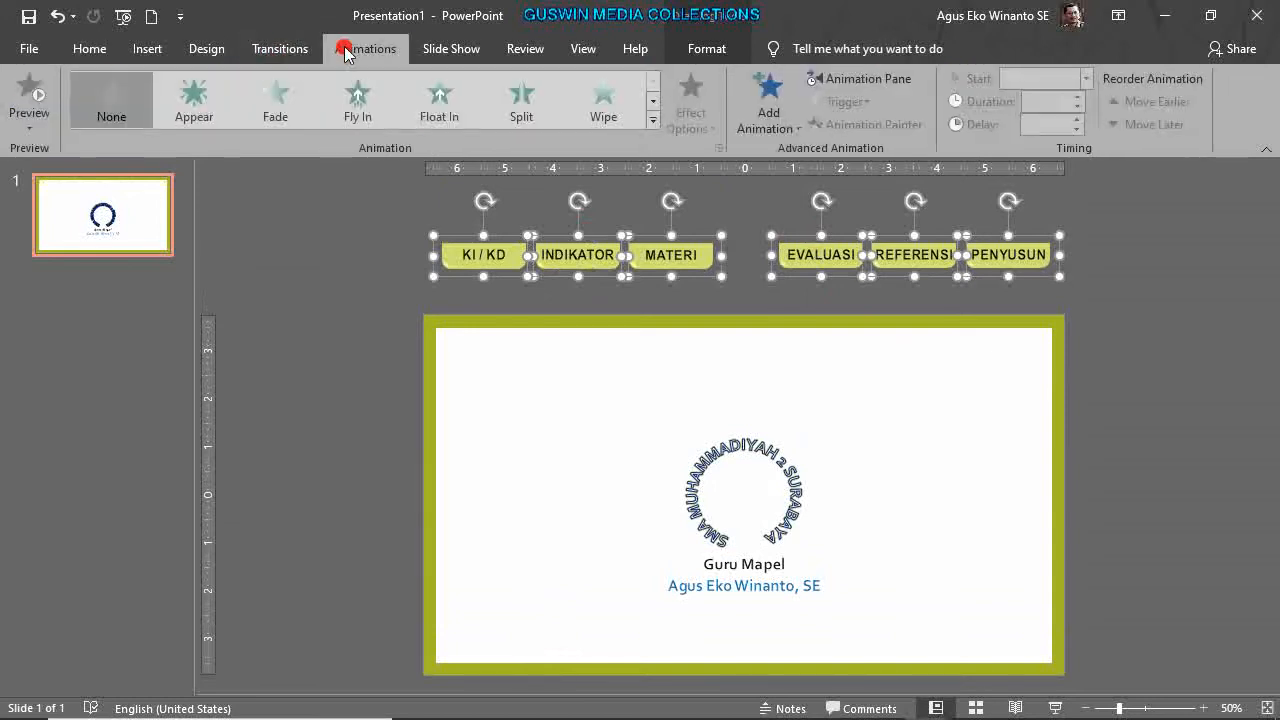
{"action": "left_click", "coordinate": [780, 112]}
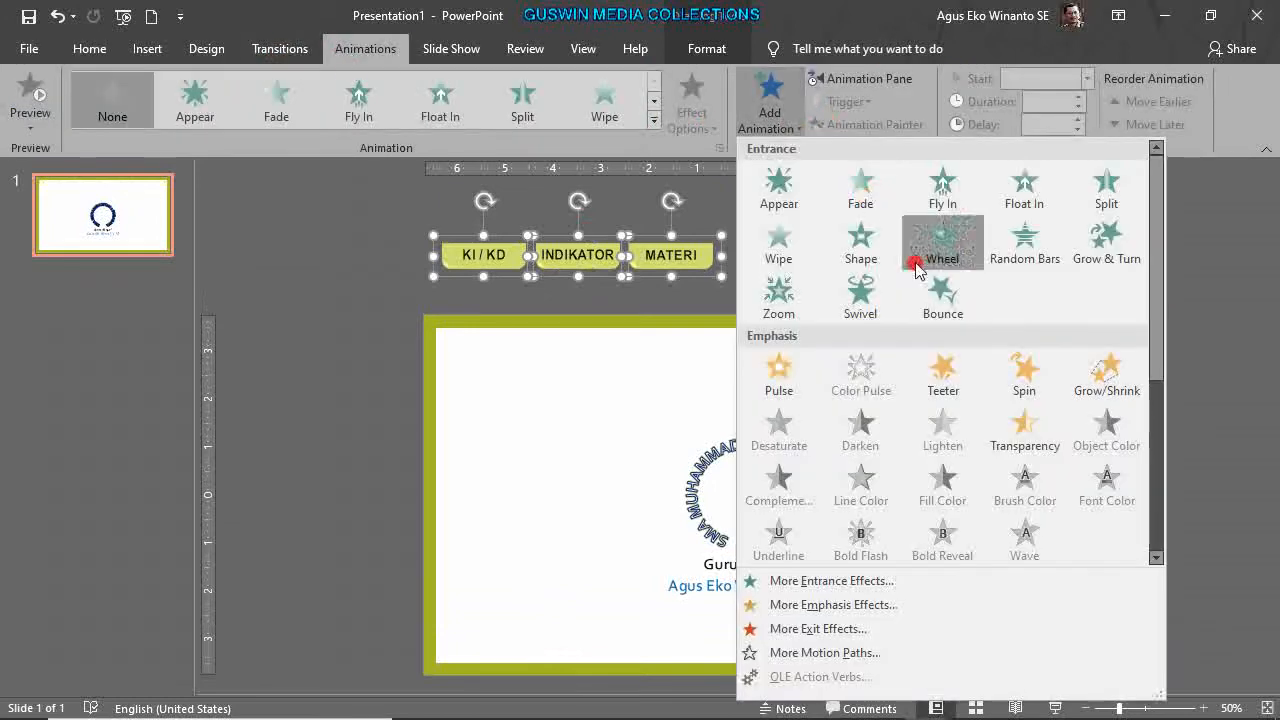
{"action": "scroll", "coordinate": [978, 445], "scroll_direction": "down", "scroll_amount": 3}
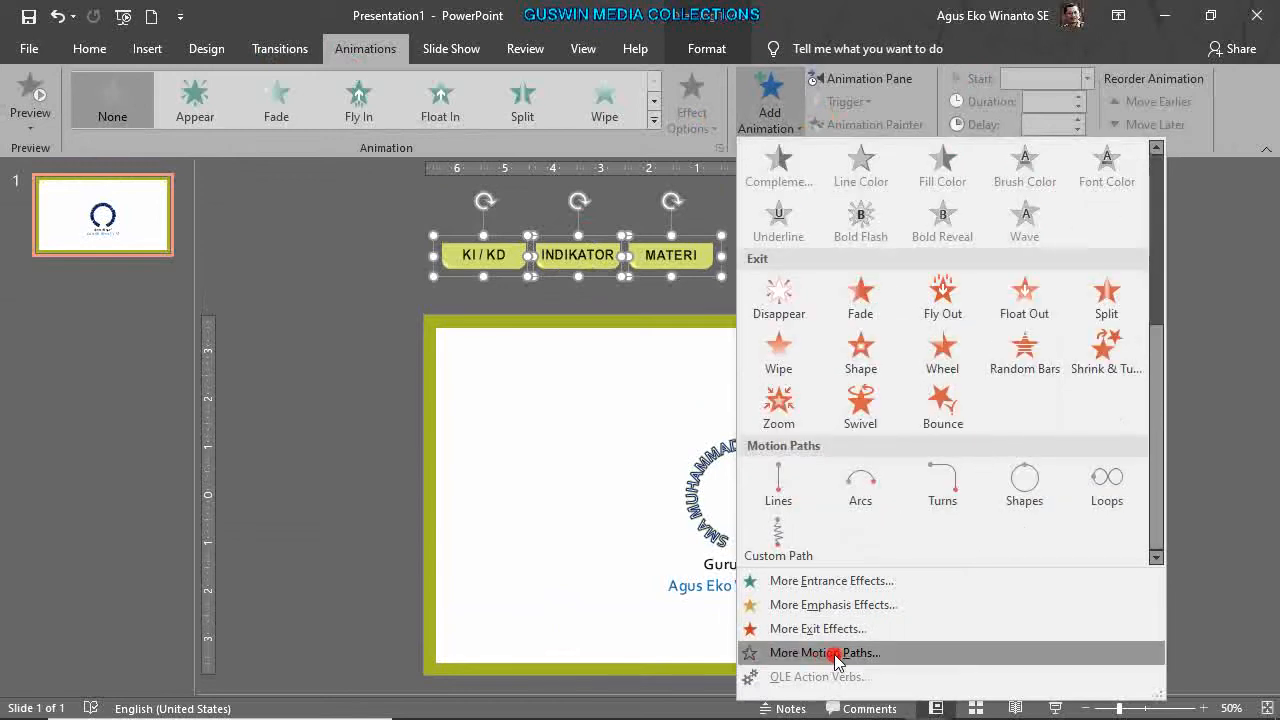
{"action": "scroll", "coordinate": [945, 300], "scroll_direction": "up", "scroll_amount": 3}
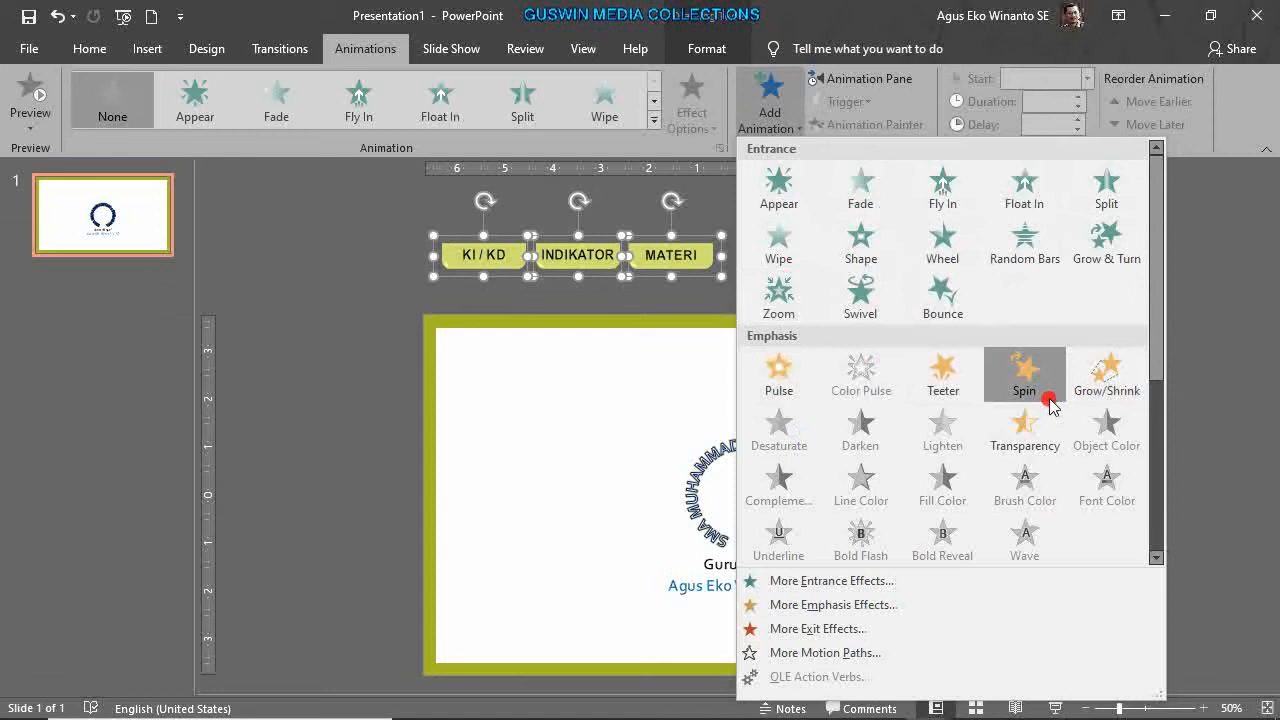
{"action": "scroll", "coordinate": [1015, 402], "scroll_direction": "down", "scroll_amount": 3}
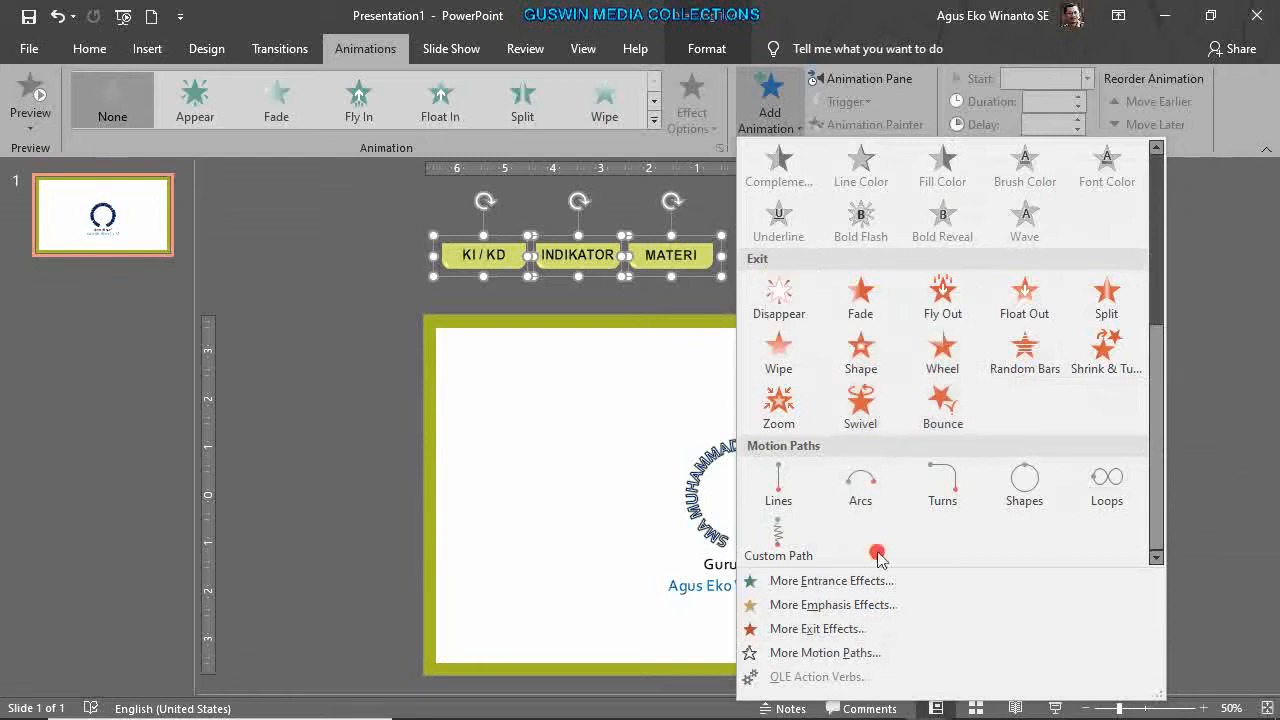
{"action": "left_click", "coordinate": [866, 652]}
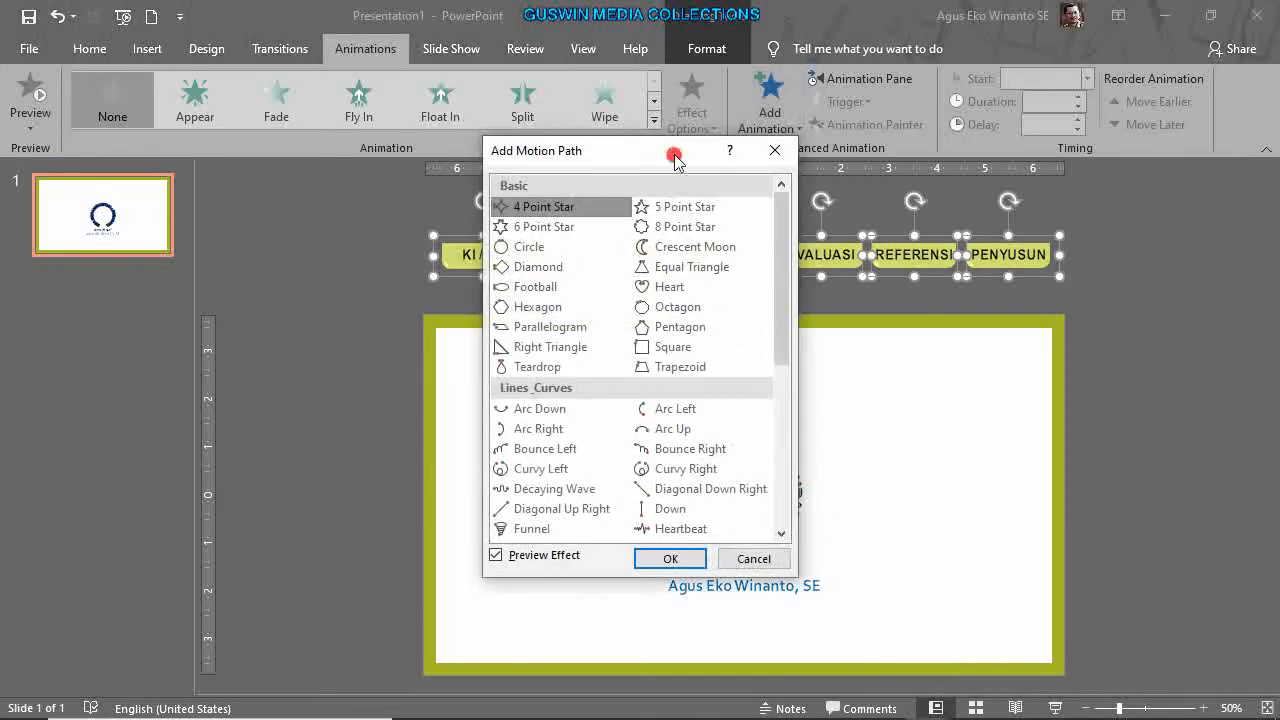
Apply the Down motion path to the six tabs and nudge the path ends up two steps.
{"action": "left_click_drag", "start_coordinate": [666, 155], "coordinate": [1111, 126]}
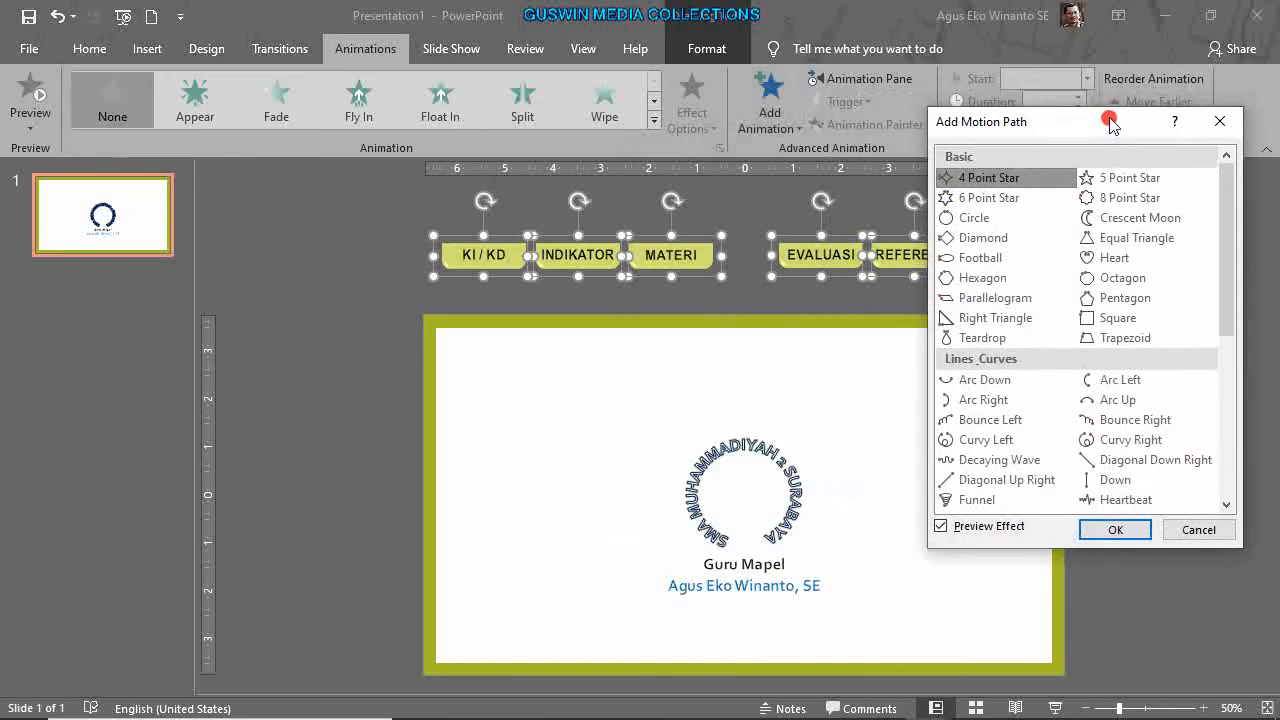
{"action": "left_click", "coordinate": [1118, 482]}
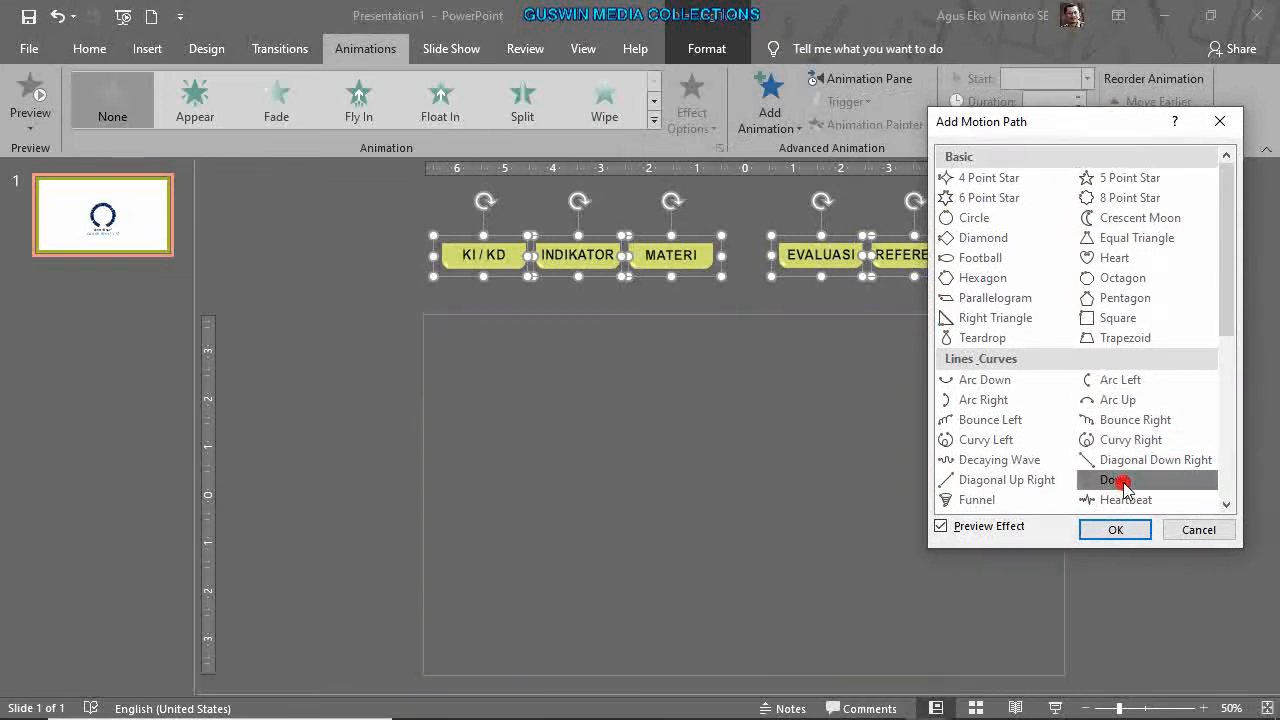
{"action": "left_click", "coordinate": [1127, 527]}
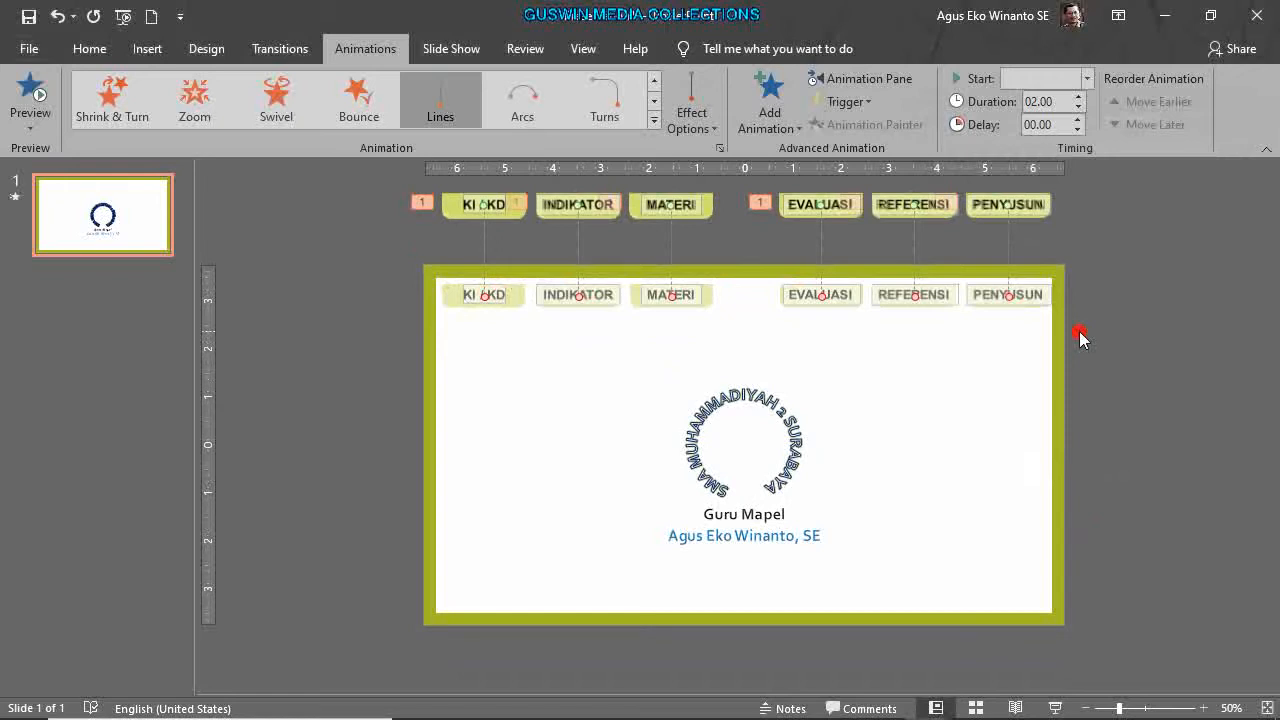
{"action": "key", "text": "Up"}
{"action": "key", "text": "Up"}
{"action": "key", "text": "Up"}
{"action": "key", "text": "Up"}
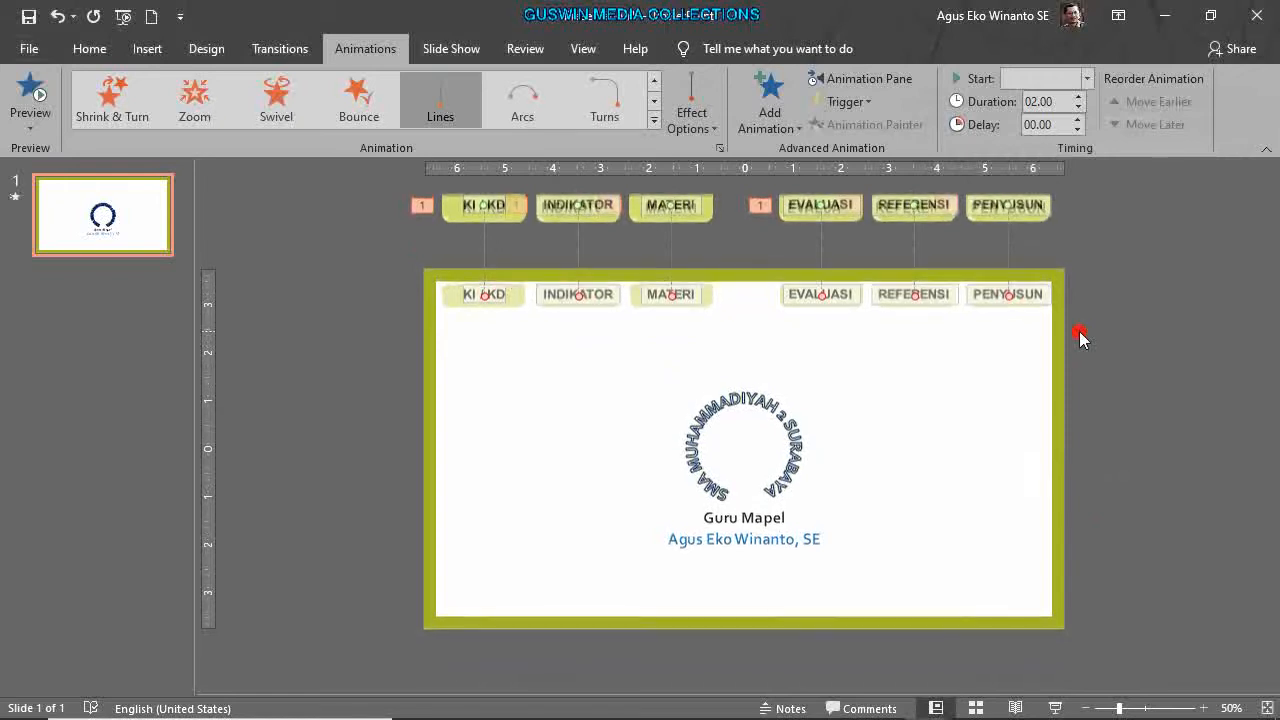
{"action": "key", "text": "Up"}
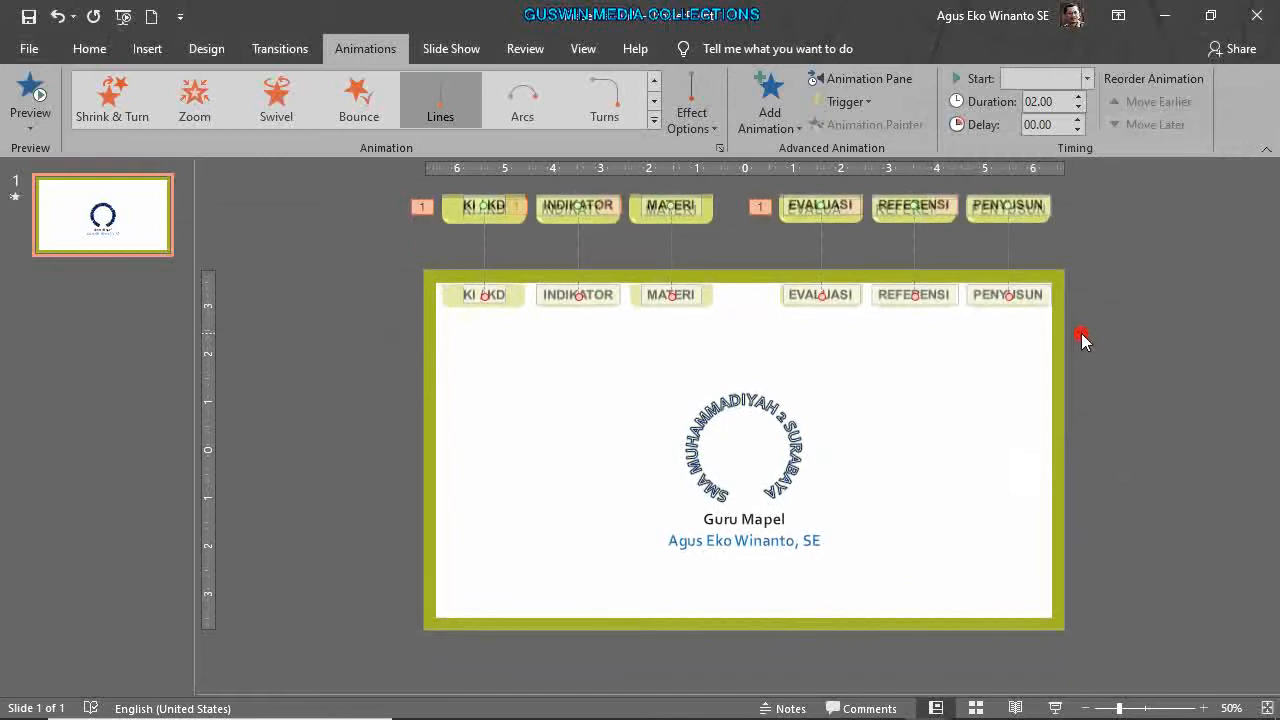
{"action": "left_click", "coordinate": [1080, 364]}
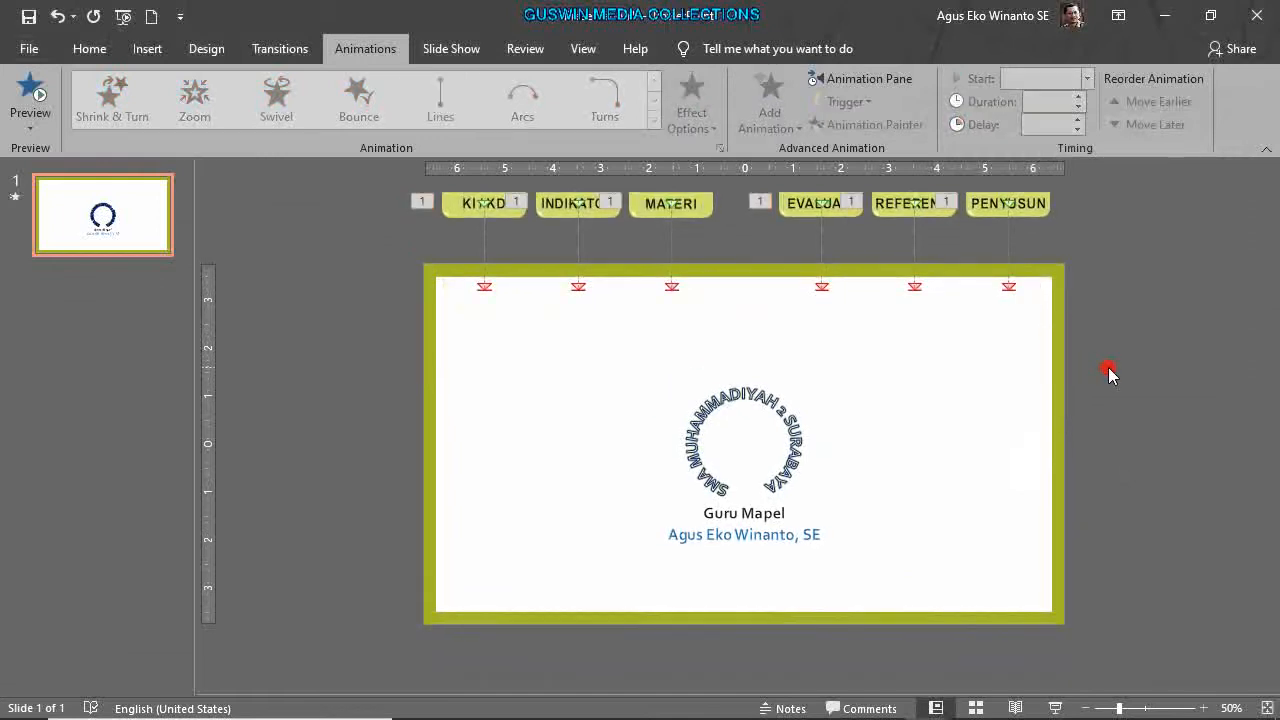
Fill the six tab buttons with Light Green shape fill.
{"action": "scroll", "coordinate": [1119, 365], "scroll_direction": "down", "scroll_amount": 2}
{"action": "left_click_drag", "start_coordinate": [465, 197], "coordinate": [1009, 314]}
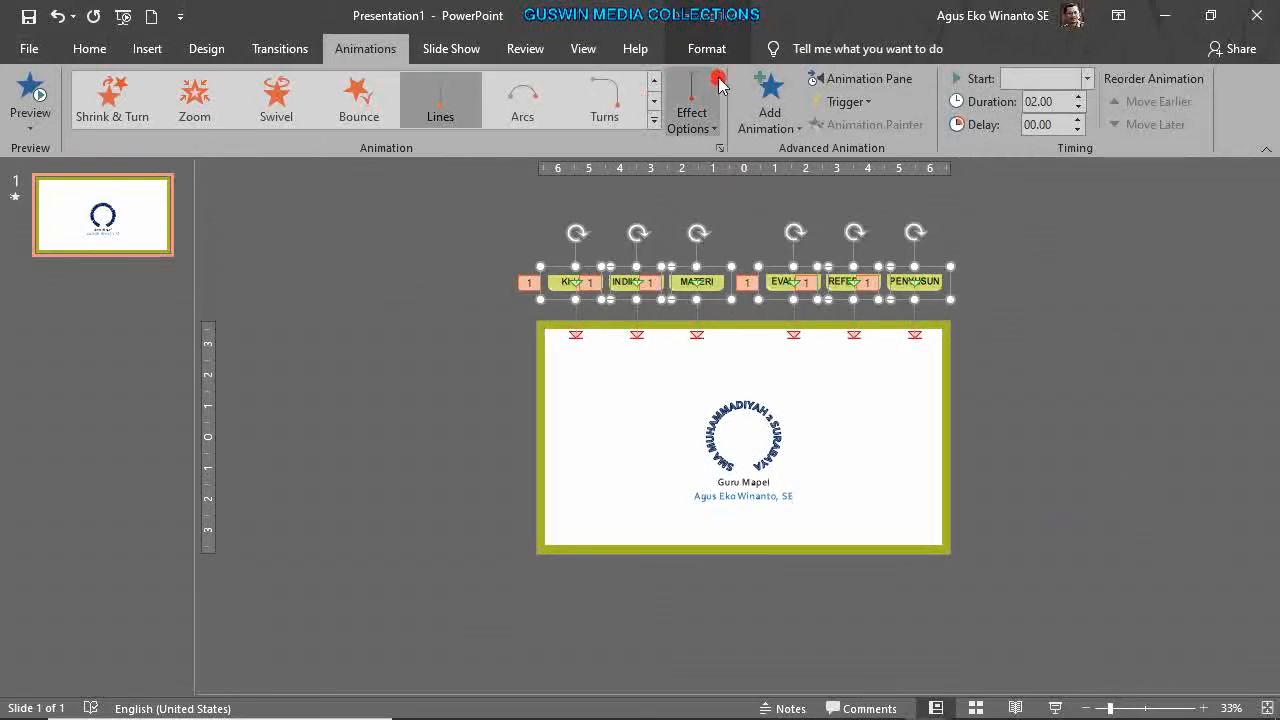
{"action": "left_click", "coordinate": [706, 48]}
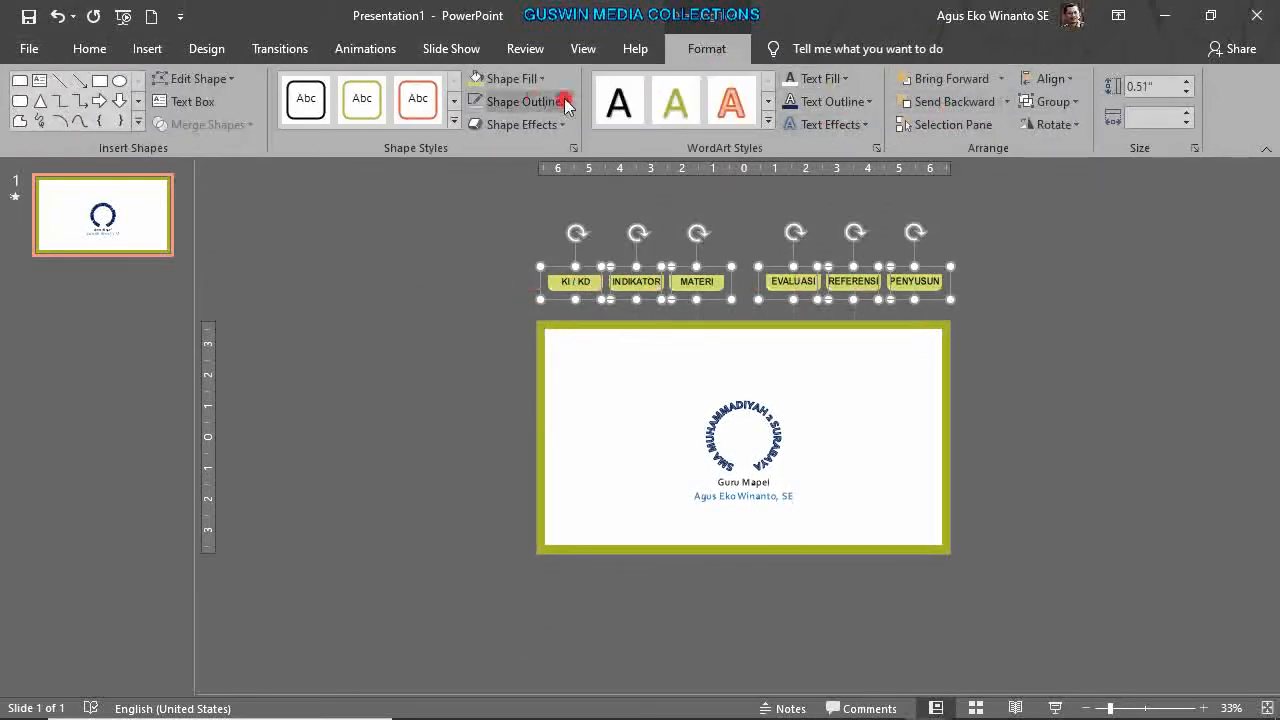
{"action": "left_click", "coordinate": [541, 78]}
{"action": "left_click", "coordinate": [543, 234]}
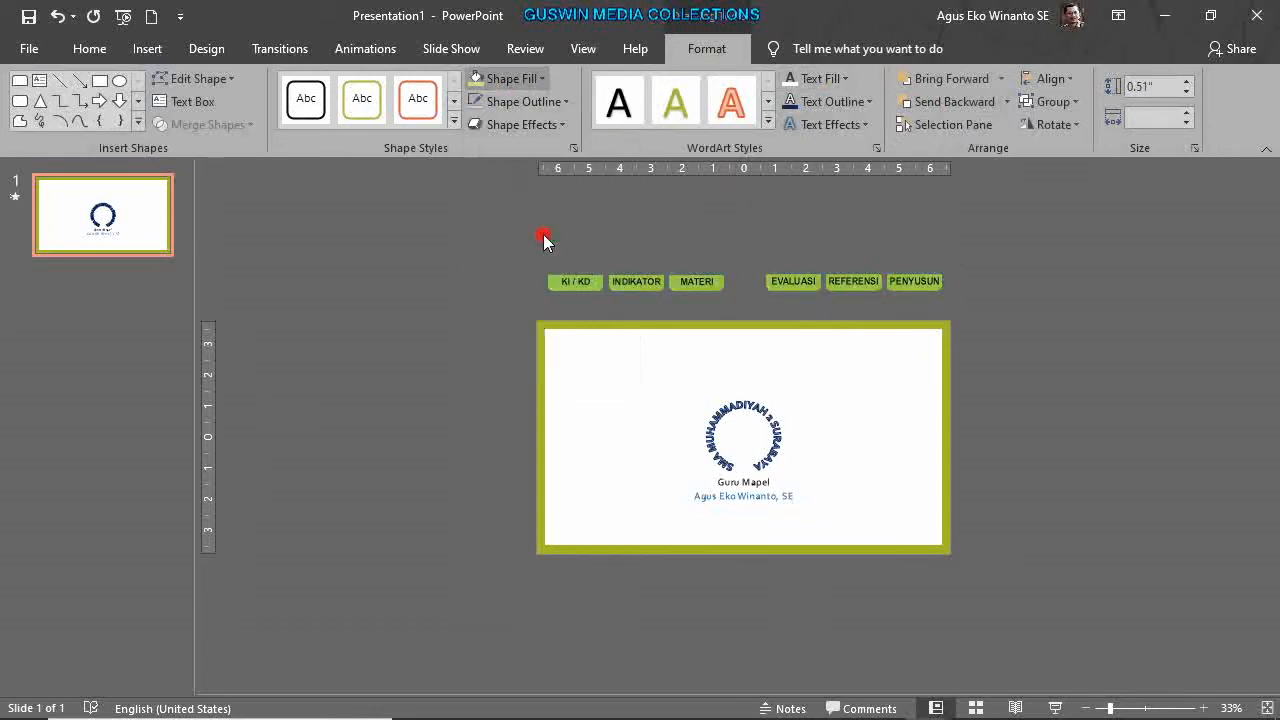
{"action": "left_click", "coordinate": [1021, 388]}
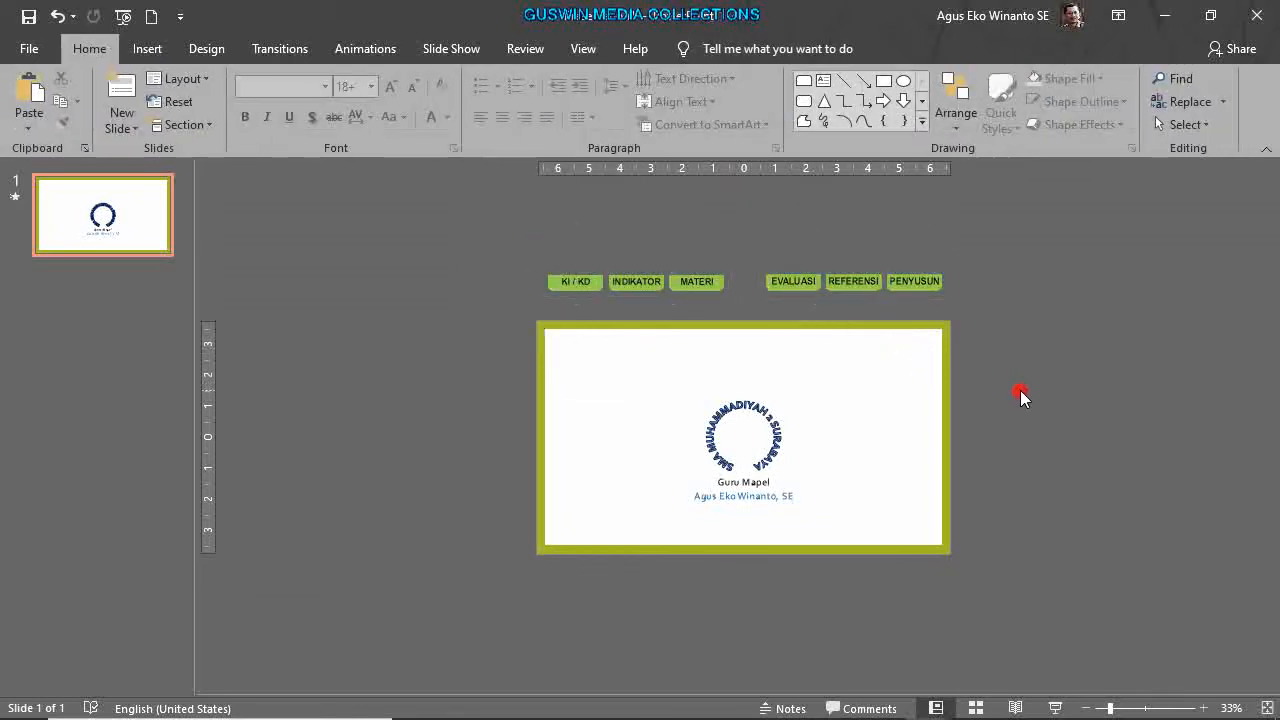
Open the Animation Pane on the Animations tab.
{"action": "left_click", "coordinate": [884, 127]}
{"action": "left_click", "coordinate": [360, 47]}
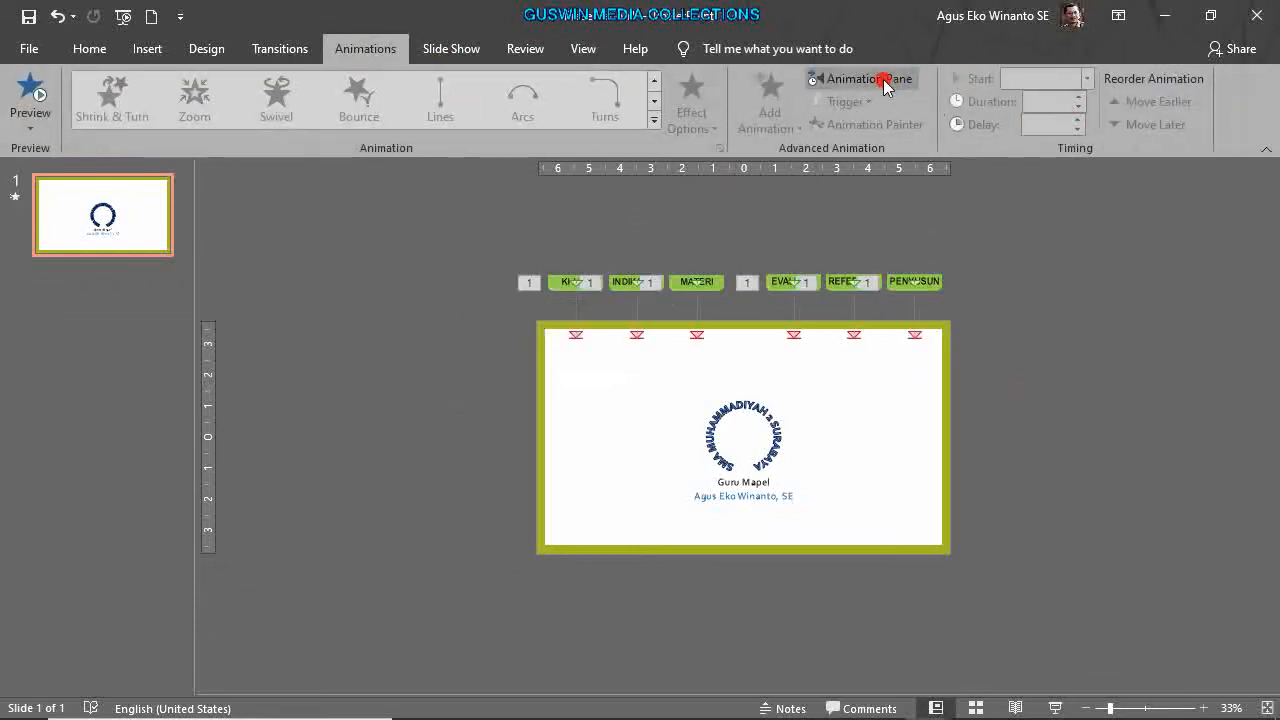
{"action": "left_click", "coordinate": [883, 79]}
Narrow the Animation Pane and preview all slide animations with Play All.
{"action": "left_click_drag", "start_coordinate": [1098, 390], "coordinate": [1152, 391]}
{"action": "scroll", "coordinate": [990, 420], "scroll_direction": "up", "scroll_amount": 4}
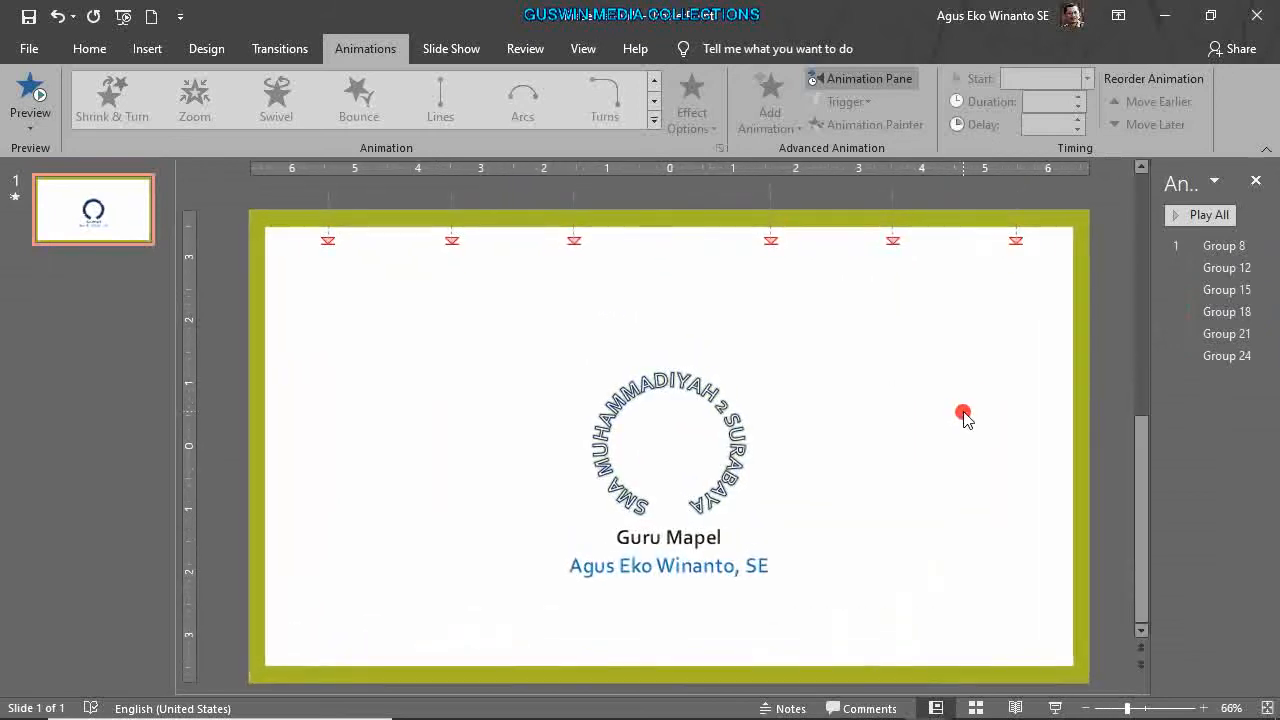
{"action": "left_click", "coordinate": [1196, 216]}
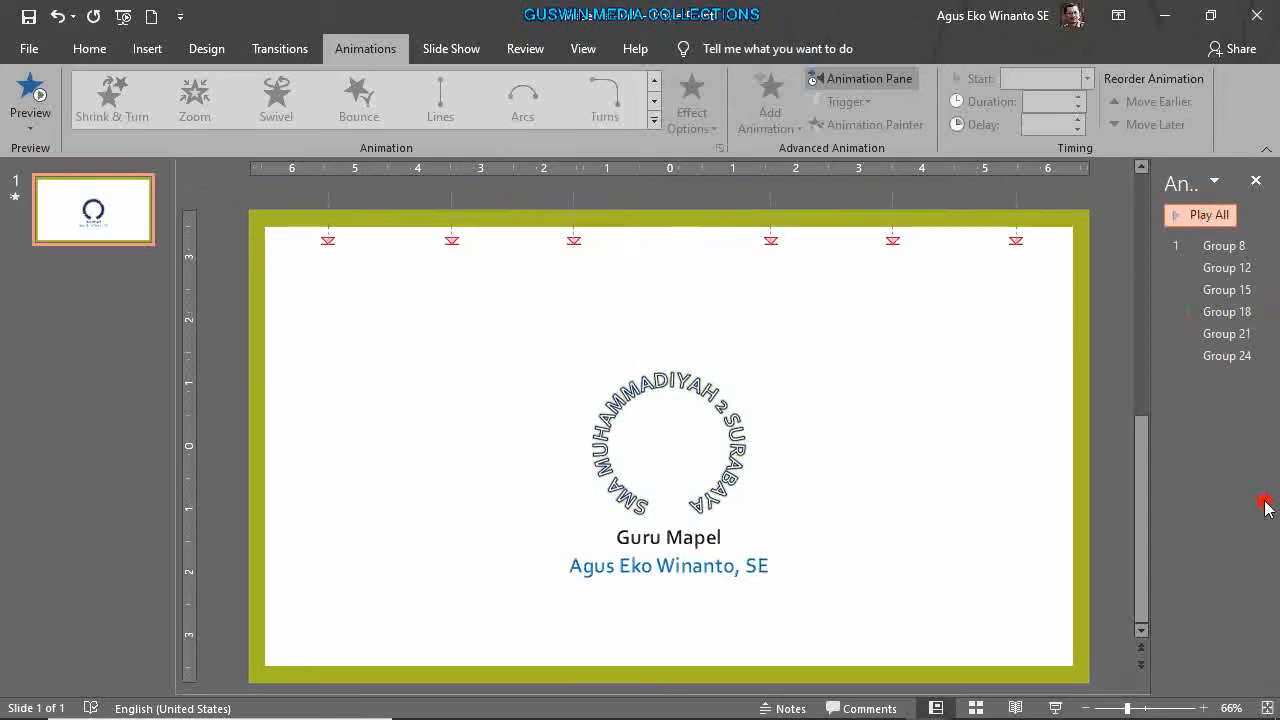
Select the Group 8 to Group 24 animations and open their Timing settings.
{"action": "left_click", "coordinate": [1222, 246]}
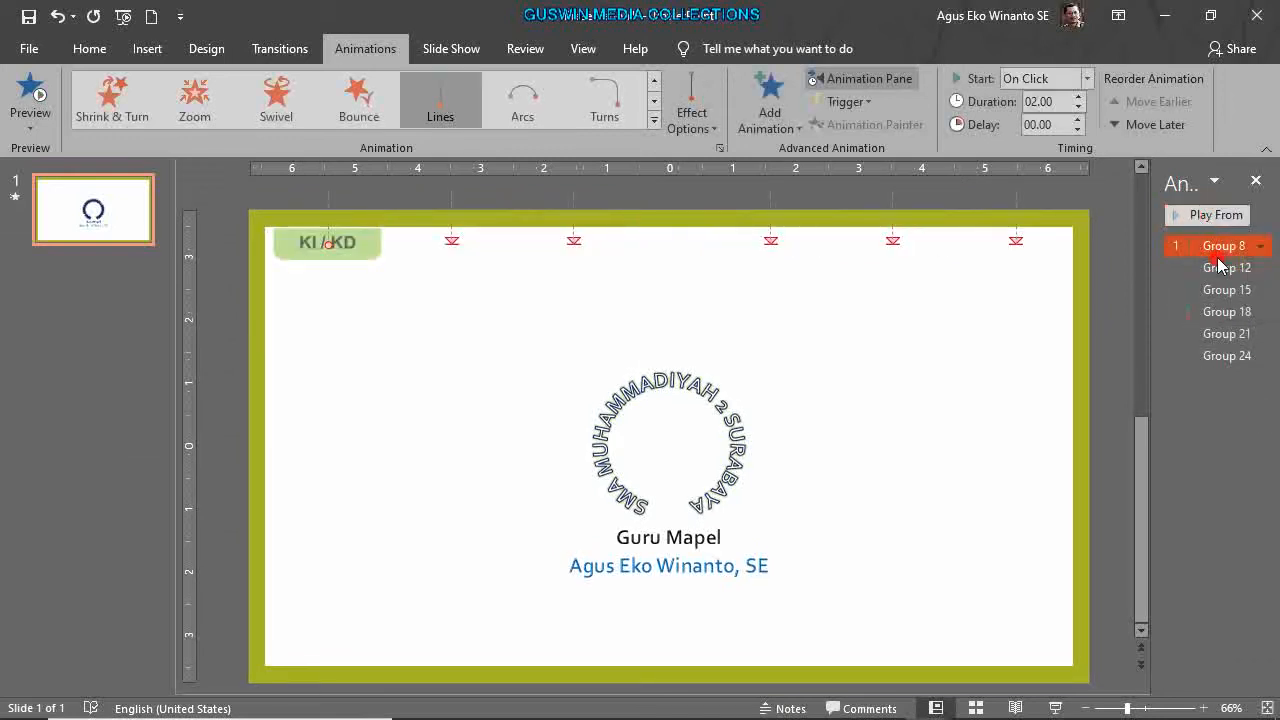
{"action": "left_click", "coordinate": [1222, 268], "text": "shift"}
{"action": "key", "text": "shift+Down"}
{"action": "key", "text": "shift+Down"}
{"action": "key", "text": "shift+Down"}
{"action": "key", "text": "shift+Down"}
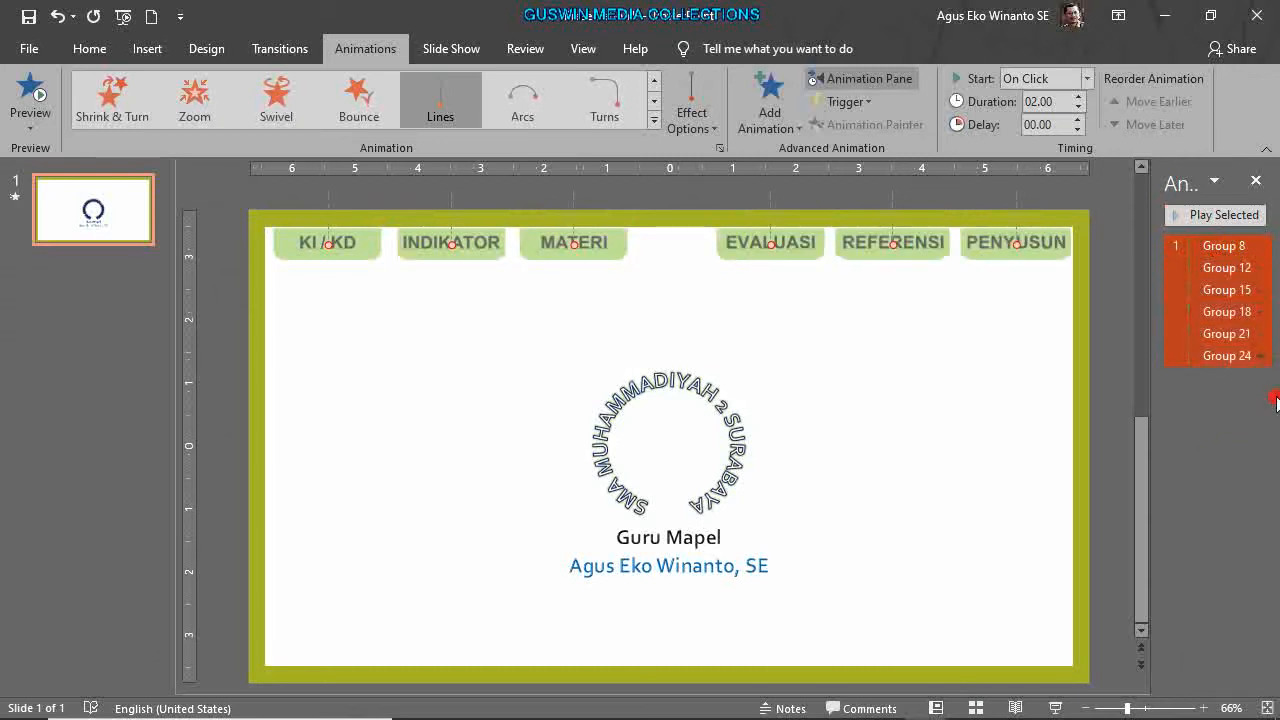
{"action": "left_click", "coordinate": [1260, 356]}
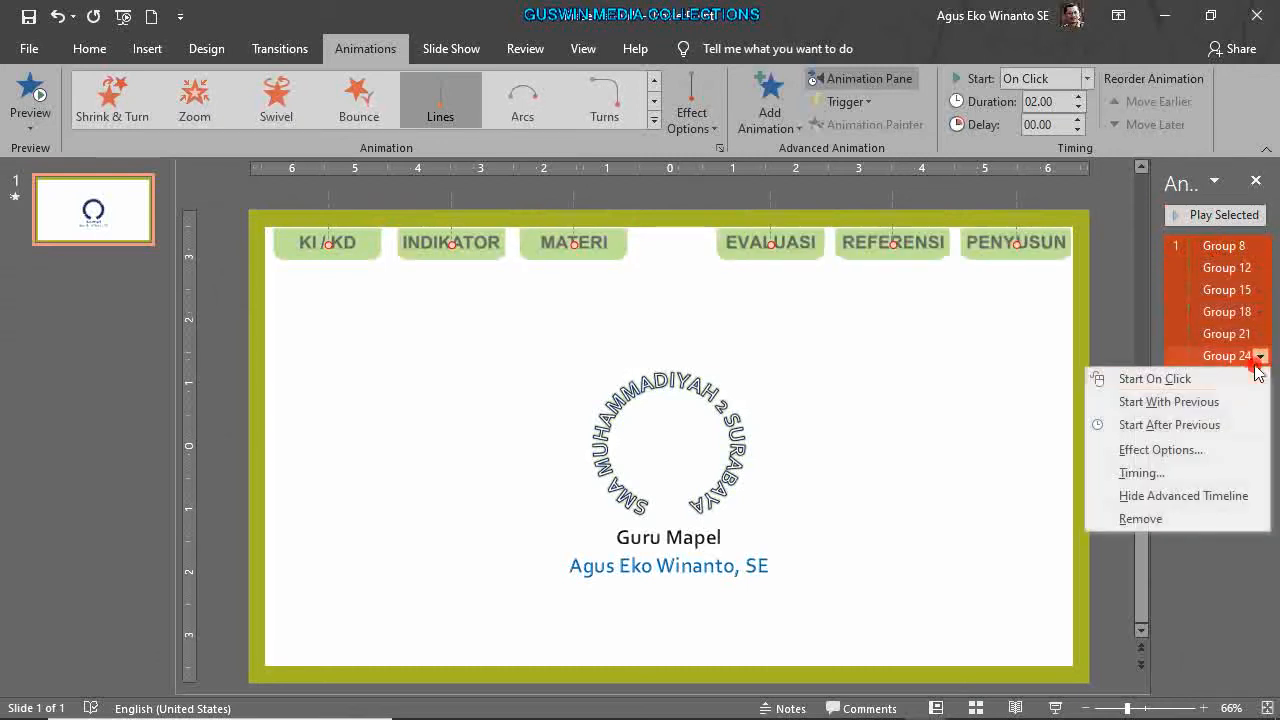
{"action": "left_click", "coordinate": [1173, 473]}
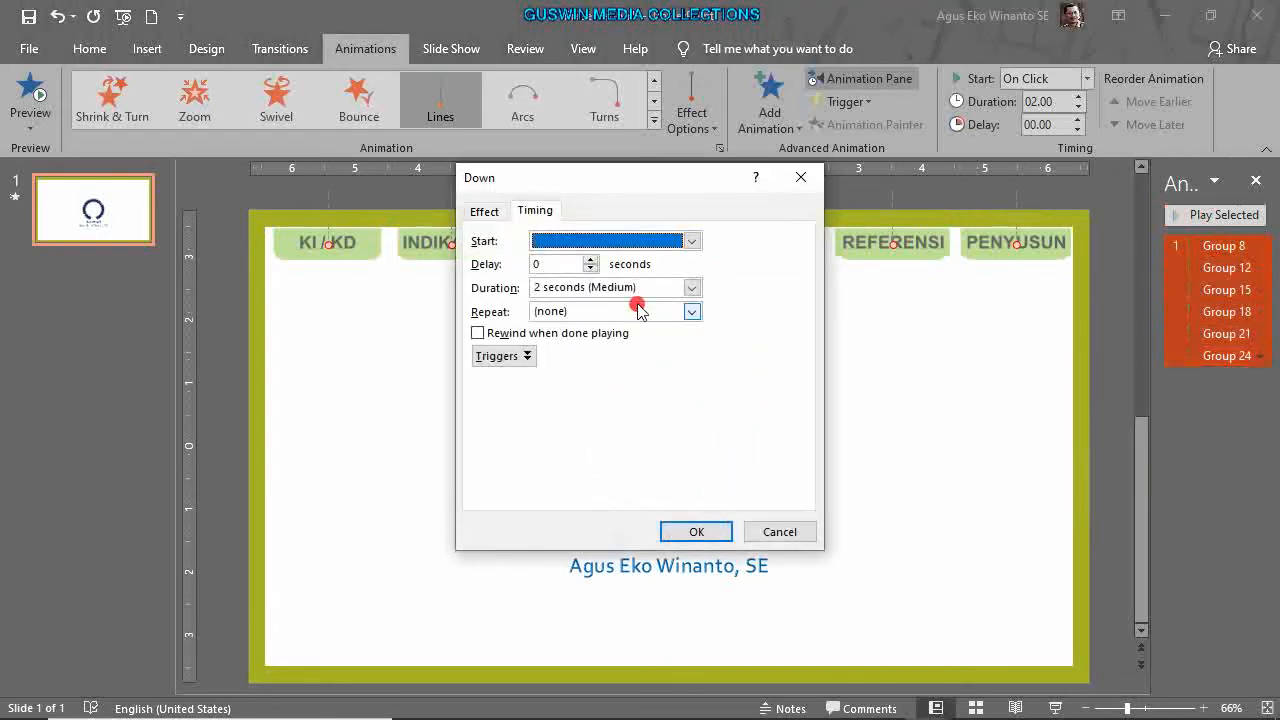
Set Smooth start and Smooth end of the six Down animations to 0 sec.
{"action": "left_click", "coordinate": [484, 212]}
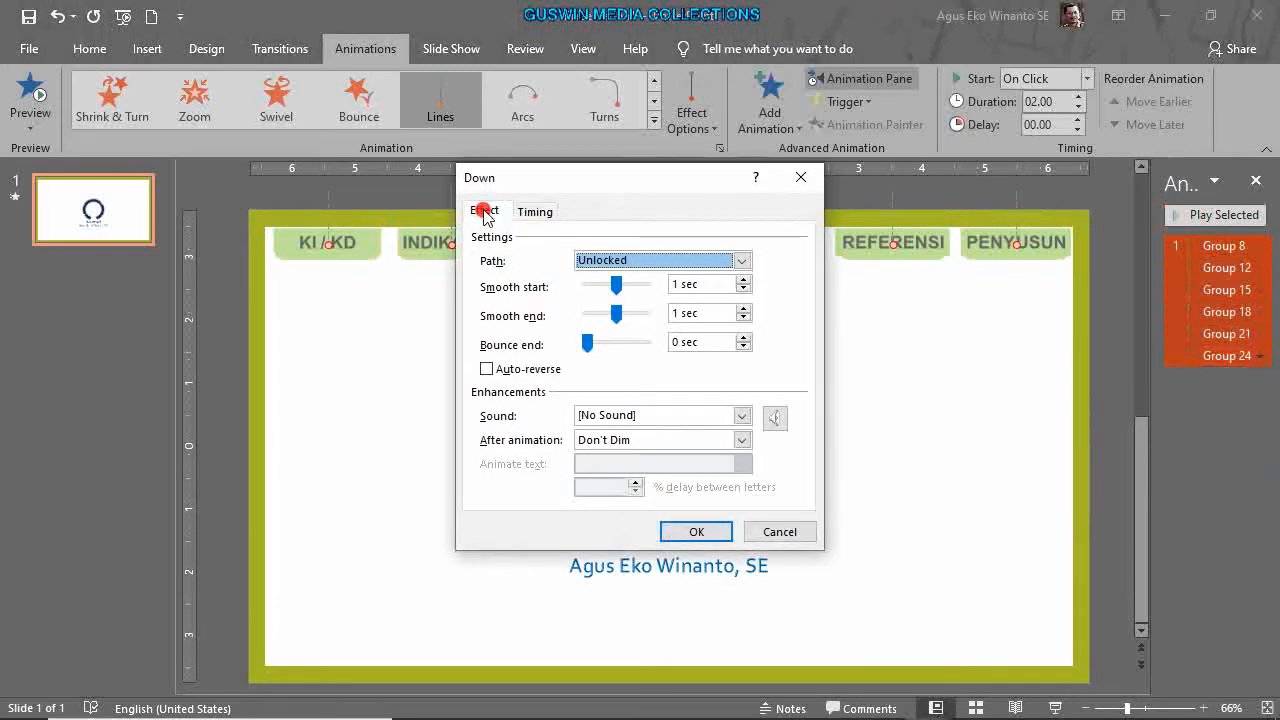
{"action": "left_click_drag", "start_coordinate": [616, 286], "coordinate": [563, 287]}
{"action": "left_click", "coordinate": [623, 319]}
{"action": "left_click_drag", "start_coordinate": [595, 327], "coordinate": [553, 322]}
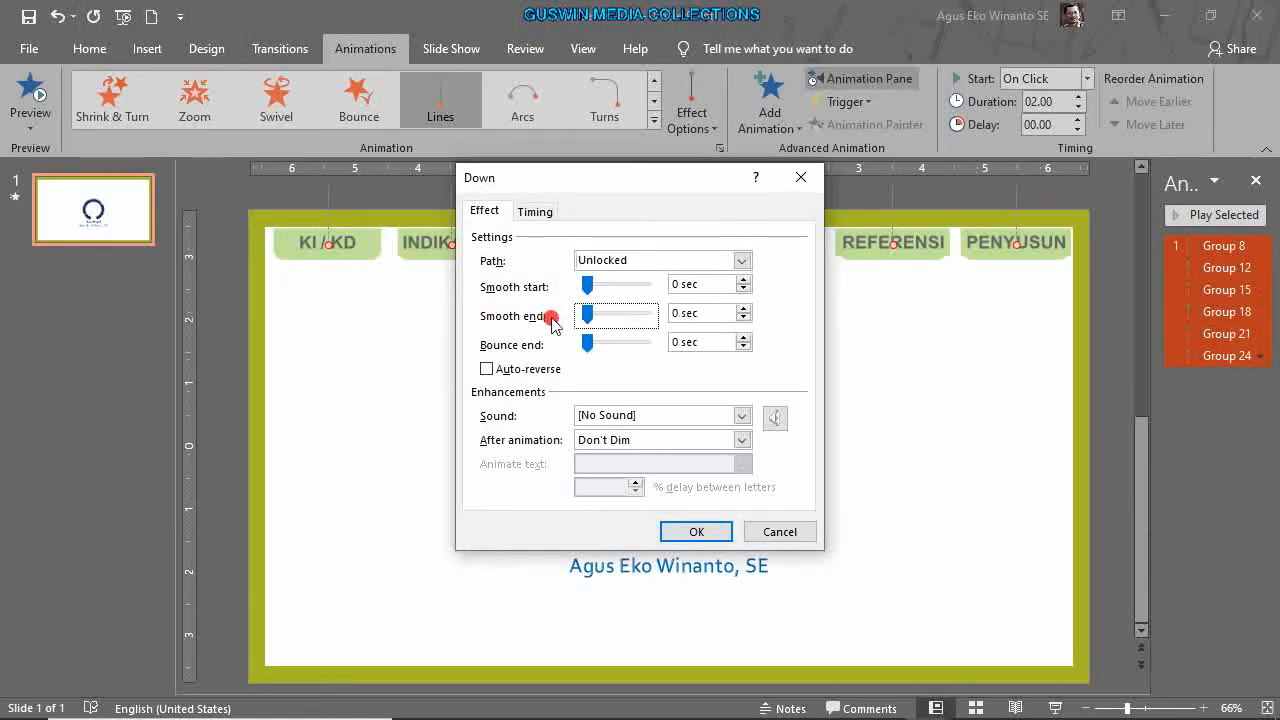
{"action": "left_click", "coordinate": [724, 533]}
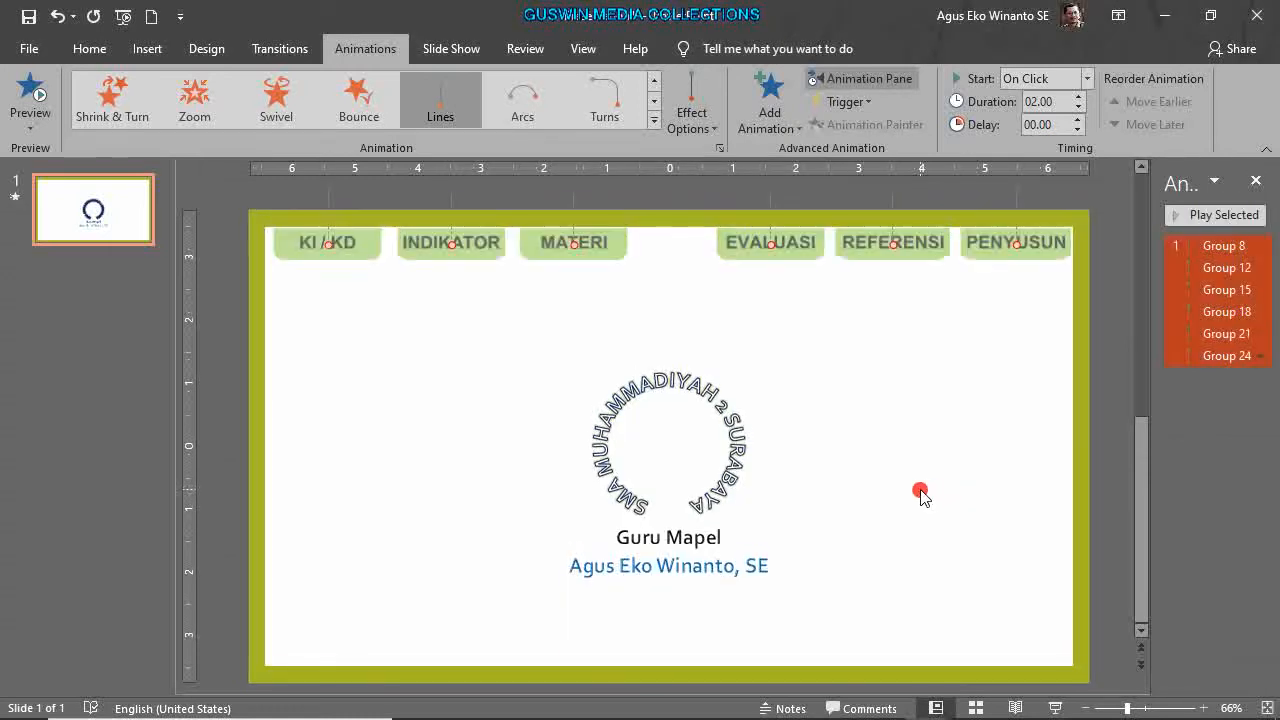
{"action": "left_click", "coordinate": [936, 473]}
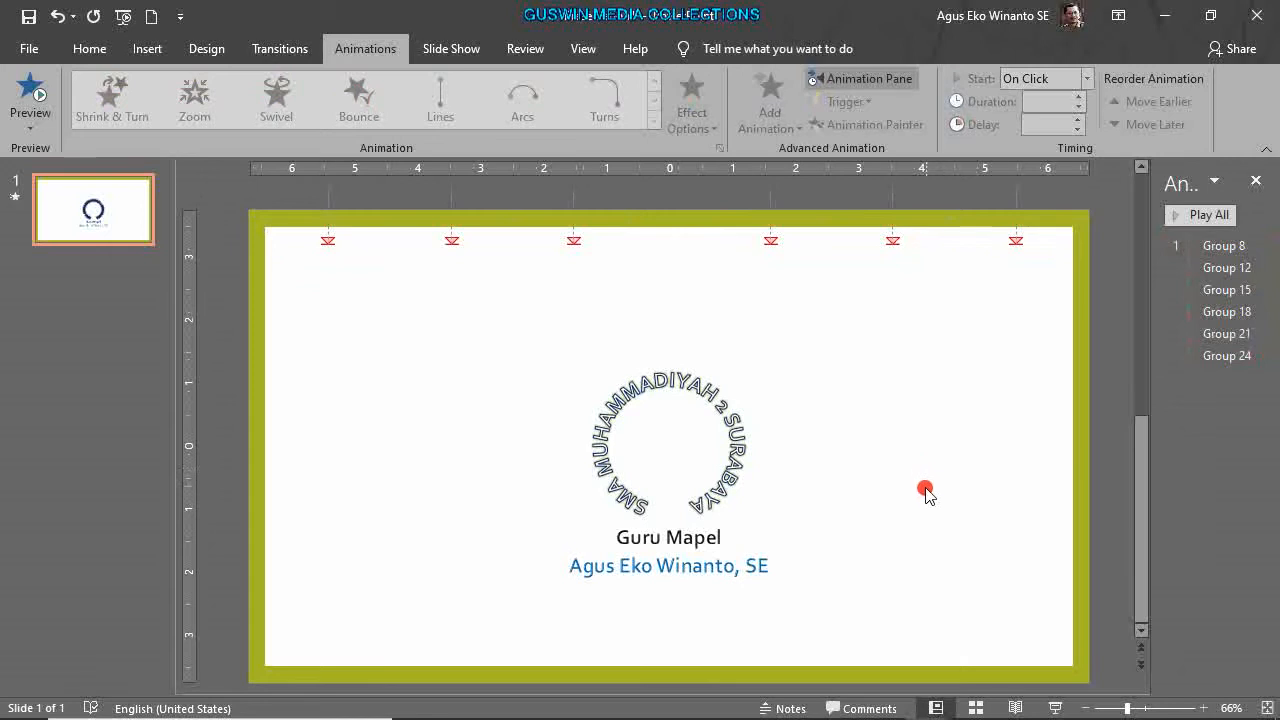
Zoom out the slide view and switch to the Chrome browser.
{"action": "scroll", "coordinate": [923, 497], "scroll_direction": "down", "scroll_amount": 2}
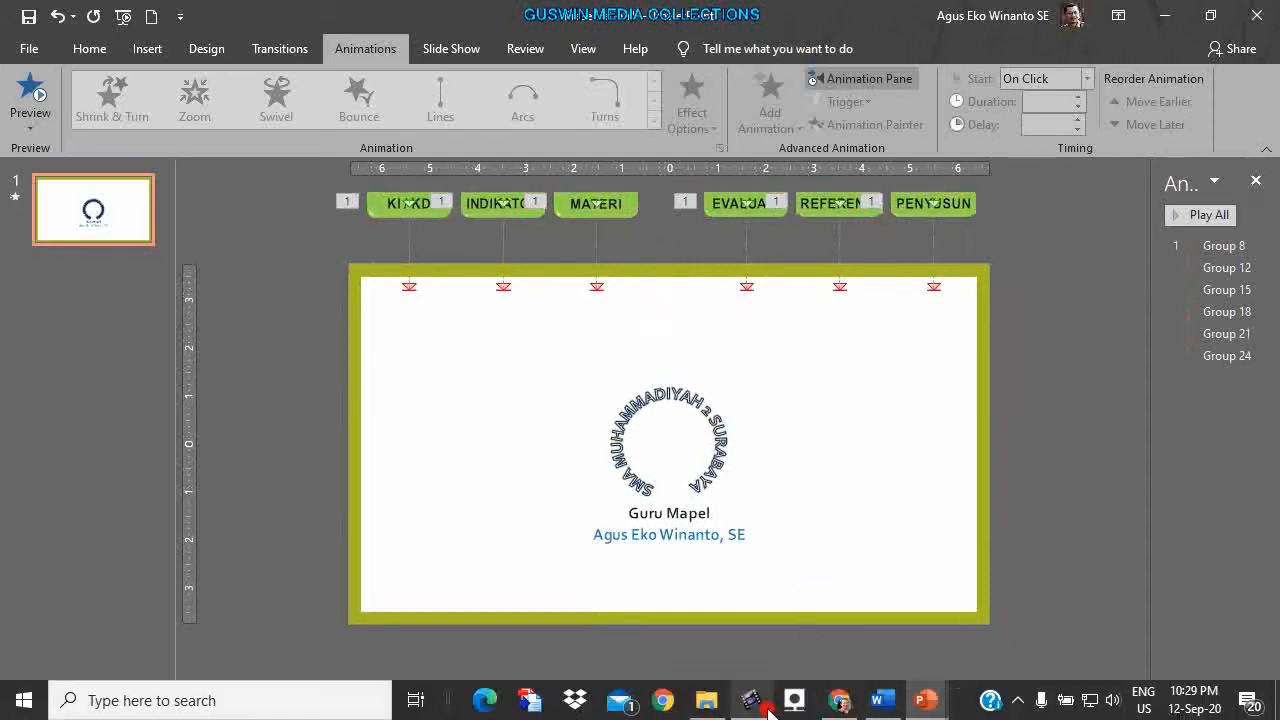
{"action": "left_click", "coordinate": [838, 703]}
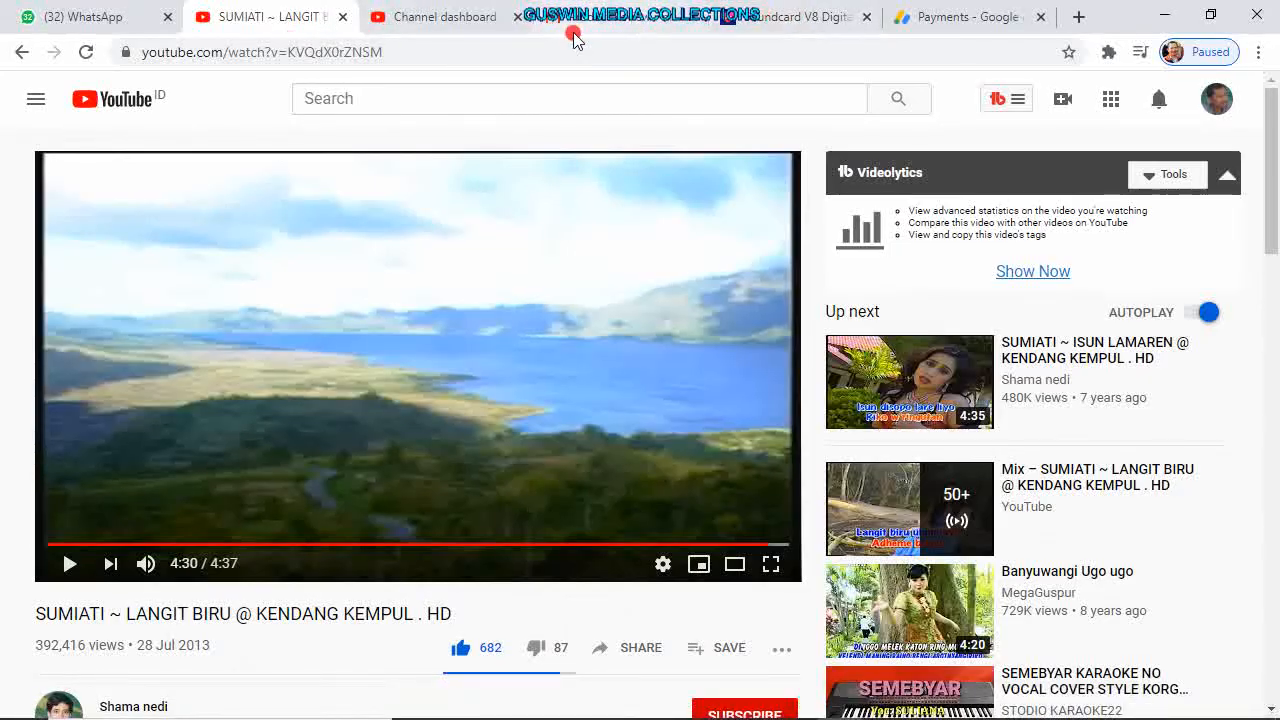
Search Google Images in a new tab for 'ICON ON OFF'.
{"action": "left_click", "coordinate": [616, 22]}
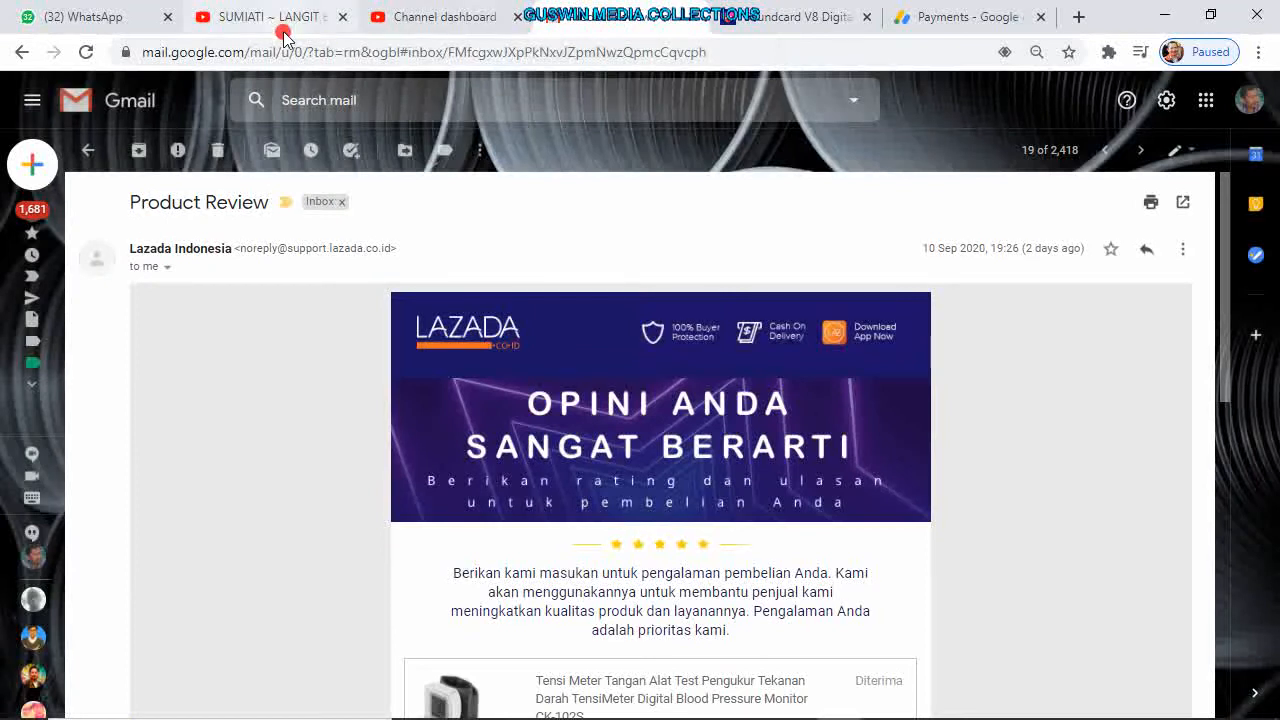
{"action": "left_click", "coordinate": [1075, 17]}
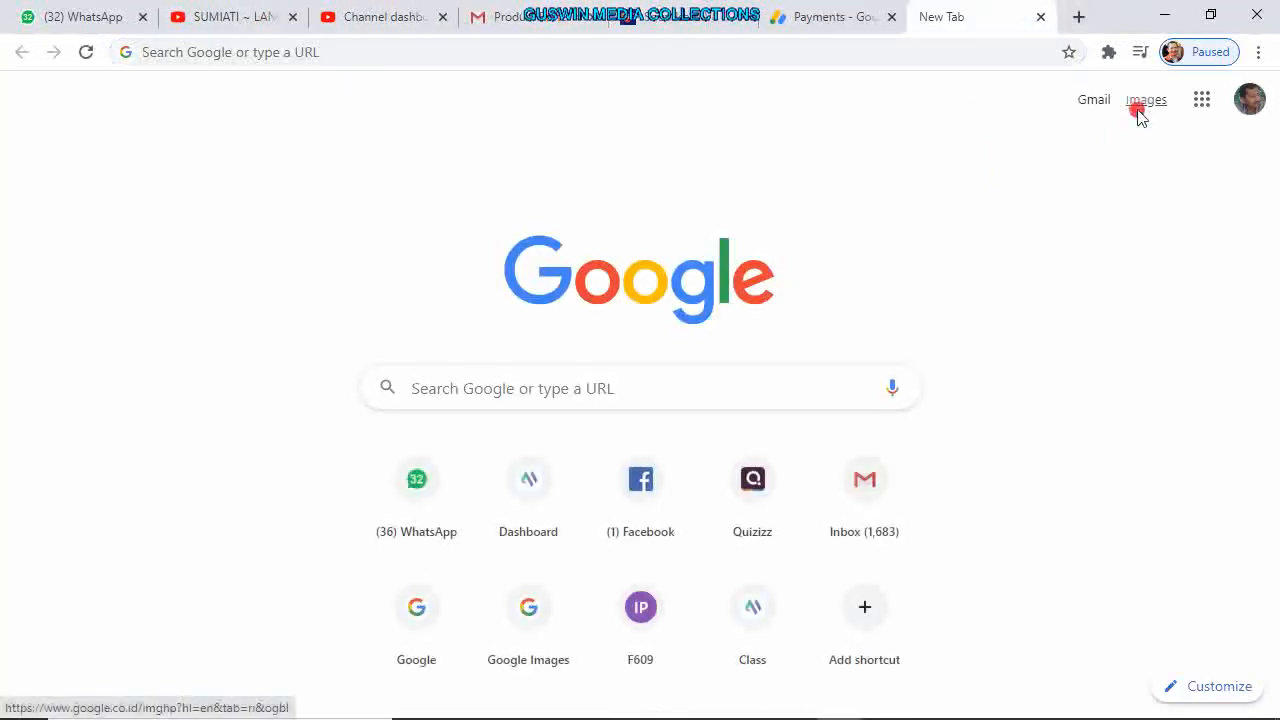
{"action": "left_click", "coordinate": [1141, 104]}
{"action": "left_click", "coordinate": [622, 364]}
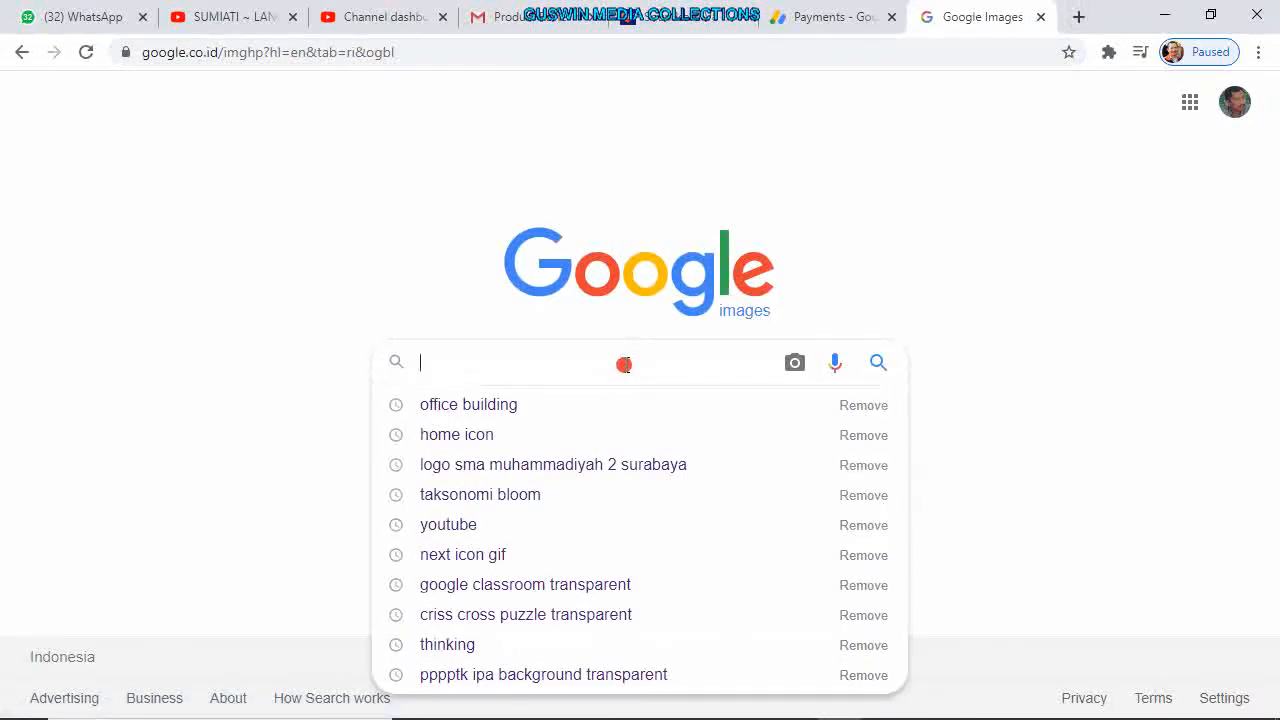
{"action": "type", "text": "ICON "}
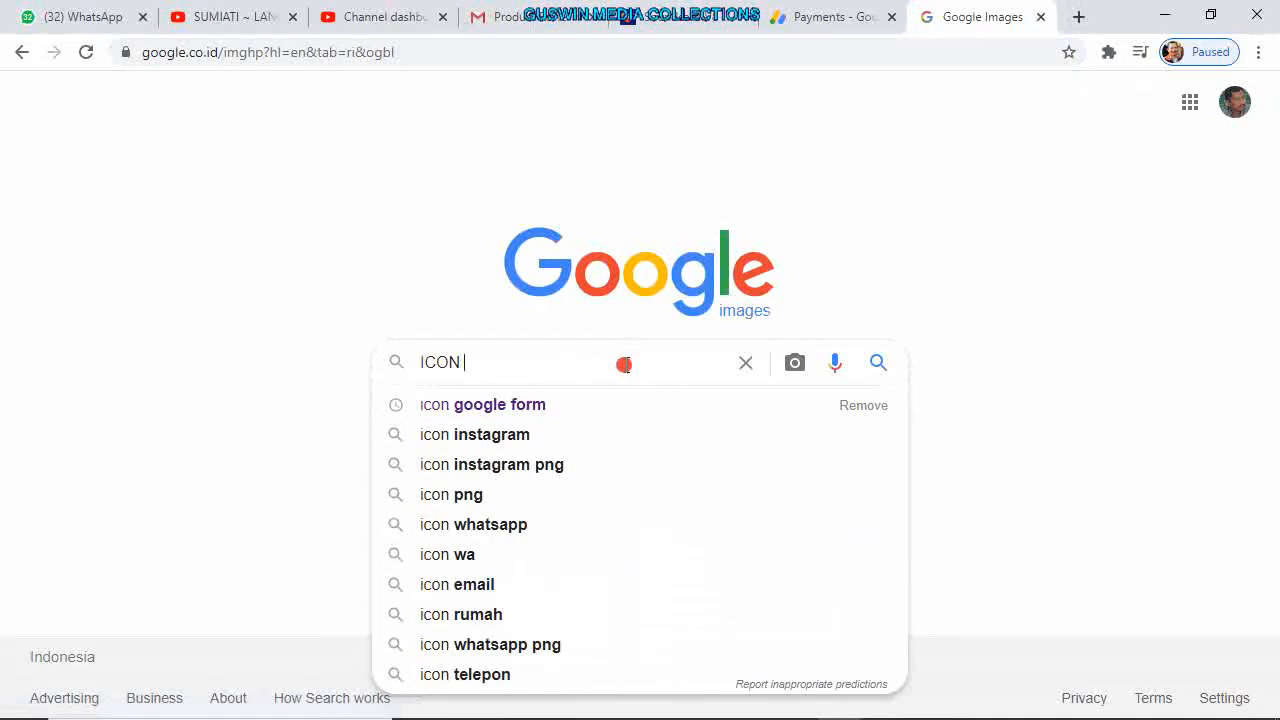
{"action": "type", "text": "ON OFF"}
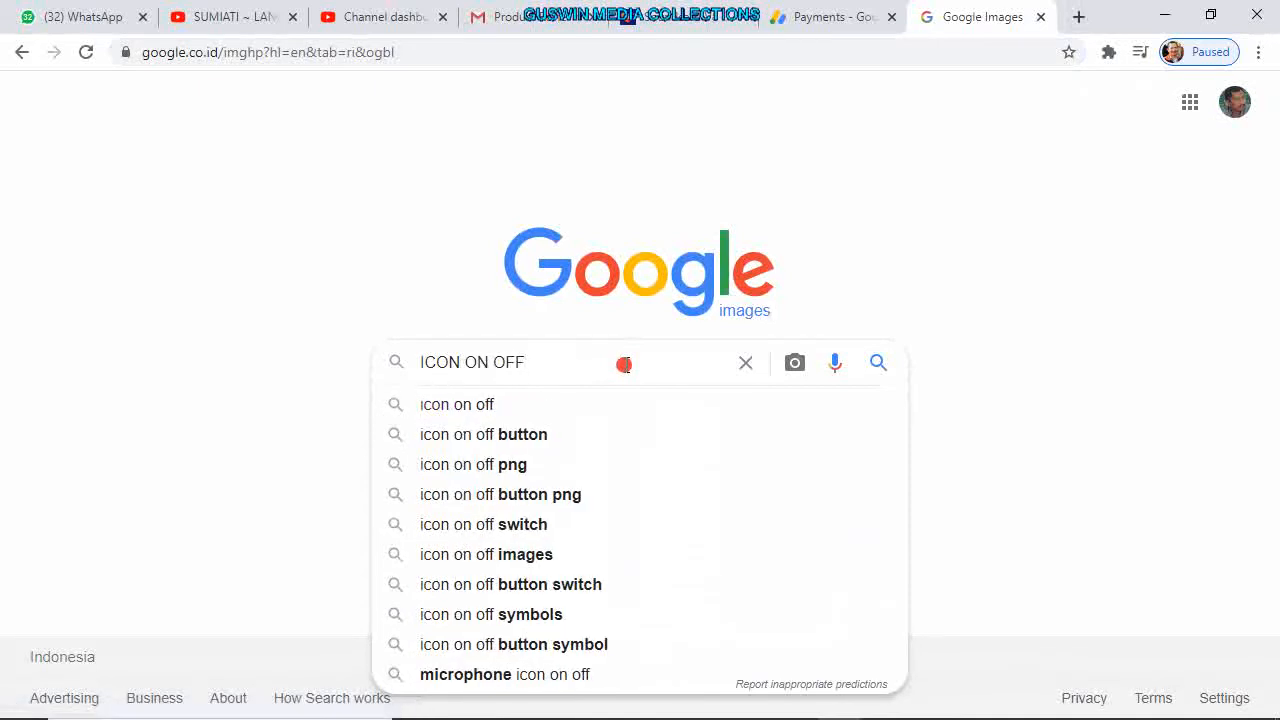
{"action": "key", "text": "Return"}
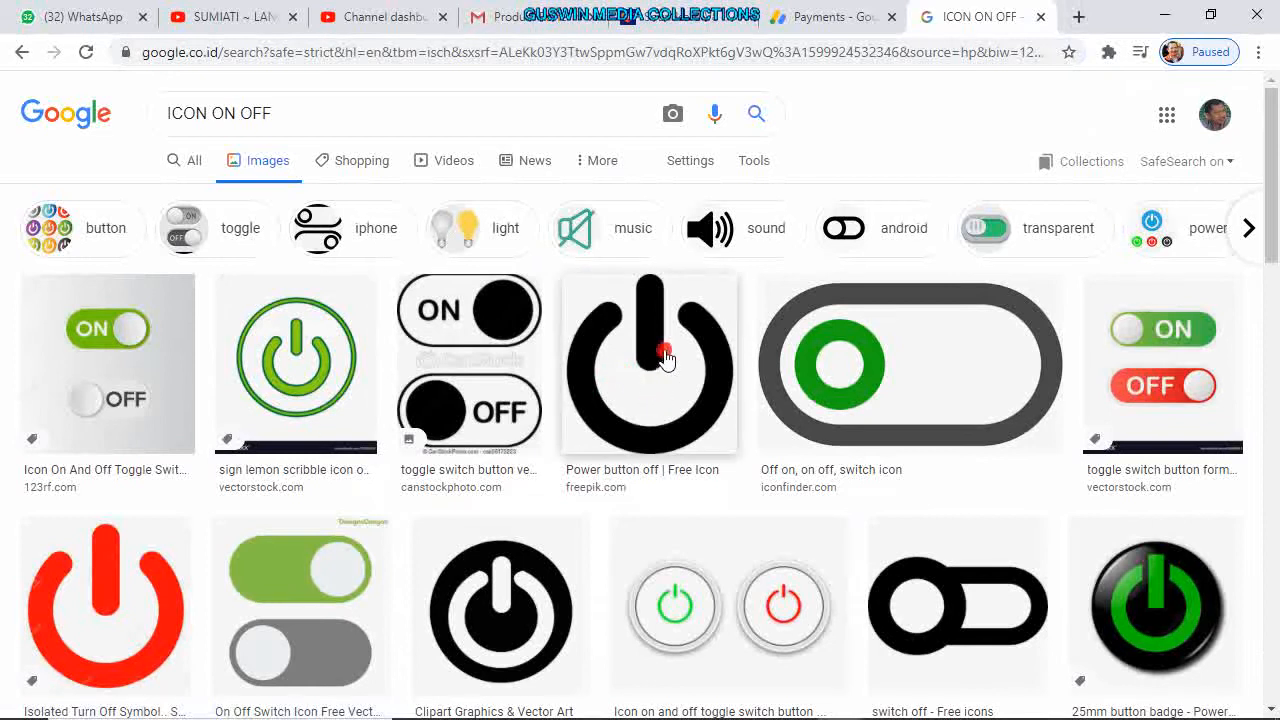
Preview a button badge result, then refine the search to 'ICON ON OFF transparant'.
{"action": "scroll", "coordinate": [500, 470], "scroll_direction": "down", "scroll_amount": 2}
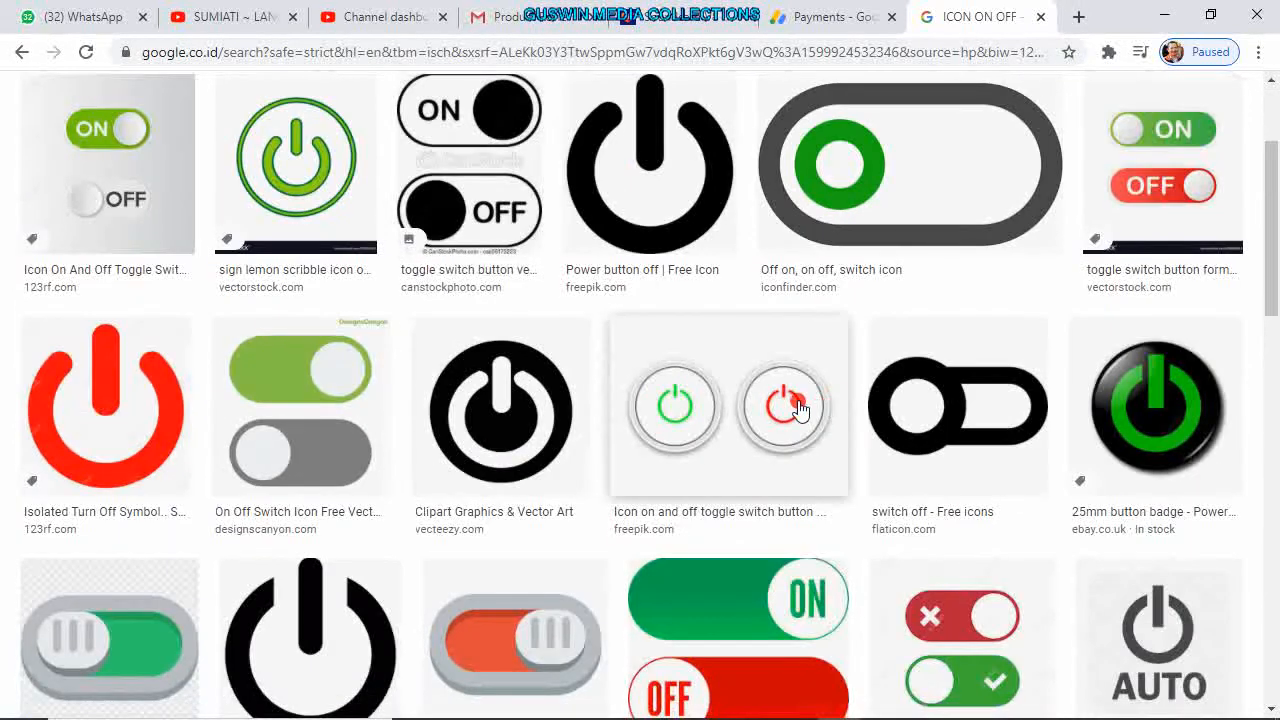
{"action": "scroll", "coordinate": [843, 457], "scroll_direction": "down", "scroll_amount": 3}
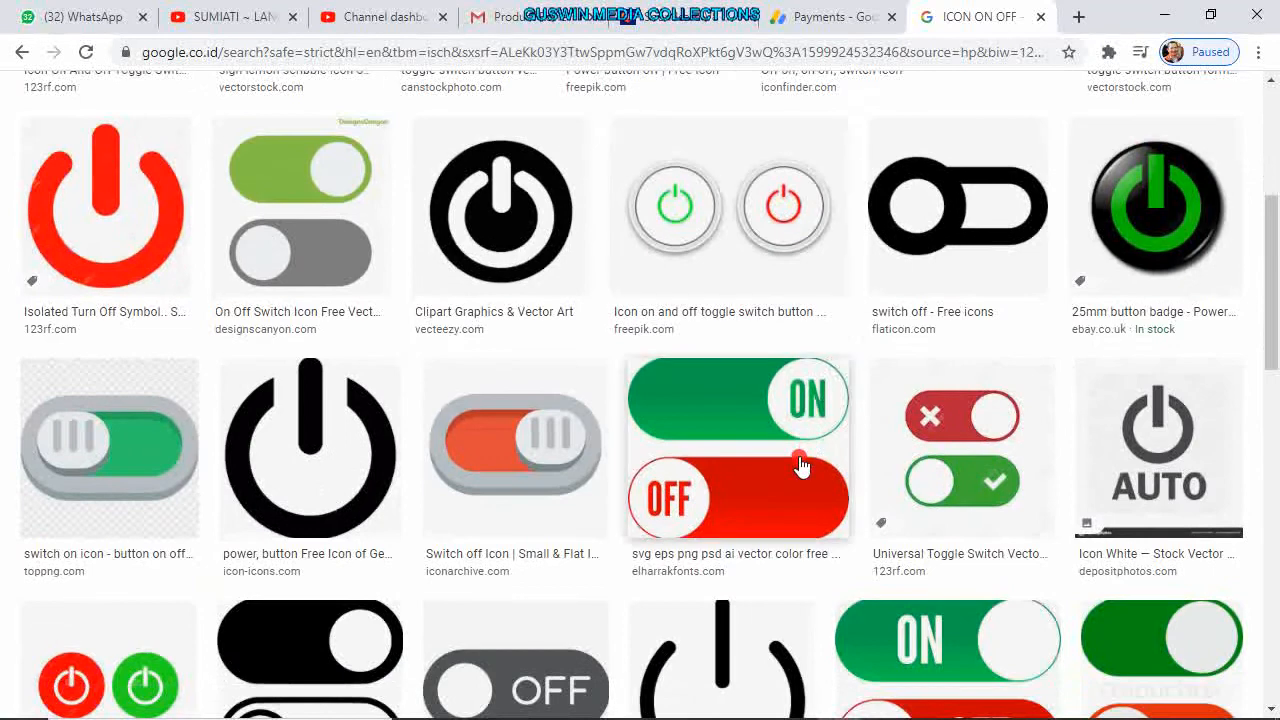
{"action": "scroll", "coordinate": [800, 463], "scroll_direction": "up", "scroll_amount": 4}
{"action": "left_click", "coordinate": [1150, 490]}
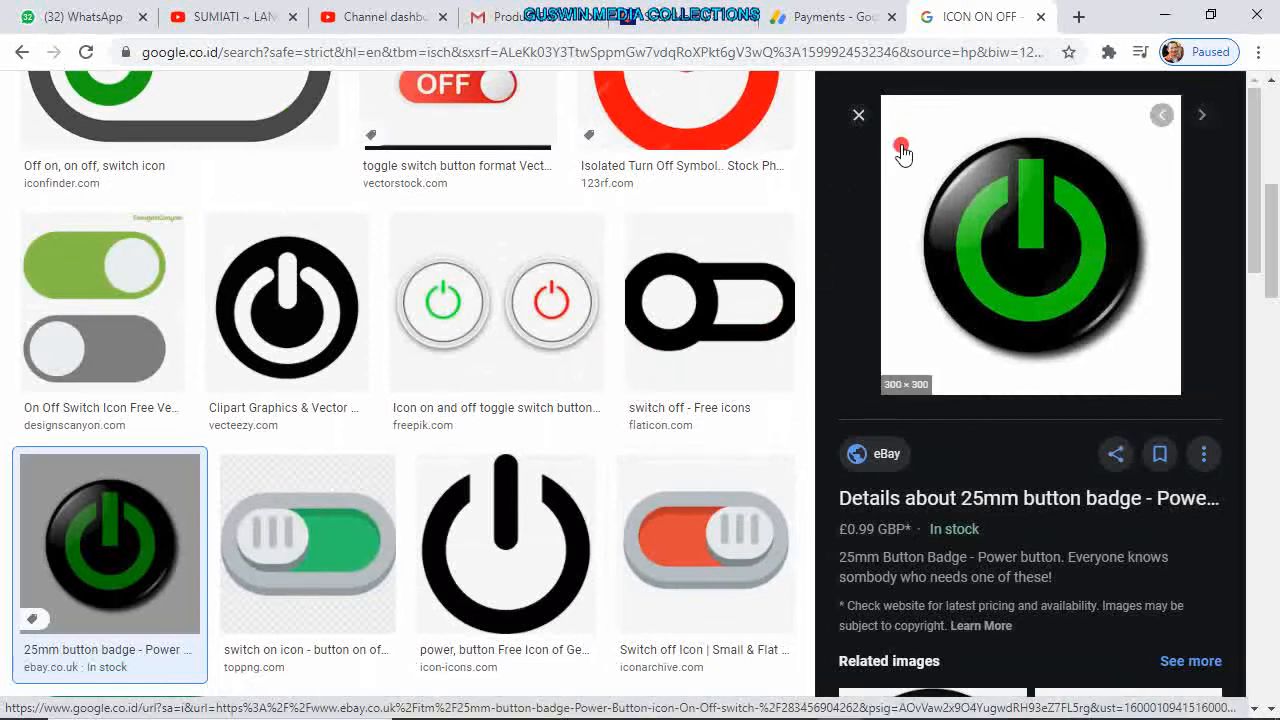
{"action": "scroll", "coordinate": [470, 545], "scroll_direction": "up", "scroll_amount": 1}
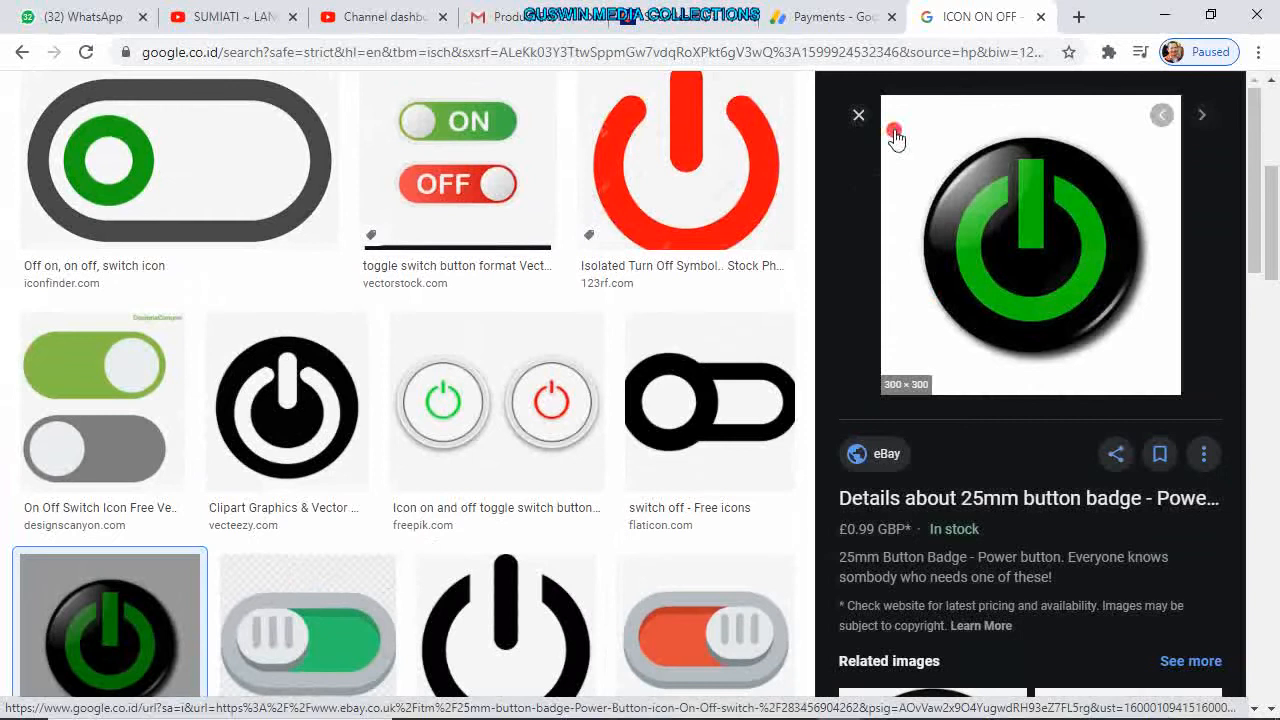
{"action": "scroll", "coordinate": [466, 449], "scroll_direction": "up", "scroll_amount": 5}
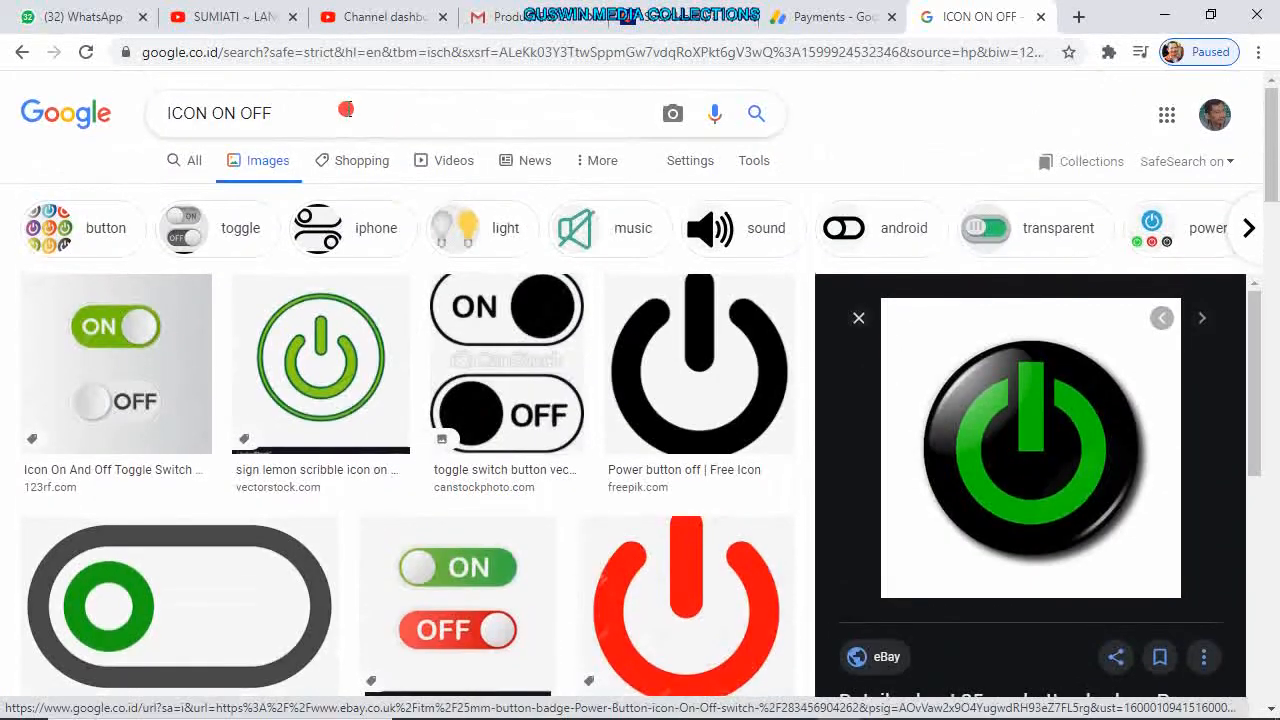
{"action": "type", "text": "transparant"}
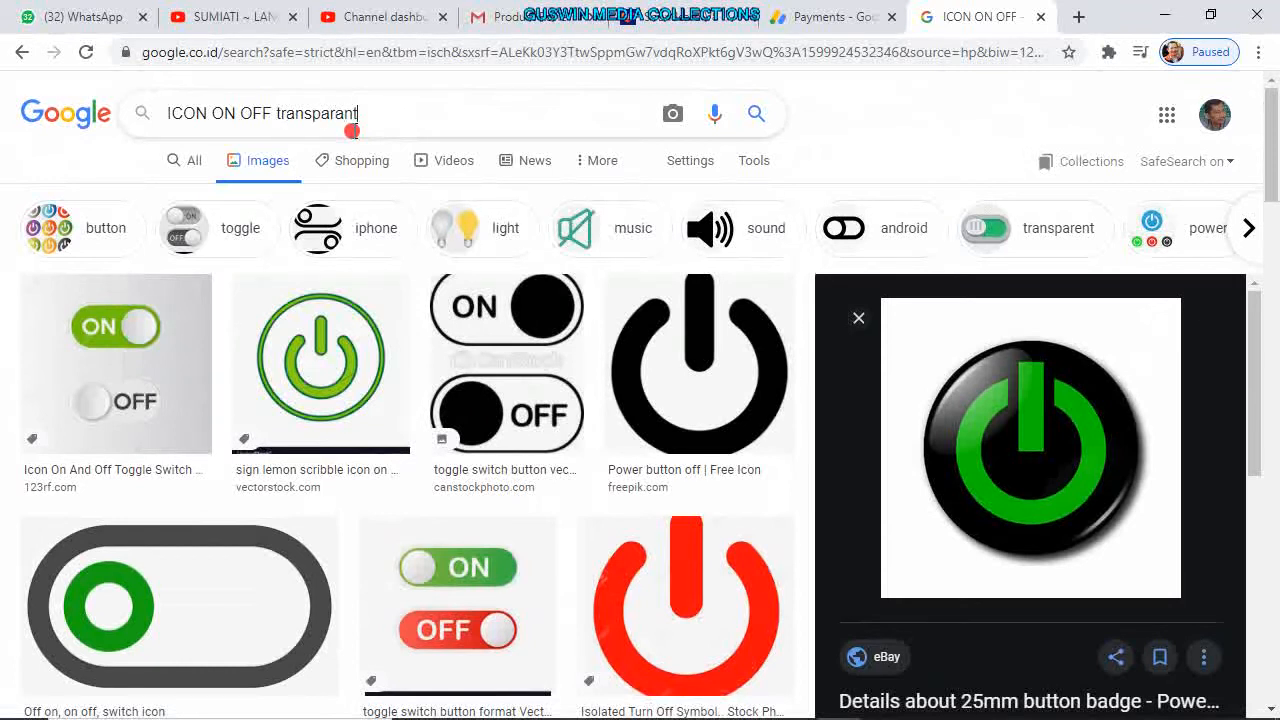
{"action": "key", "text": "Return"}
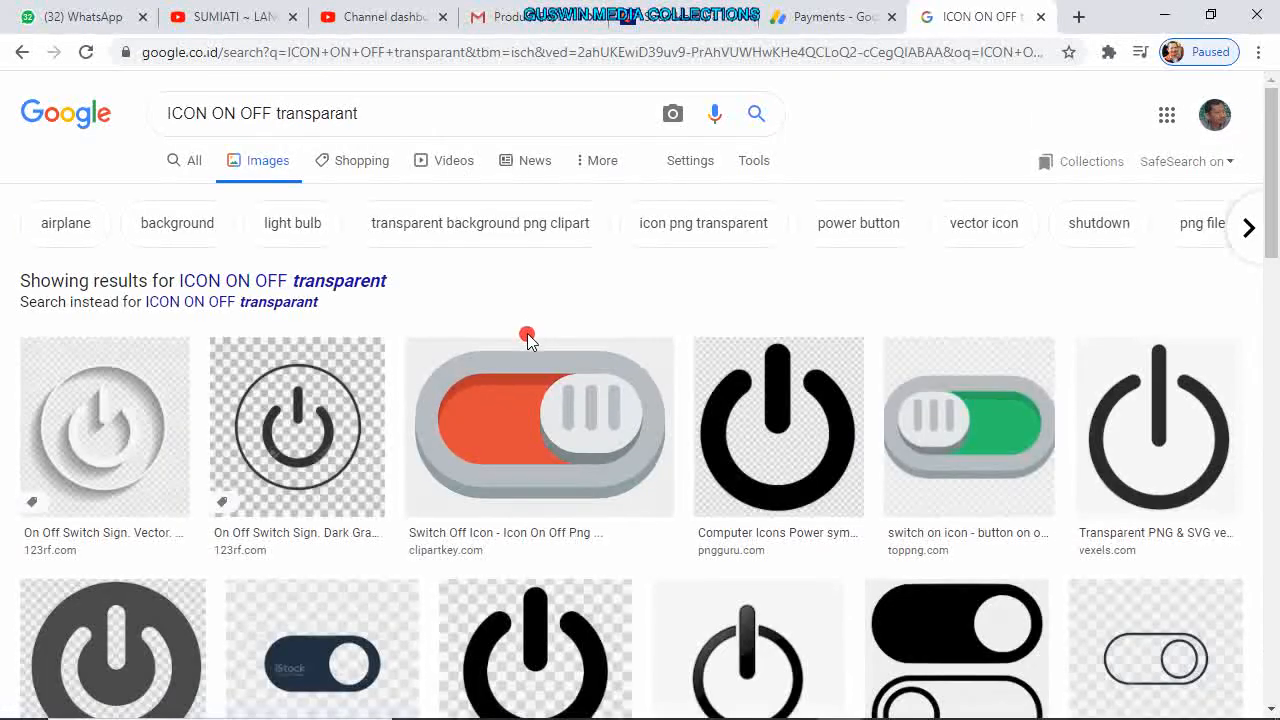
Browse the results and preview red shutdown button images.
{"action": "scroll", "coordinate": [560, 423], "scroll_direction": "down", "scroll_amount": 3}
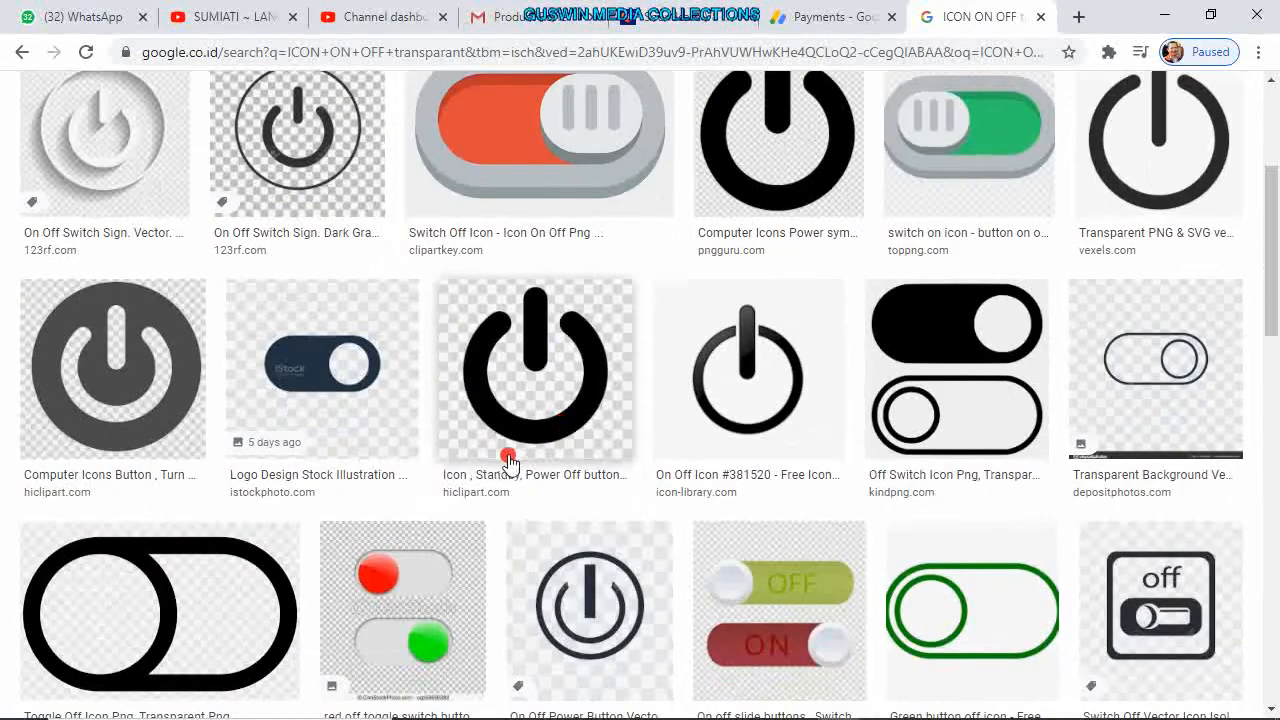
{"action": "scroll", "coordinate": [508, 460], "scroll_direction": "up", "scroll_amount": 2}
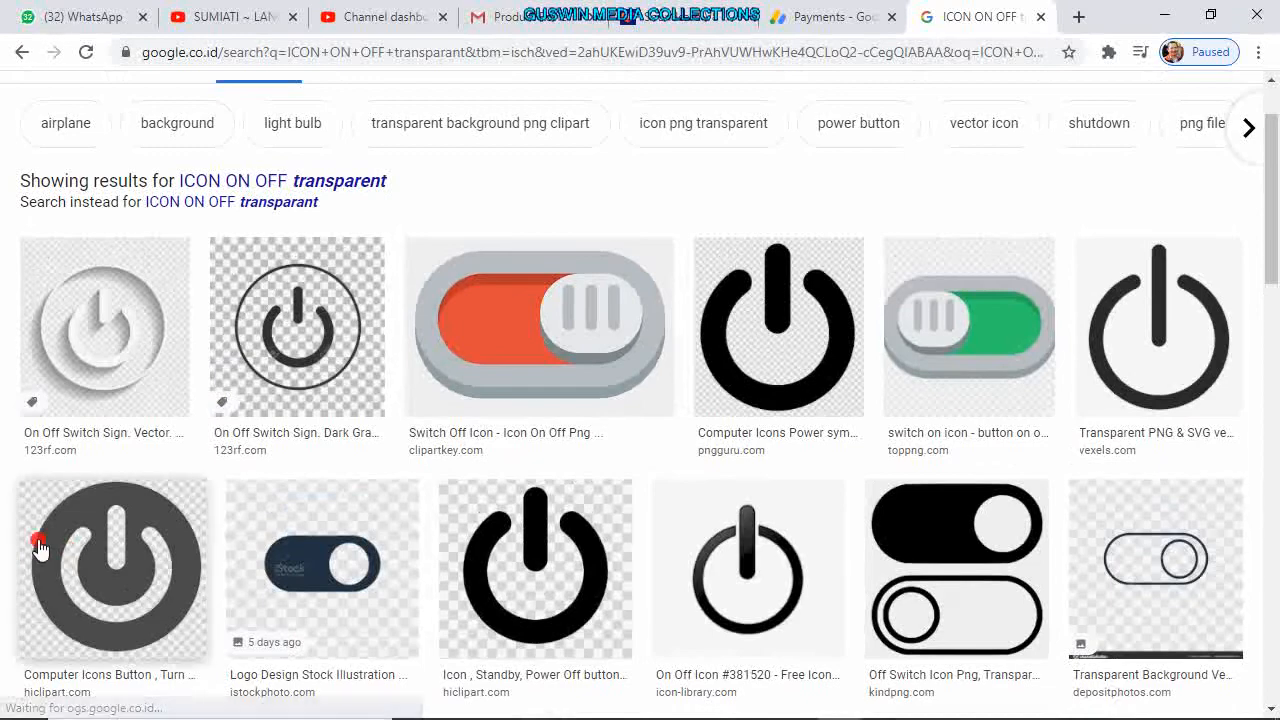
{"action": "scroll", "coordinate": [380, 520], "scroll_direction": "down", "scroll_amount": 4}
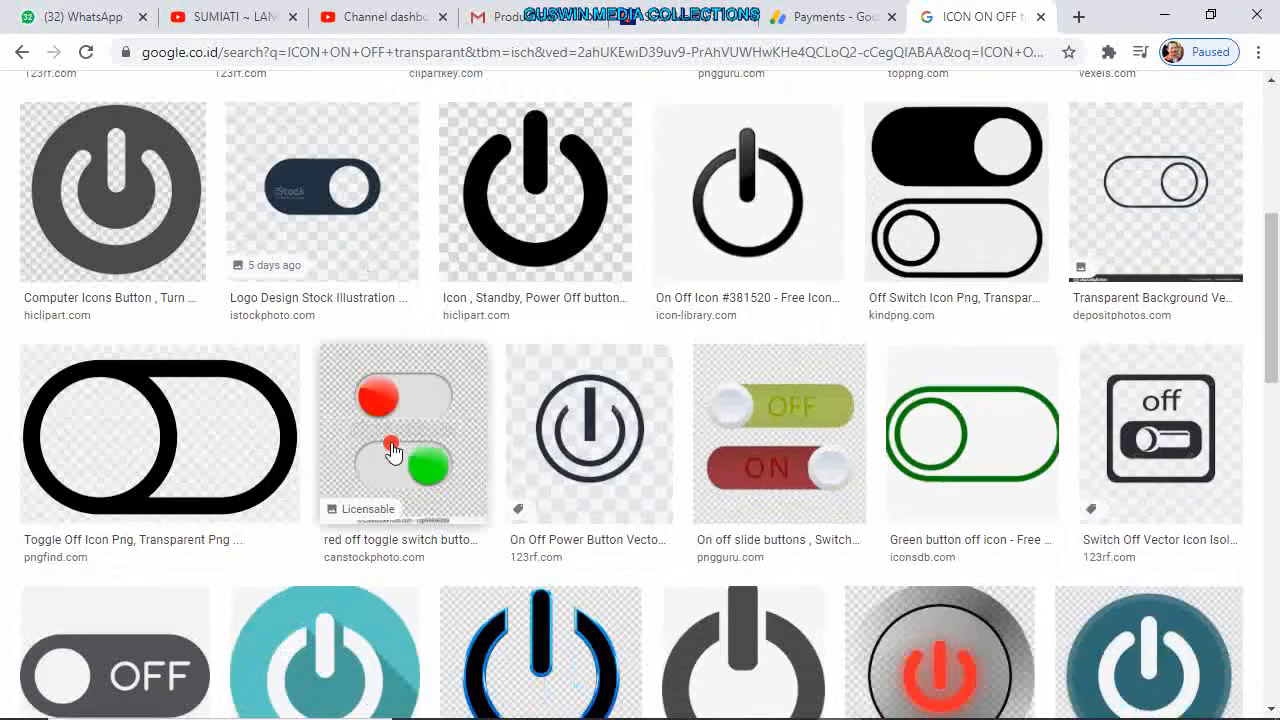
{"action": "scroll", "coordinate": [400, 440], "scroll_direction": "down", "scroll_amount": 3}
{"action": "scroll", "coordinate": [430, 415], "scroll_direction": "up", "scroll_amount": 4}
{"action": "scroll", "coordinate": [440, 410], "scroll_direction": "down", "scroll_amount": 6}
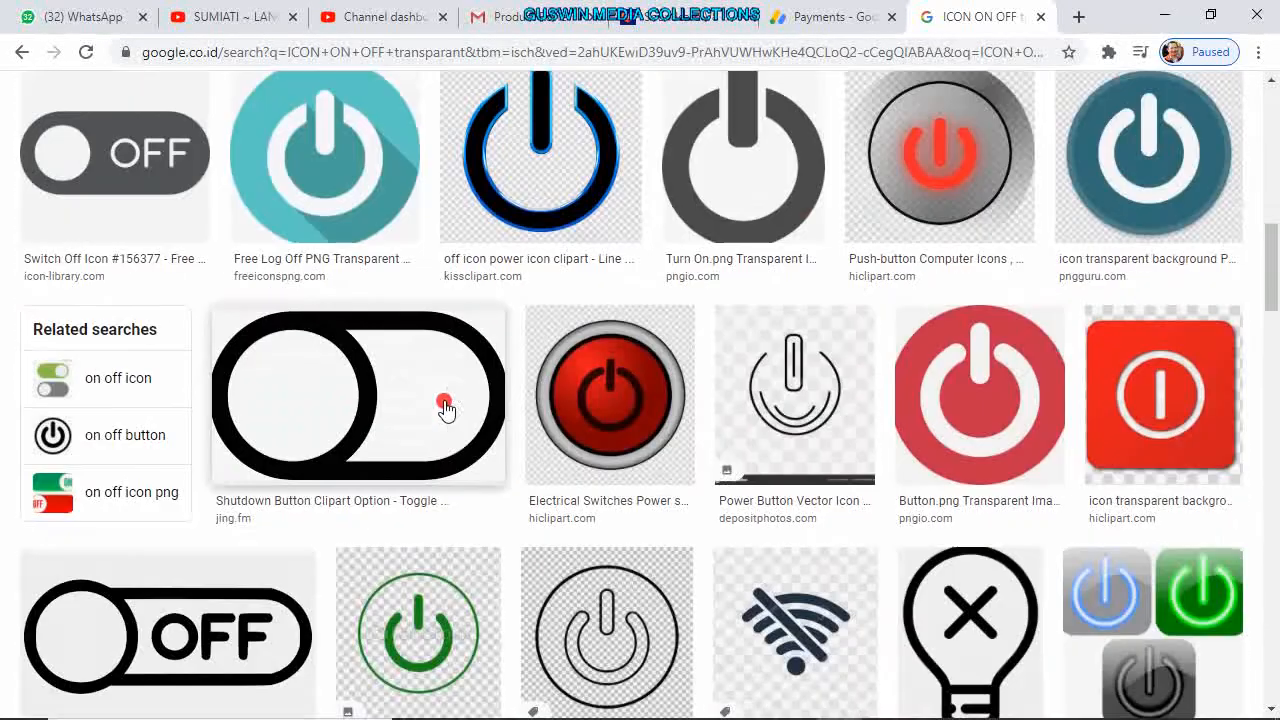
{"action": "scroll", "coordinate": [590, 435], "scroll_direction": "down", "scroll_amount": 5}
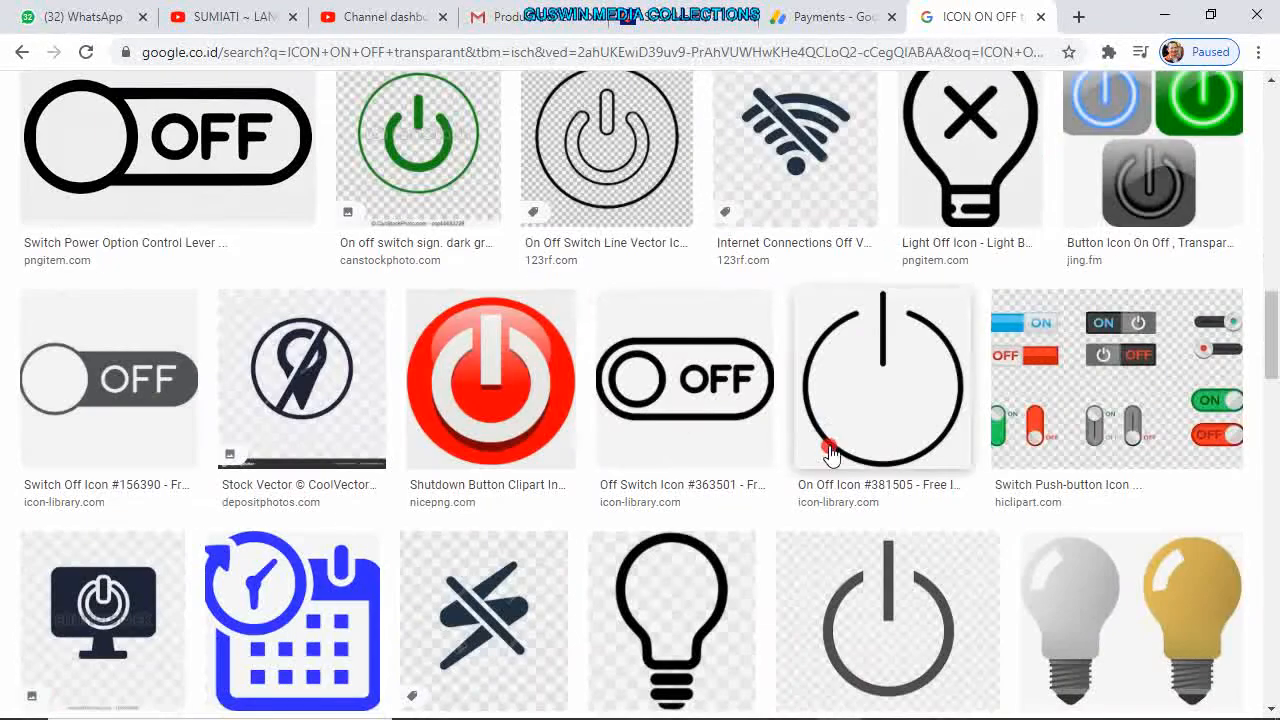
{"action": "left_click", "coordinate": [531, 409]}
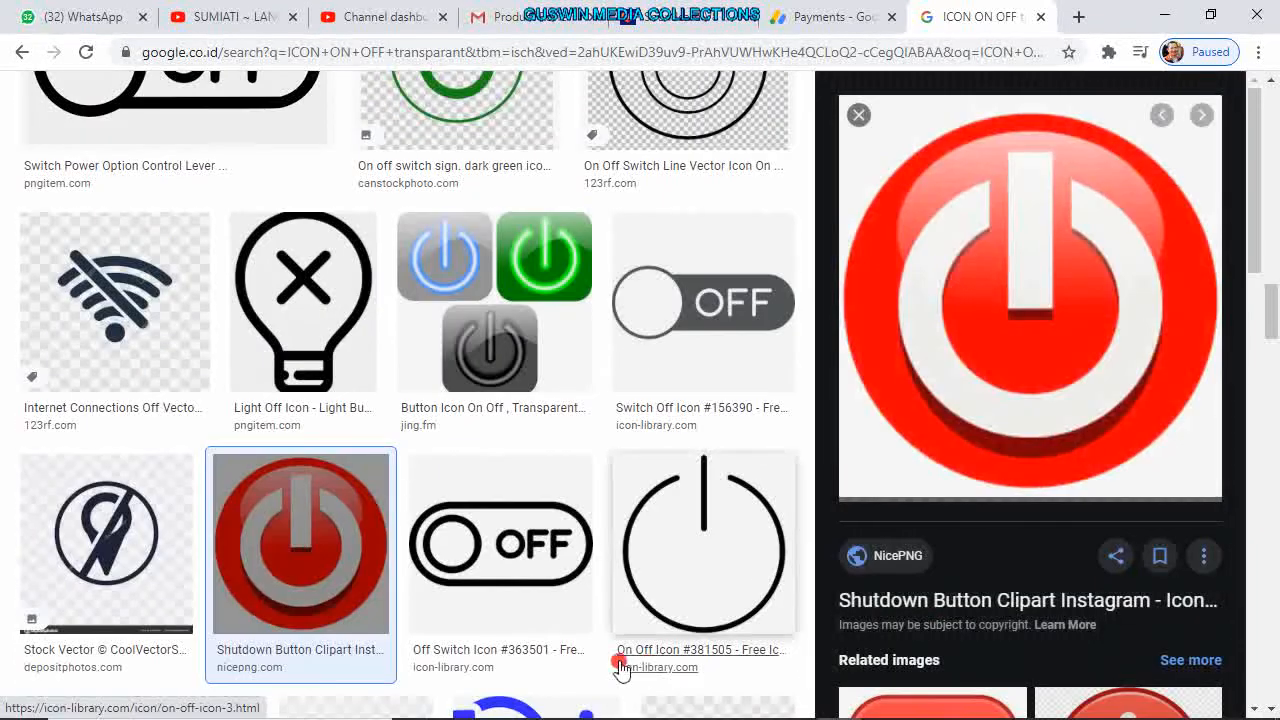
{"action": "scroll", "coordinate": [851, 444], "scroll_direction": "down", "scroll_amount": 1}
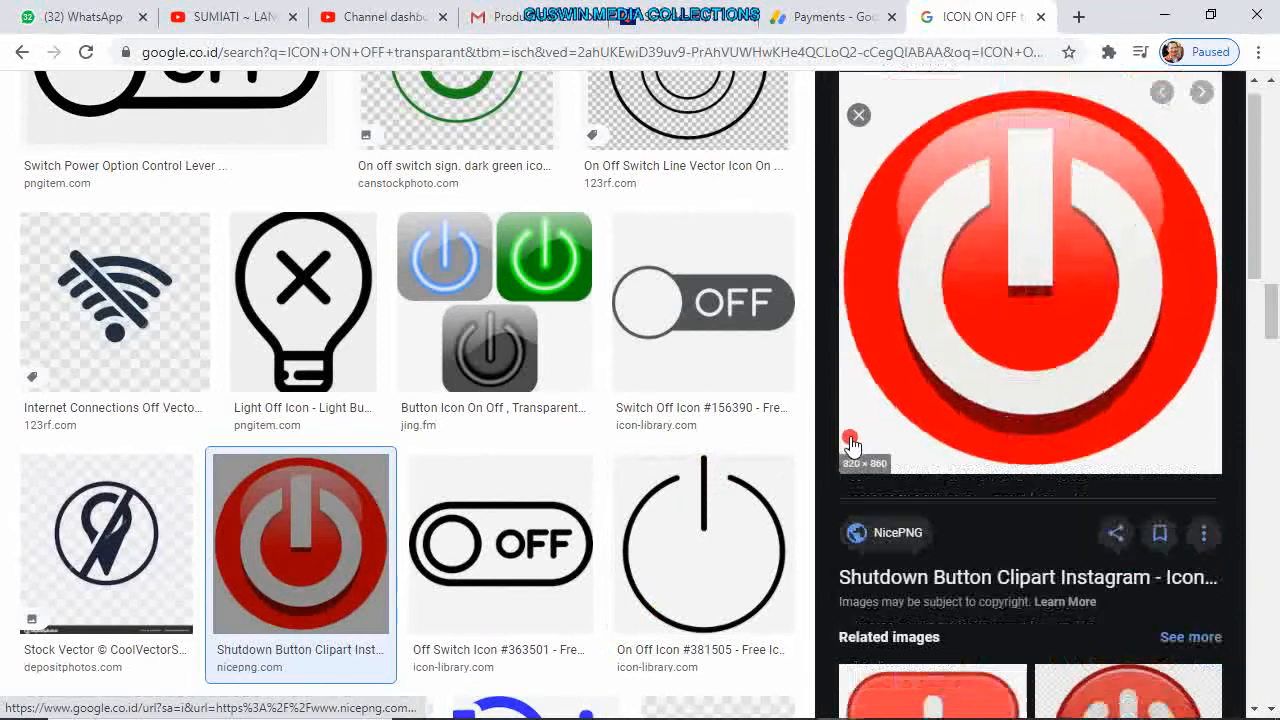
{"action": "scroll", "coordinate": [851, 444], "scroll_direction": "down", "scroll_amount": 4}
{"action": "left_click", "coordinate": [955, 432]}
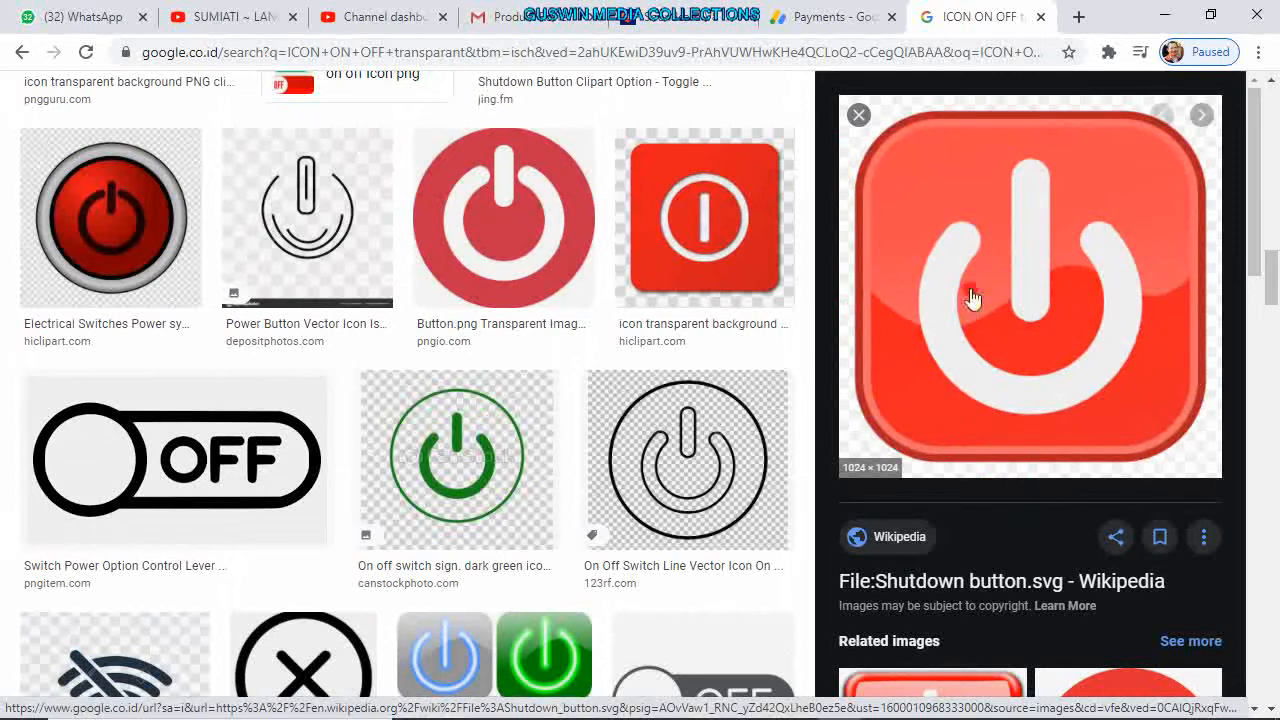
Copy the red Button.png power icon and minimize the browser.
{"action": "left_click", "coordinate": [501, 276]}
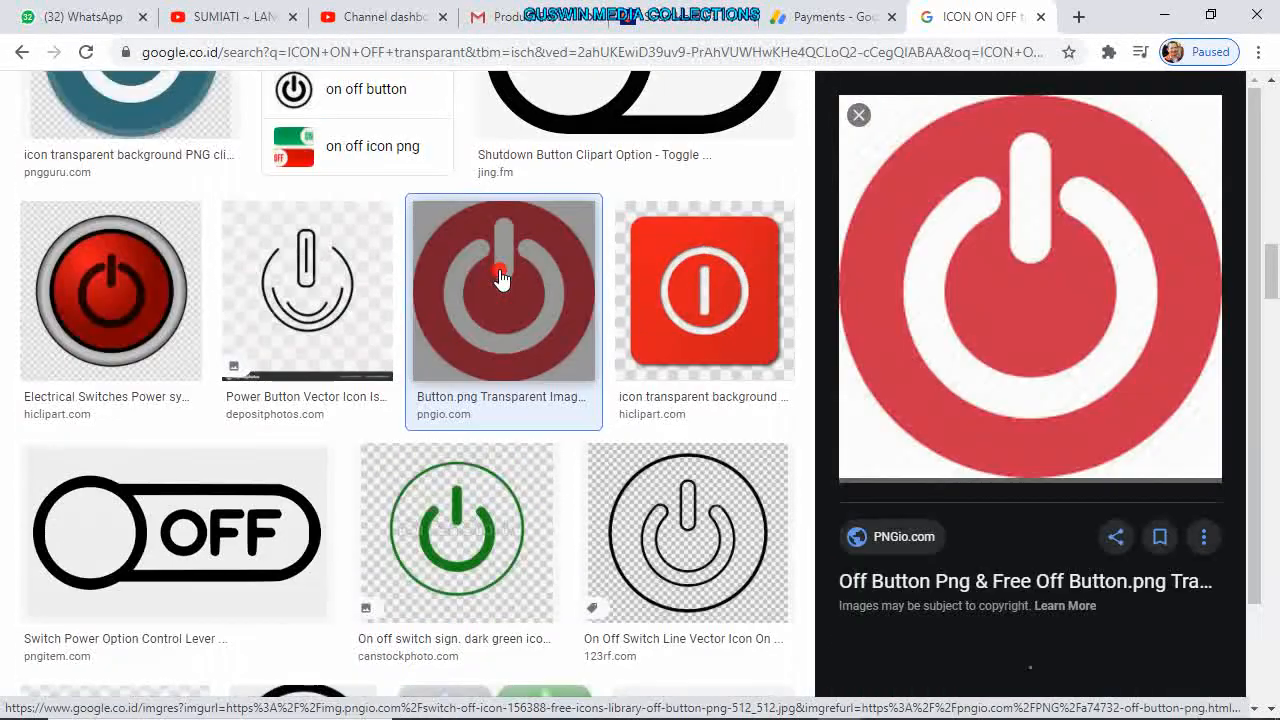
{"action": "right_click", "coordinate": [895, 245]}
{"action": "left_click", "coordinate": [950, 447]}
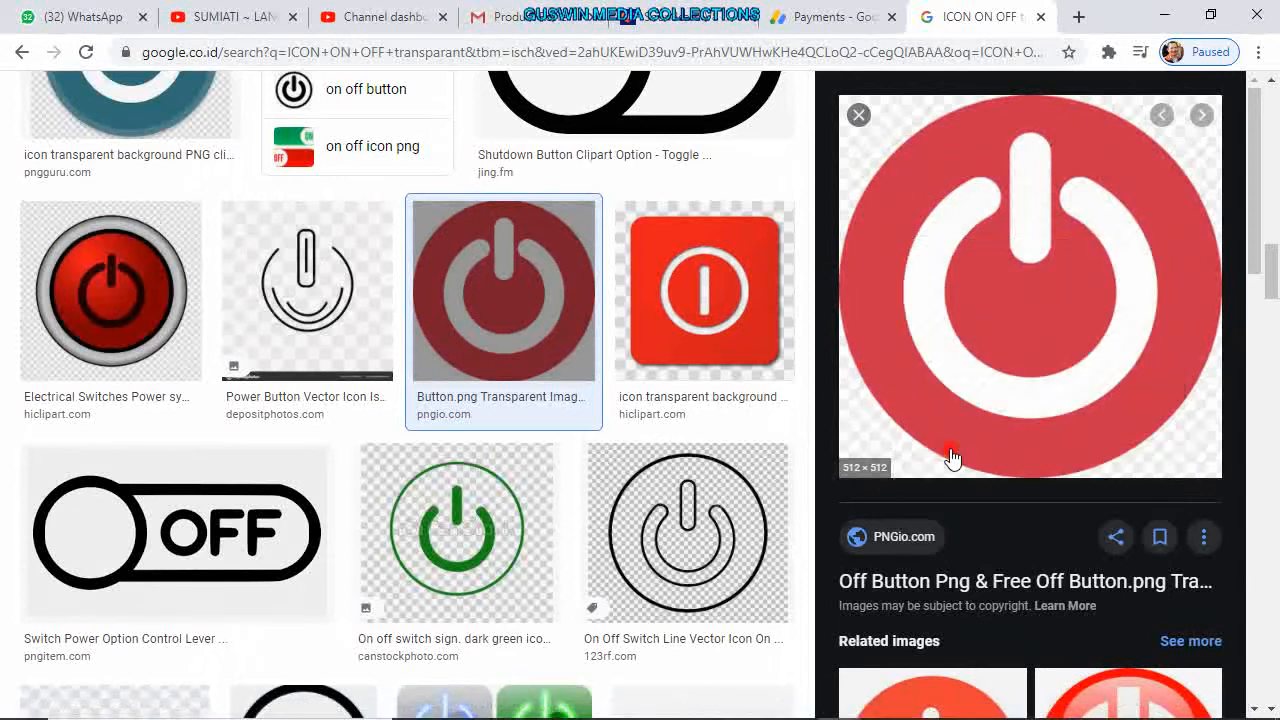
{"action": "left_click", "coordinate": [1160, 17]}
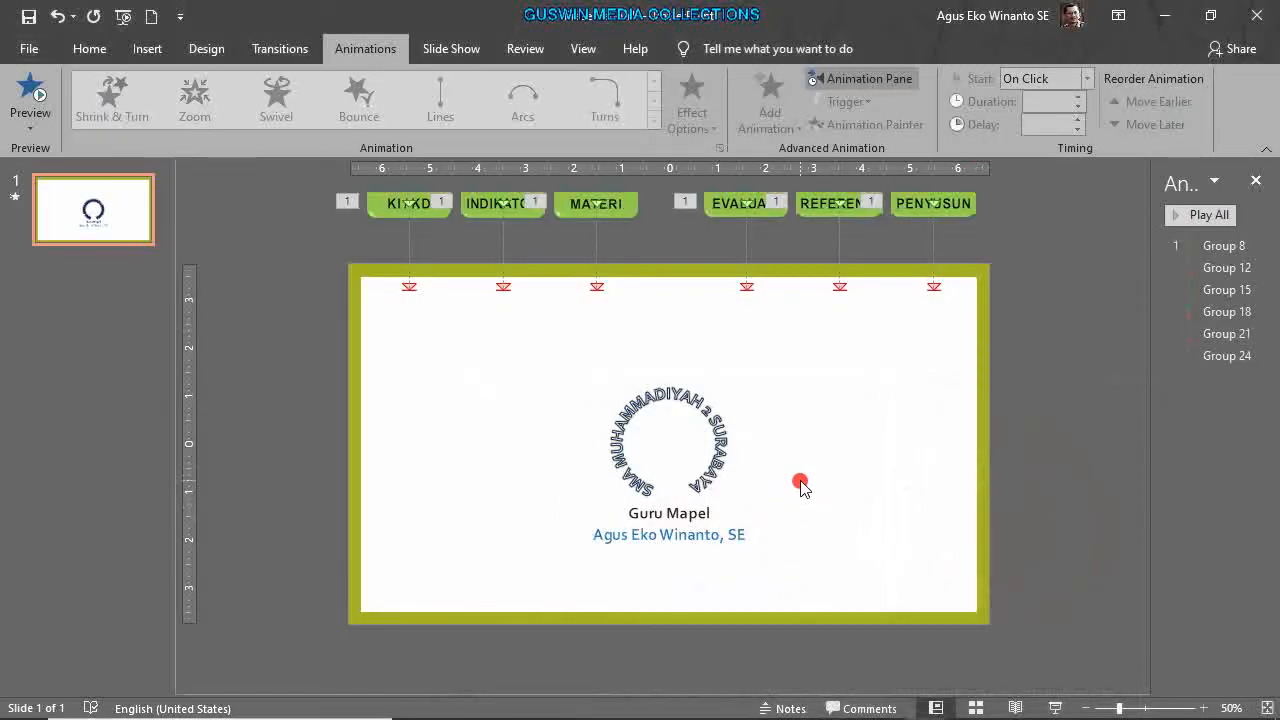
Paste the red power icon, shrink it, and place it on the olive border at top centre.
{"action": "key", "text": "ctrl+v"}
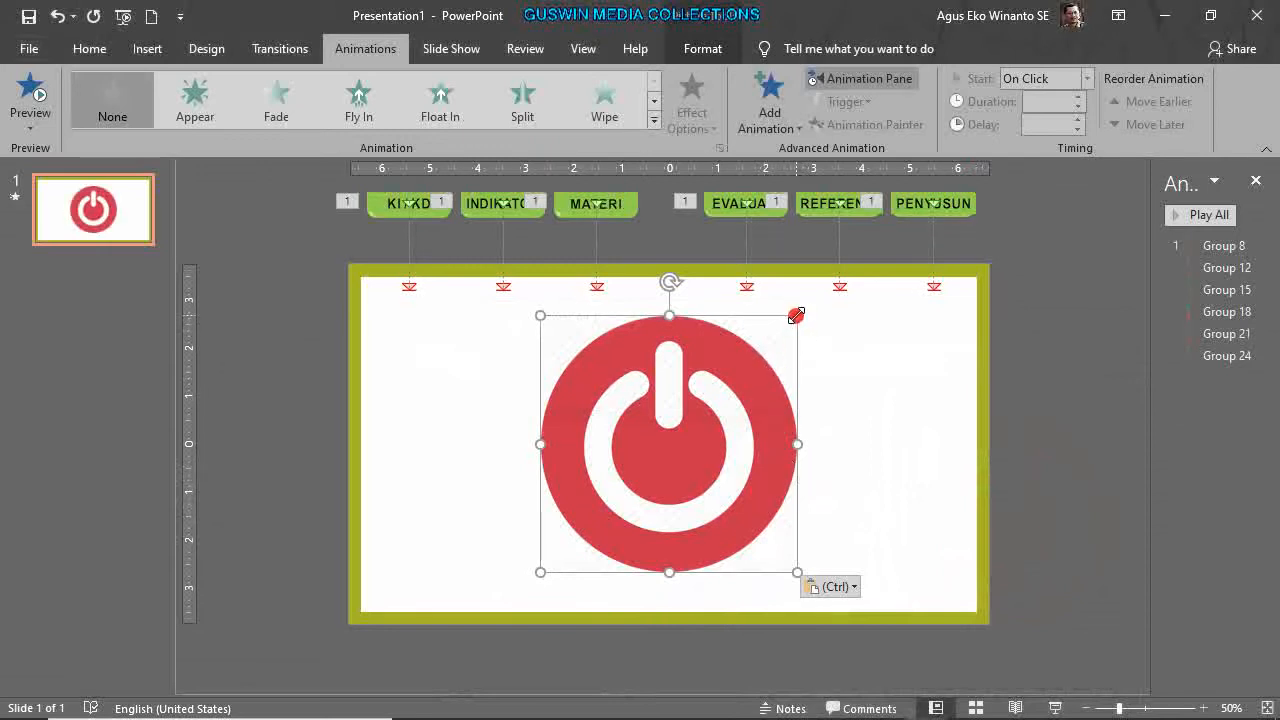
{"action": "left_click_drag", "start_coordinate": [797, 314], "coordinate": [631, 481]}
{"action": "left_click_drag", "start_coordinate": [611, 523], "coordinate": [686, 300]}
{"action": "scroll", "coordinate": [686, 327], "scroll_direction": "up", "scroll_amount": 10}
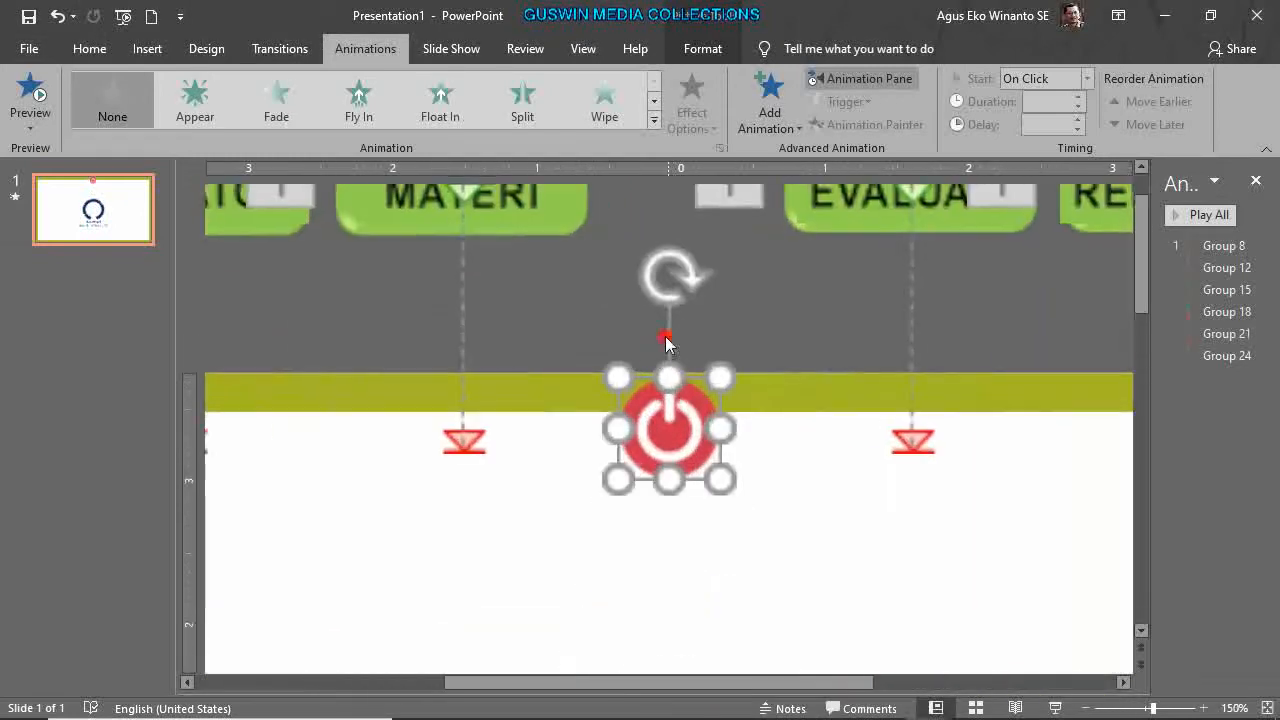
{"action": "left_click_drag", "start_coordinate": [675, 457], "coordinate": [681, 458]}
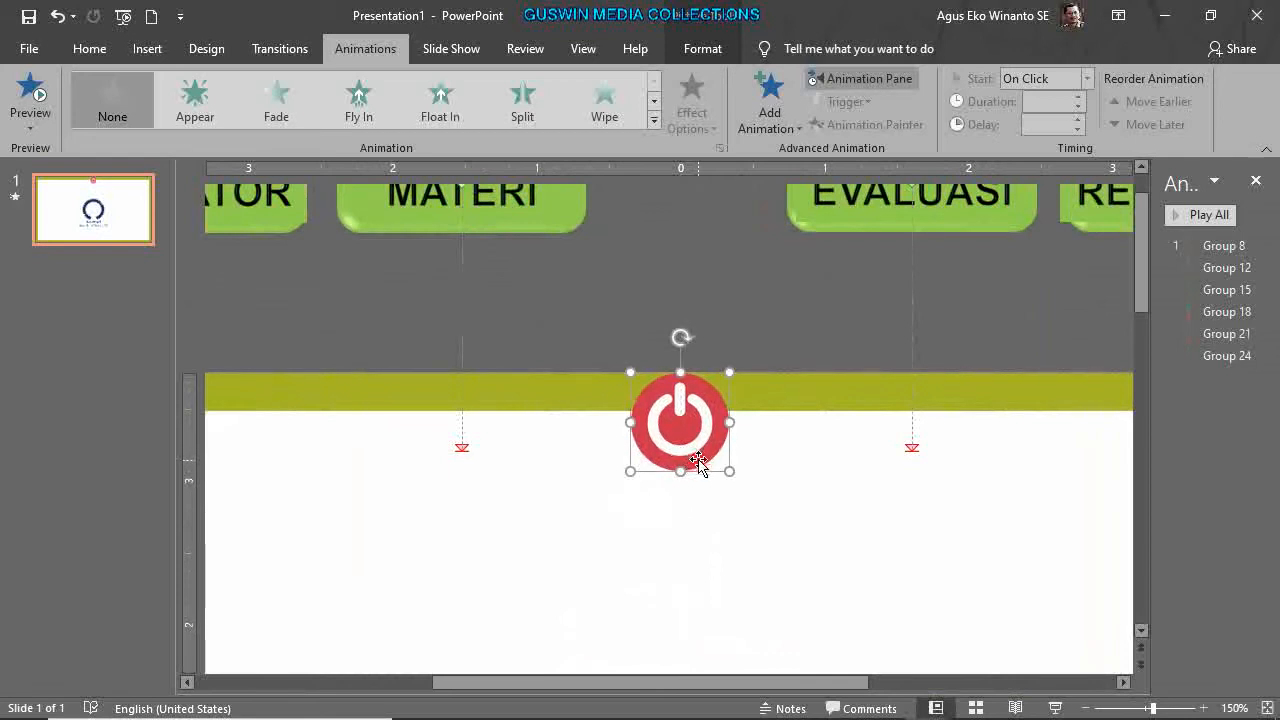
{"action": "scroll", "coordinate": [697, 470], "scroll_direction": "down", "scroll_amount": 8}
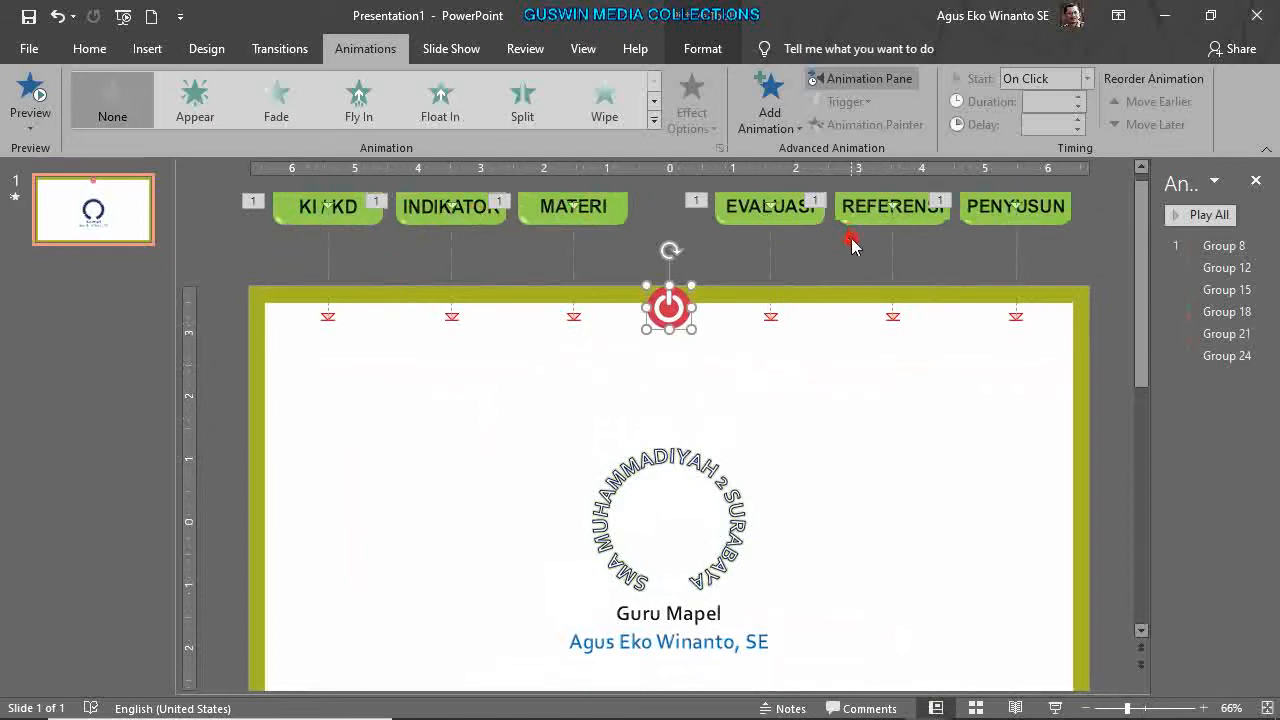
{"action": "left_click", "coordinate": [884, 449]}
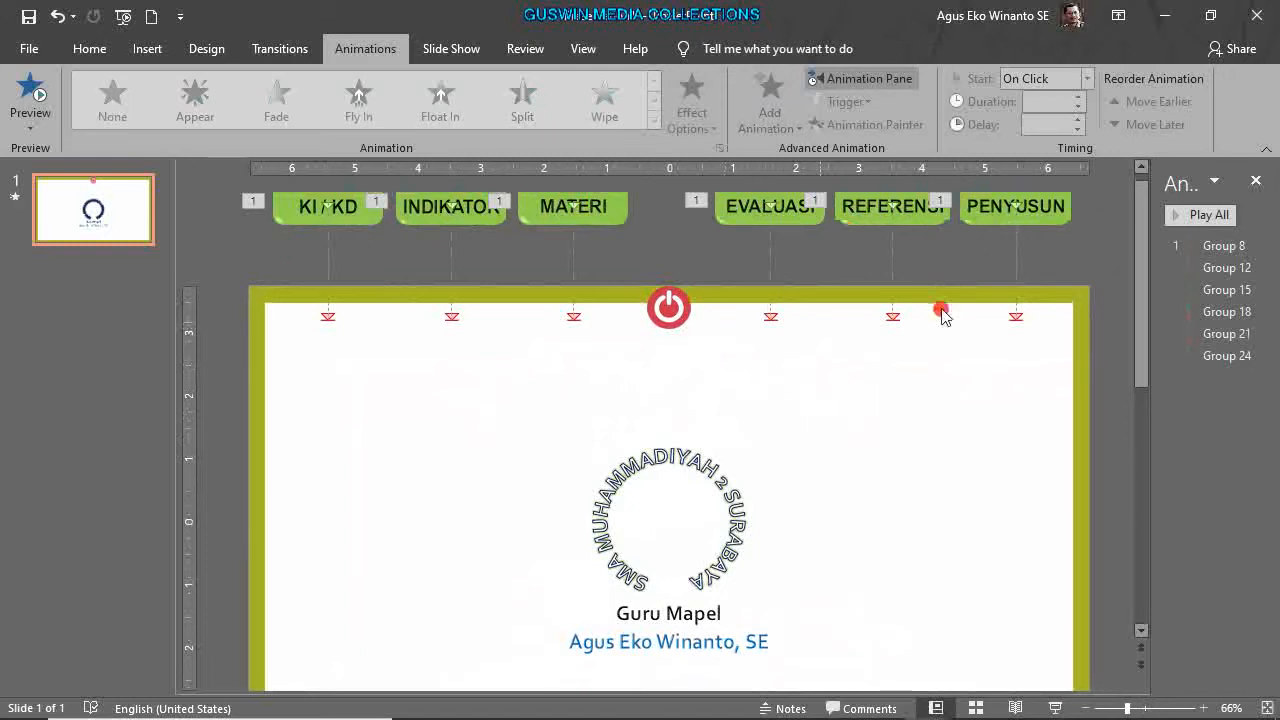
Set the six Down tab animations (Group 8–24) to start on click of Picture 2, then run the slide show.
{"action": "left_click", "coordinate": [1226, 245]}
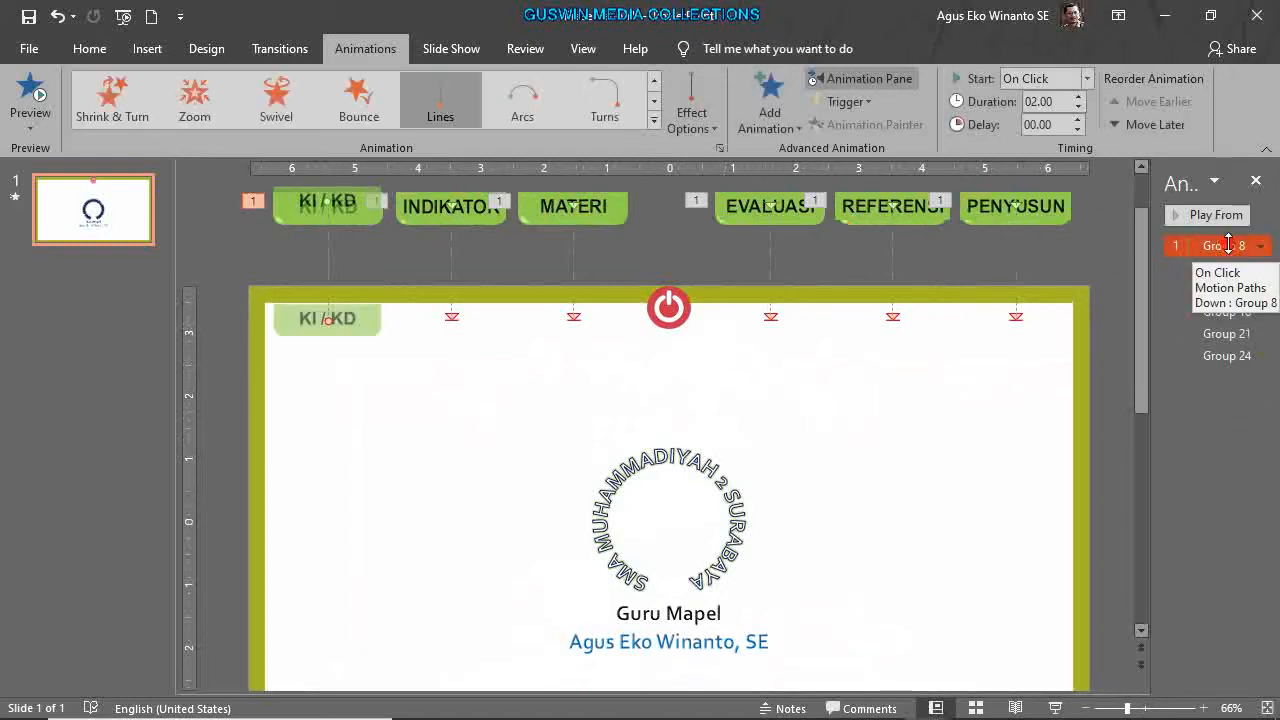
{"action": "key", "text": "shift+Down"}
{"action": "key", "text": "shift+Down"}
{"action": "key", "text": "shift+Down"}
{"action": "key", "text": "shift+Down"}
{"action": "key", "text": "shift+Down"}
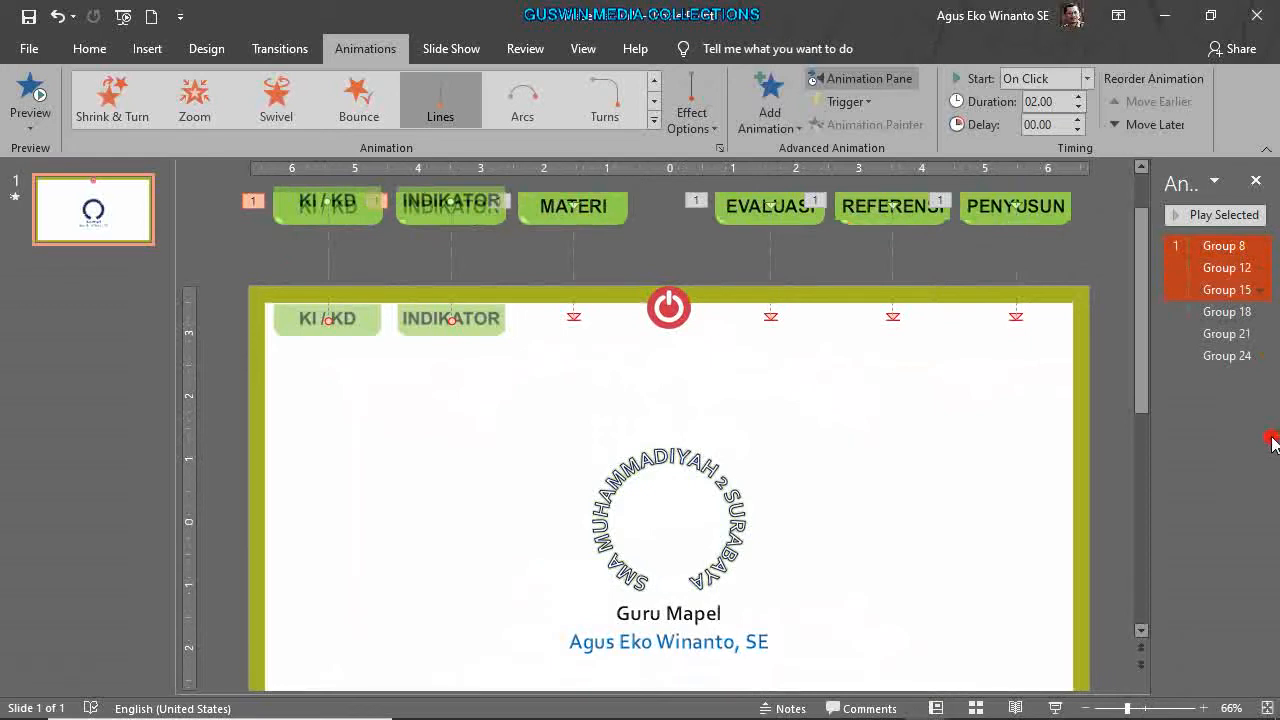
{"action": "left_click", "coordinate": [1260, 357]}
{"action": "left_click", "coordinate": [1160, 470]}
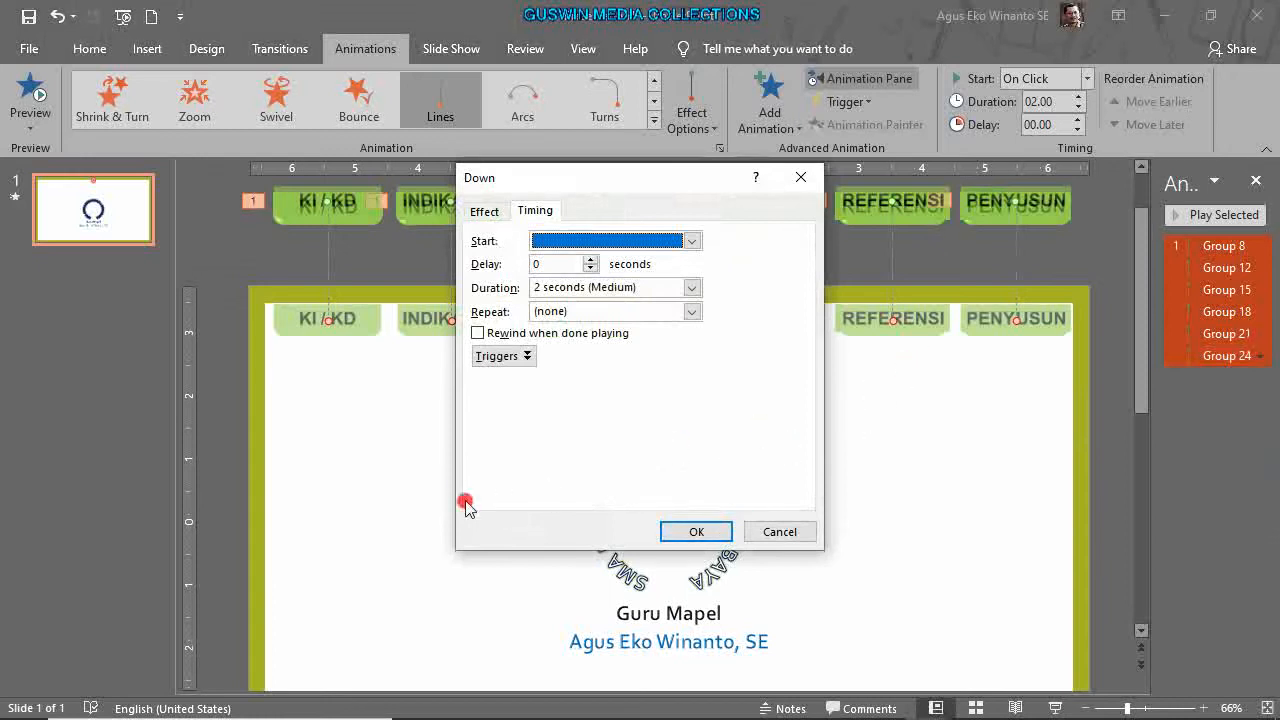
{"action": "left_click", "coordinate": [530, 356]}
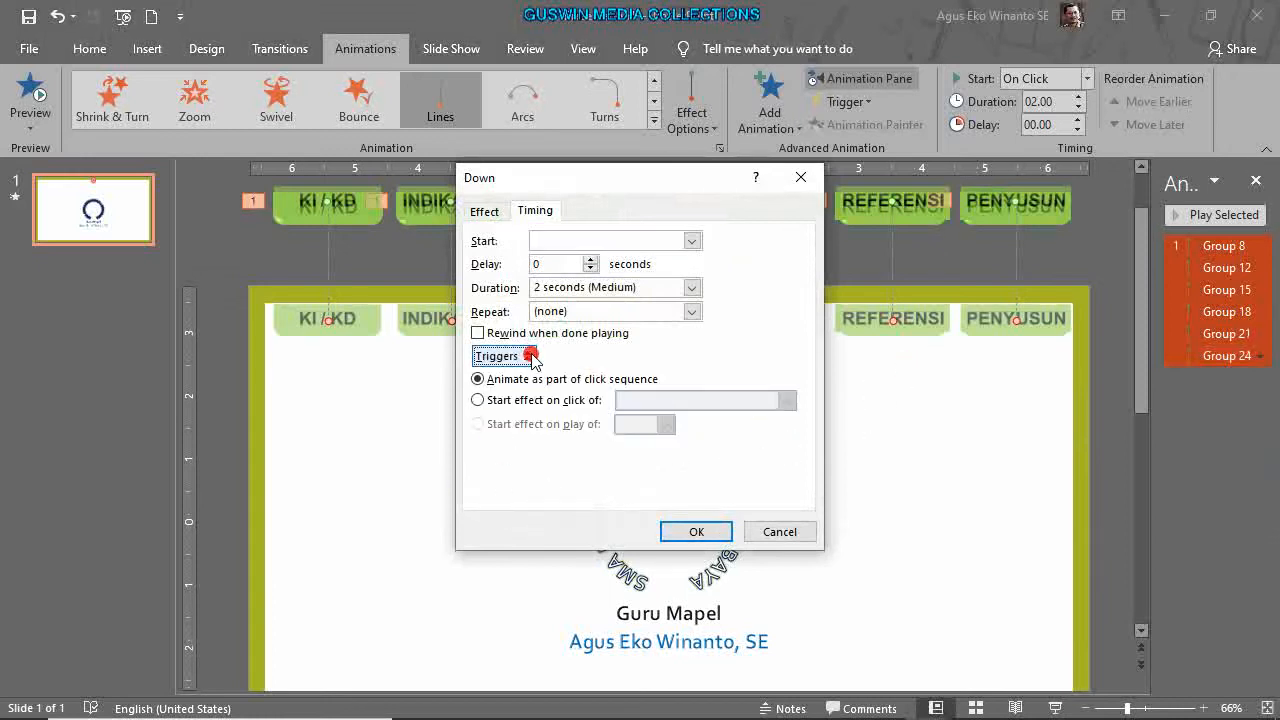
{"action": "left_click", "coordinate": [530, 402]}
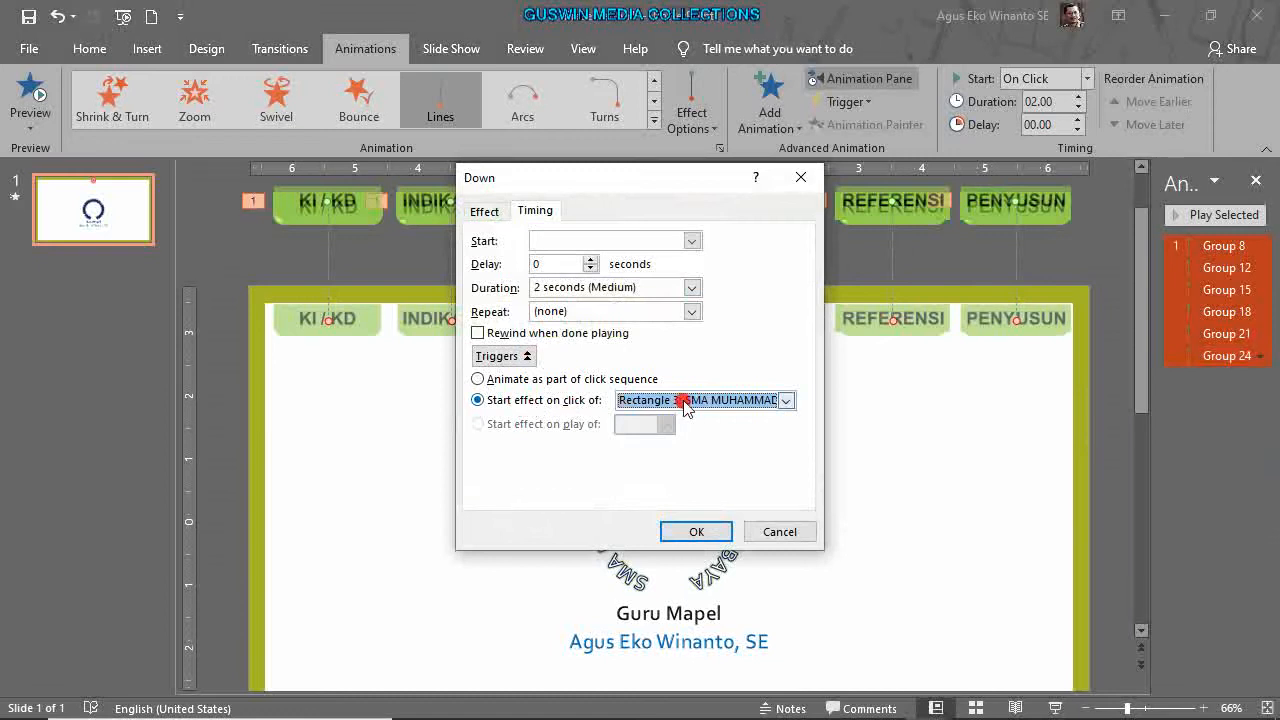
{"action": "left_click", "coordinate": [786, 400]}
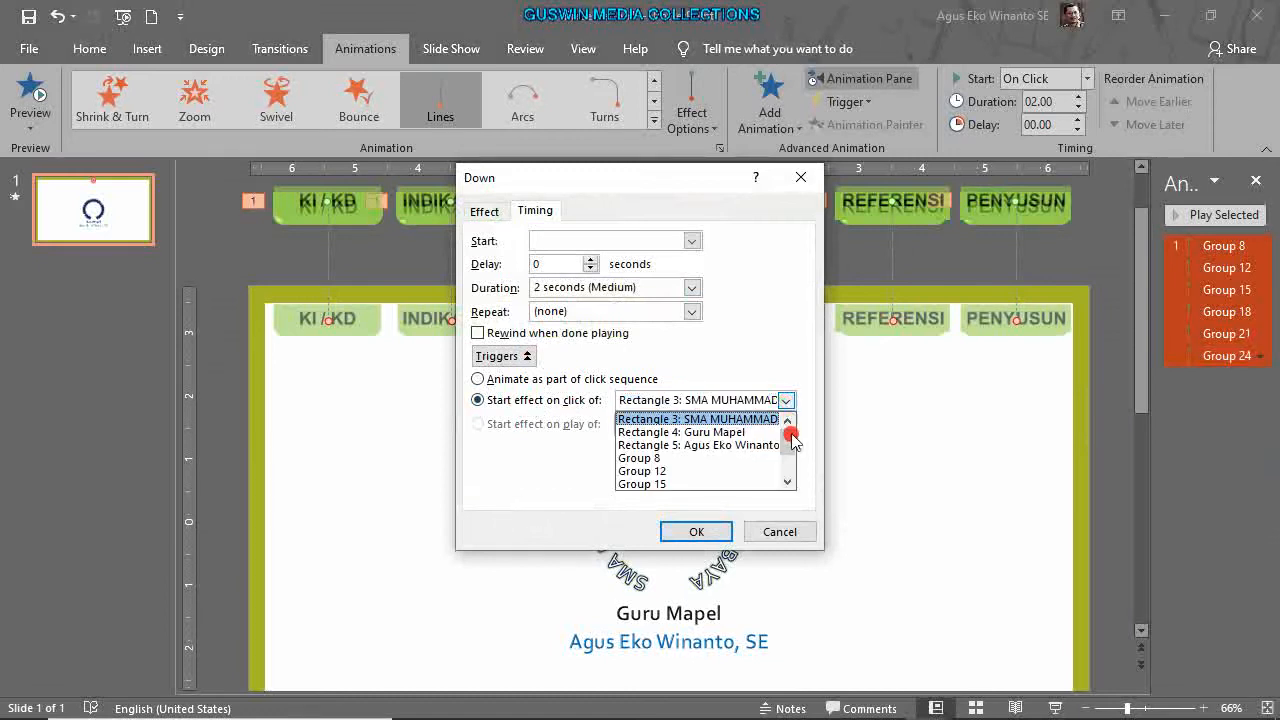
{"action": "left_click_drag", "start_coordinate": [791, 441], "coordinate": [655, 485]}
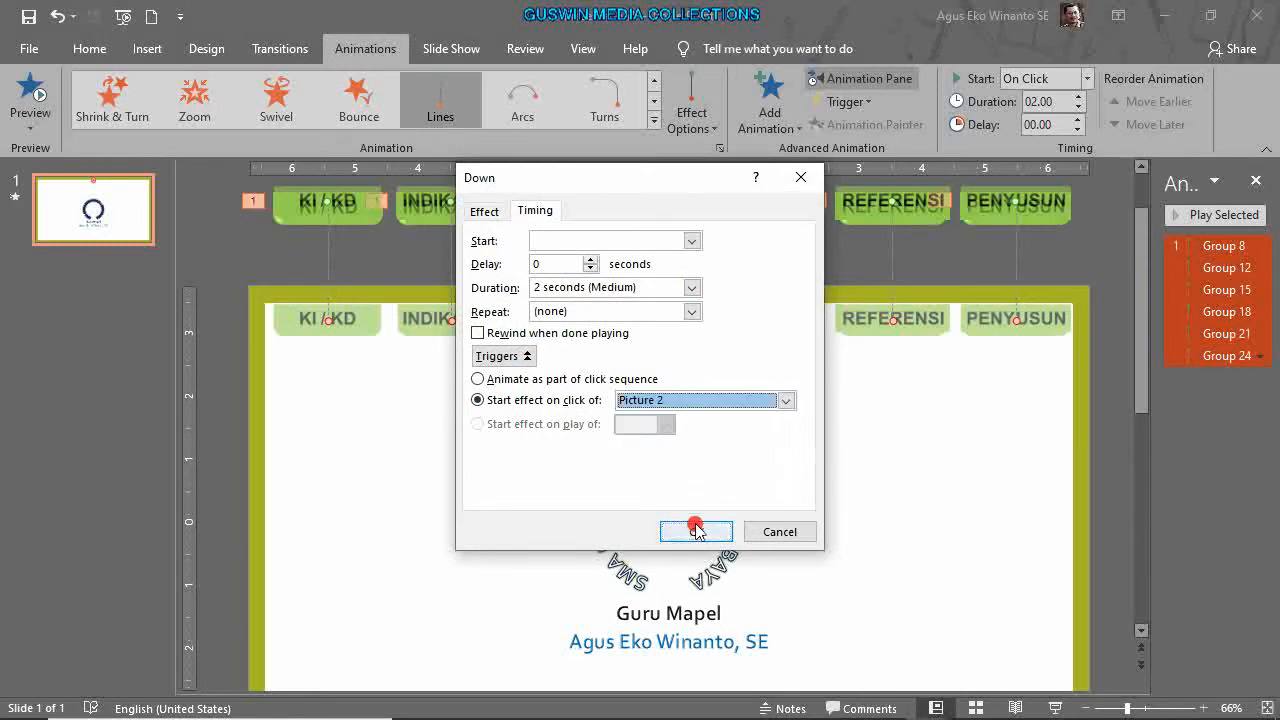
{"action": "left_click", "coordinate": [696, 531]}
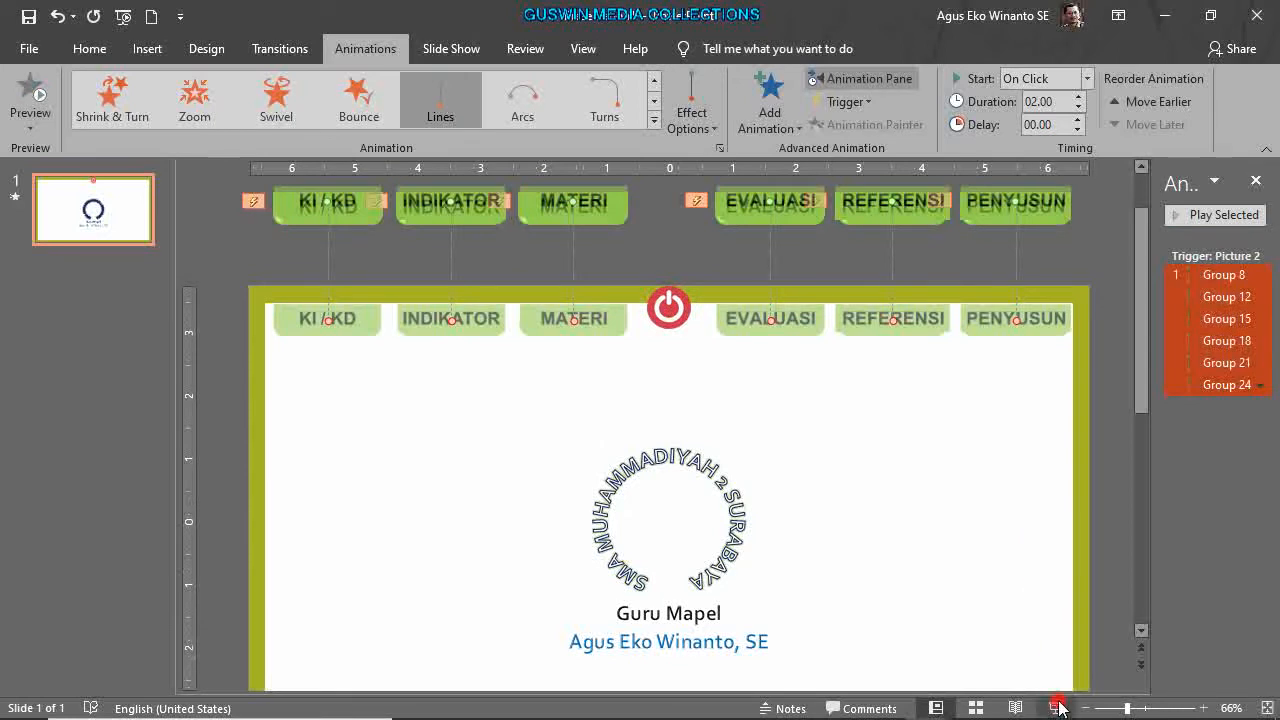
{"action": "left_click", "coordinate": [1057, 708]}
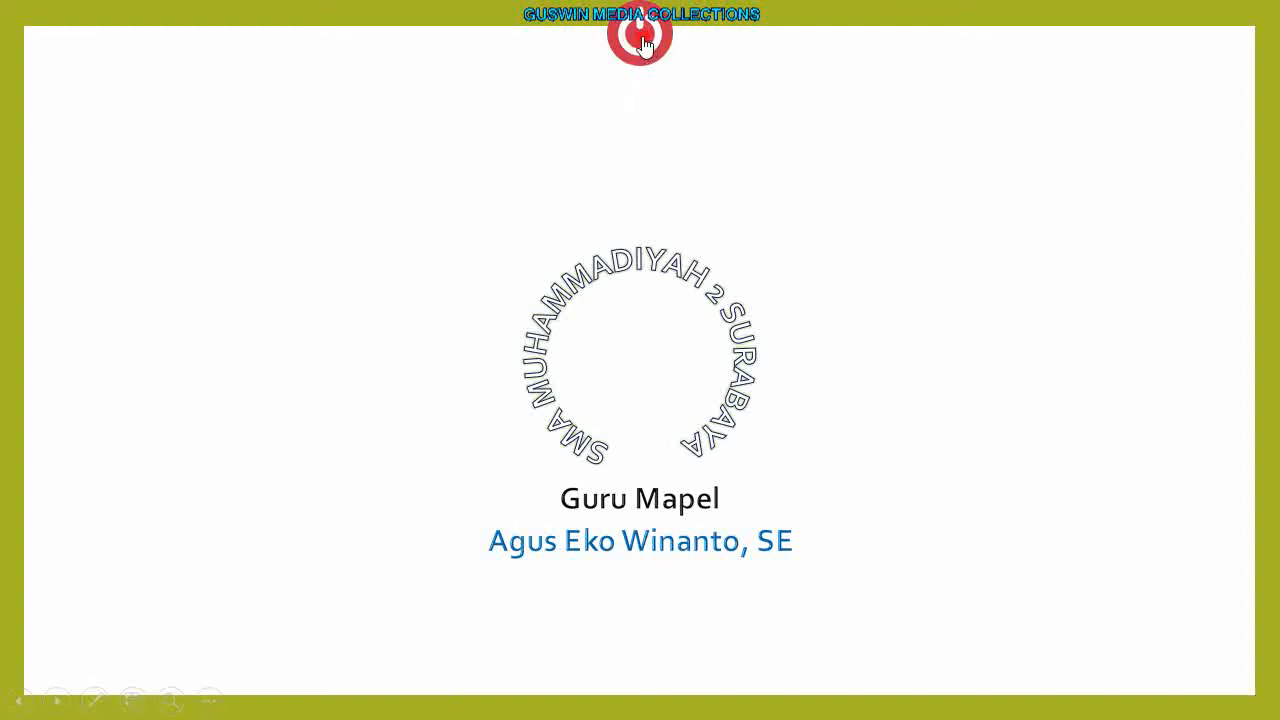
{"action": "left_click", "coordinate": [646, 46]}
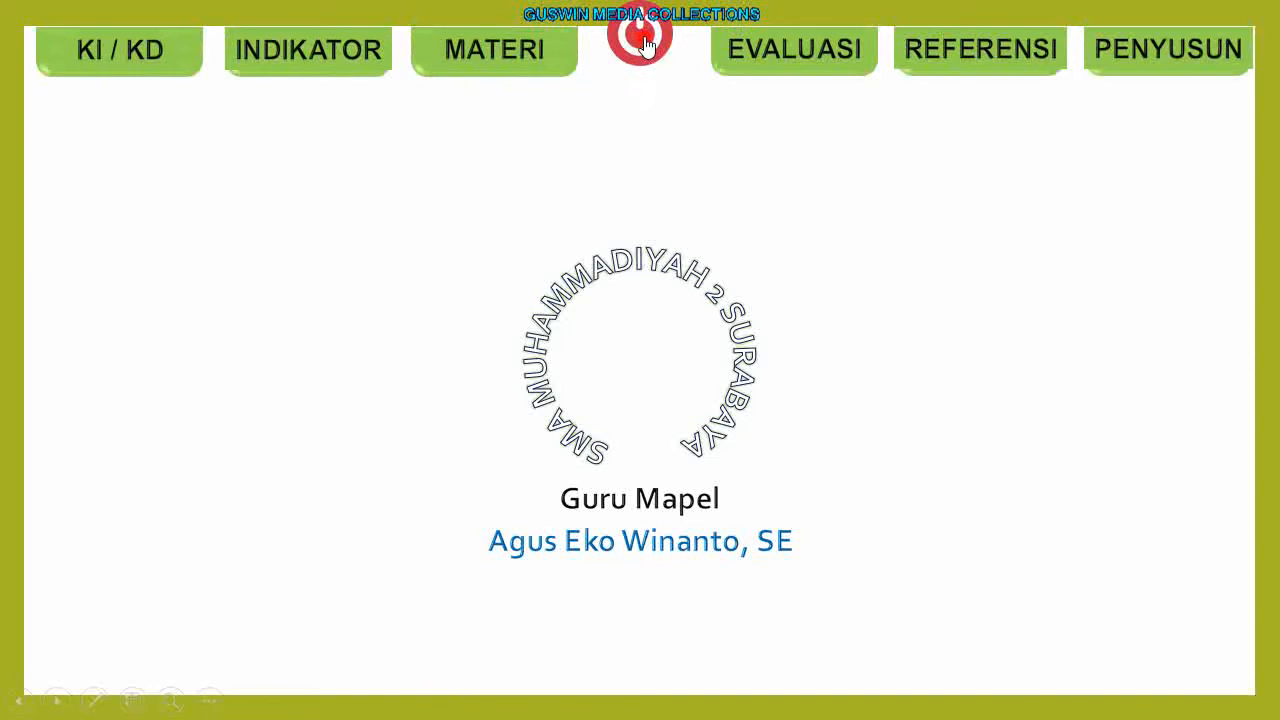
{"action": "left_click", "coordinate": [646, 46]}
{"action": "left_click", "coordinate": [646, 46]}
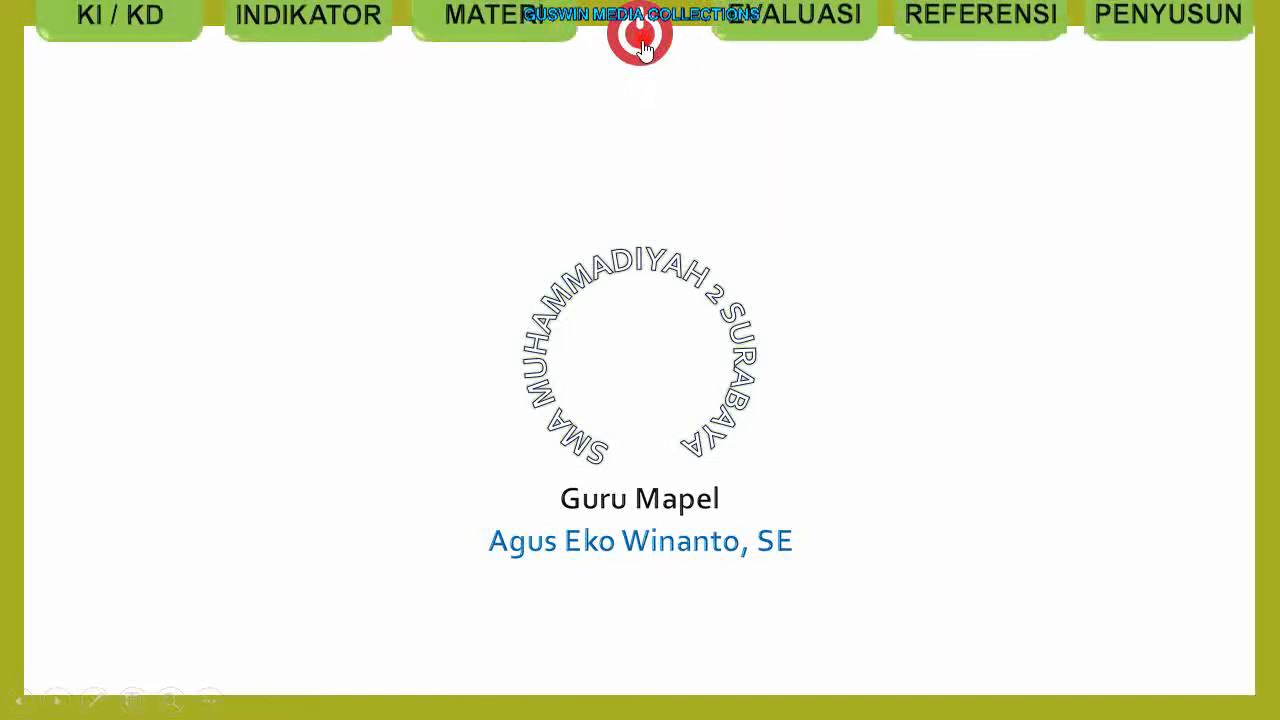
{"action": "key", "text": "Escape"}
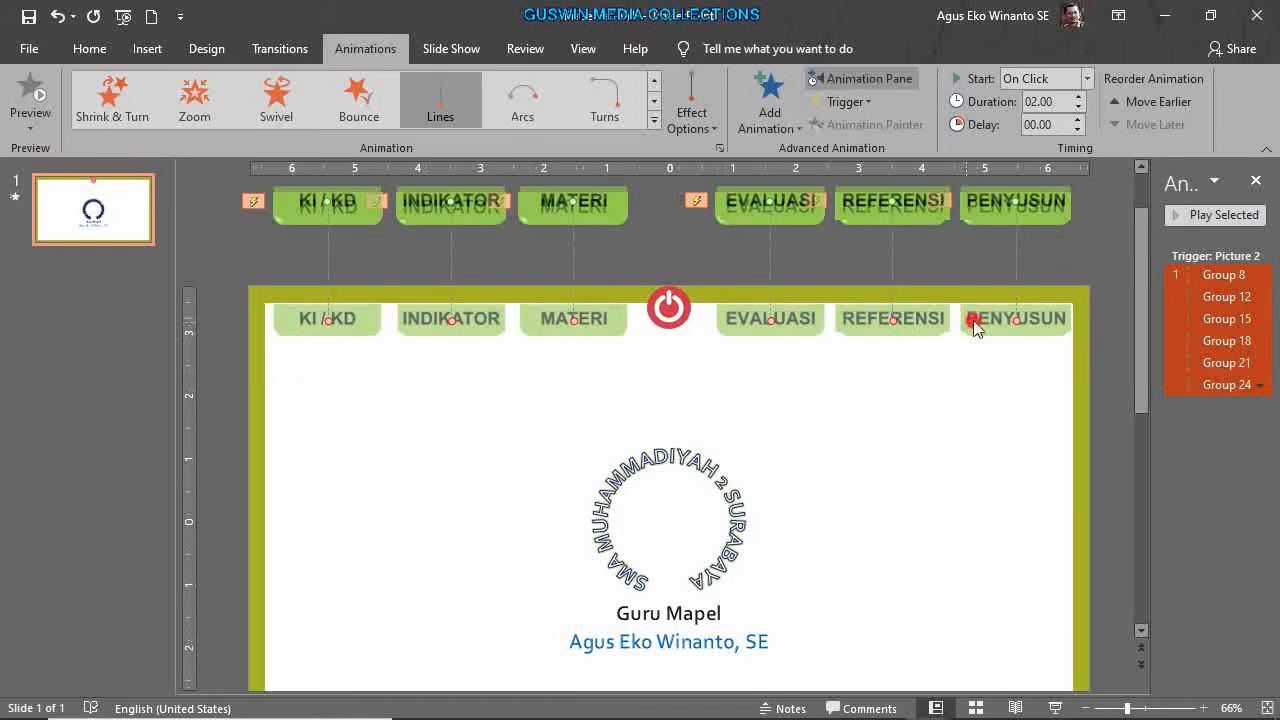
Add a Zoom exit effect to all six tab button groups.
{"action": "left_click", "coordinate": [1092, 397]}
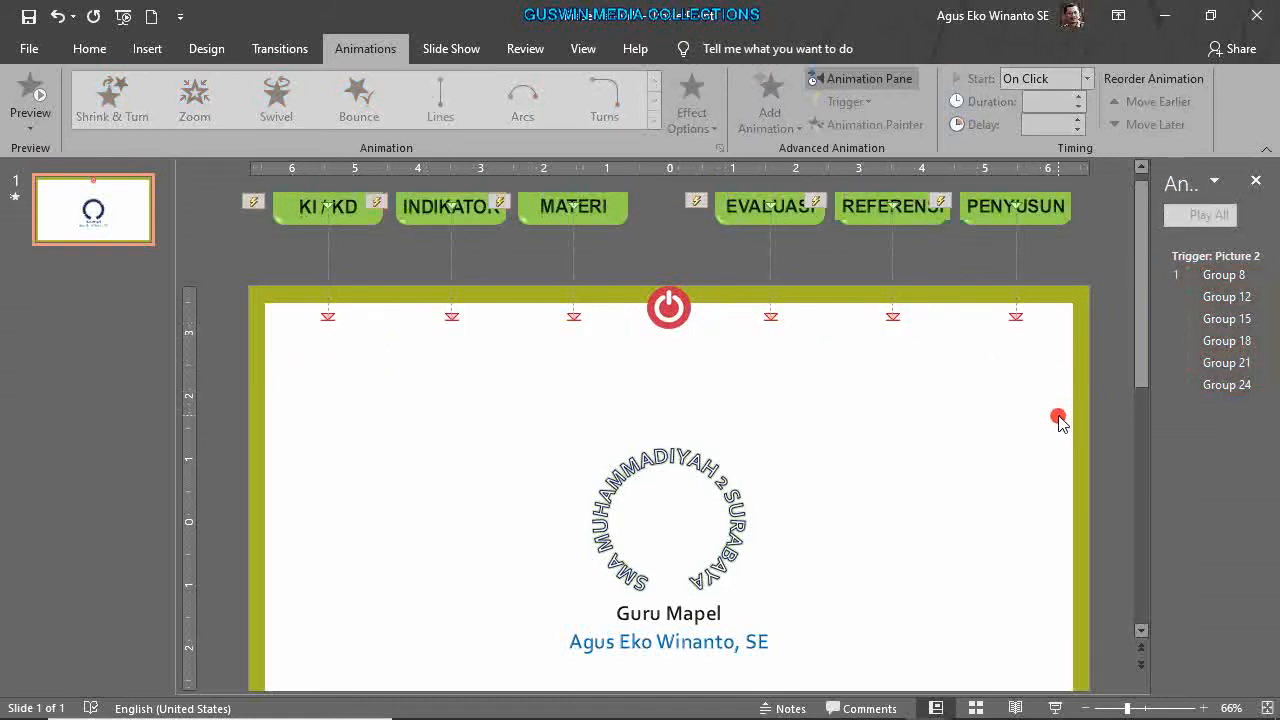
{"action": "scroll", "coordinate": [1054, 418], "scroll_direction": "down", "scroll_amount": 3}
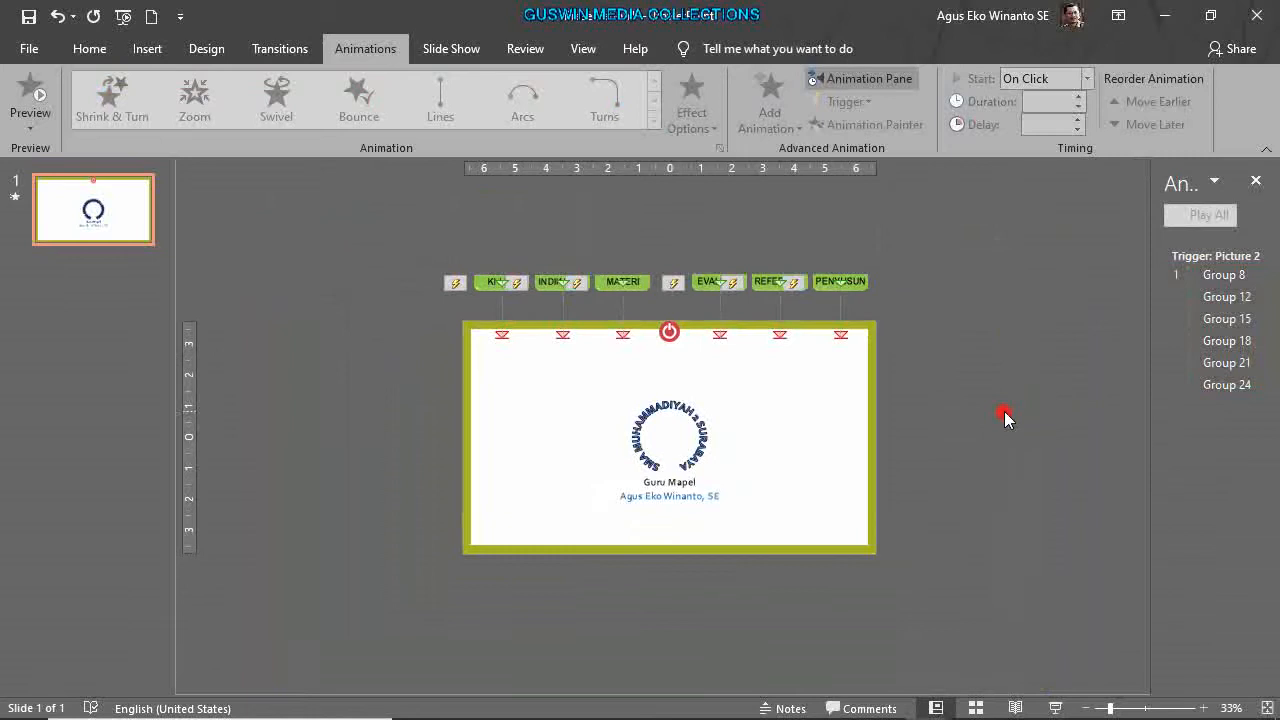
{"action": "scroll", "coordinate": [994, 416], "scroll_direction": "up", "scroll_amount": 2}
{"action": "scroll", "coordinate": [994, 416], "scroll_direction": "down", "scroll_amount": 2}
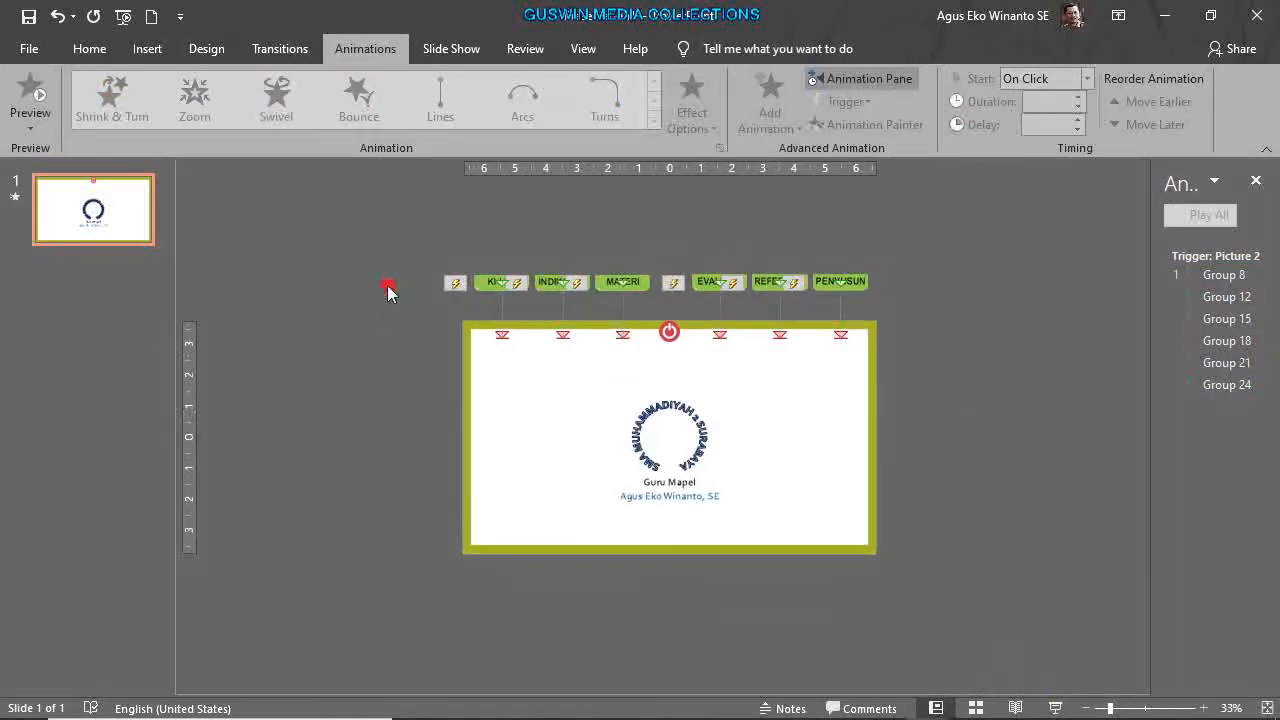
{"action": "left_click_drag", "start_coordinate": [380, 224], "coordinate": [900, 315]}
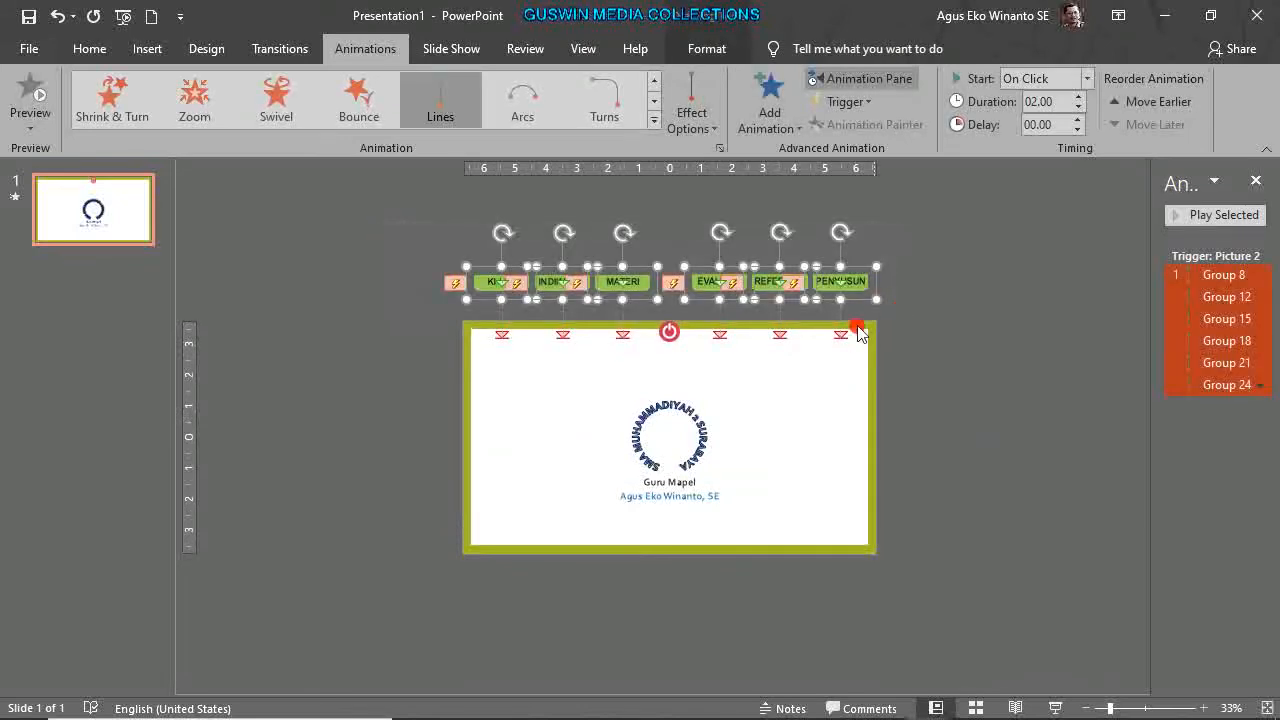
{"action": "left_click", "coordinate": [800, 132]}
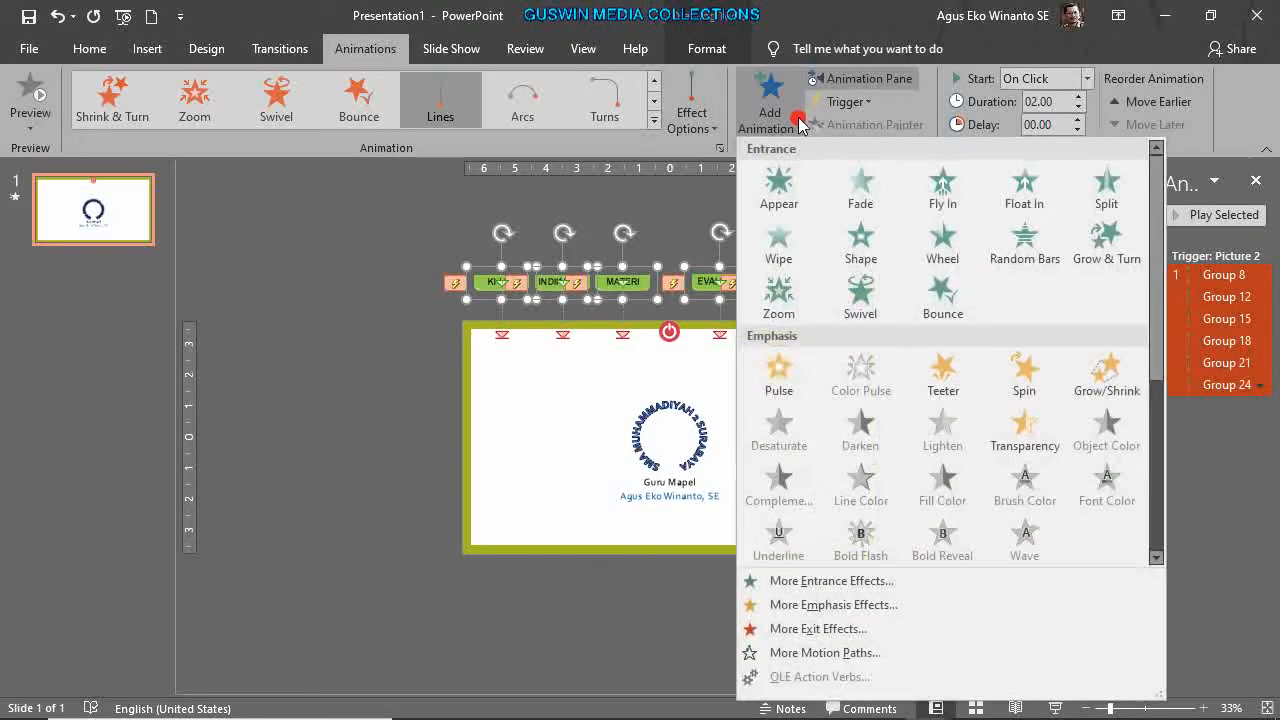
{"action": "left_click", "coordinate": [879, 638]}
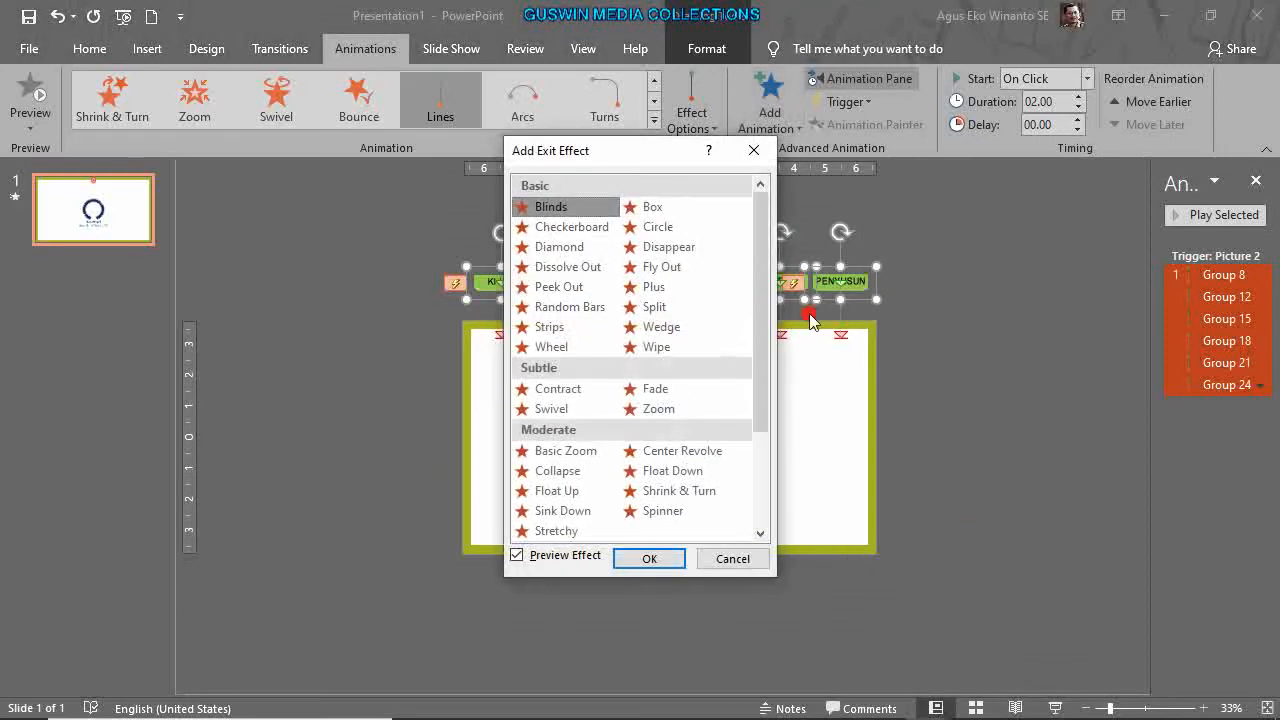
{"action": "left_click_drag", "start_coordinate": [651, 158], "coordinate": [1009, 174]}
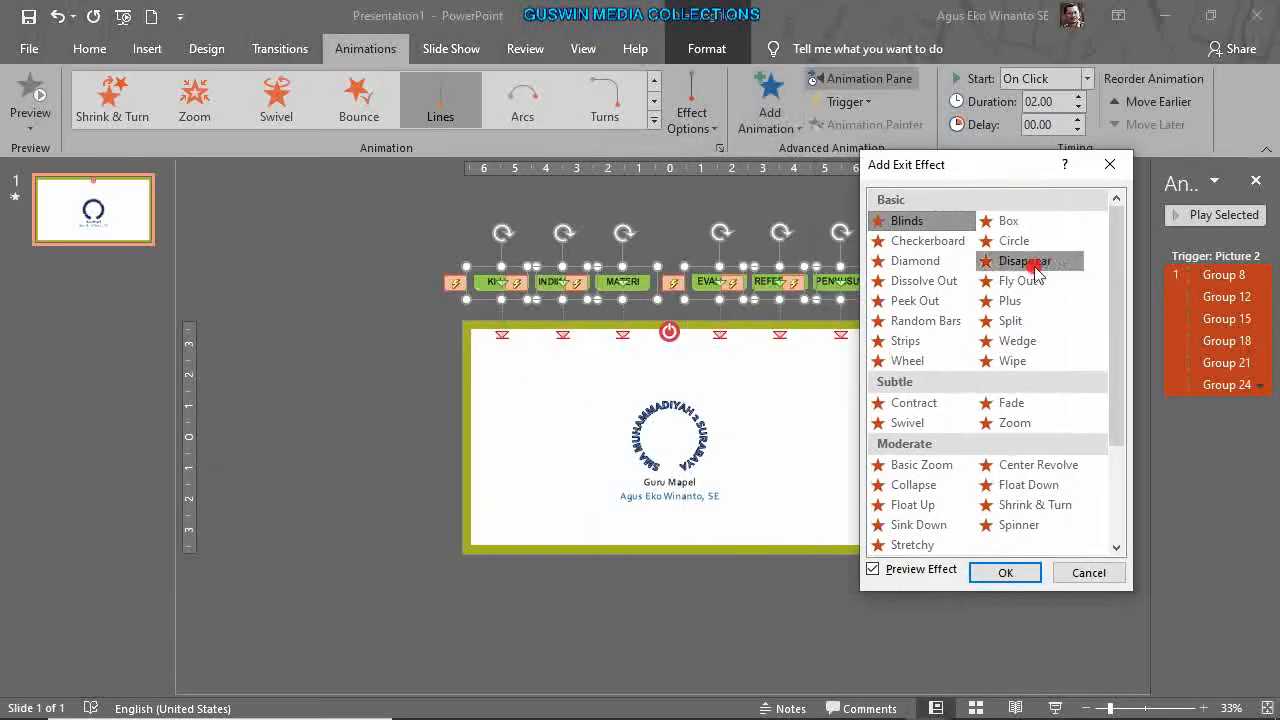
{"action": "left_click", "coordinate": [1020, 486]}
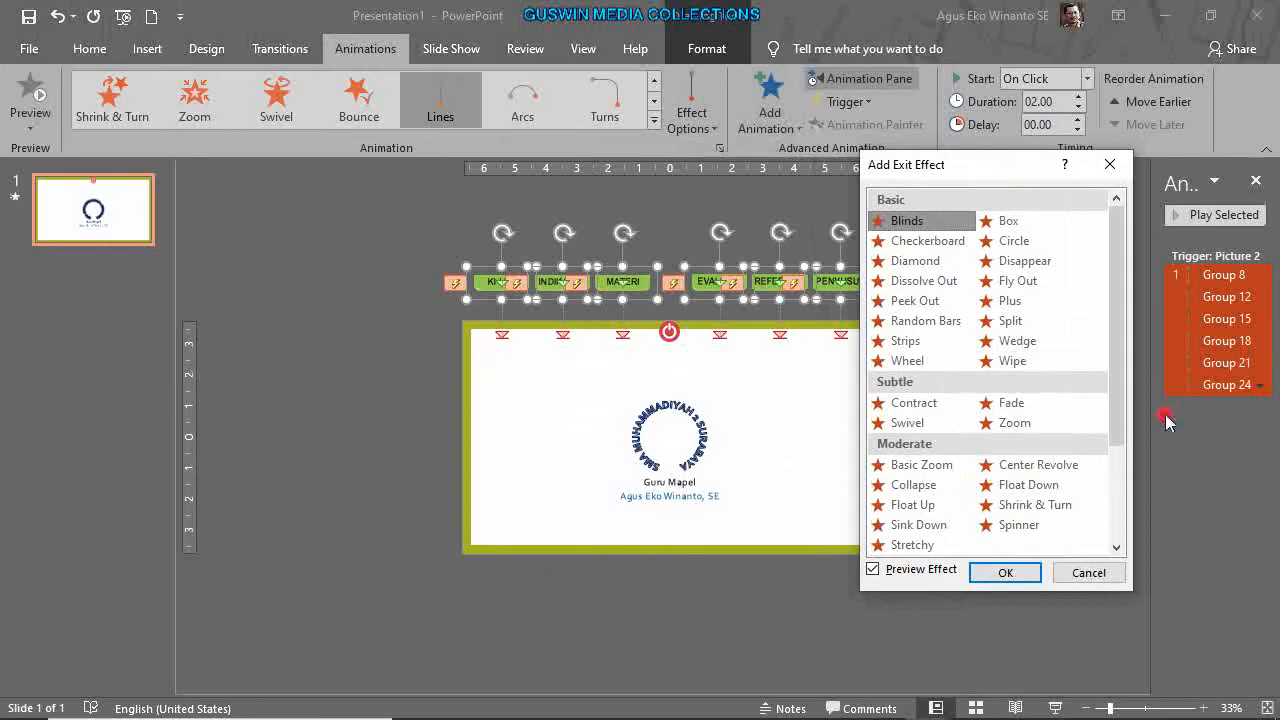
{"action": "left_click", "coordinate": [1018, 425]}
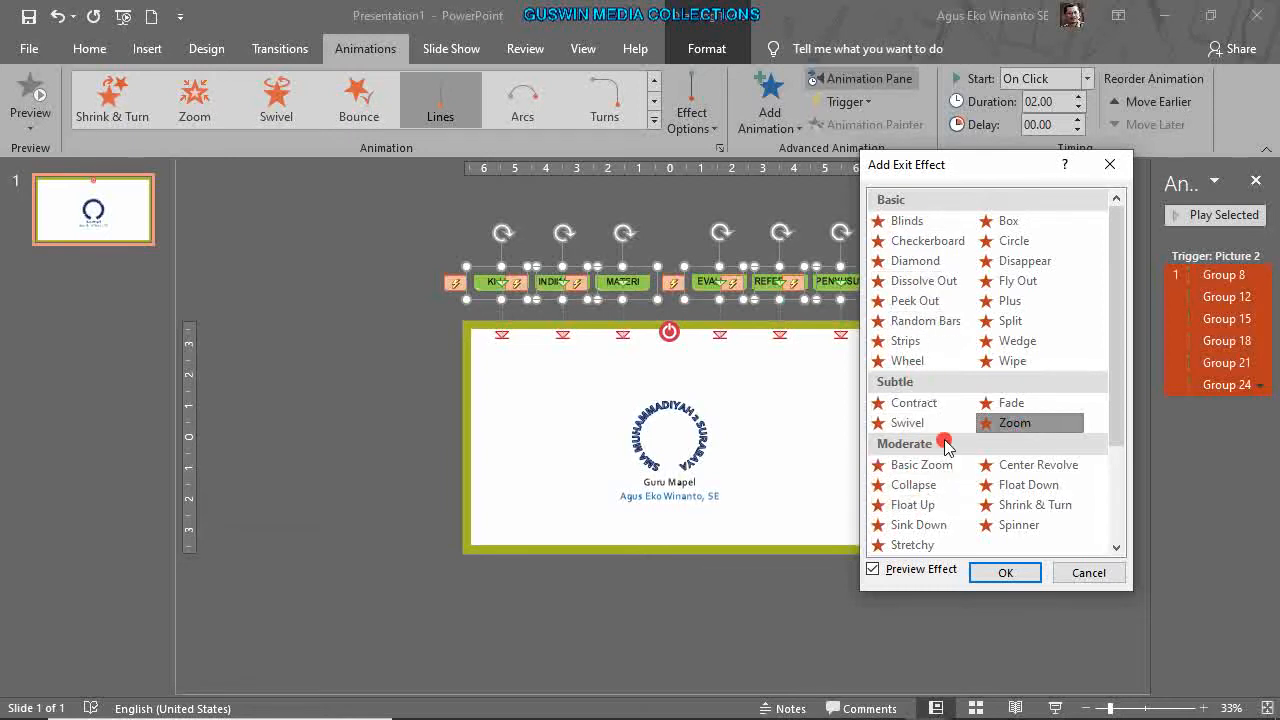
{"action": "left_click", "coordinate": [1005, 572]}
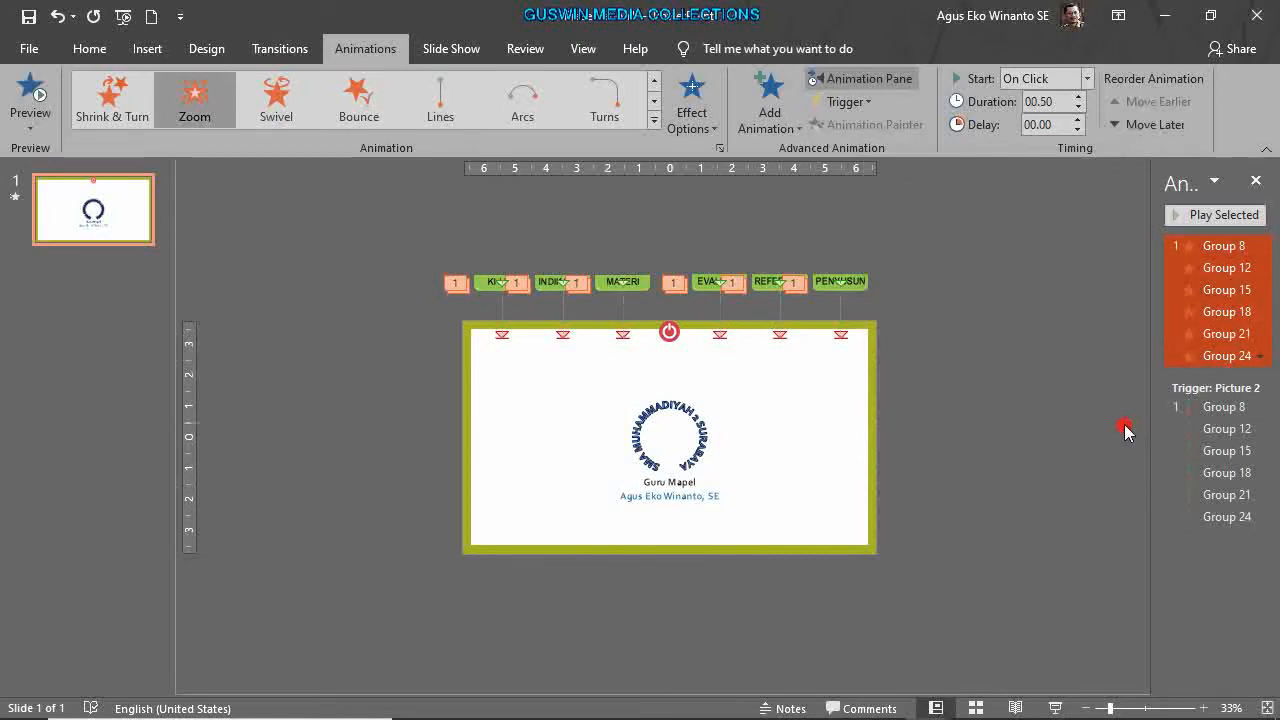
Move the Zoom exits under the Picture 2 trigger as its second click.
{"action": "left_click_drag", "start_coordinate": [1192, 268], "coordinate": [1199, 591]}
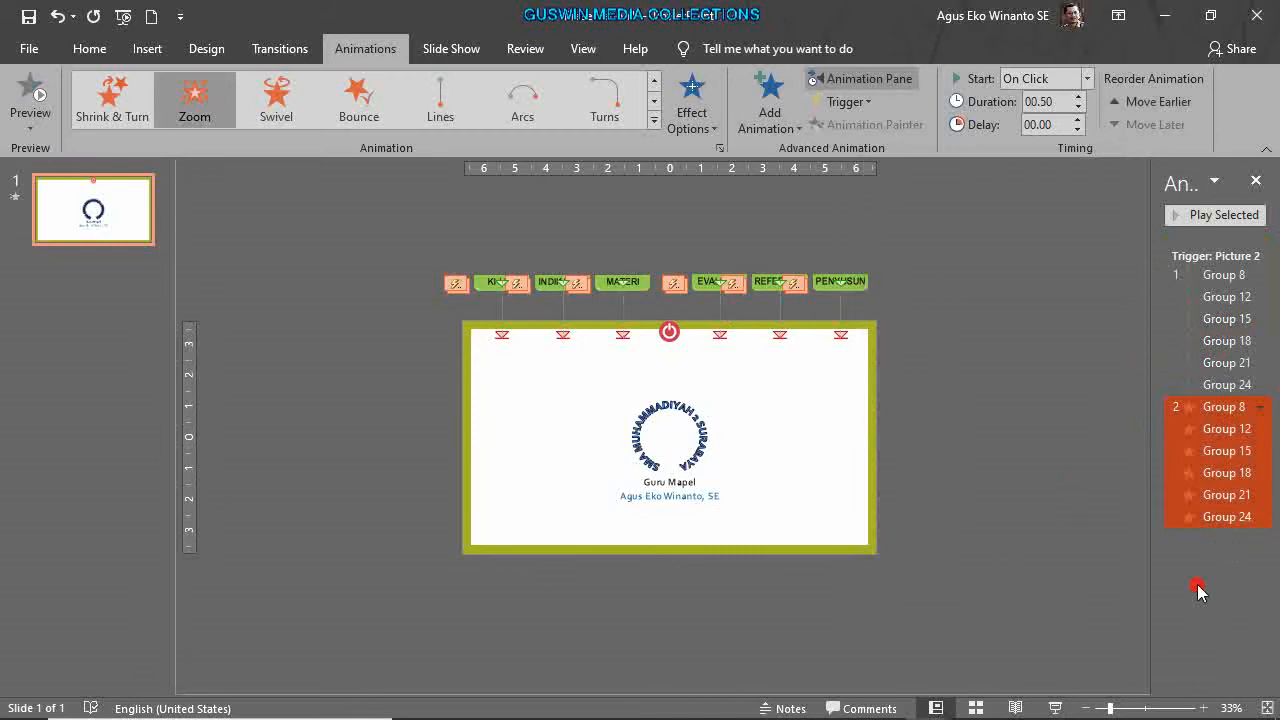
{"action": "left_click", "coordinate": [1083, 580]}
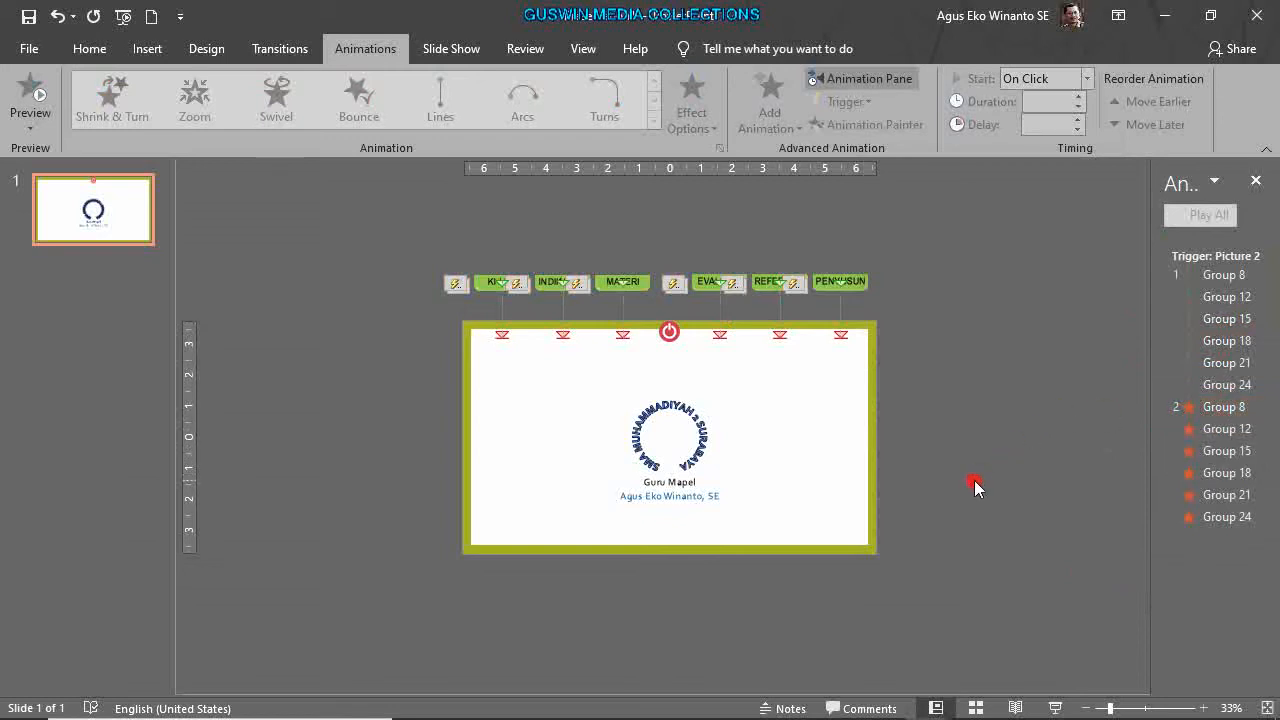
{"action": "scroll", "coordinate": [976, 487], "scroll_direction": "up", "scroll_amount": 2}
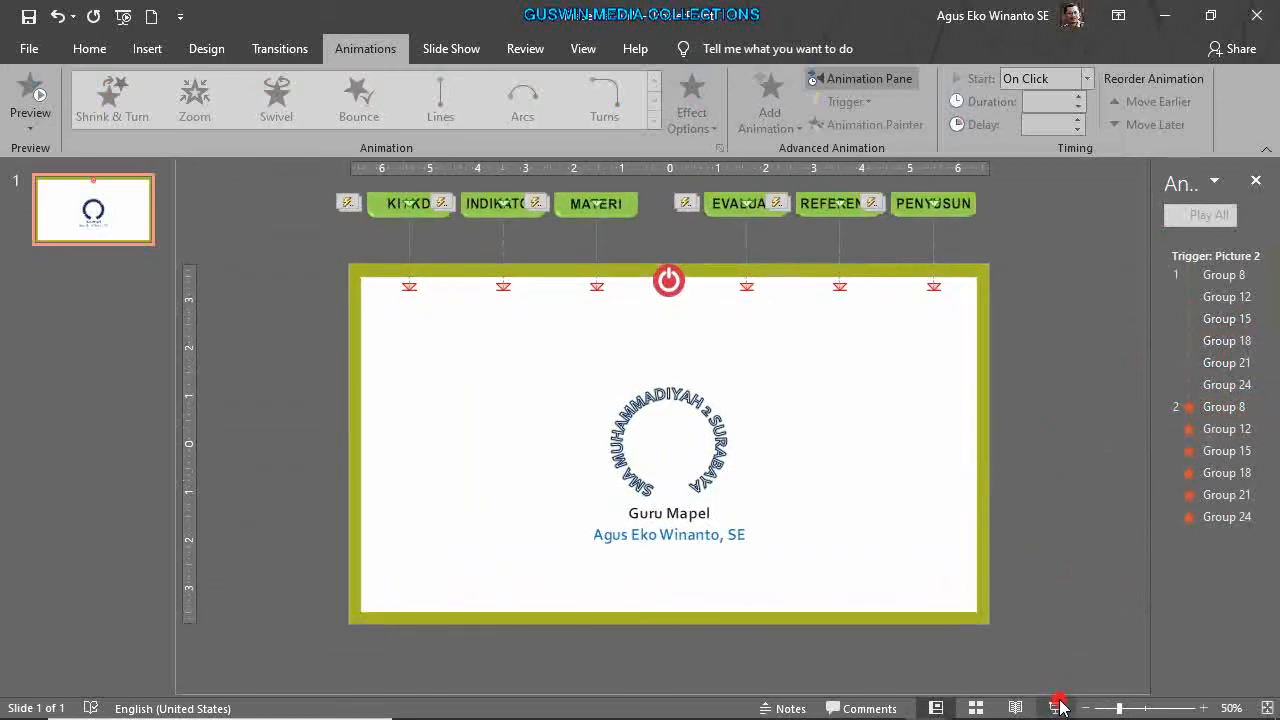
{"action": "left_click", "coordinate": [1056, 707]}
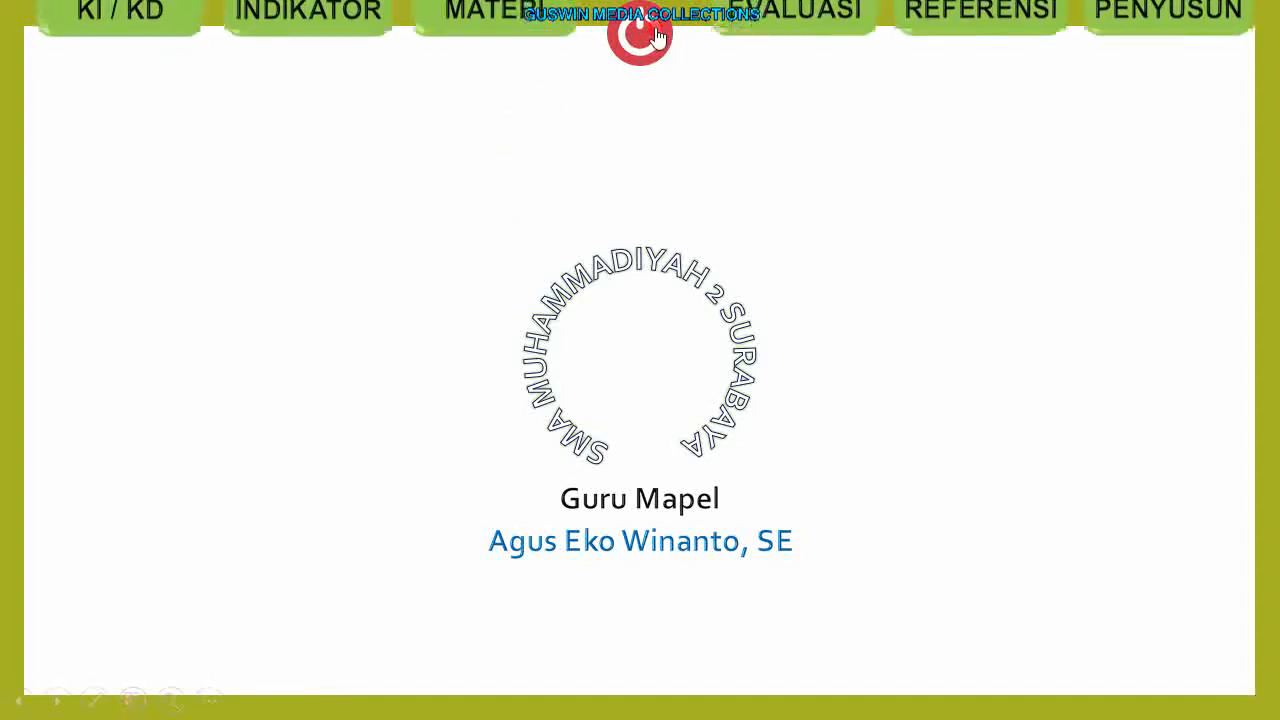
{"action": "left_click", "coordinate": [636, 36]}
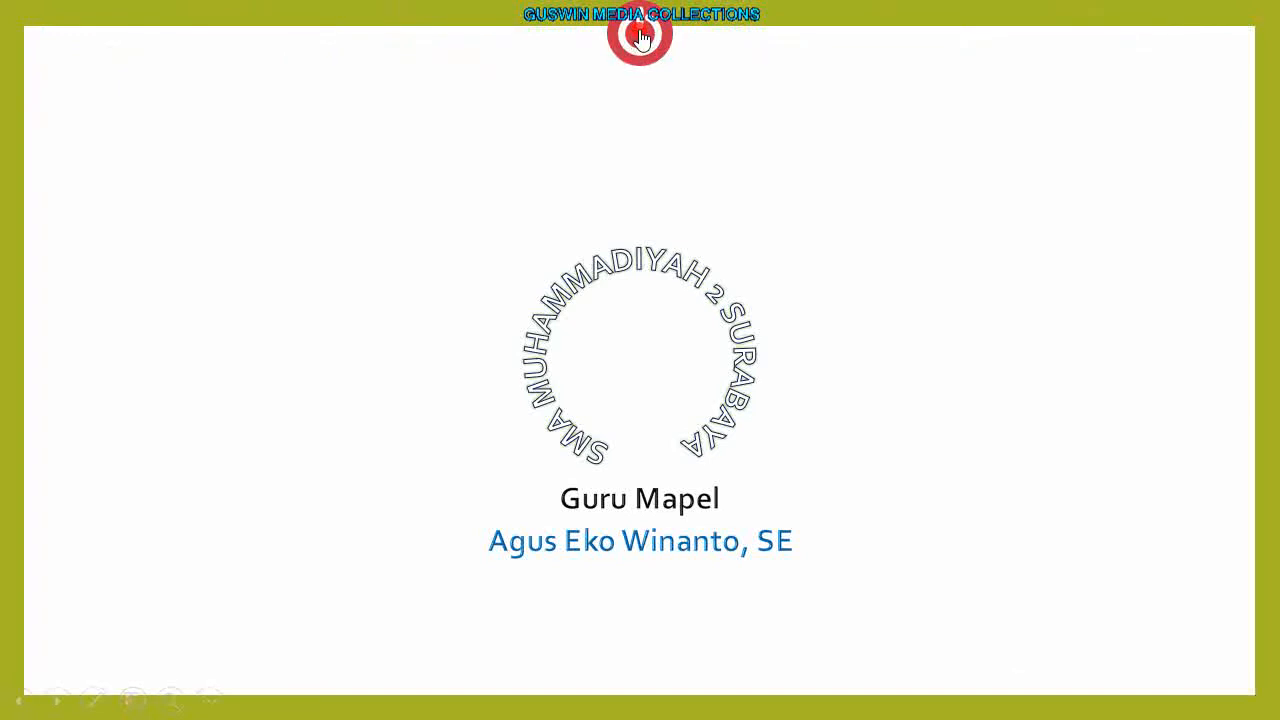
{"action": "left_click", "coordinate": [640, 36]}
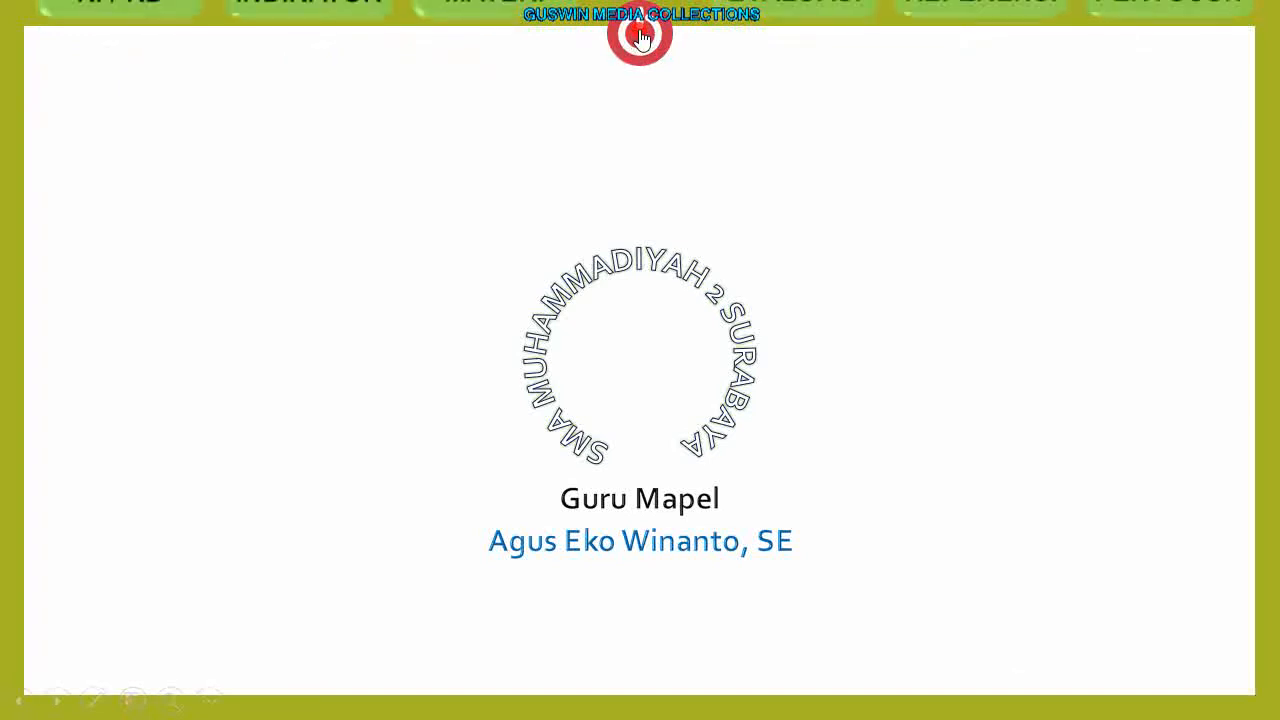
{"action": "left_click", "coordinate": [640, 36]}
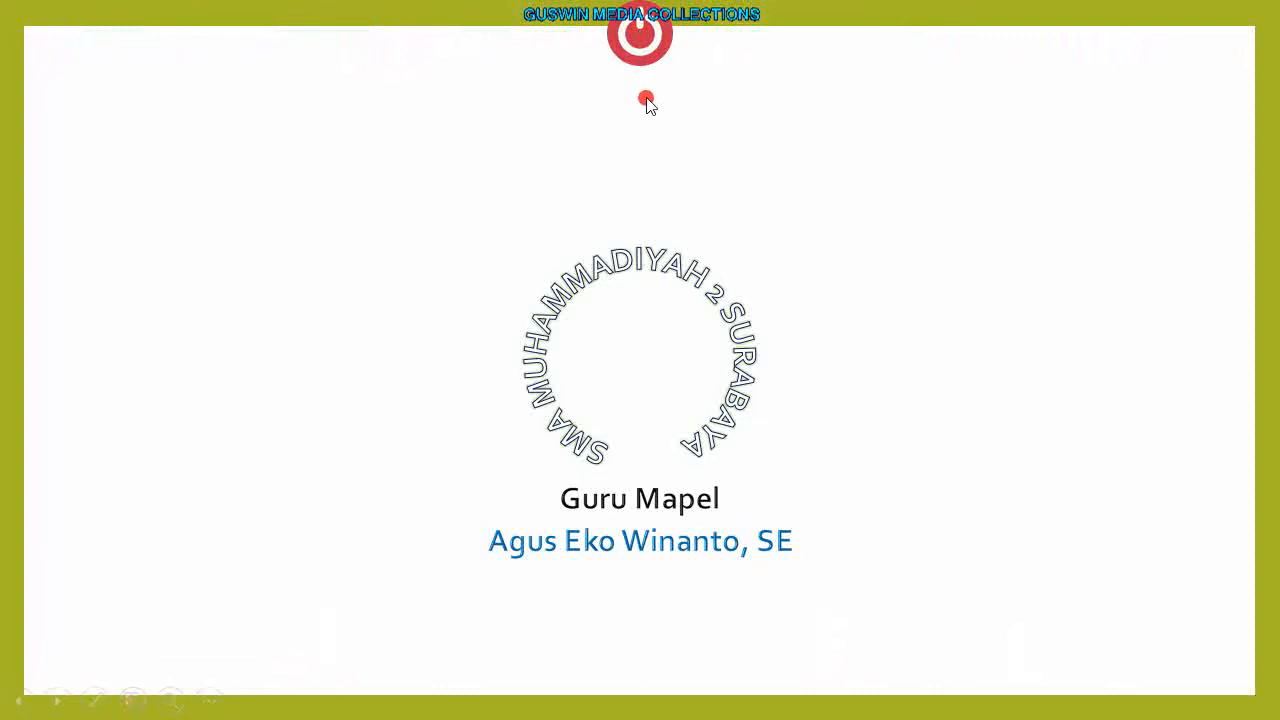
{"action": "key", "text": "Escape"}
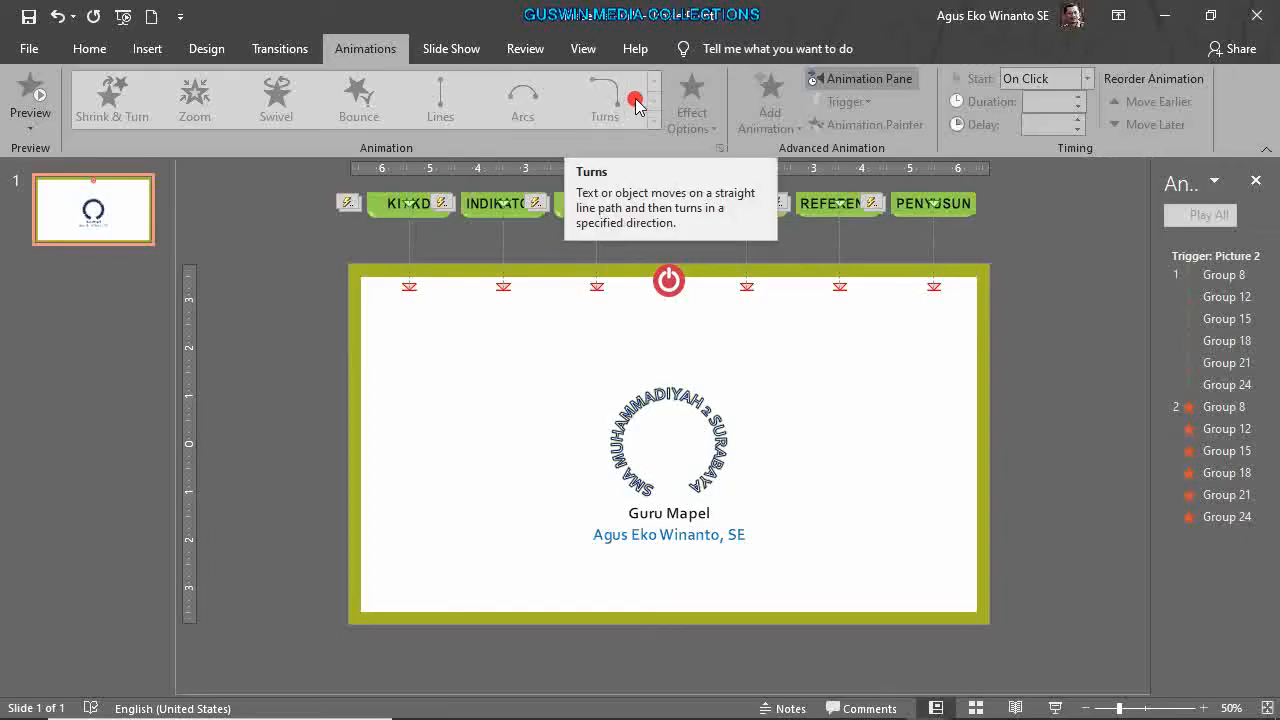
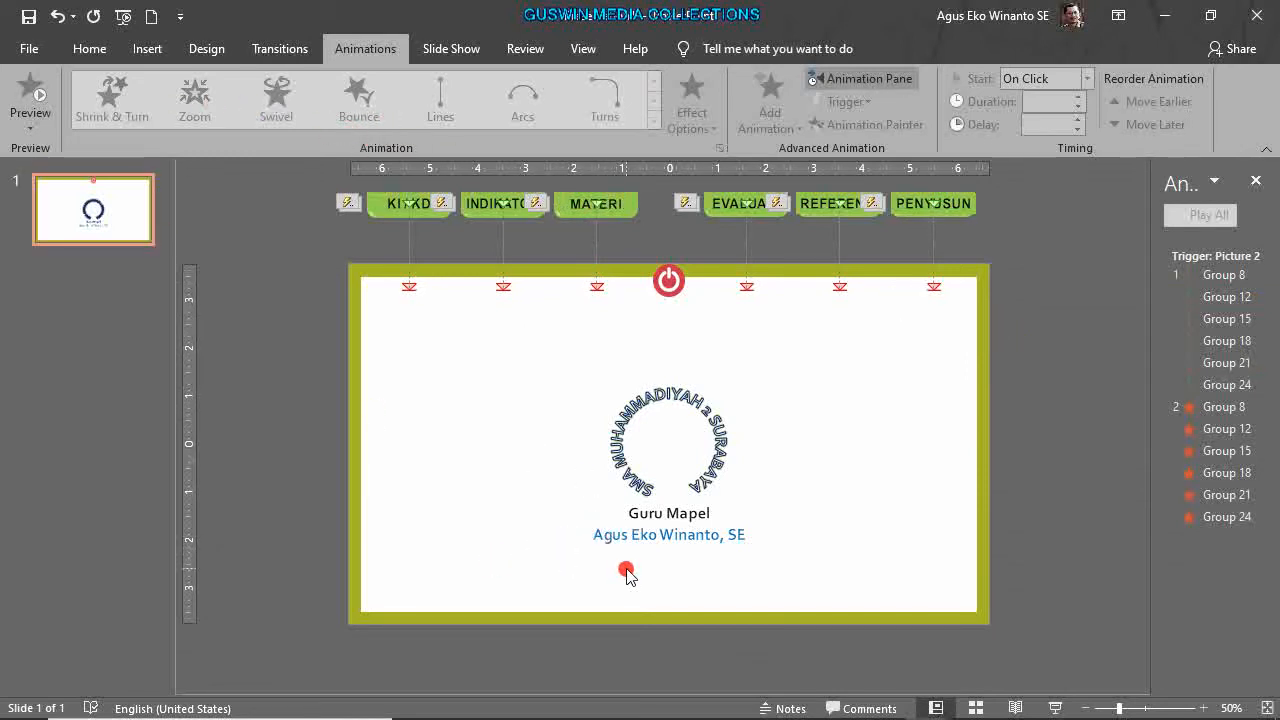
Copy the name text box upward, left-align it, and type 'Pendahuluan'.
{"action": "left_click", "coordinate": [648, 541]}
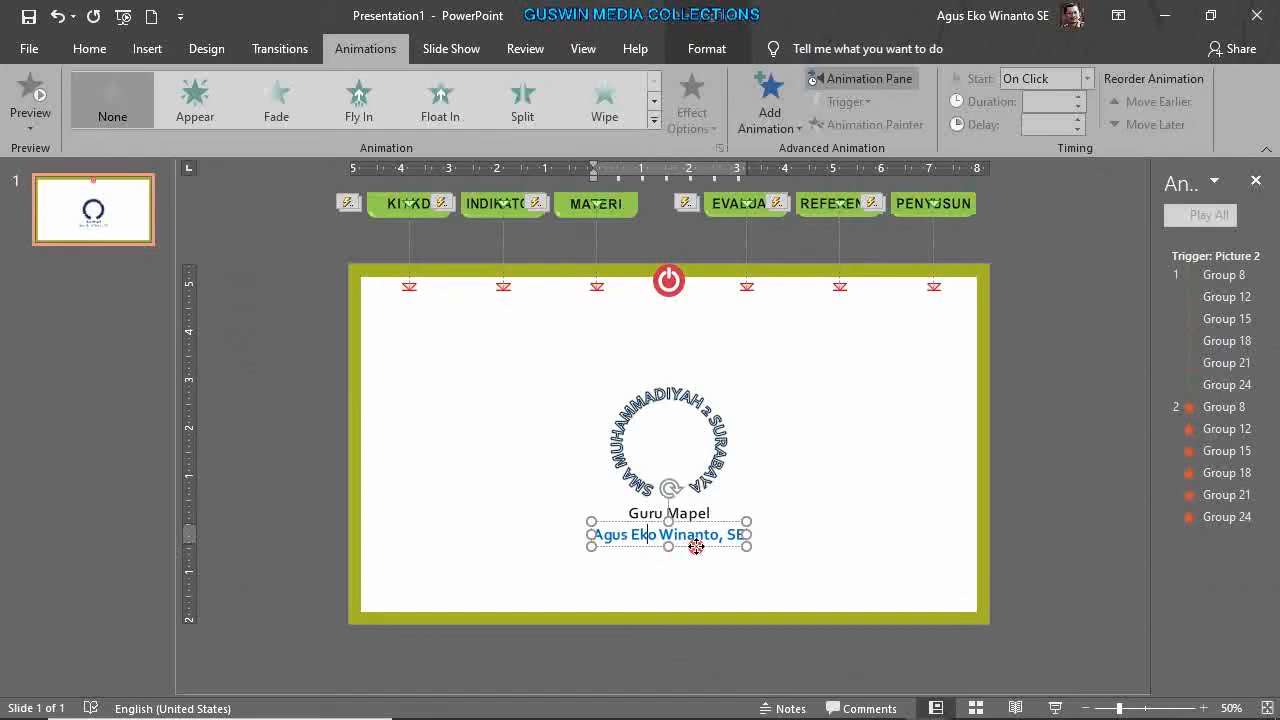
{"action": "left_click", "coordinate": [695, 547]}
{"action": "left_click_drag", "start_coordinate": [698, 550], "coordinate": [584, 362]}
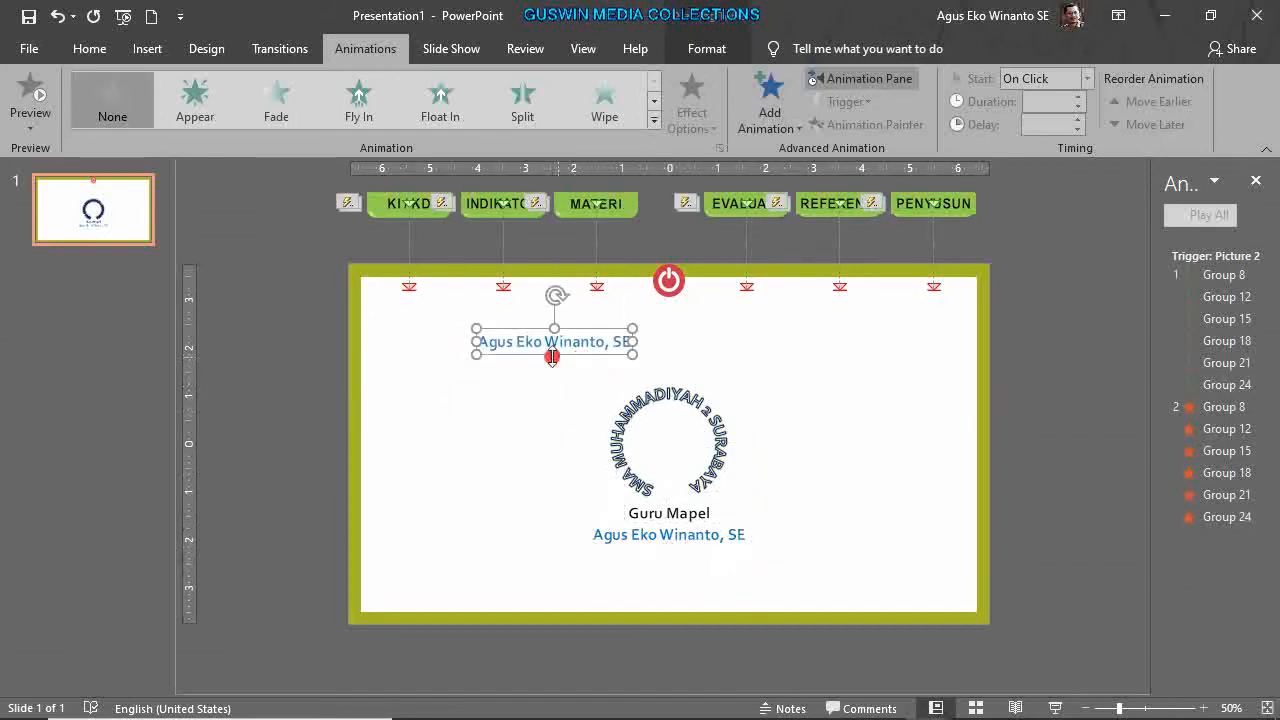
{"action": "left_click_drag", "start_coordinate": [484, 345], "coordinate": [644, 364]}
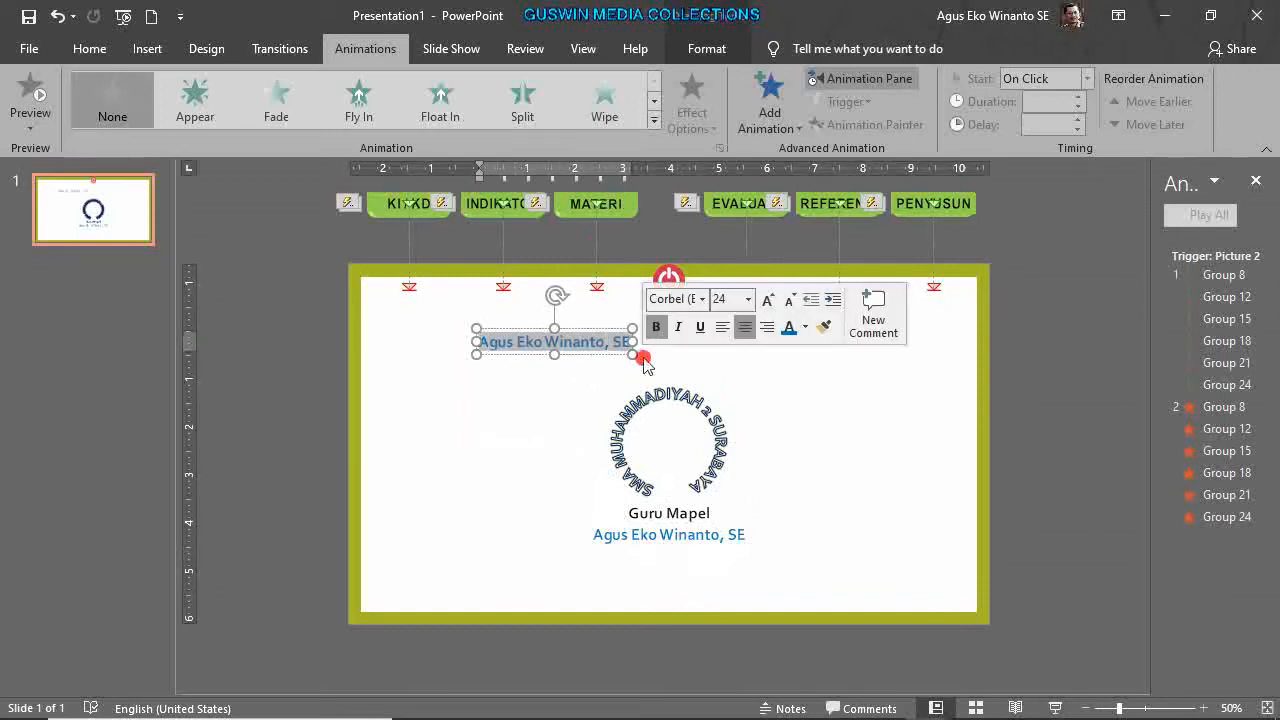
{"action": "left_click", "coordinate": [89, 48]}
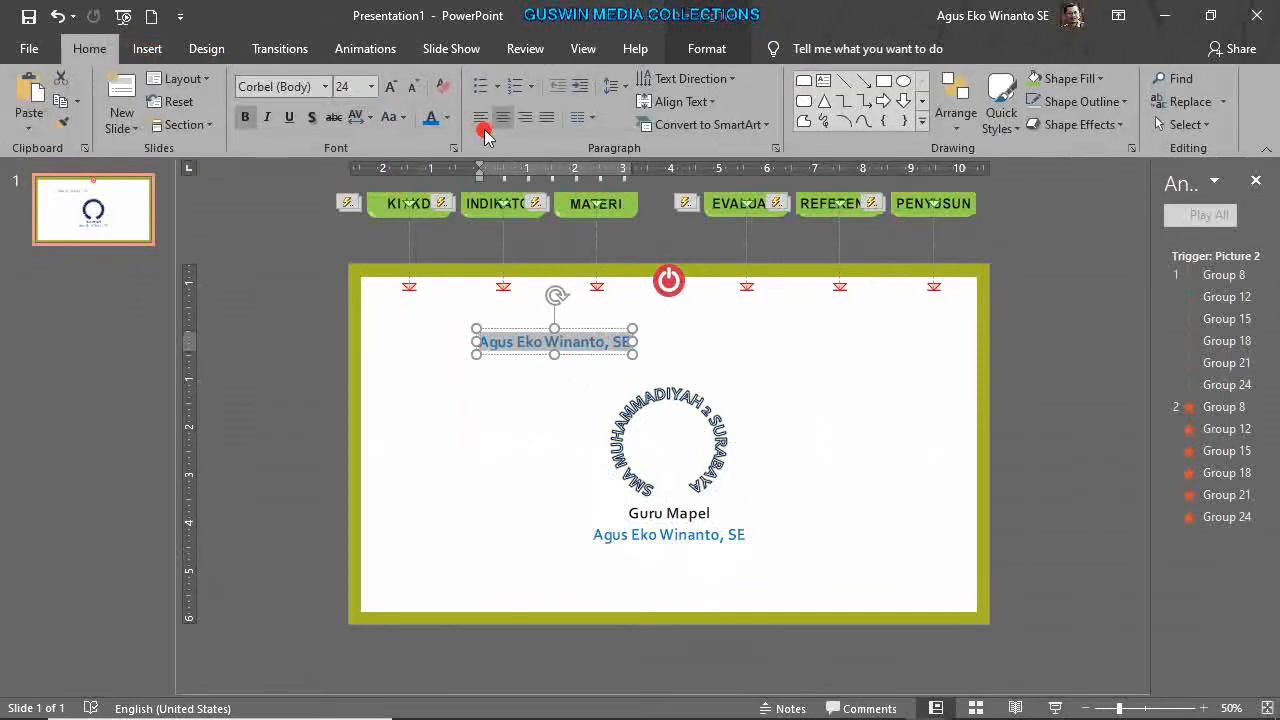
{"action": "left_click", "coordinate": [481, 118]}
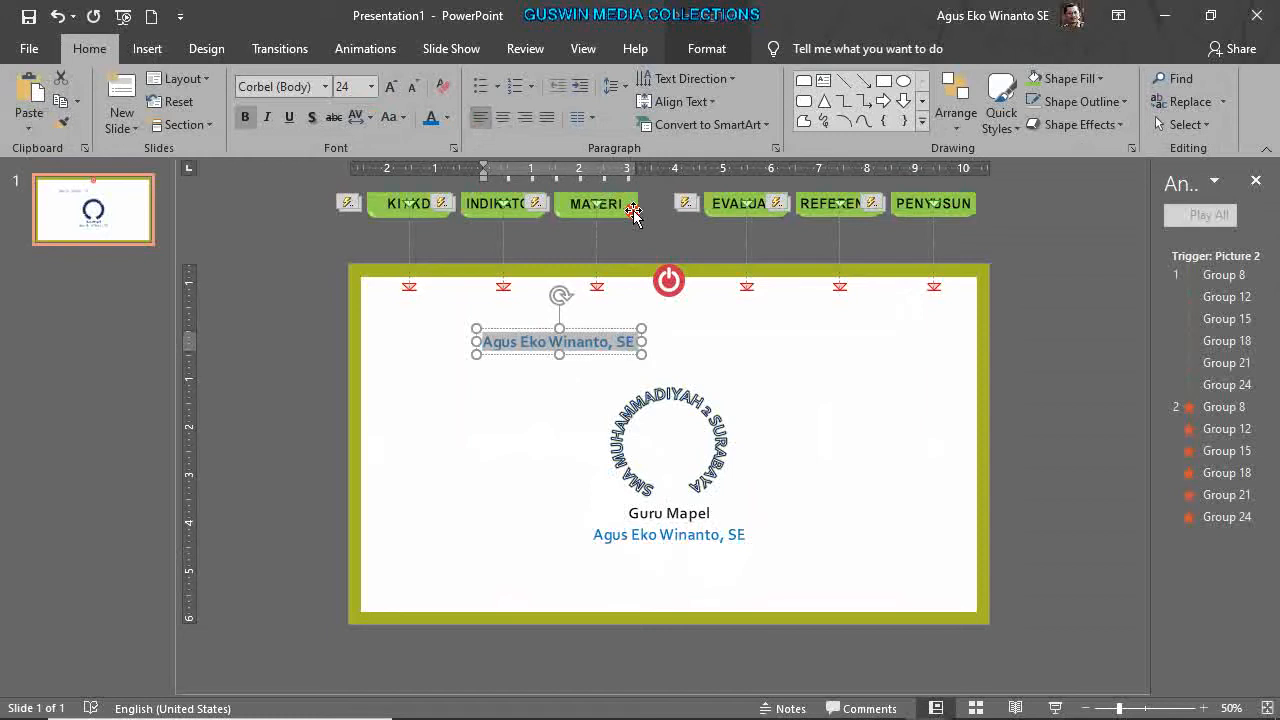
{"action": "type", "text": "Pendahu"}
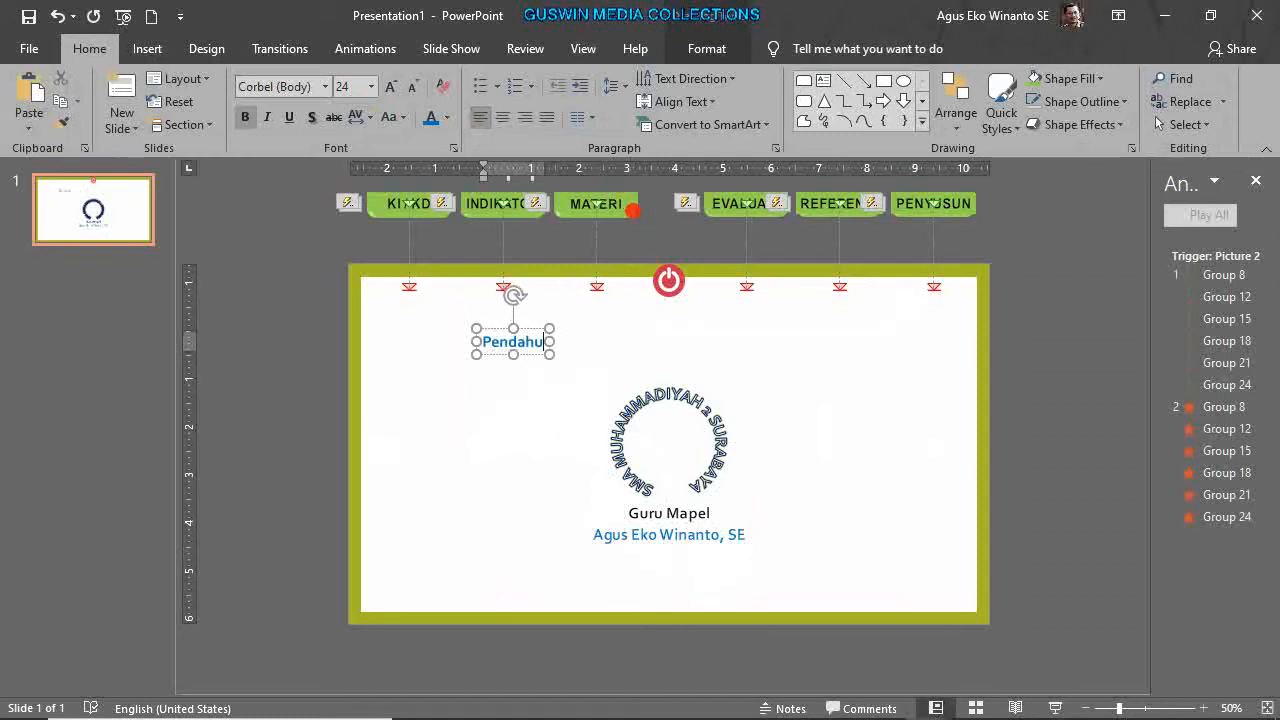
{"action": "type", "text": "luan"}
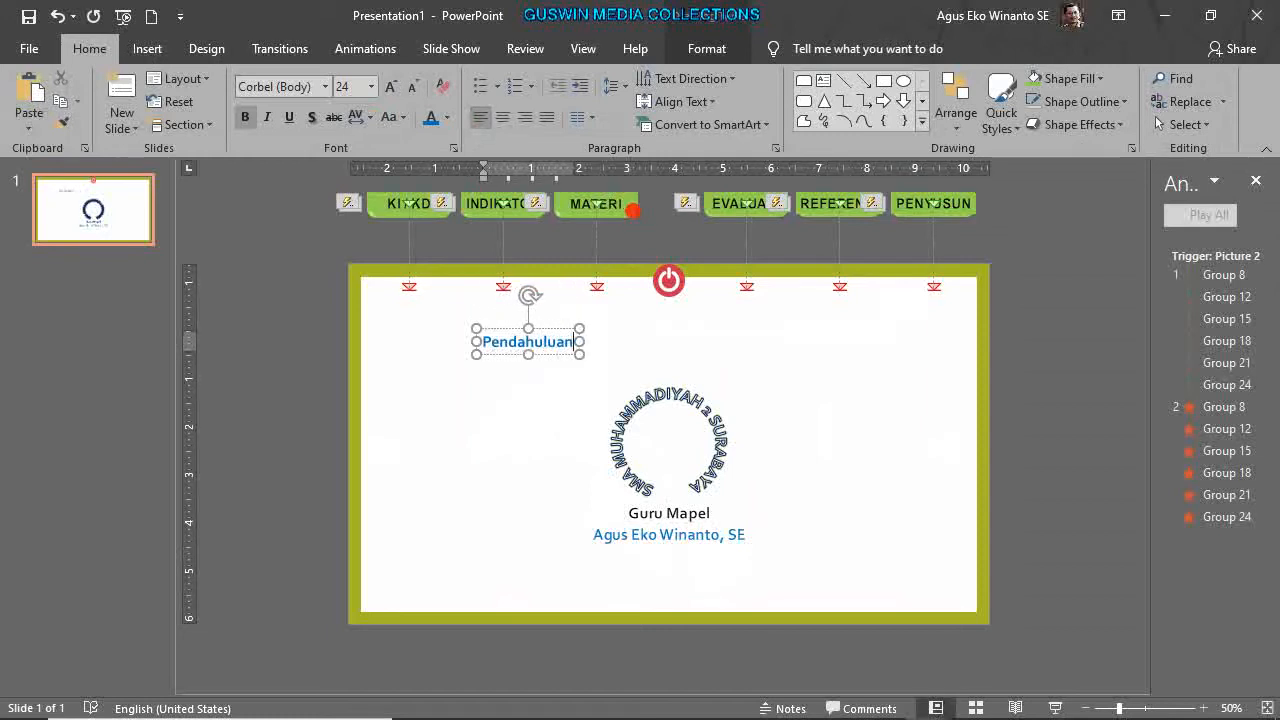
Duplicate the Pendahuluan box just below and match the two boxes' formatting.
{"action": "left_click", "coordinate": [553, 356]}
{"action": "left_click_drag", "start_coordinate": [554, 358], "coordinate": [552, 388]}
{"action": "left_click_drag", "start_coordinate": [477, 371], "coordinate": [578, 388]}
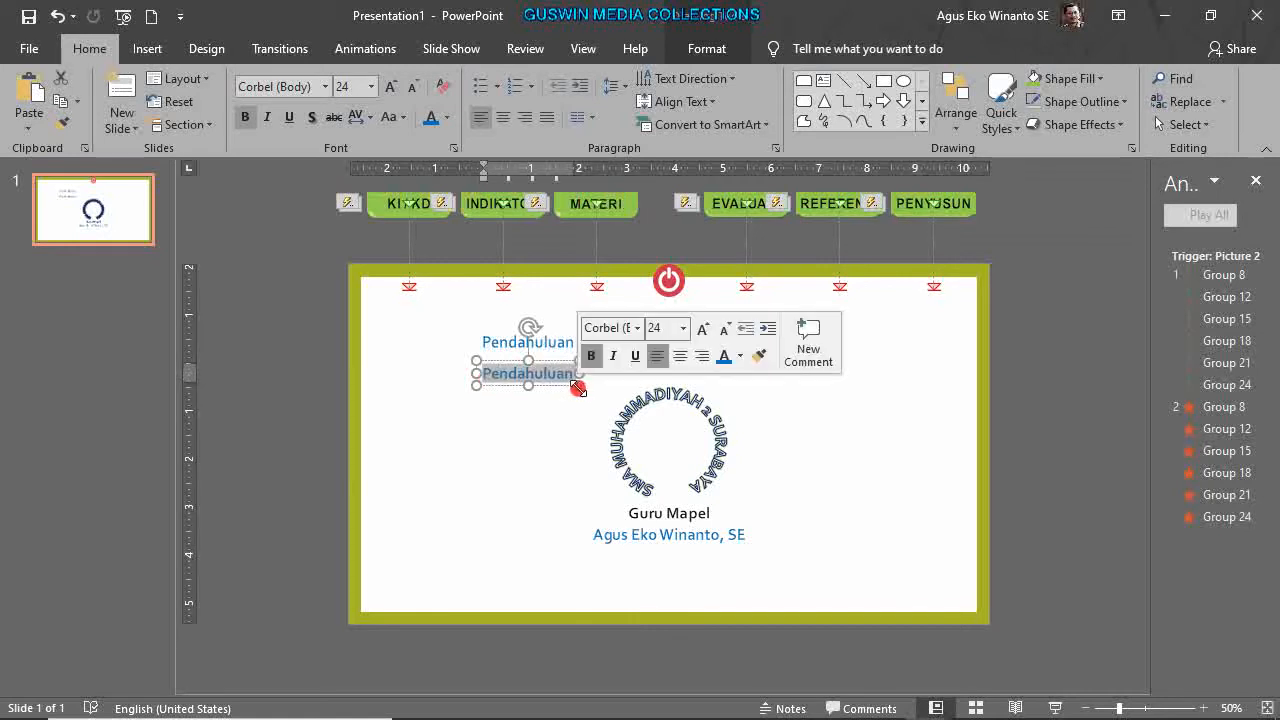
{"action": "left_click", "coordinate": [771, 360]}
{"action": "left_click", "coordinate": [510, 350]}
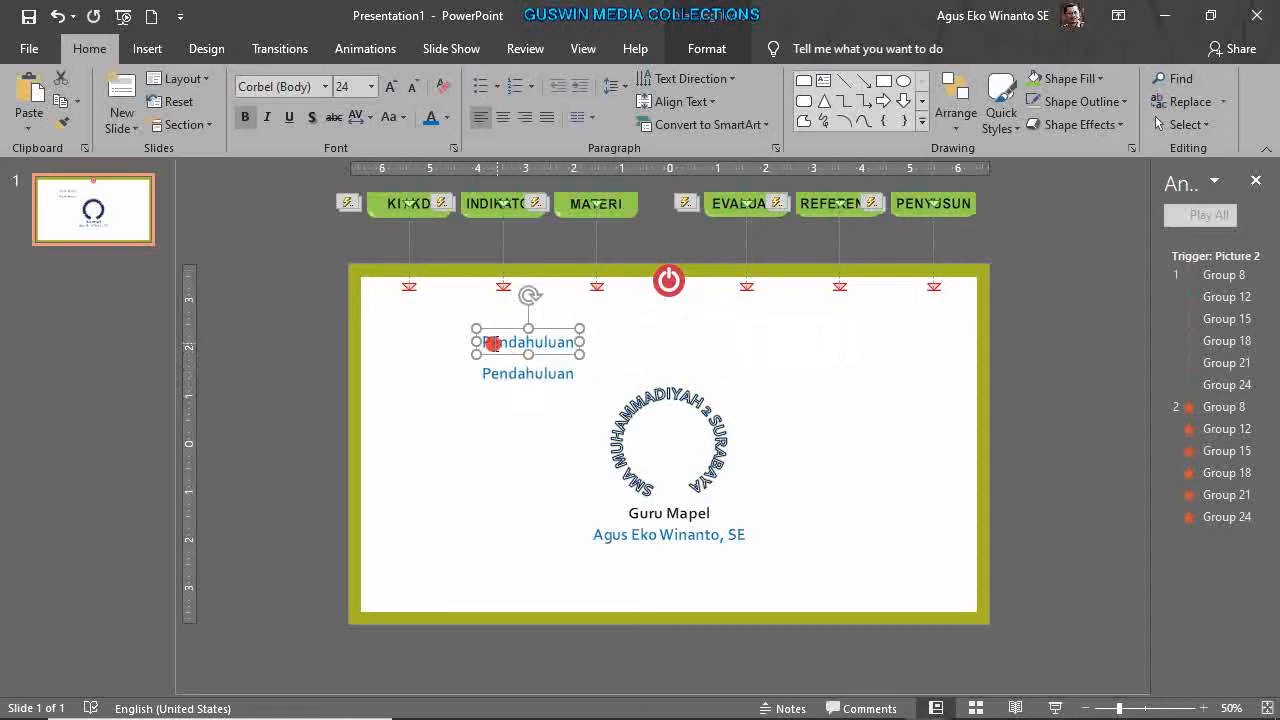
Retype the upper box as 'Jurnal Umum' and the lower as 'Jurnal Khusus'.
{"action": "left_click_drag", "start_coordinate": [484, 341], "coordinate": [588, 343]}
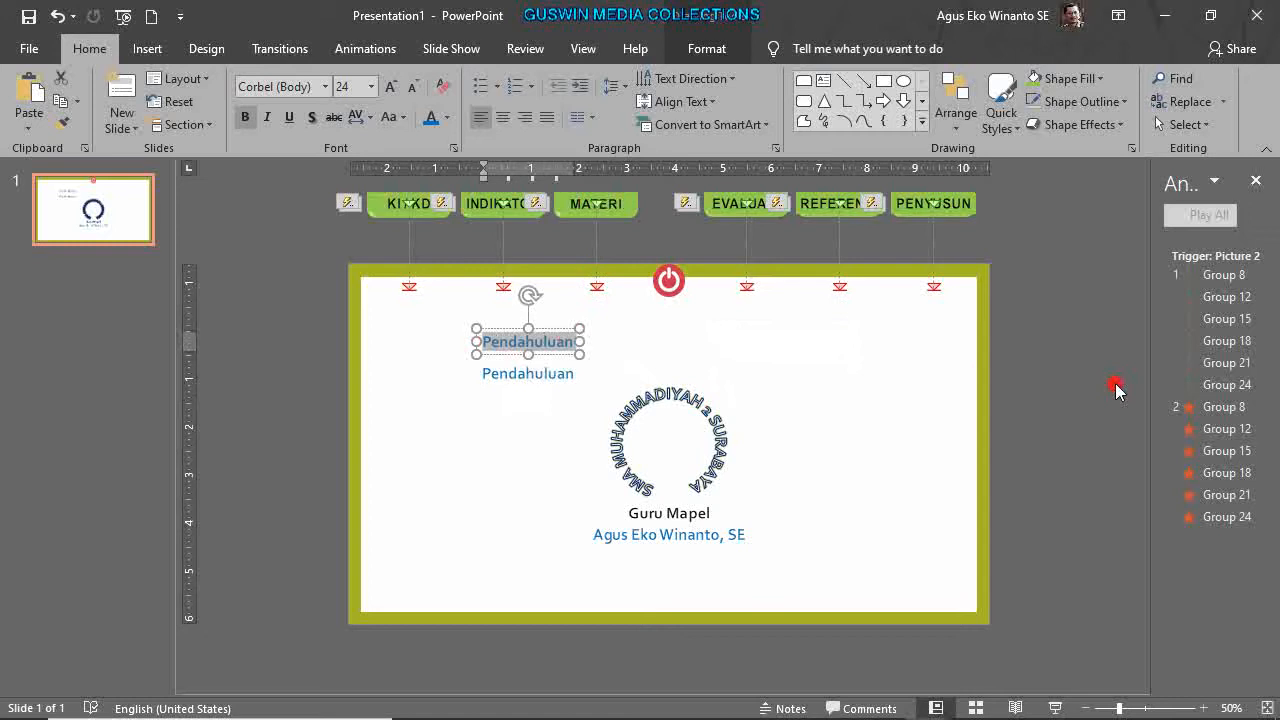
{"action": "key", "text": "BackSpace"}
{"action": "type", "text": "Ju"}
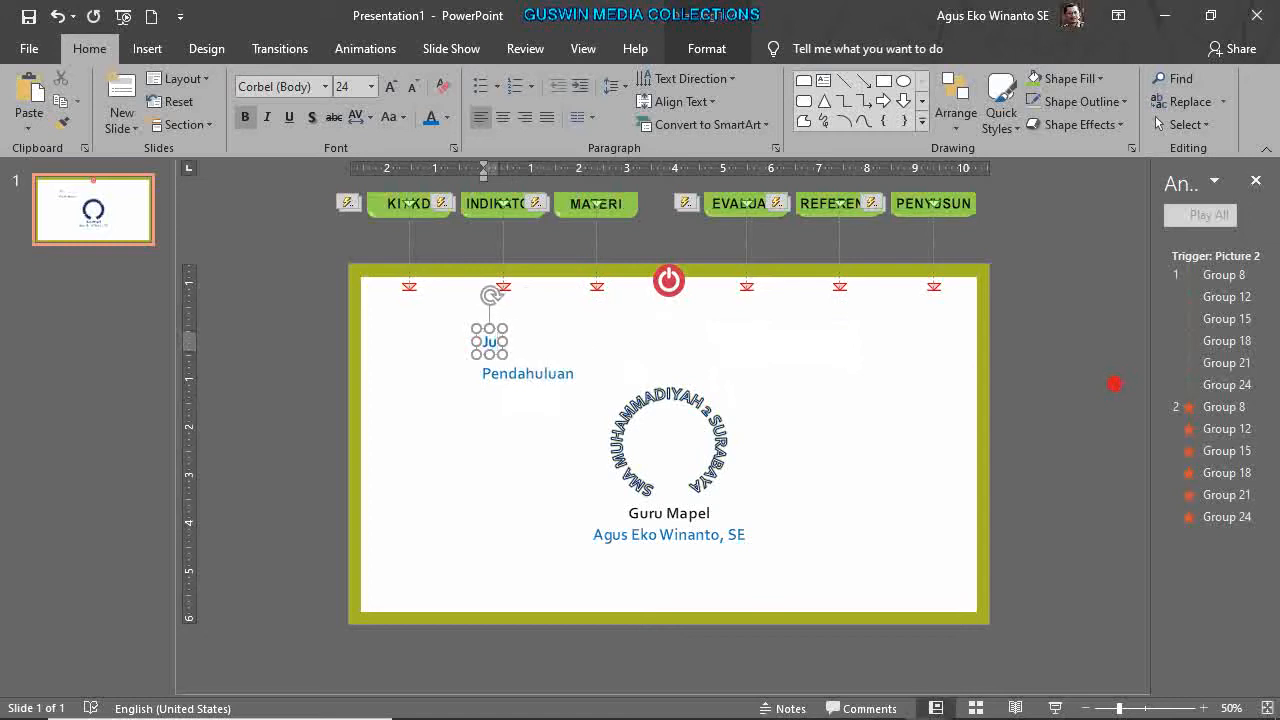
{"action": "type", "text": "rnal Umum"}
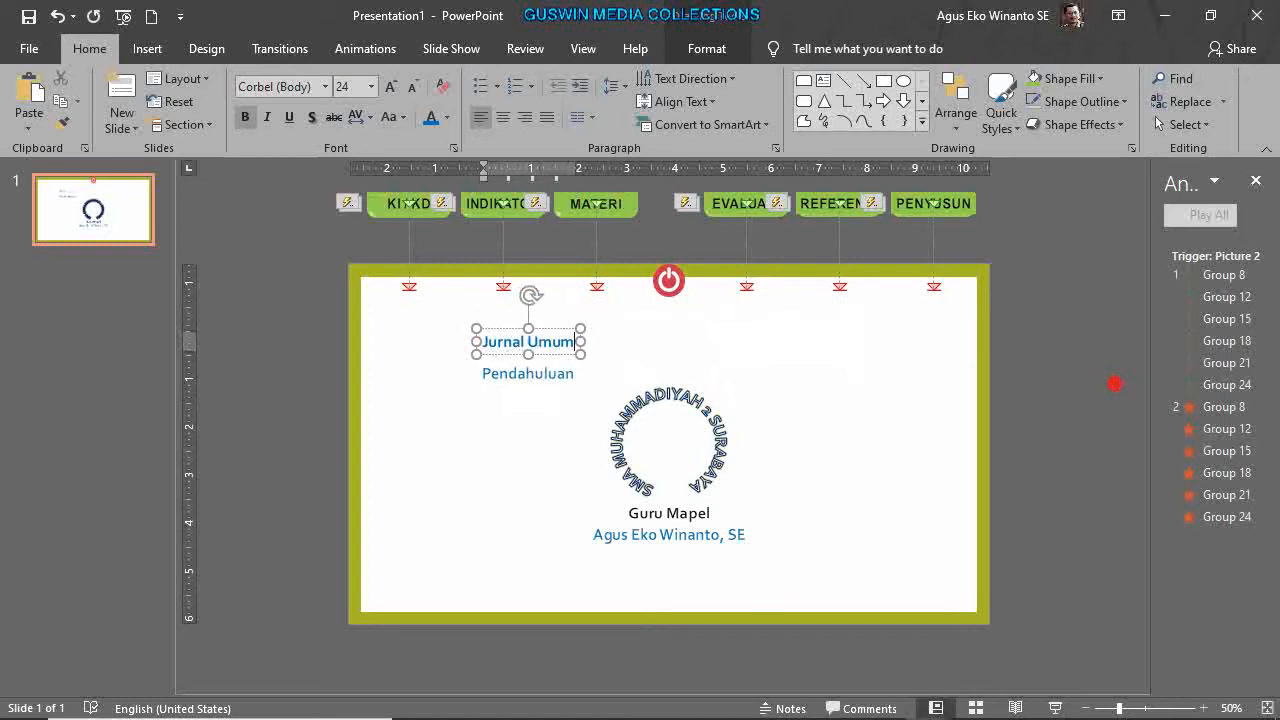
{"action": "left_click", "coordinate": [541, 374]}
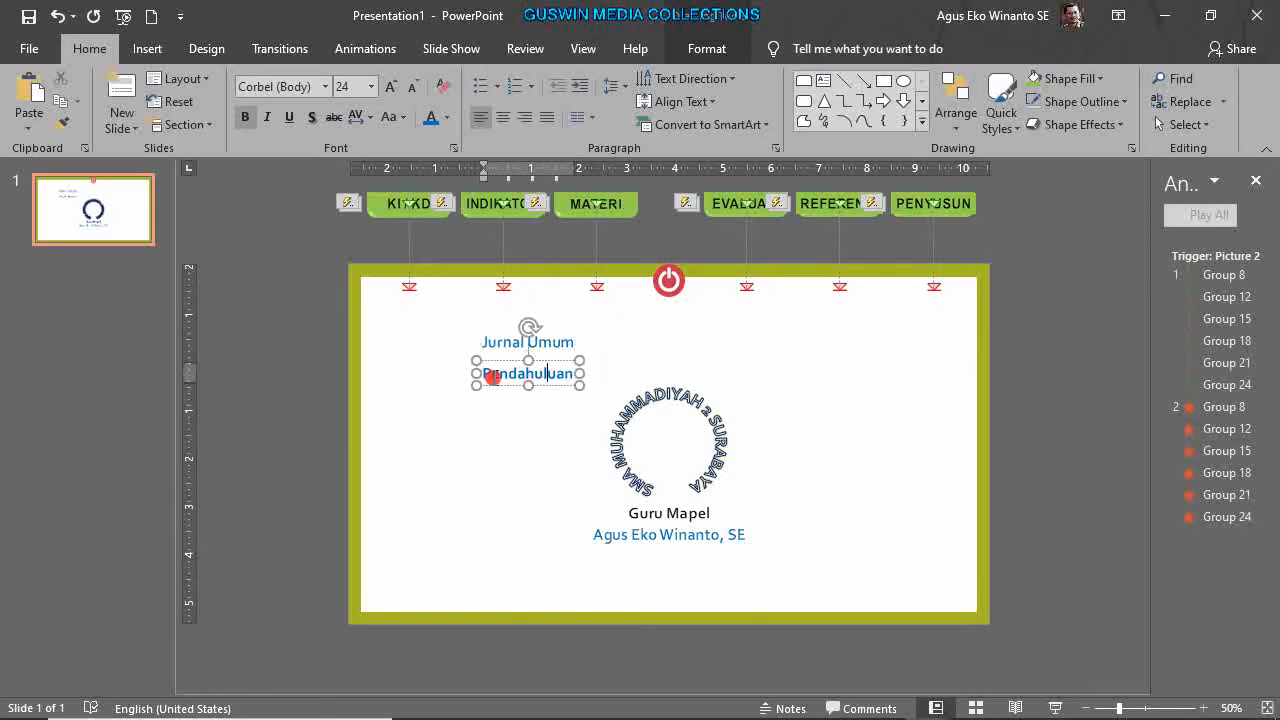
{"action": "left_click_drag", "start_coordinate": [484, 375], "coordinate": [580, 380]}
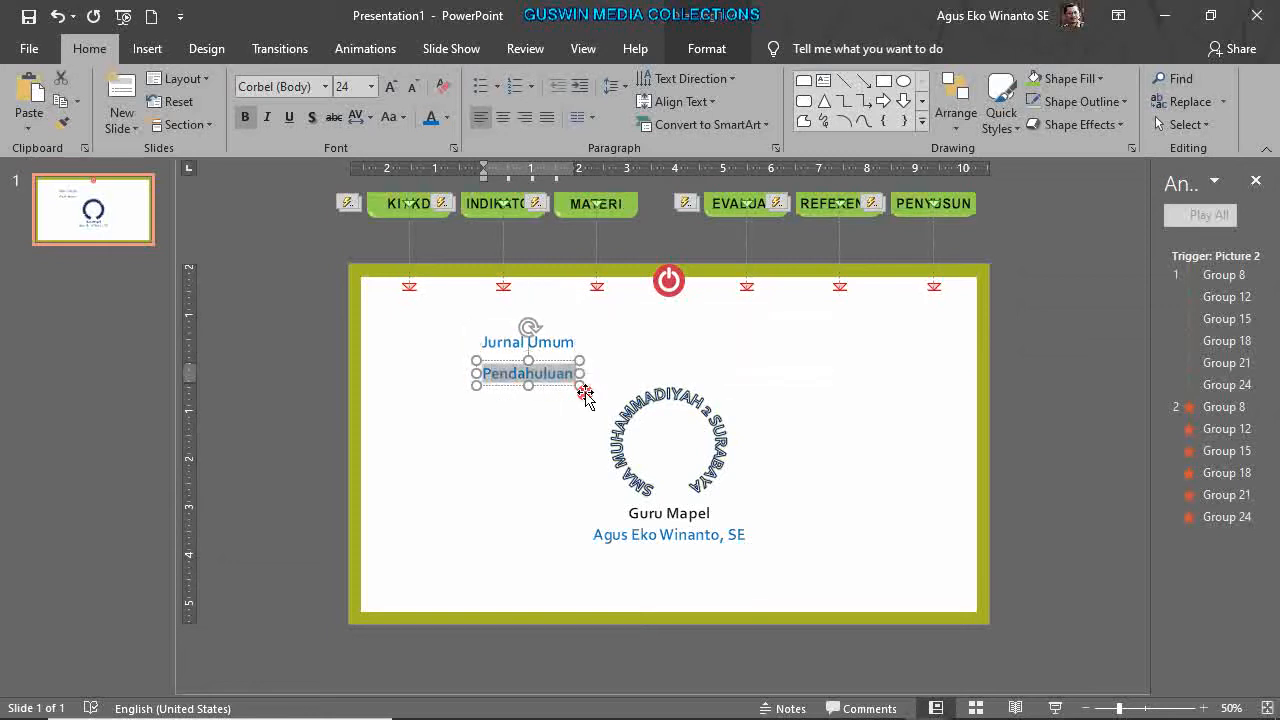
{"action": "type", "text": "Jur"}
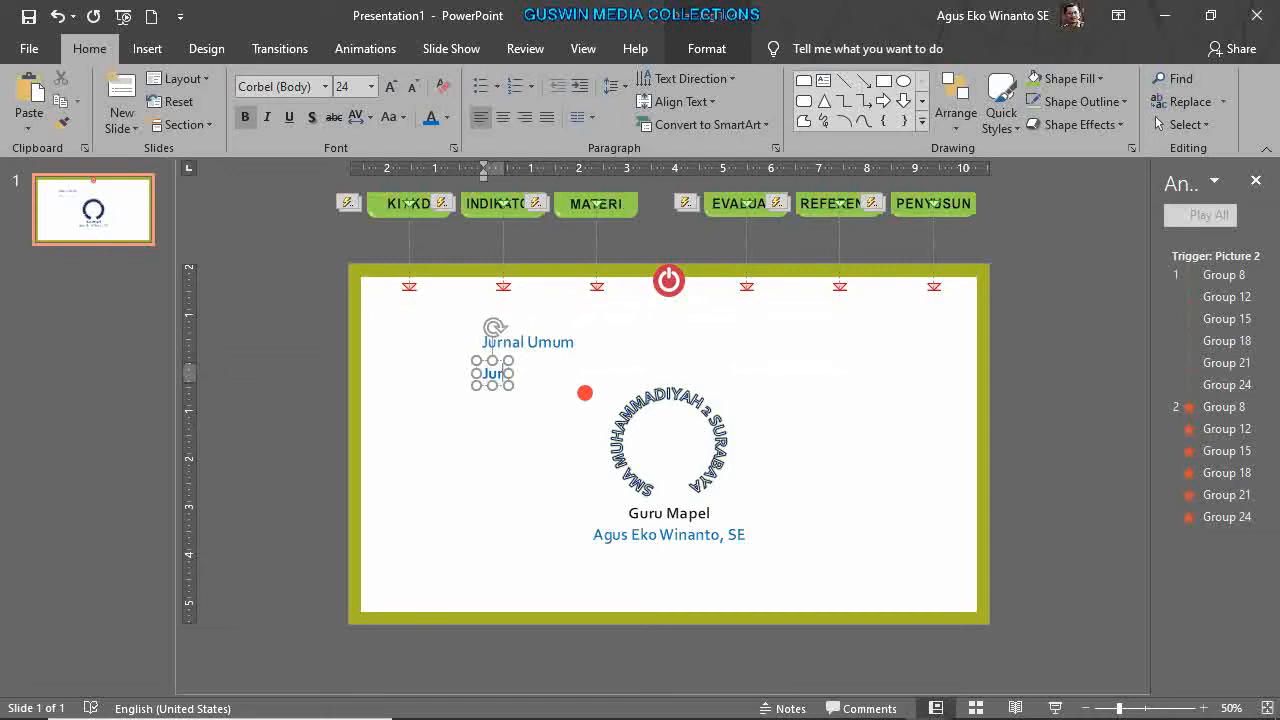
{"action": "type", "text": "nal Khusus"}
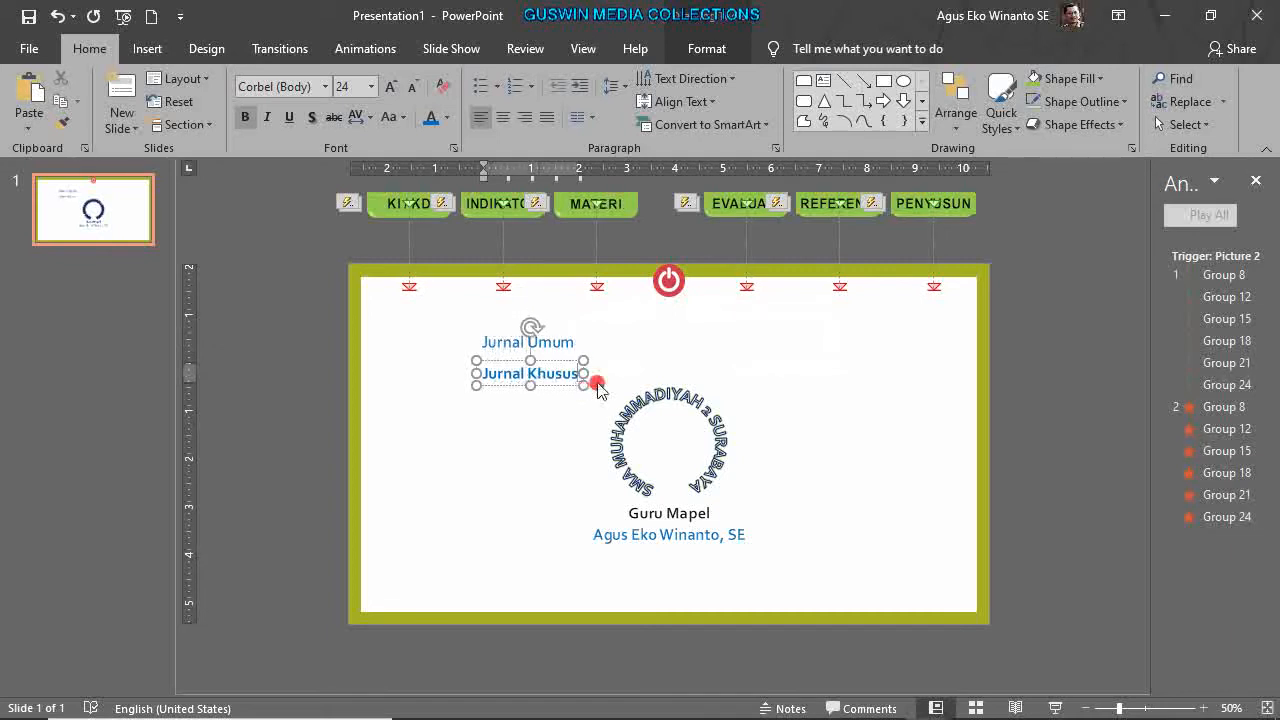
{"action": "left_click", "coordinate": [565, 395]}
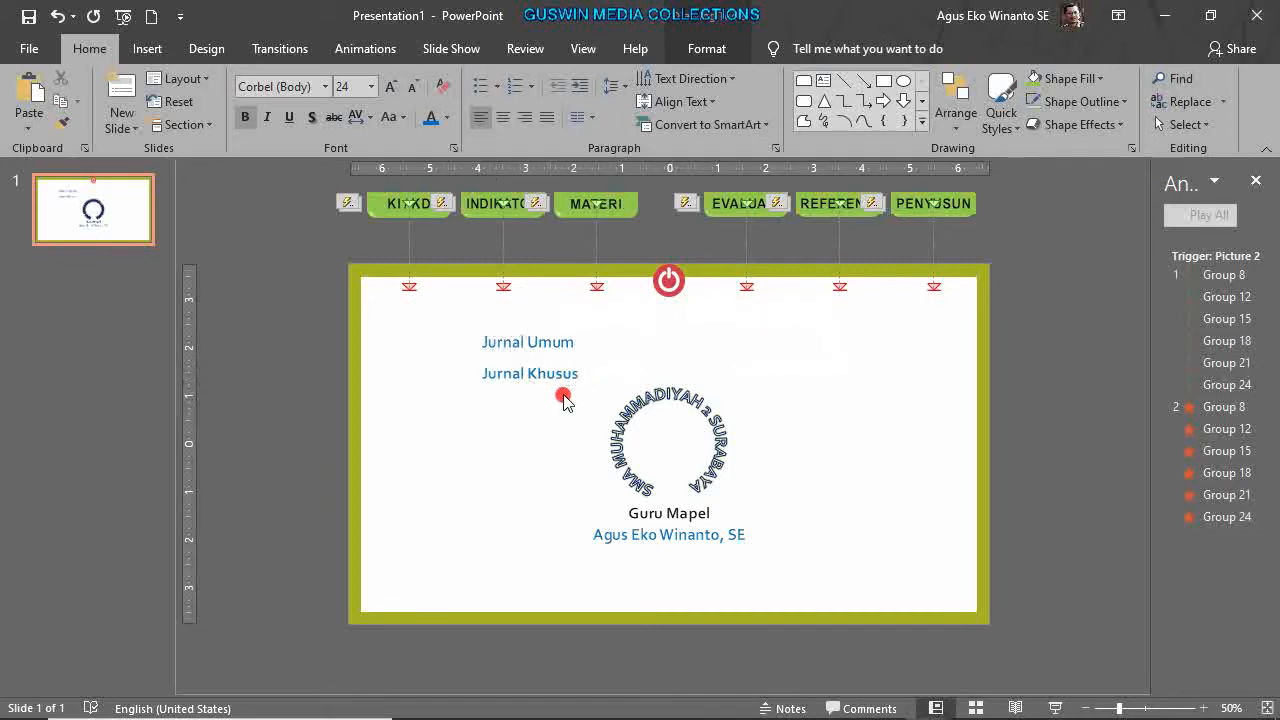
{"action": "left_click", "coordinate": [558, 347]}
{"action": "left_click", "coordinate": [550, 412]}
Give both Jurnal labels a blue shape fill and black text.
{"action": "left_click", "coordinate": [537, 346]}
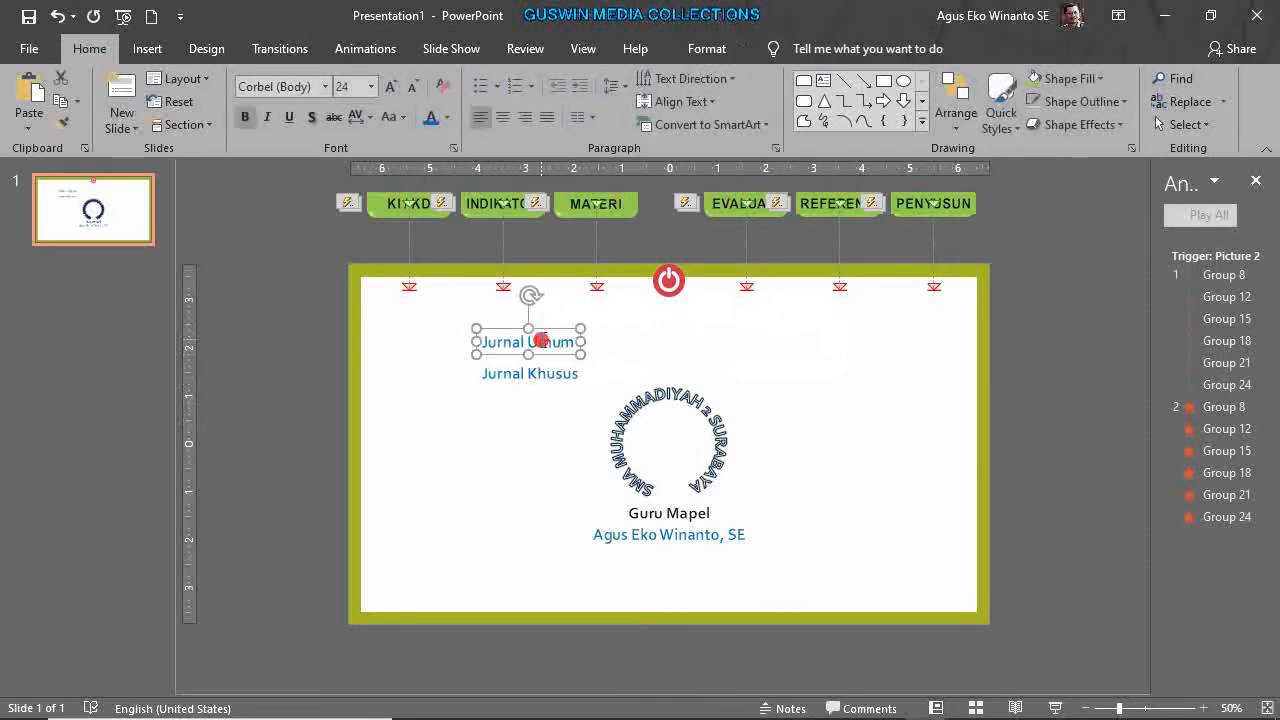
{"action": "left_click", "coordinate": [549, 373], "text": "shift"}
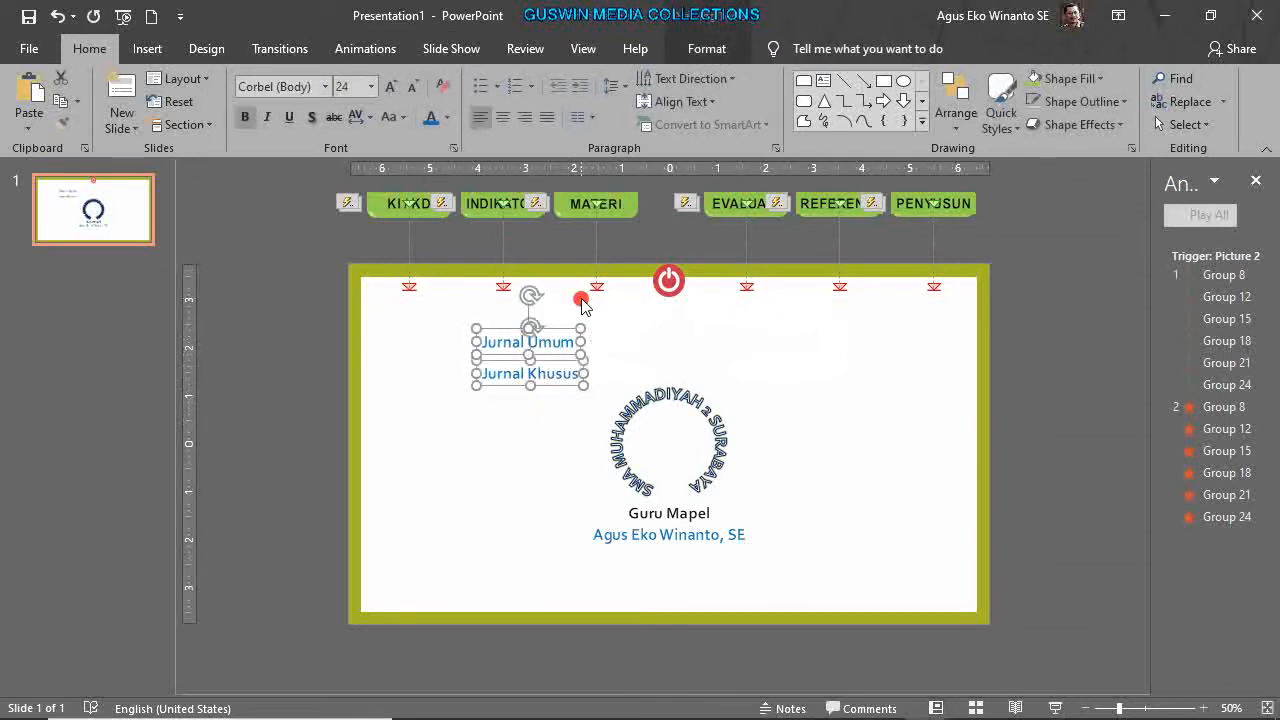
{"action": "left_click", "coordinate": [704, 50]}
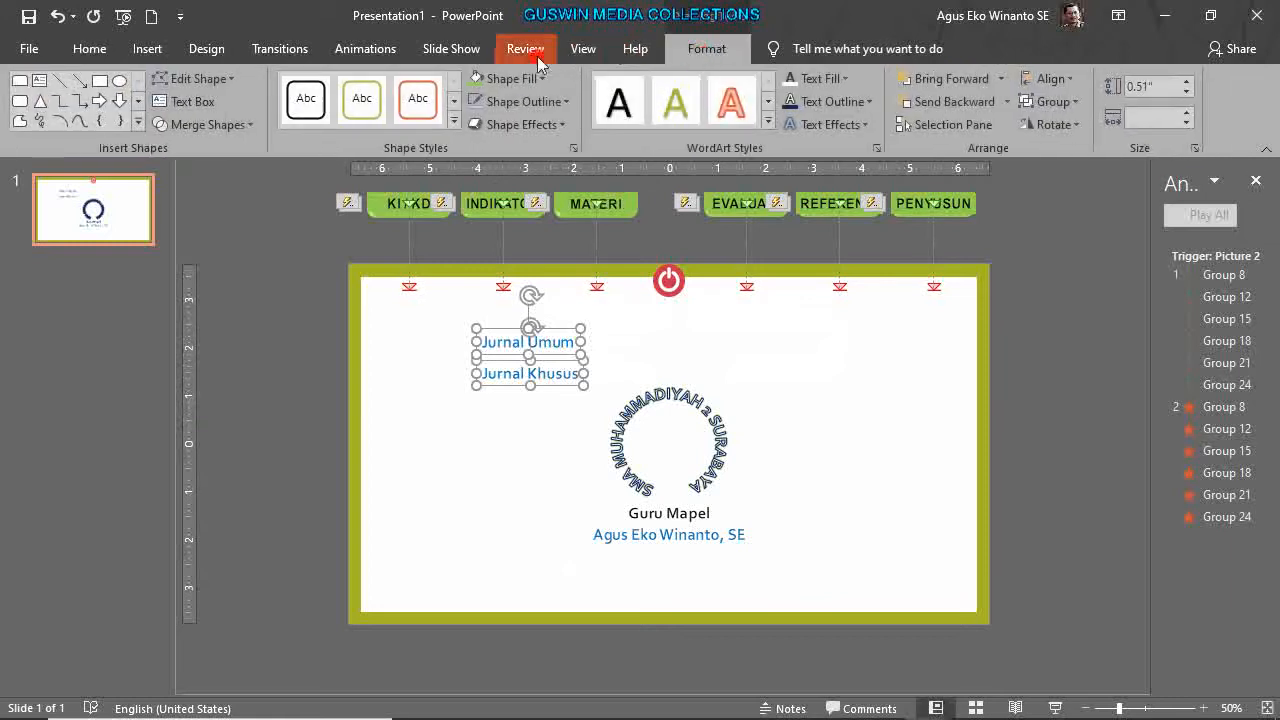
{"action": "left_click", "coordinate": [549, 80]}
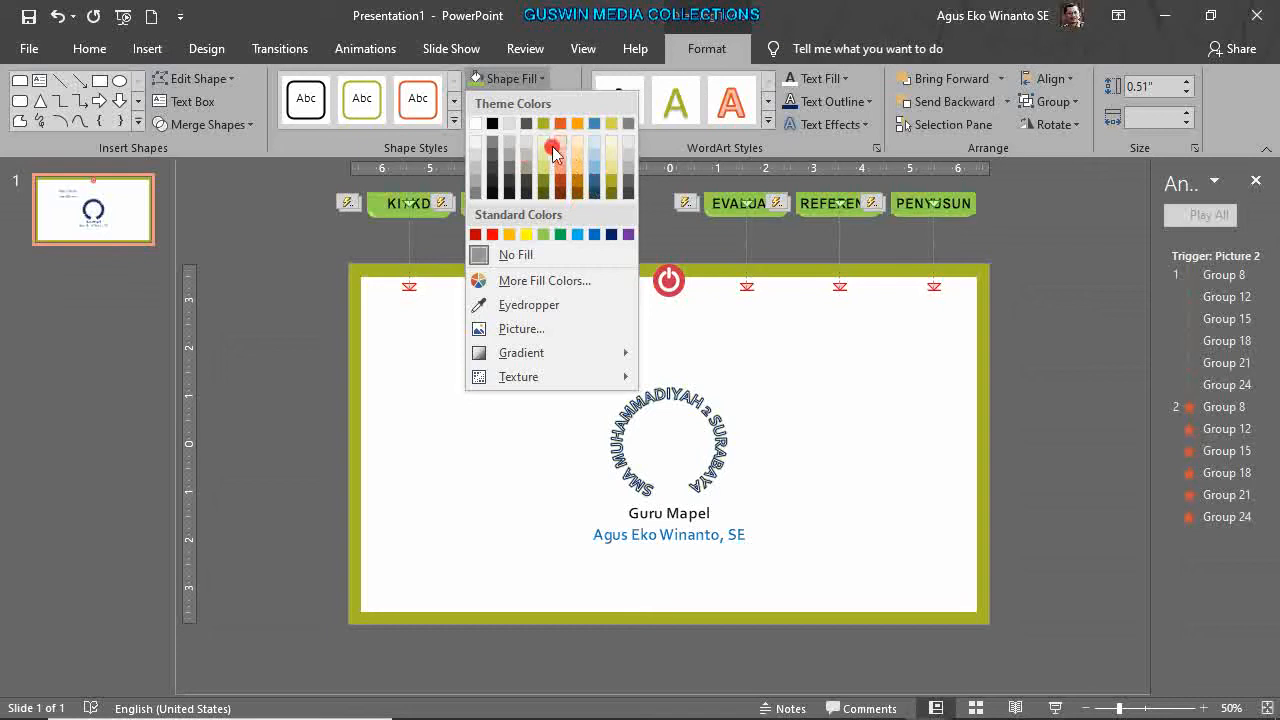
{"action": "left_click", "coordinate": [577, 236]}
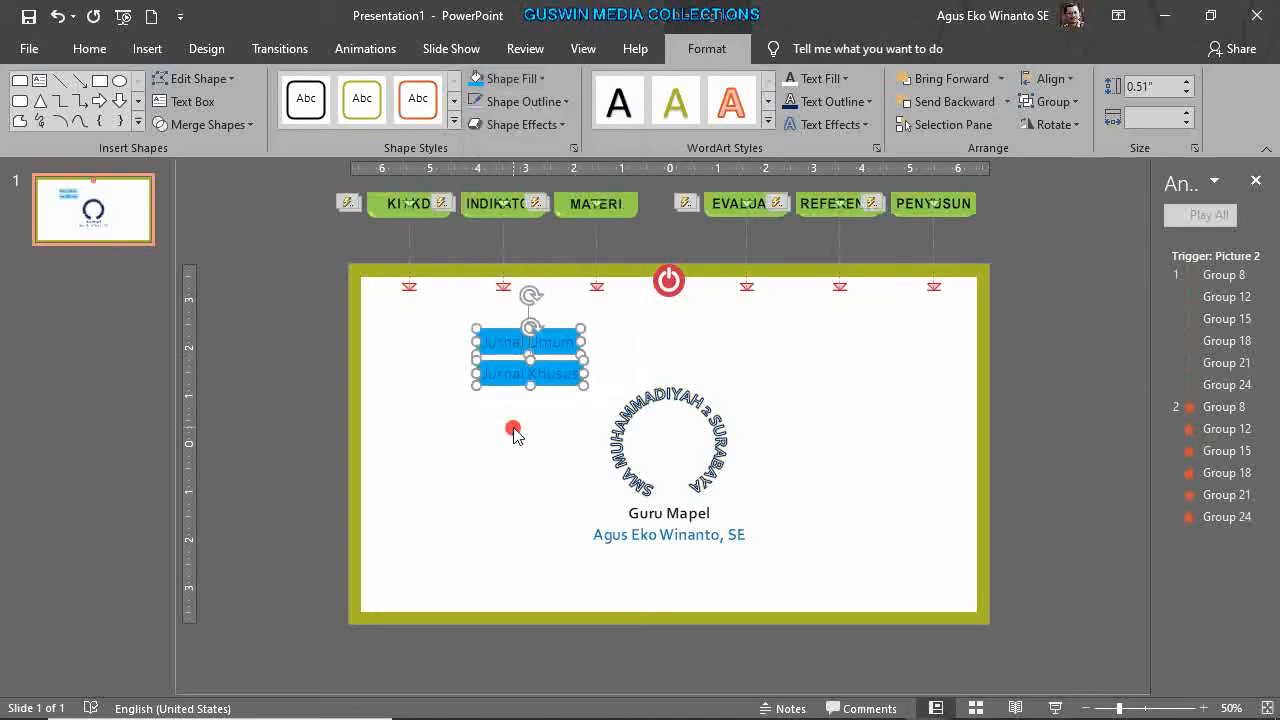
{"action": "left_click", "coordinate": [831, 87]}
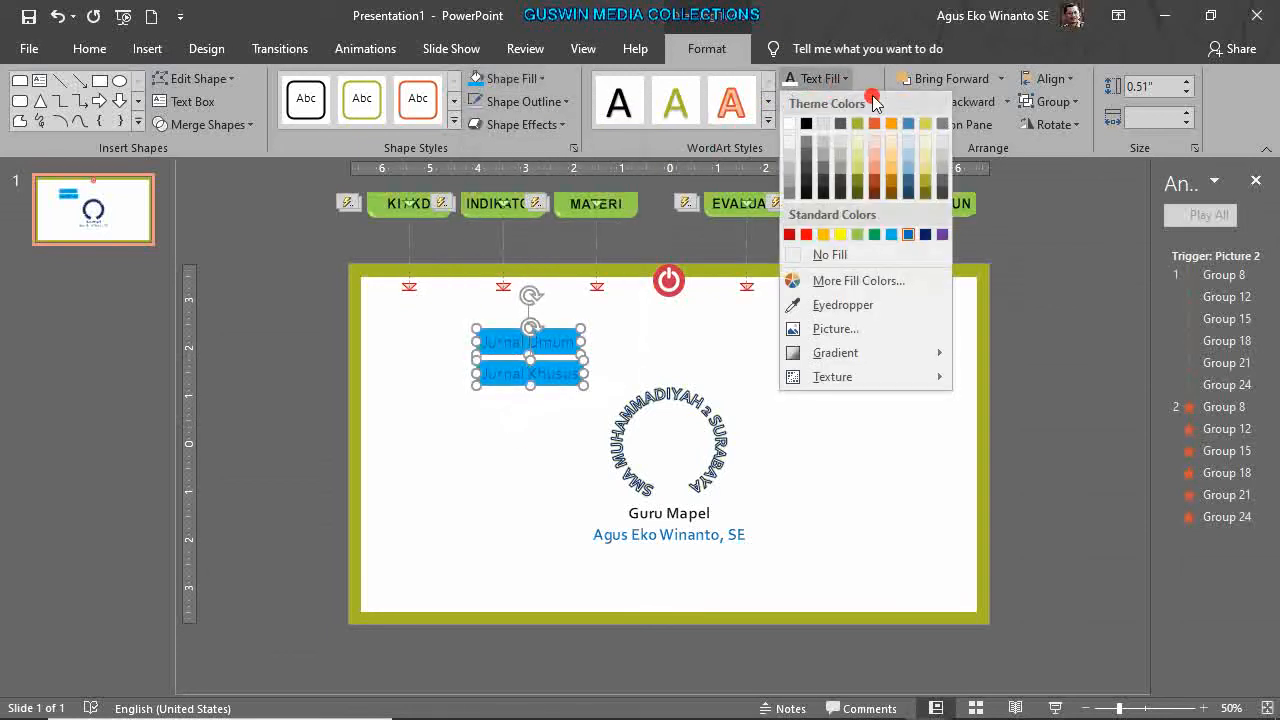
{"action": "left_click", "coordinate": [808, 129]}
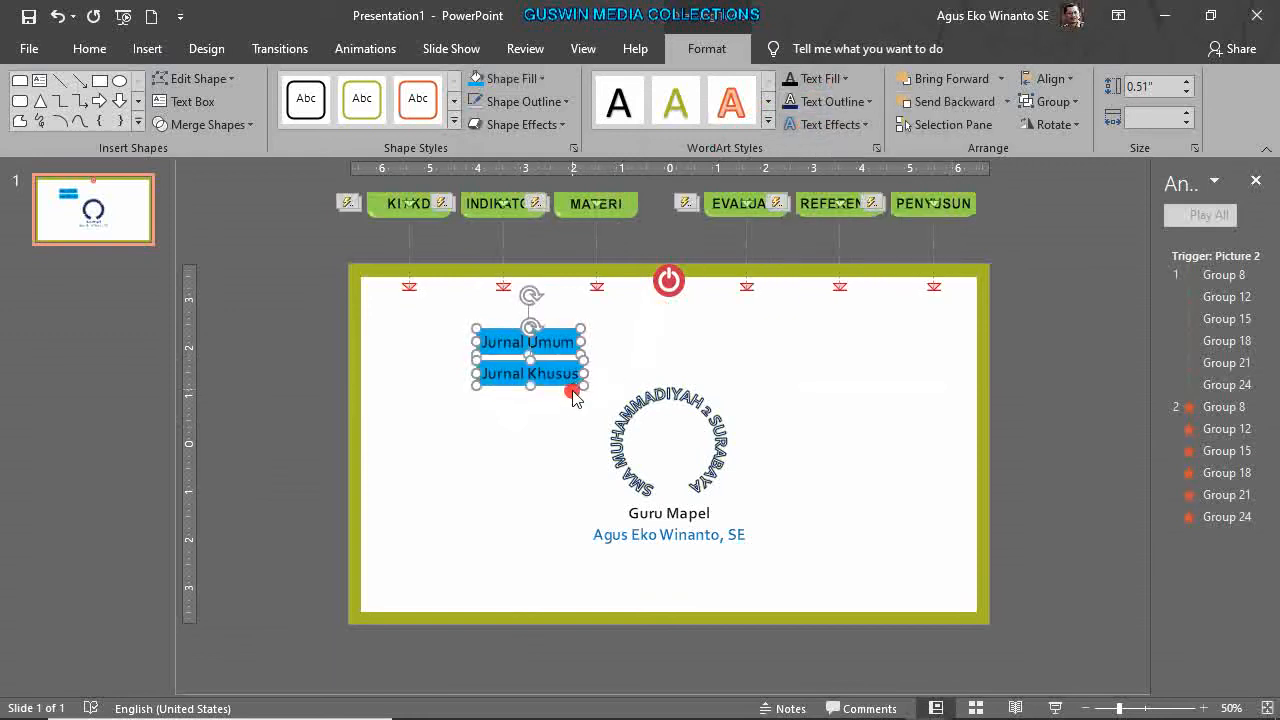
{"action": "left_click", "coordinate": [794, 434]}
Reselect both Jurnal labels to prepare them for animation.
{"action": "scroll", "coordinate": [794, 434], "scroll_direction": "up", "scroll_amount": 10}
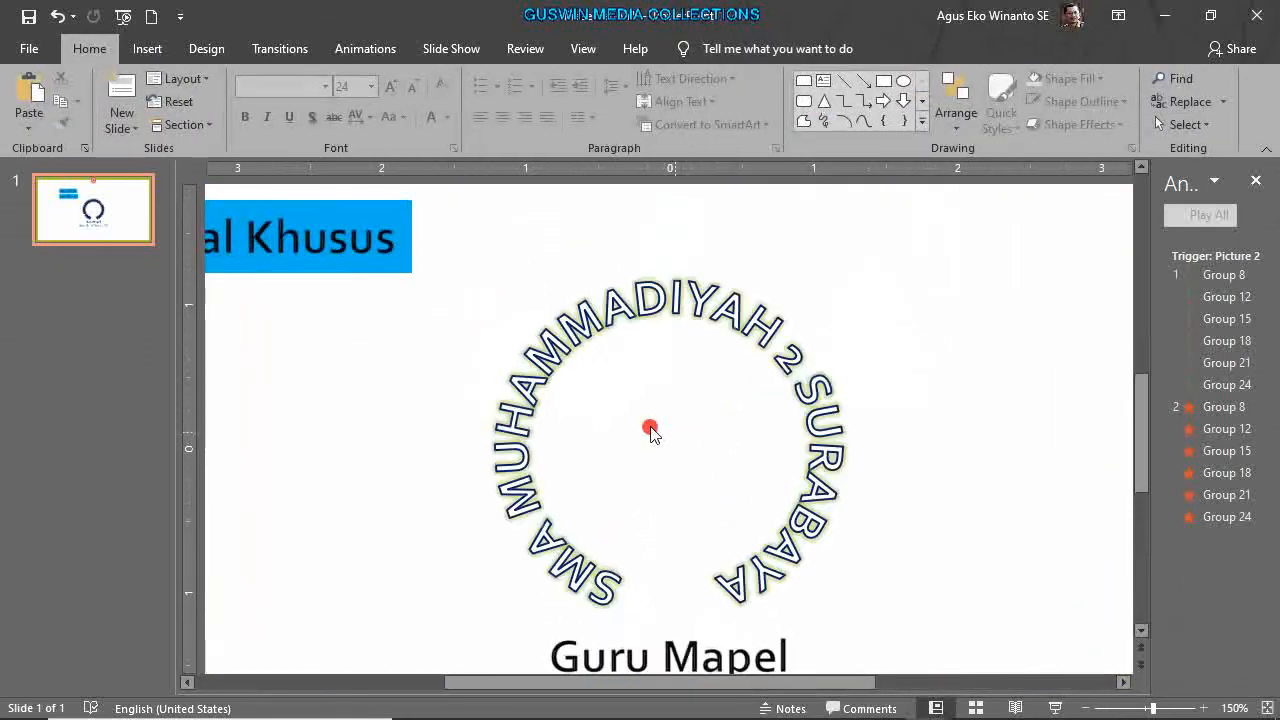
{"action": "left_click_drag", "start_coordinate": [674, 688], "coordinate": [359, 688]}
{"action": "scroll", "coordinate": [688, 455], "scroll_direction": "up", "scroll_amount": 2}
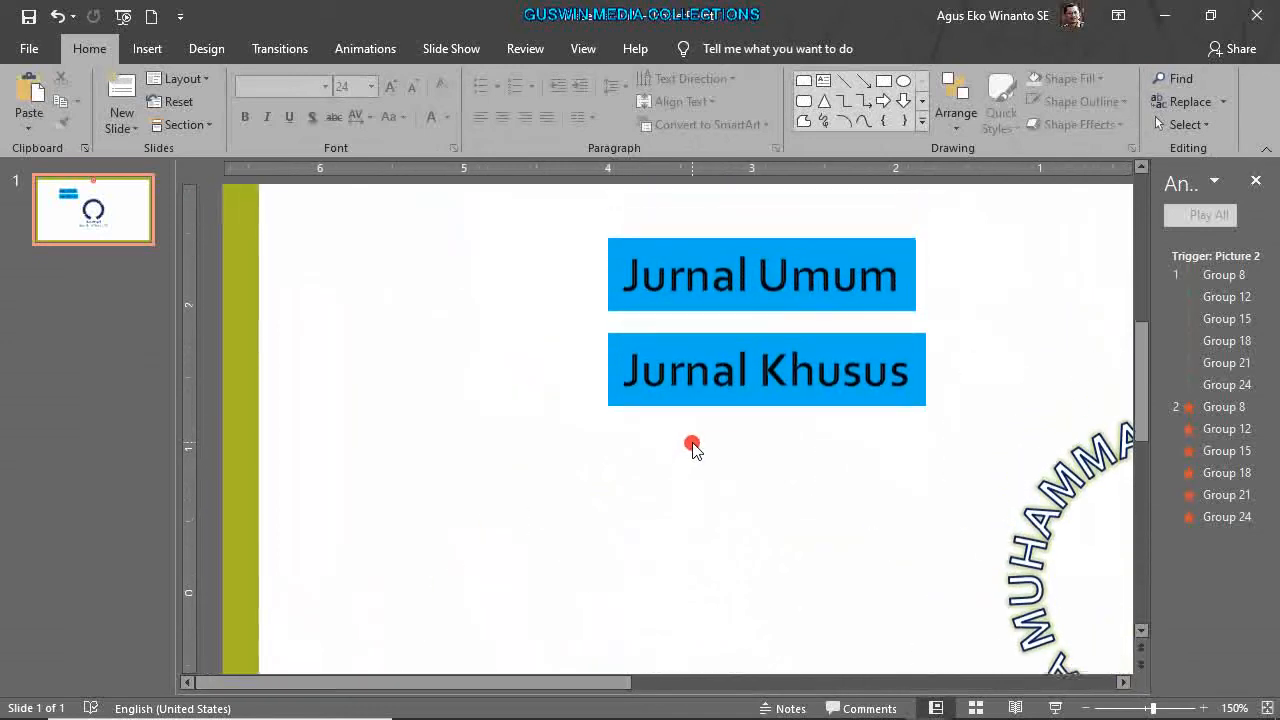
{"action": "scroll", "coordinate": [776, 320], "scroll_direction": "down", "scroll_amount": 7, "text": "ctrl"}
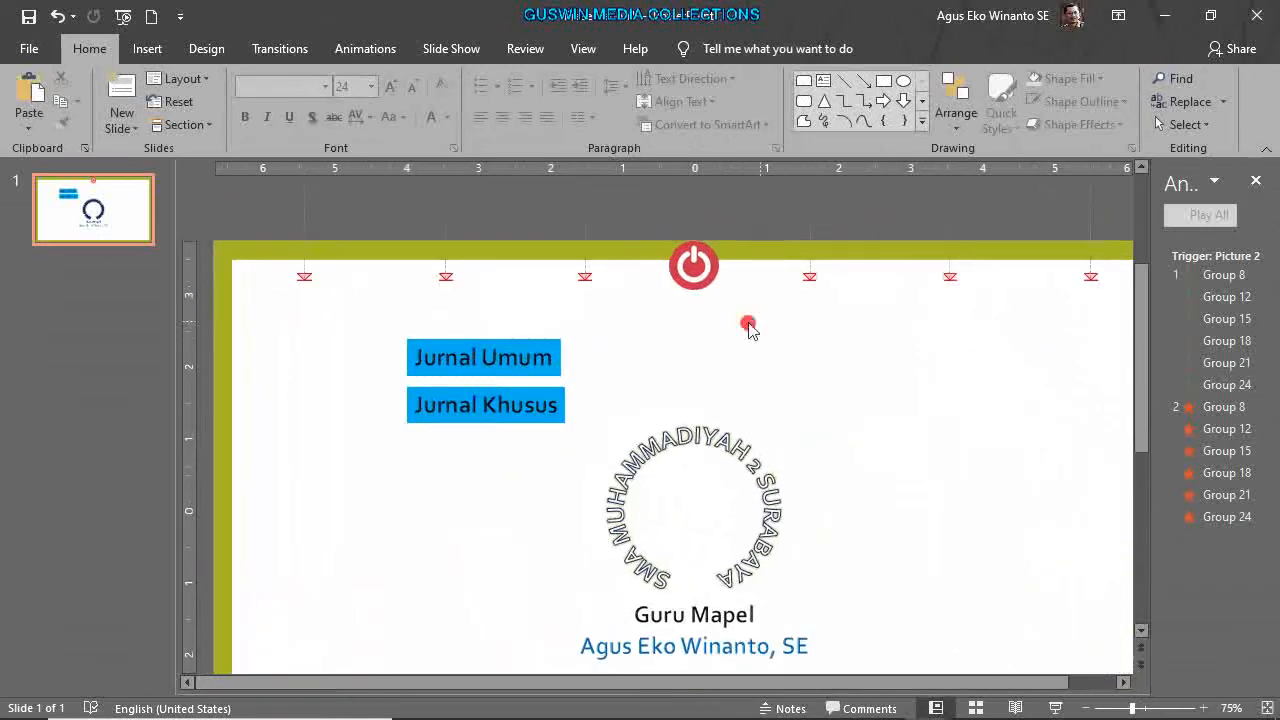
{"action": "left_click", "coordinate": [552, 374]}
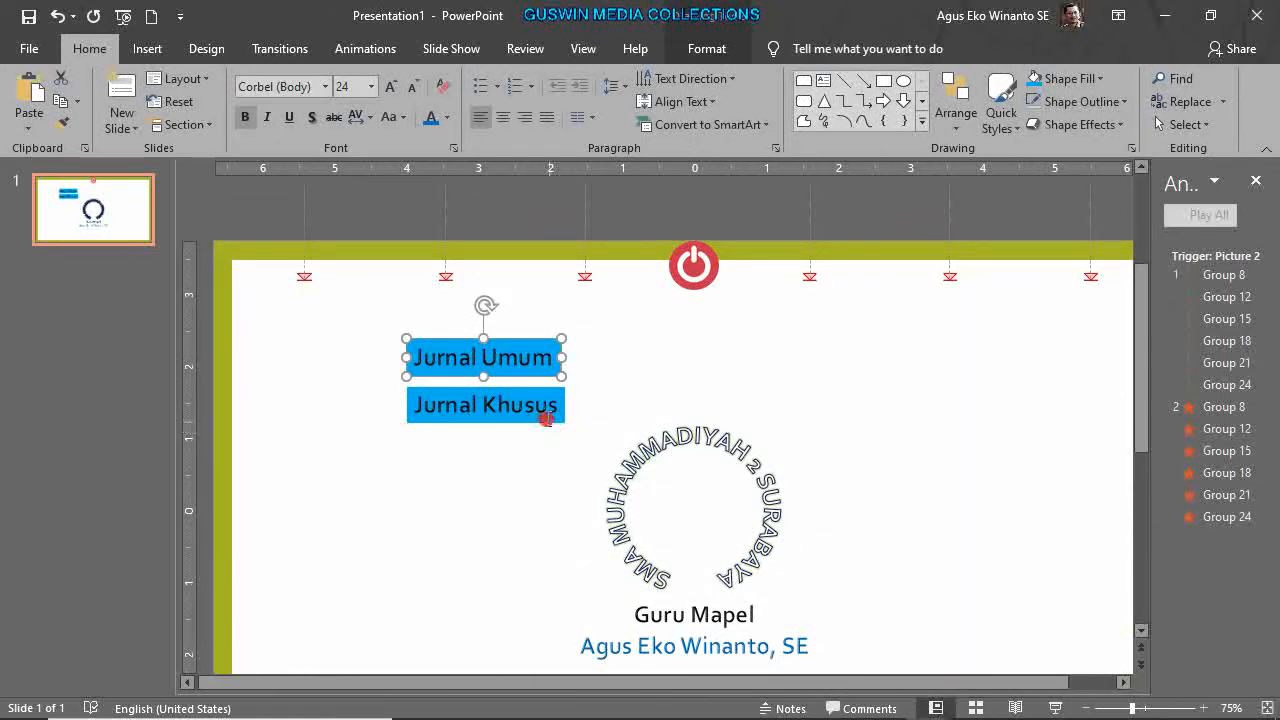
{"action": "left_click", "coordinate": [546, 419], "text": "shift"}
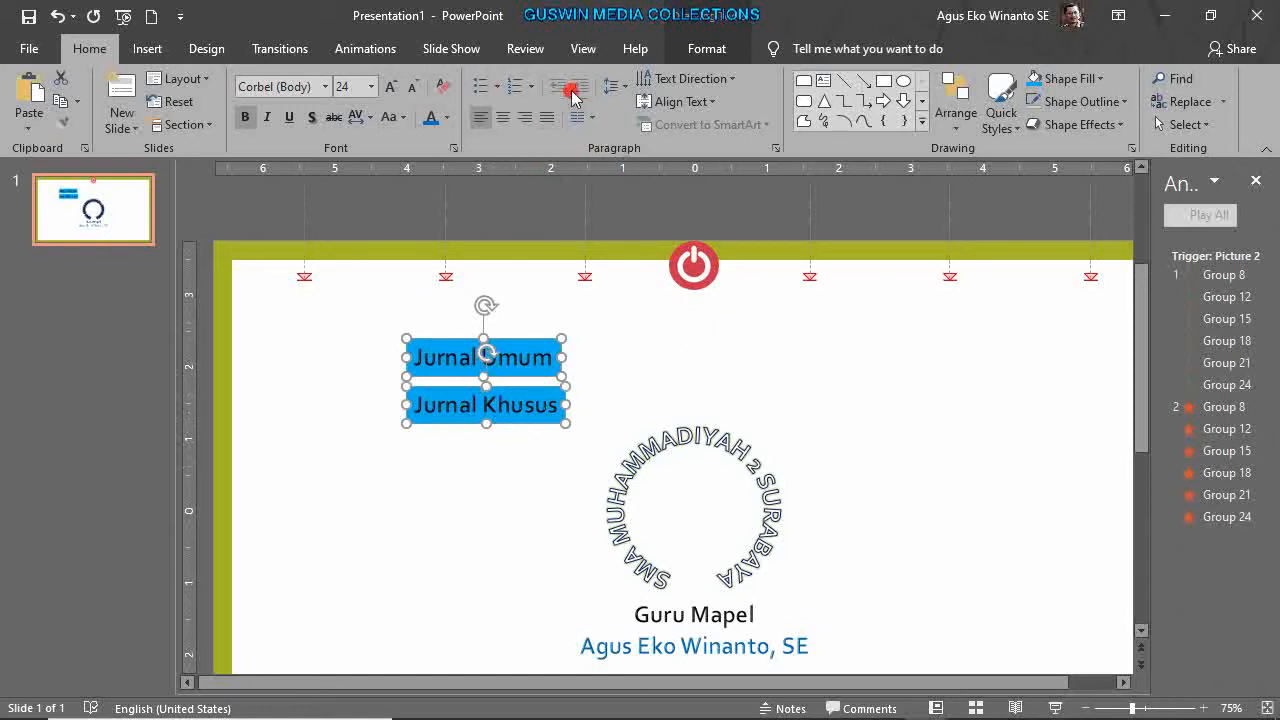
{"action": "left_click", "coordinate": [380, 48]}
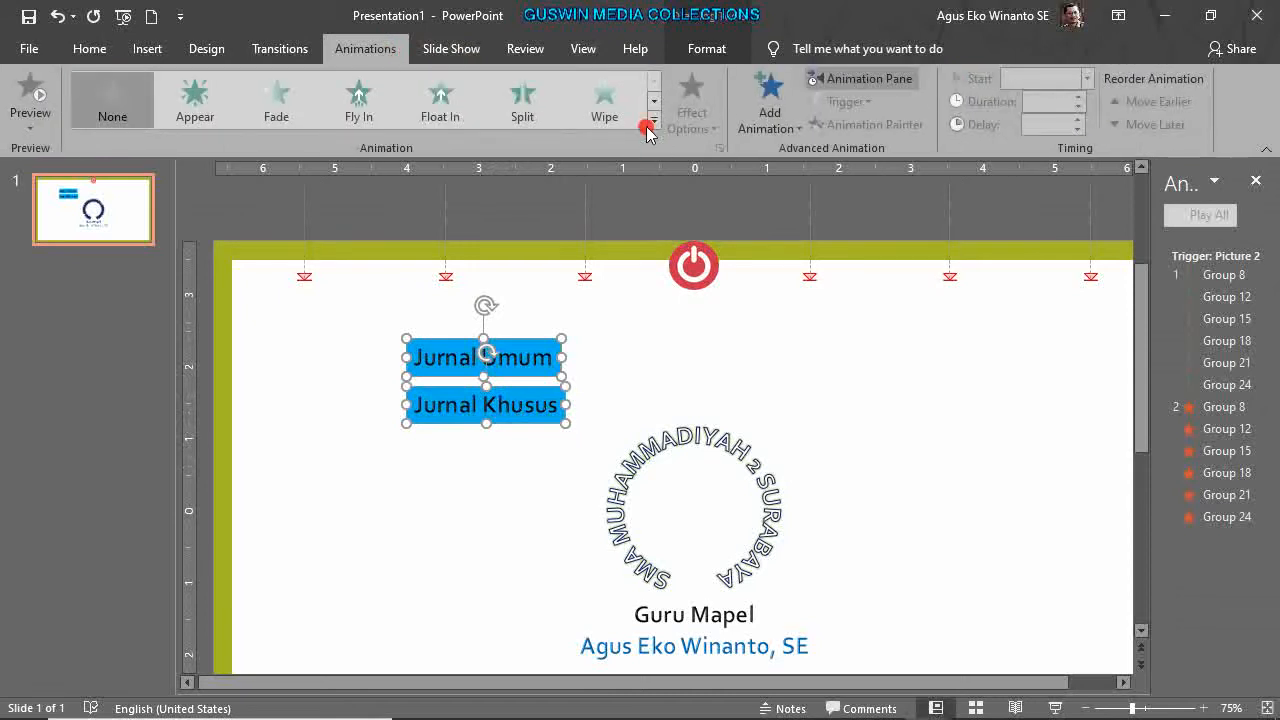
Apply a Wipe entrance to both Jurnal labels and set its direction to From Top.
{"action": "left_click", "coordinate": [604, 116]}
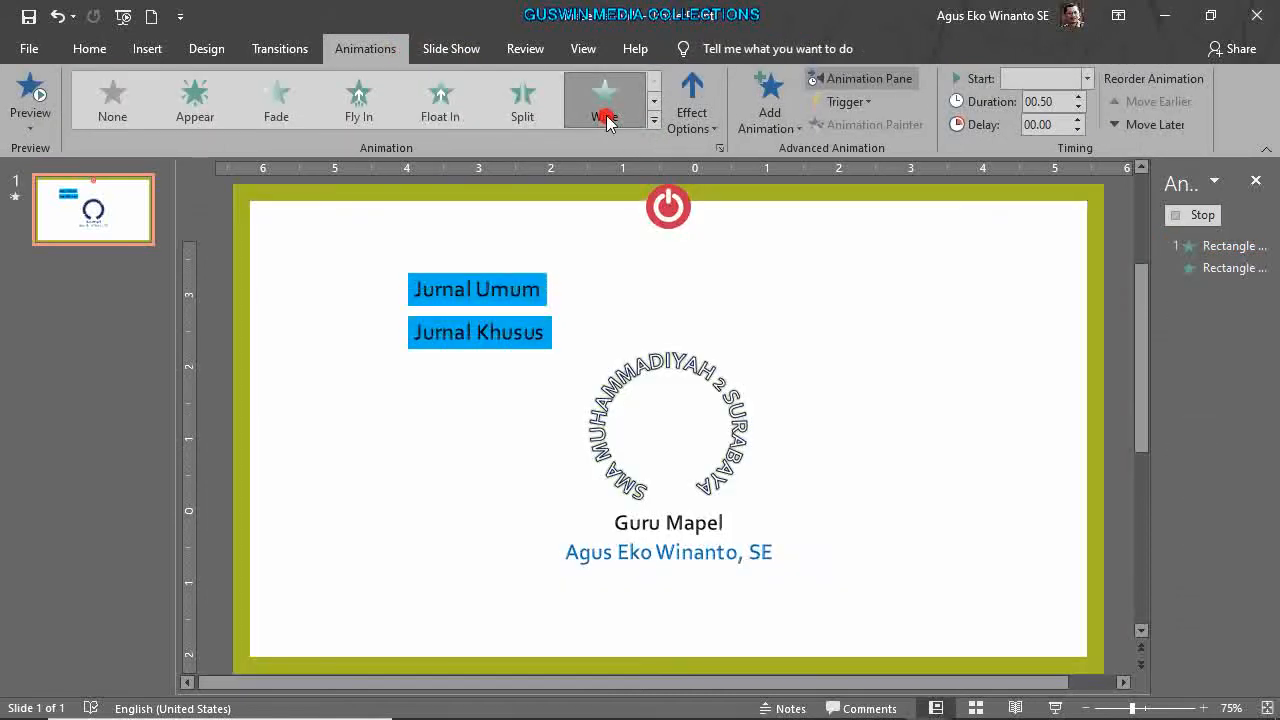
{"action": "left_click", "coordinate": [690, 118]}
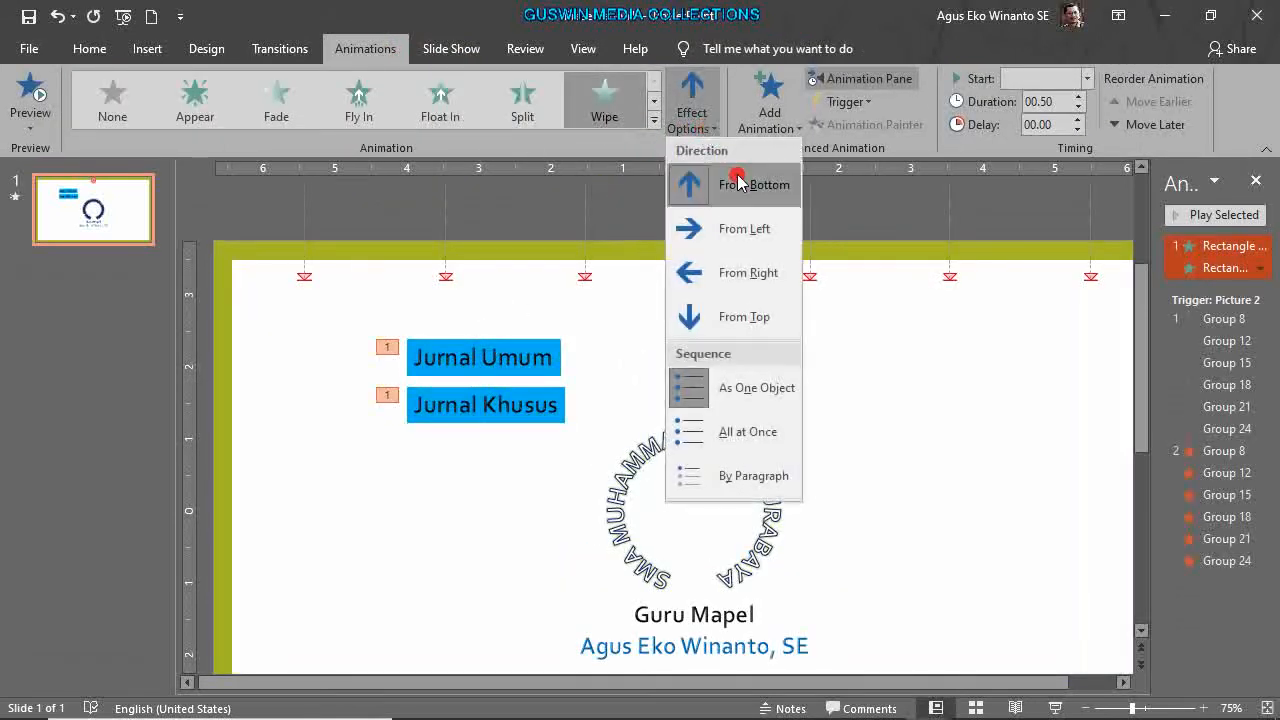
{"action": "left_click", "coordinate": [750, 317]}
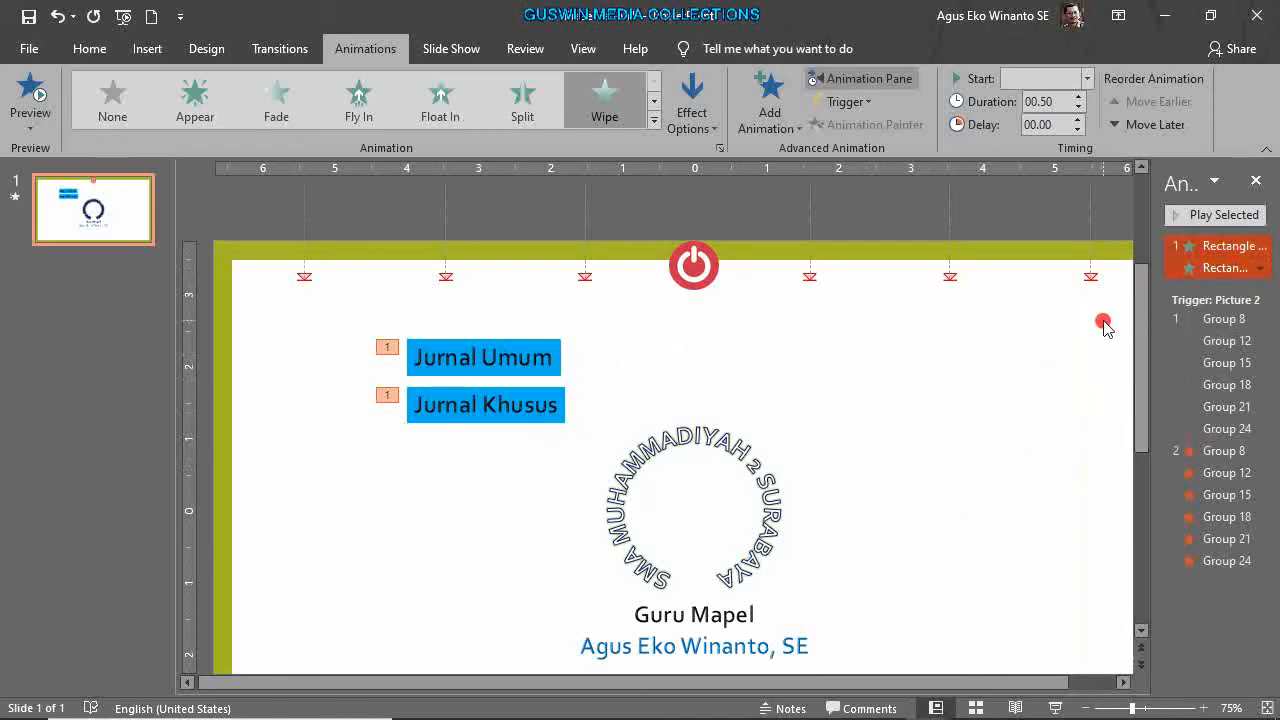
{"action": "scroll", "coordinate": [740, 220], "scroll_direction": "up", "scroll_amount": 2}
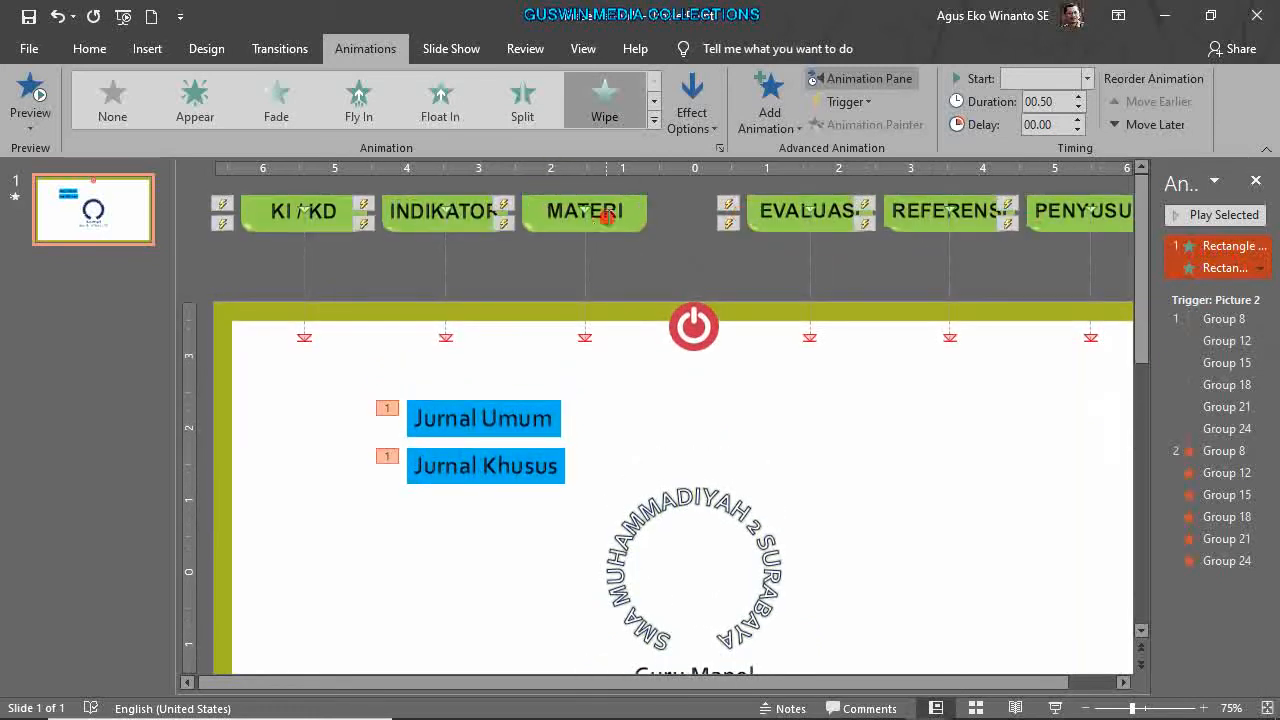
Look at the Jurnal animation trigger options, cancel, and confirm MATERI is Group 15.
{"action": "left_click", "coordinate": [1260, 268]}
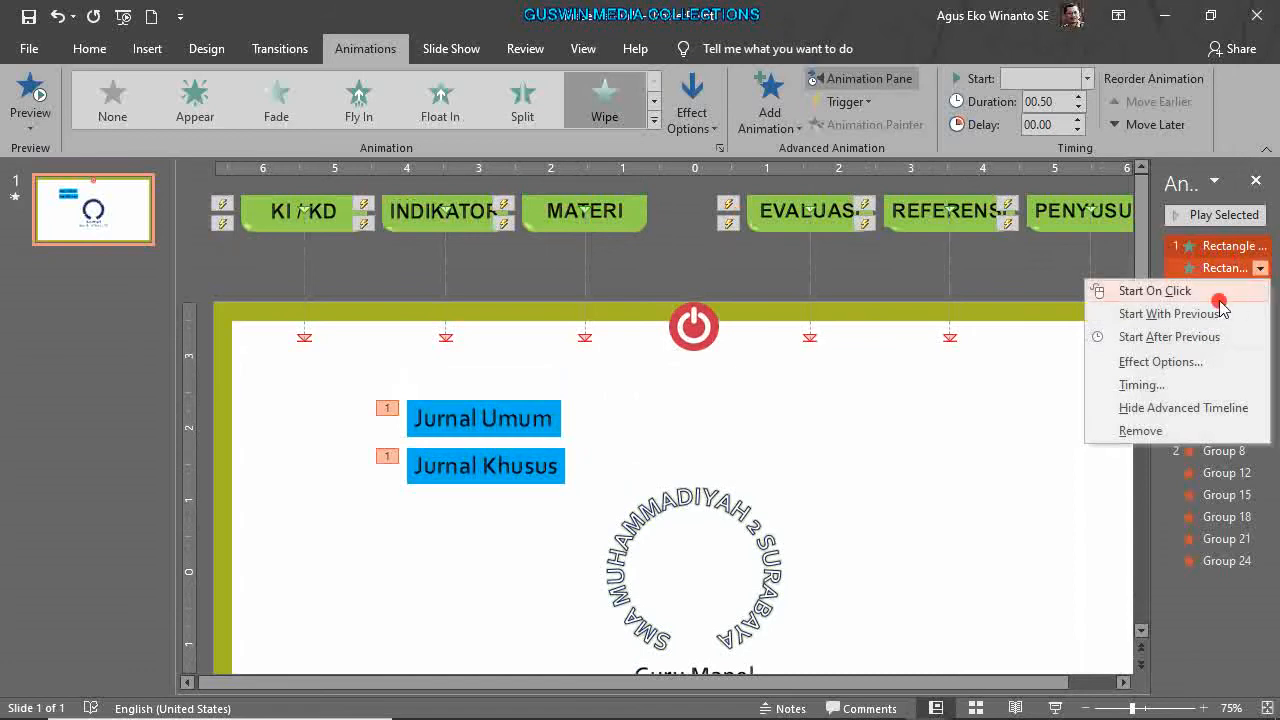
{"action": "left_click", "coordinate": [1150, 385]}
{"action": "left_click", "coordinate": [506, 391]}
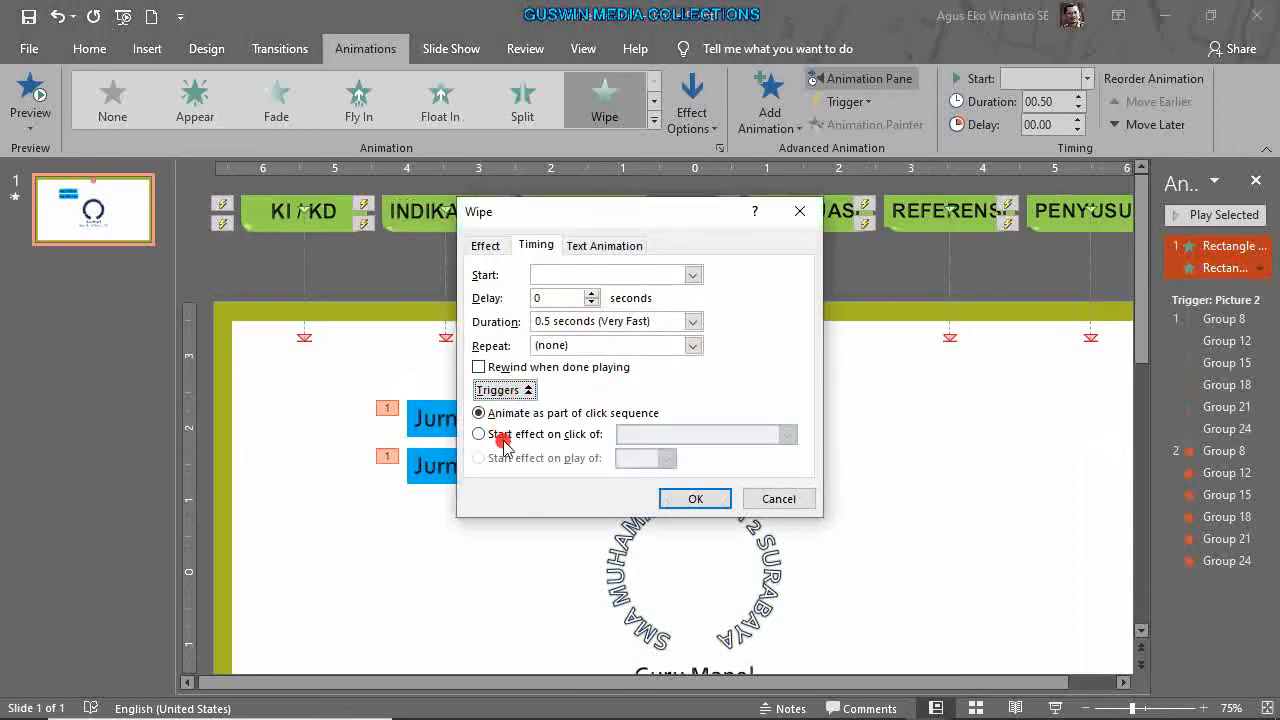
{"action": "left_click", "coordinate": [505, 445]}
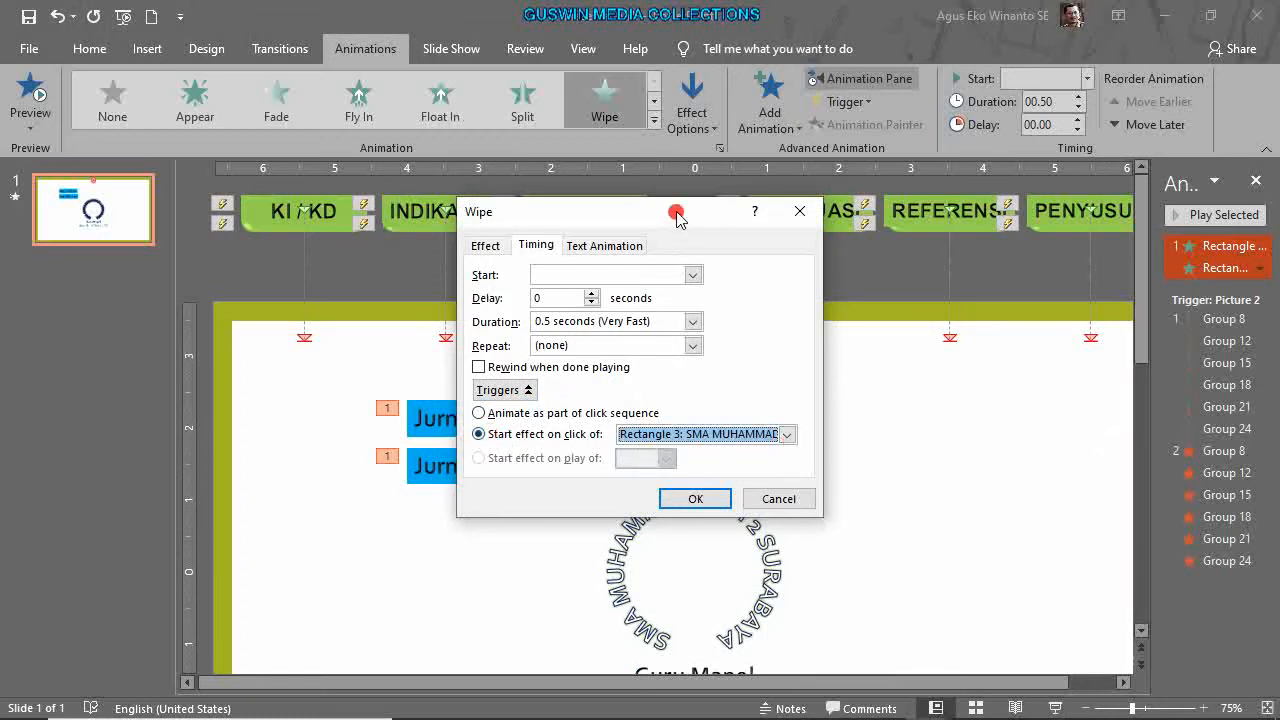
{"action": "left_click_drag", "start_coordinate": [682, 212], "coordinate": [827, 319]}
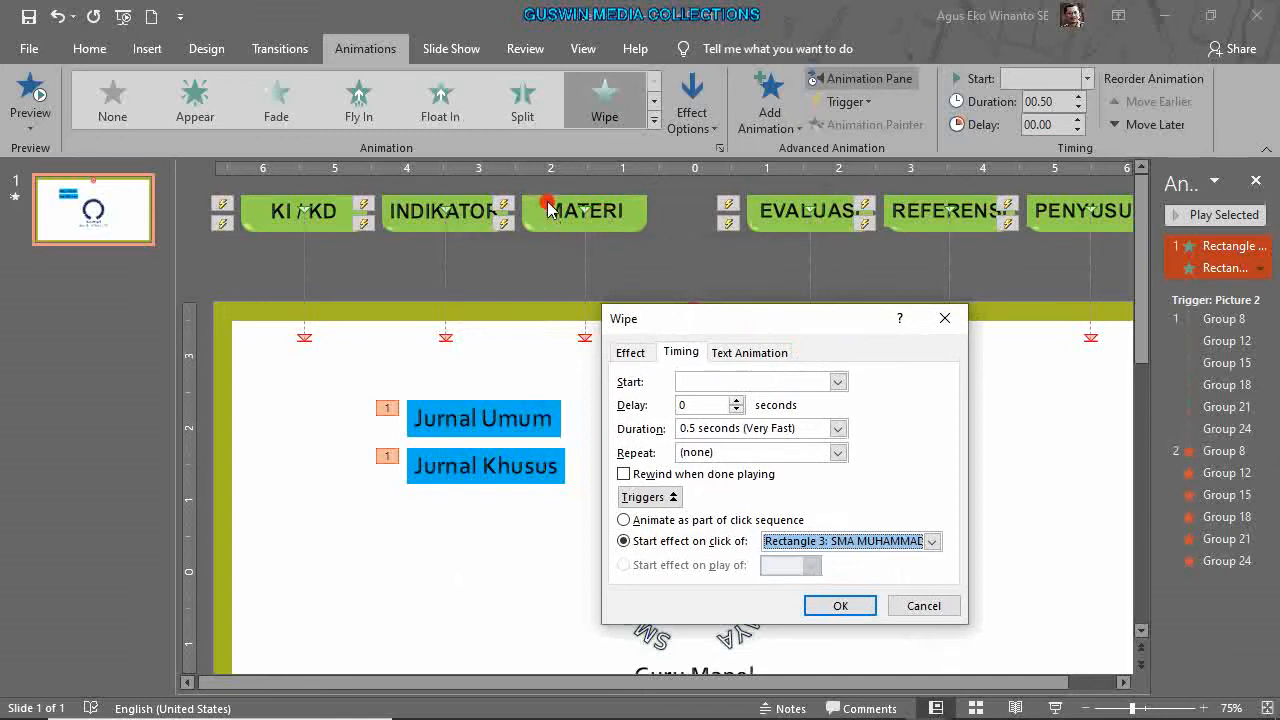
{"action": "left_click", "coordinate": [931, 542]}
{"action": "left_click_drag", "start_coordinate": [943, 585], "coordinate": [953, 635]}
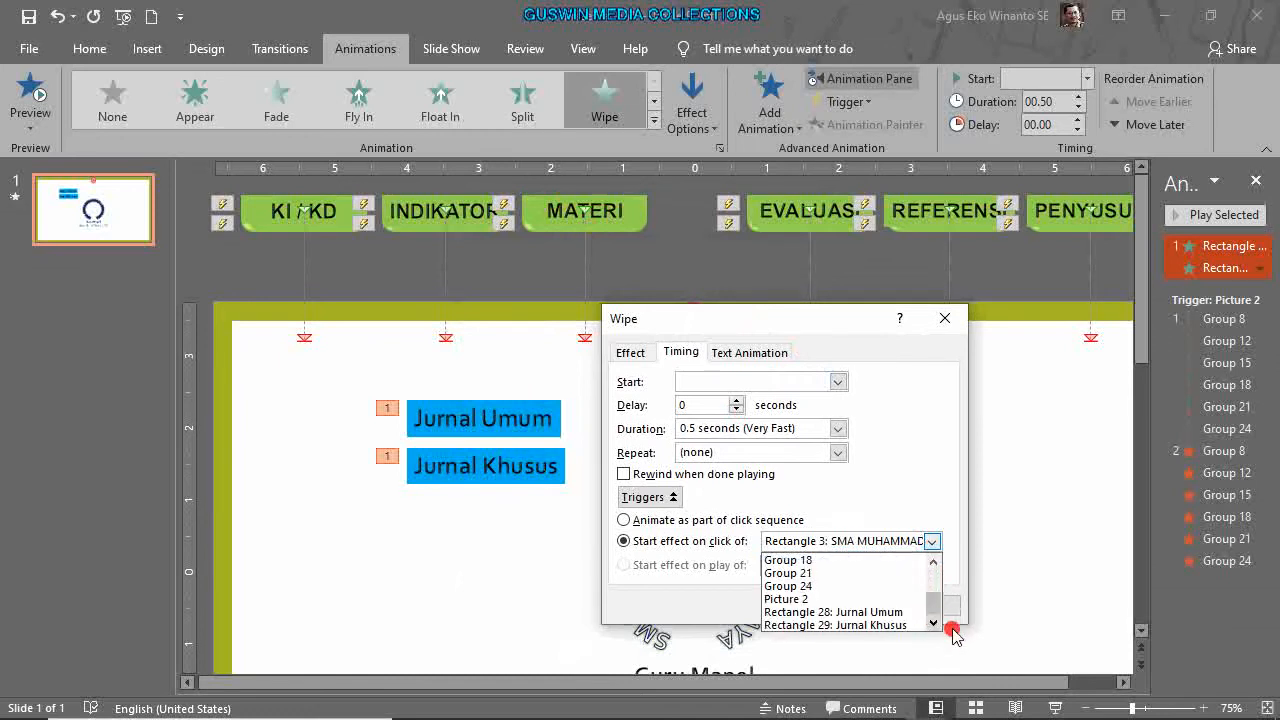
{"action": "left_click", "coordinate": [1000, 627]}
{"action": "left_click", "coordinate": [929, 604]}
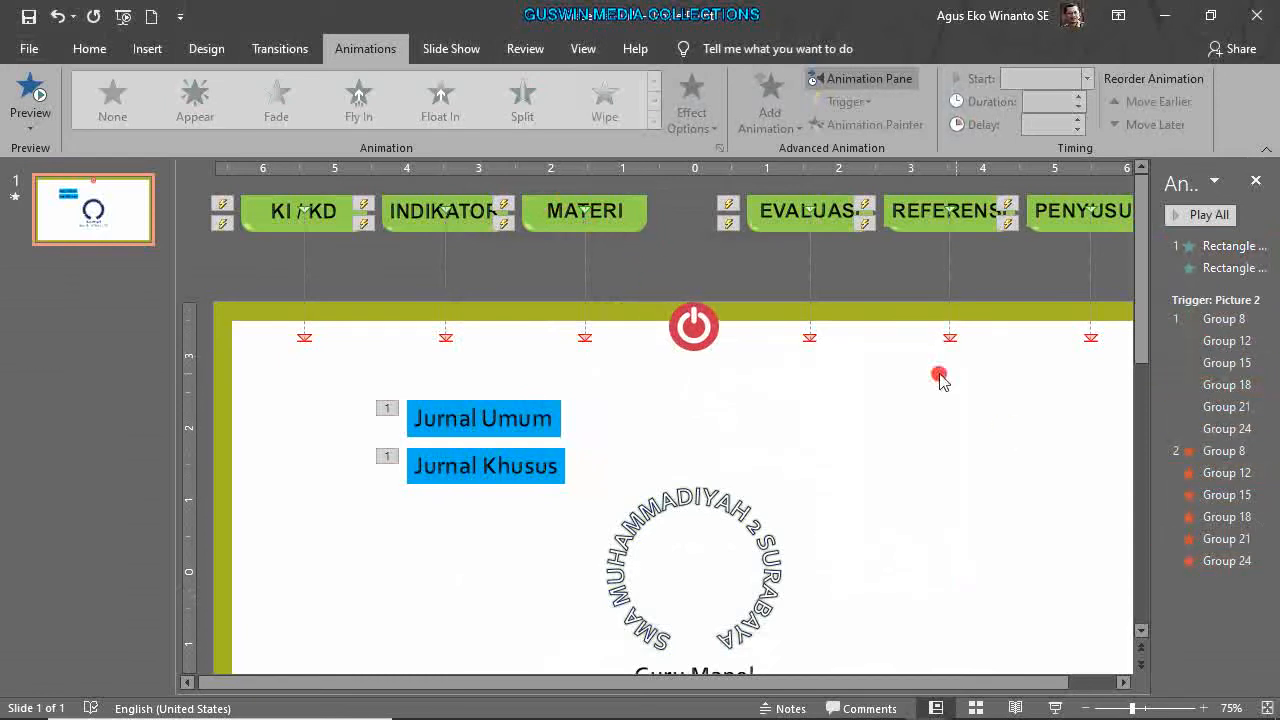
{"action": "left_click", "coordinate": [636, 230]}
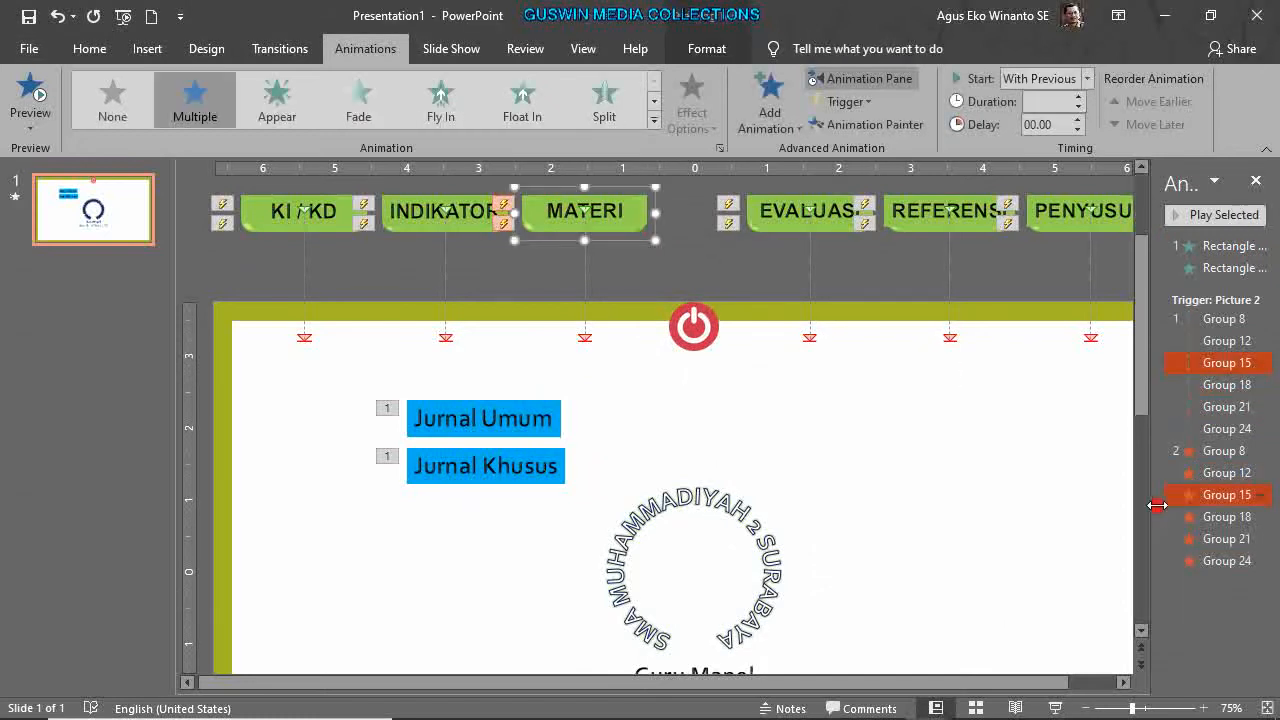
{"action": "left_click", "coordinate": [1032, 484]}
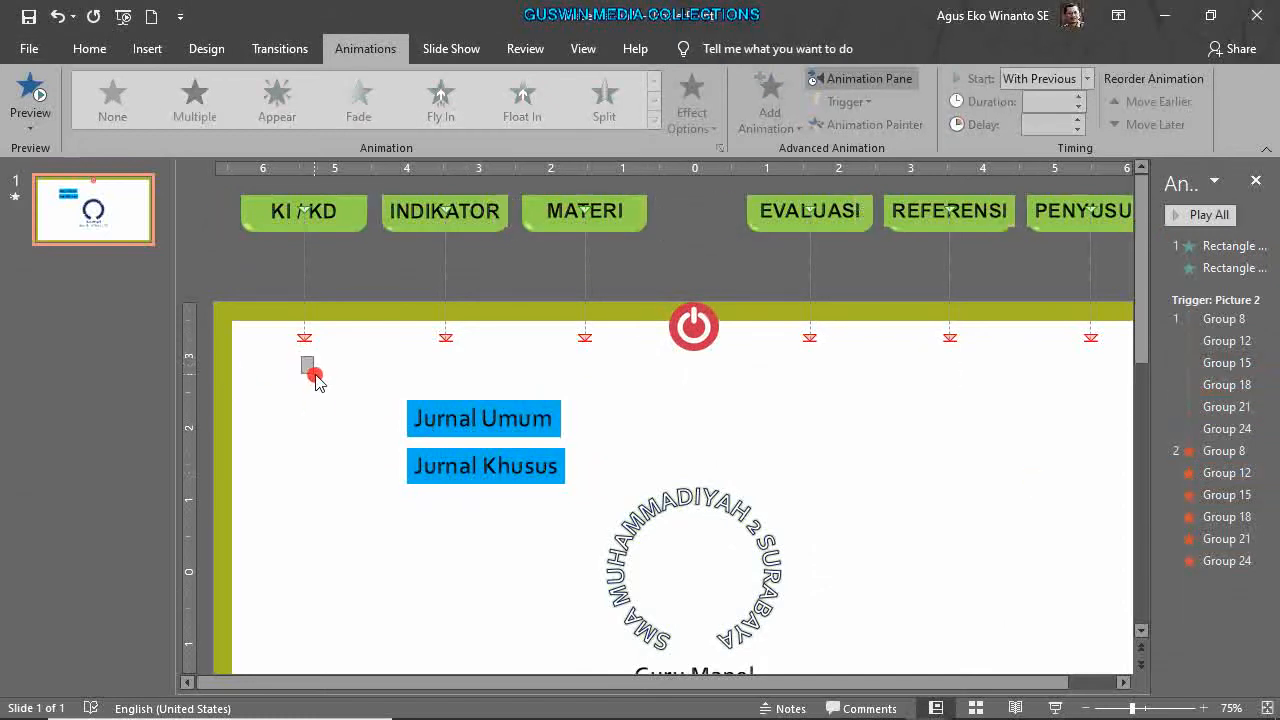
Set both Jurnal Wipe animations to start on click of Group 15.
{"action": "left_click", "coordinate": [1216, 247]}
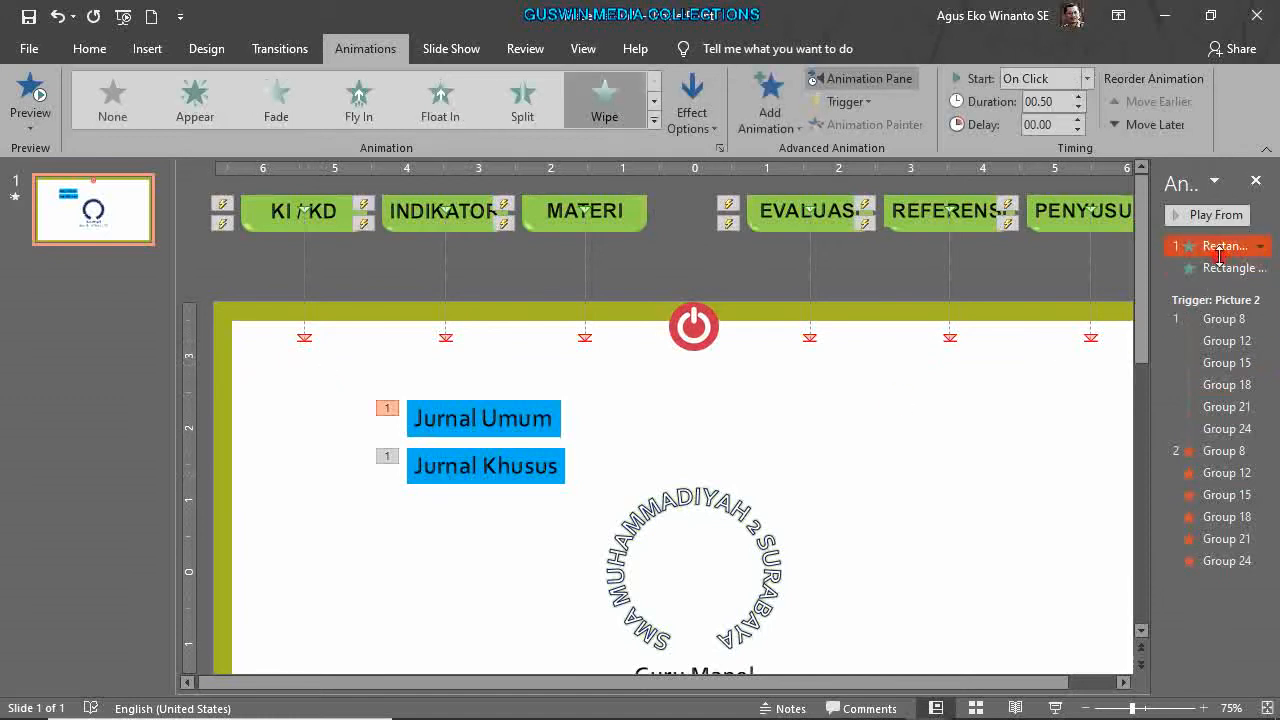
{"action": "left_click", "coordinate": [1218, 268], "text": "shift"}
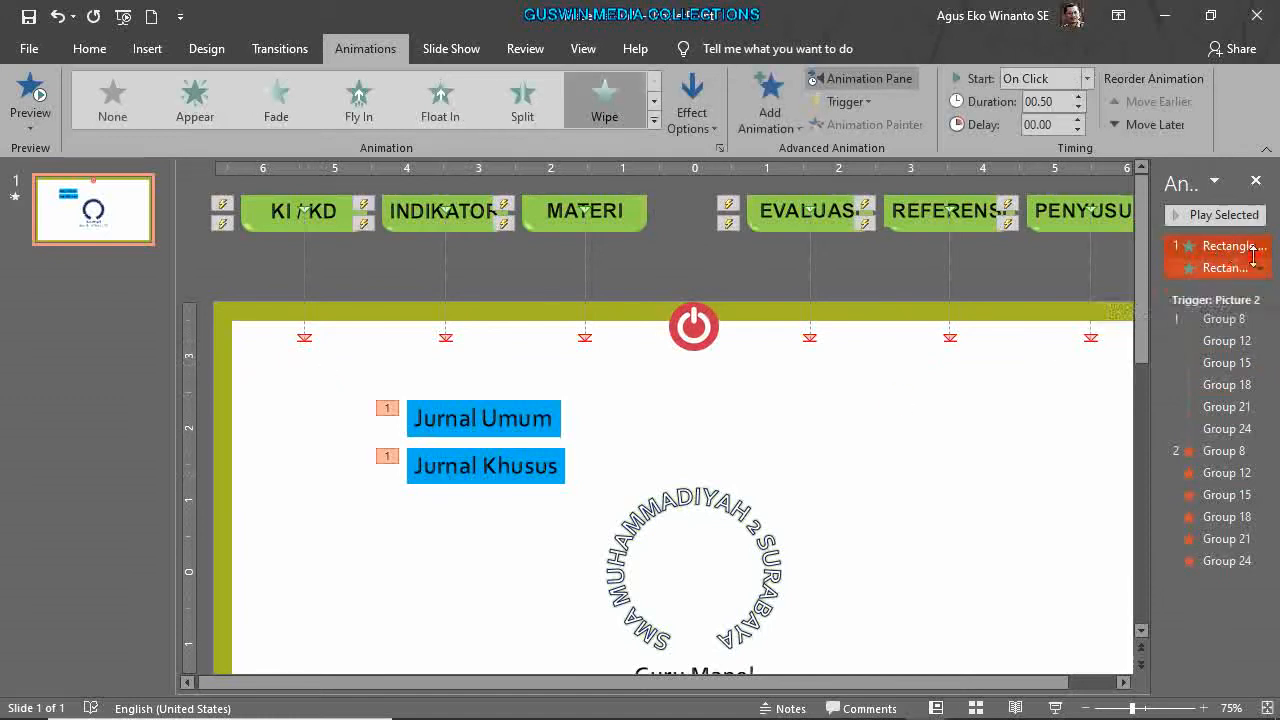
{"action": "left_click", "coordinate": [1260, 268]}
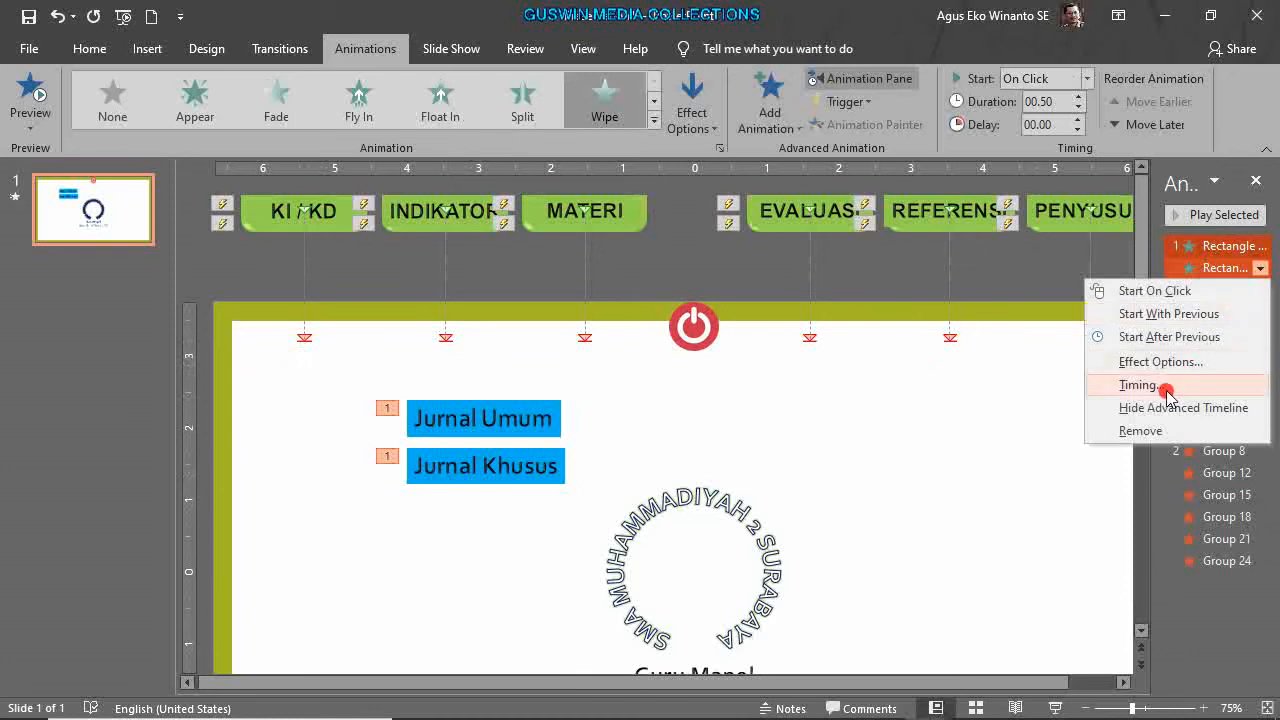
{"action": "left_click", "coordinate": [1166, 388]}
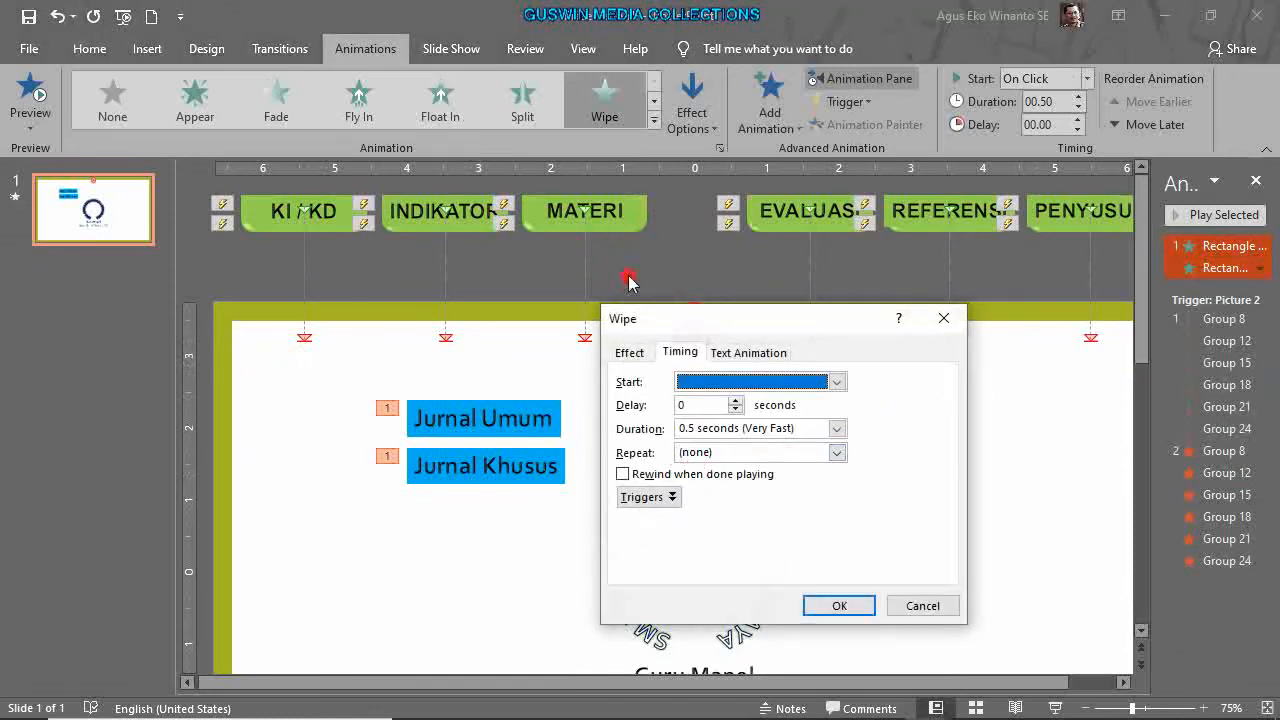
{"action": "left_click", "coordinate": [648, 496]}
{"action": "left_click", "coordinate": [623, 541]}
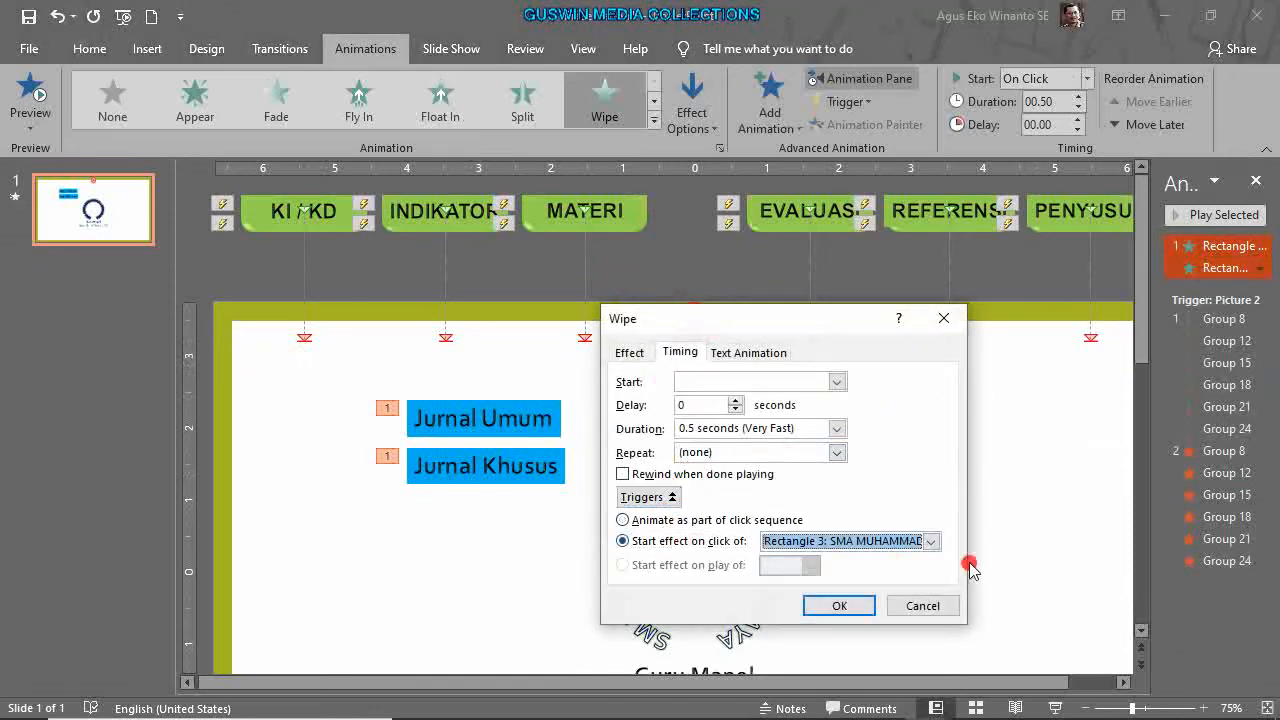
{"action": "left_click", "coordinate": [933, 541]}
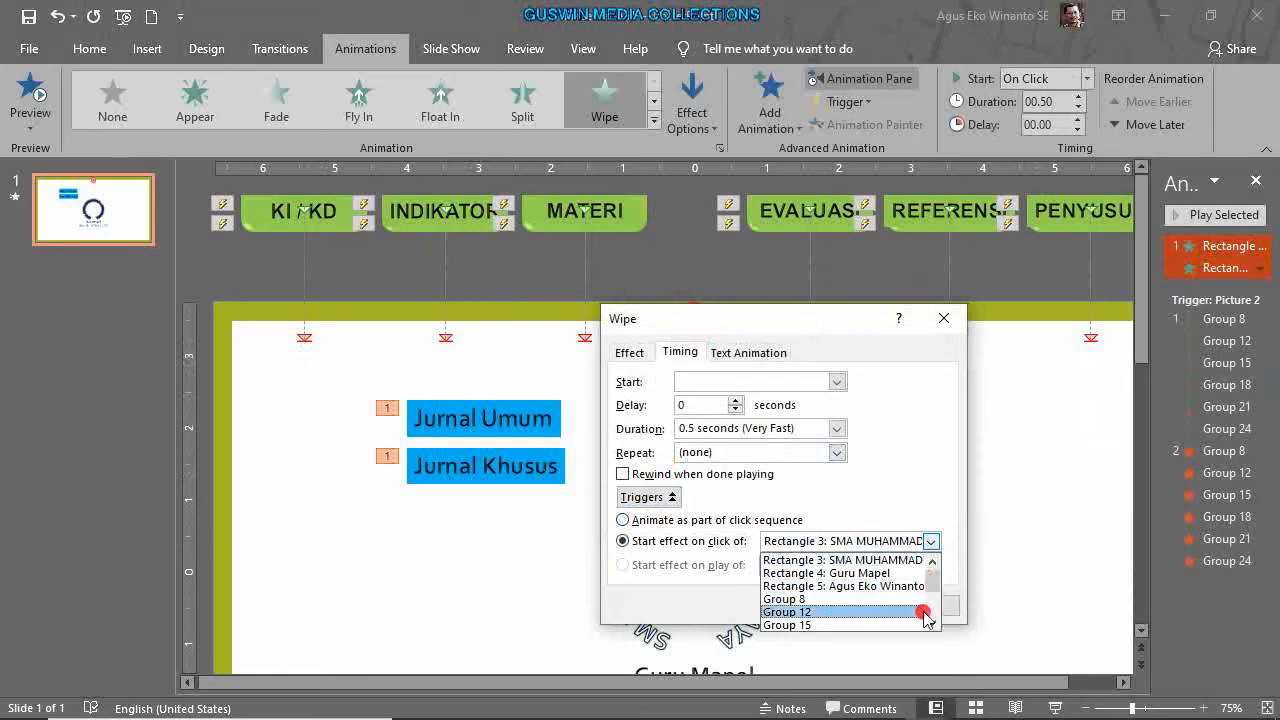
{"action": "left_click", "coordinate": [790, 625]}
{"action": "left_click", "coordinate": [847, 605]}
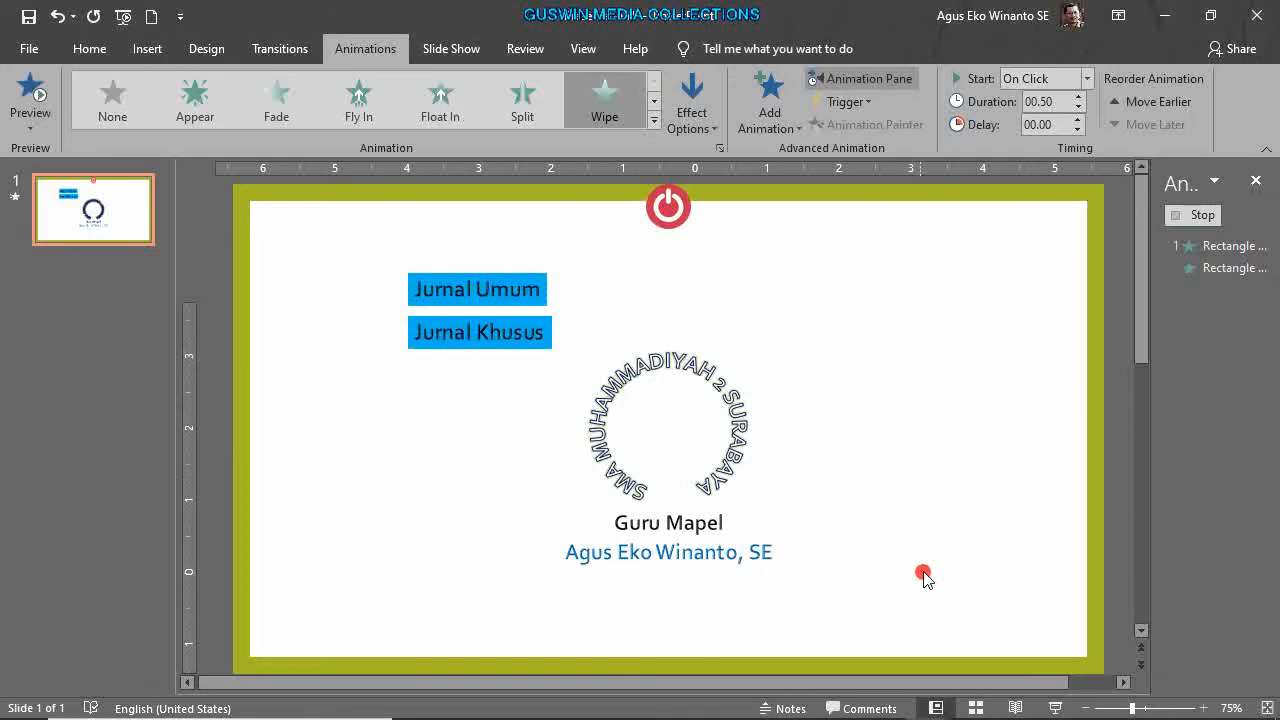
{"action": "left_click", "coordinate": [1057, 708]}
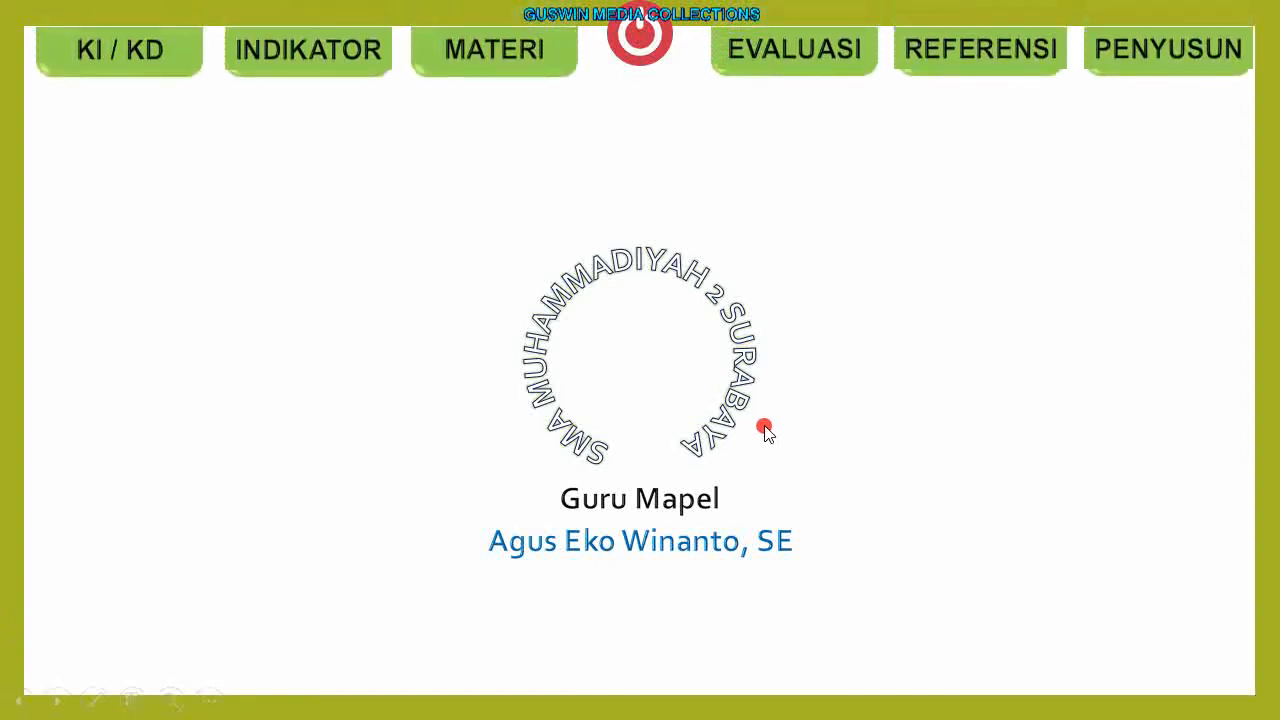
Check that MATERI reveals the Jurnal labels in the show, then shift both labels up-right.
{"action": "left_click", "coordinate": [542, 66]}
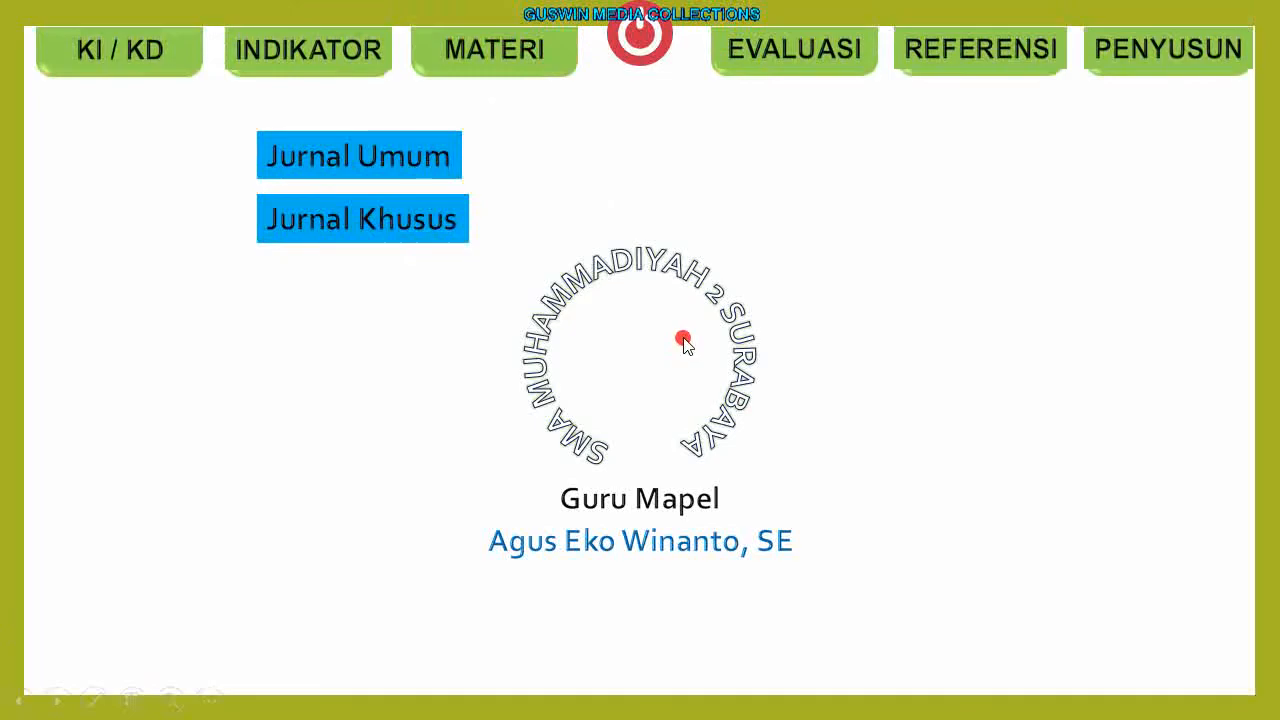
{"action": "key", "text": "Escape"}
{"action": "left_click_drag", "start_coordinate": [344, 370], "coordinate": [618, 528]}
{"action": "left_click_drag", "start_coordinate": [541, 492], "coordinate": [626, 454]}
{"action": "left_click", "coordinate": [906, 532]}
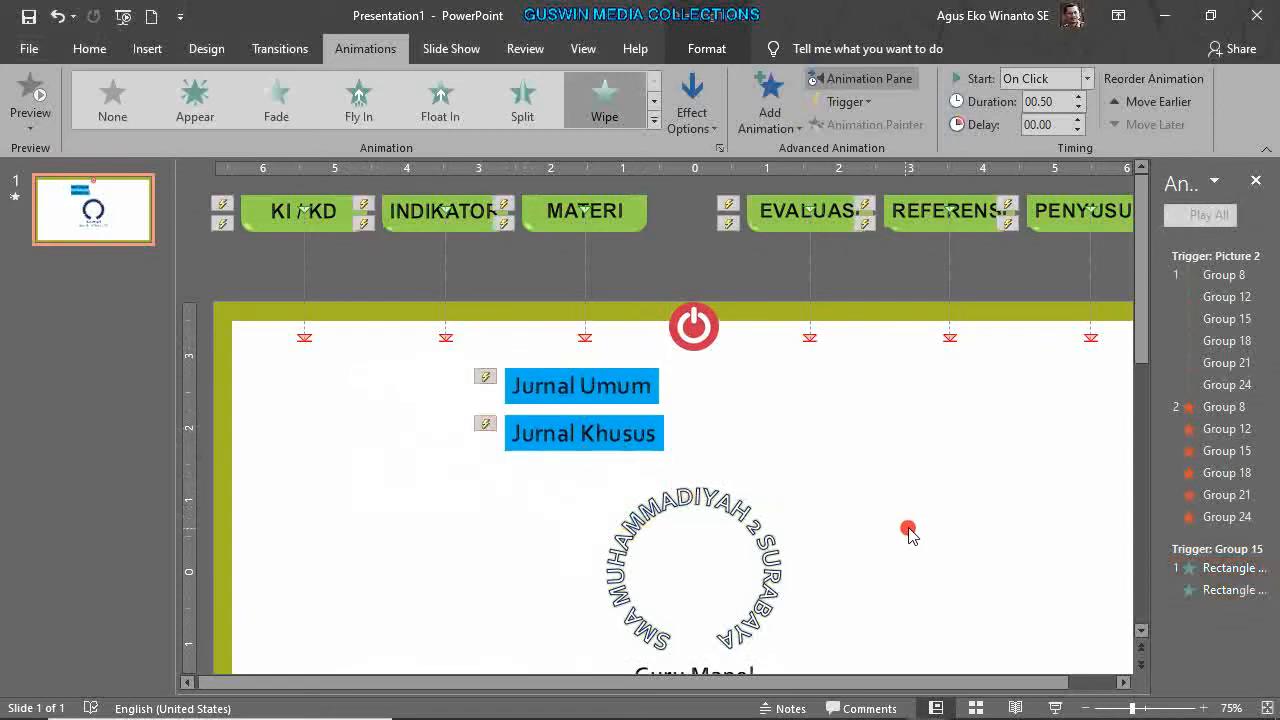
Preview several exit effects and give both Jurnal labels a Collapse exit.
{"action": "left_click", "coordinate": [609, 388]}
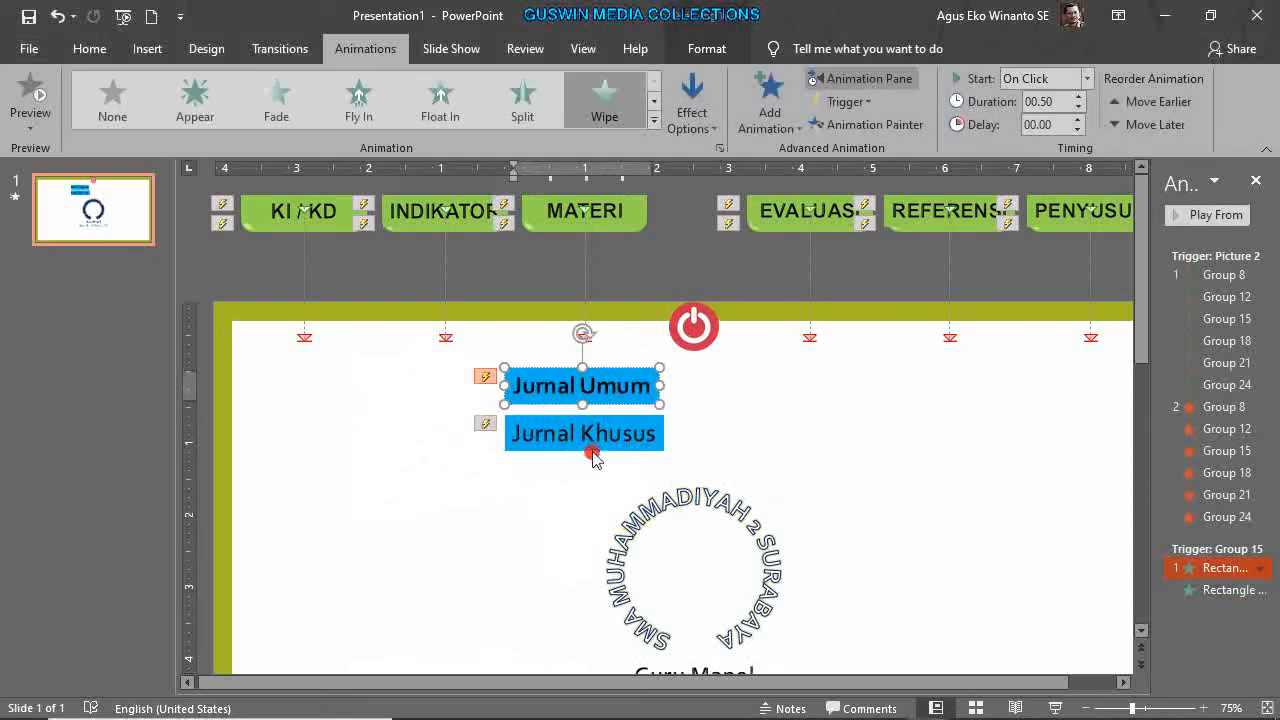
{"action": "left_click", "coordinate": [590, 432], "text": "shift"}
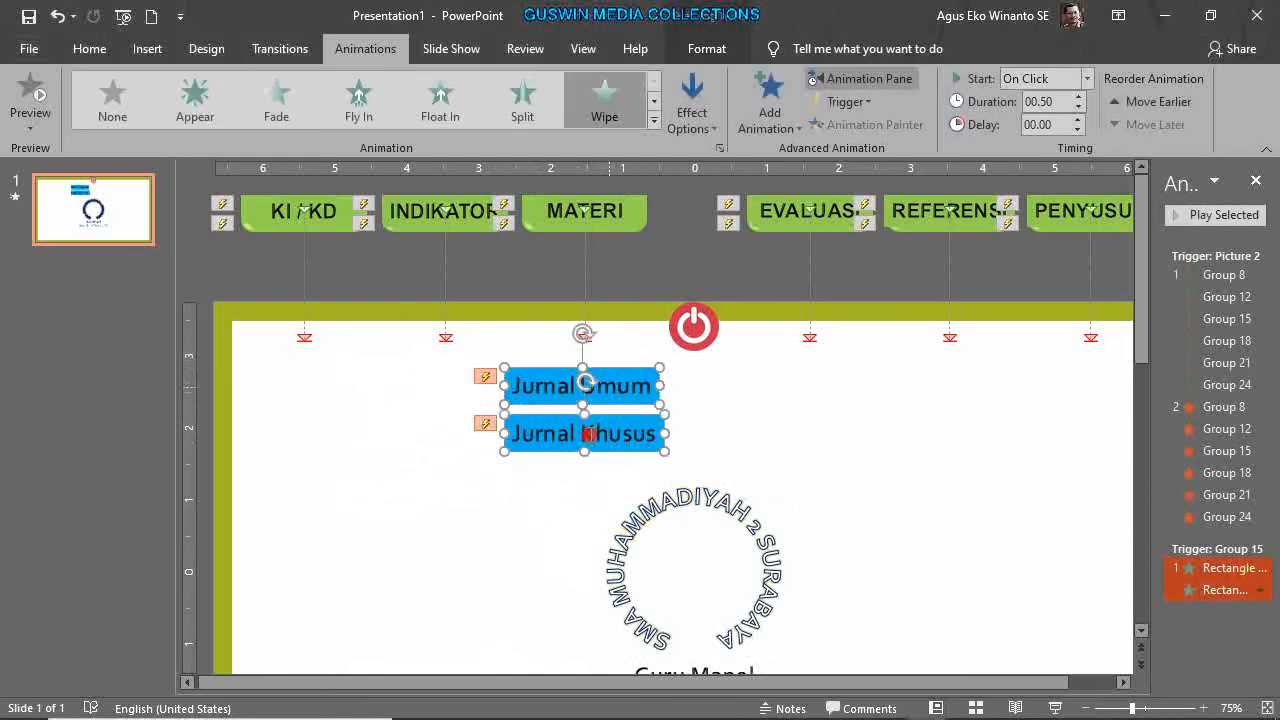
{"action": "left_click", "coordinate": [781, 120]}
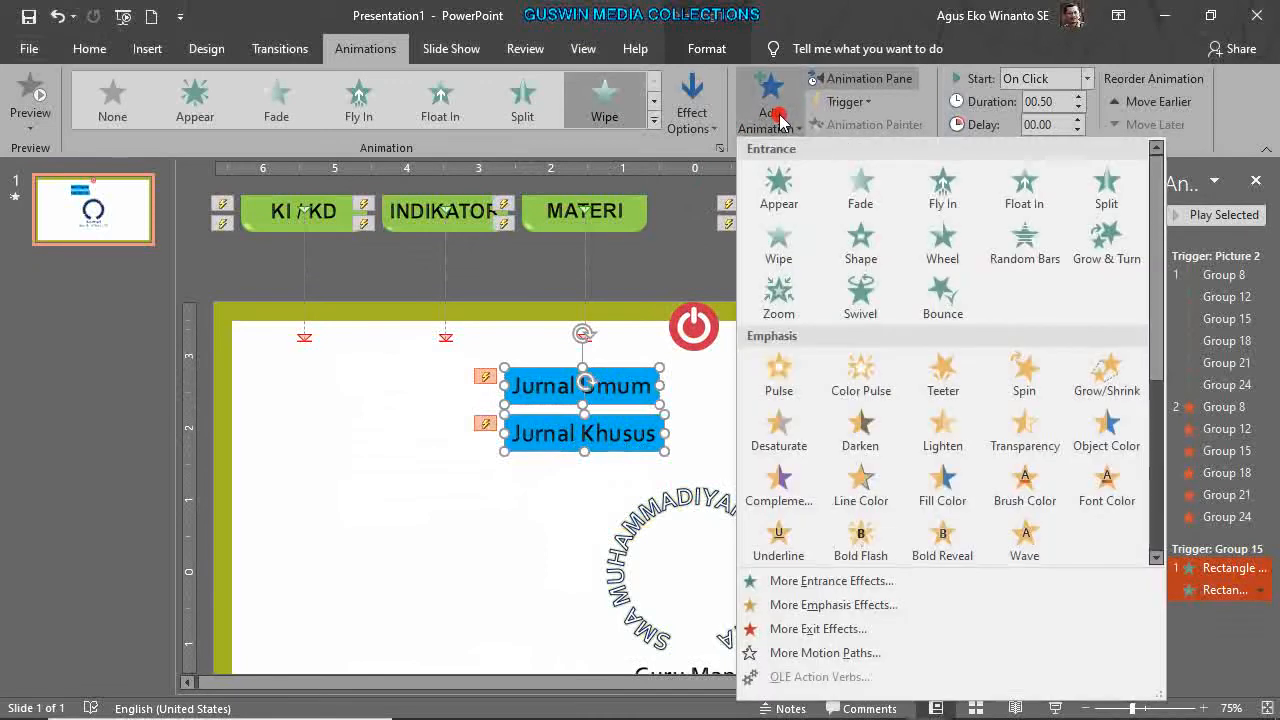
{"action": "left_click", "coordinate": [880, 628]}
{"action": "left_click_drag", "start_coordinate": [657, 186], "coordinate": [982, 183]}
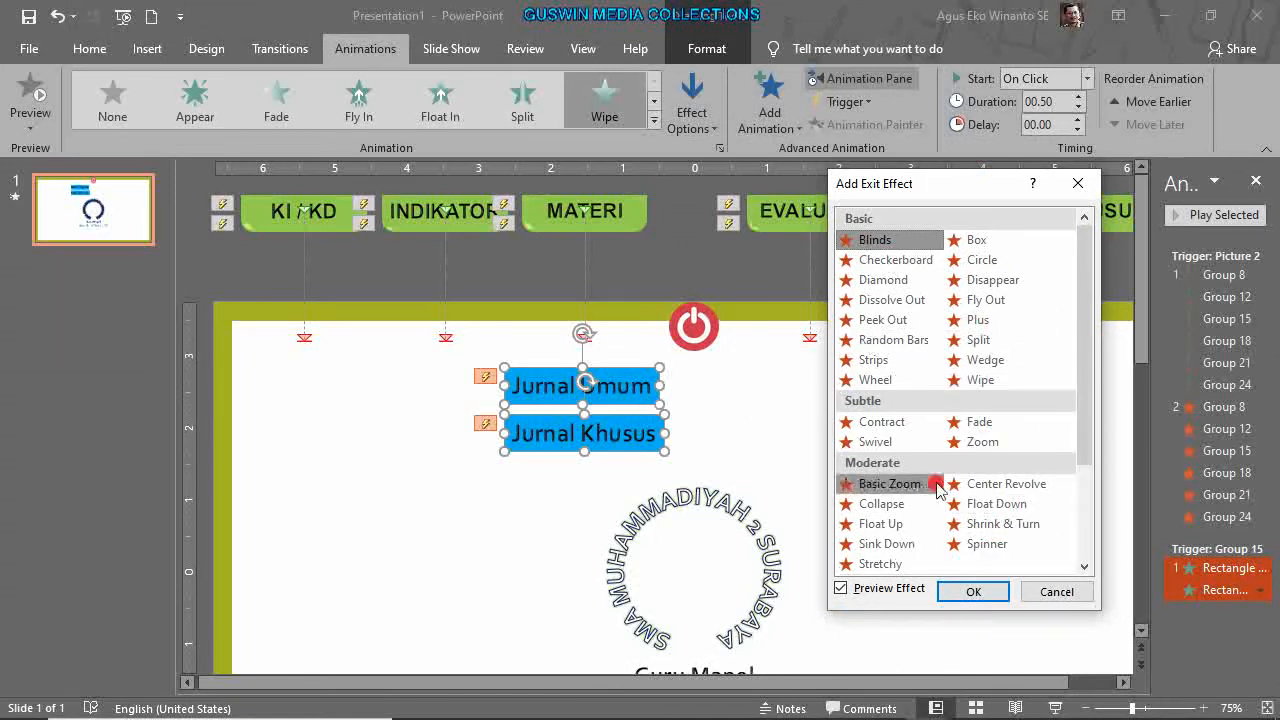
{"action": "scroll", "coordinate": [900, 500], "scroll_direction": "down", "scroll_amount": 3}
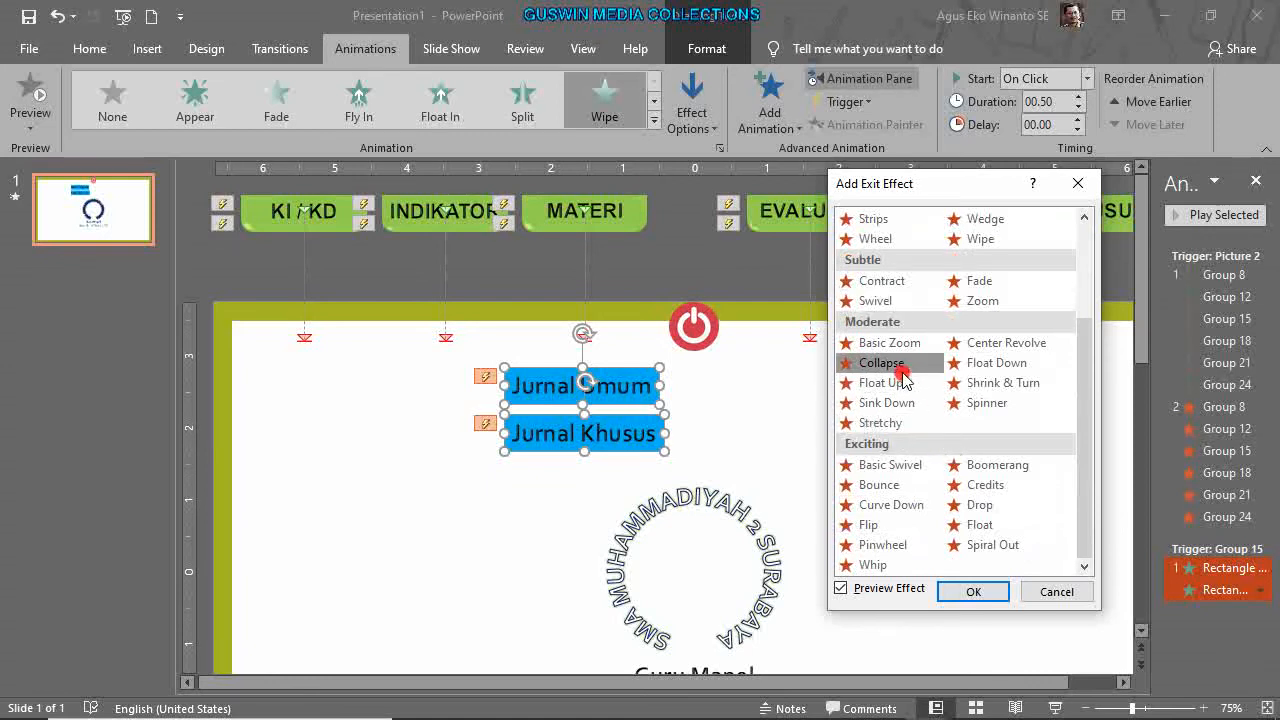
{"action": "left_click", "coordinate": [901, 423]}
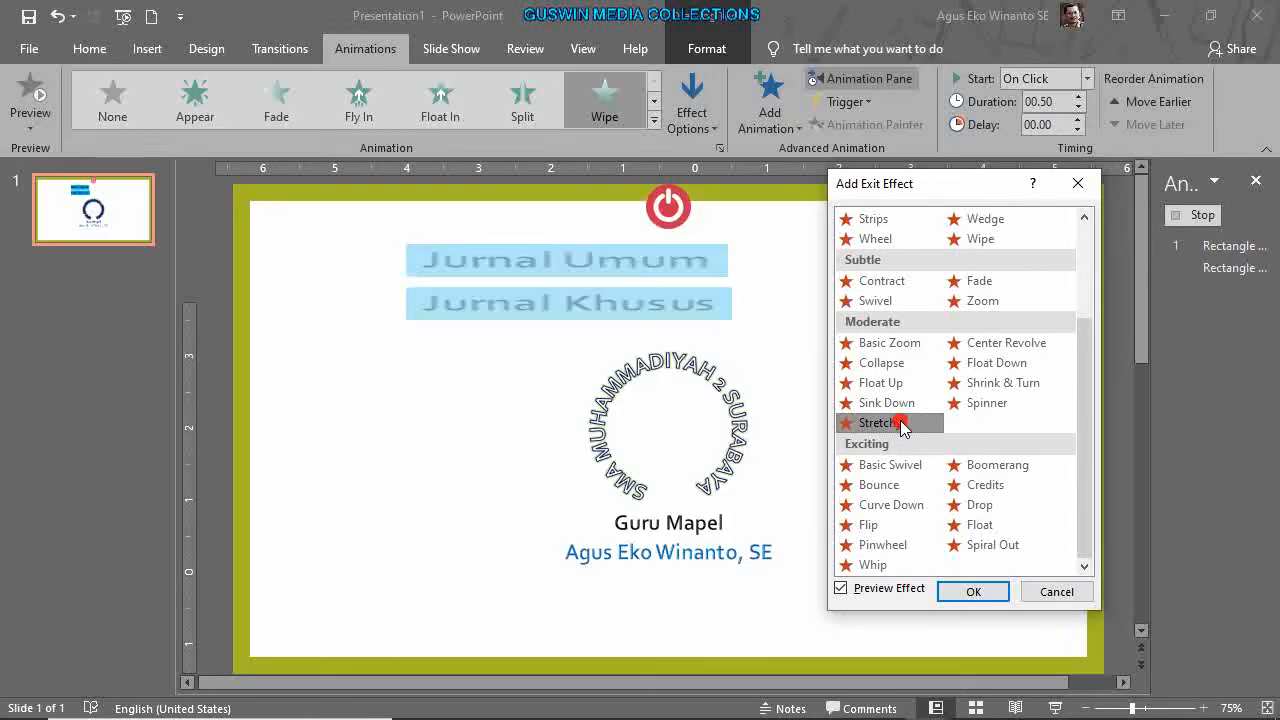
{"action": "left_click", "coordinate": [885, 368]}
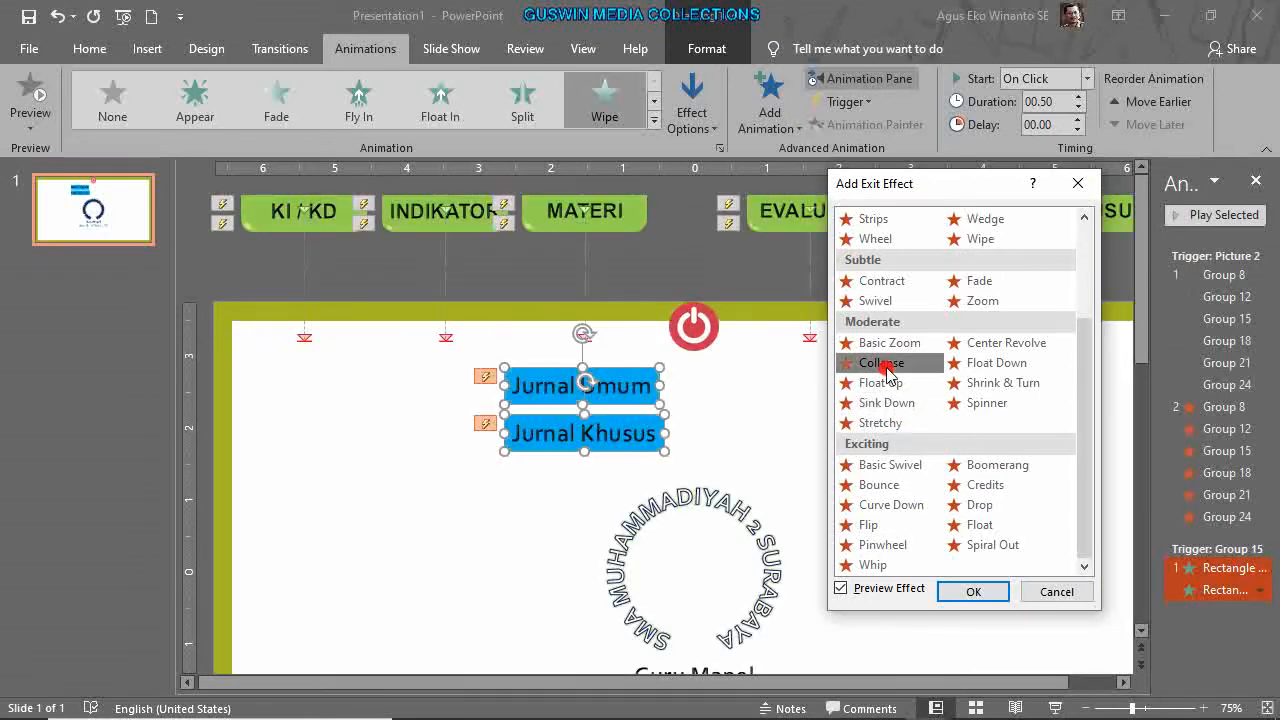
{"action": "left_click", "coordinate": [997, 365]}
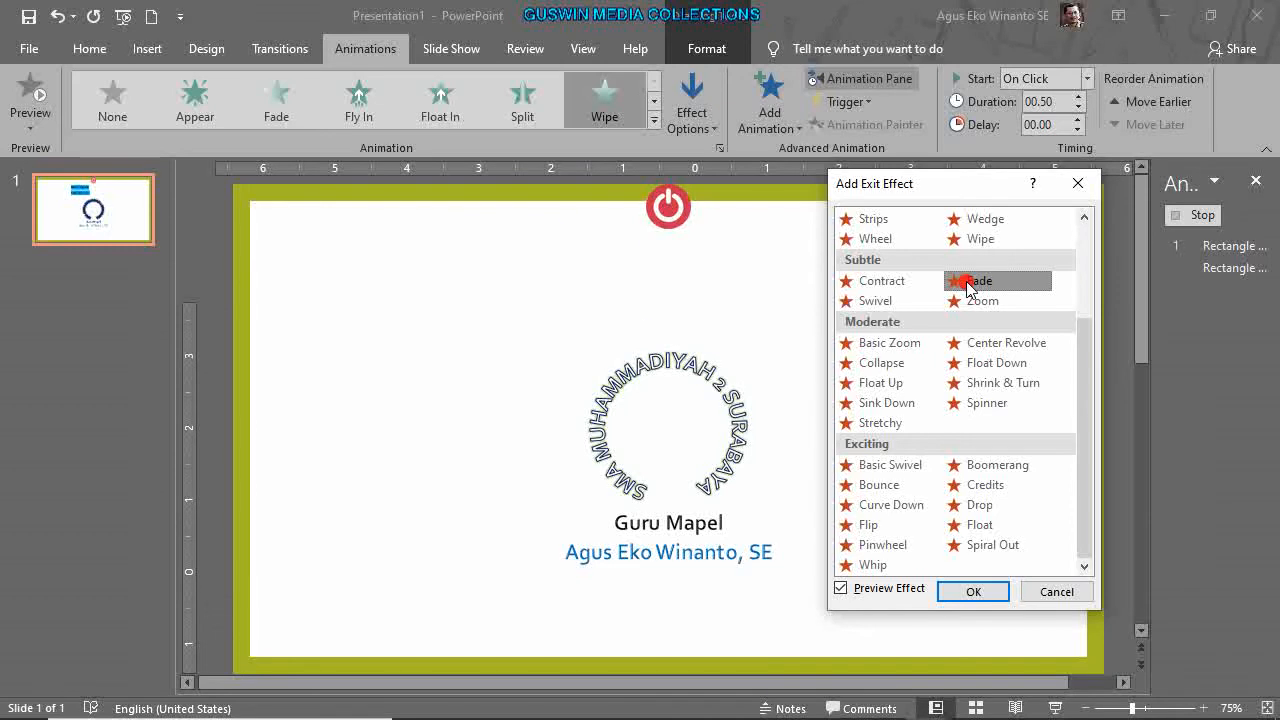
{"action": "left_click", "coordinate": [932, 288]}
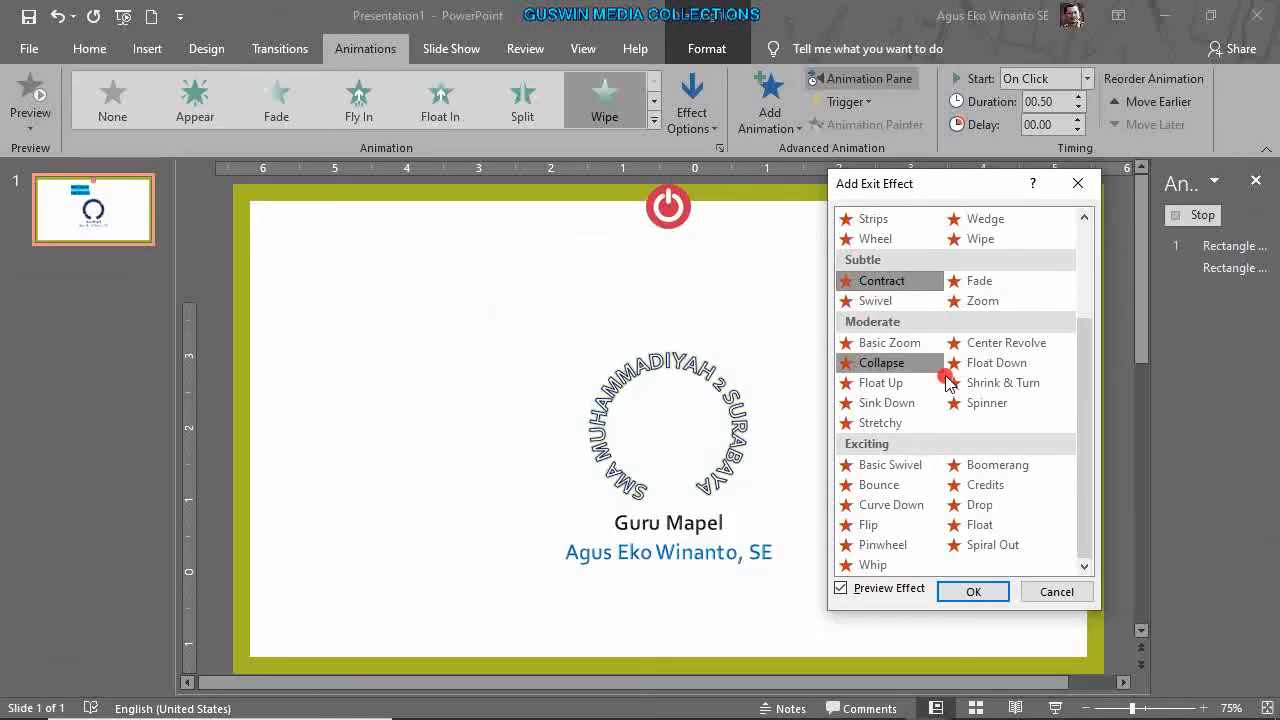
{"action": "left_click", "coordinate": [979, 242]}
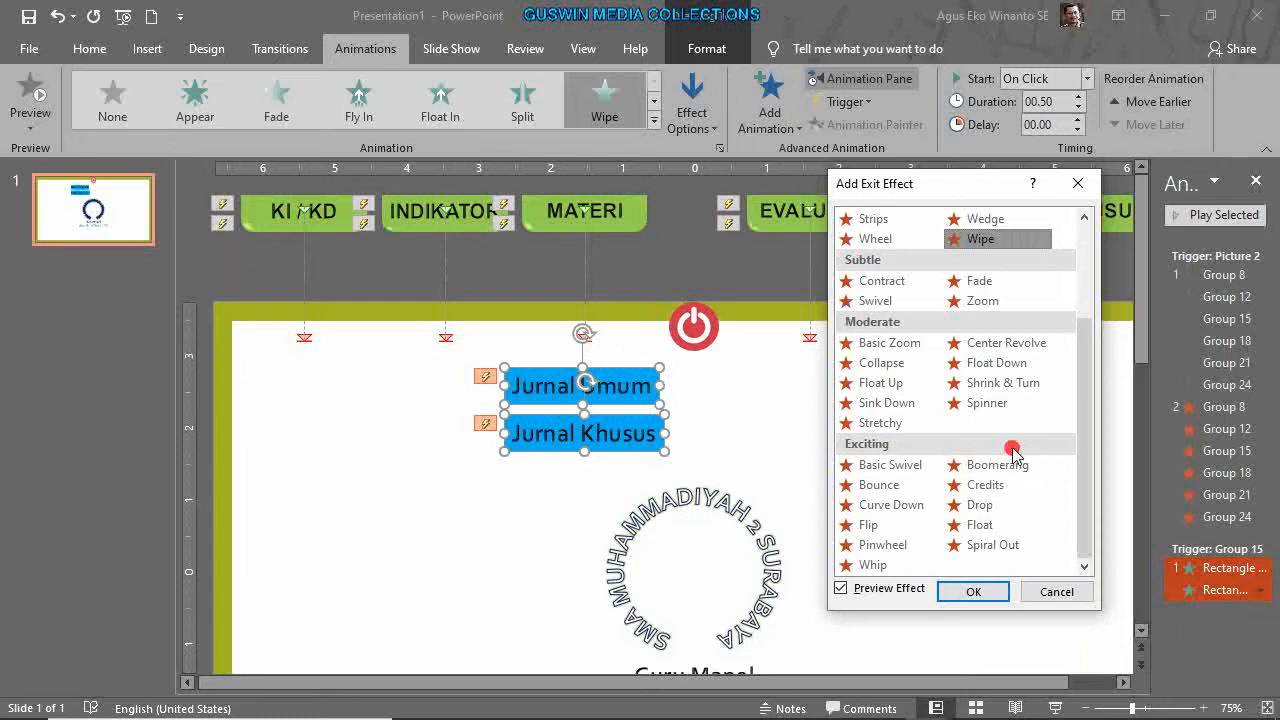
{"action": "left_click", "coordinate": [882, 362]}
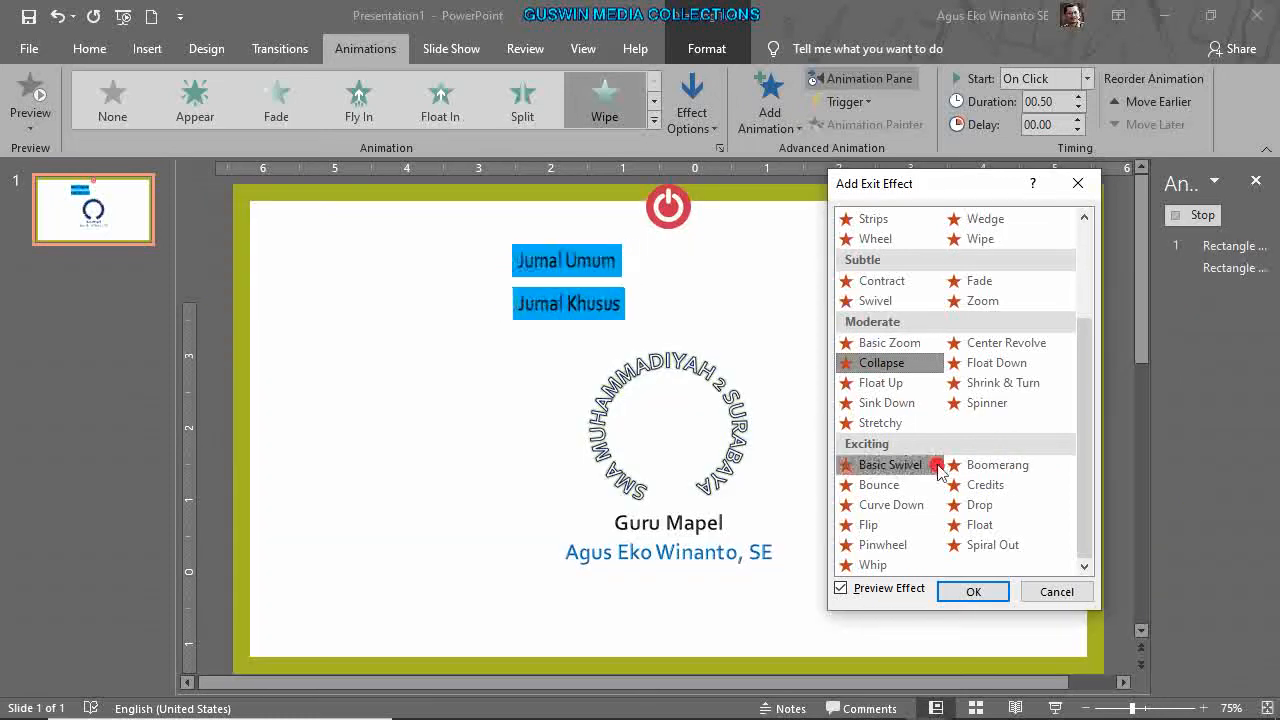
{"action": "left_click", "coordinate": [973, 591]}
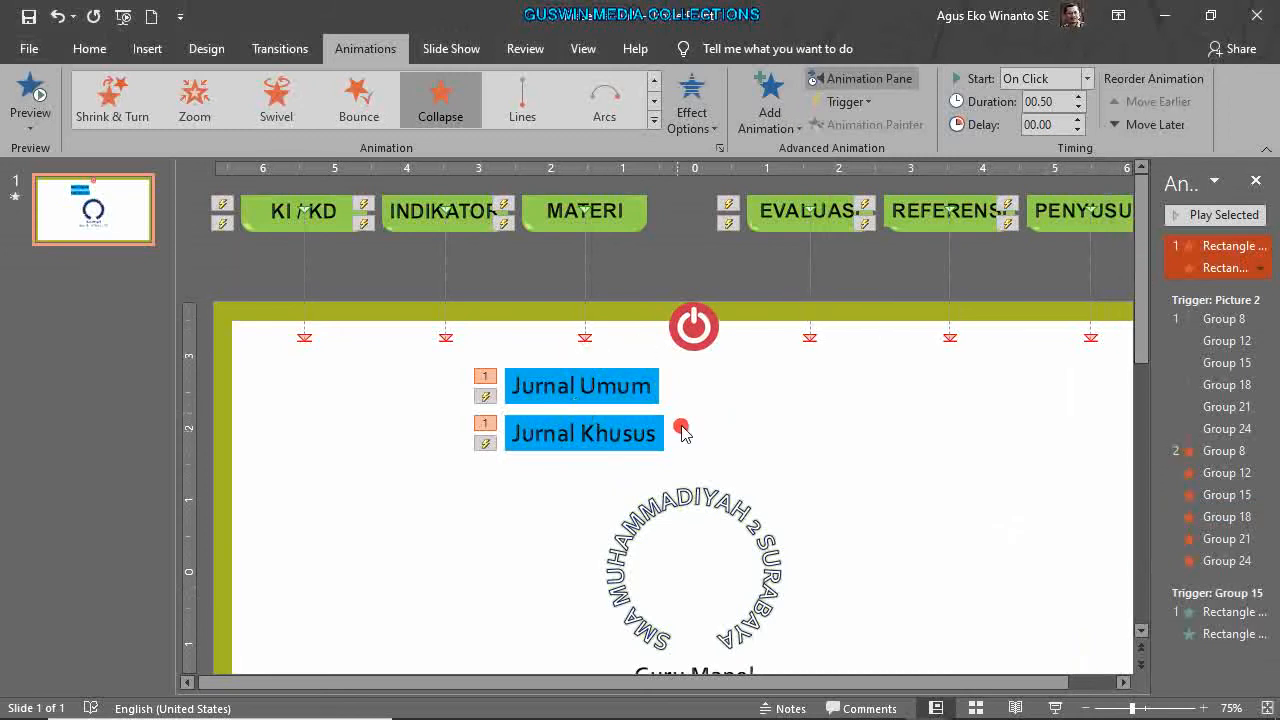
Move the Collapse exits under the Group 15 trigger and run the slideshow.
{"action": "left_click_drag", "start_coordinate": [1216, 247], "coordinate": [1220, 660]}
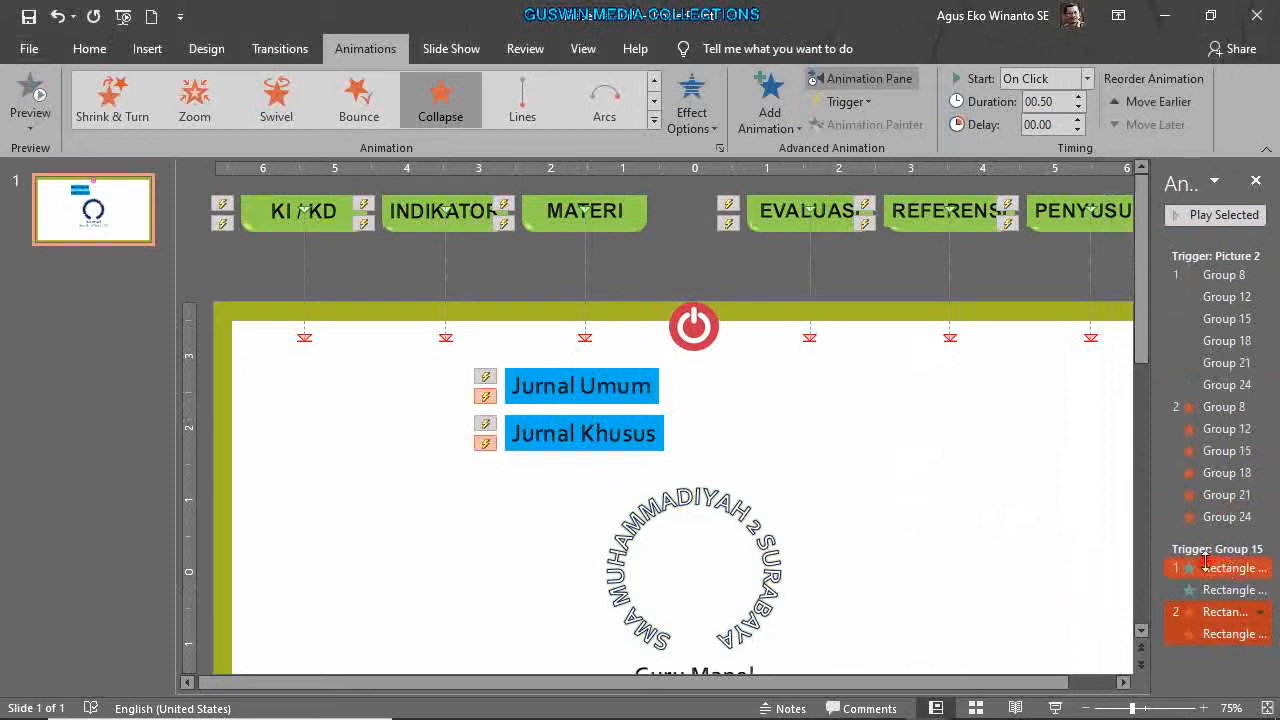
{"action": "left_click", "coordinate": [1052, 574]}
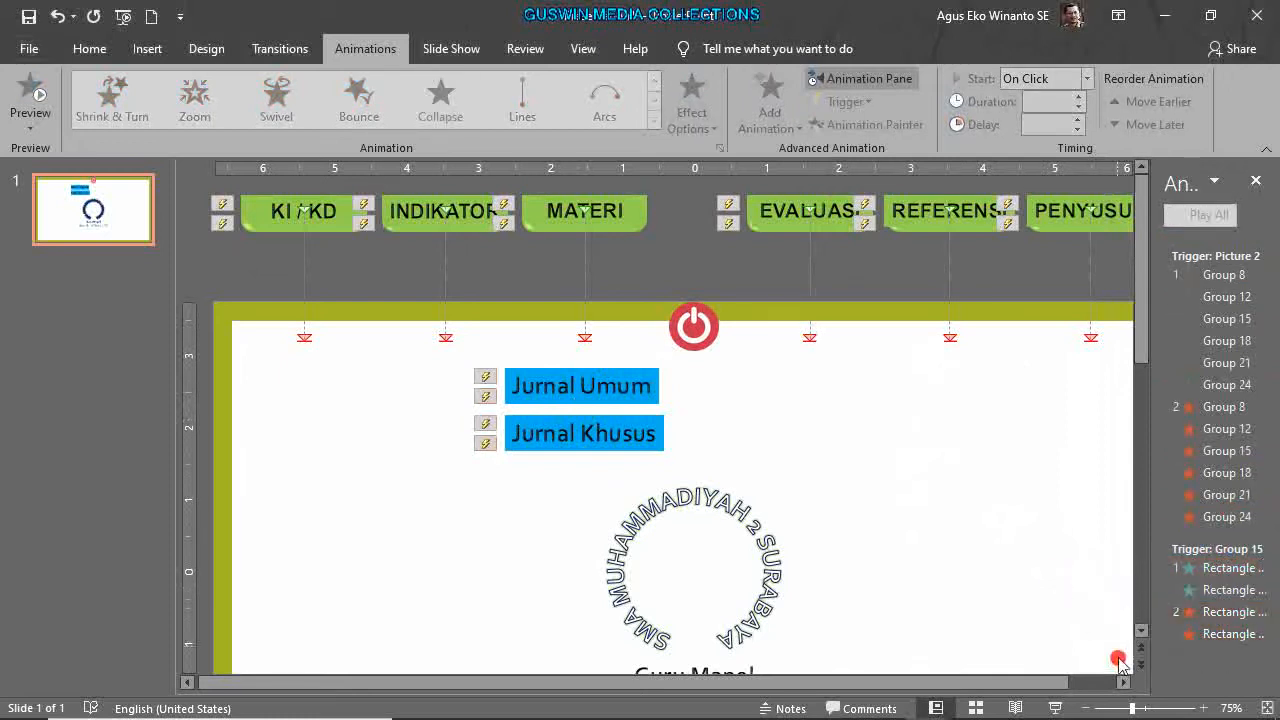
{"action": "left_click", "coordinate": [1056, 708]}
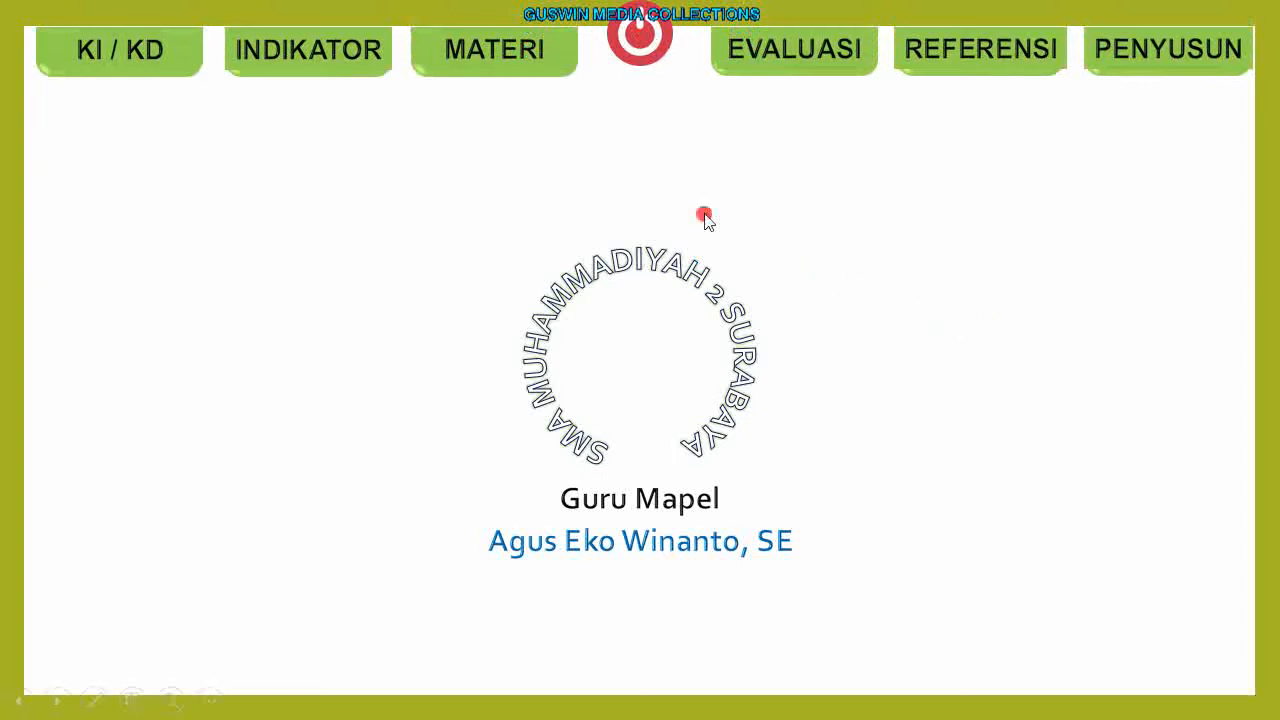
In the show, reveal and collapse the Jurnal labels via MATERI, fade the tabs via the logo, then exit.
{"action": "left_click", "coordinate": [541, 72]}
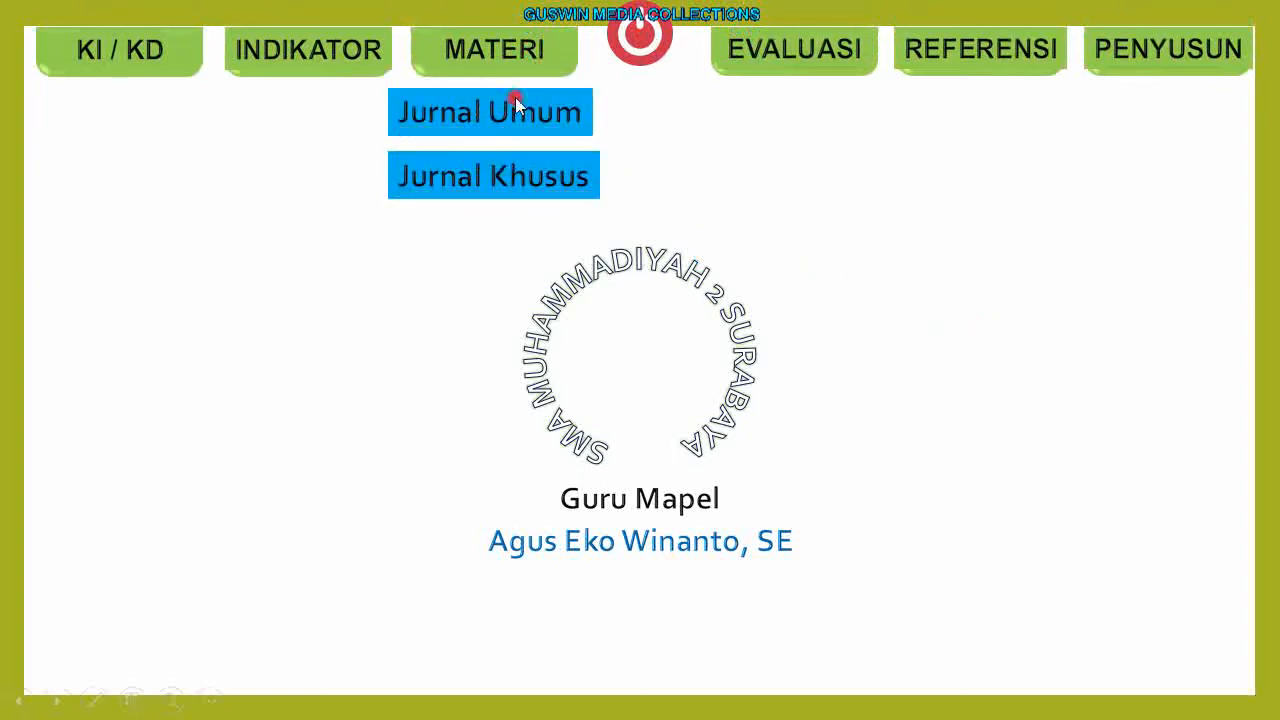
{"action": "left_click", "coordinate": [548, 68]}
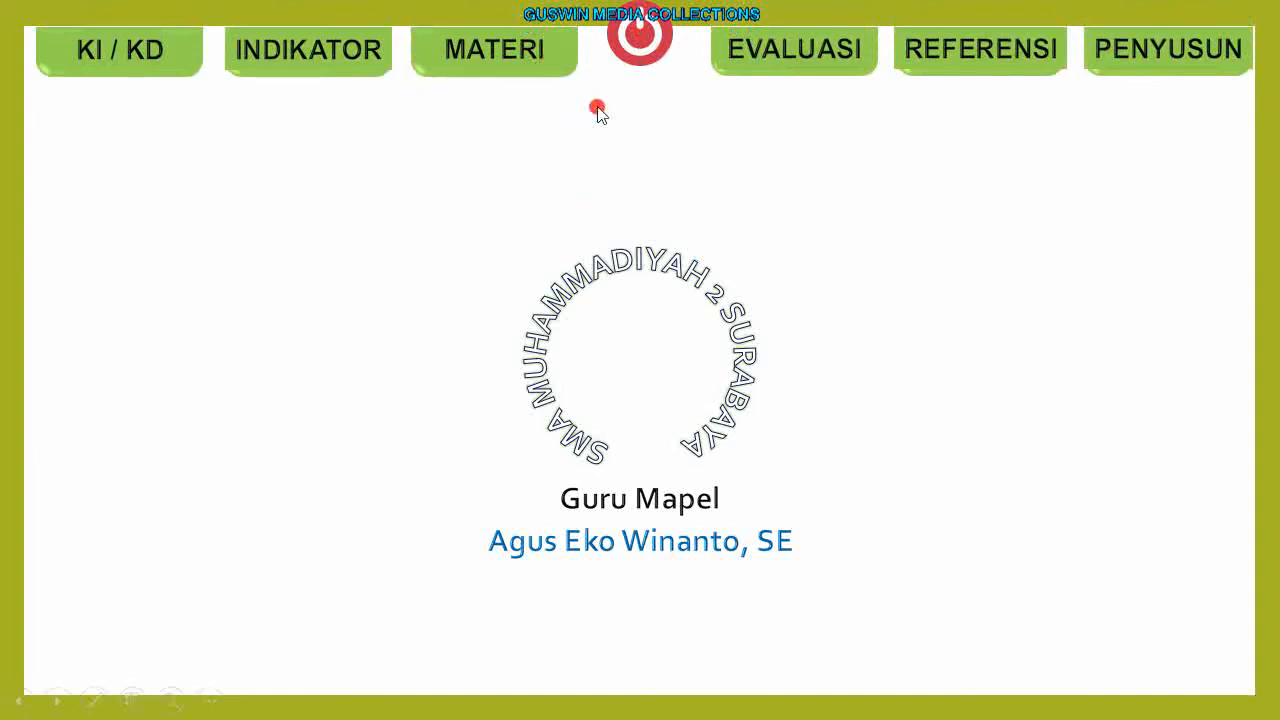
{"action": "left_click", "coordinate": [630, 52]}
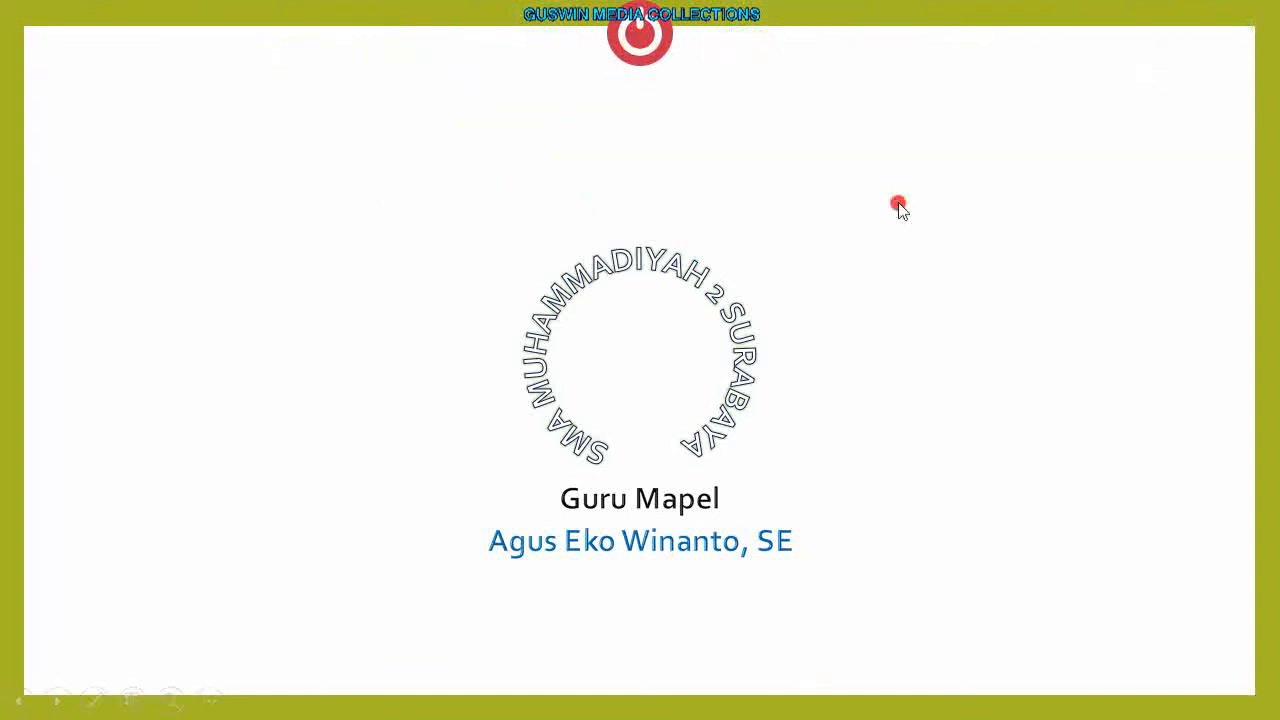
{"action": "key", "text": "Escape"}
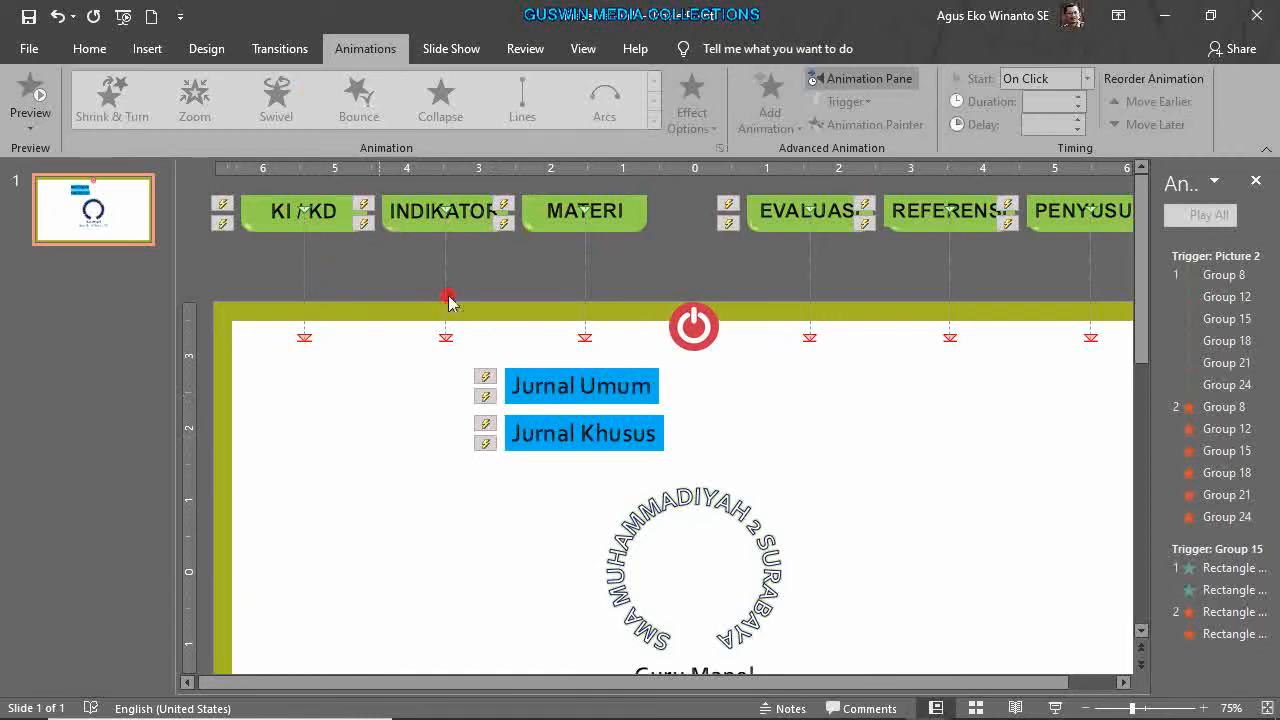
Try a Chime sound on Group 8's Down animation, then revert it to Click.
{"action": "left_click", "coordinate": [347, 223]}
{"action": "left_click", "coordinate": [1250, 450]}
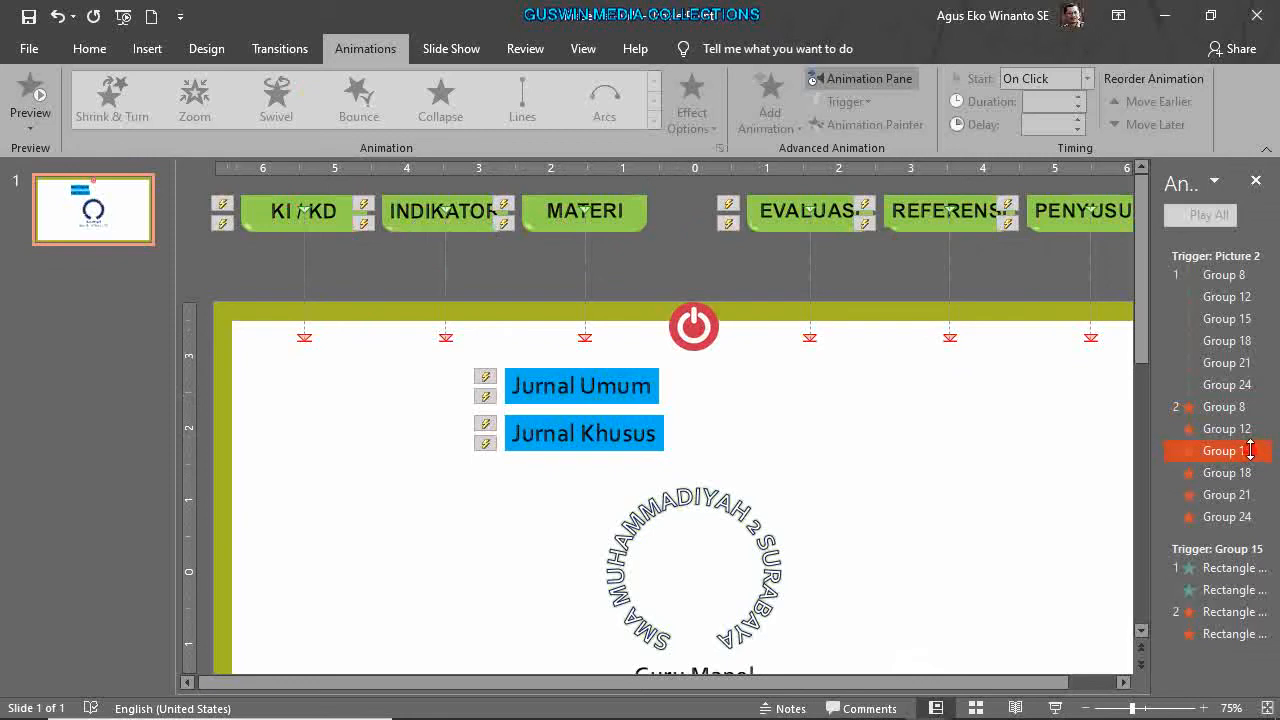
{"action": "left_click", "coordinate": [1248, 277]}
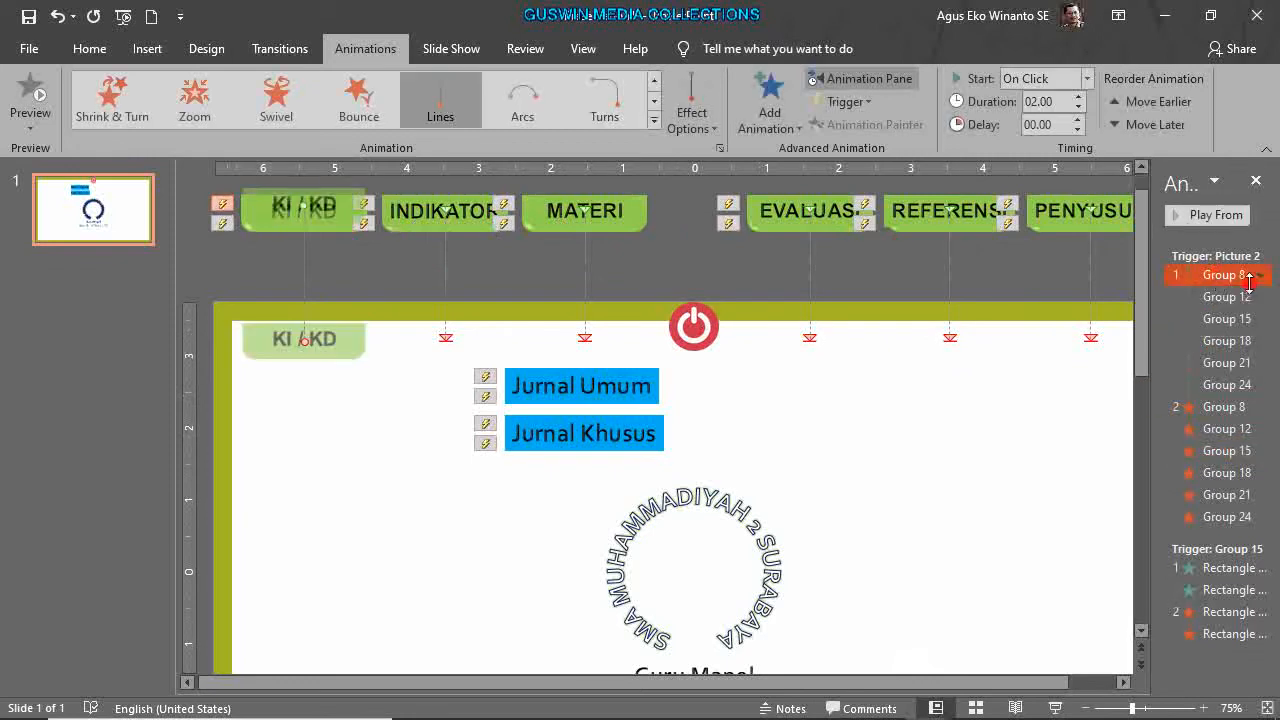
{"action": "left_click", "coordinate": [1263, 276]}
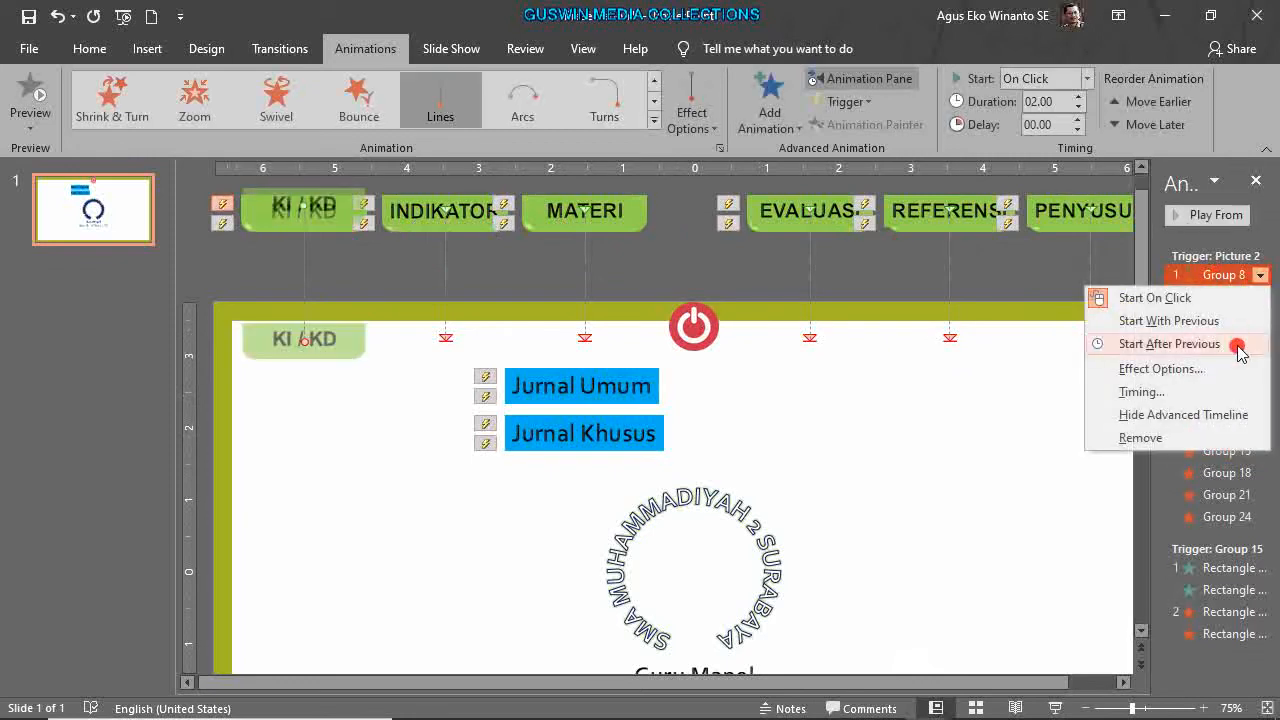
{"action": "left_click", "coordinate": [1168, 390]}
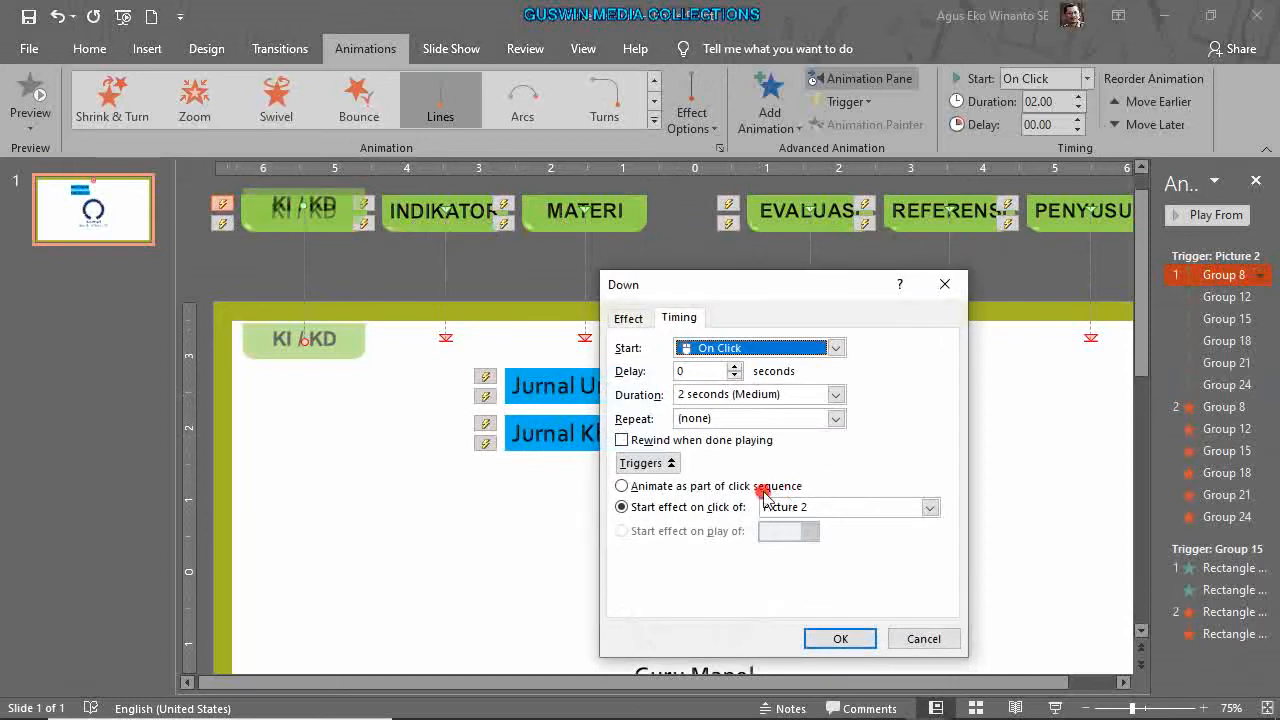
{"action": "left_click", "coordinate": [628, 320]}
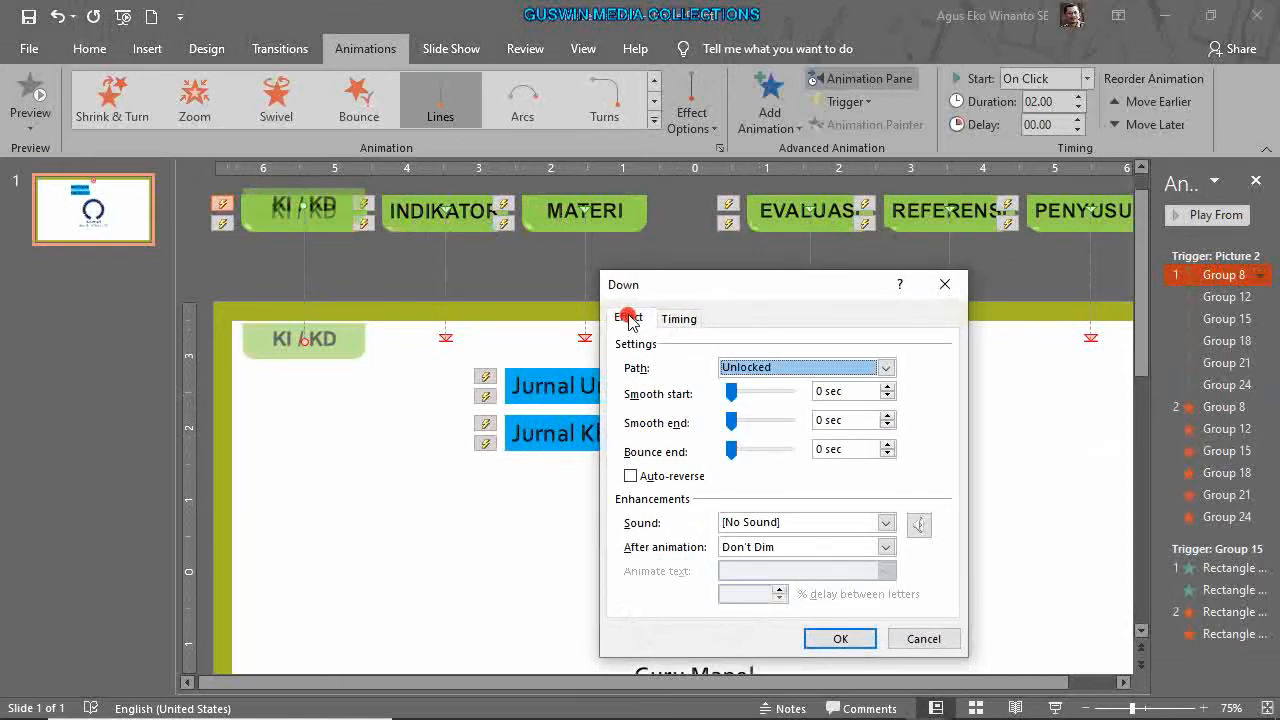
{"action": "left_click", "coordinate": [886, 522]}
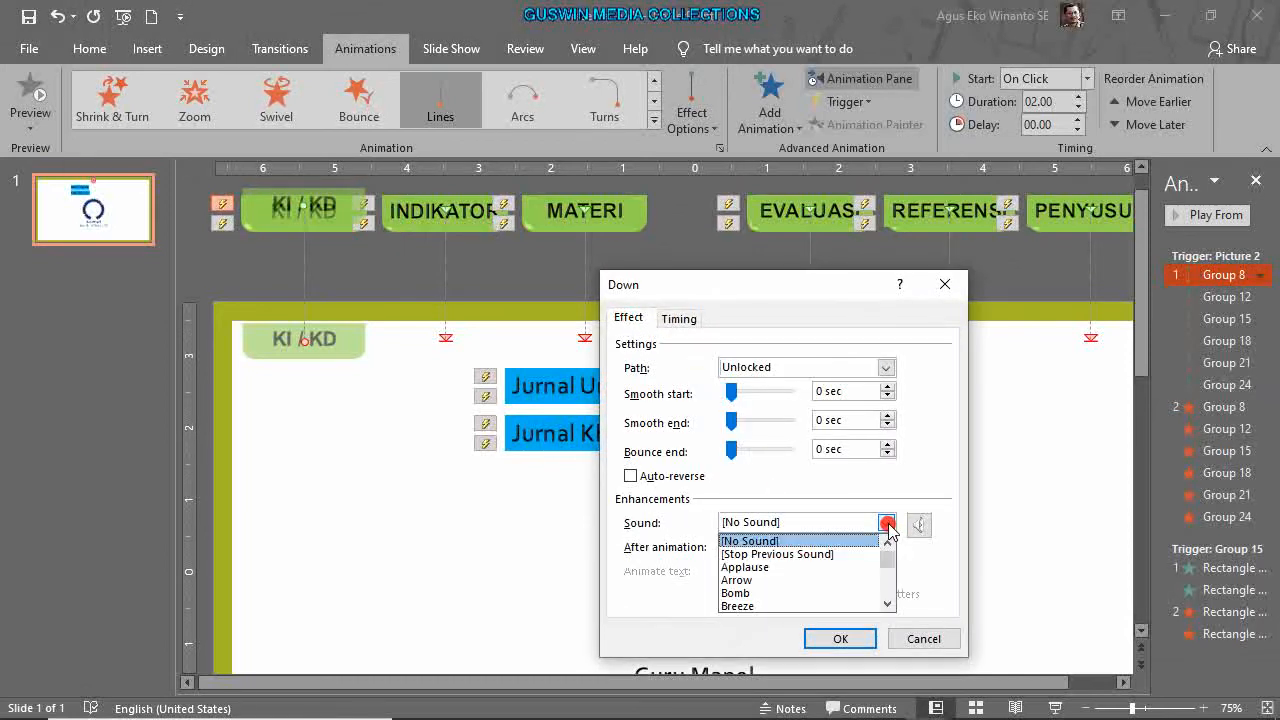
{"action": "left_click_drag", "start_coordinate": [887, 560], "coordinate": [871, 607]}
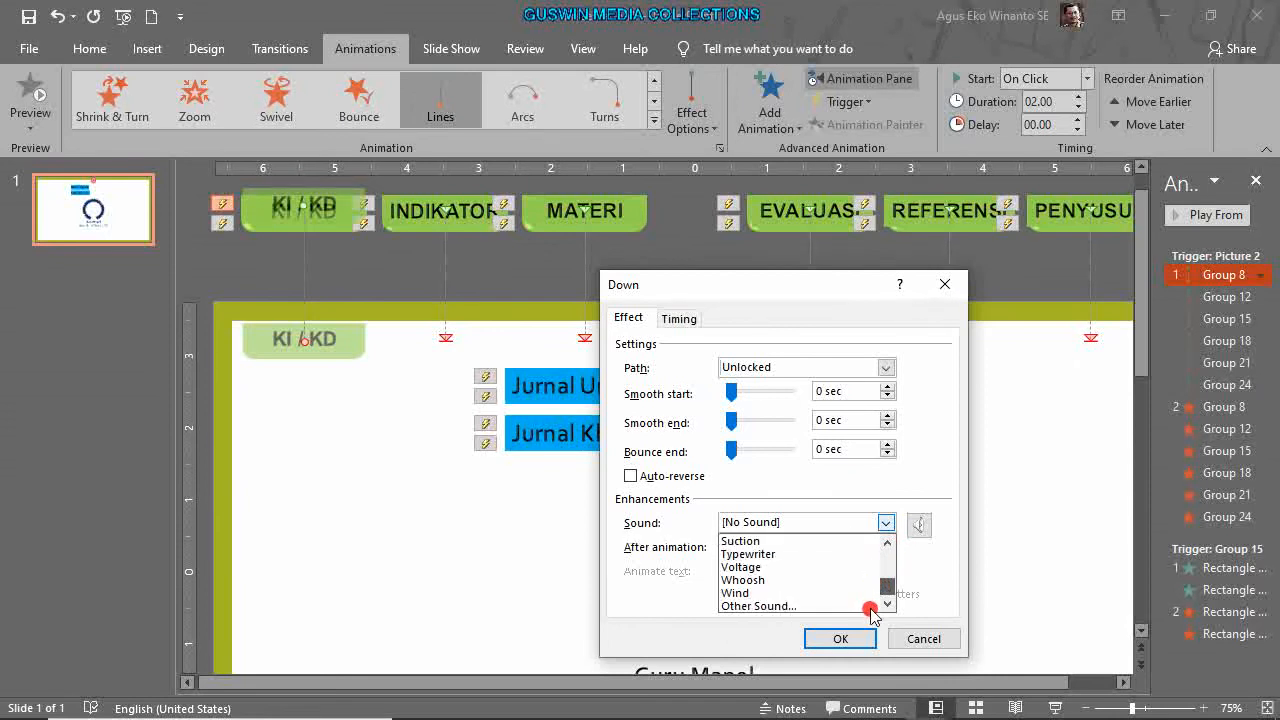
{"action": "left_click_drag", "start_coordinate": [871, 612], "coordinate": [886, 495]}
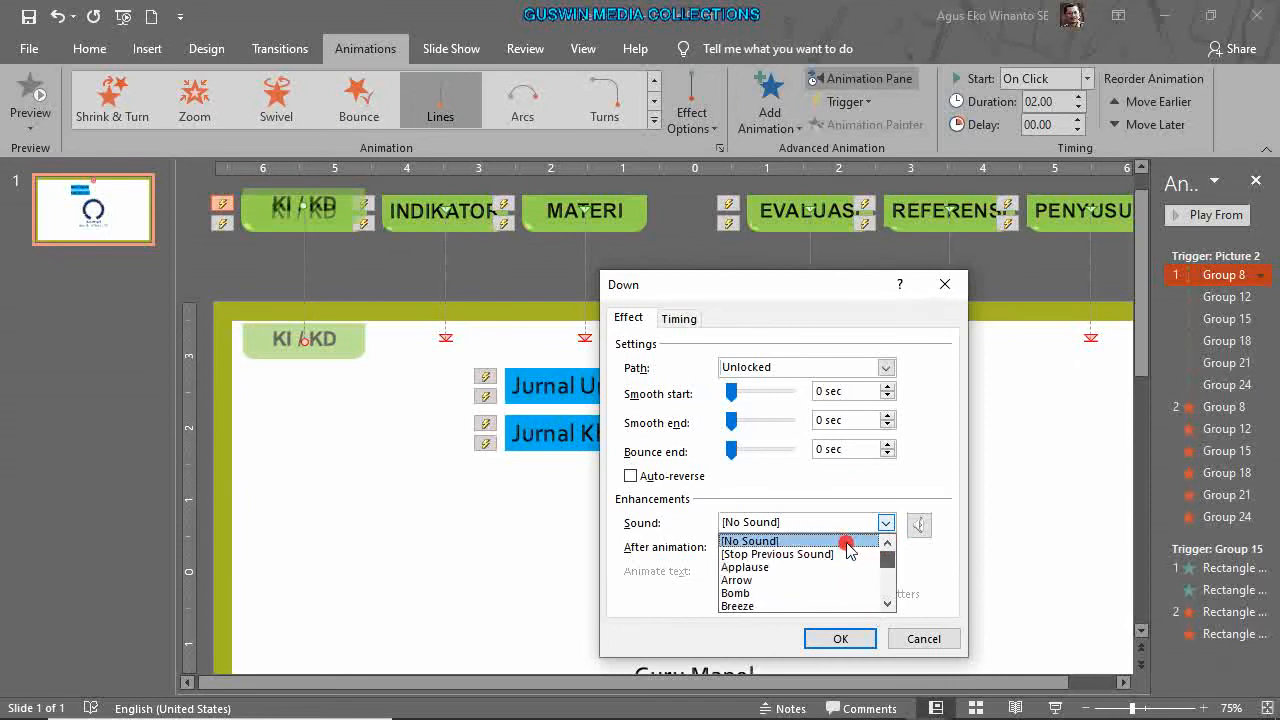
{"action": "left_click", "coordinate": [887, 604]}
{"action": "left_click", "coordinate": [887, 604]}
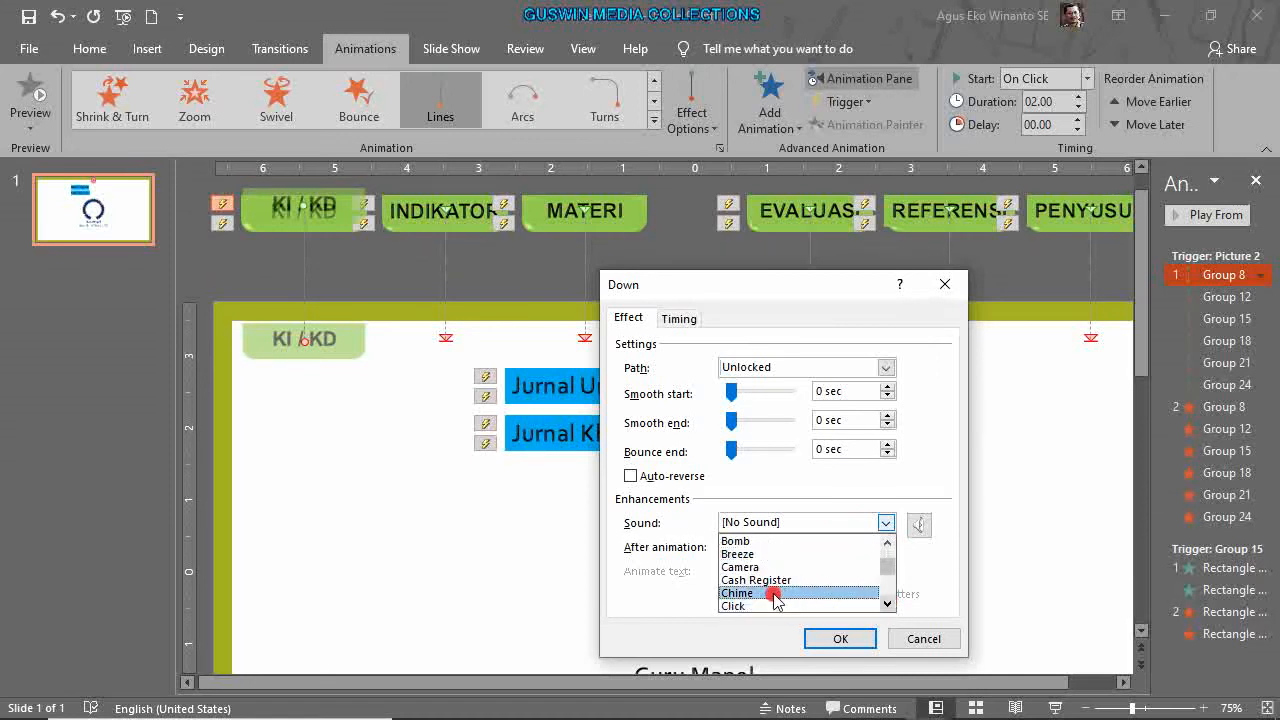
{"action": "left_click", "coordinate": [775, 593]}
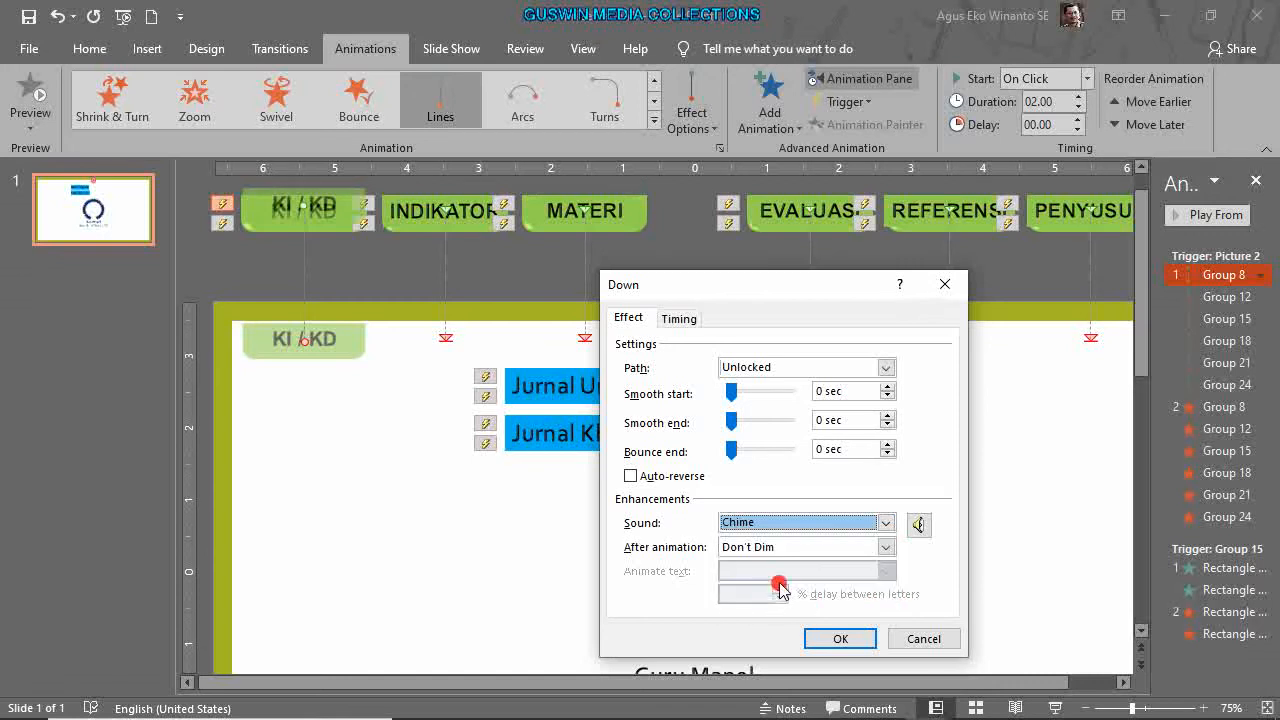
{"action": "left_click", "coordinate": [860, 639]}
{"action": "left_click", "coordinate": [885, 522]}
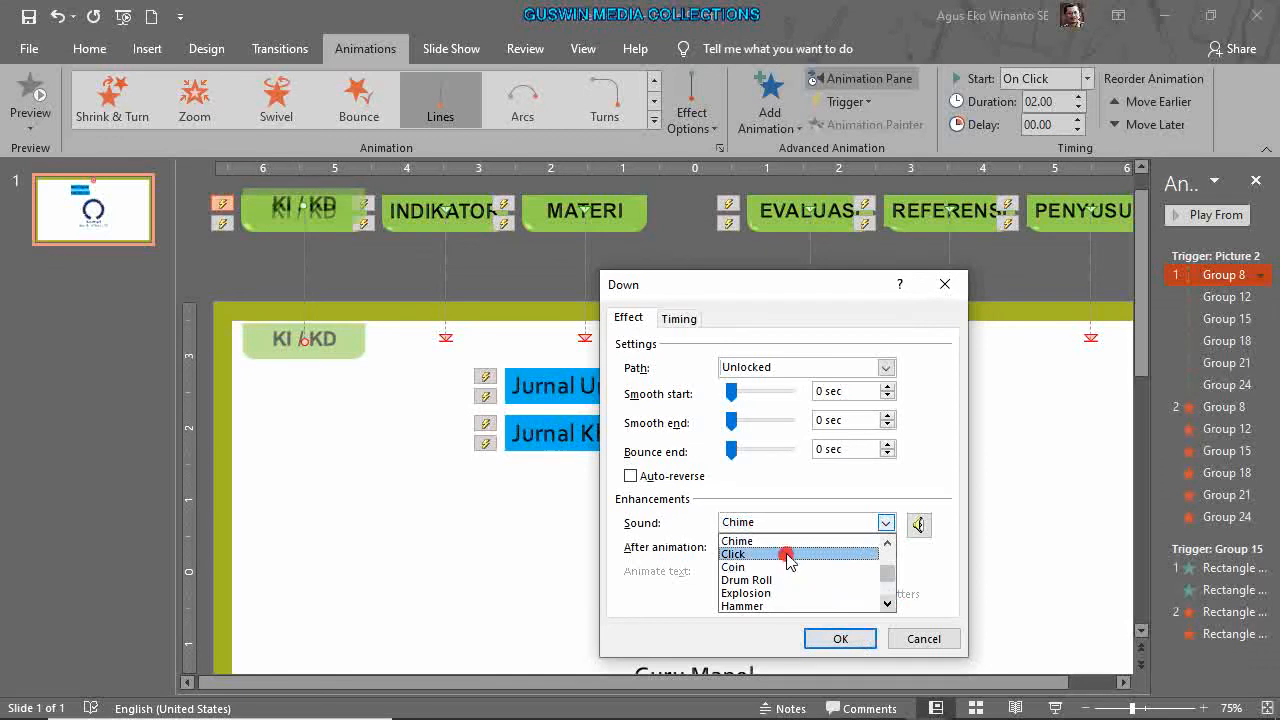
{"action": "left_click", "coordinate": [786, 554]}
{"action": "left_click", "coordinate": [843, 639]}
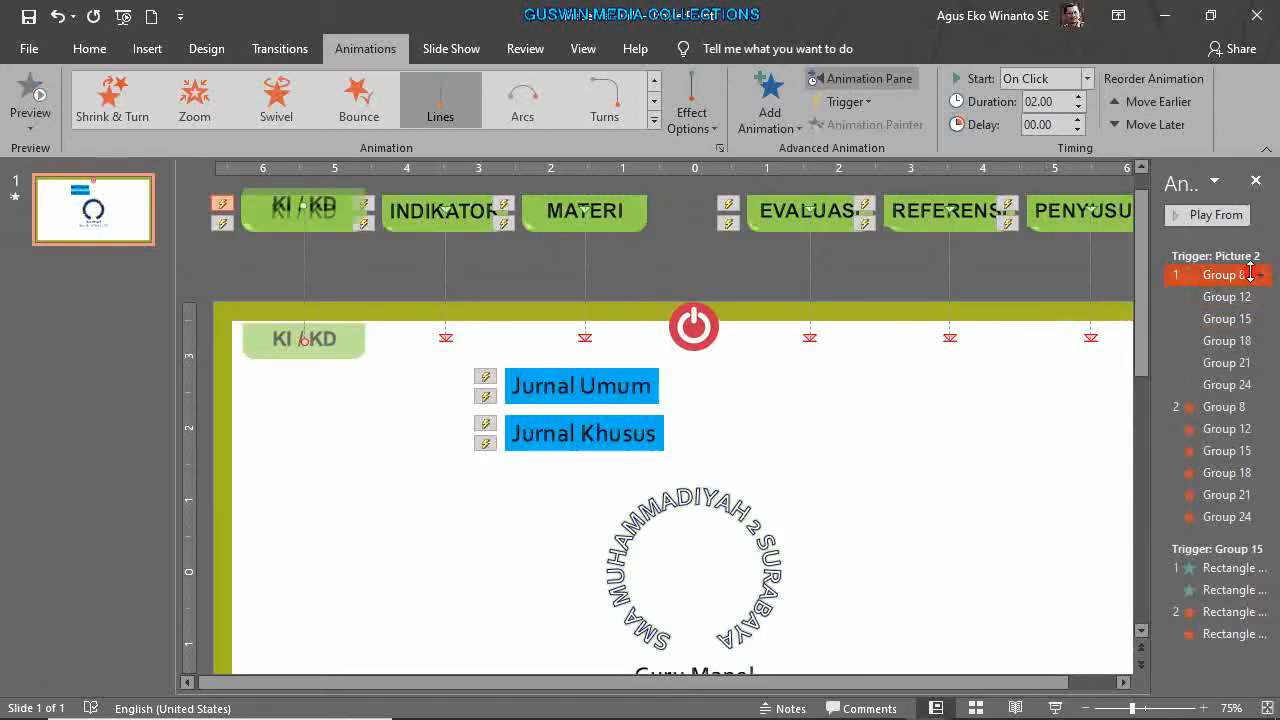
Set the sound of Group 8's Down animation to Chime.
{"action": "left_click", "coordinate": [1260, 276]}
{"action": "left_click", "coordinate": [1140, 389]}
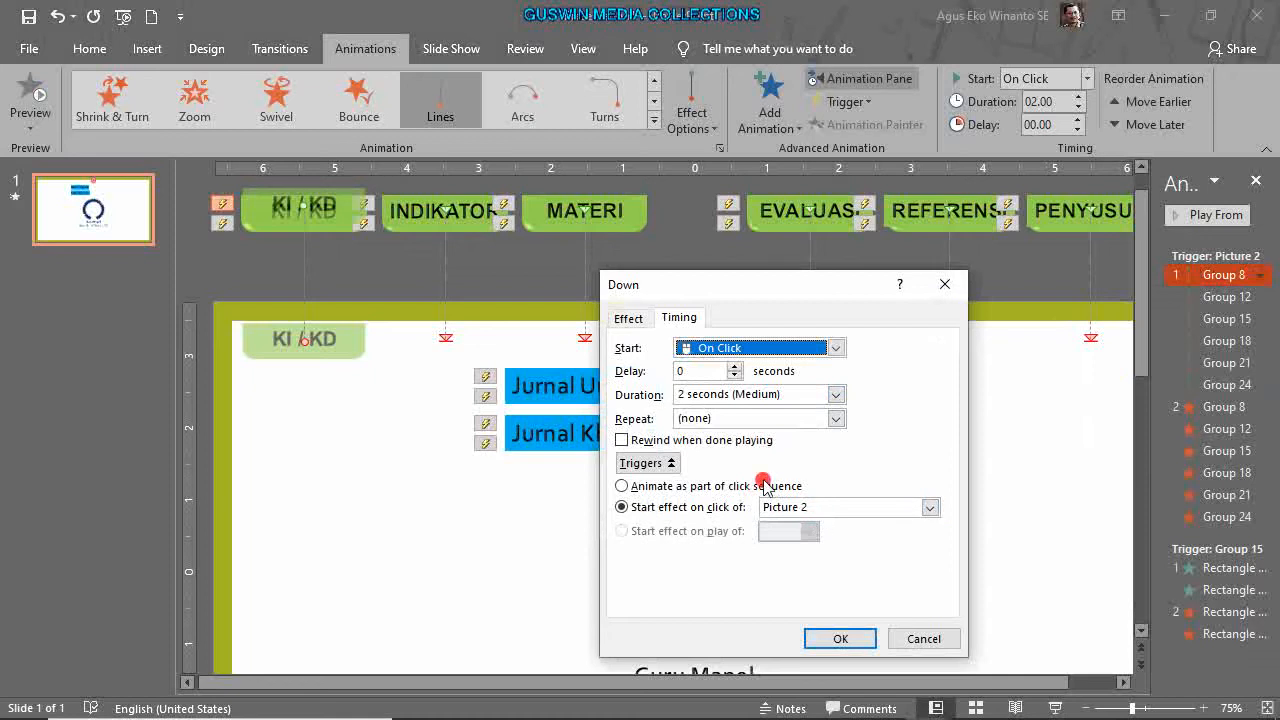
{"action": "left_click", "coordinate": [628, 318]}
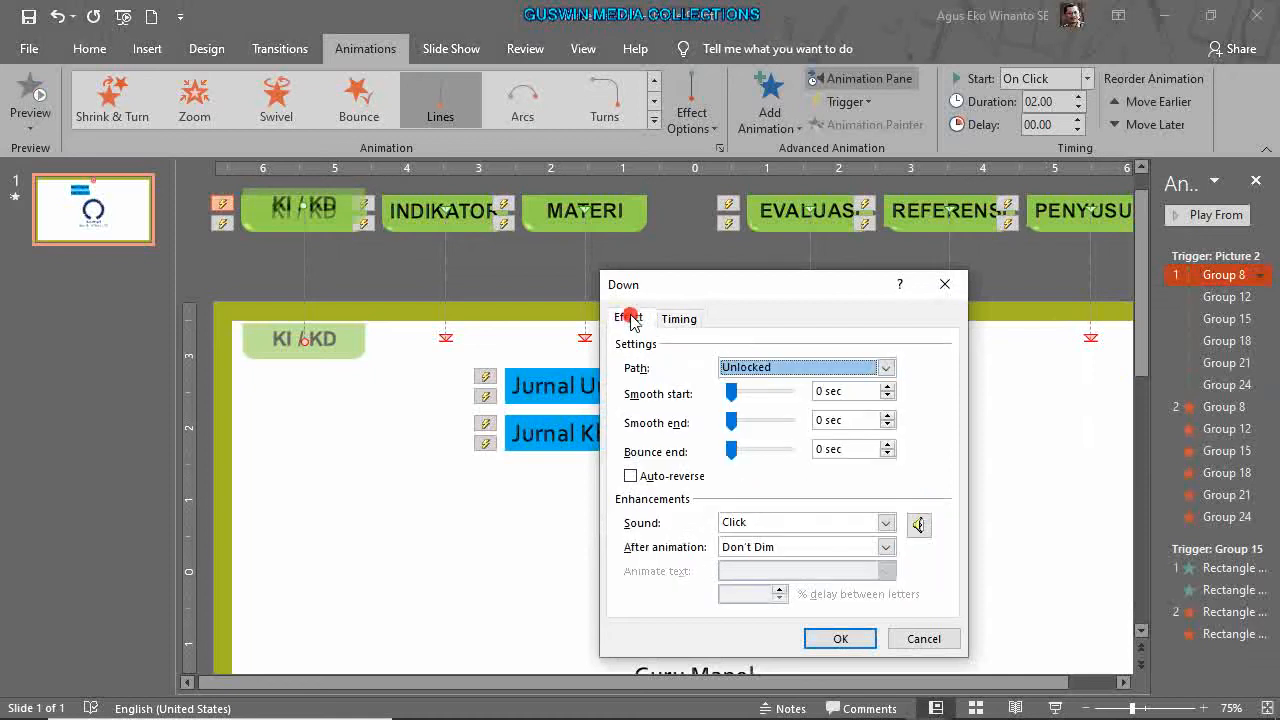
{"action": "left_click", "coordinate": [885, 522]}
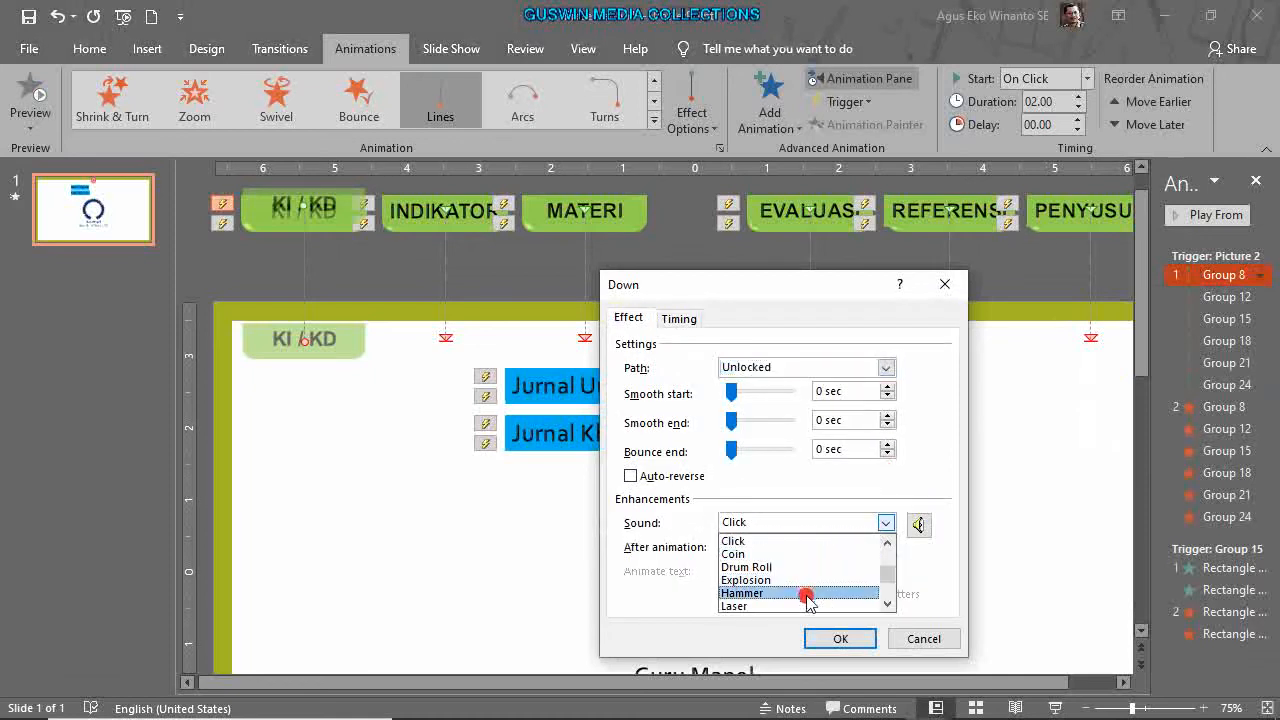
{"action": "scroll", "coordinate": [860, 570], "scroll_direction": "up", "scroll_amount": 3}
{"action": "scroll", "coordinate": [828, 555], "scroll_direction": "down", "scroll_amount": 3}
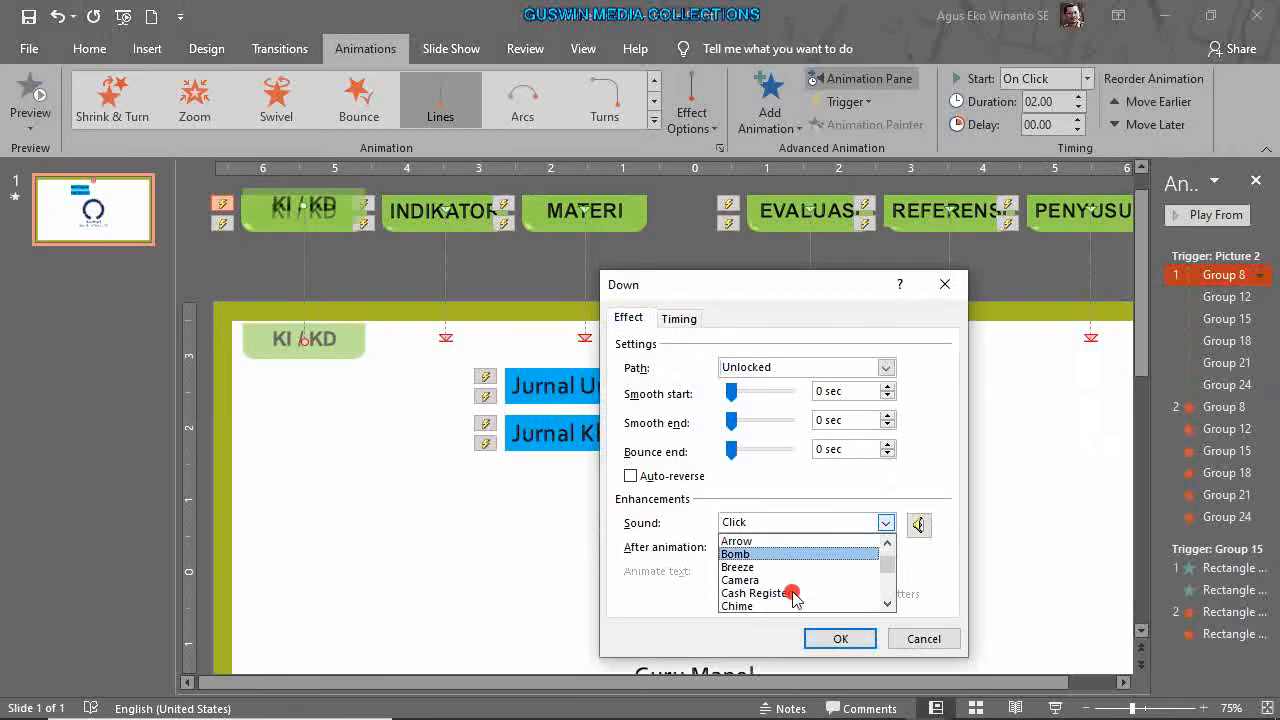
{"action": "left_click", "coordinate": [752, 570]}
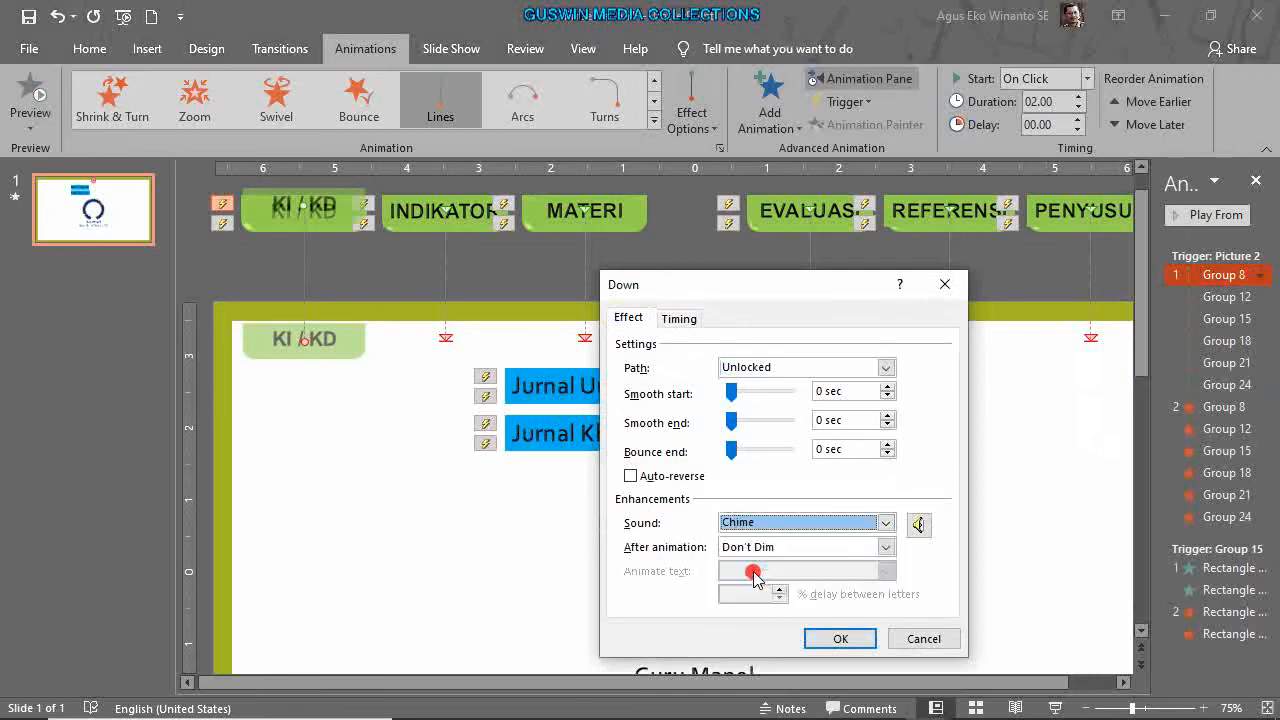
{"action": "left_click", "coordinate": [840, 638]}
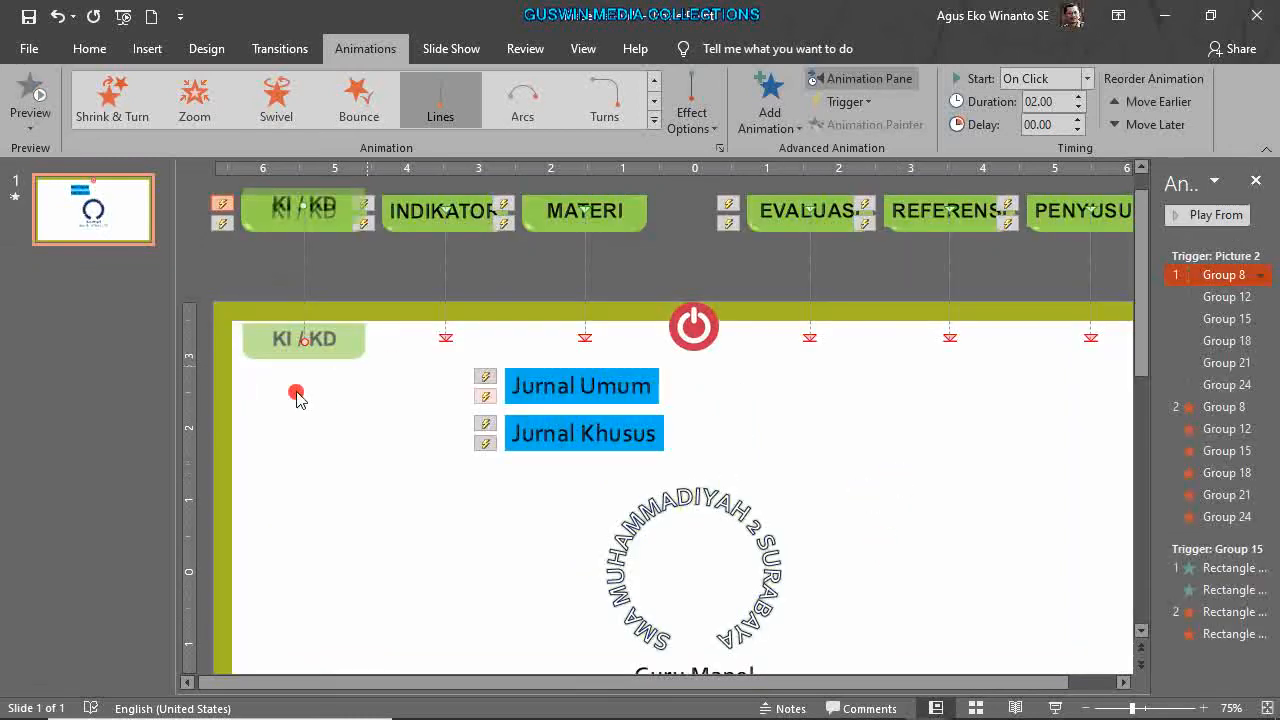
{"action": "left_click", "coordinate": [910, 465]}
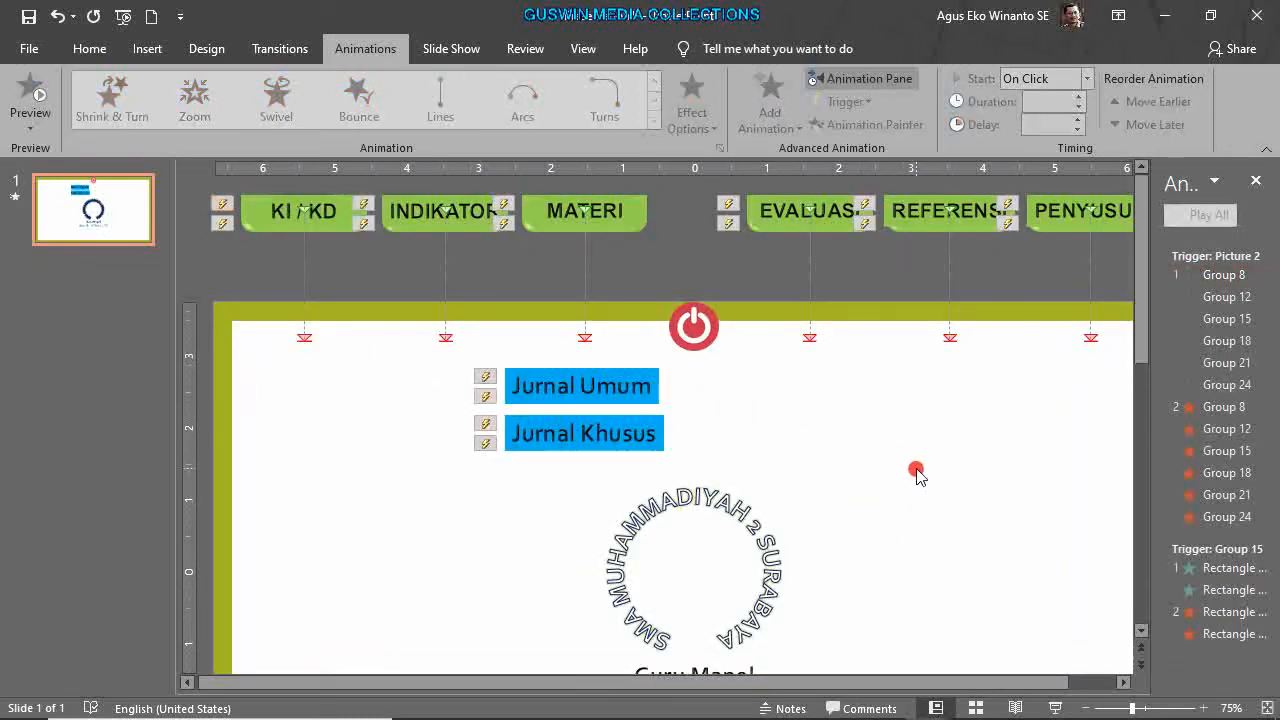
{"action": "left_click", "coordinate": [1228, 412]}
{"action": "right_click", "coordinate": [1222, 418]}
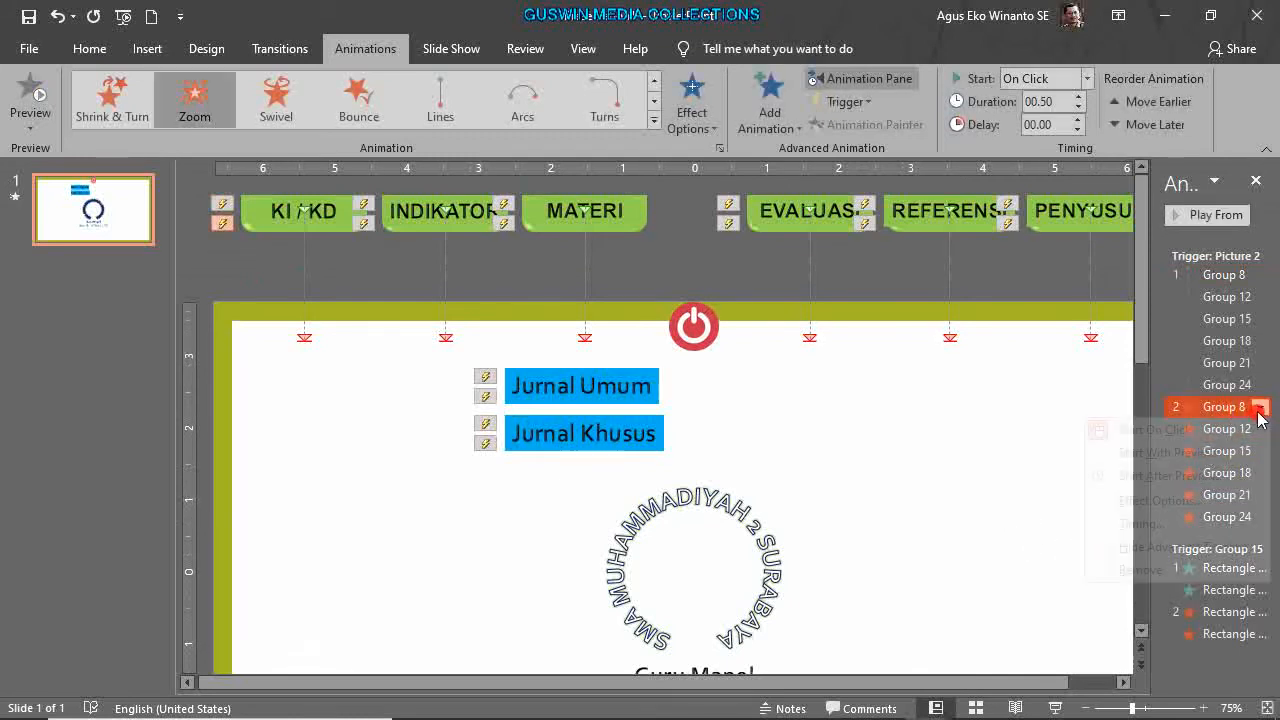
{"action": "left_click", "coordinate": [1142, 523]}
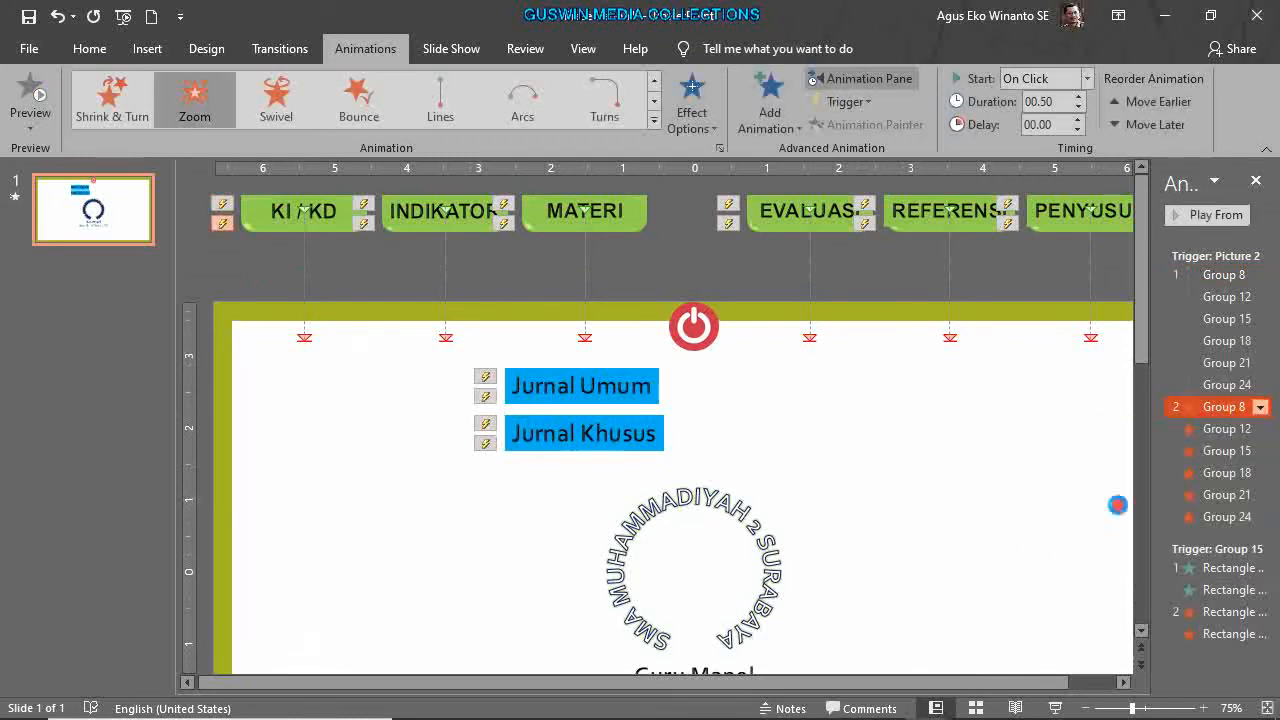
{"action": "left_click", "coordinate": [628, 352]}
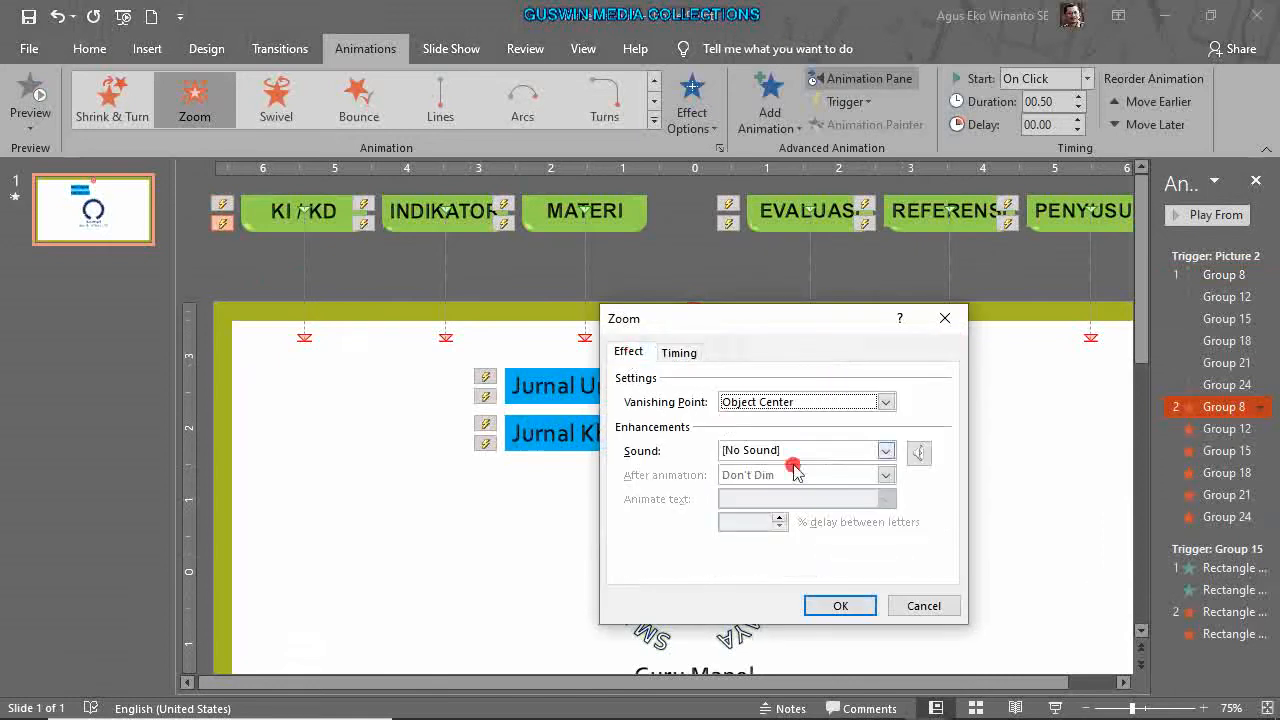
{"action": "left_click", "coordinate": [886, 450]}
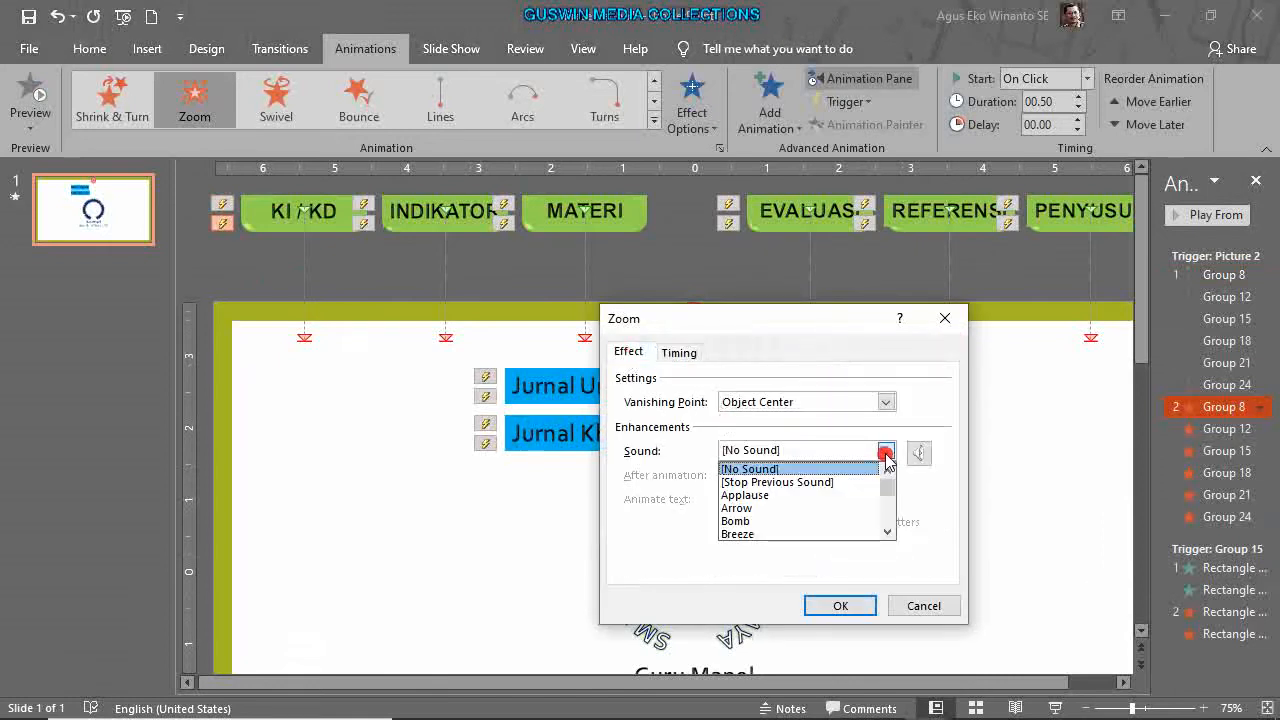
{"action": "left_click", "coordinate": [887, 531]}
{"action": "left_click", "coordinate": [887, 531]}
{"action": "left_click", "coordinate": [887, 531]}
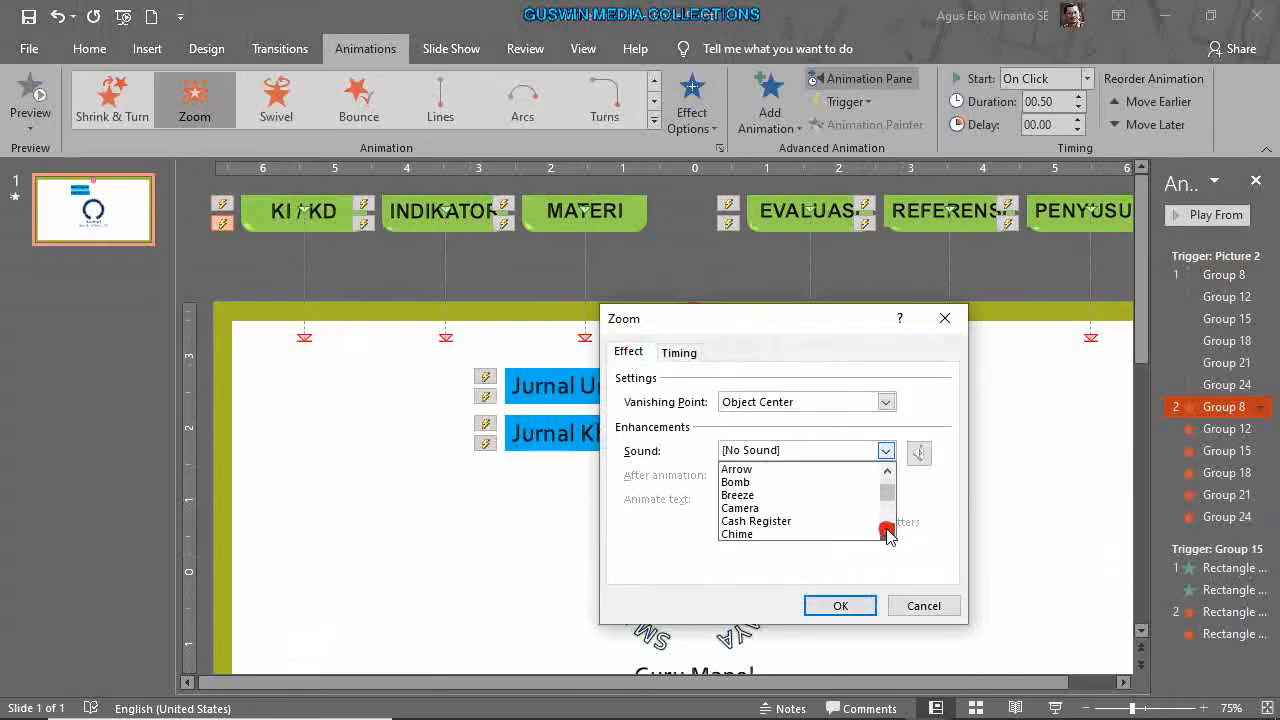
{"action": "left_click", "coordinate": [760, 533]}
{"action": "left_click", "coordinate": [832, 605]}
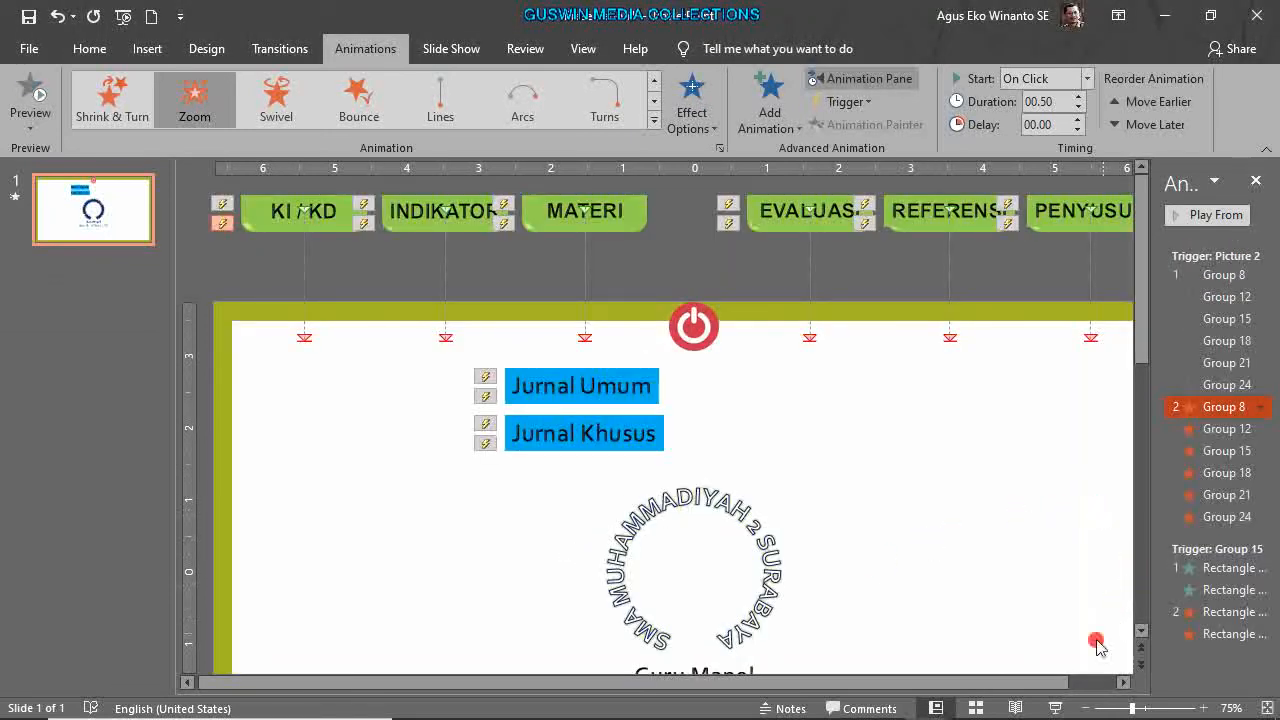
{"action": "left_click", "coordinate": [1062, 708]}
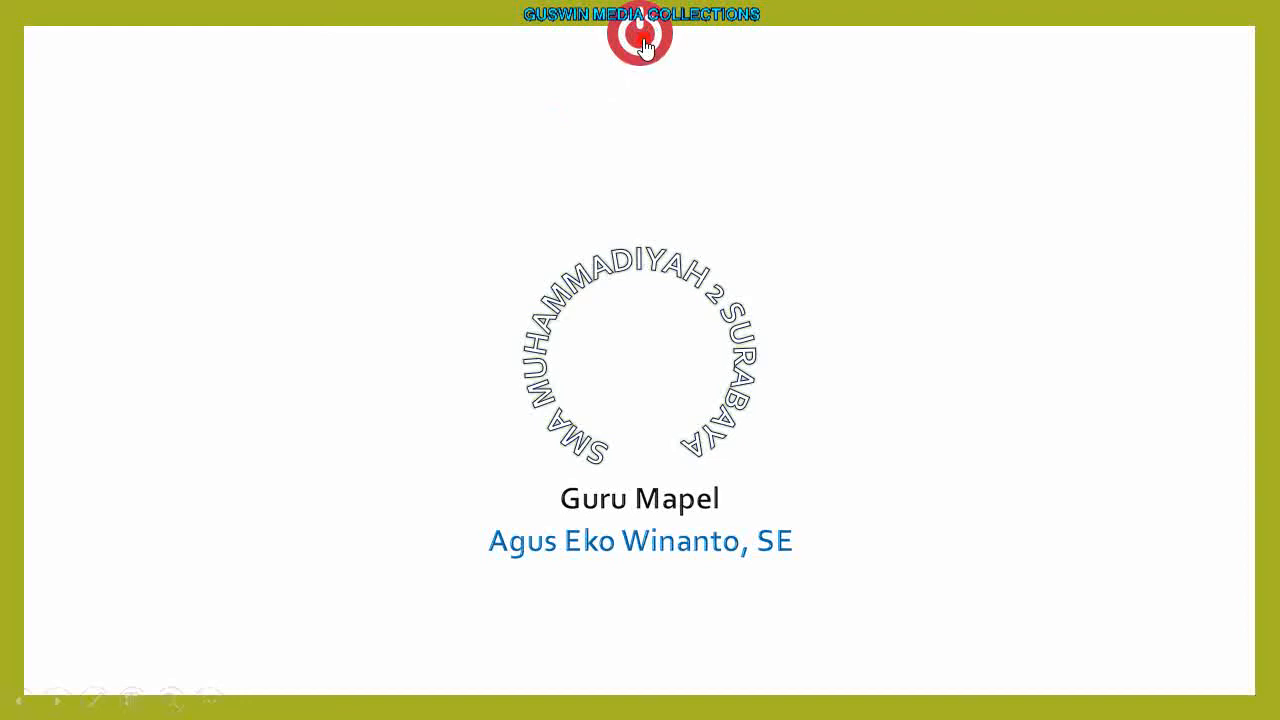
{"action": "left_click", "coordinate": [645, 47]}
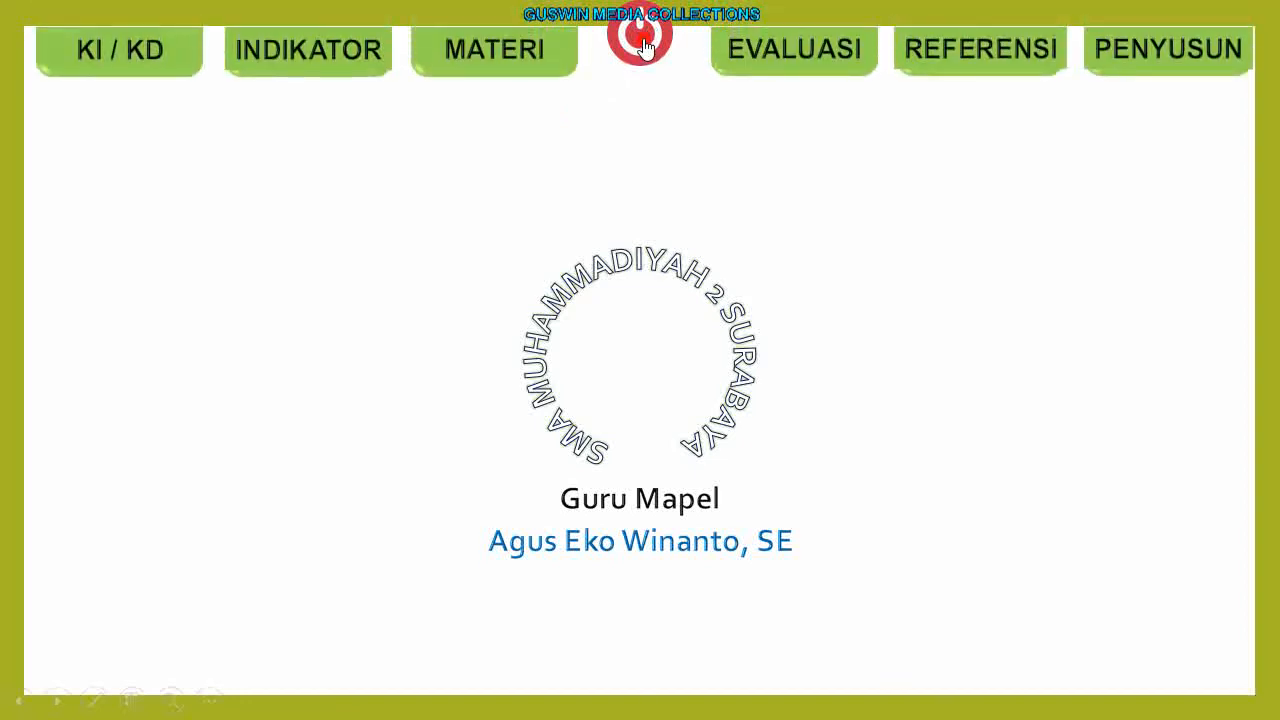
{"action": "left_click", "coordinate": [645, 48]}
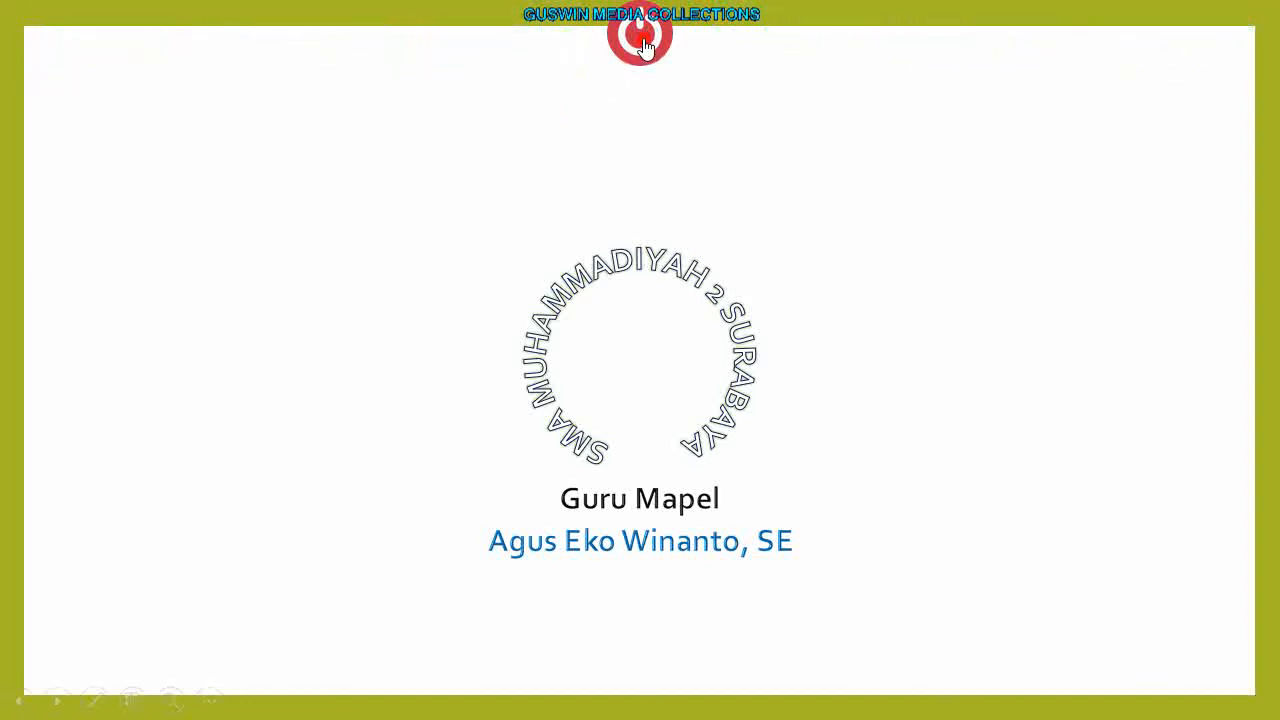
{"action": "left_click", "coordinate": [645, 47]}
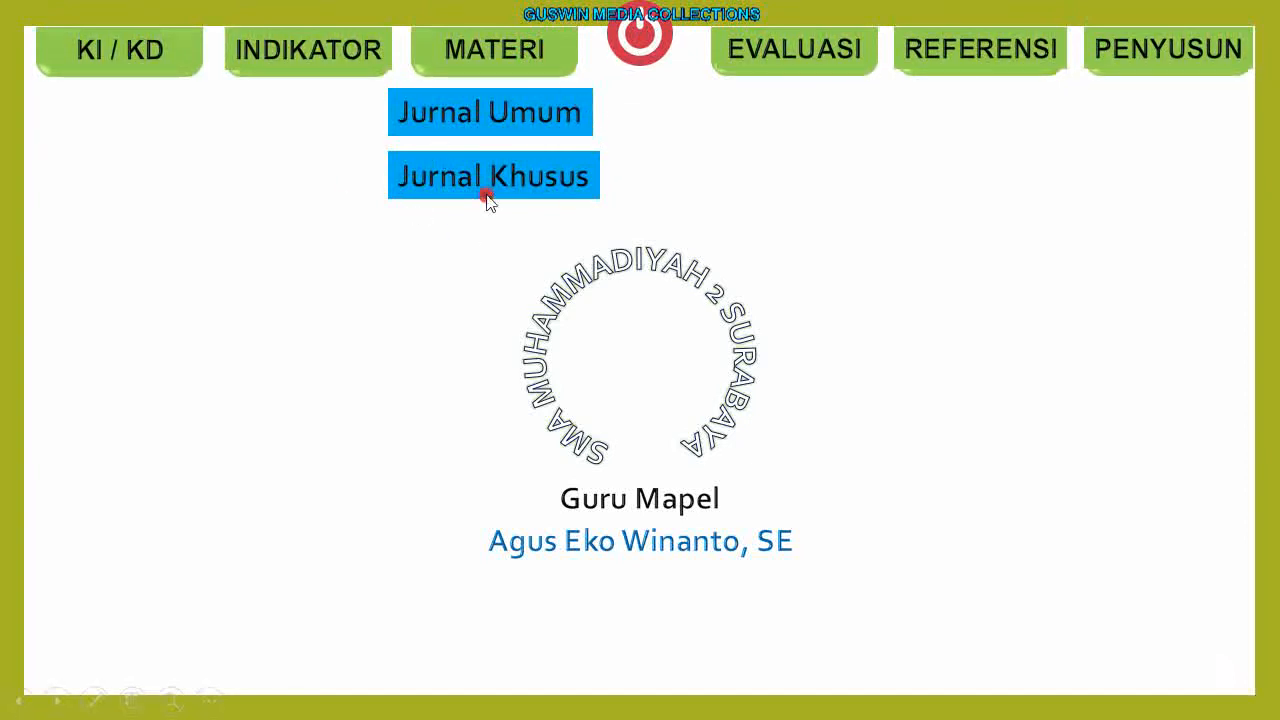
{"action": "left_click", "coordinate": [525, 62]}
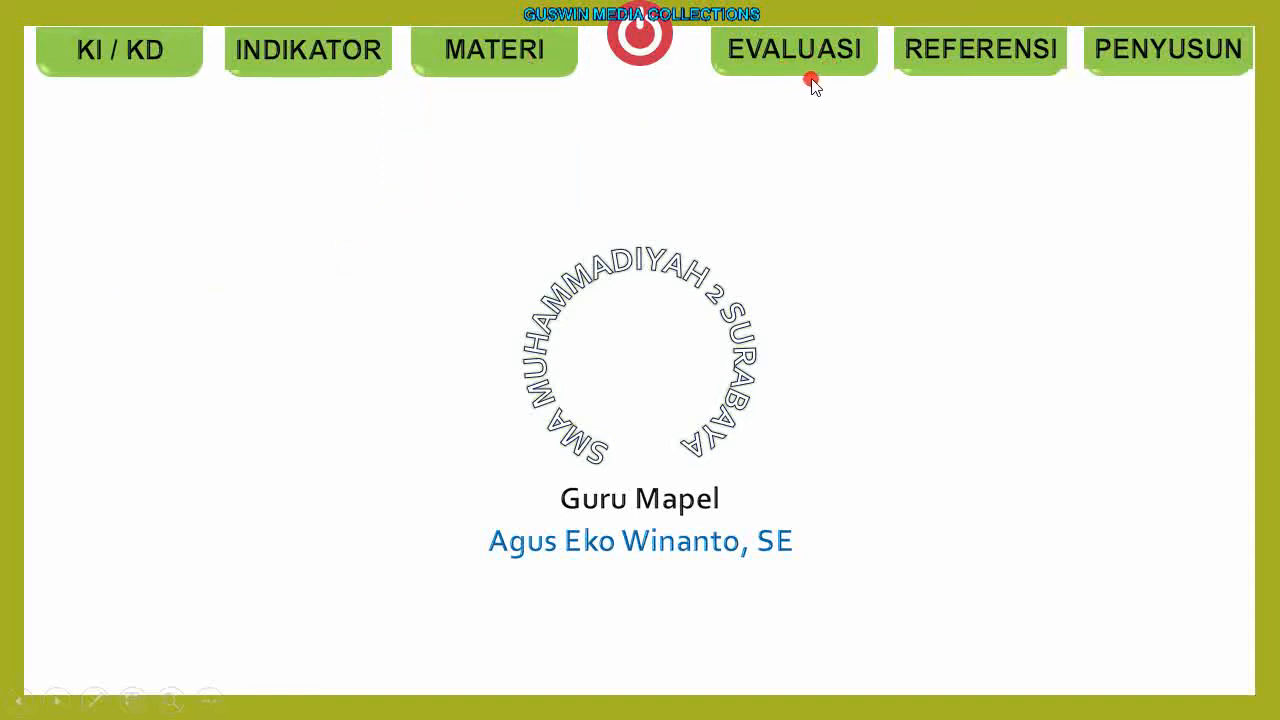
{"action": "key", "text": "Escape"}
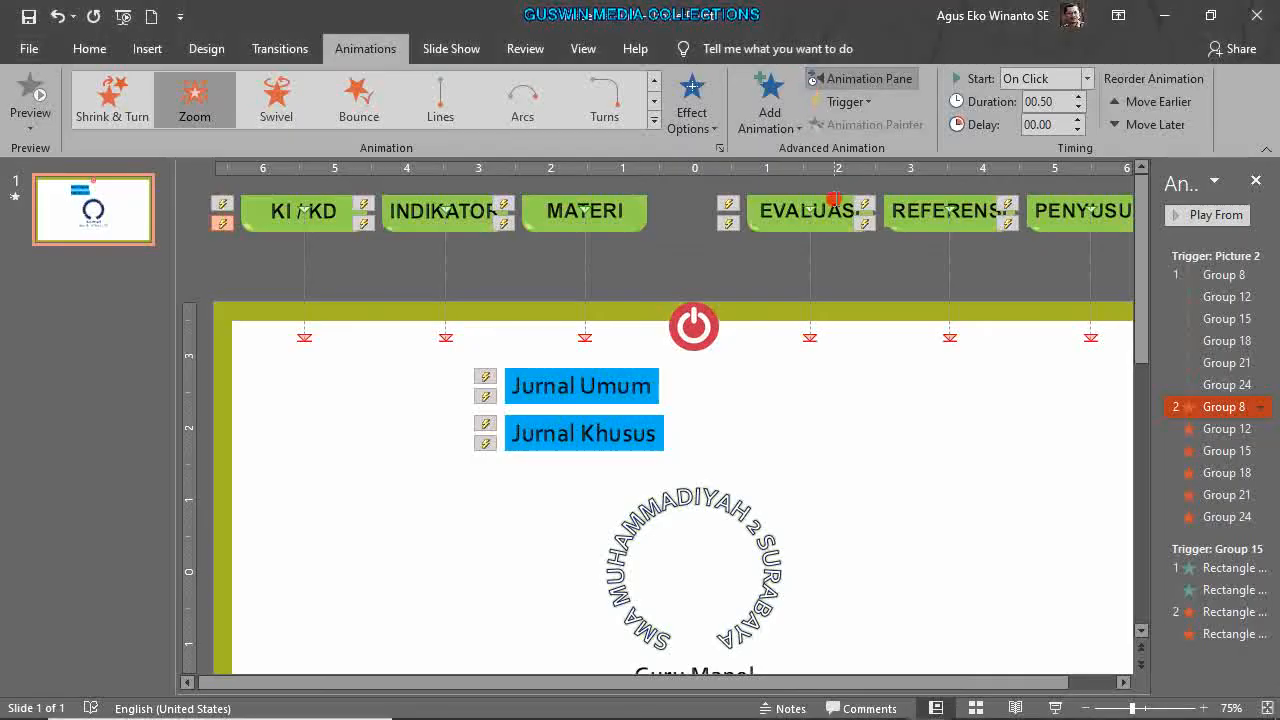
Check the animations on Jurnal Umum and Jurnal Khusus, then return to the Home tab.
{"action": "left_click", "coordinate": [834, 416]}
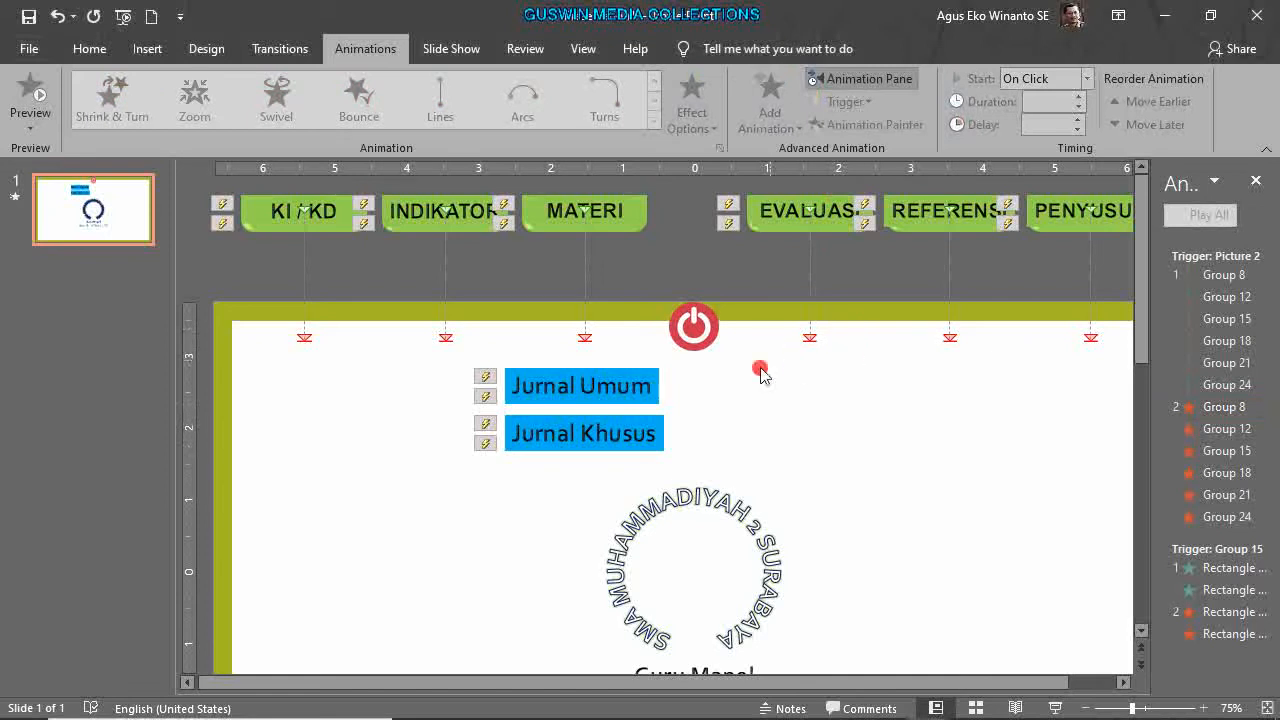
{"action": "left_click", "coordinate": [636, 393]}
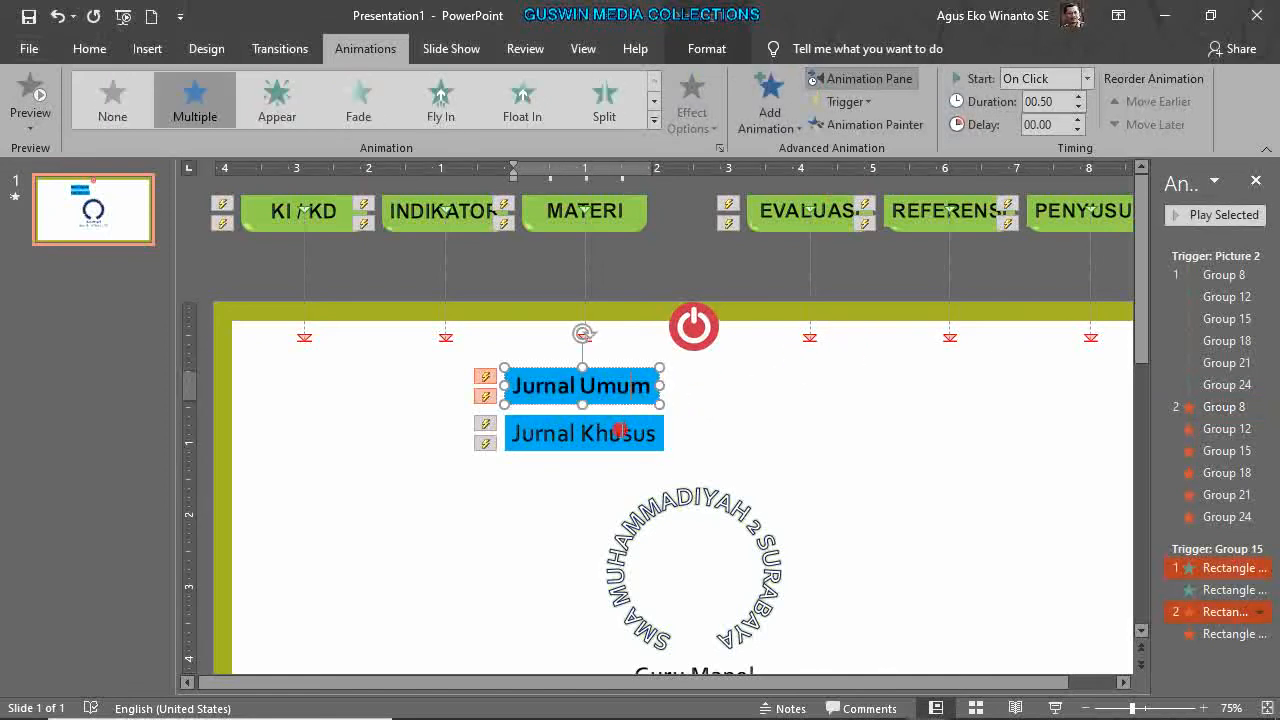
{"action": "left_click", "coordinate": [620, 430]}
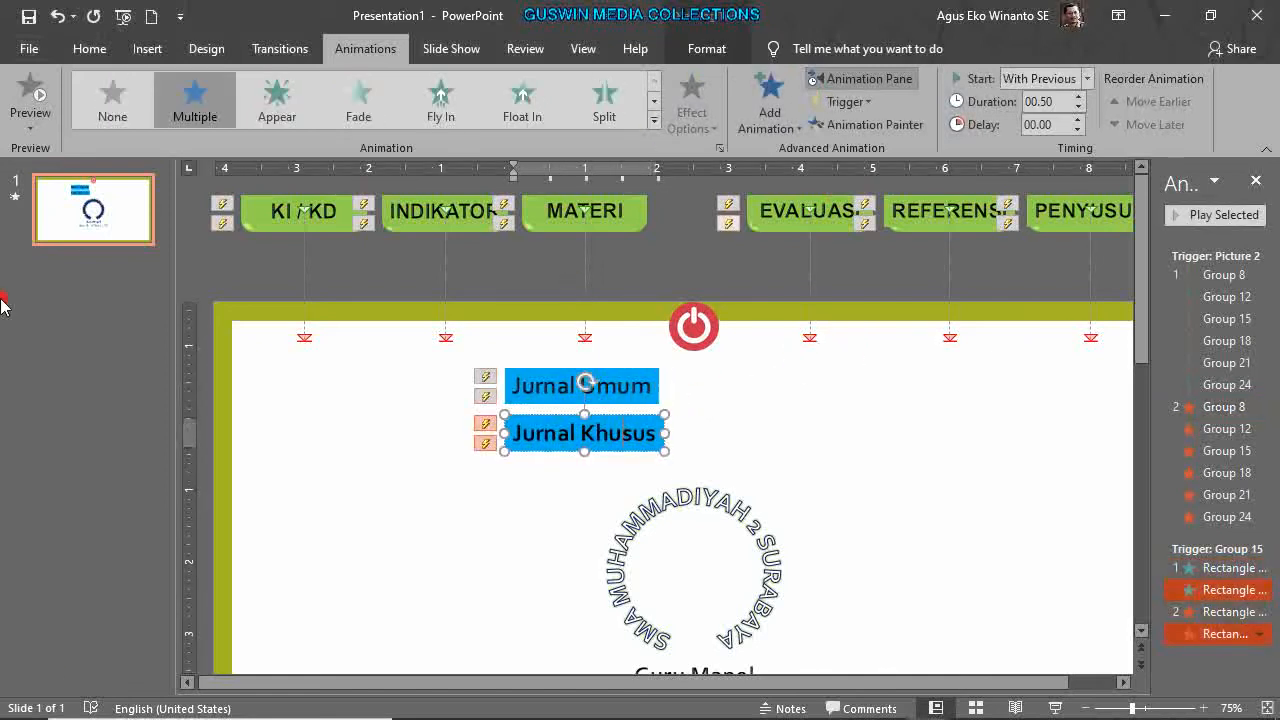
{"action": "mouse_move", "coordinate": [127, 716]}
{"action": "left_click", "coordinate": [113, 252]}
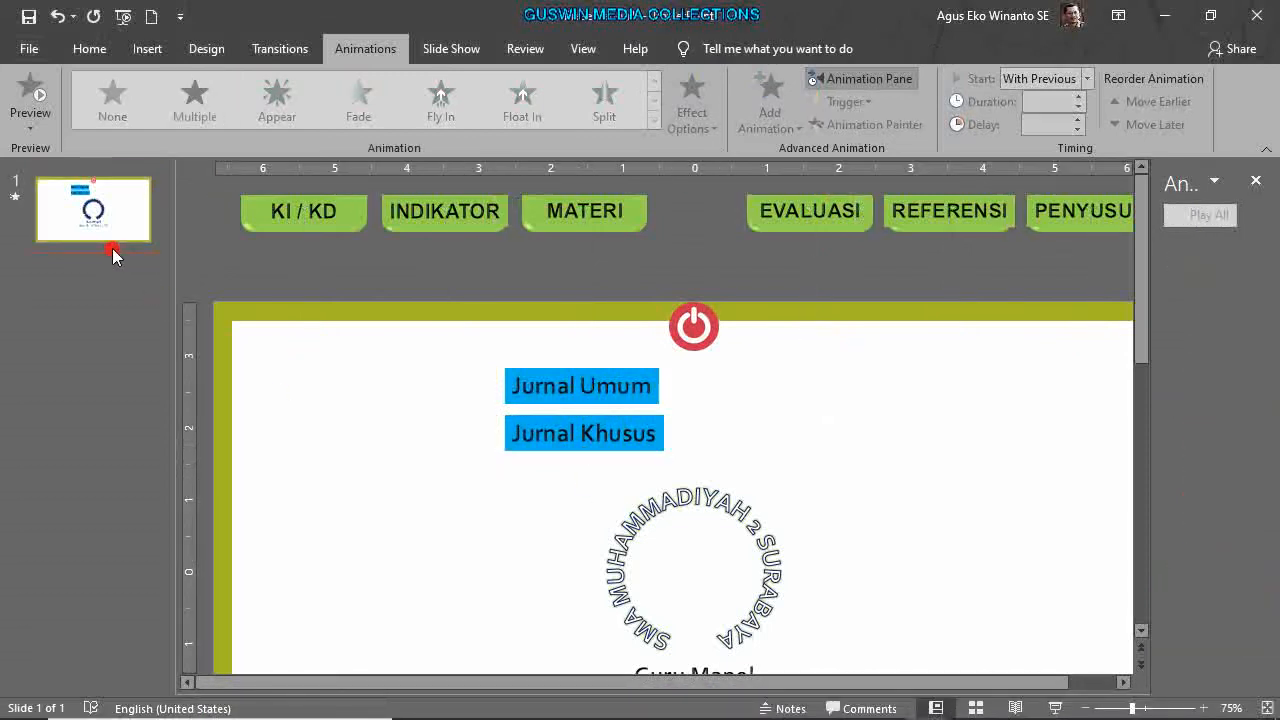
{"action": "left_click", "coordinate": [88, 50]}
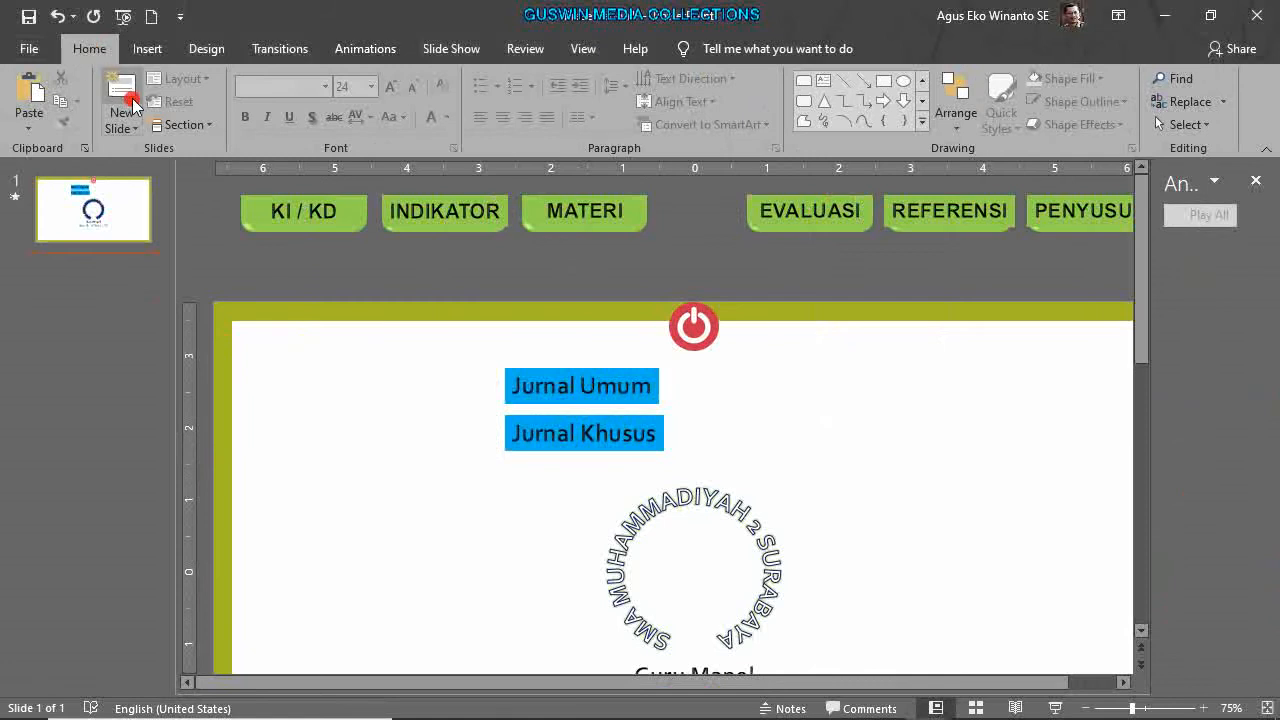
Add two blank slides and put a 'JURNAL UMUM' WordArt title on slide 2.
{"action": "left_click", "coordinate": [122, 95]}
{"action": "left_click", "coordinate": [125, 97]}
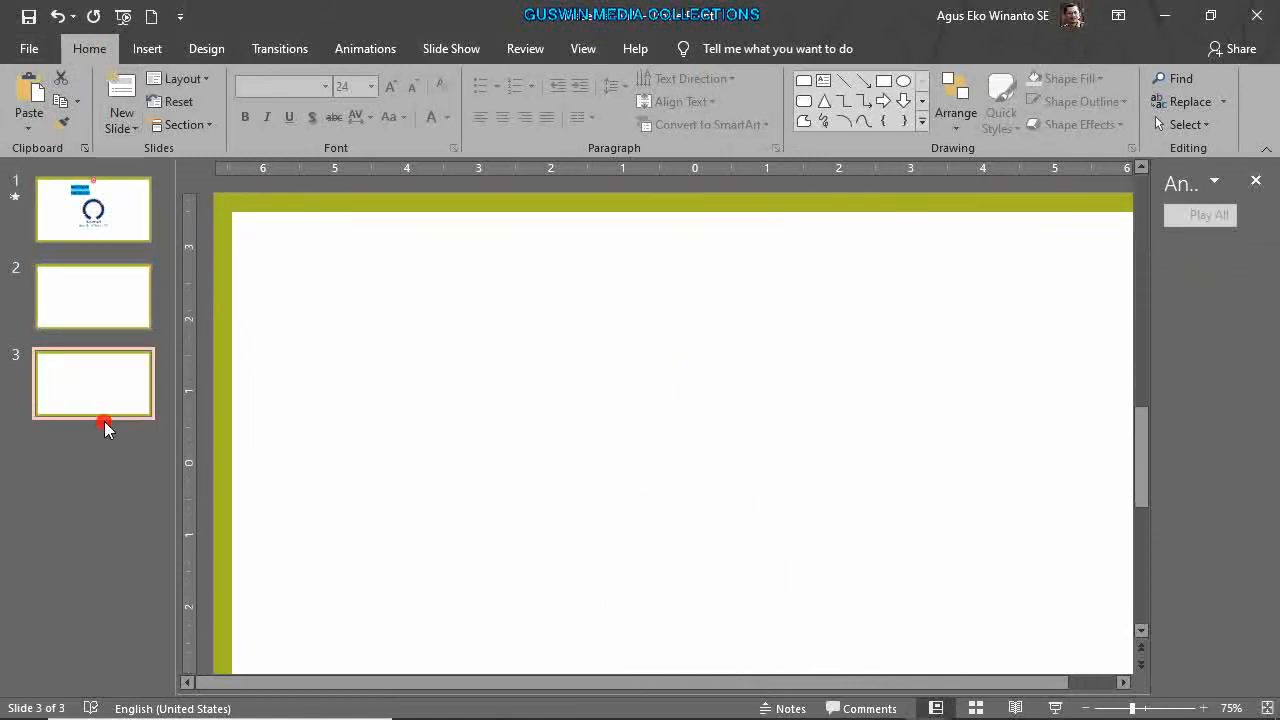
{"action": "left_click", "coordinate": [105, 316]}
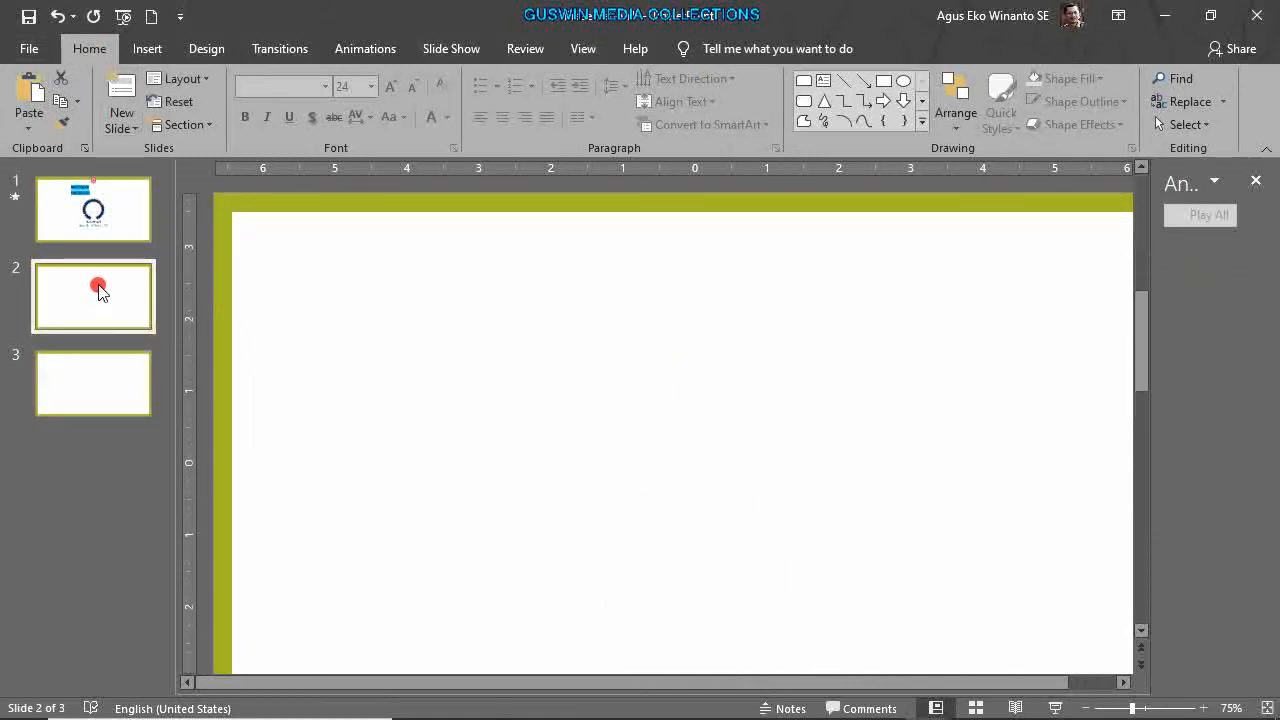
{"action": "left_click", "coordinate": [150, 55]}
{"action": "left_click", "coordinate": [860, 110]}
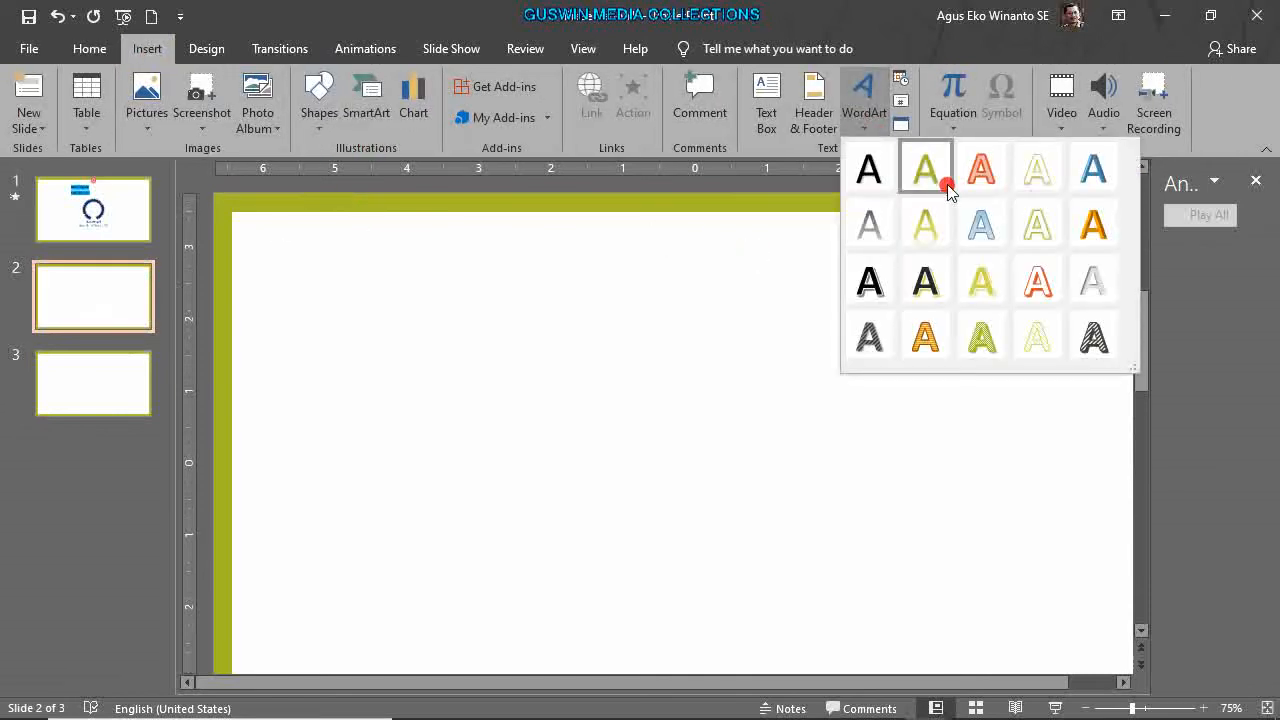
{"action": "left_click", "coordinate": [886, 174]}
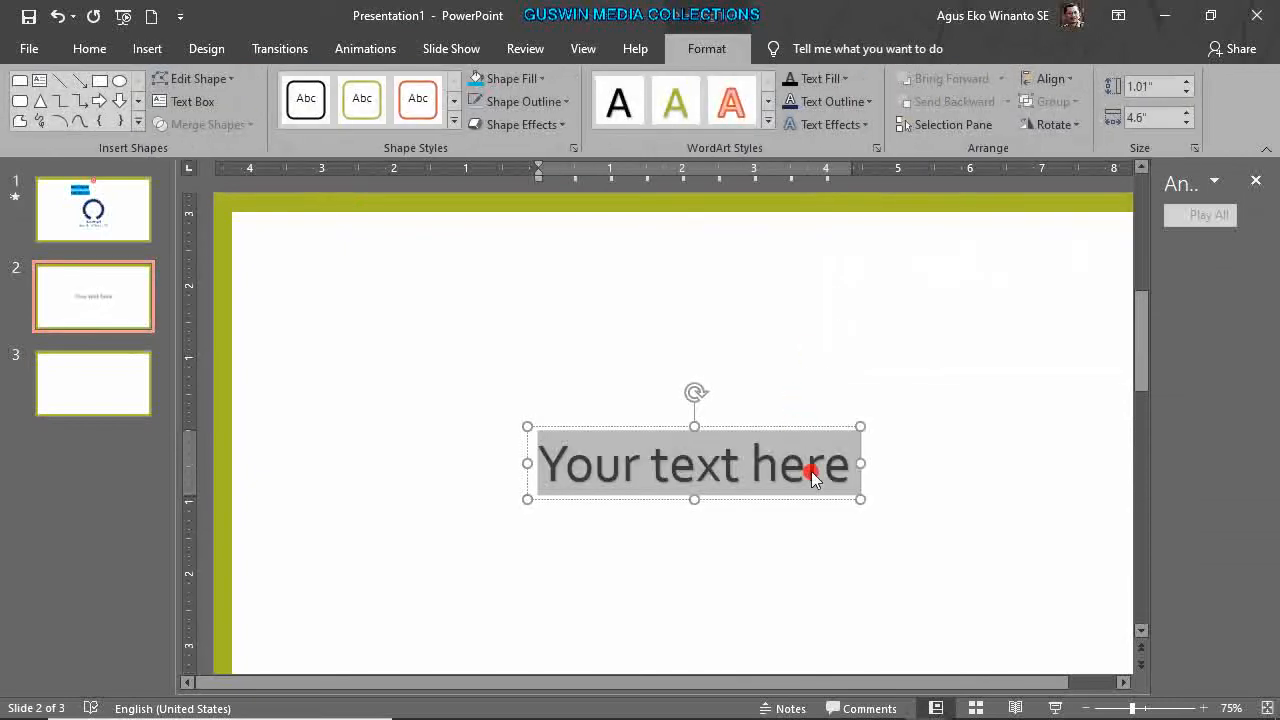
{"action": "type", "text": "JUR"}
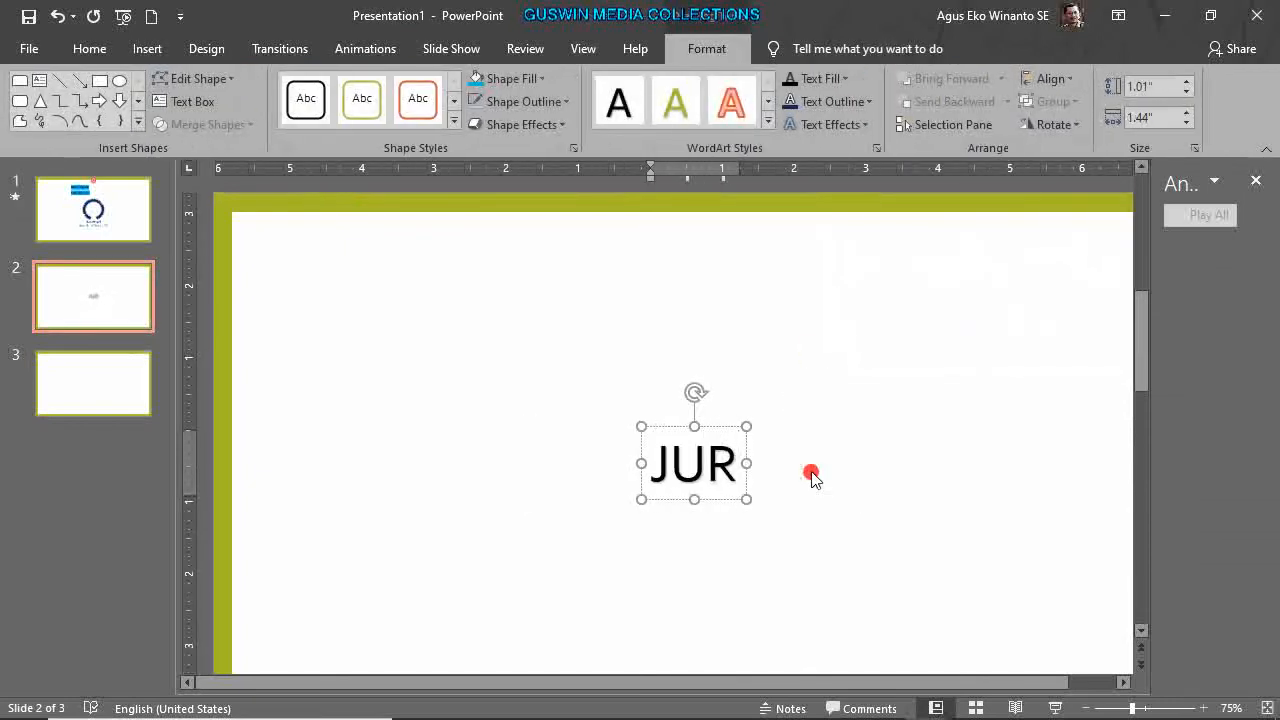
{"action": "type", "text": "NAL"}
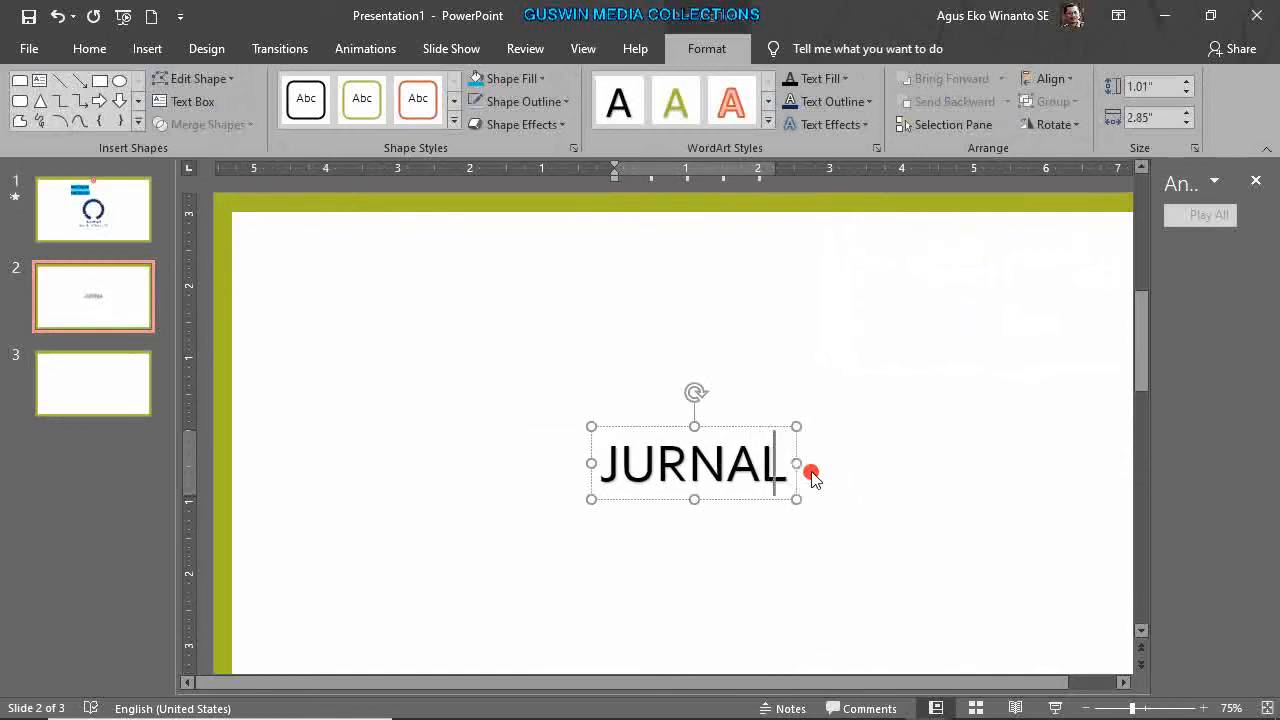
{"action": "type", "text": " UMUM"}
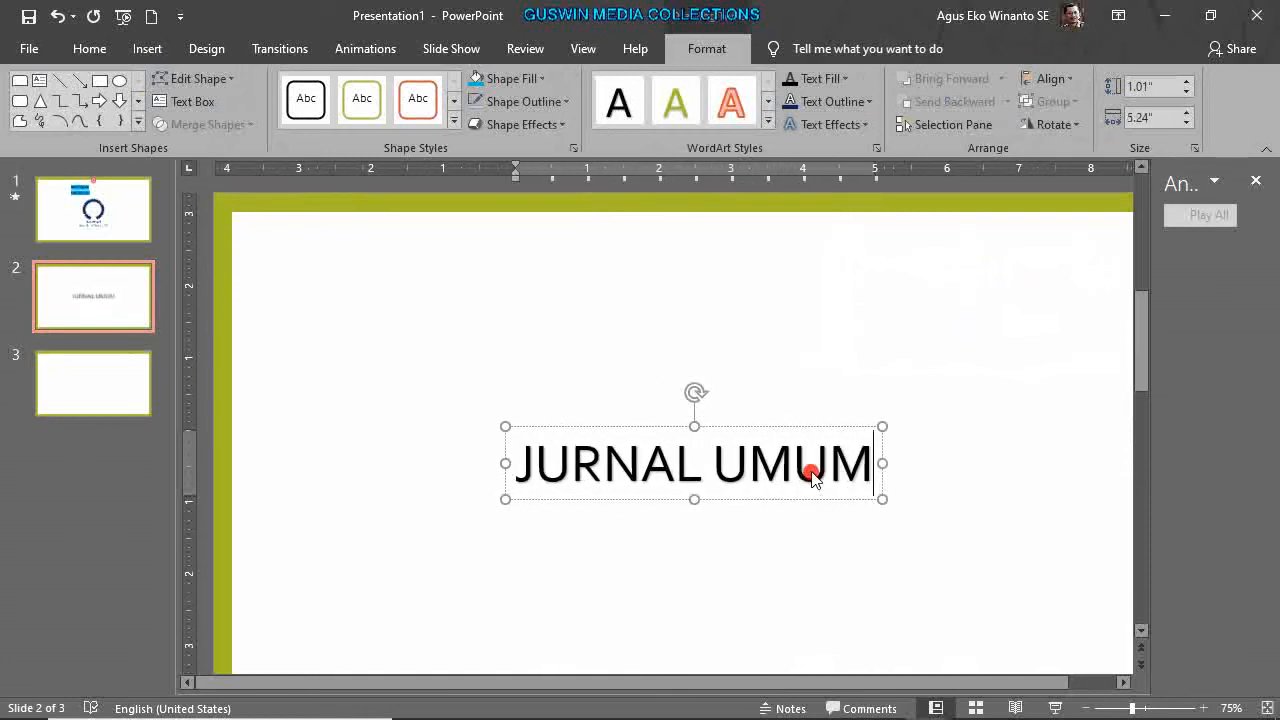
{"action": "left_click", "coordinate": [790, 500]}
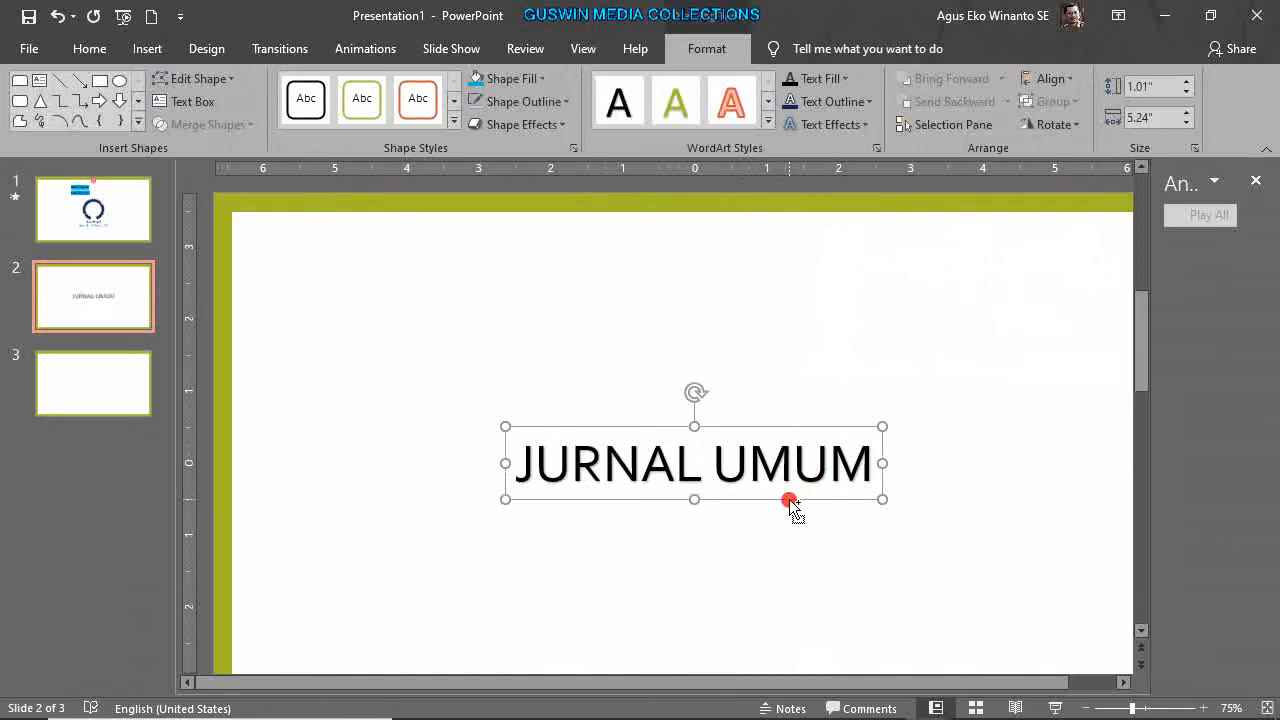
Paste the title onto slide 3, change it to 'JURNAL KHUSUS', and return to slide 1.
{"action": "left_click", "coordinate": [101, 396]}
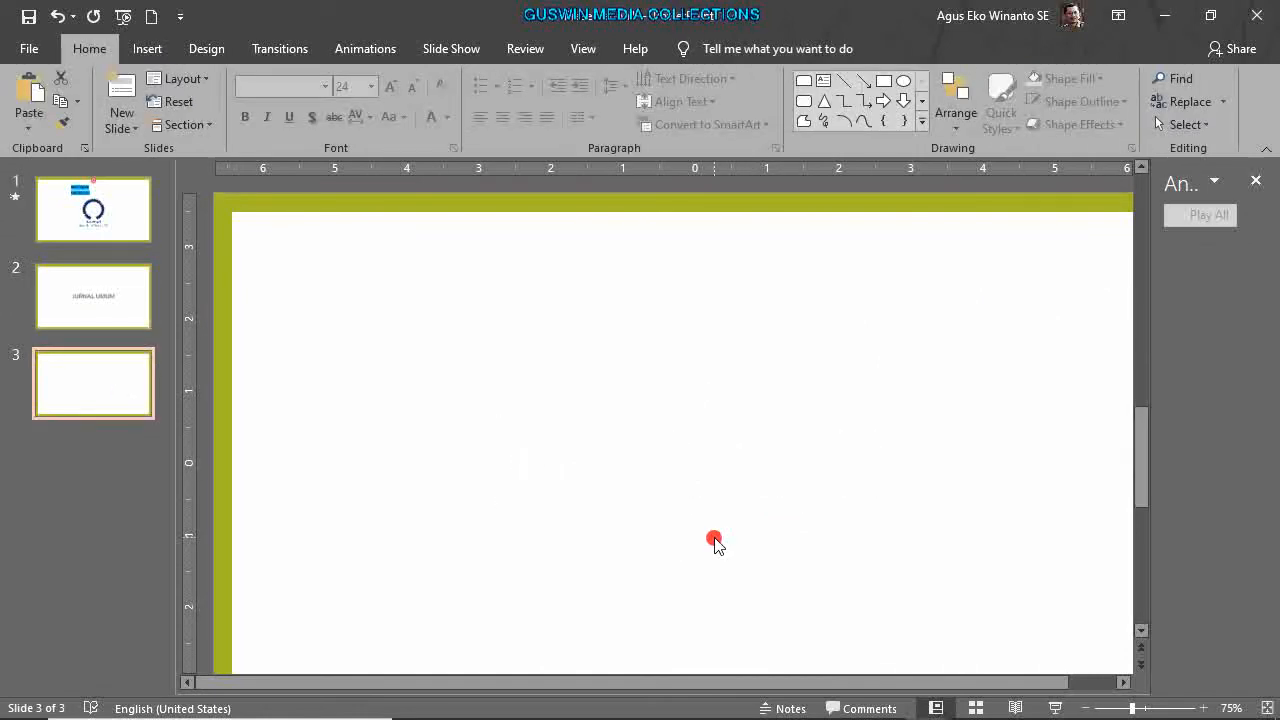
{"action": "key", "text": "ctrl+v"}
{"action": "left_click_drag", "start_coordinate": [716, 468], "coordinate": [880, 473]}
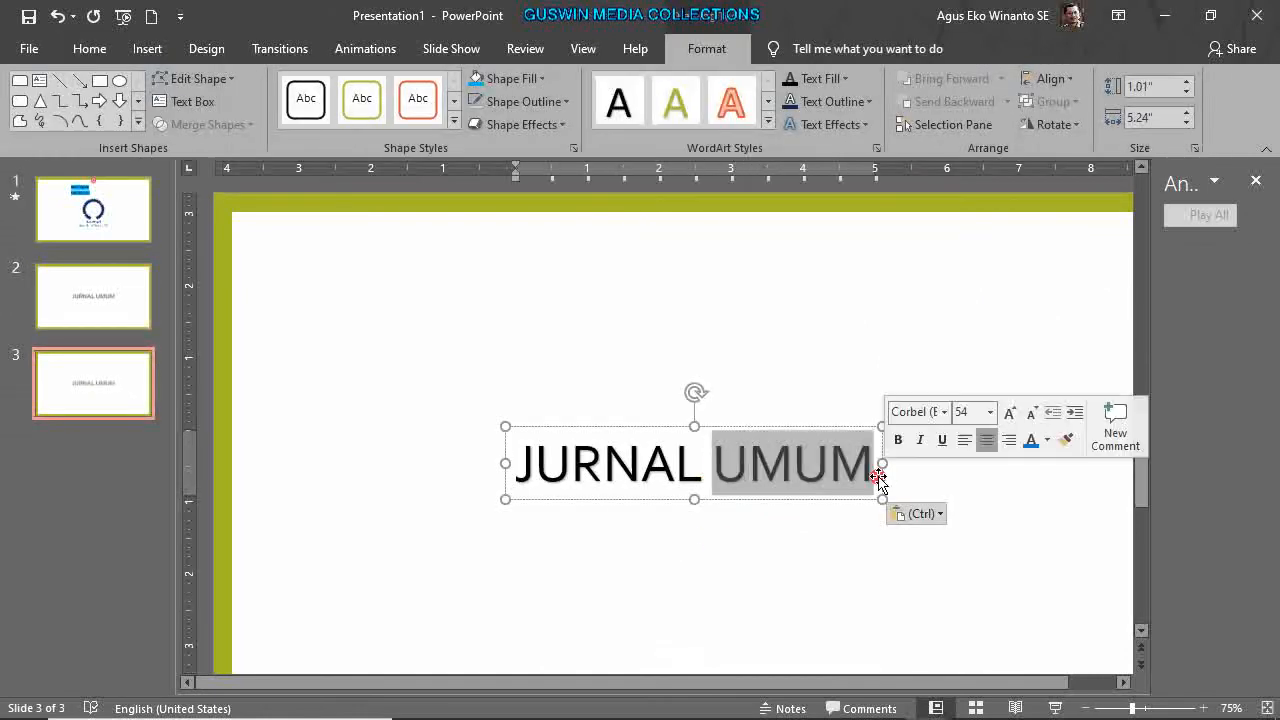
{"action": "type", "text": "KHUSUS"}
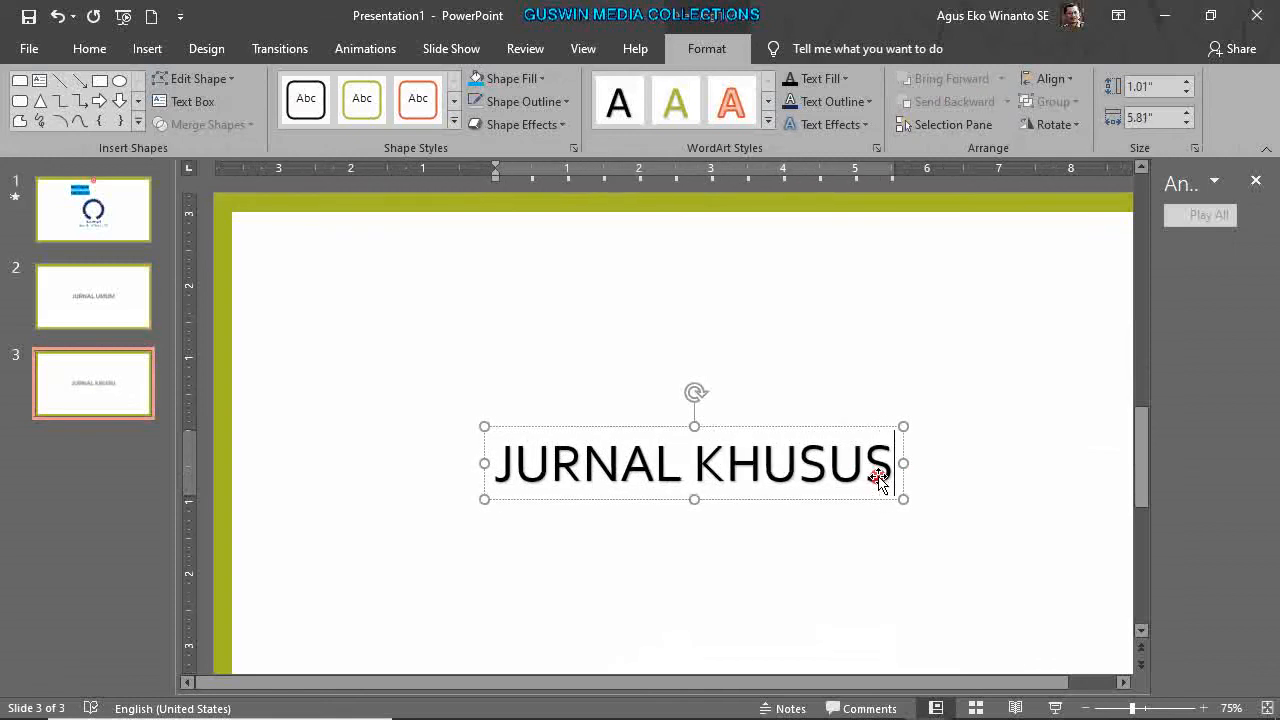
{"action": "left_click", "coordinate": [88, 208]}
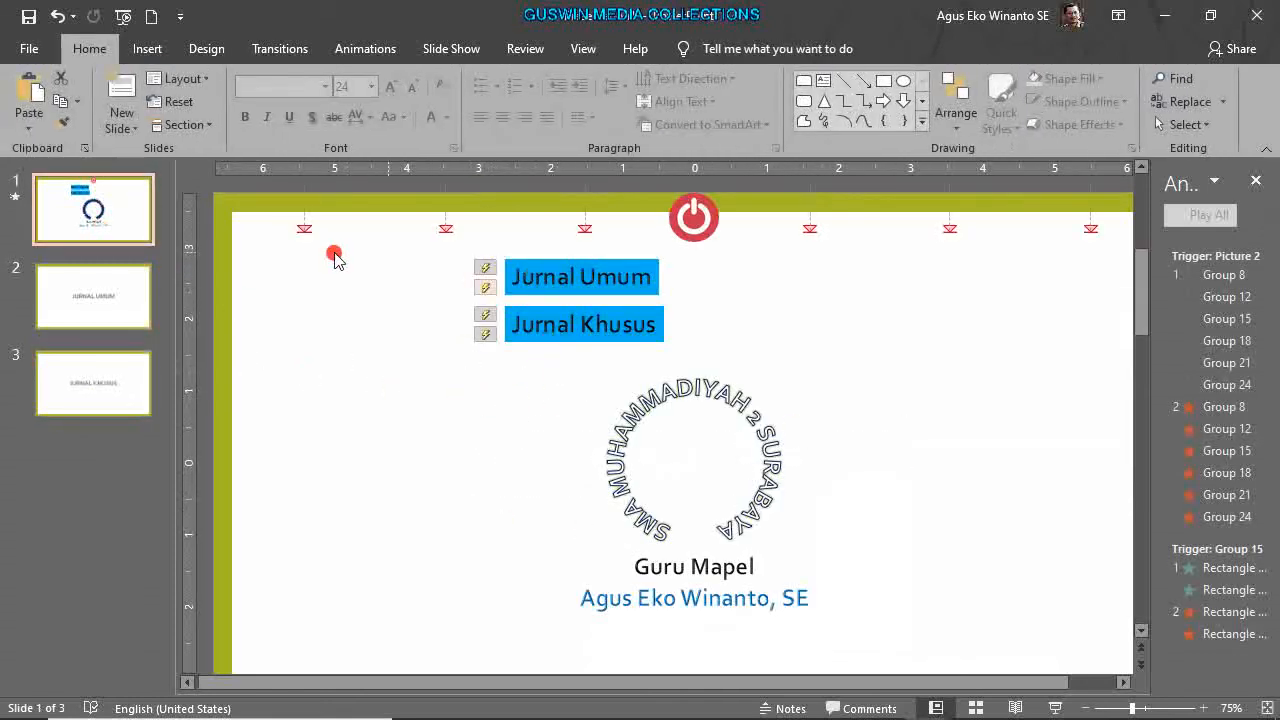
Check the titles of slides 2 and 3, then return to the menu slide.
{"action": "left_click", "coordinate": [90, 288]}
{"action": "left_click", "coordinate": [108, 384]}
{"action": "left_click", "coordinate": [104, 202]}
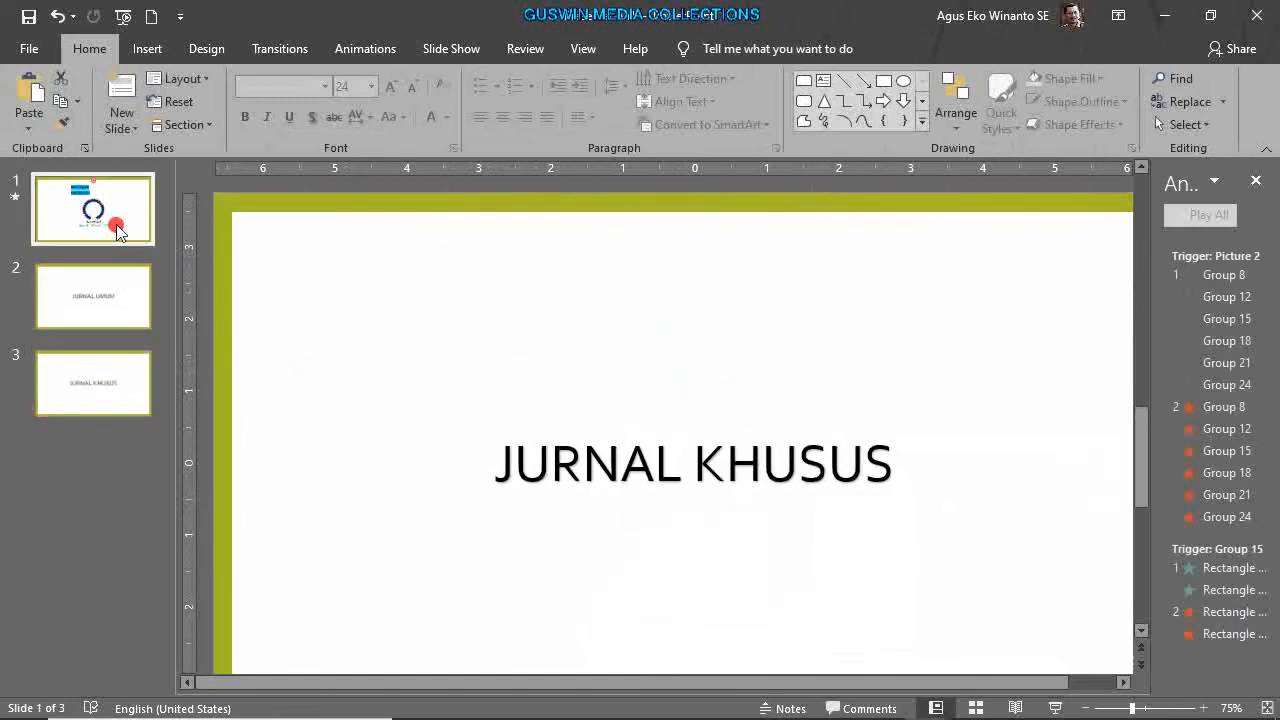
{"action": "left_click", "coordinate": [601, 257]}
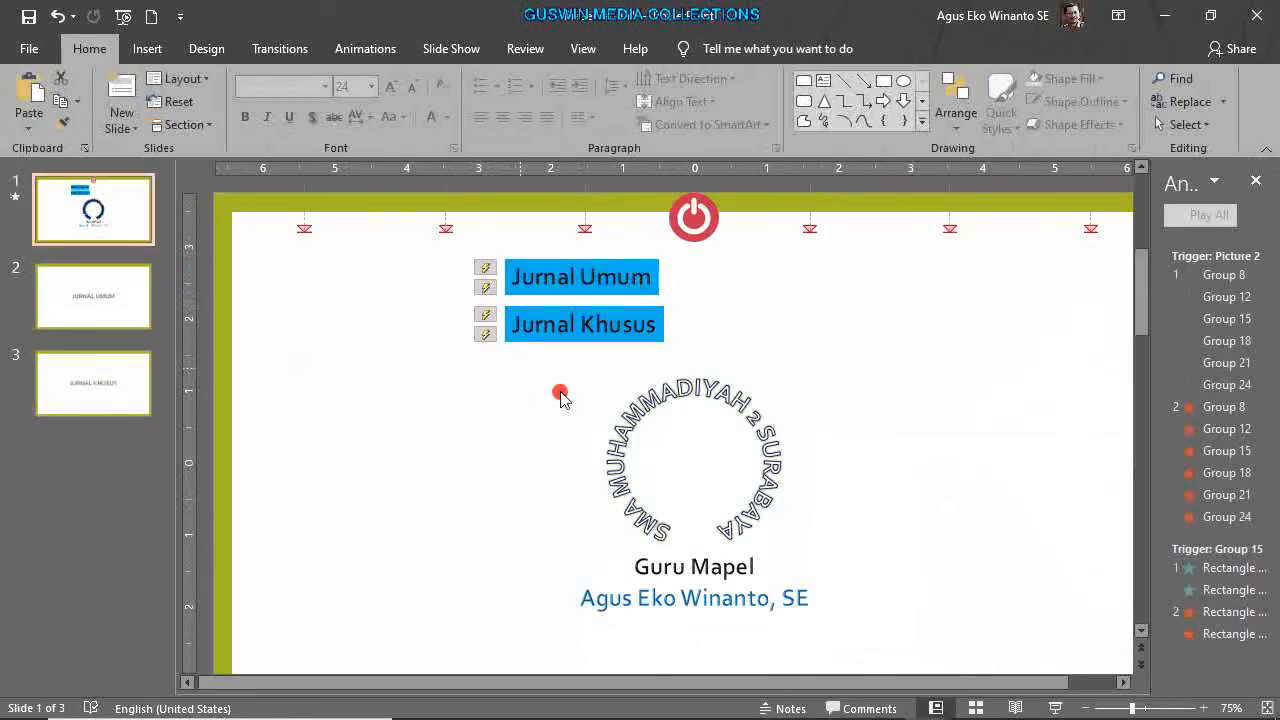
Hyperlink the Jurnal Umum button to Slide 2 in this document.
{"action": "left_click", "coordinate": [652, 287]}
{"action": "right_click", "coordinate": [652, 287]}
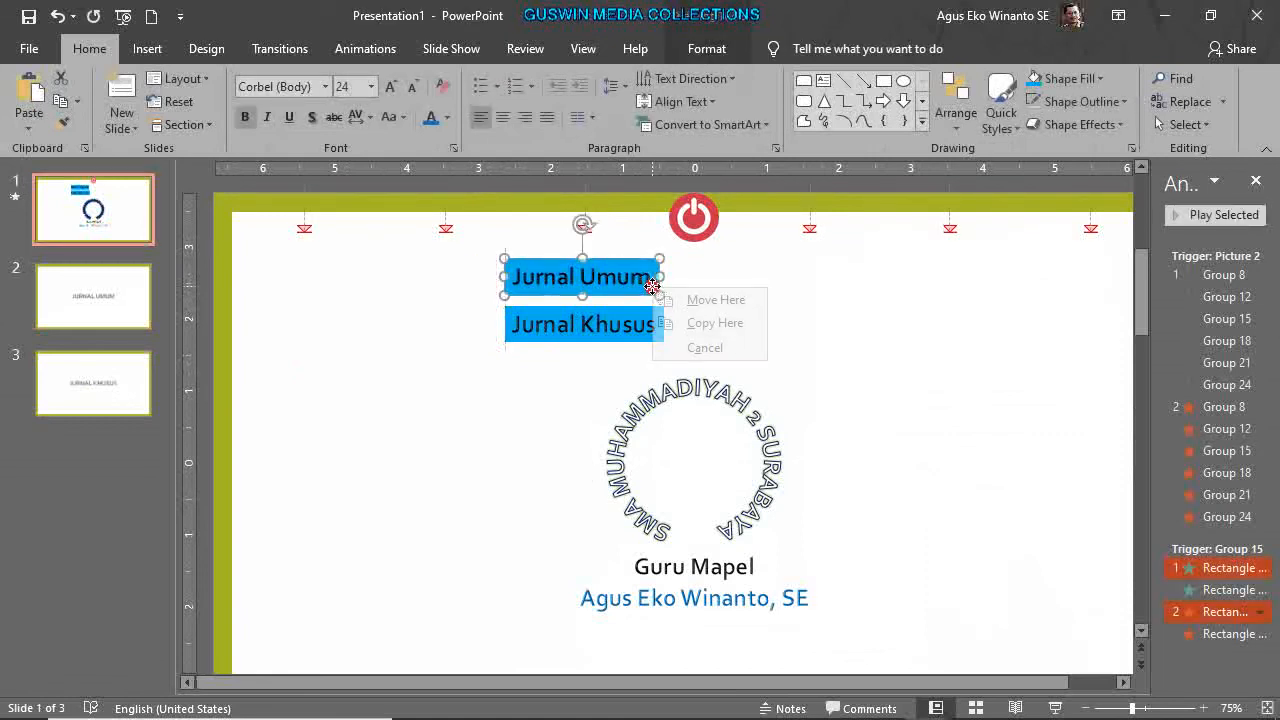
{"action": "left_click", "coordinate": [636, 274]}
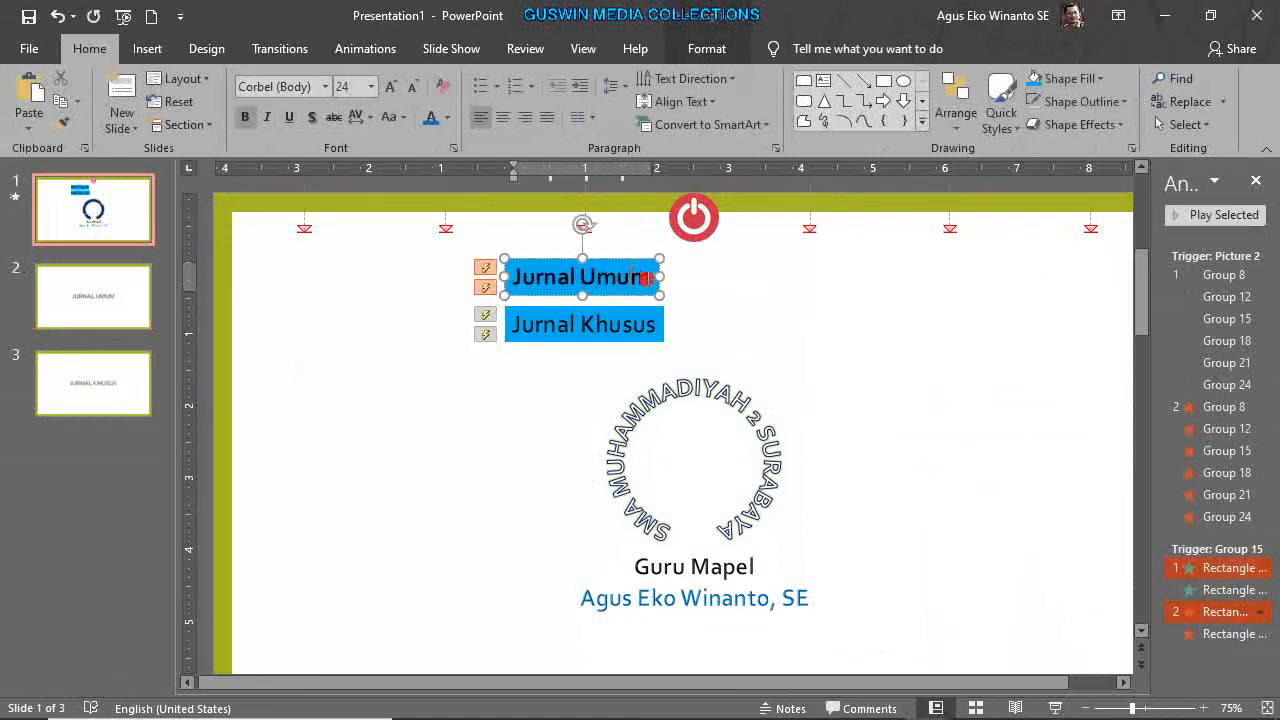
{"action": "left_click", "coordinate": [655, 291]}
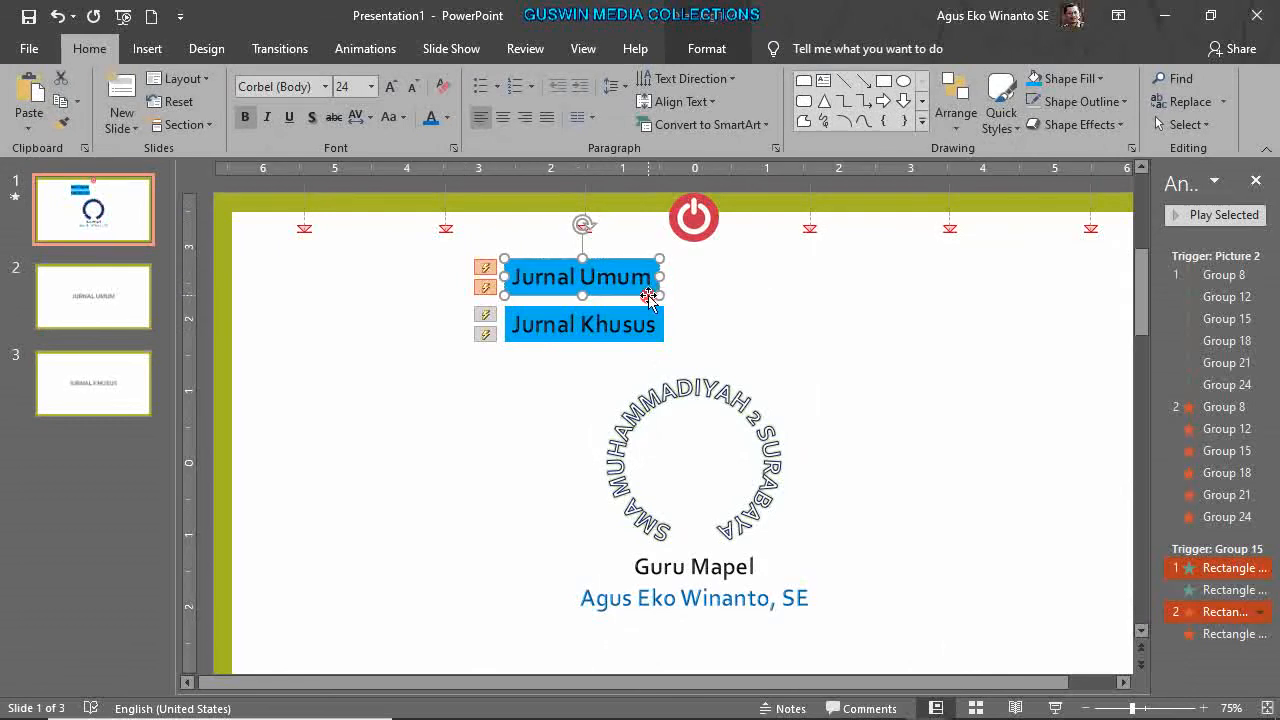
{"action": "right_click", "coordinate": [649, 296]}
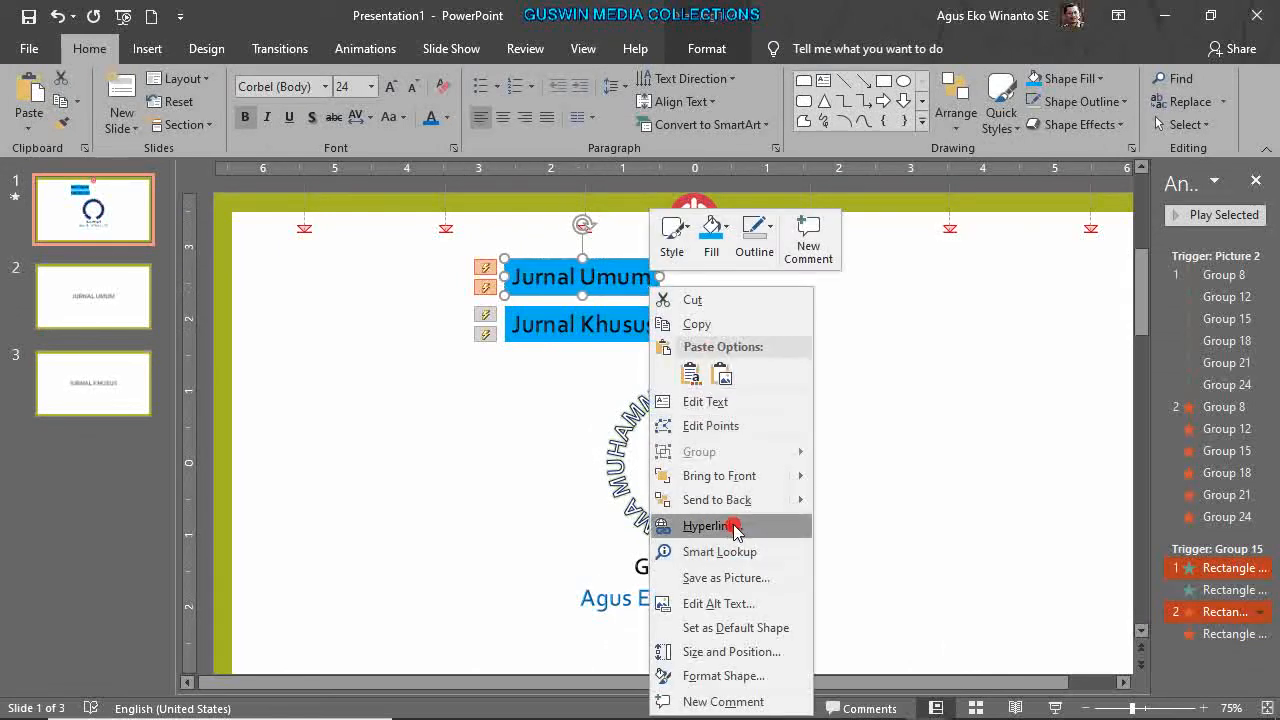
{"action": "left_click", "coordinate": [735, 528]}
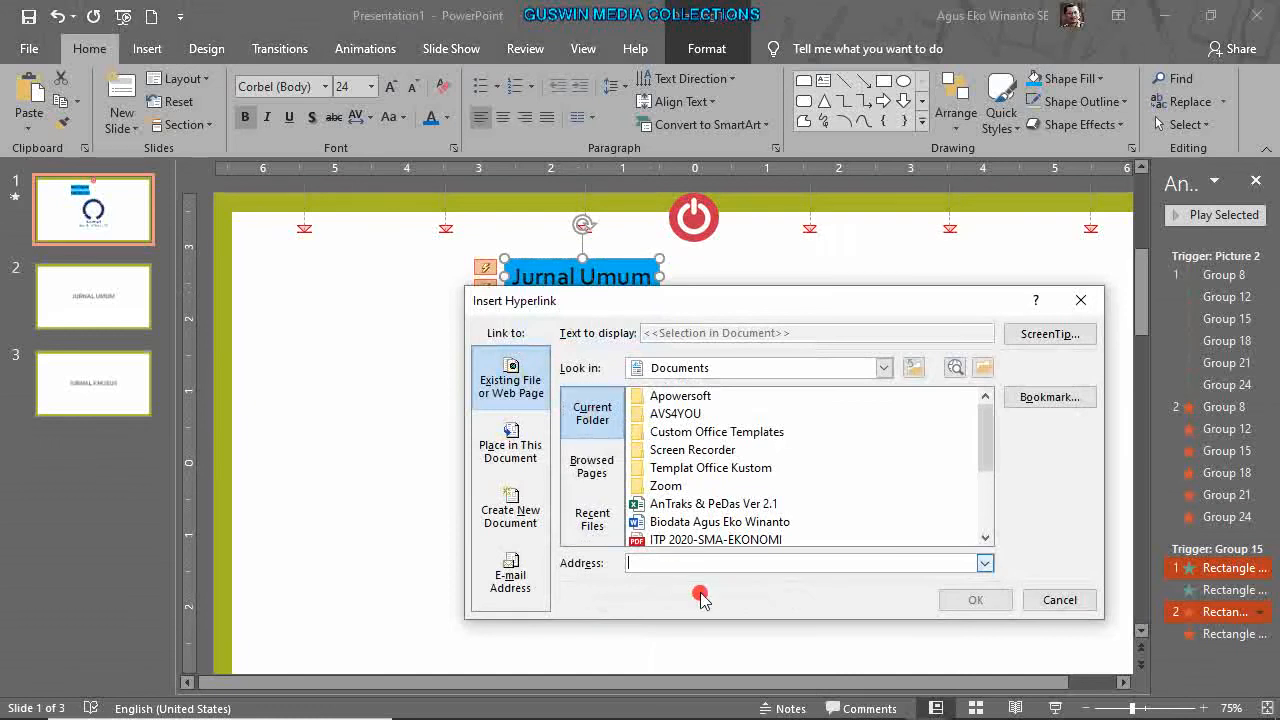
{"action": "left_click", "coordinate": [520, 462]}
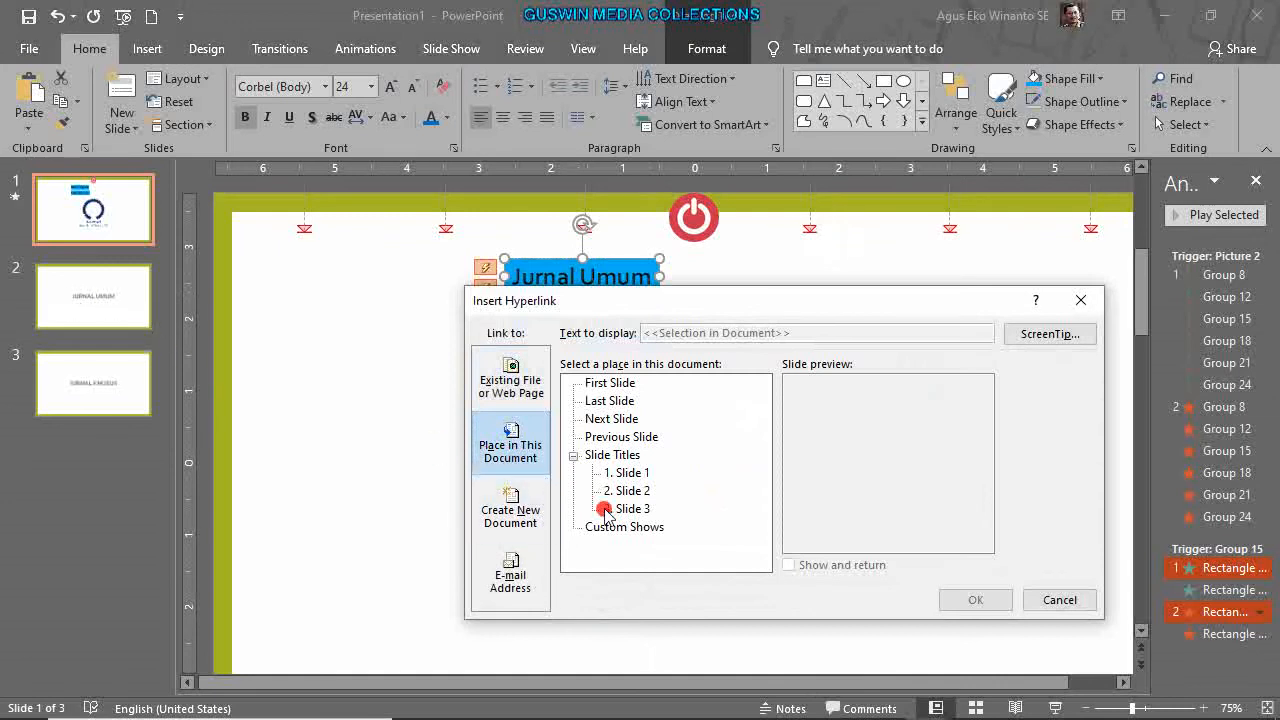
{"action": "left_click", "coordinate": [627, 473]}
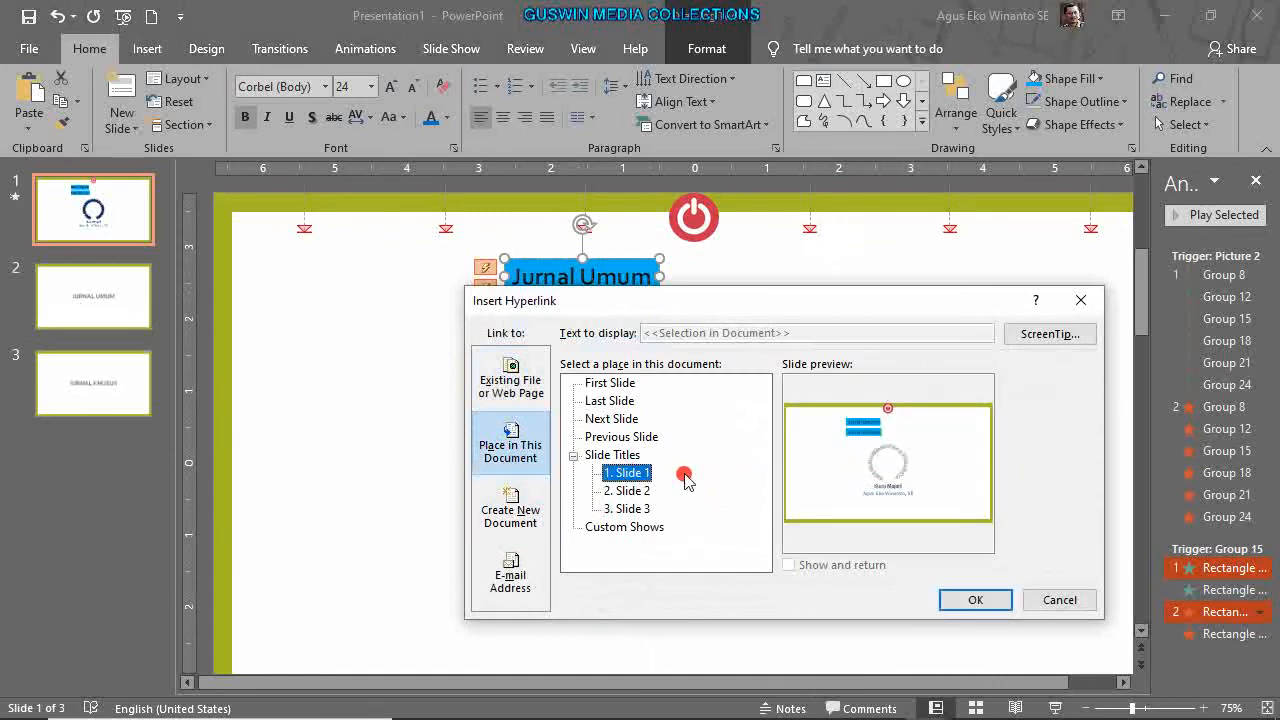
{"action": "left_click", "coordinate": [633, 491]}
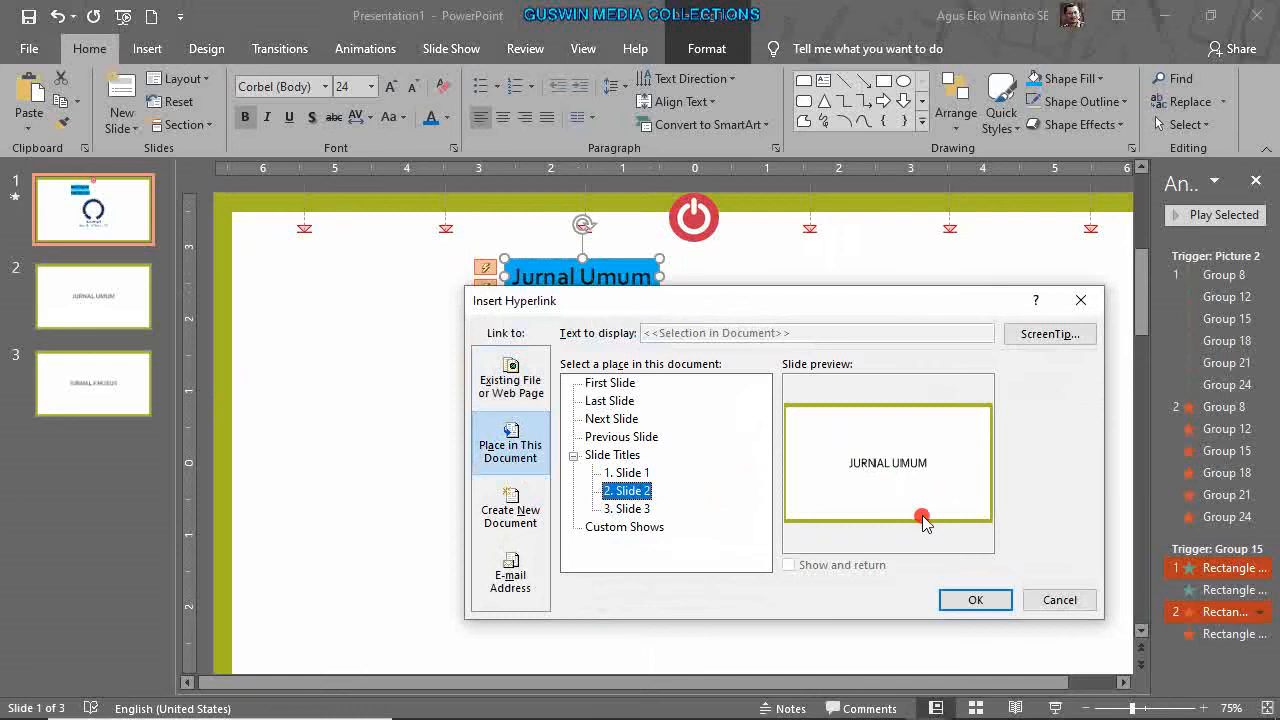
{"action": "left_click", "coordinate": [976, 601]}
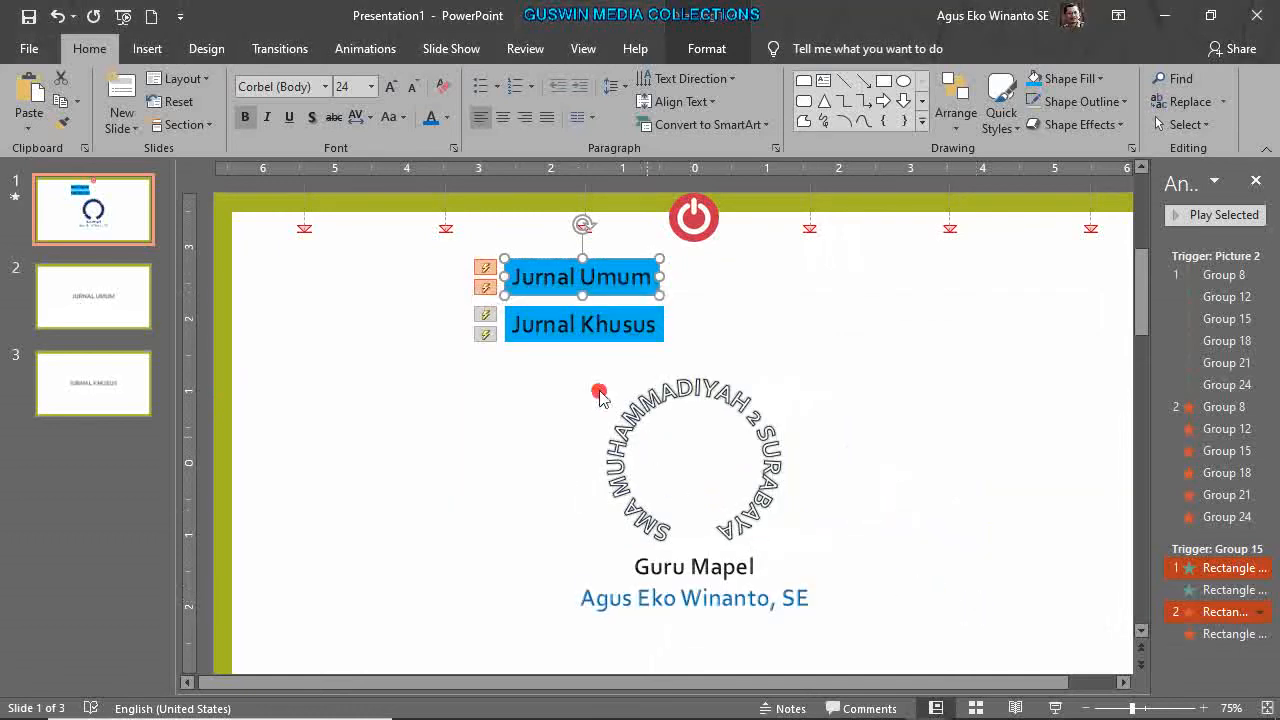
Hyperlink the Jurnal Khusus button to Slide 3 in this document.
{"action": "left_click", "coordinate": [594, 338]}
{"action": "right_click", "coordinate": [594, 338]}
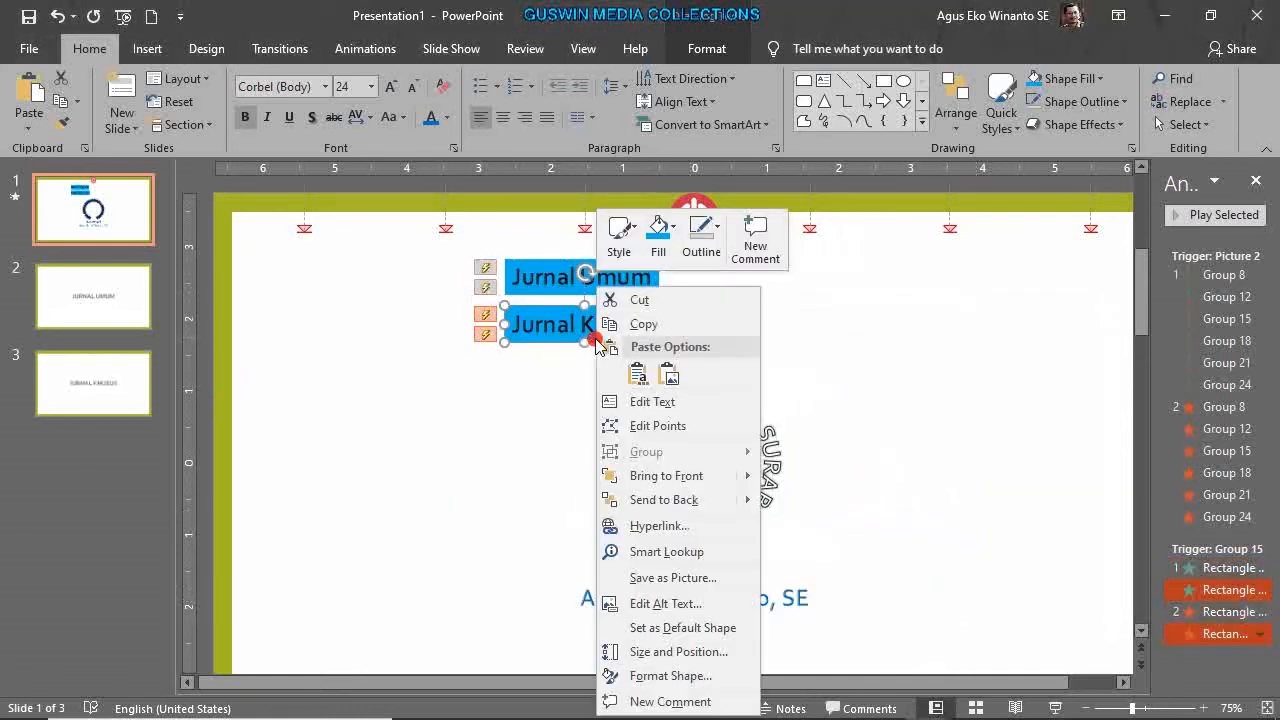
{"action": "left_click", "coordinate": [694, 526]}
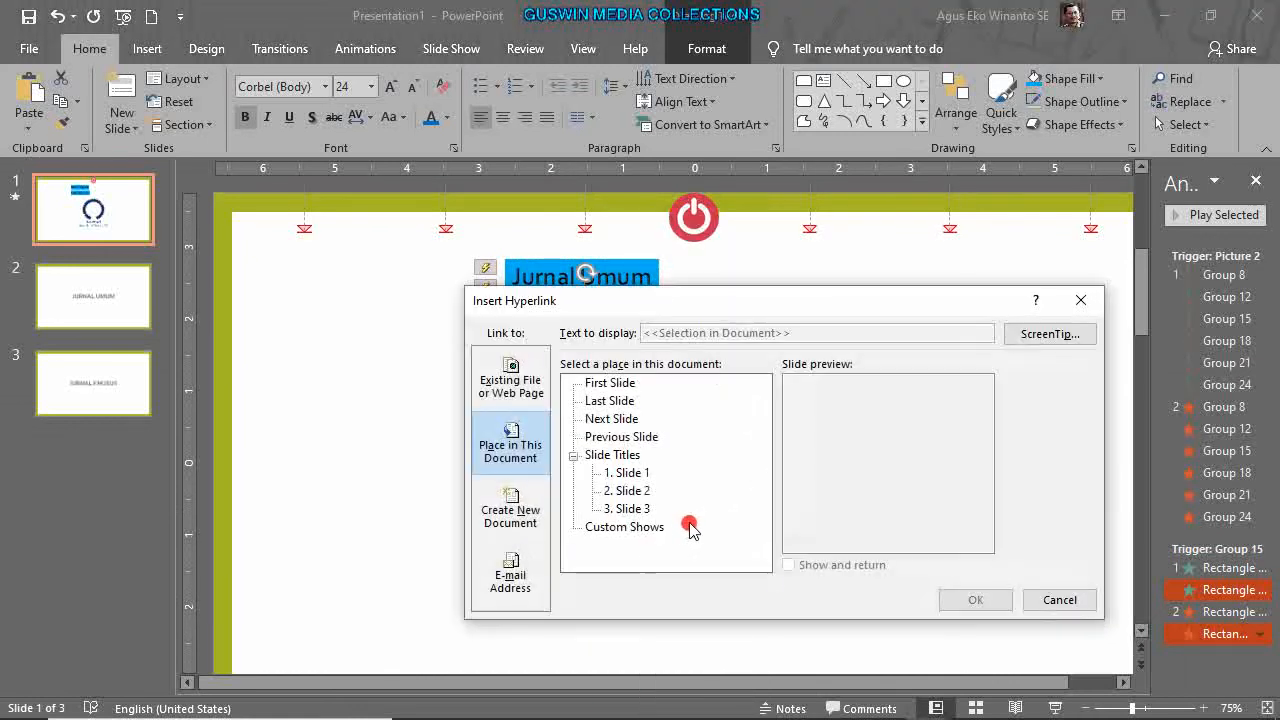
{"action": "left_click", "coordinate": [624, 508]}
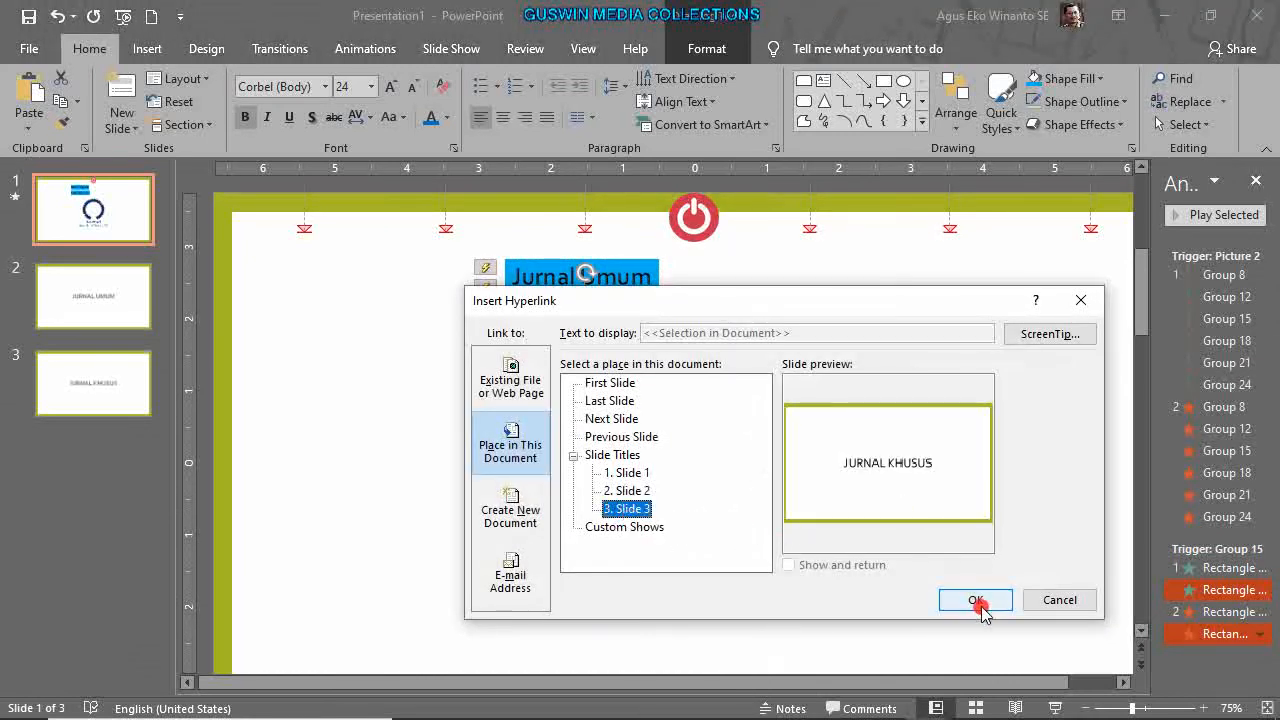
{"action": "left_click", "coordinate": [975, 600]}
{"action": "left_click", "coordinate": [971, 549]}
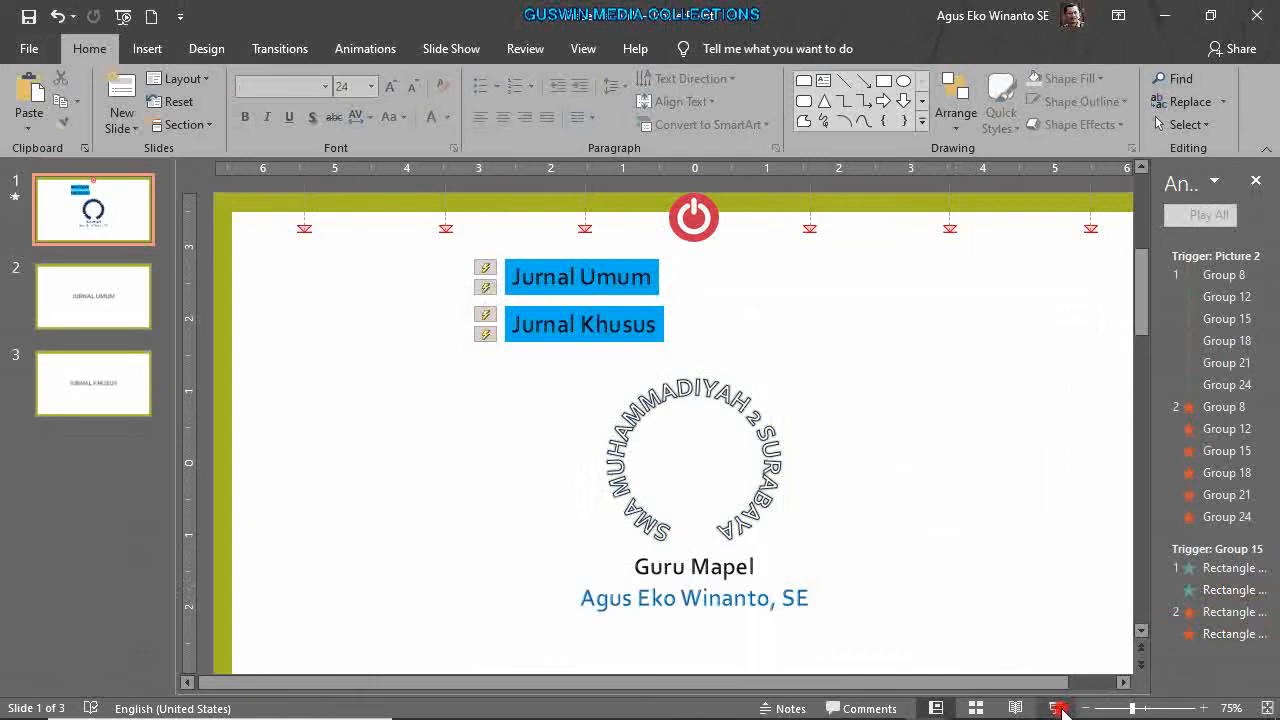
{"action": "left_click", "coordinate": [1055, 709]}
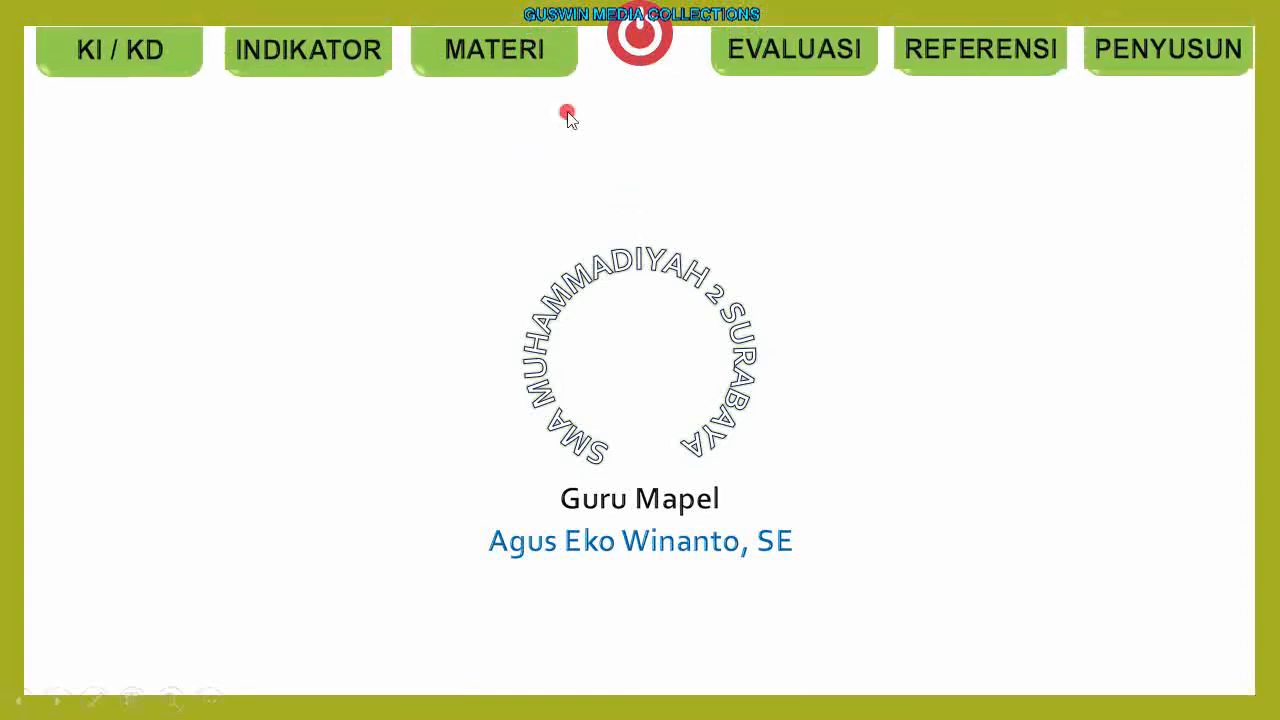
{"action": "left_click", "coordinate": [535, 68]}
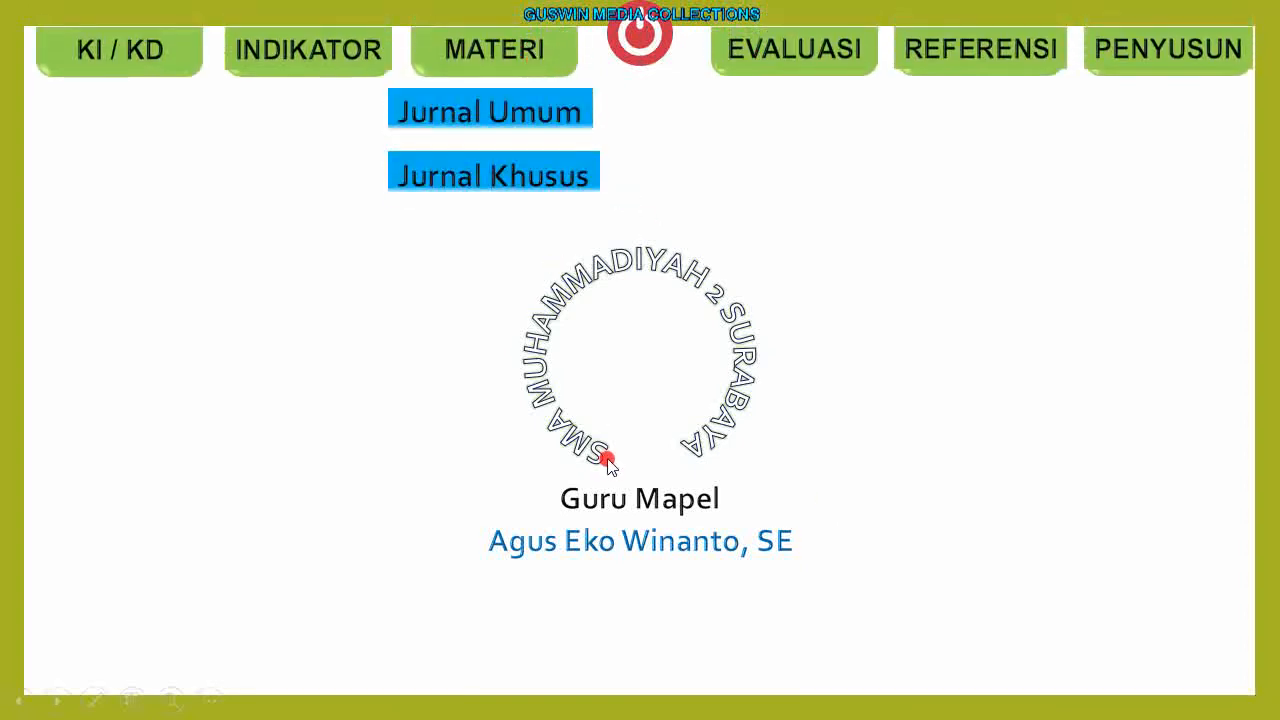
{"action": "left_click", "coordinate": [553, 179]}
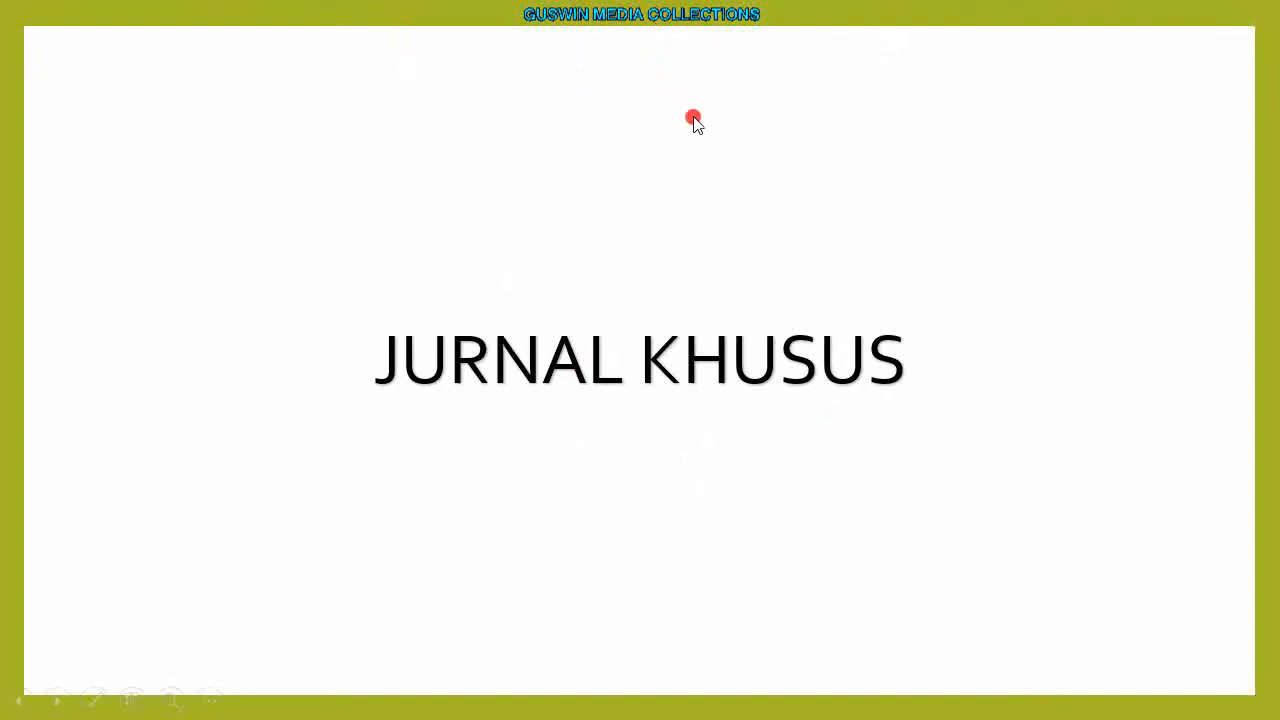
{"action": "key", "text": "Escape"}
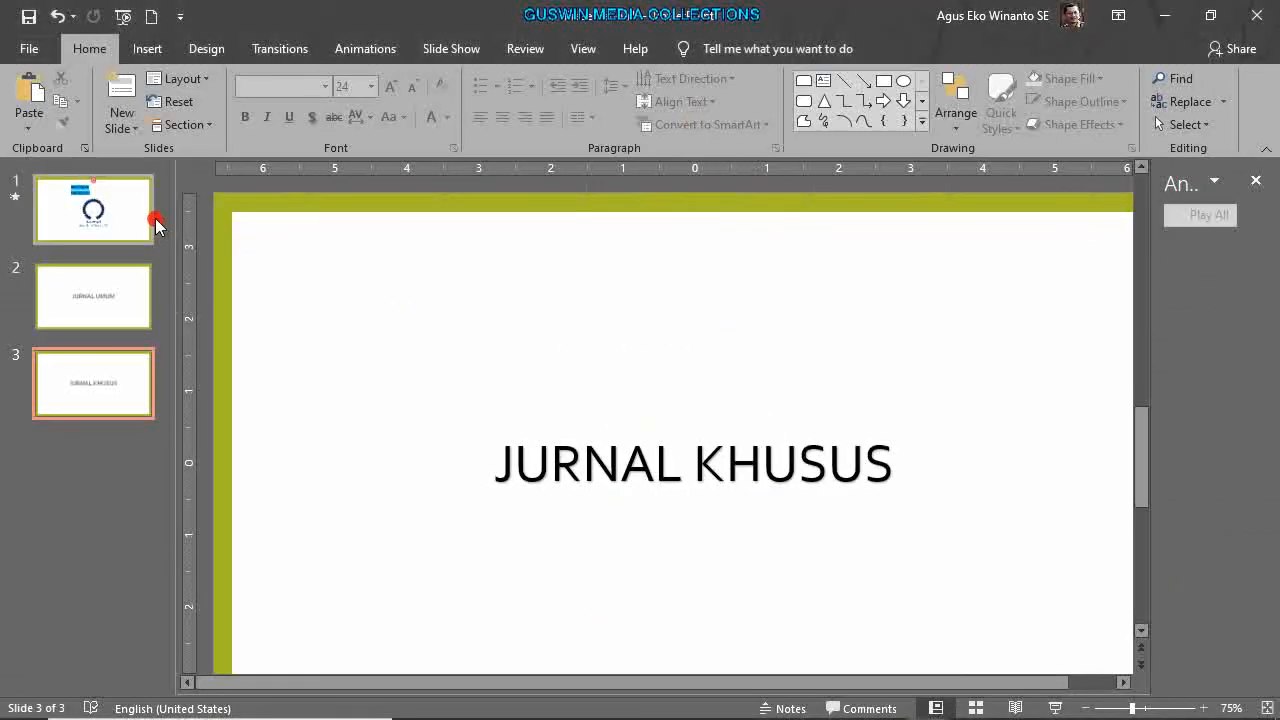
{"action": "left_click", "coordinate": [150, 214]}
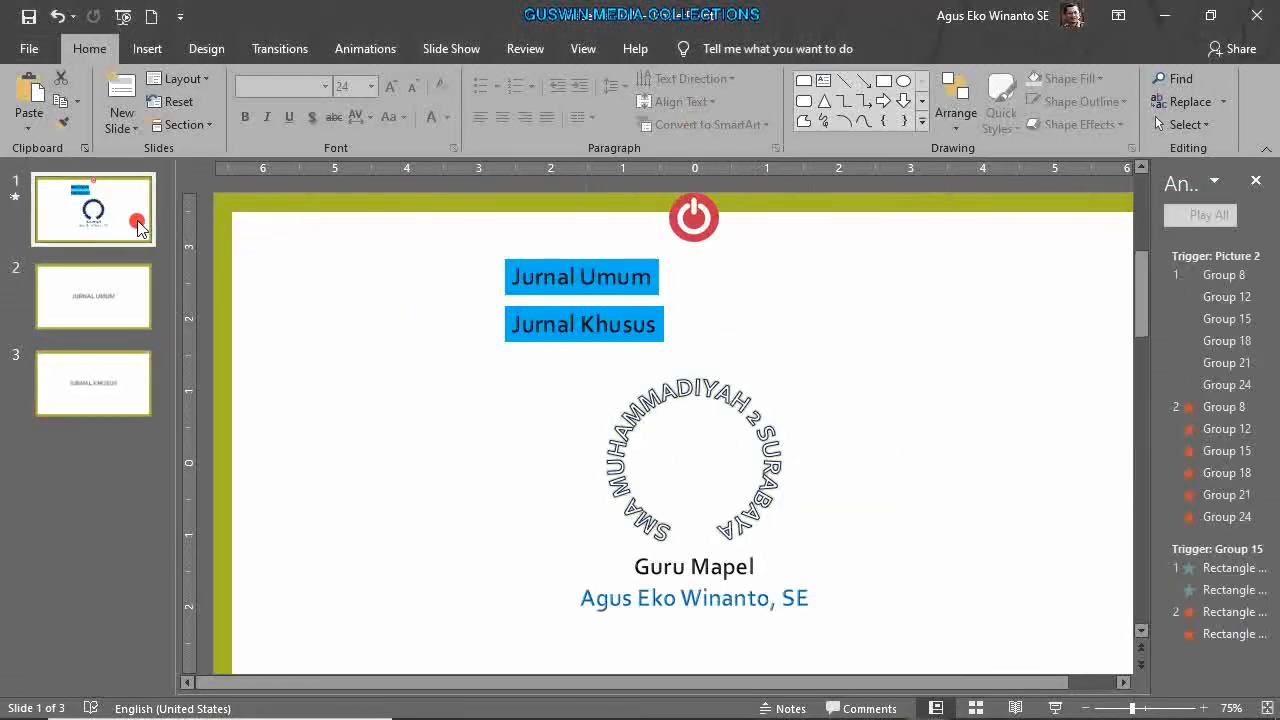
Paste the red power icon onto the JURNAL UMUM slide and hyperlink it to slide 1.
{"action": "left_click", "coordinate": [695, 238]}
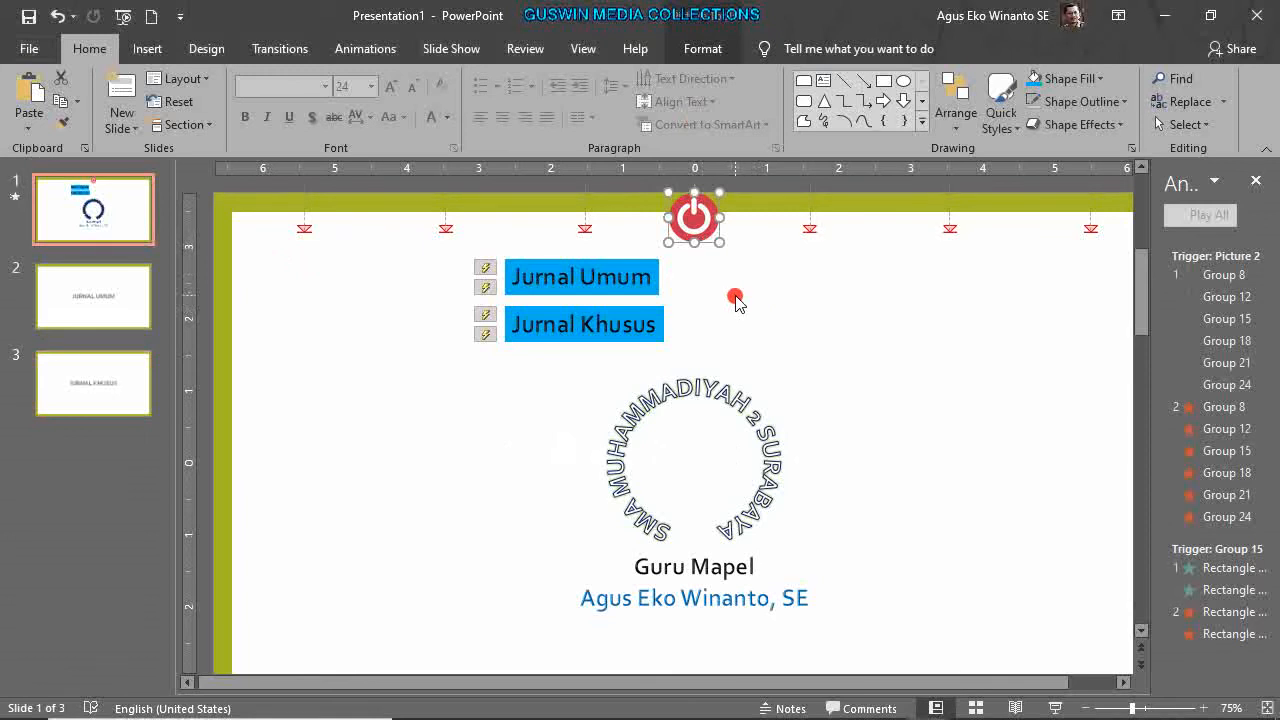
{"action": "left_click", "coordinate": [100, 297]}
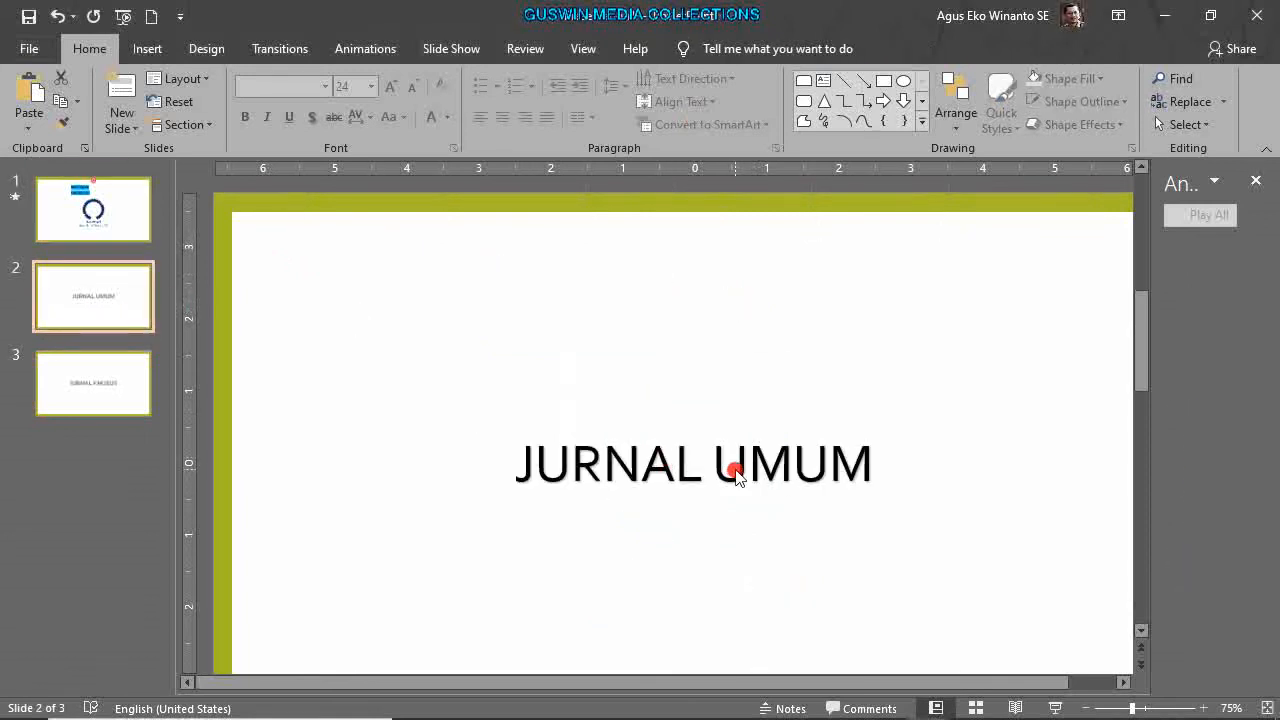
{"action": "key", "text": "ctrl+v"}
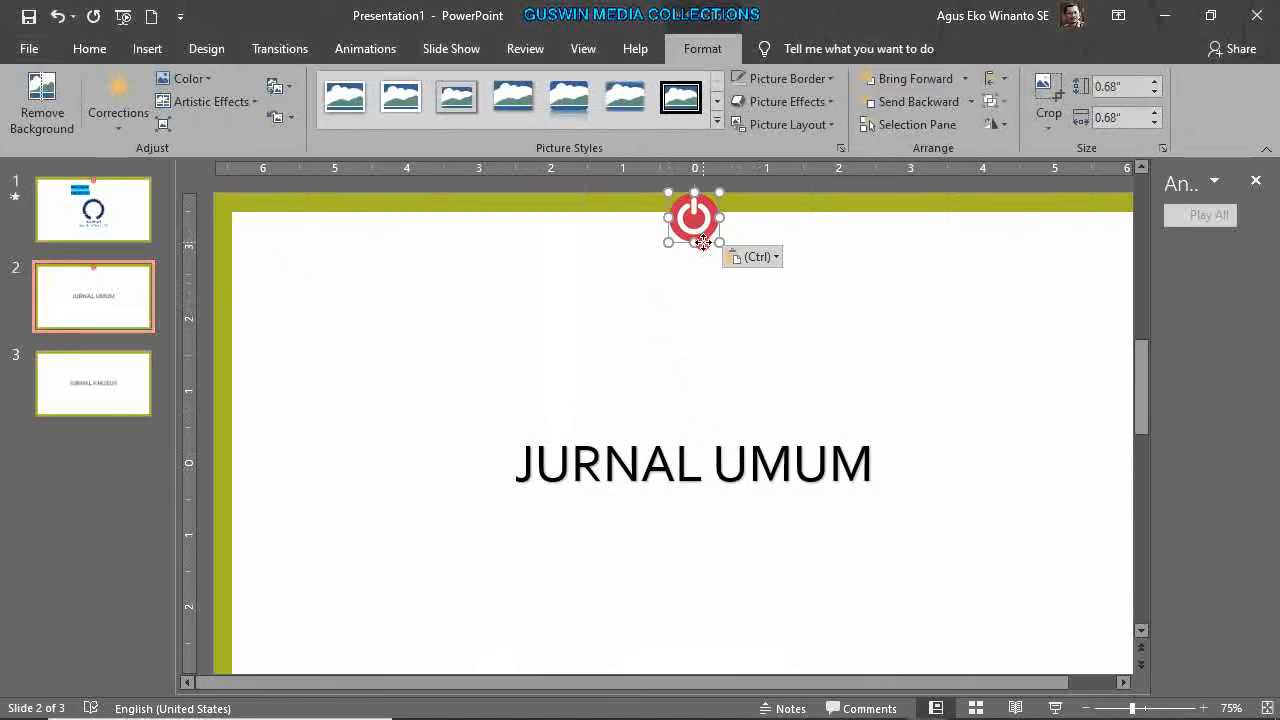
{"action": "right_click", "coordinate": [703, 242]}
{"action": "left_click", "coordinate": [783, 456]}
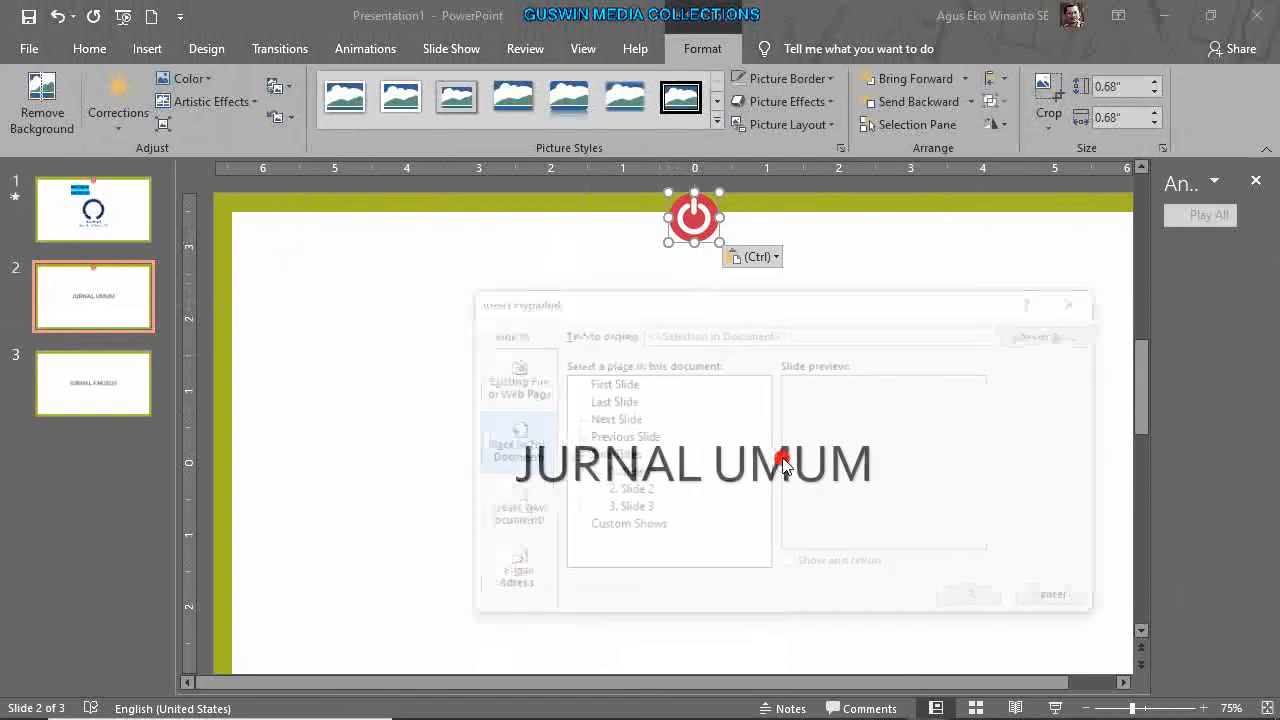
{"action": "left_click", "coordinate": [615, 473]}
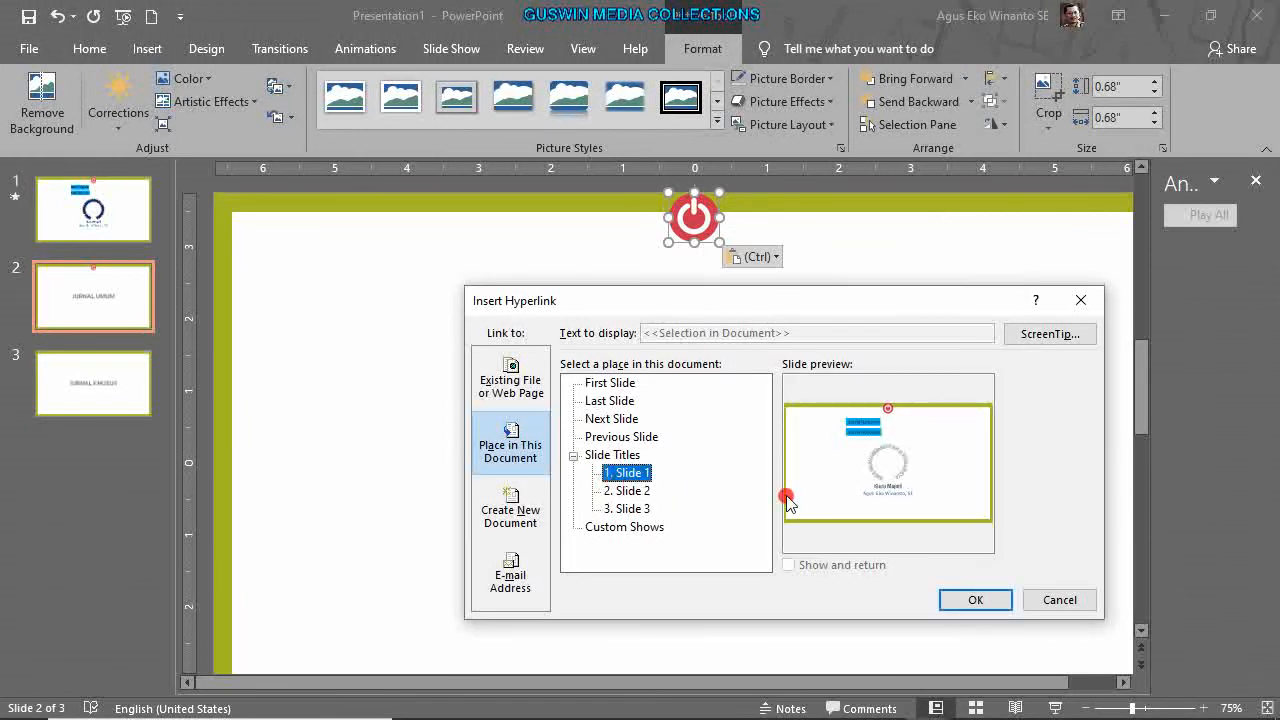
{"action": "left_click", "coordinate": [960, 601]}
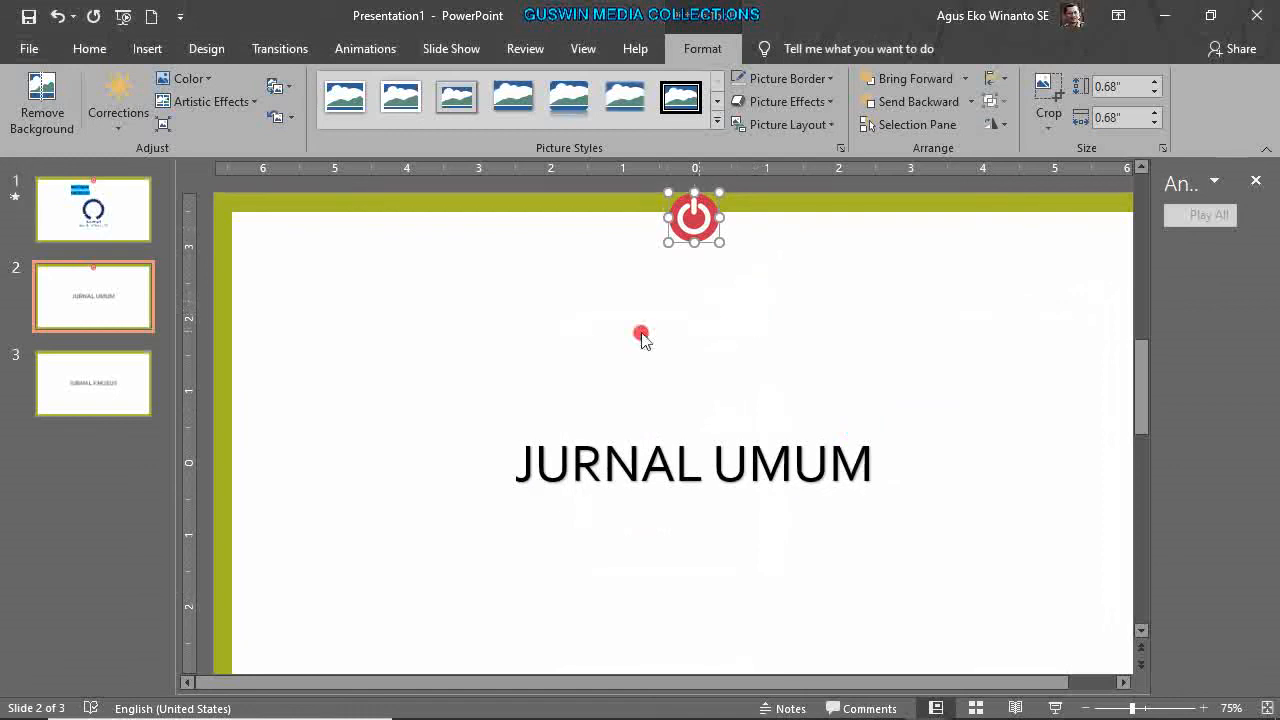
Paste the power icon onto the JURNAL KHUSUS slide, then return to slide 1.
{"action": "left_click", "coordinate": [104, 383]}
{"action": "key", "text": "ctrl+v"}
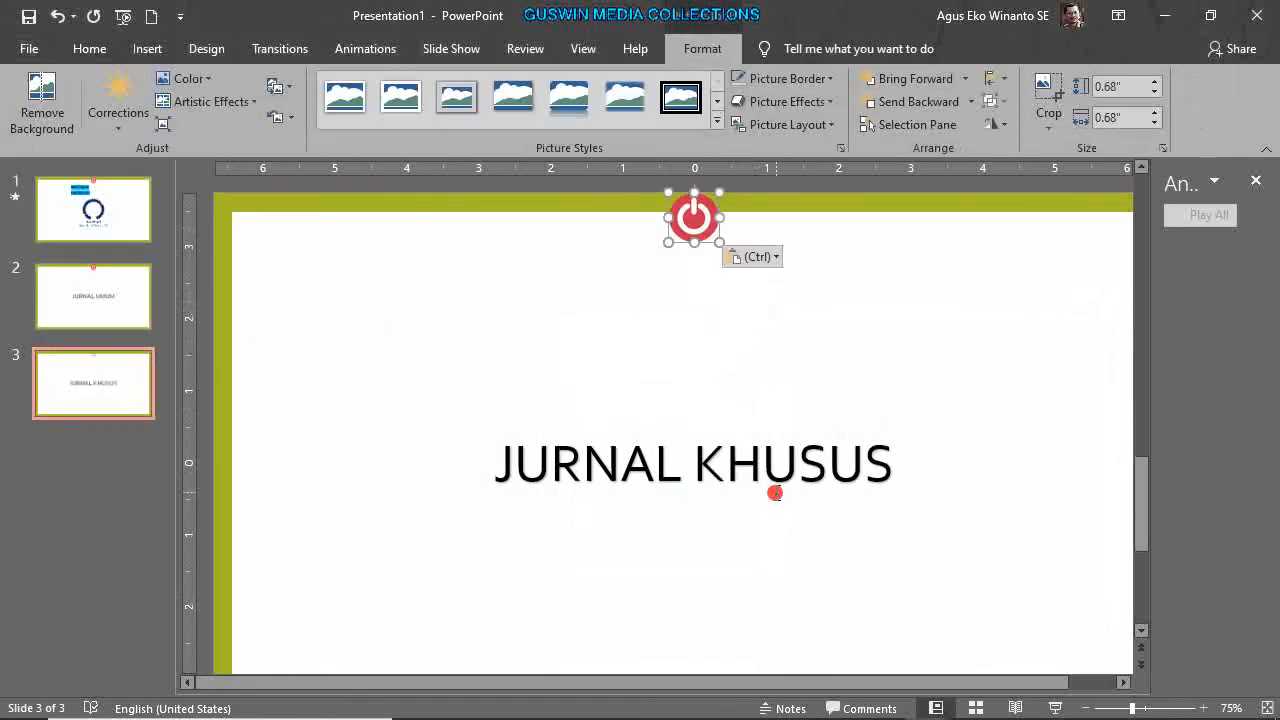
{"action": "left_click", "coordinate": [794, 428]}
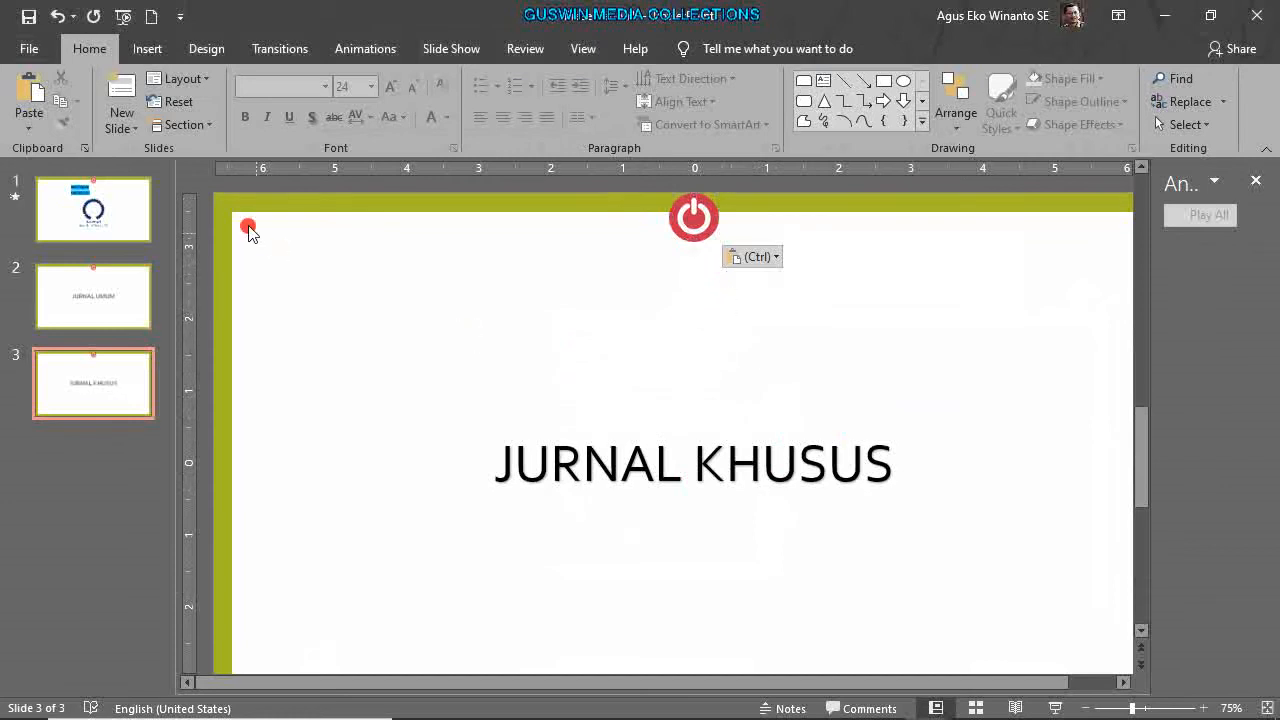
{"action": "left_click", "coordinate": [143, 196]}
{"action": "left_click", "coordinate": [1055, 708]}
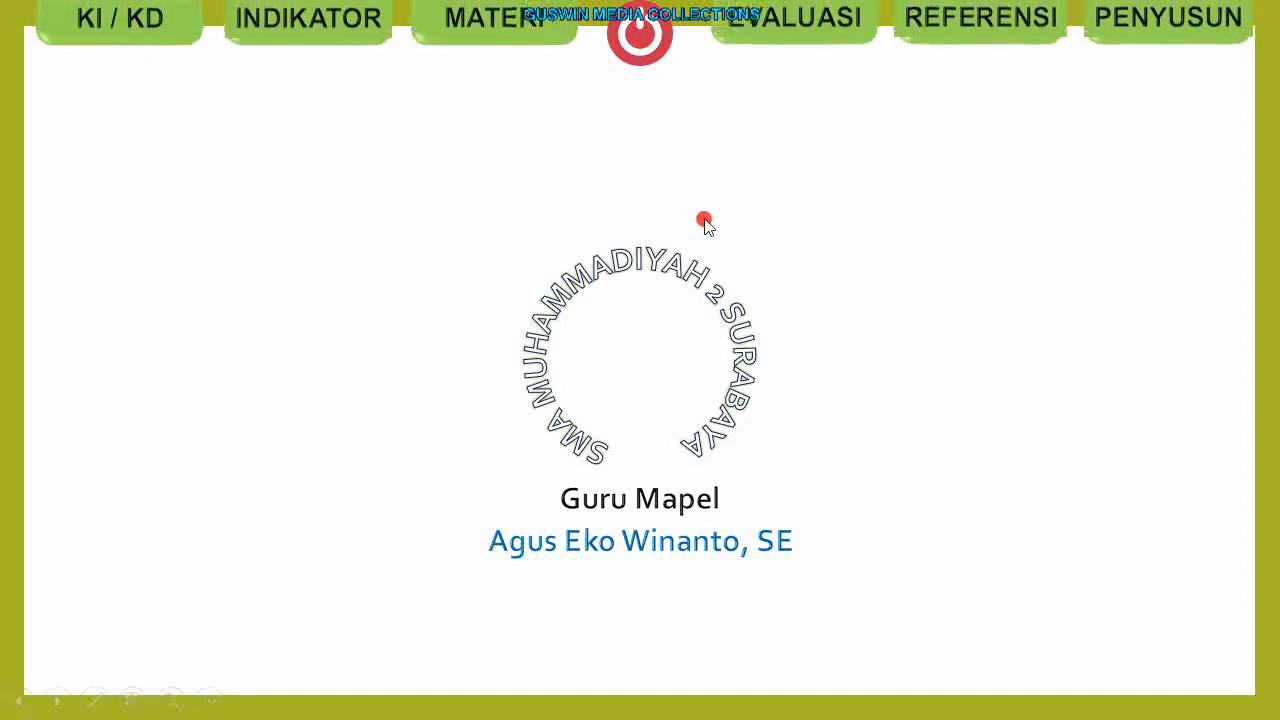
{"action": "left_click", "coordinate": [544, 50]}
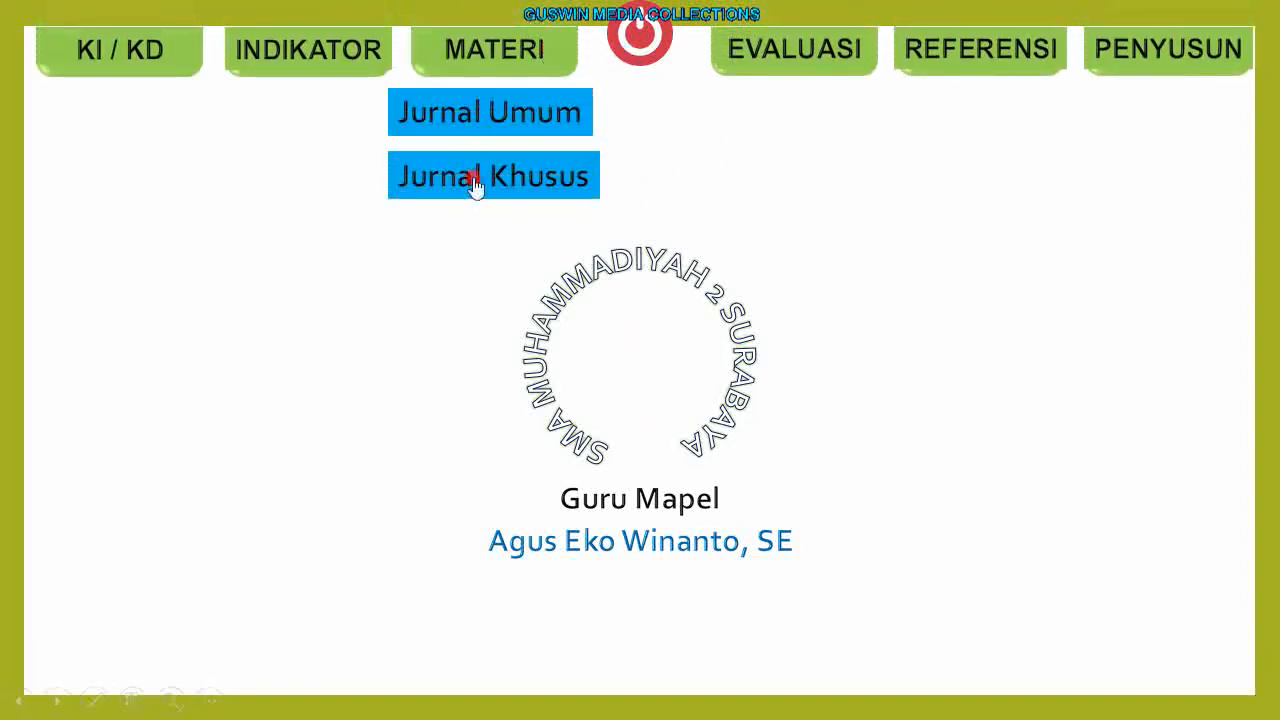
{"action": "left_click", "coordinate": [560, 126]}
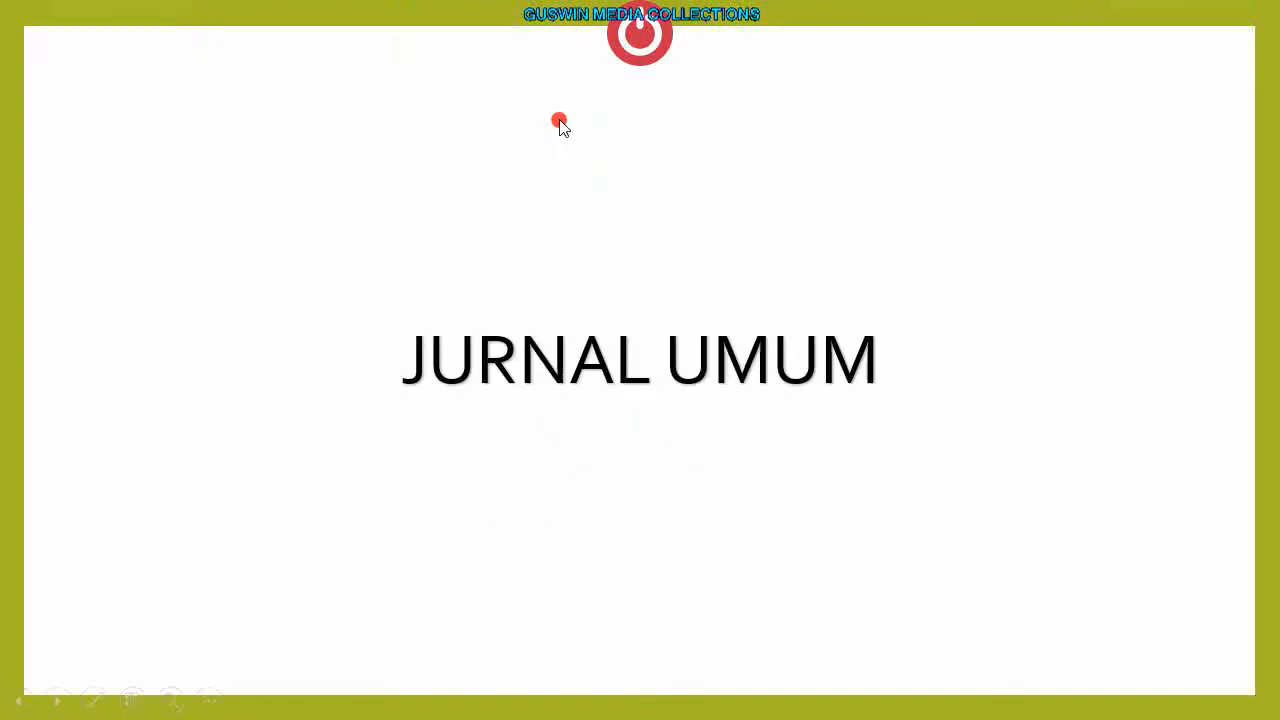
{"action": "left_click", "coordinate": [640, 46]}
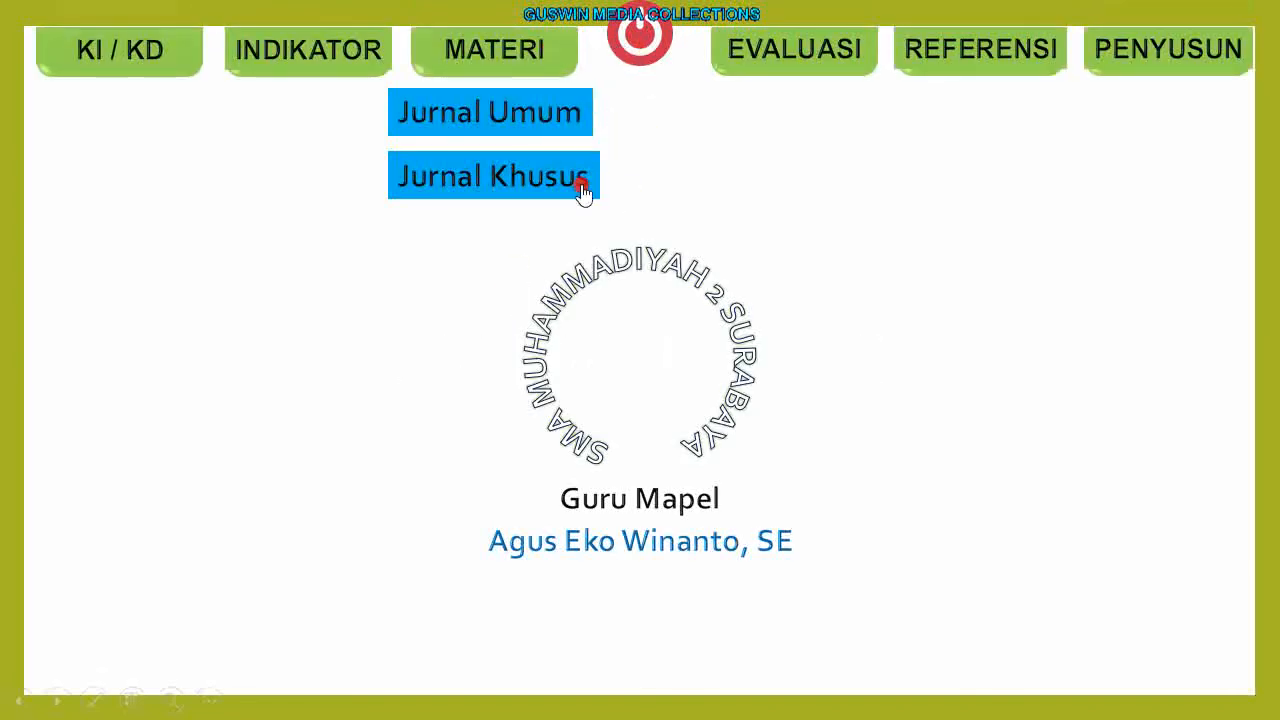
{"action": "left_click", "coordinate": [585, 191]}
{"action": "left_click", "coordinate": [608, 62]}
{"action": "left_click", "coordinate": [534, 55]}
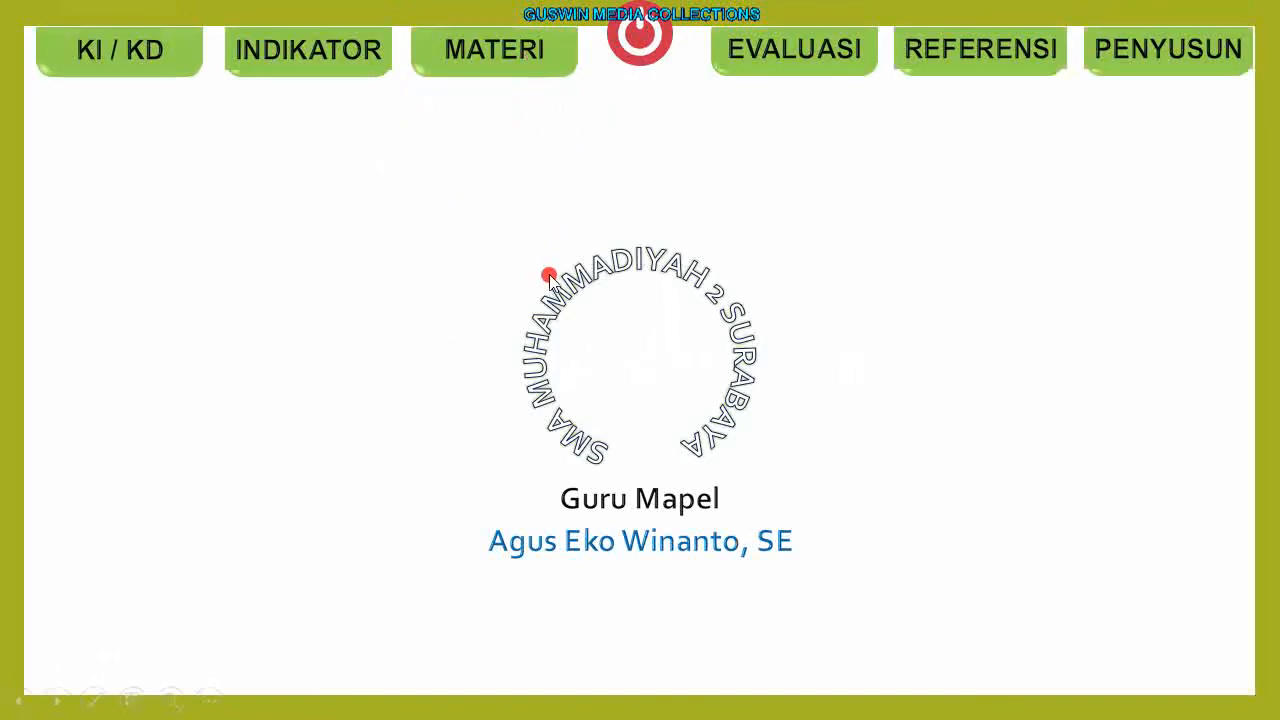
{"action": "left_click", "coordinate": [629, 47]}
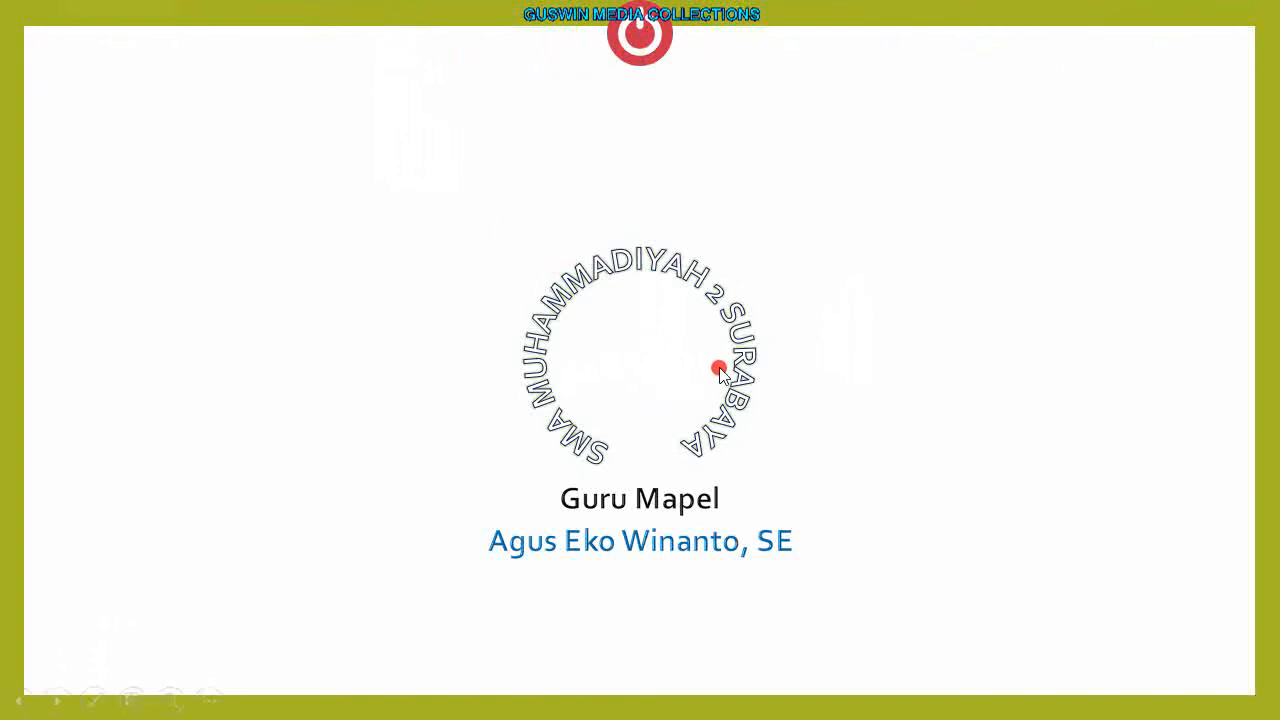
{"action": "key", "text": "Escape"}
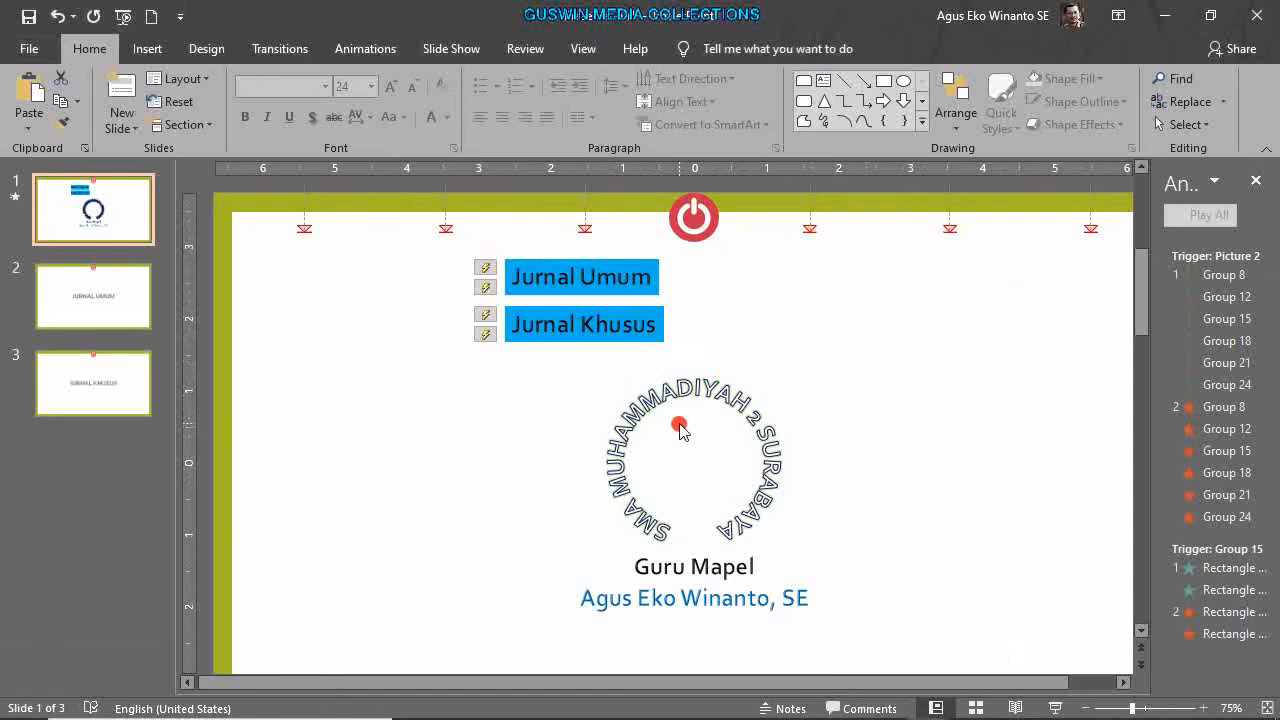
Box-select the menu buttons, logo text and every other object on slide 1 and delete them.
{"action": "scroll", "coordinate": [700, 365], "scroll_direction": "down", "scroll_amount": 1}
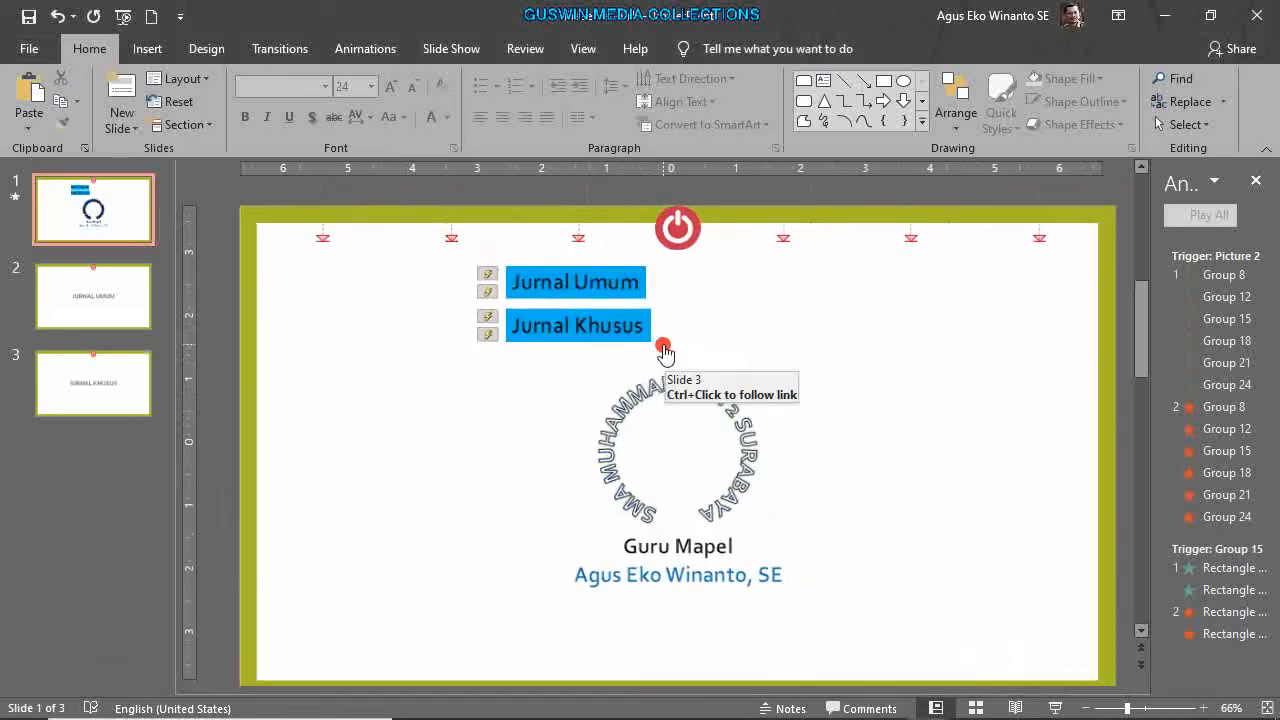
{"action": "scroll", "coordinate": [445, 290], "scroll_direction": "down", "scroll_amount": 1}
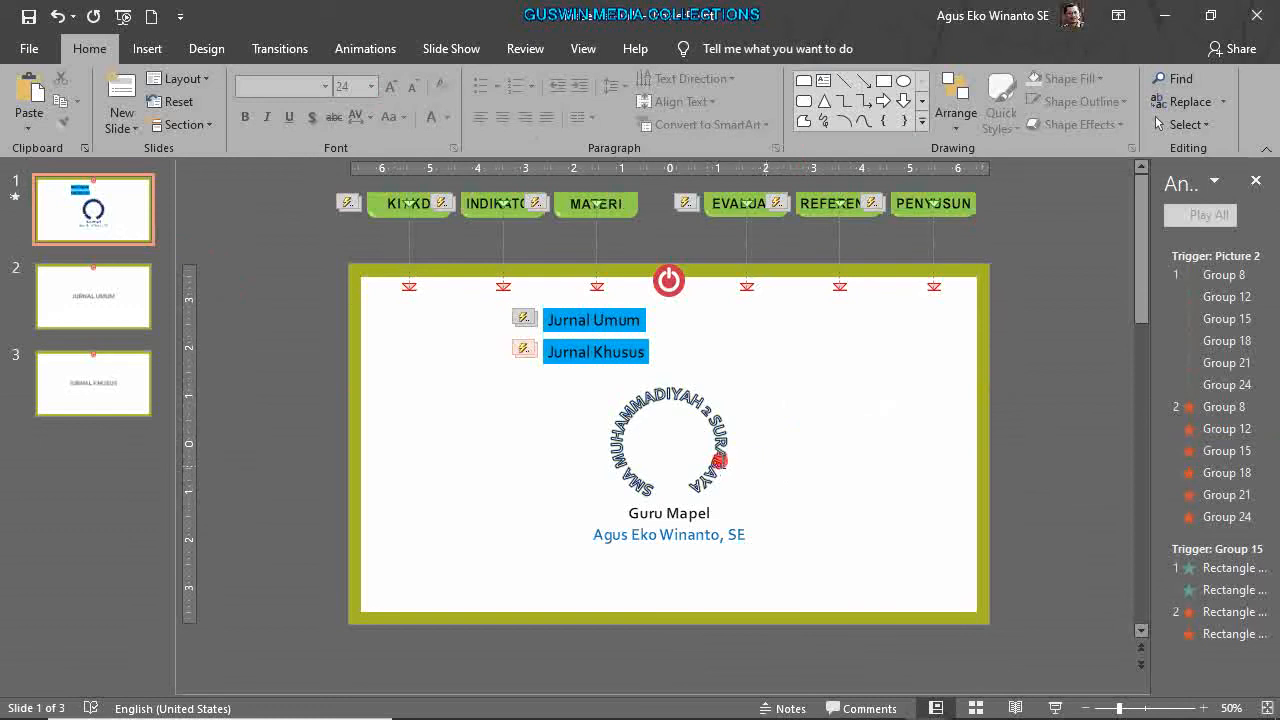
{"action": "scroll", "coordinate": [810, 458], "scroll_direction": "down", "scroll_amount": 2}
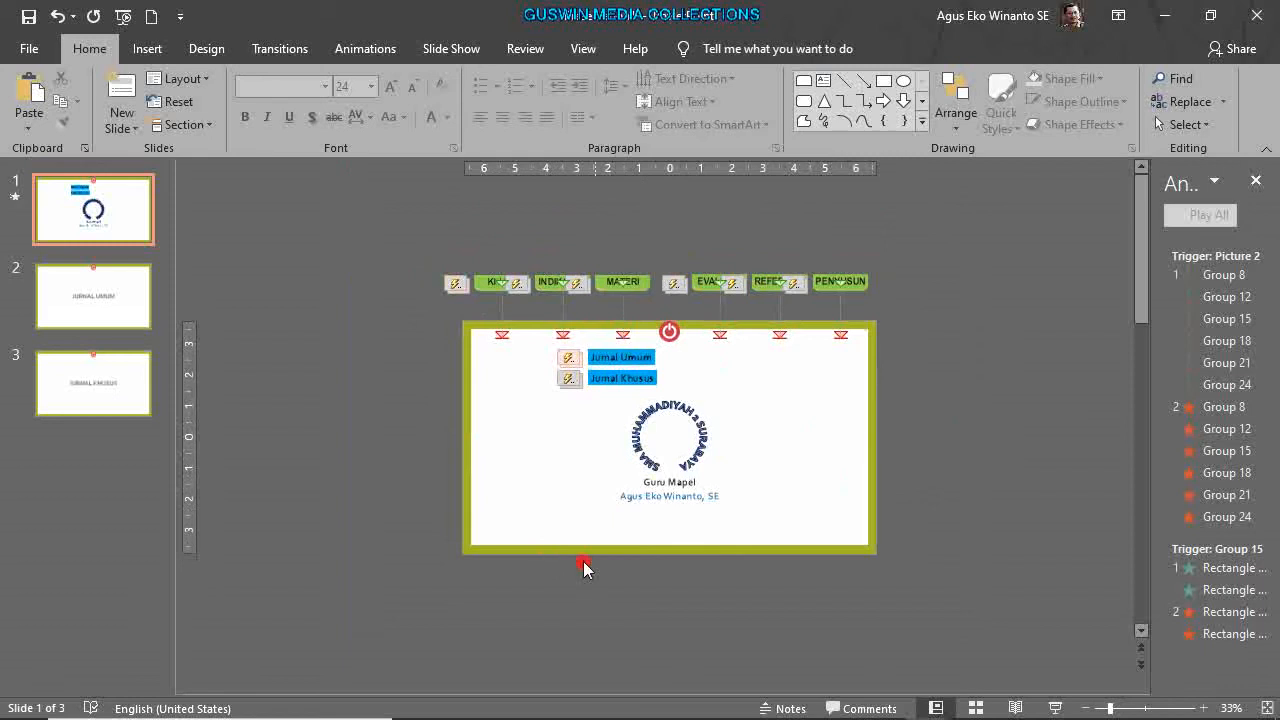
{"action": "left_click_drag", "start_coordinate": [412, 232], "coordinate": [927, 578]}
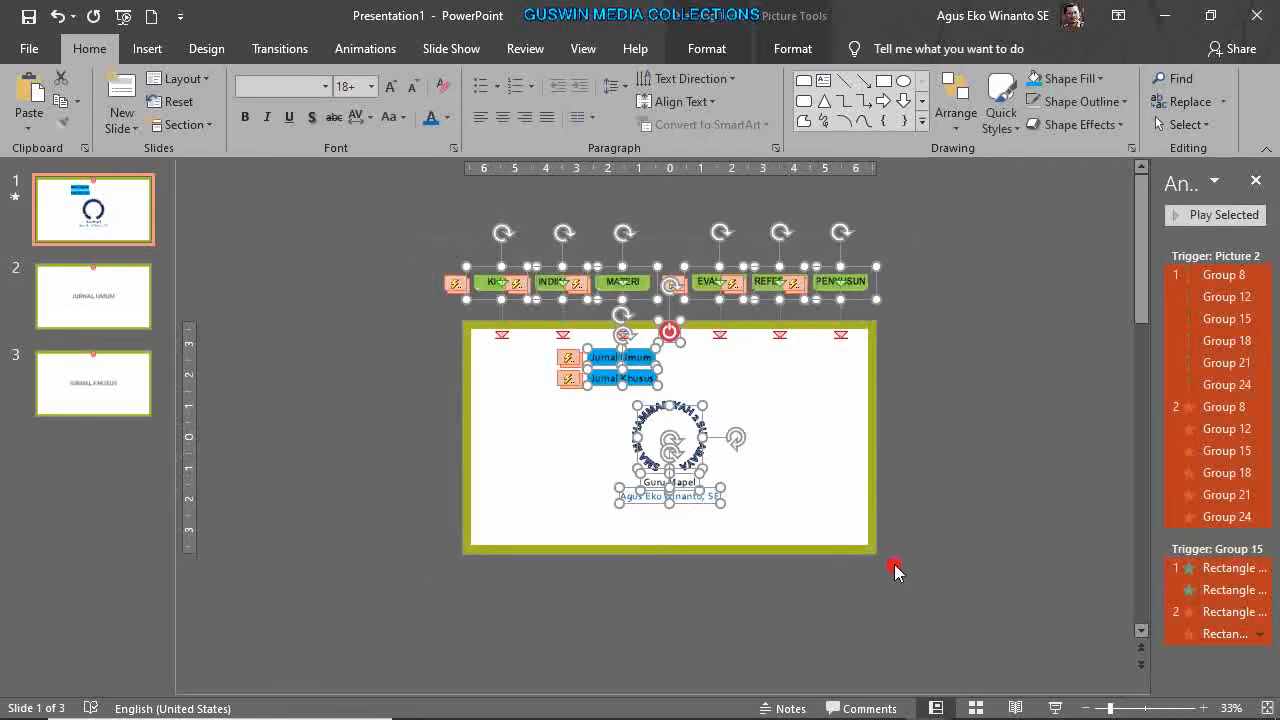
{"action": "key", "text": "Delete"}
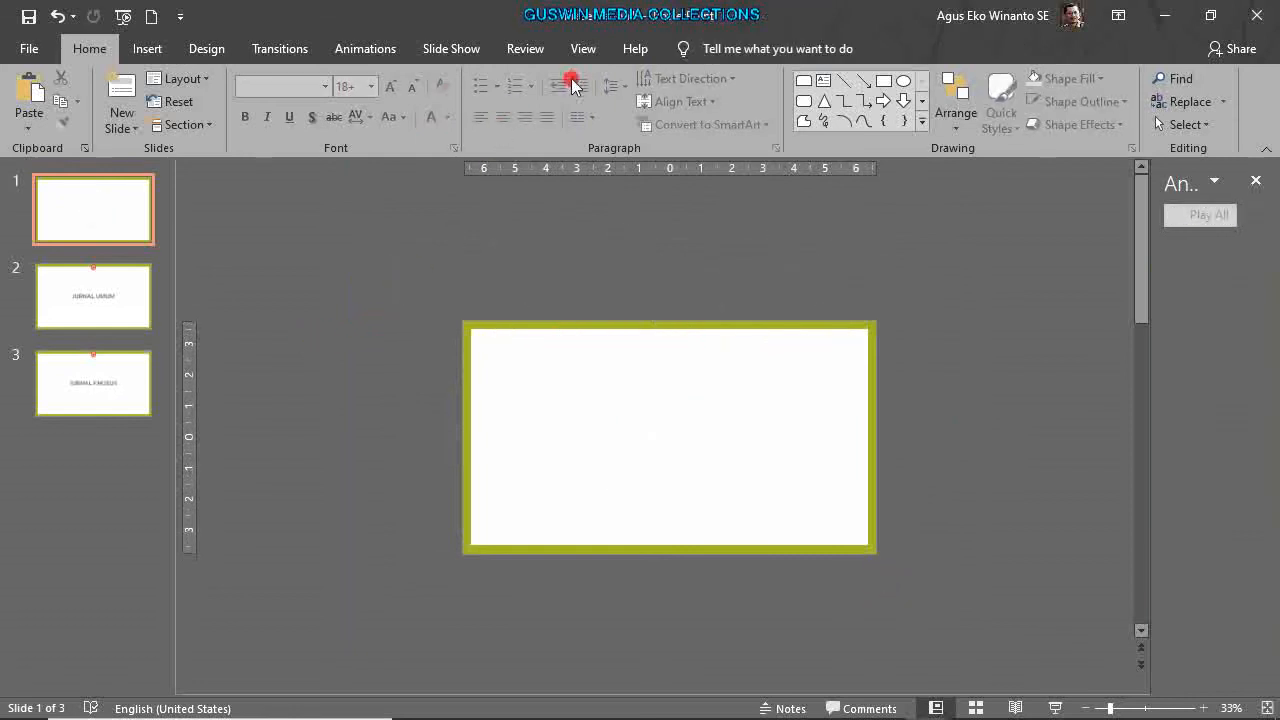
In Slide Master view, duplicate the Blank Layout and turn off its footer placeholders.
{"action": "left_click", "coordinate": [582, 49]}
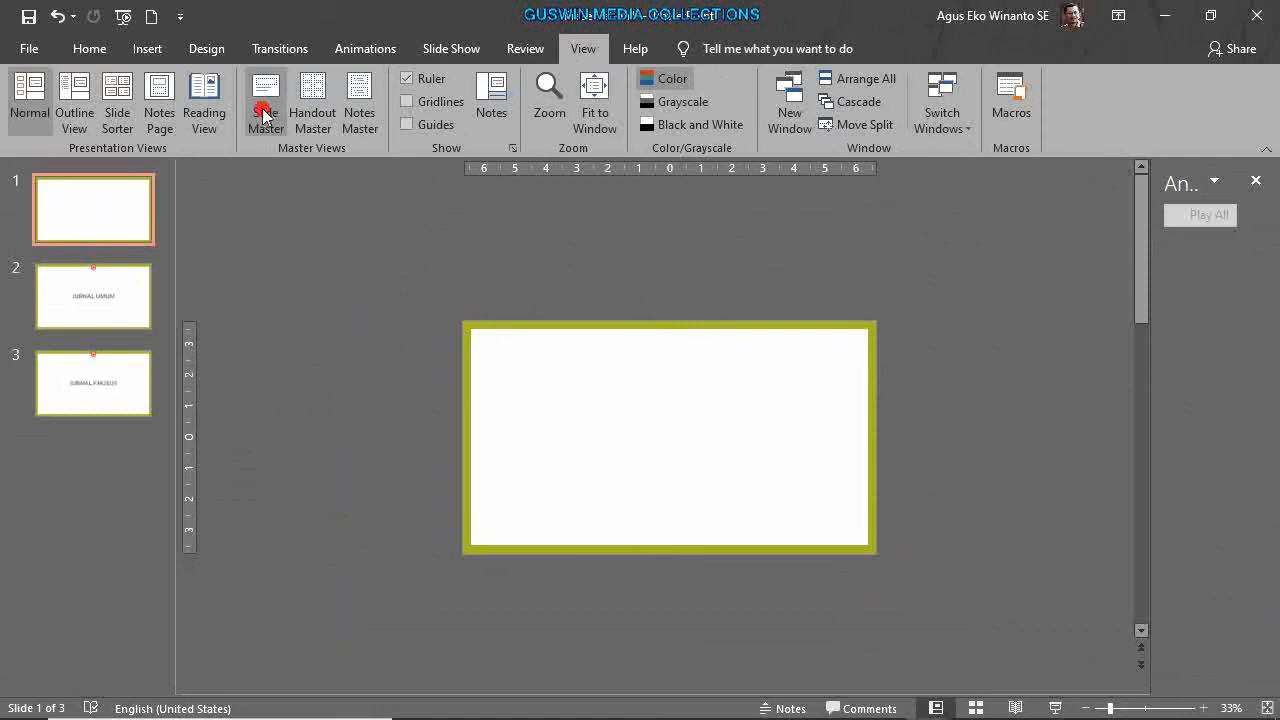
{"action": "left_click", "coordinate": [265, 115]}
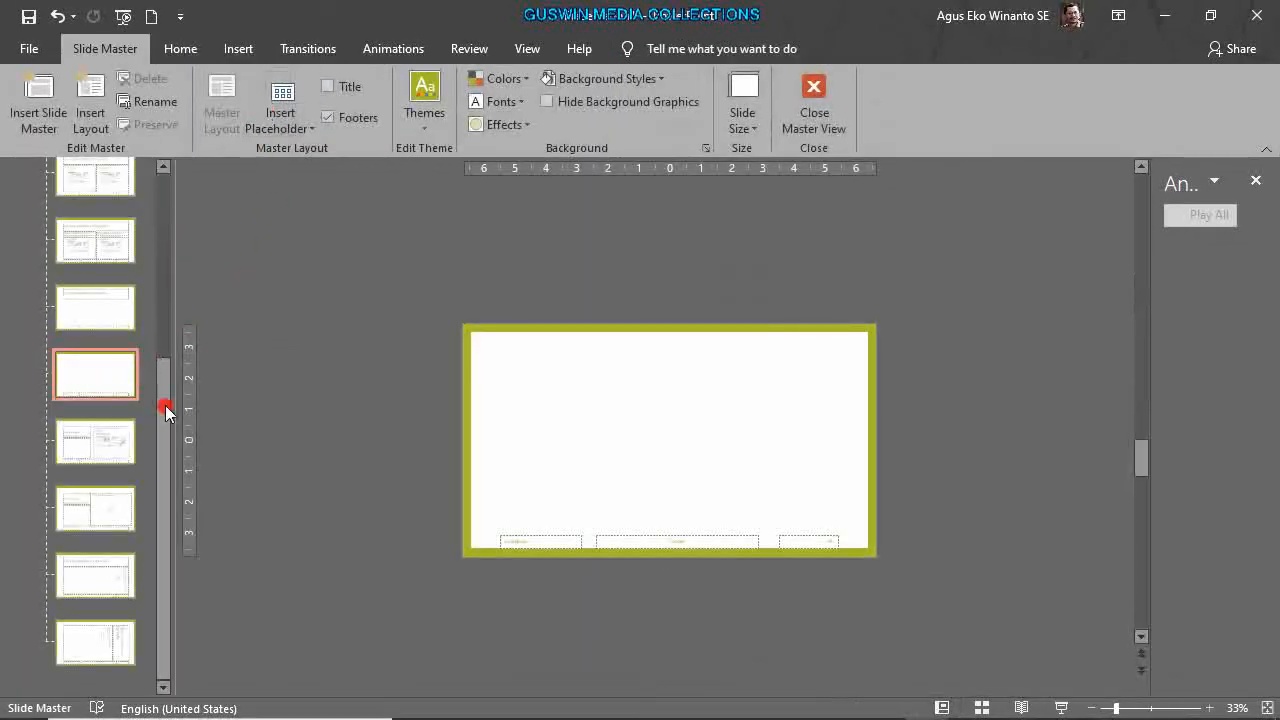
{"action": "left_click", "coordinate": [104, 388]}
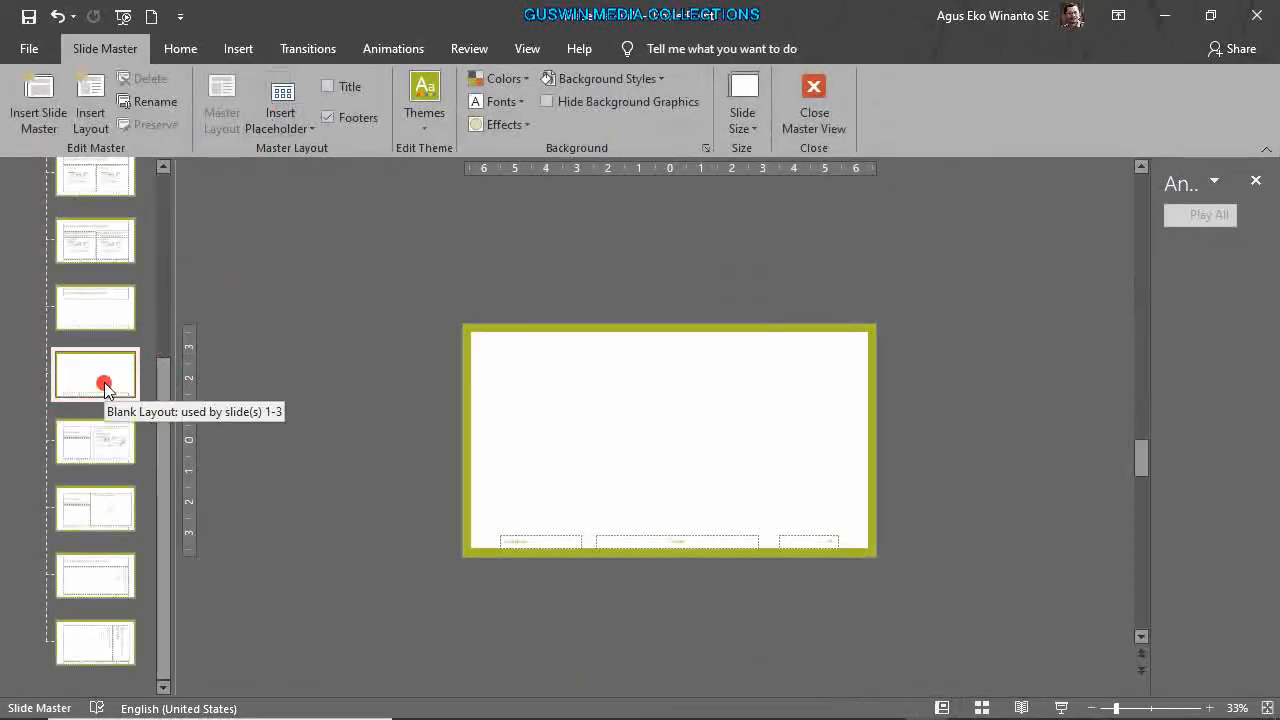
{"action": "right_click", "coordinate": [104, 388]}
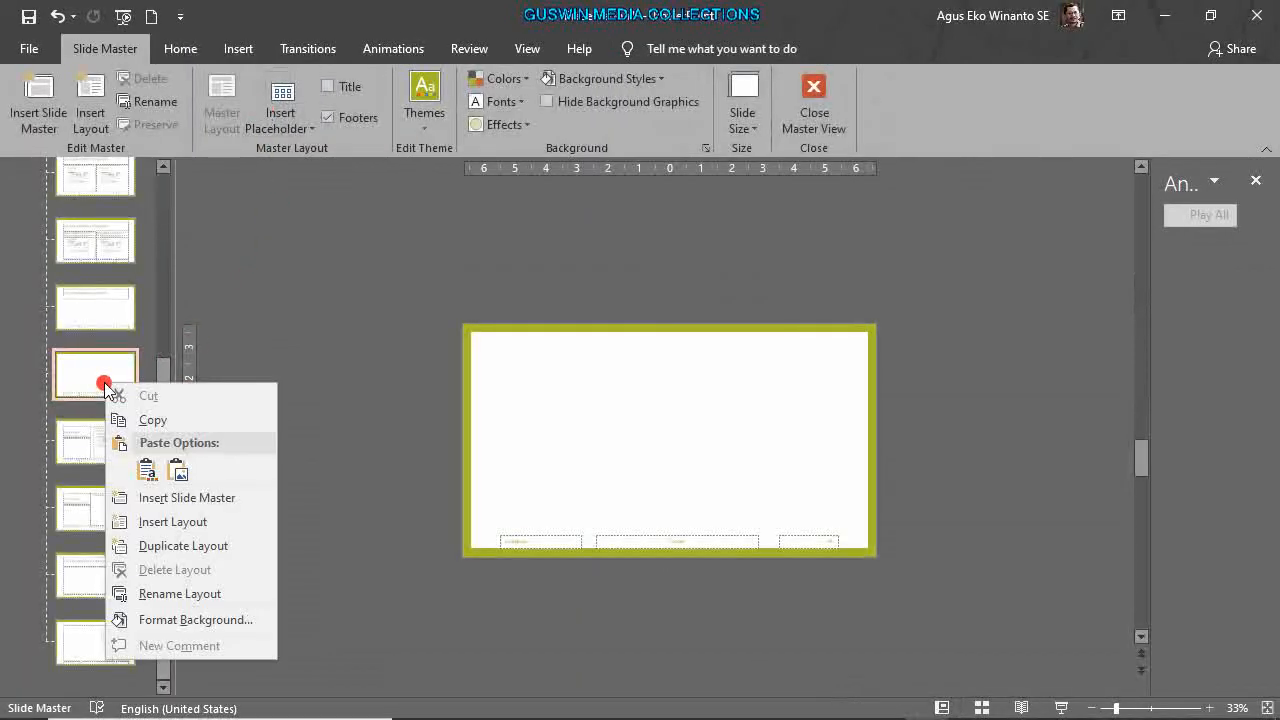
{"action": "left_click", "coordinate": [183, 545]}
{"action": "scroll", "coordinate": [429, 556], "scroll_direction": "up", "scroll_amount": 2}
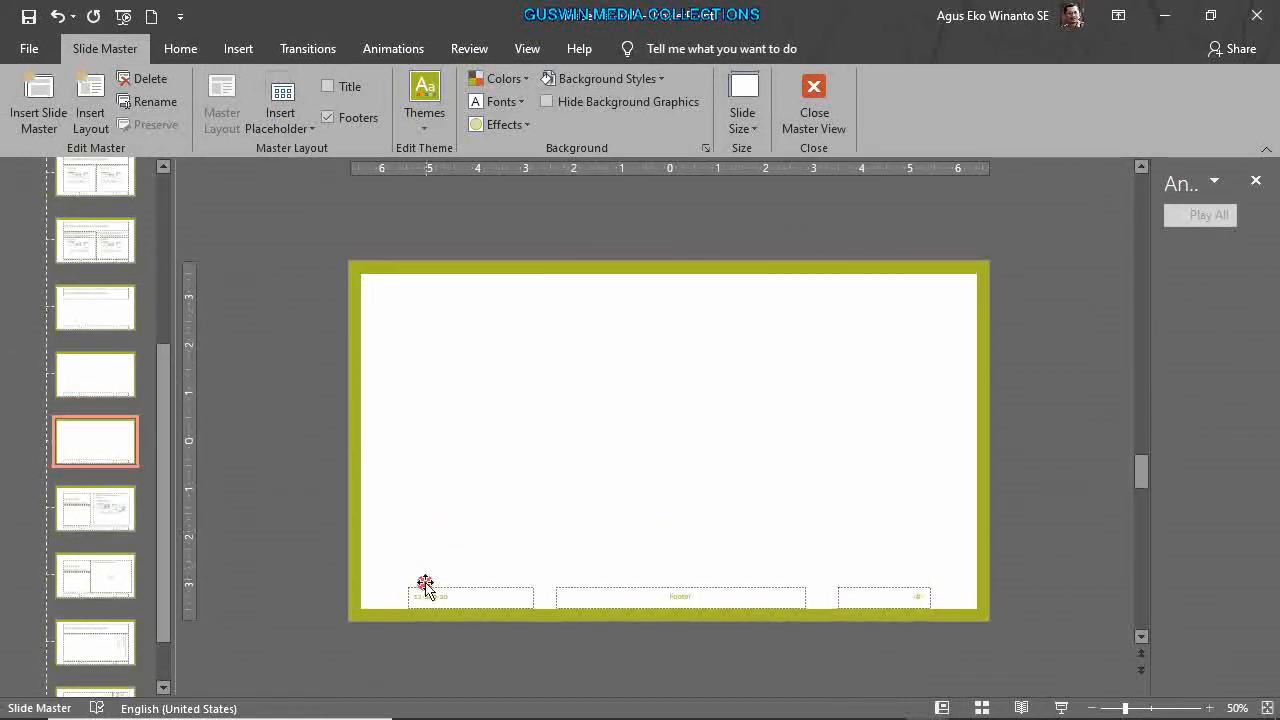
{"action": "left_click", "coordinate": [340, 132]}
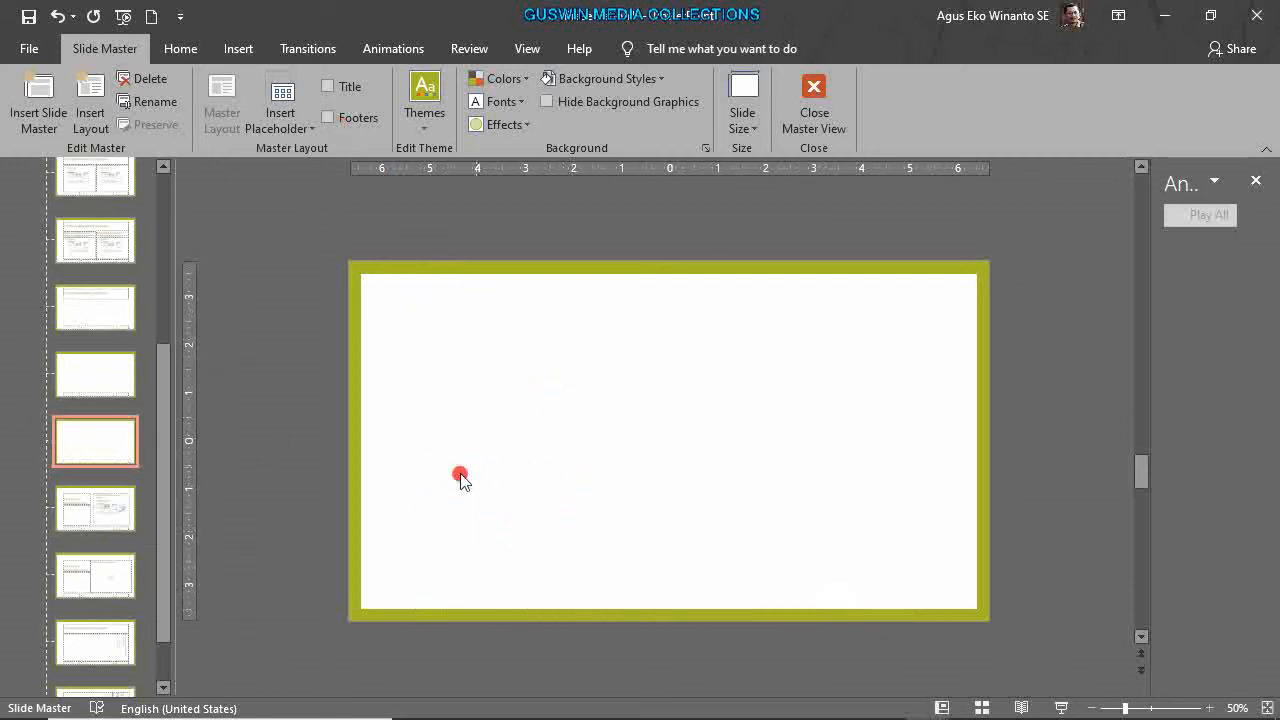
Paste the menu buttons and logo onto the new layout, rename it BERANDA, and close Master View.
{"action": "key", "text": "ctrl+v"}
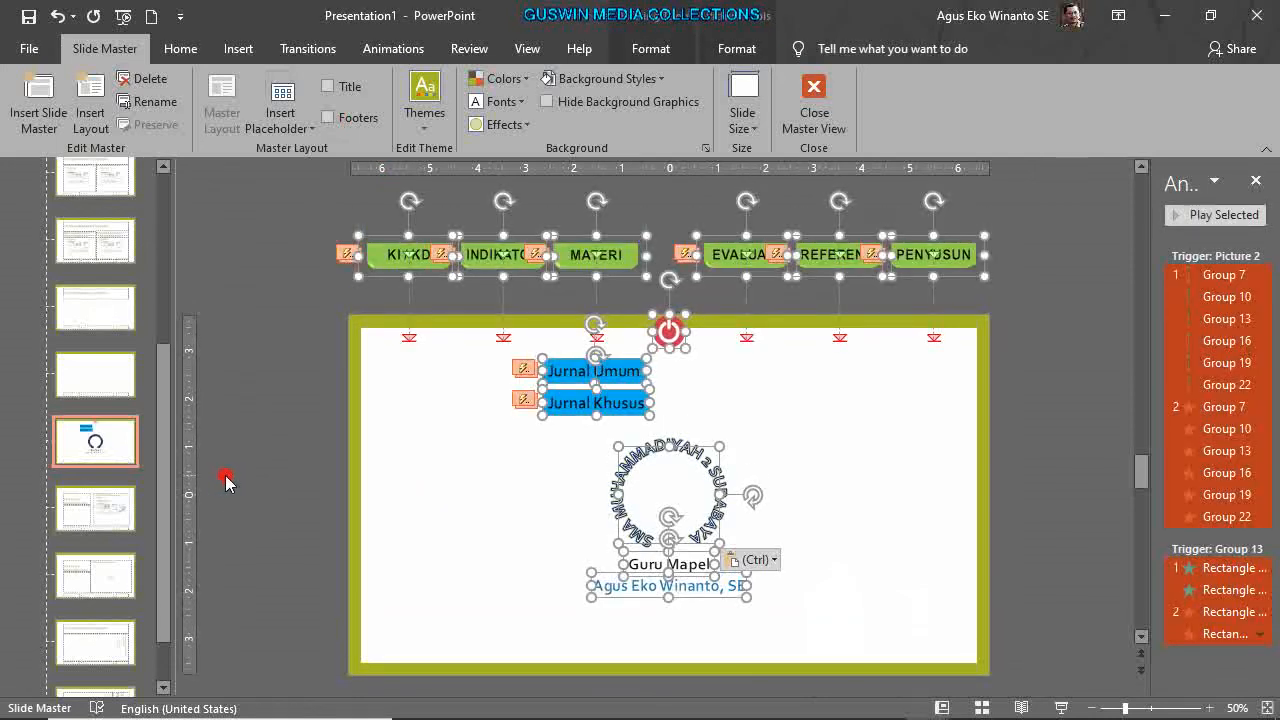
{"action": "left_click", "coordinate": [95, 438]}
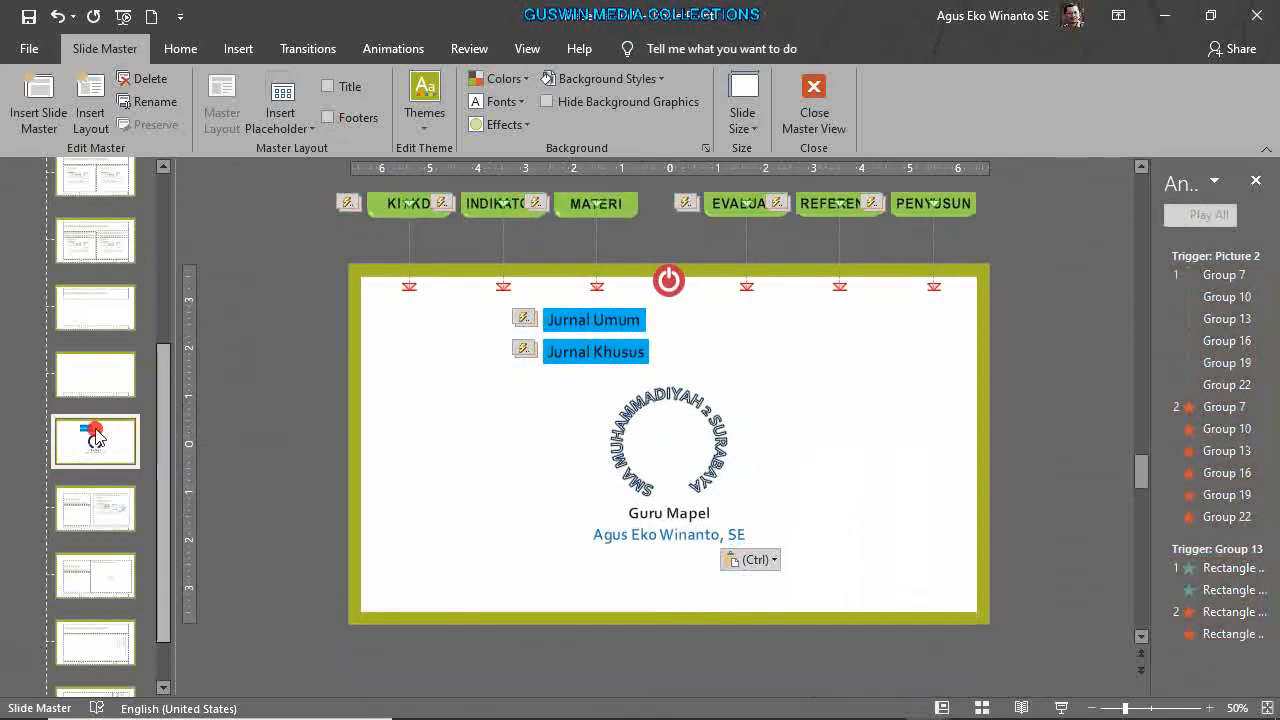
{"action": "right_click", "coordinate": [96, 430]}
{"action": "left_click", "coordinate": [190, 640]}
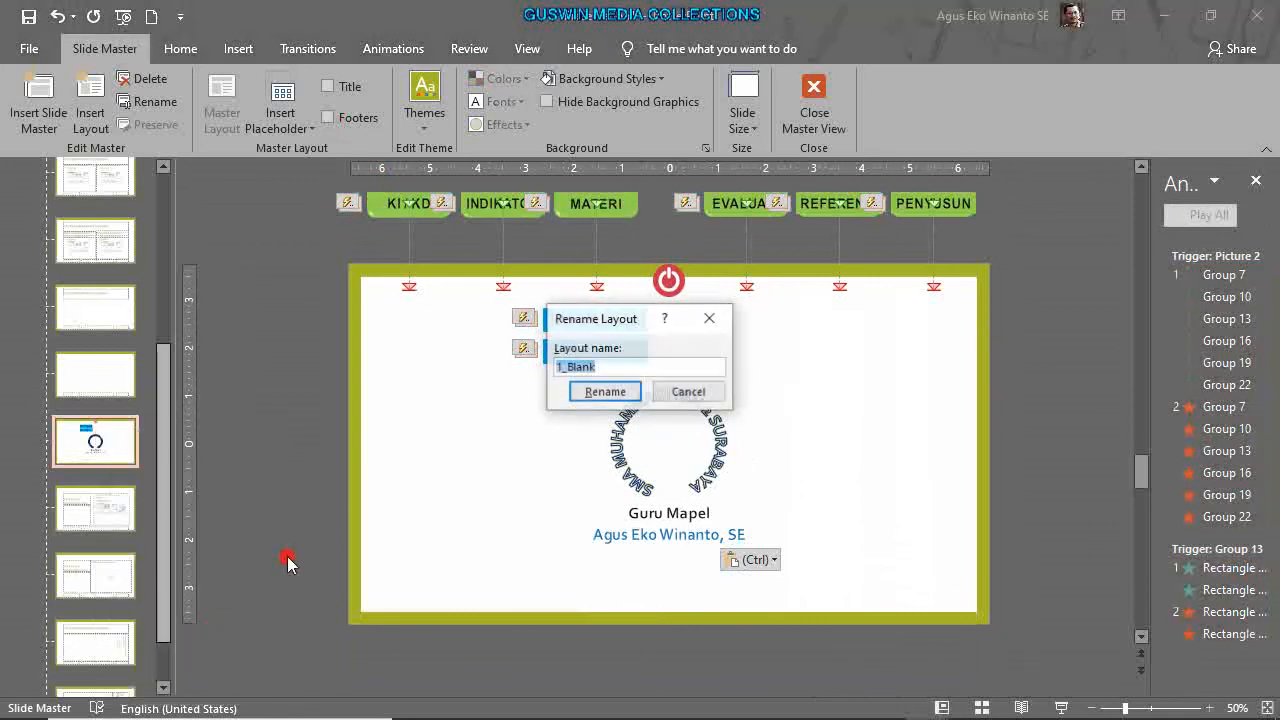
{"action": "type", "text": "BERANDA"}
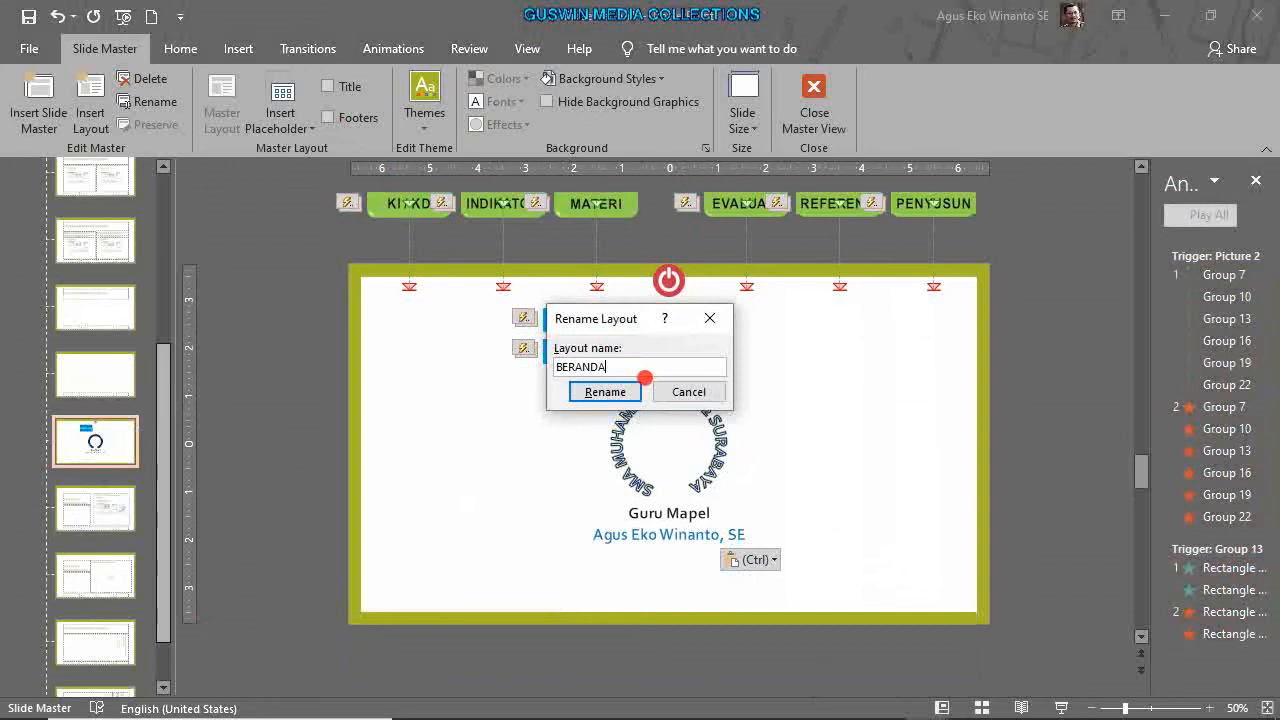
{"action": "left_click", "coordinate": [604, 390]}
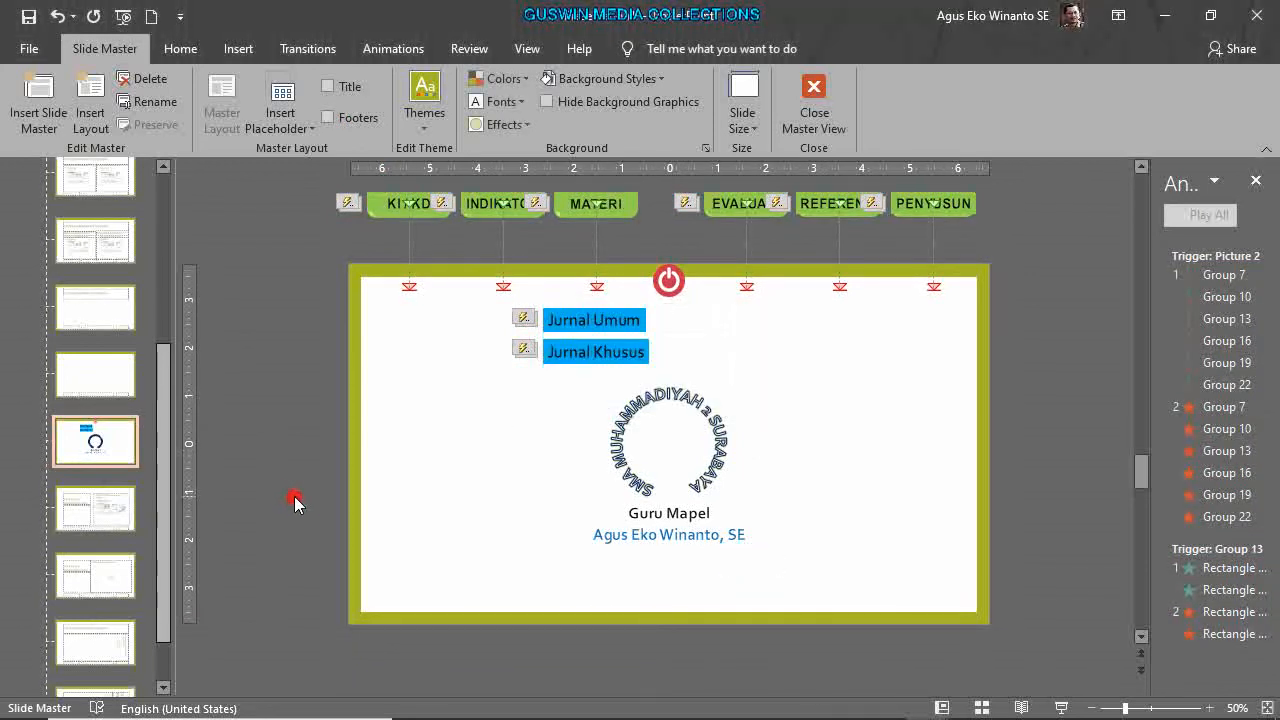
{"action": "left_click", "coordinate": [810, 90]}
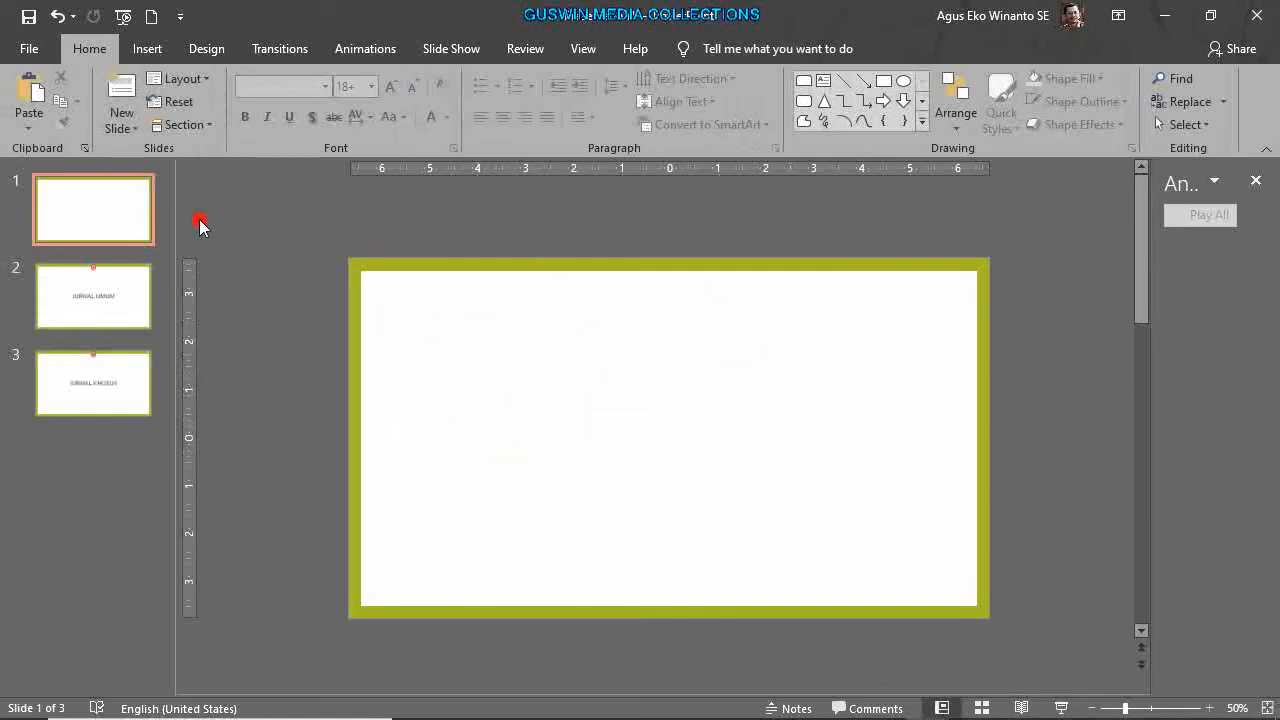
Apply the BERANDA layout to slide 1, zoom back in, and start the slide show.
{"action": "left_click", "coordinate": [190, 79]}
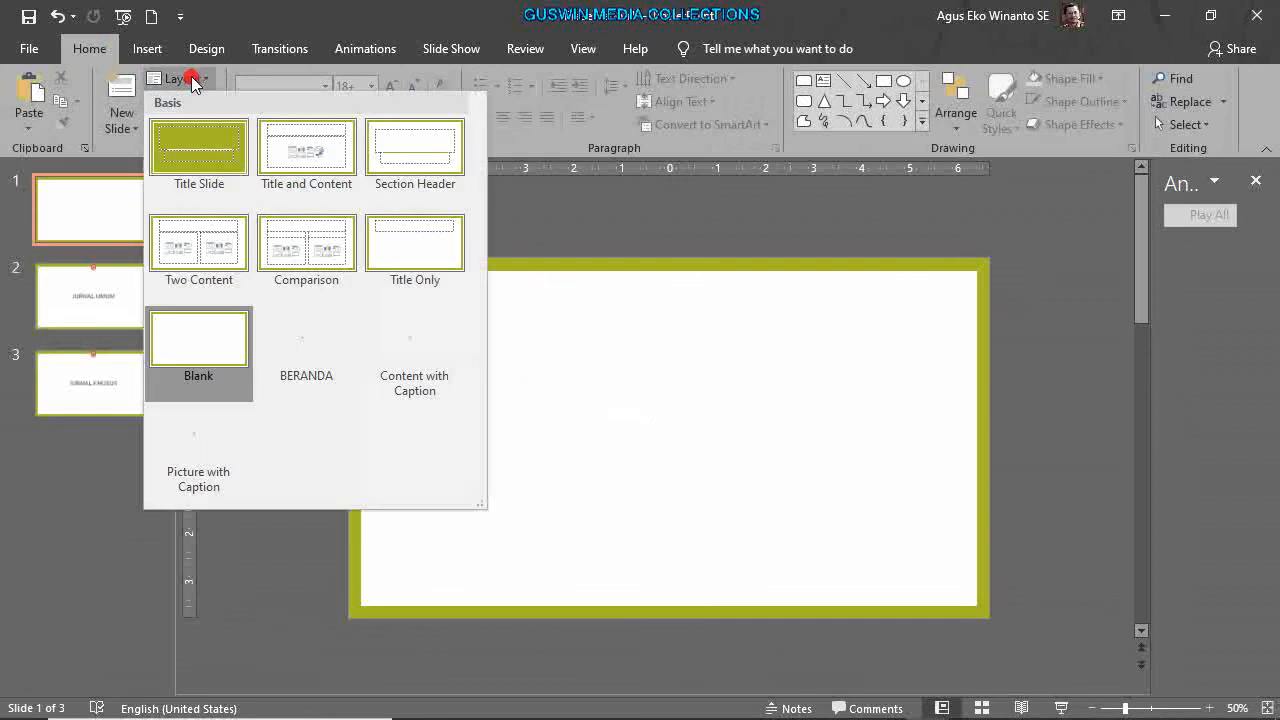
{"action": "left_click", "coordinate": [320, 342]}
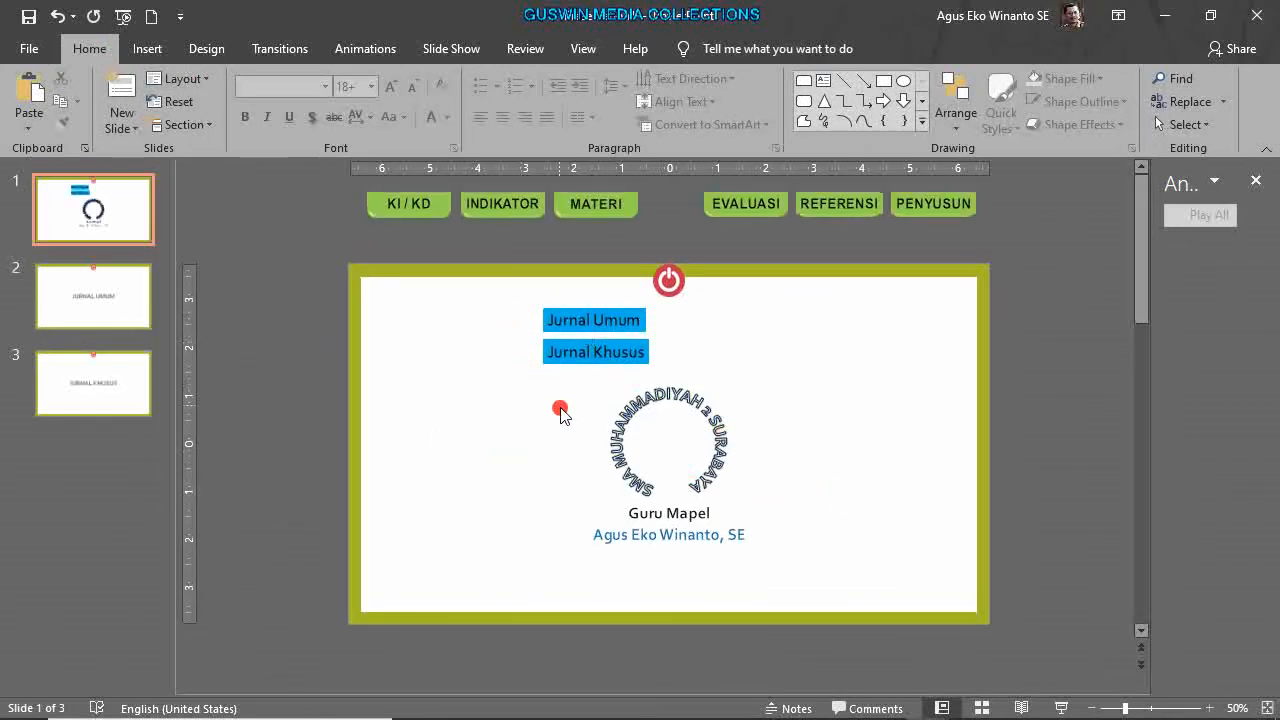
{"action": "scroll", "coordinate": [560, 410], "scroll_direction": "up", "scroll_amount": 2}
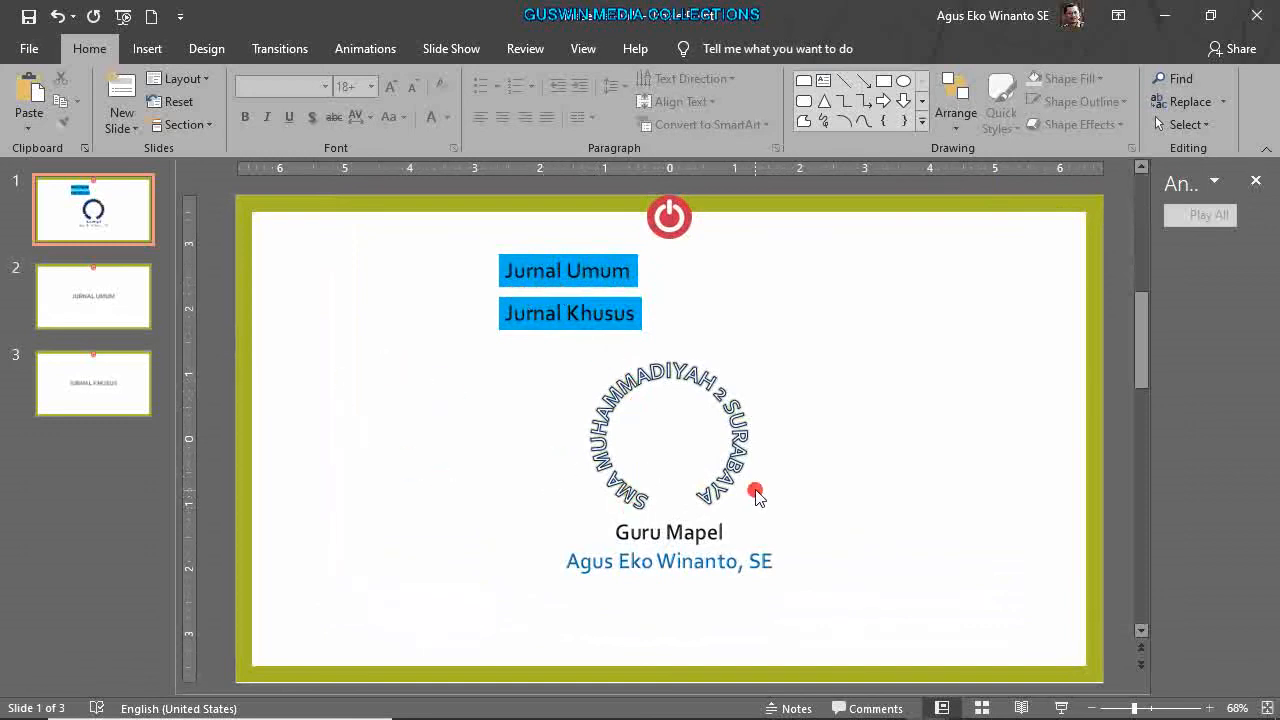
{"action": "scroll", "coordinate": [810, 480], "scroll_direction": "up", "scroll_amount": 1}
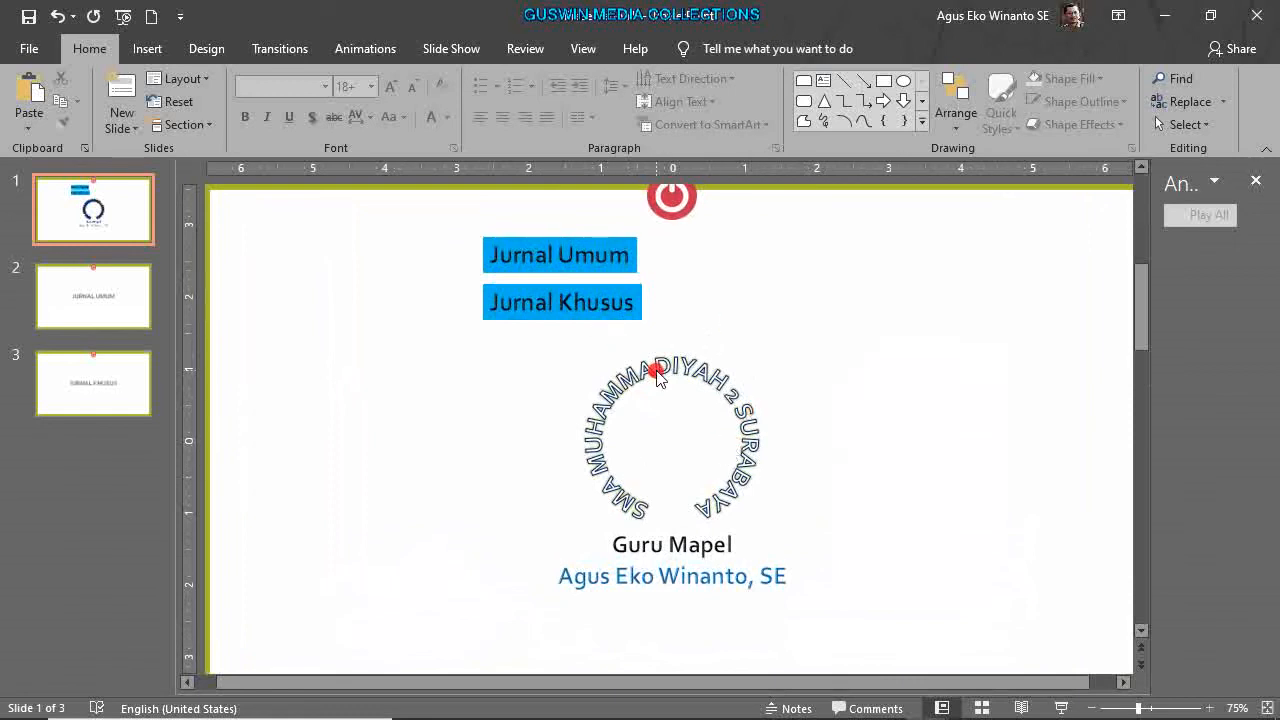
{"action": "left_click", "coordinate": [1058, 709]}
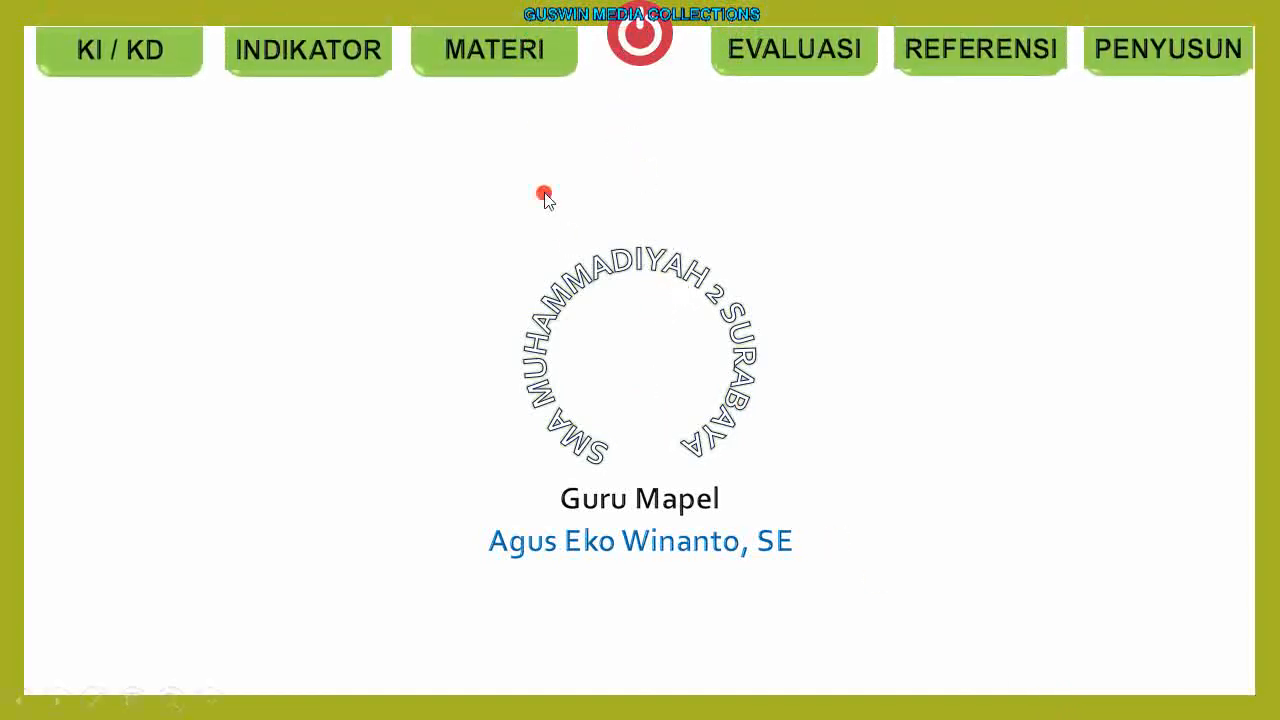
In the slide show, reveal the menu, open Jurnal Umum, return via the home button, and exit.
{"action": "left_click", "coordinate": [498, 66]}
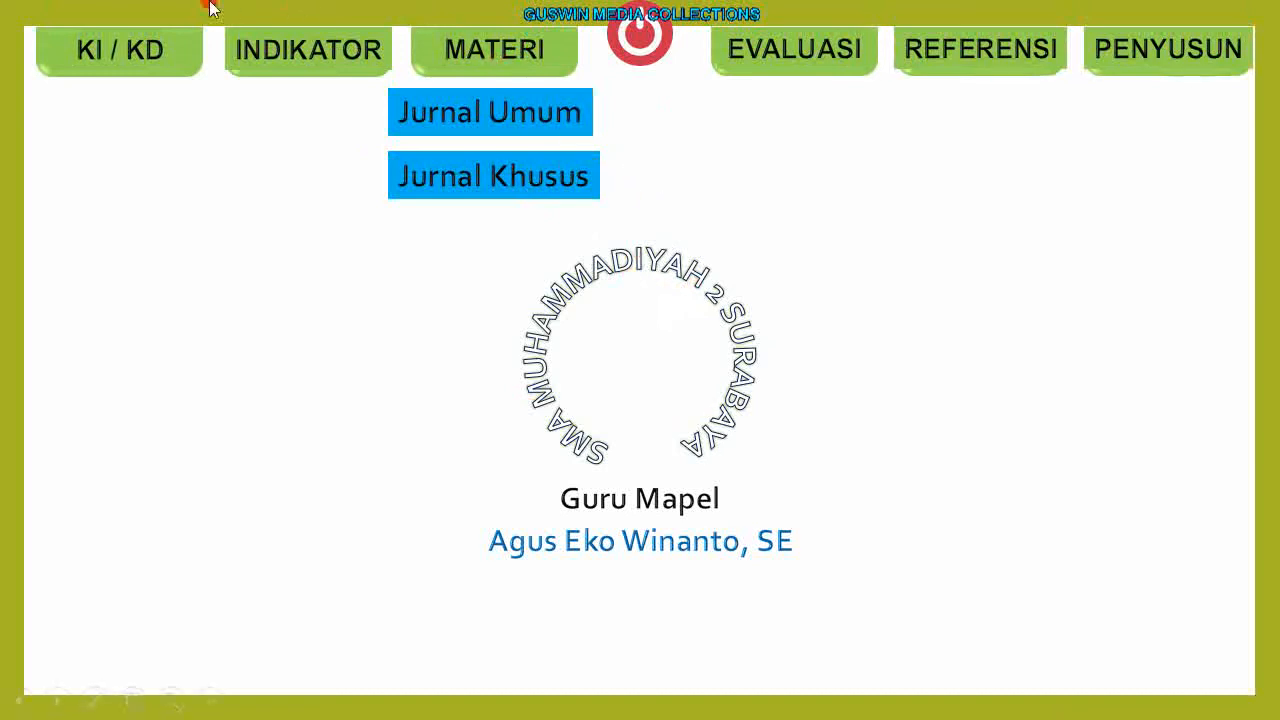
{"action": "left_click", "coordinate": [534, 118]}
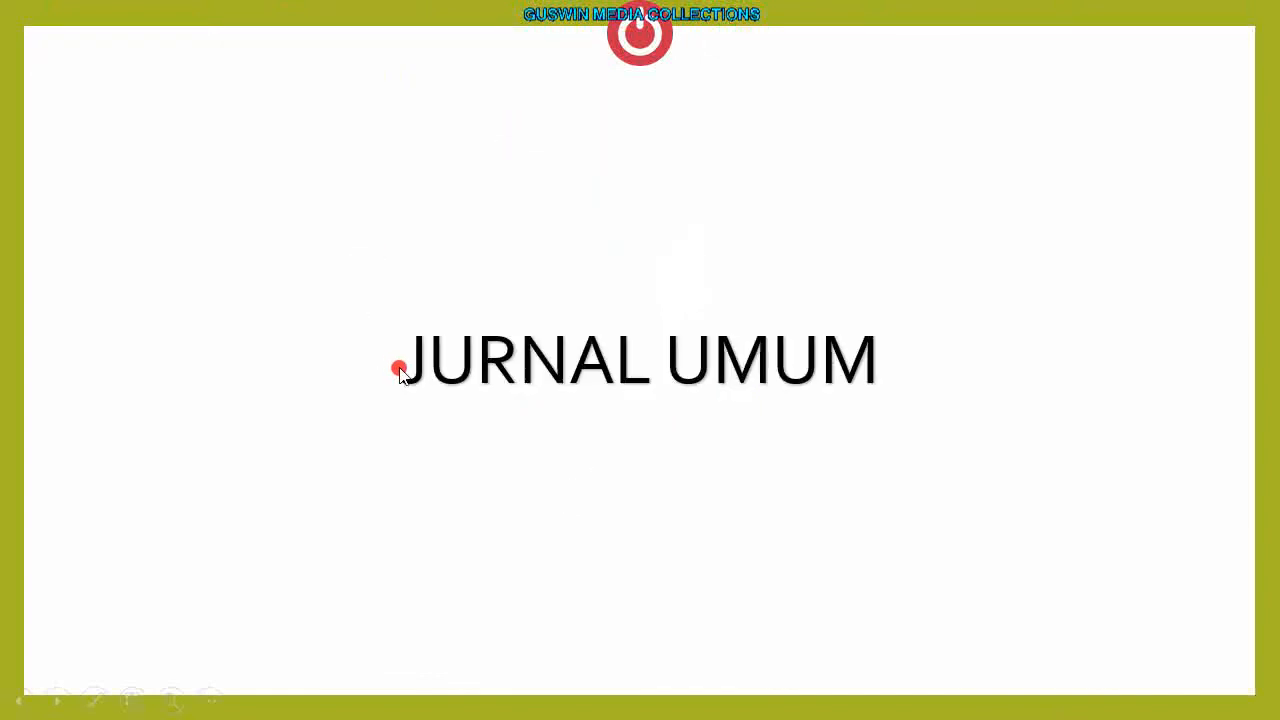
{"action": "left_click", "coordinate": [624, 46]}
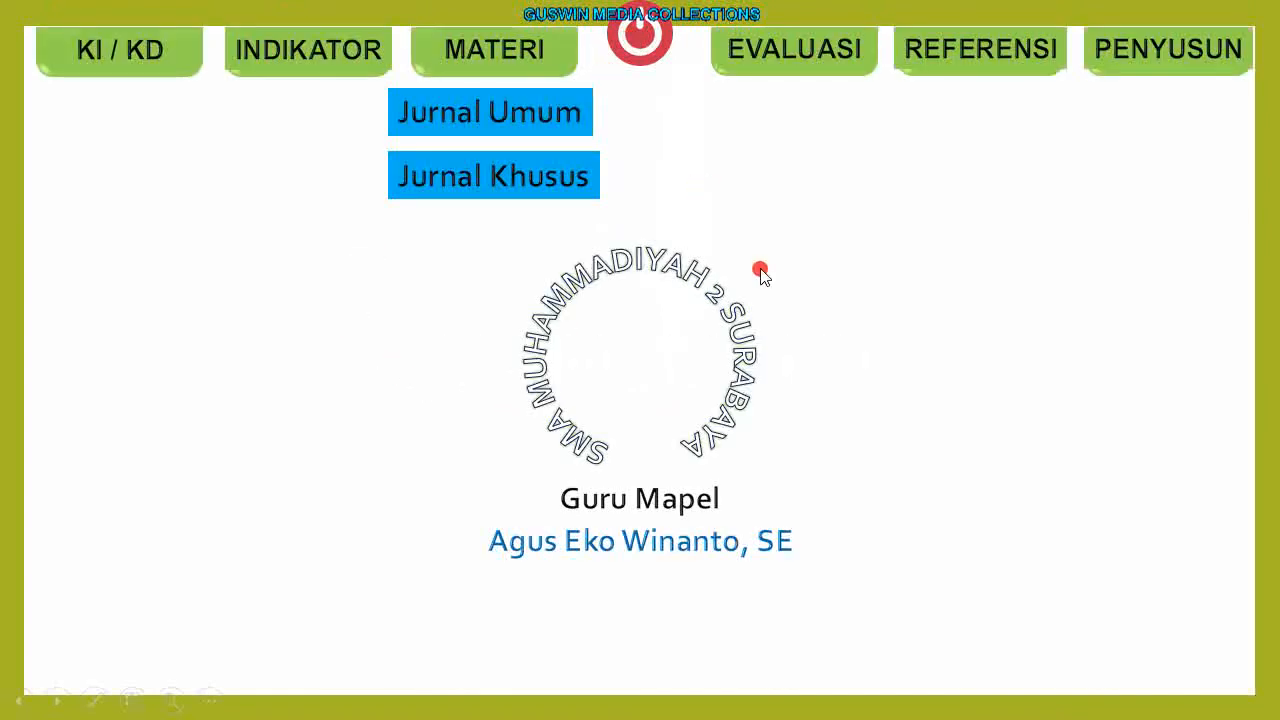
{"action": "key", "text": "Escape"}
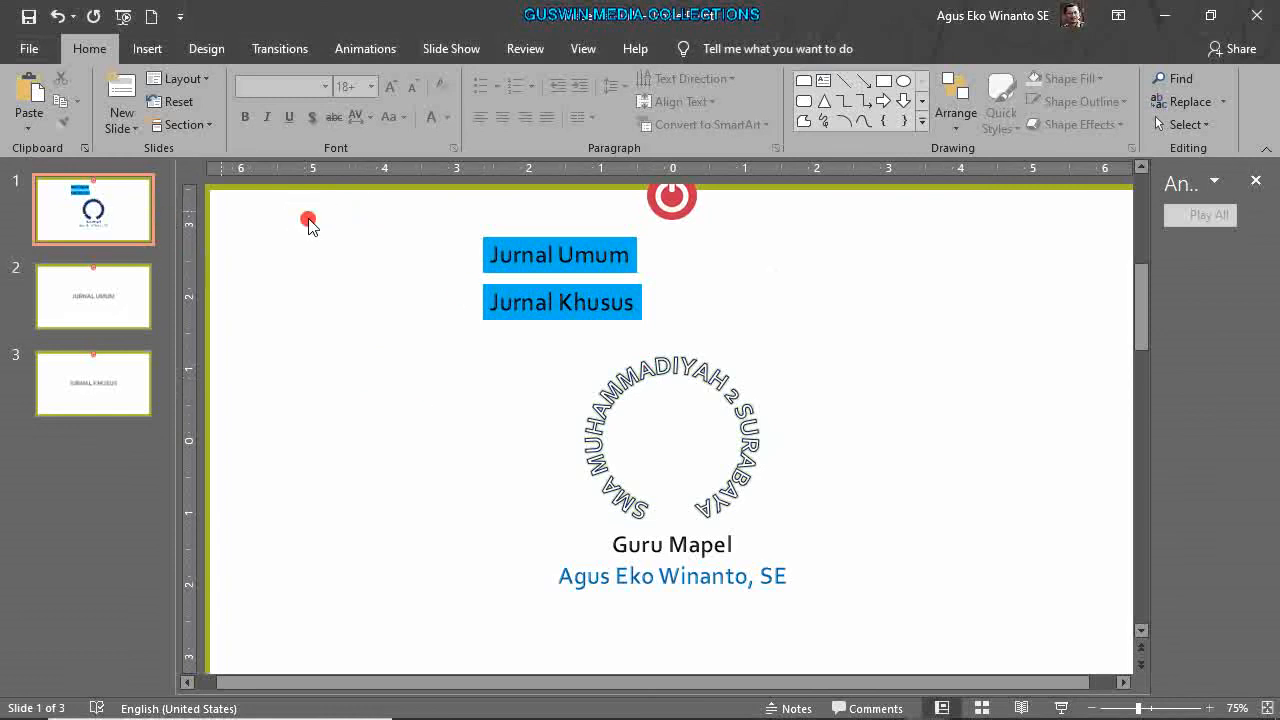
Give slide 1 the Ripple transition and the JURNAL UMUM slide the Origami transition.
{"action": "left_click", "coordinate": [283, 48]}
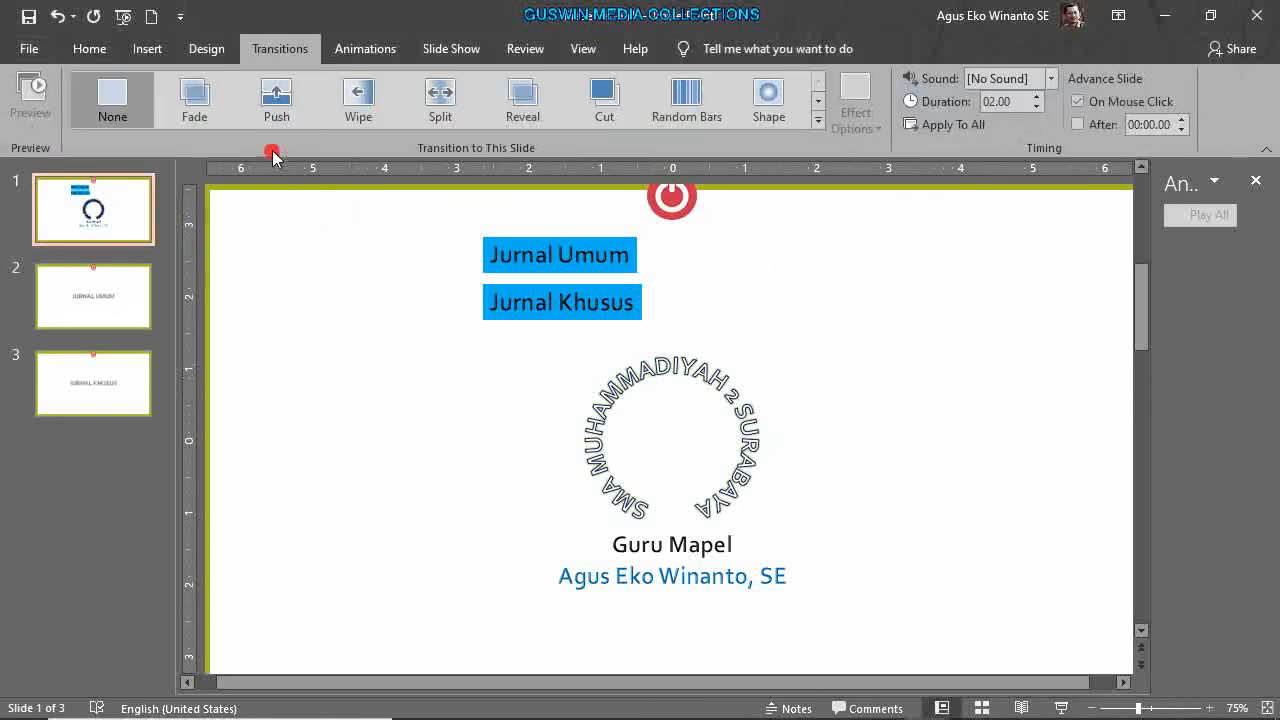
{"action": "left_click", "coordinate": [816, 118]}
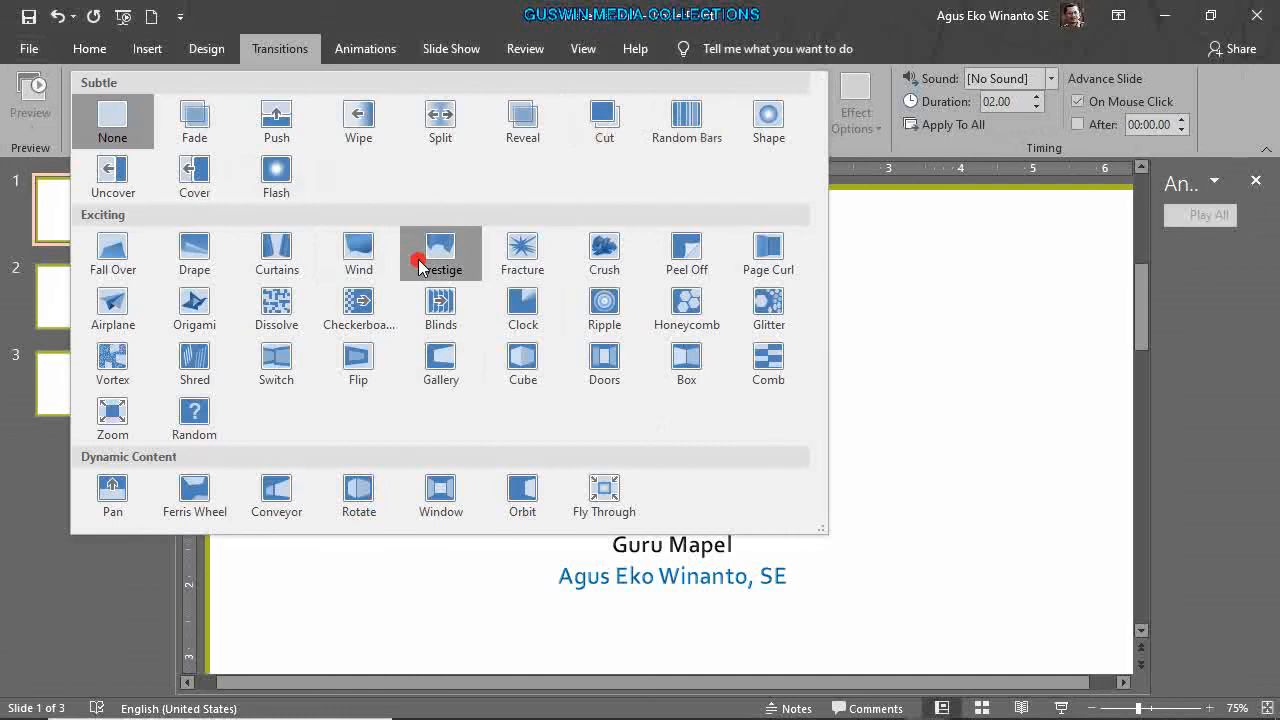
{"action": "left_click", "coordinate": [590, 312]}
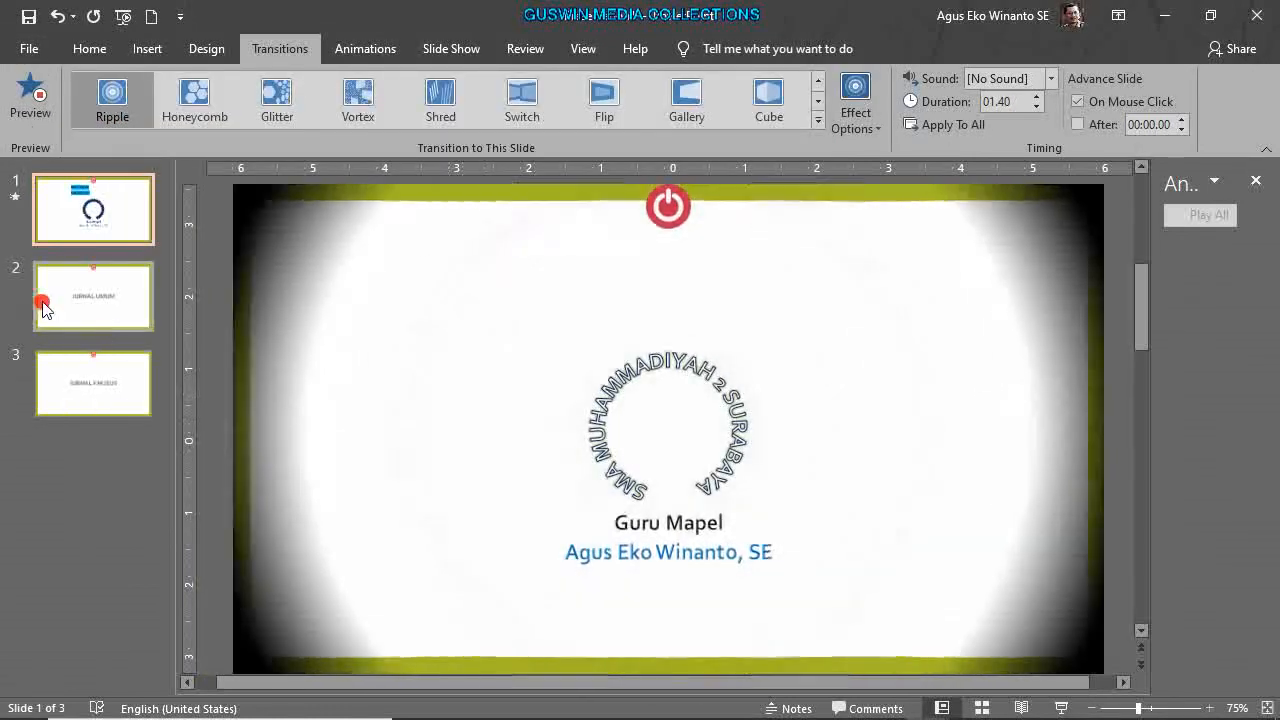
{"action": "left_click", "coordinate": [40, 288]}
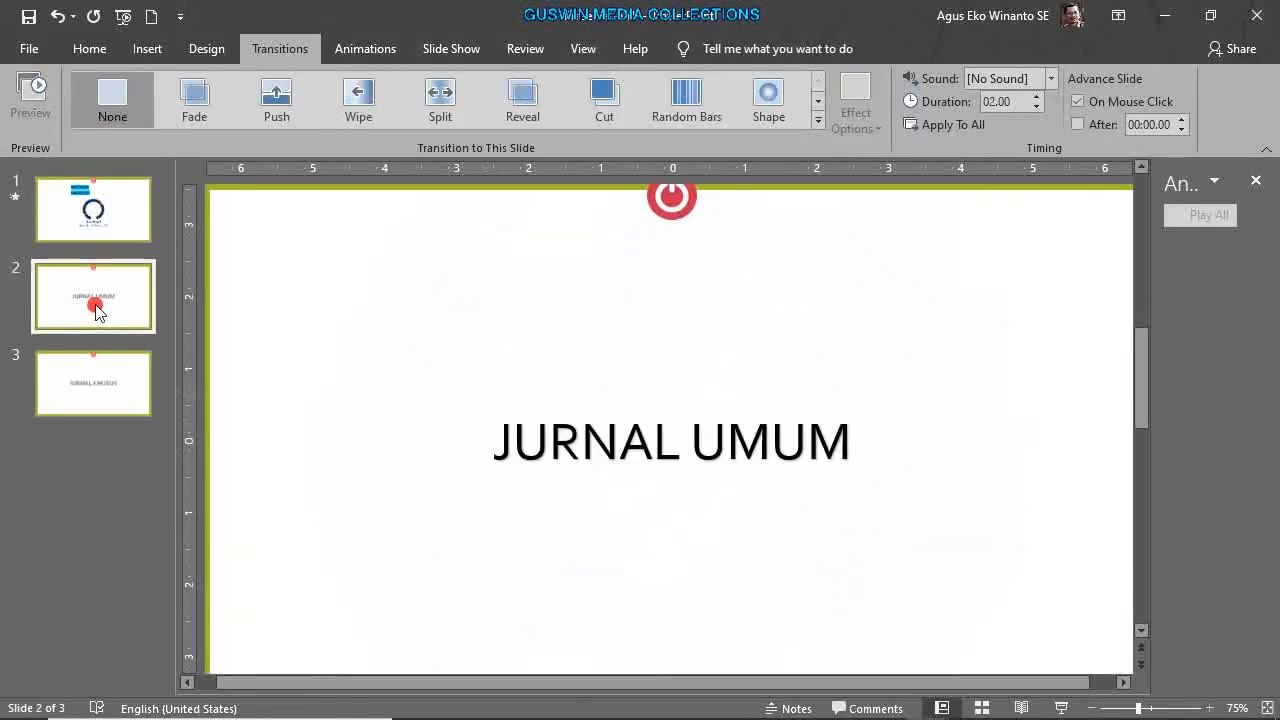
{"action": "left_click", "coordinate": [817, 119]}
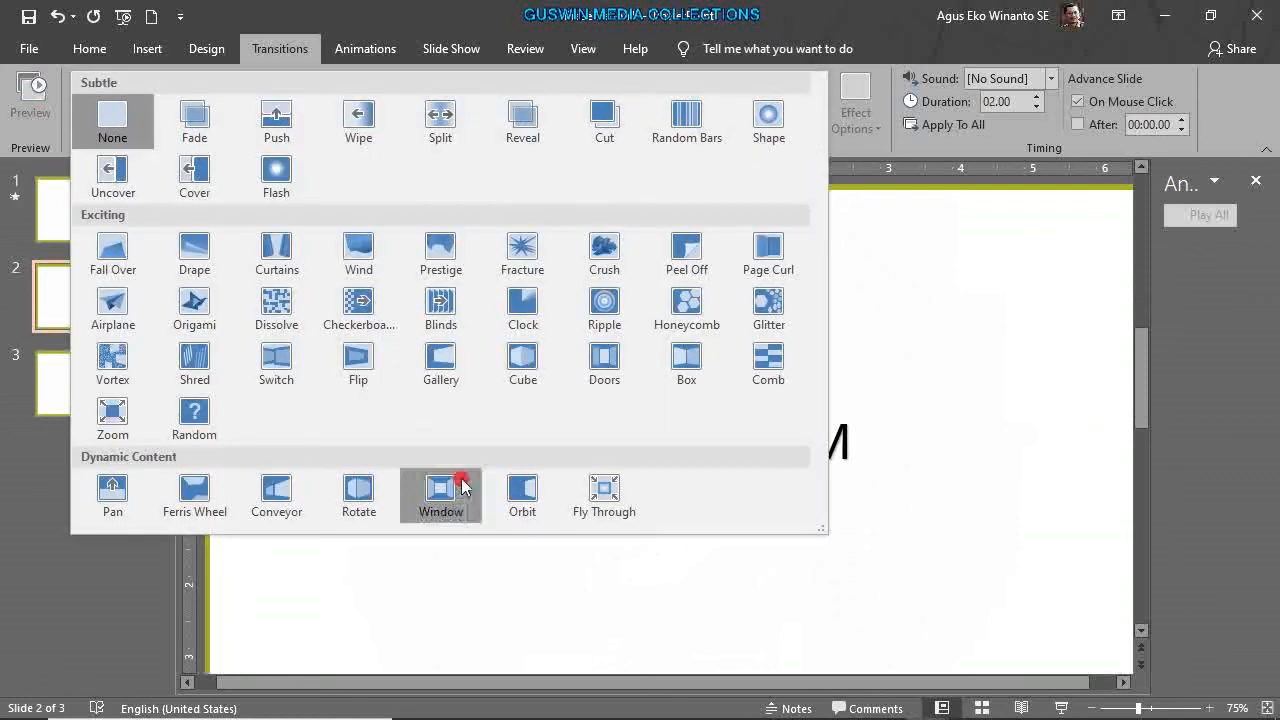
{"action": "left_click", "coordinate": [192, 300]}
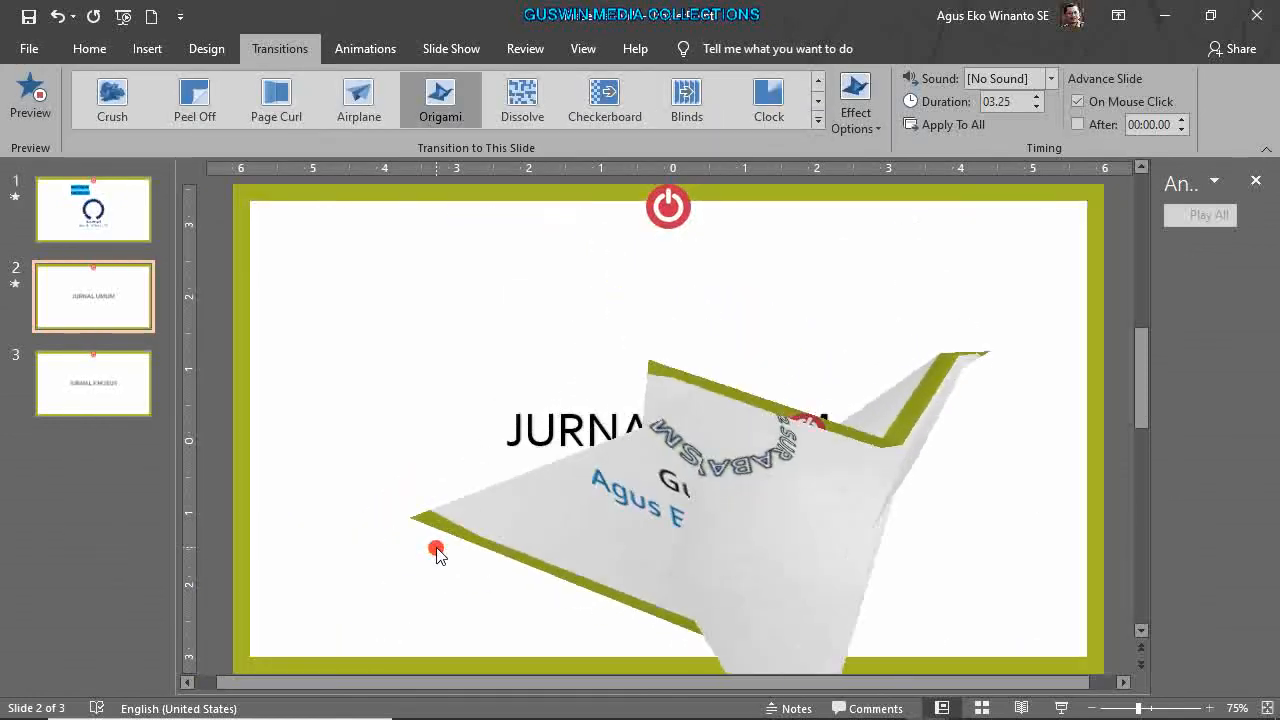
{"action": "left_click", "coordinate": [112, 388]}
{"action": "left_click", "coordinate": [88, 280]}
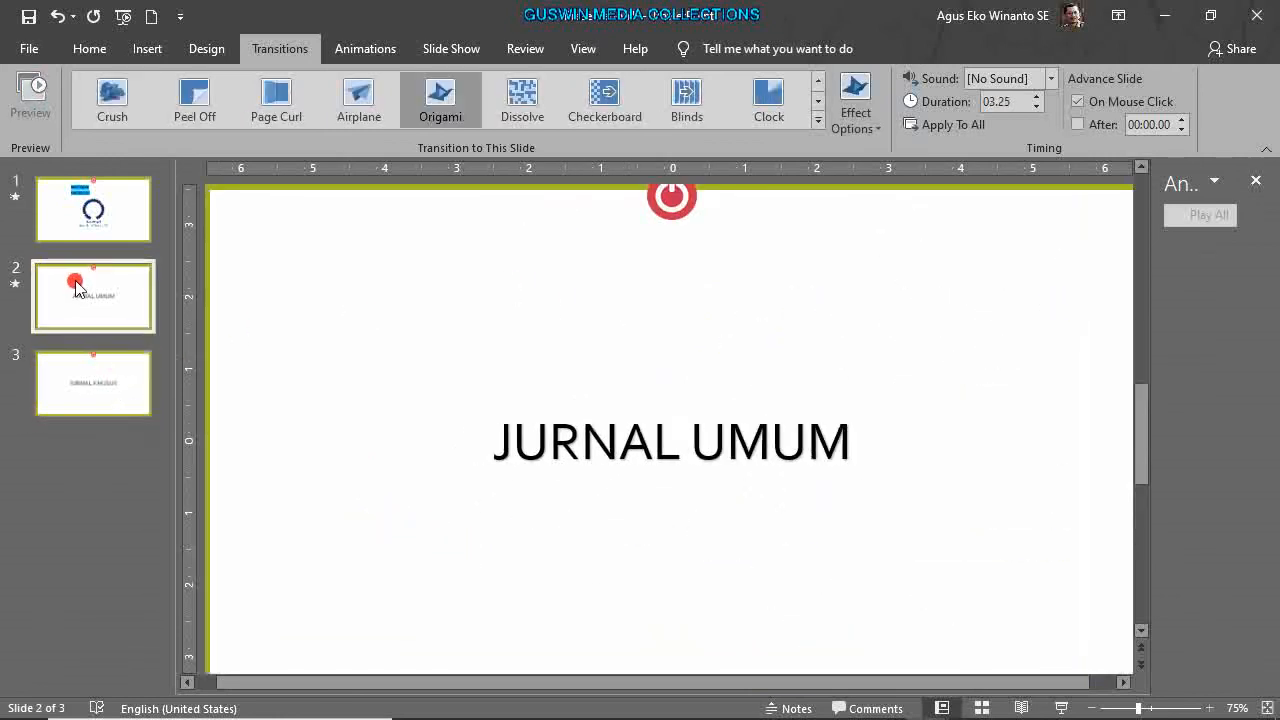
{"action": "left_click", "coordinate": [868, 135]}
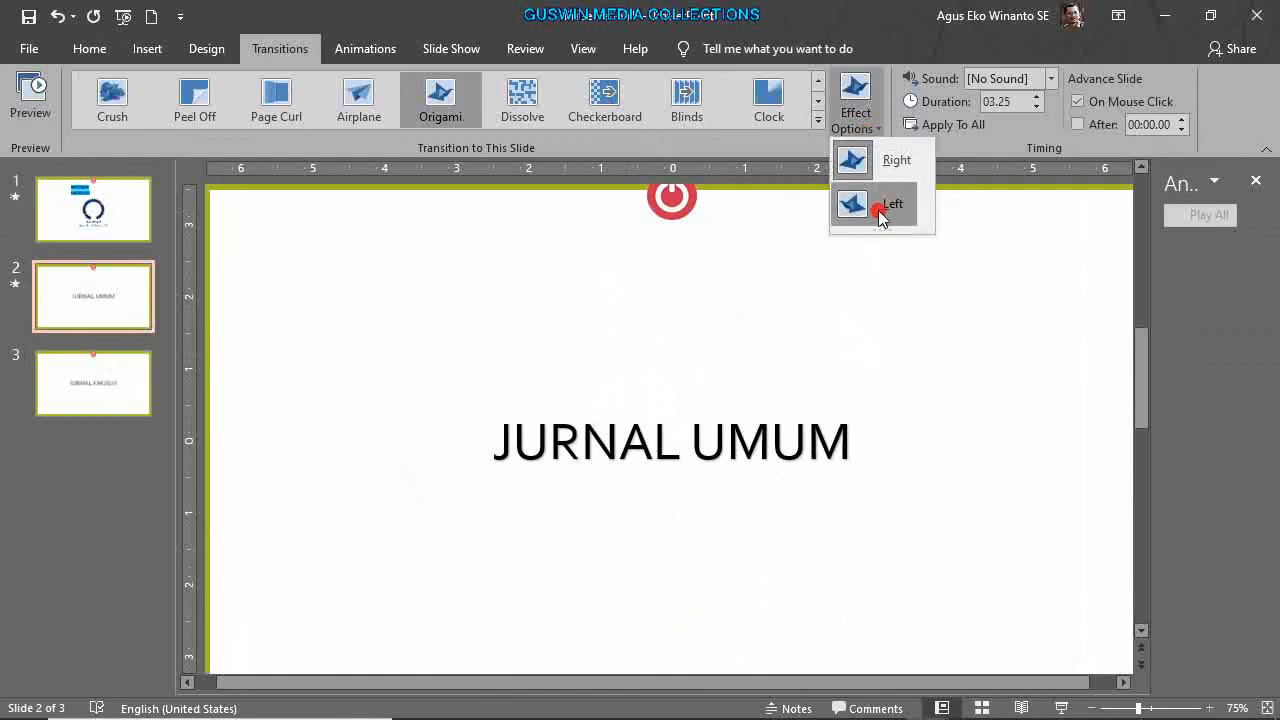
{"action": "left_click", "coordinate": [662, 278]}
Give slide 3 a leftward Airplane transition lasting 03.50 seconds, then start the show from slide 1.
{"action": "left_click", "coordinate": [103, 370]}
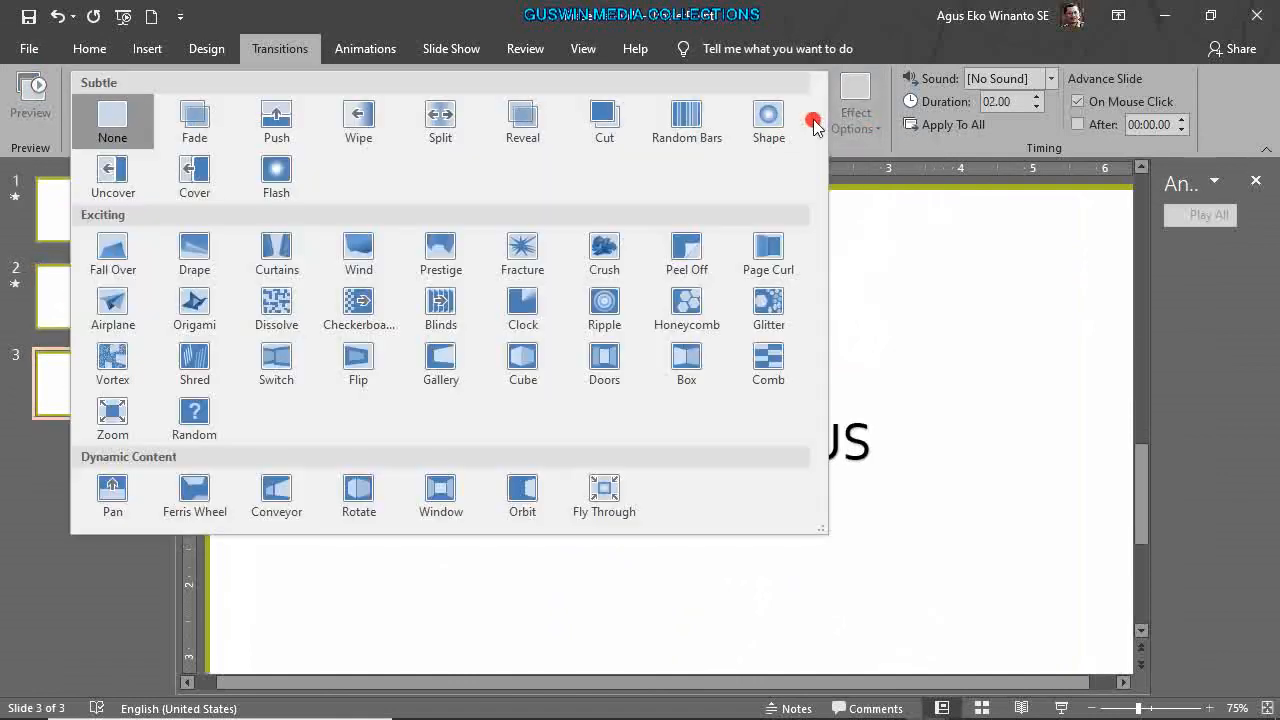
{"action": "left_click", "coordinate": [815, 121]}
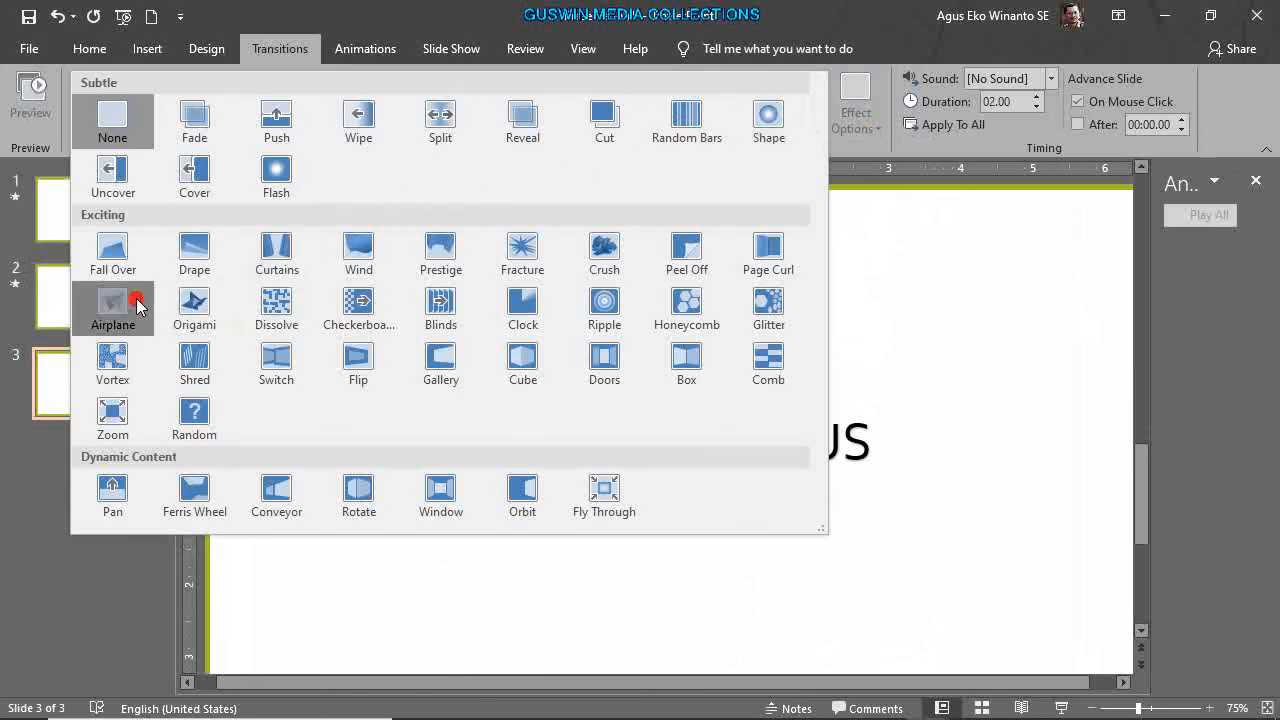
{"action": "left_click", "coordinate": [122, 300]}
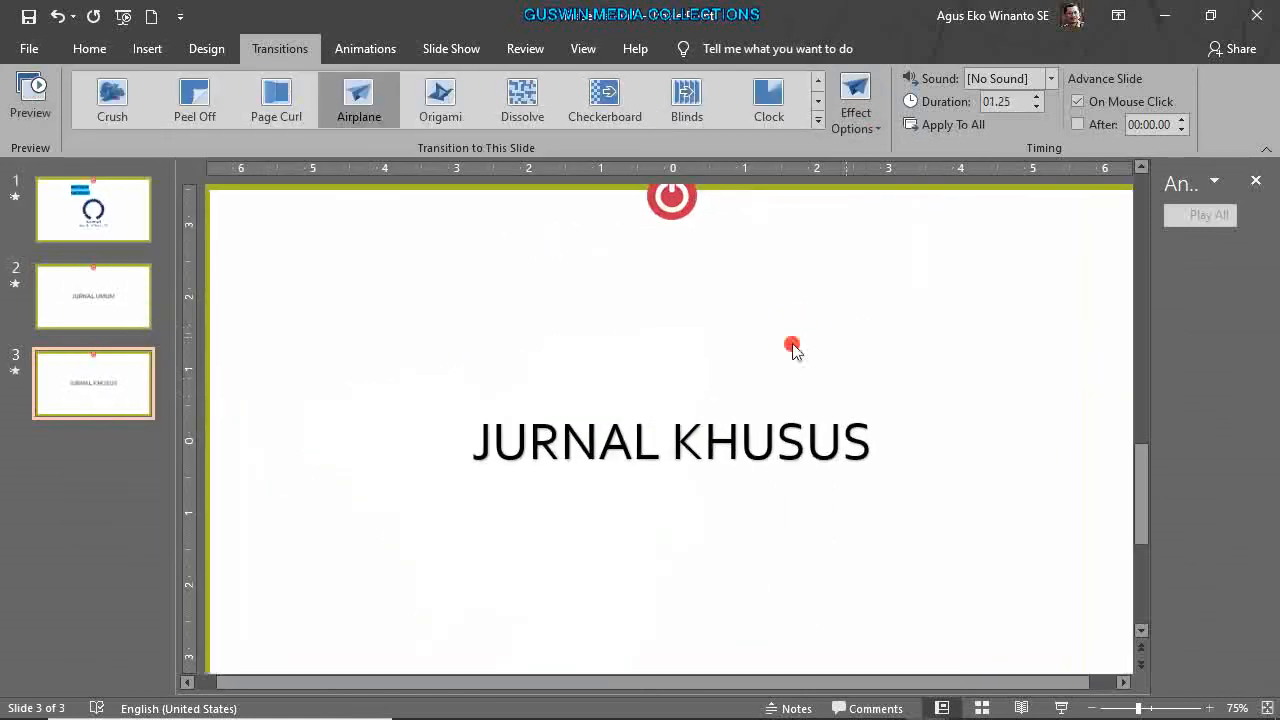
{"action": "double_click", "coordinate": [1035, 98]}
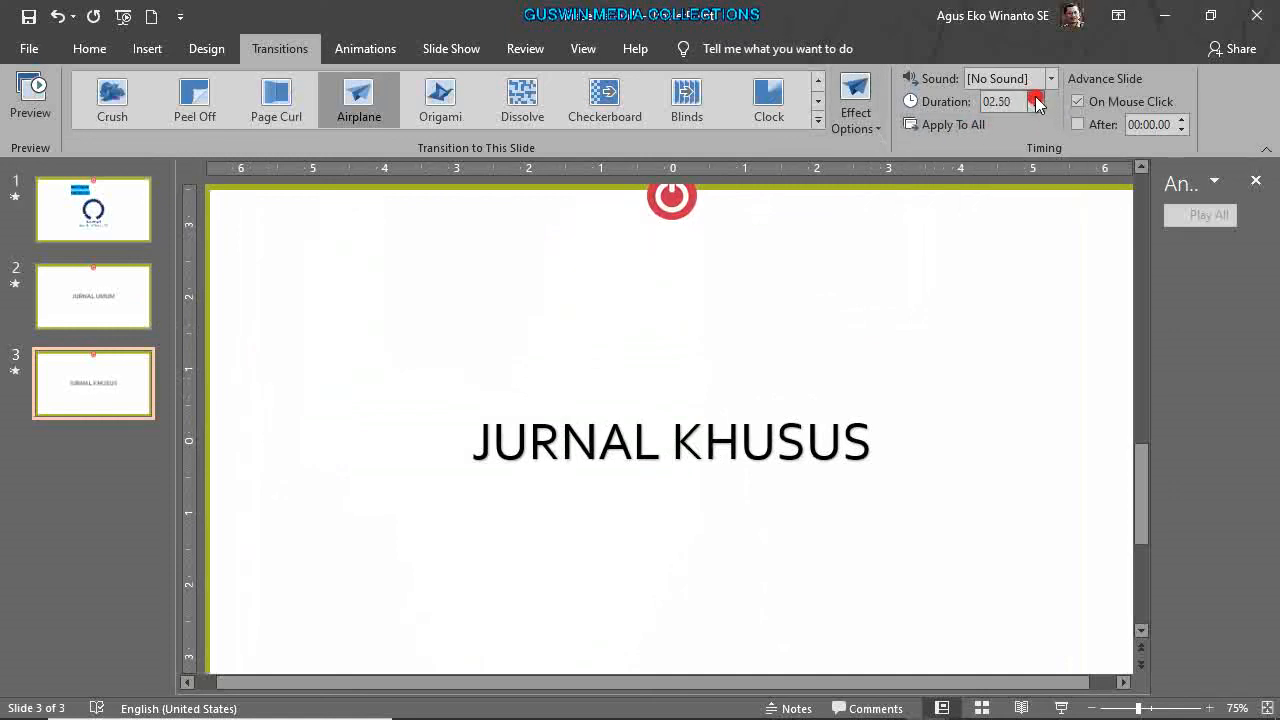
{"action": "left_click", "coordinate": [868, 118]}
{"action": "left_click", "coordinate": [891, 204]}
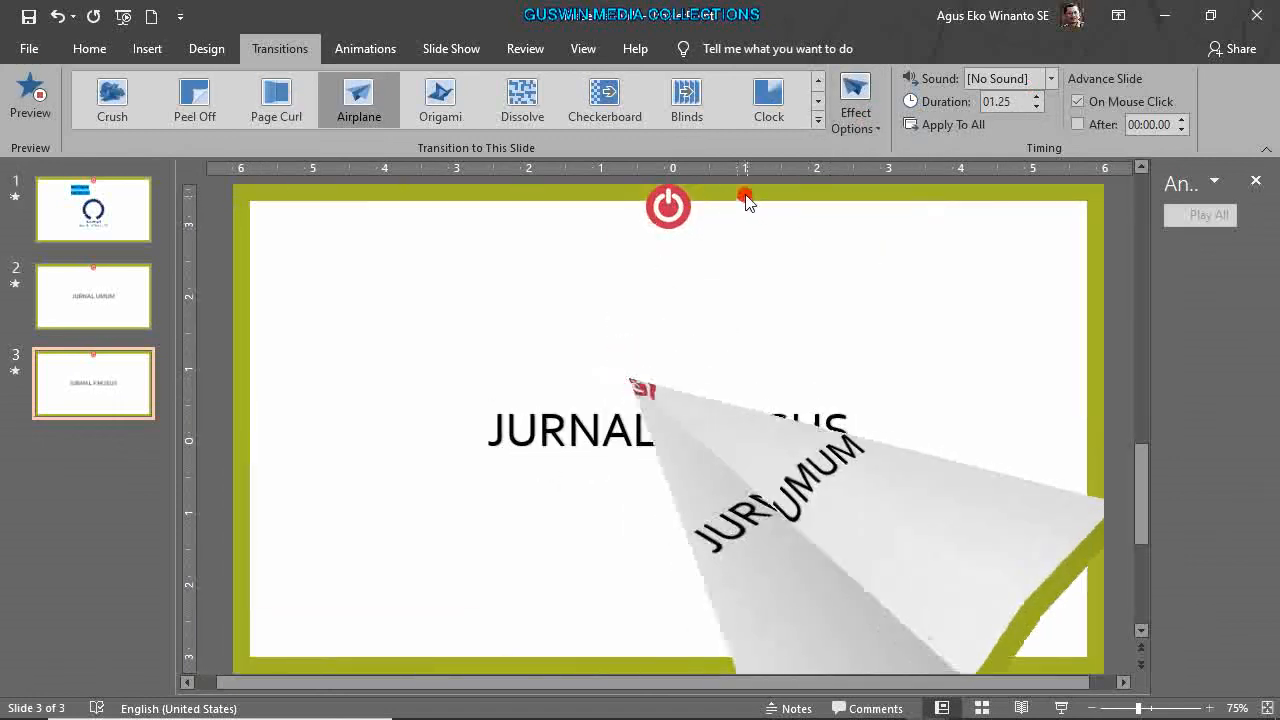
{"action": "left_click", "coordinate": [1036, 97]}
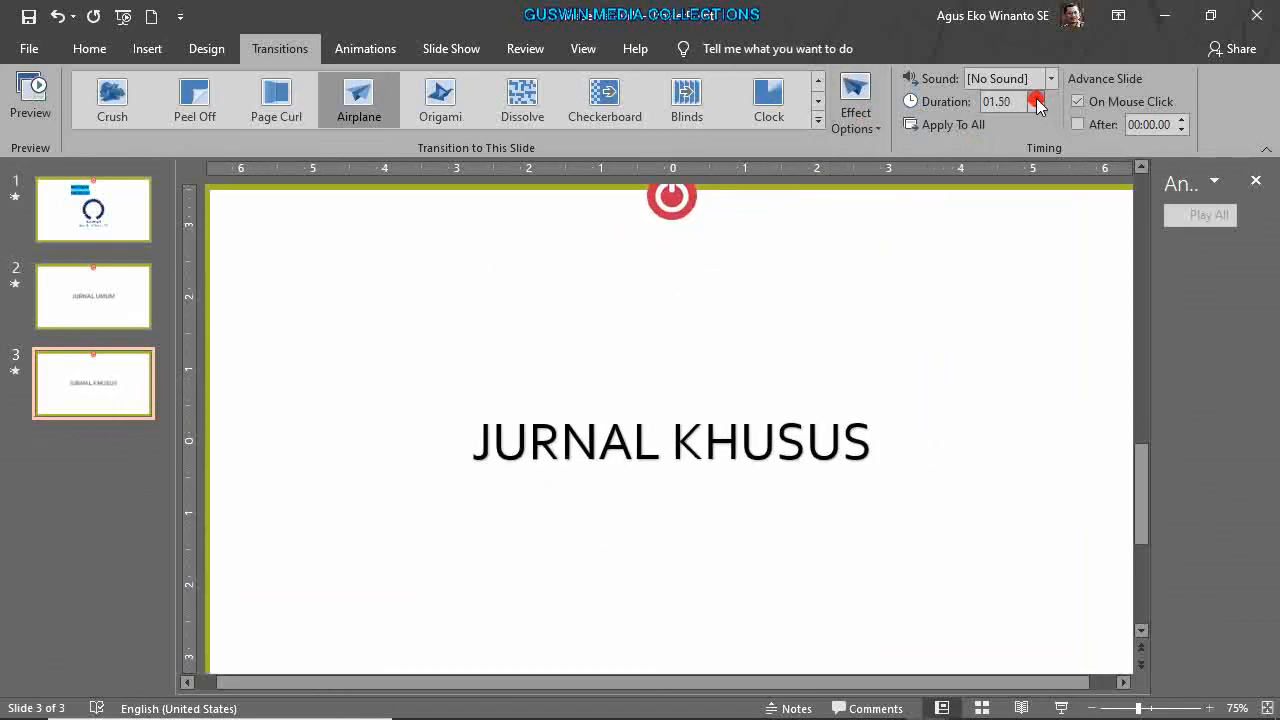
{"action": "left_click", "coordinate": [915, 192]}
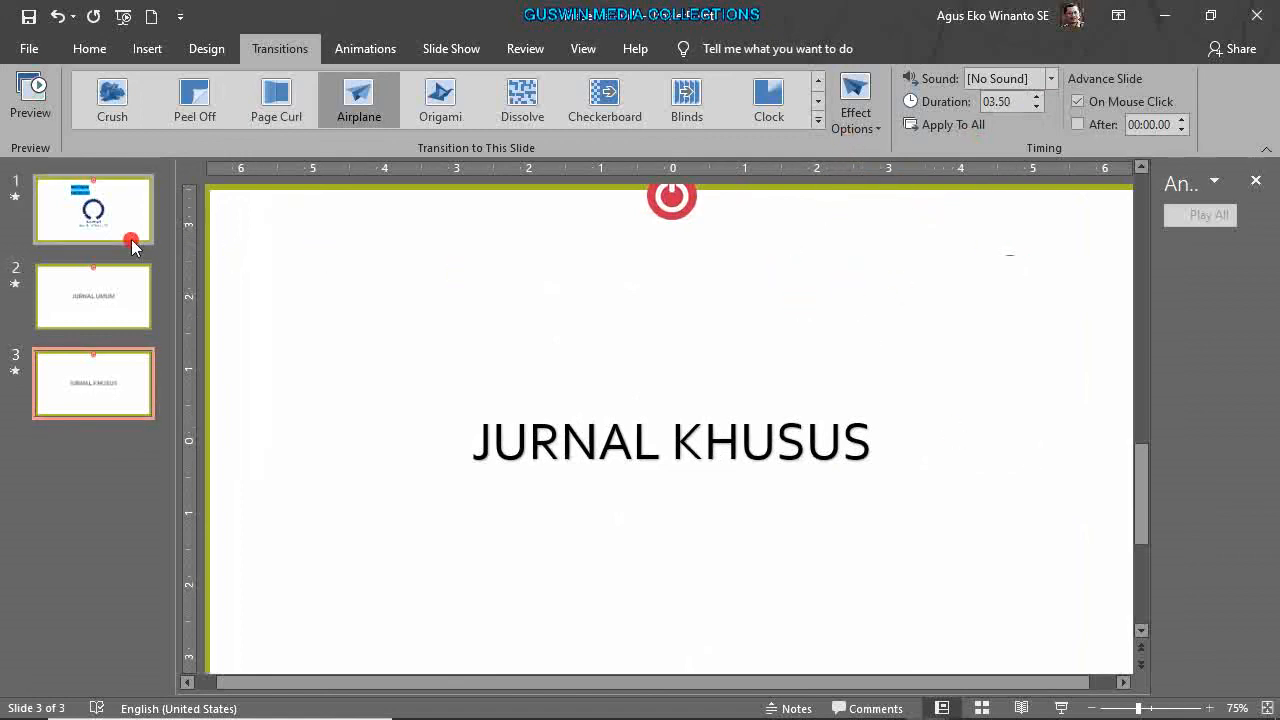
{"action": "left_click", "coordinate": [98, 226]}
{"action": "left_click", "coordinate": [1061, 708]}
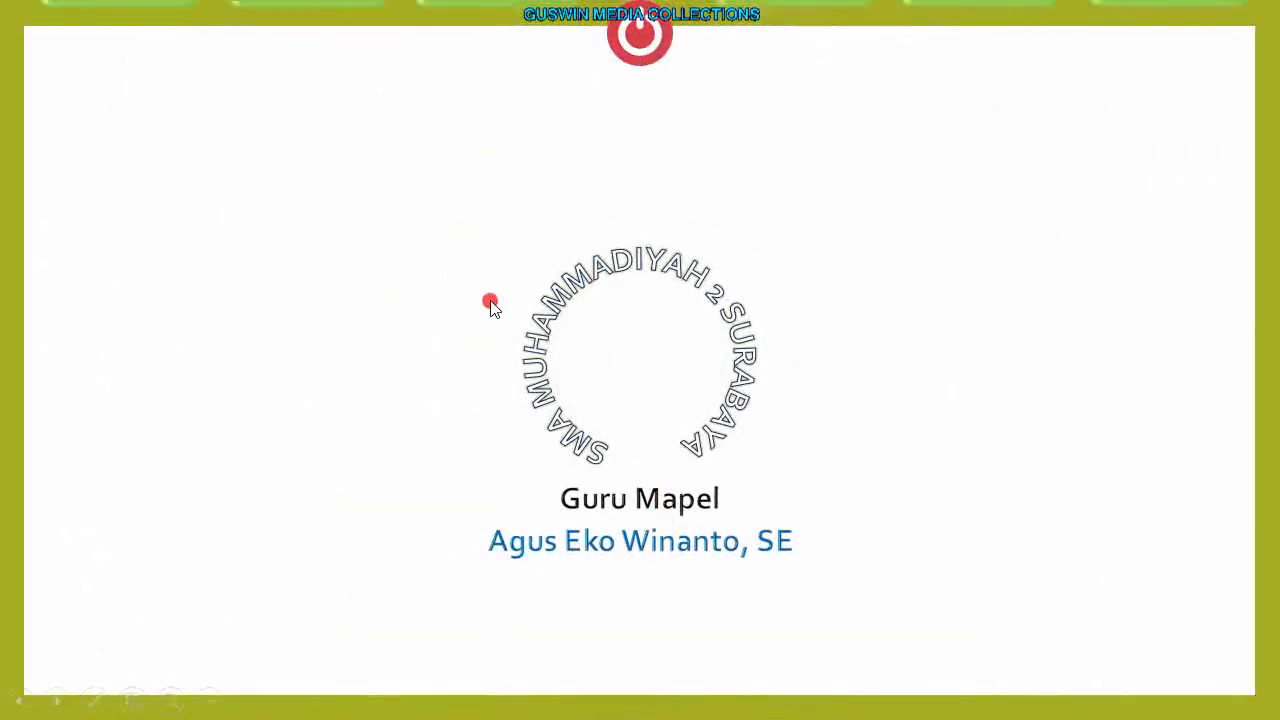
In the show, open Jurnal Khusus from MATERI, return home, open Jurnal Umum, then end the show.
{"action": "left_click", "coordinate": [503, 62]}
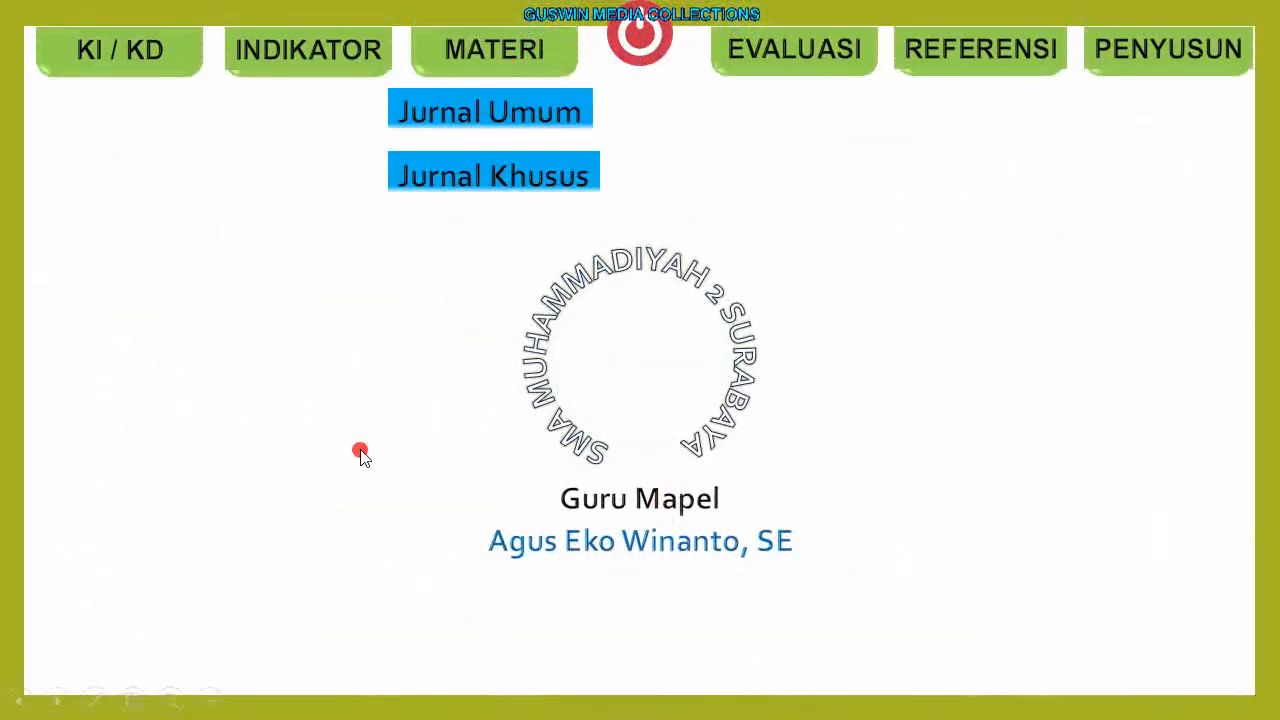
{"action": "left_click", "coordinate": [484, 181]}
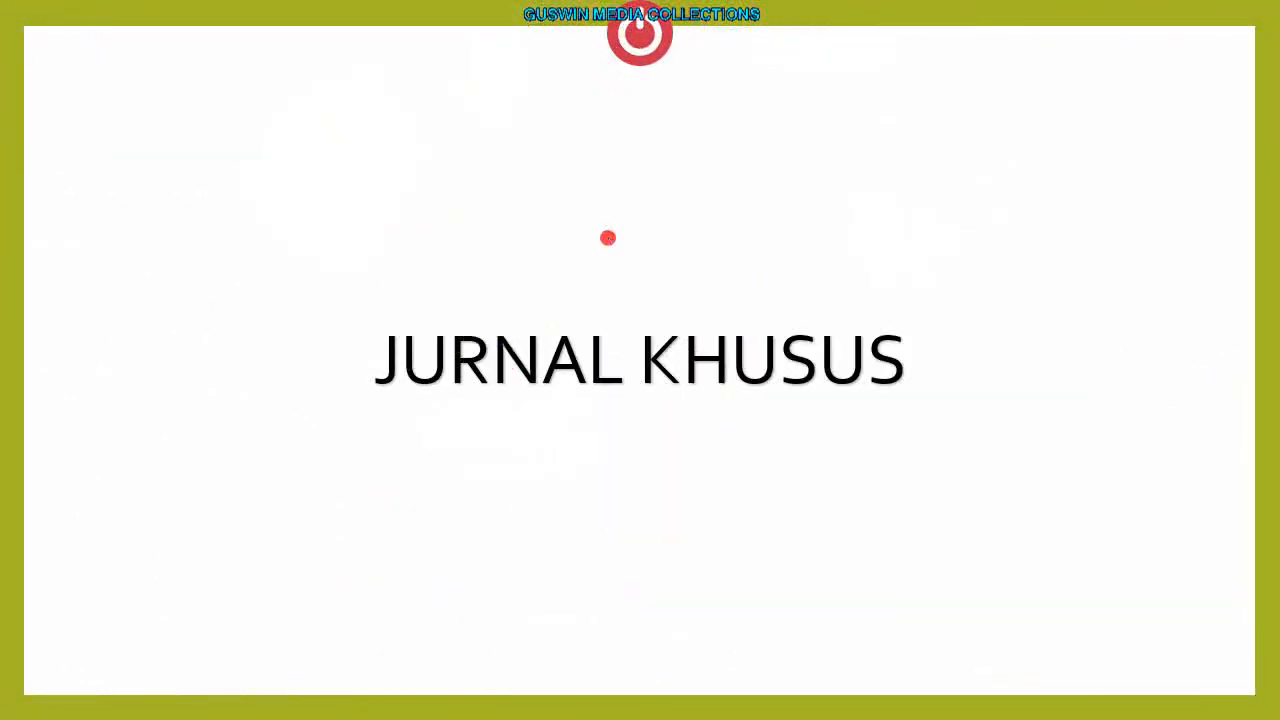
{"action": "left_click", "coordinate": [641, 64]}
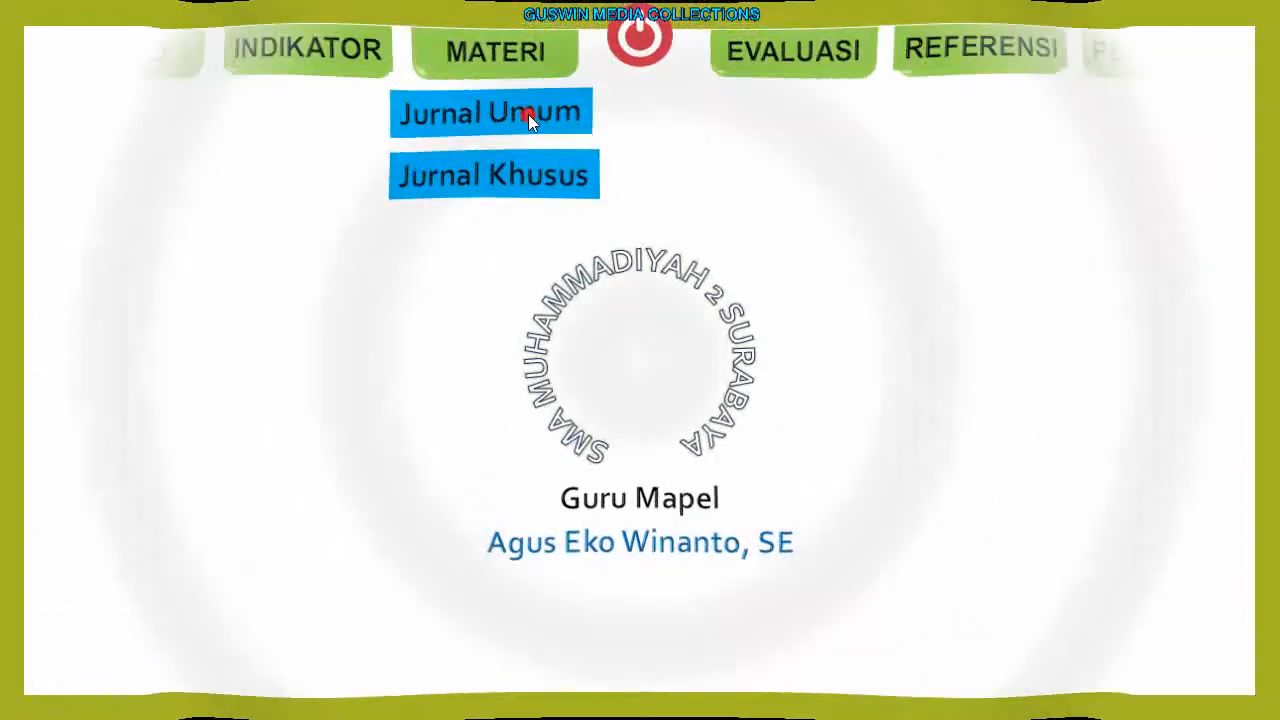
{"action": "left_click", "coordinate": [533, 125]}
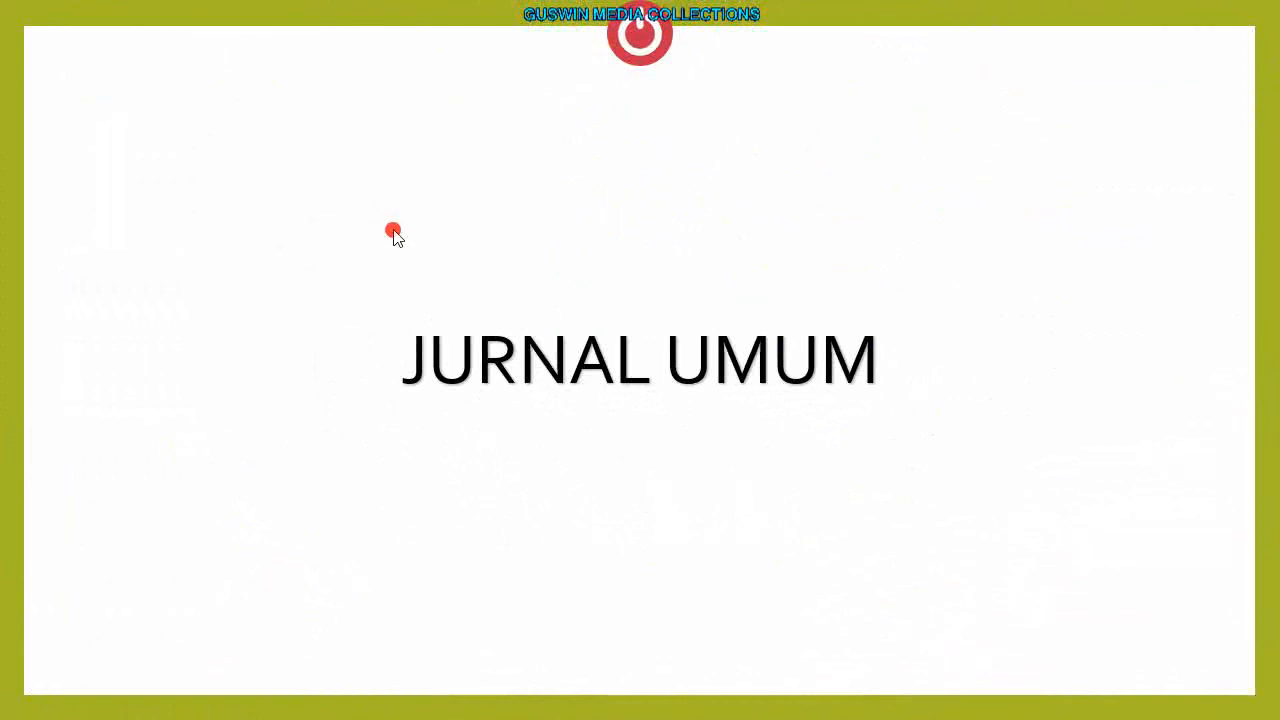
{"action": "key", "text": "Escape"}
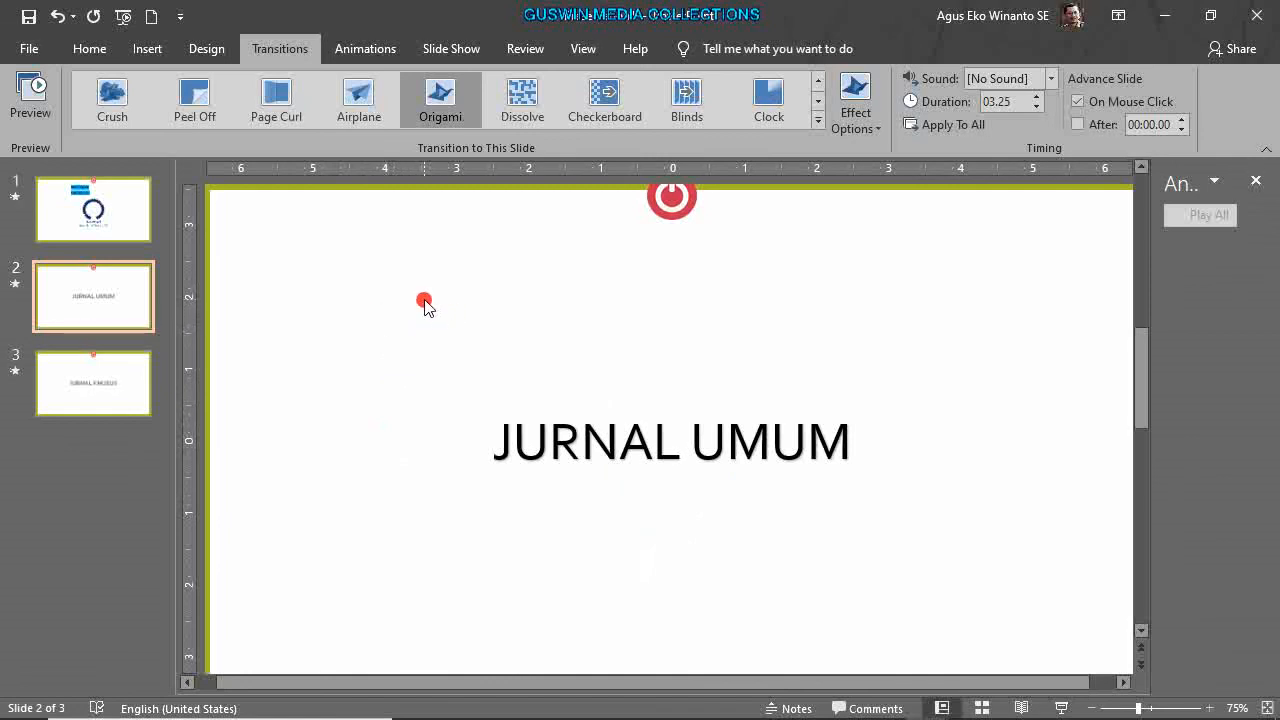
Switch to the quiz presentation and try the SALAH and BENAR answers in a slide show from slide 8.
{"action": "mouse_move", "coordinate": [690, 718]}
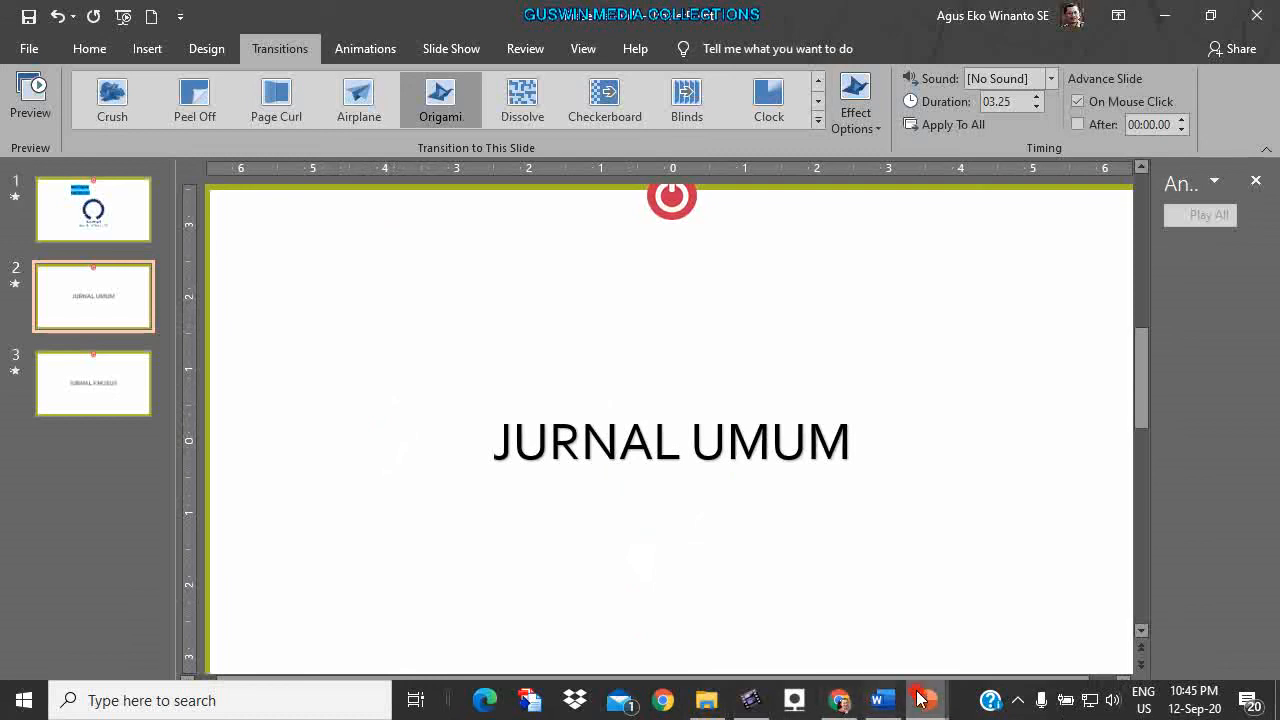
{"action": "mouse_move", "coordinate": [922, 698]}
{"action": "left_click", "coordinate": [826, 630]}
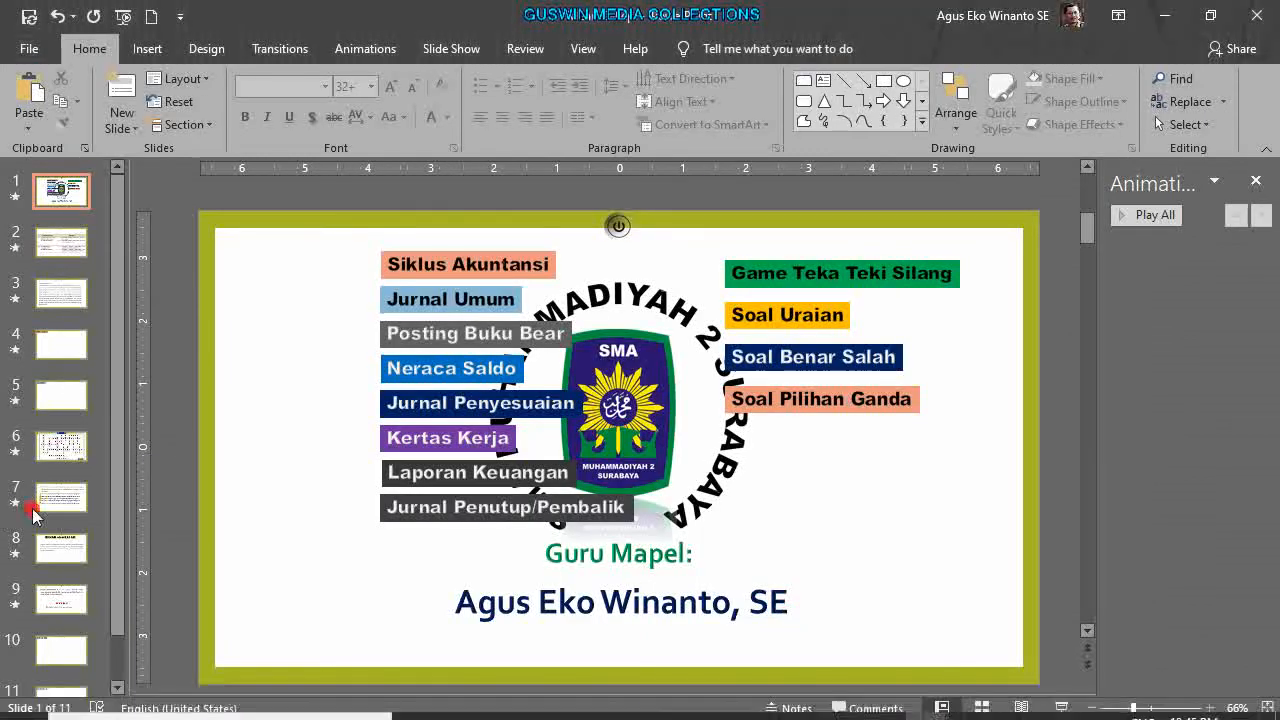
{"action": "left_click", "coordinate": [45, 530]}
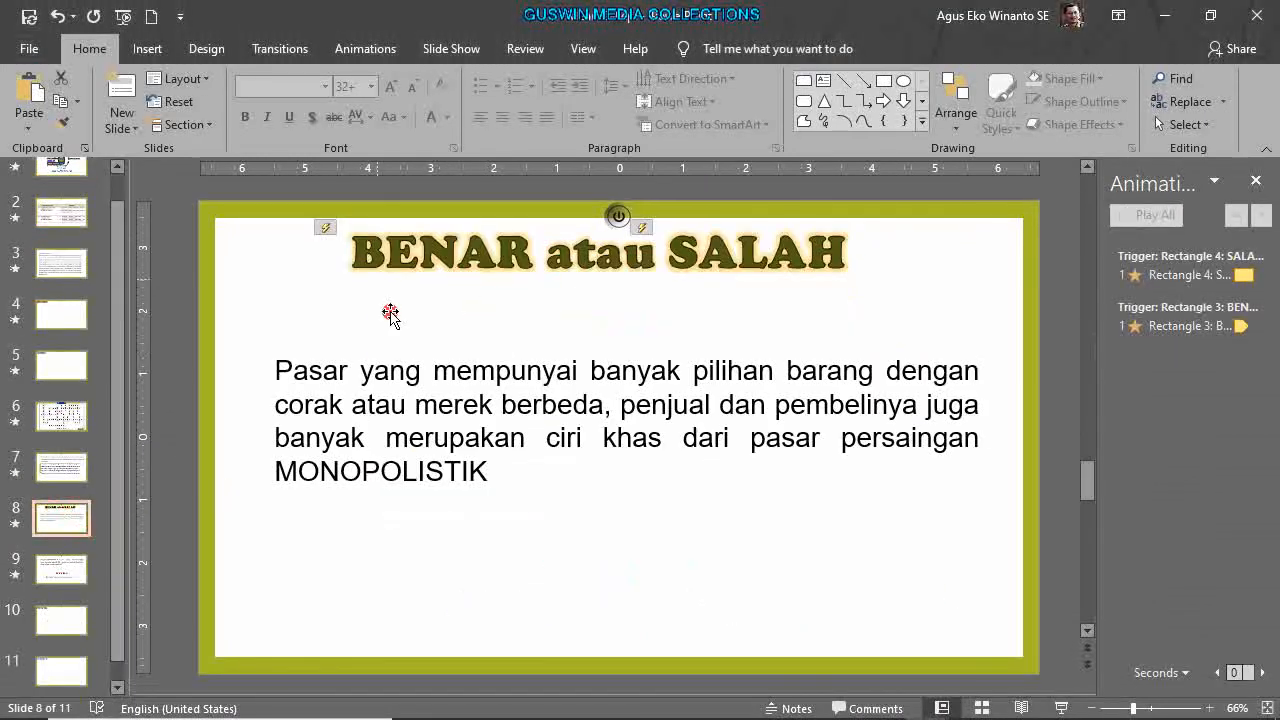
{"action": "left_click", "coordinate": [1062, 708]}
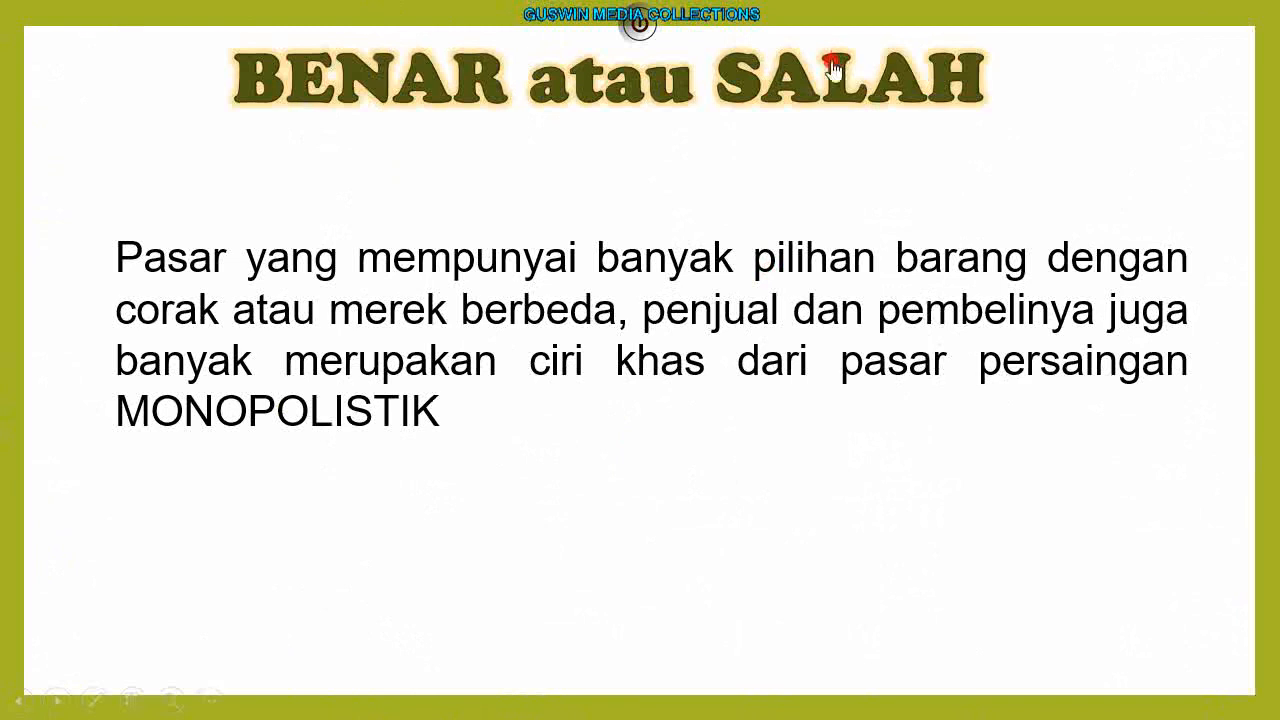
{"action": "left_click", "coordinate": [797, 90]}
{"action": "left_click", "coordinate": [430, 98]}
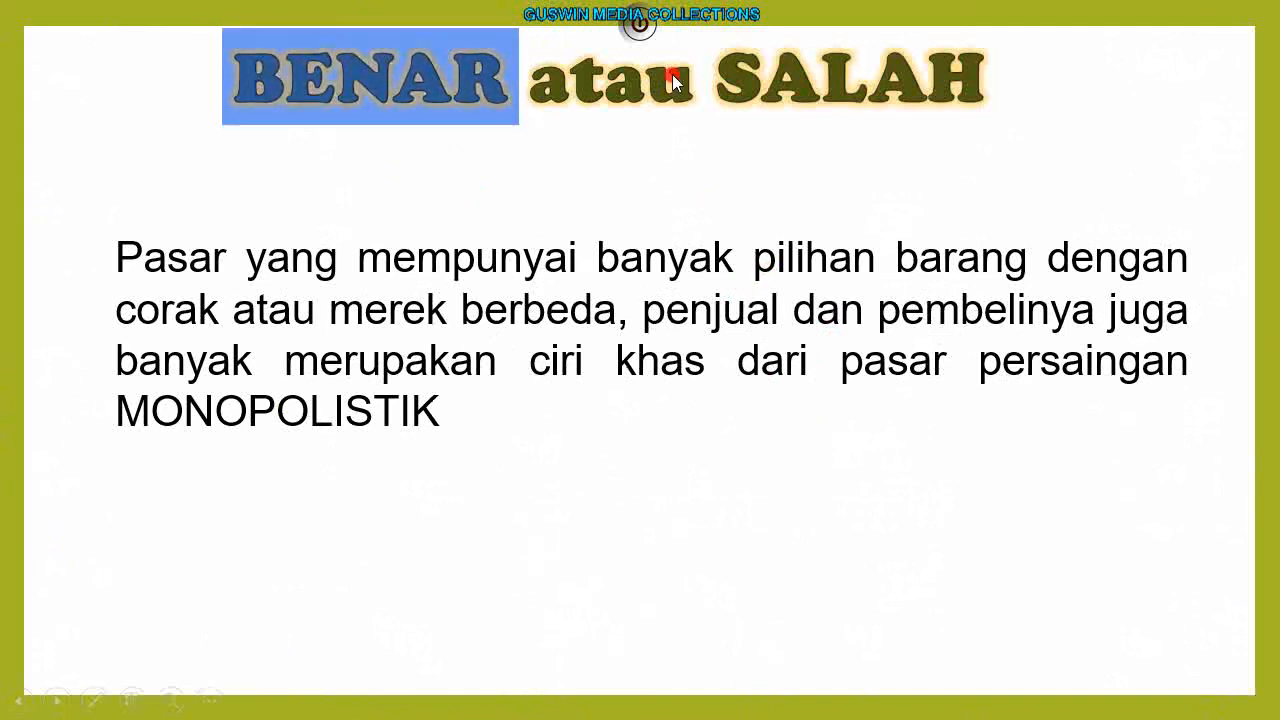
Open EVALUASI > Soal Pilihan Ganda, try answers A and B, then end the show.
{"action": "left_click", "coordinate": [535, 205]}
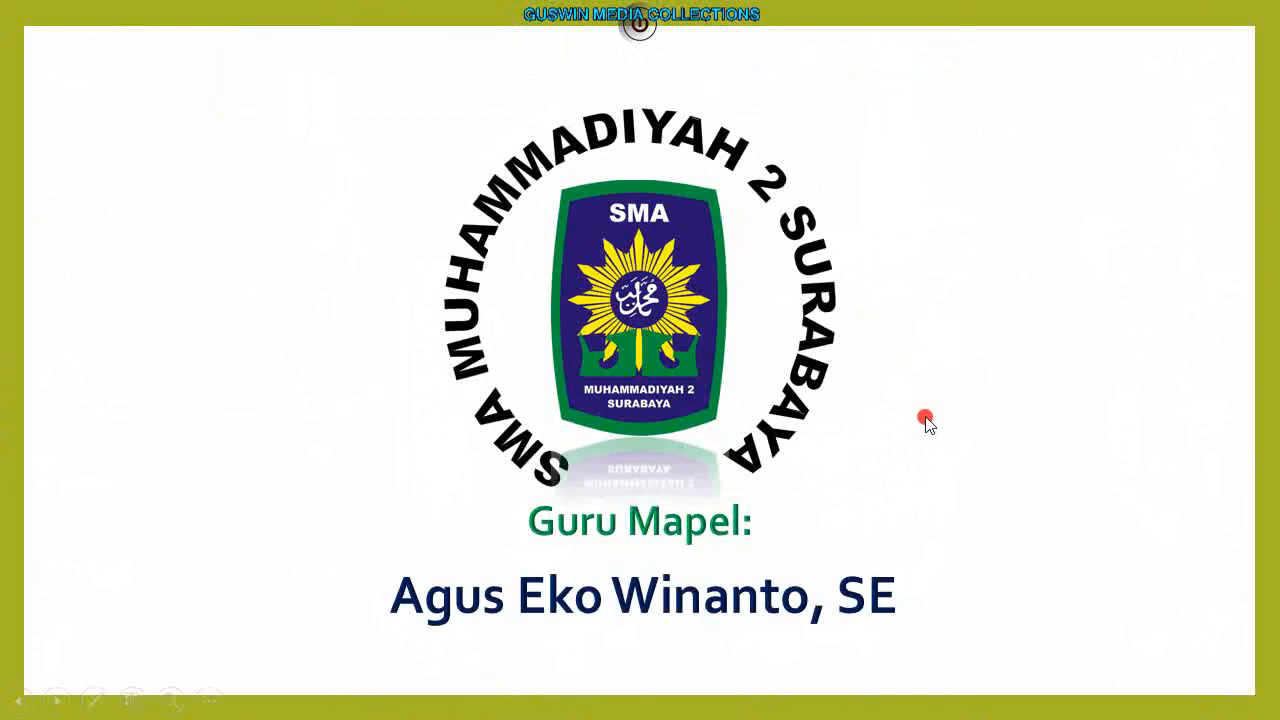
{"action": "left_click", "coordinate": [889, 47]}
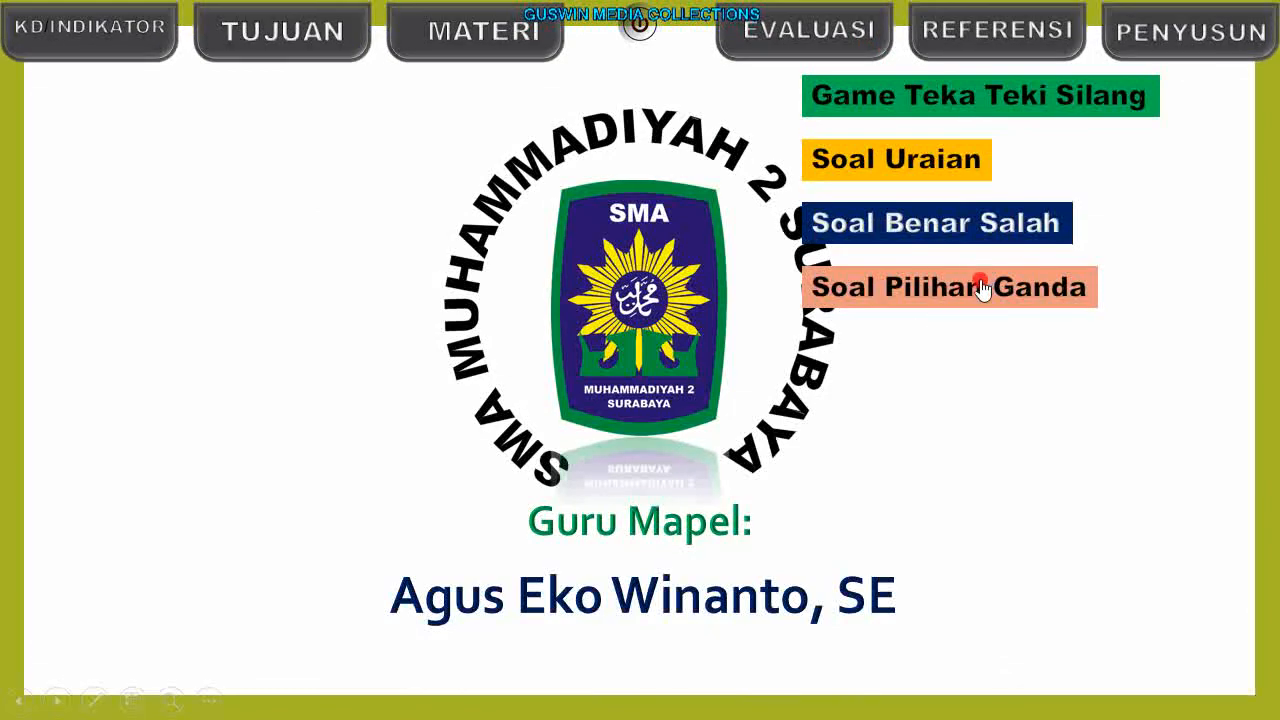
{"action": "left_click", "coordinate": [979, 283]}
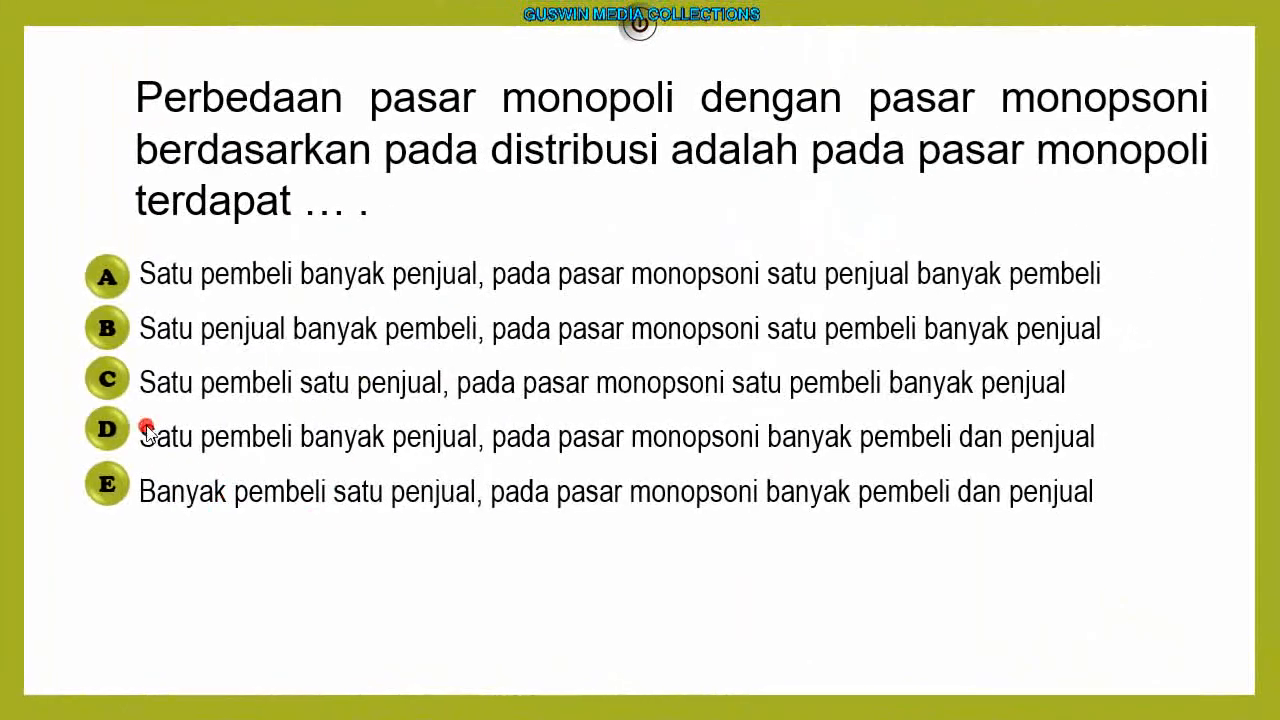
{"action": "left_click", "coordinate": [113, 283]}
{"action": "left_click", "coordinate": [105, 330]}
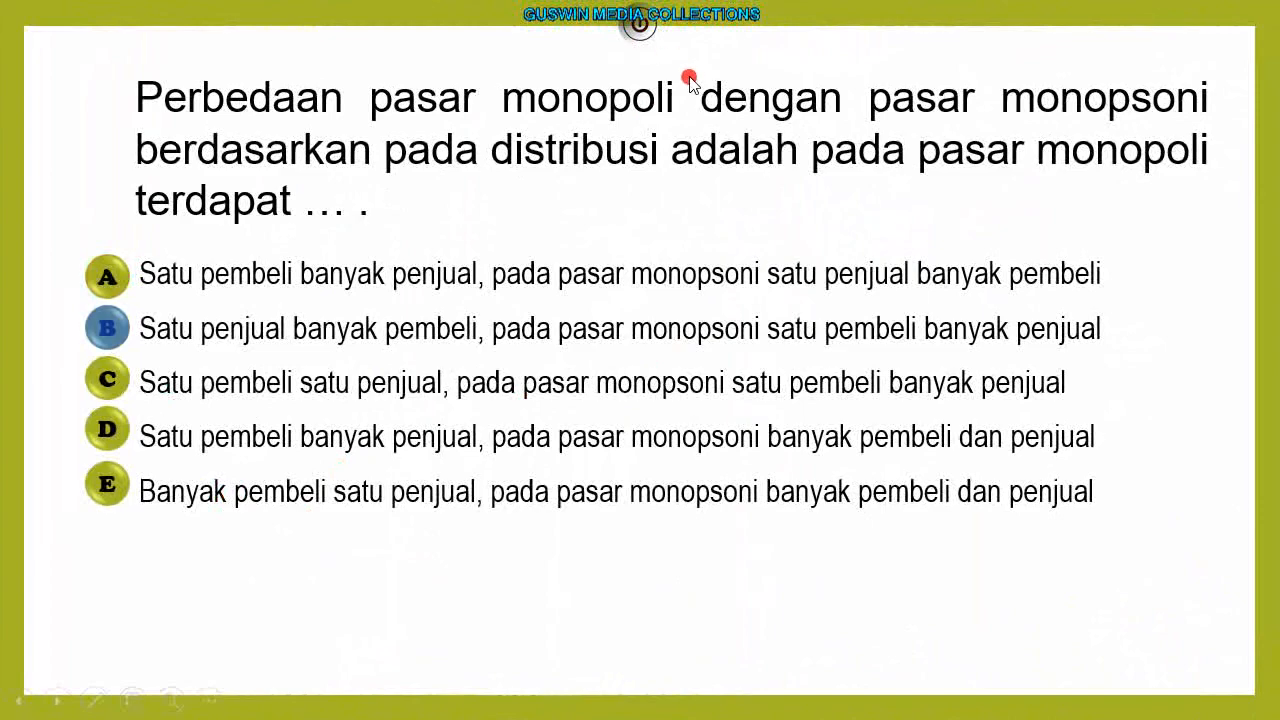
{"action": "key", "text": "Escape"}
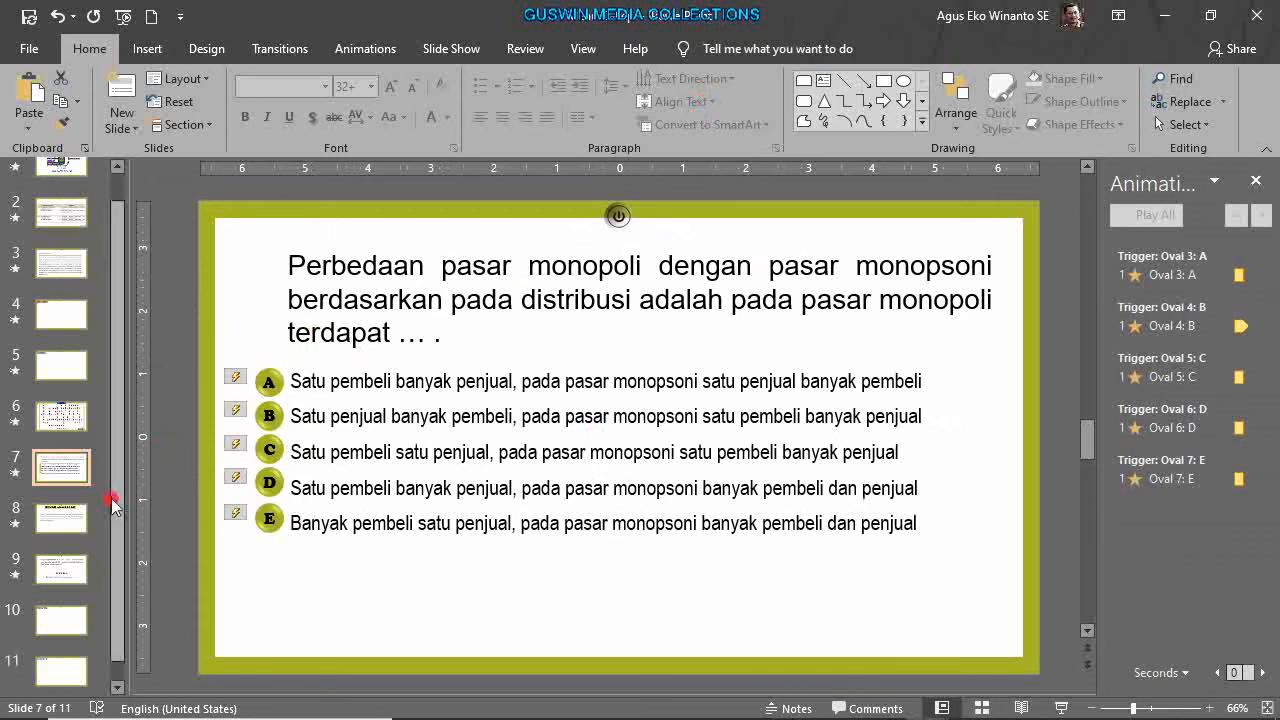
View the crossword puzzle slide 6, then go back to title slide 1.
{"action": "left_click", "coordinate": [75, 420]}
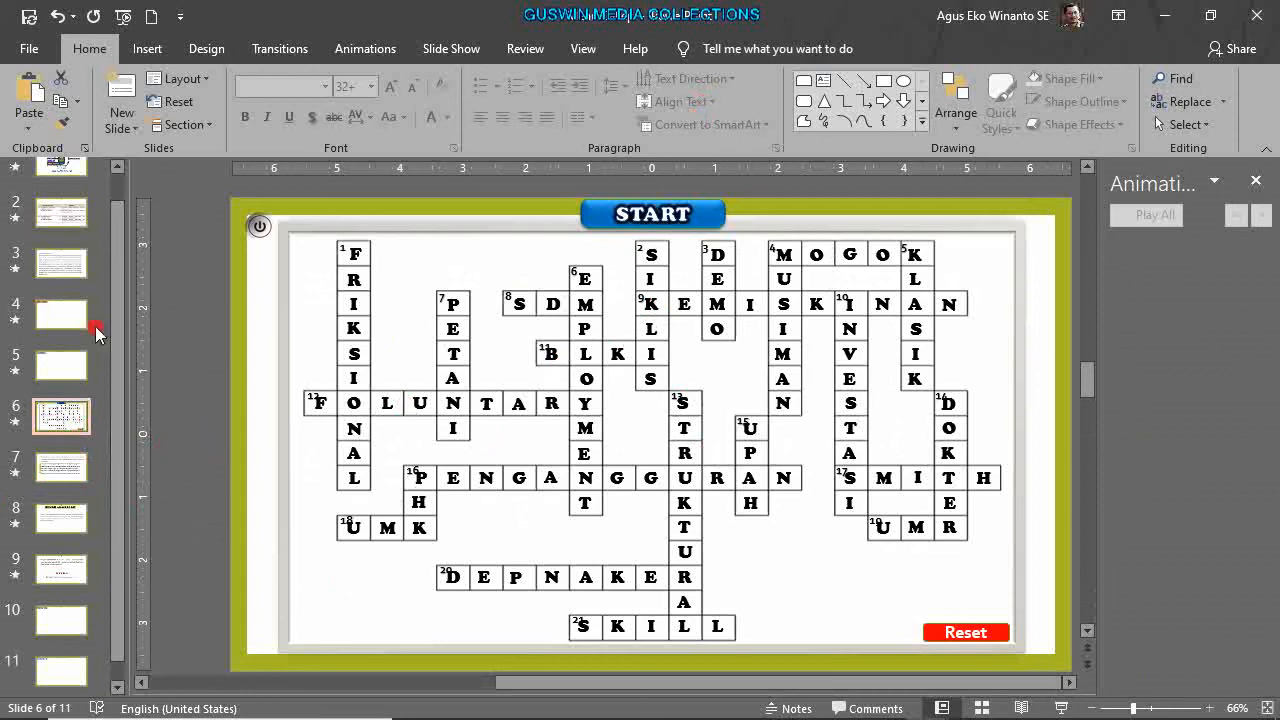
{"action": "scroll", "coordinate": [97, 333], "scroll_direction": "up", "scroll_amount": 2}
{"action": "left_click", "coordinate": [58, 192]}
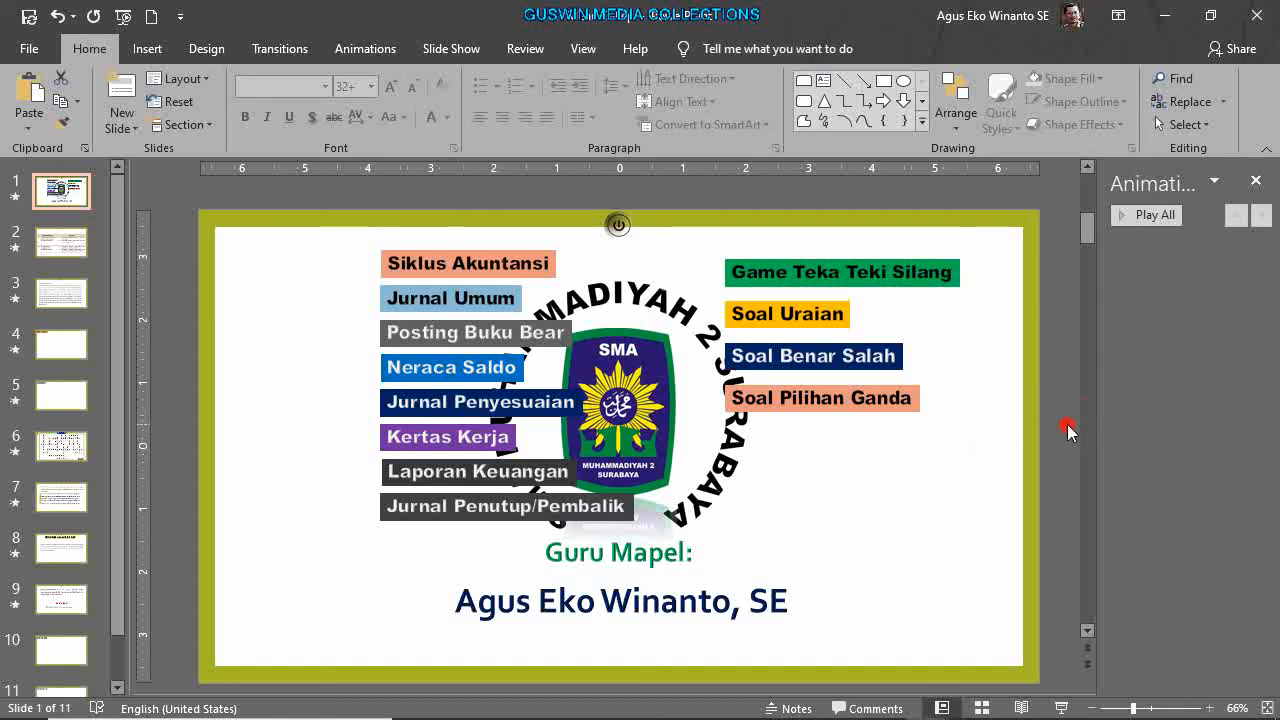
Minimize both presentations, Word, the video editor and File Explorer, then restore Screen Recorder.
{"action": "left_click", "coordinate": [1166, 14]}
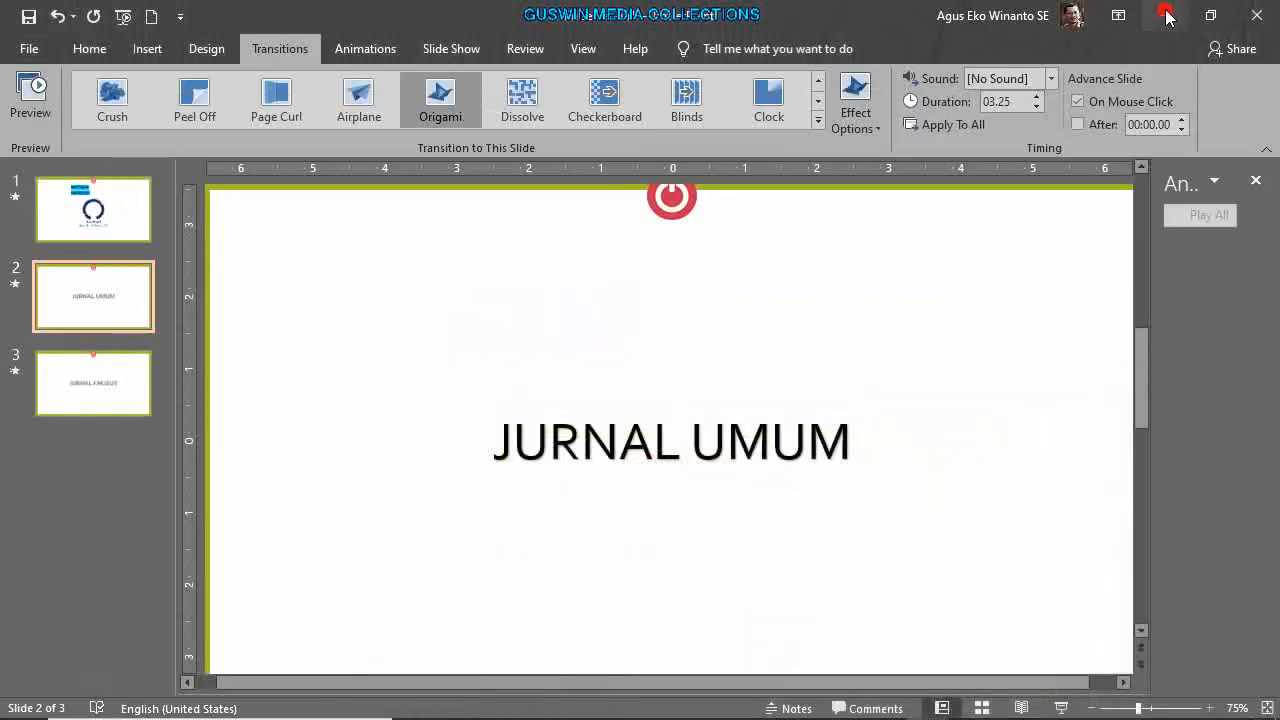
{"action": "left_click", "coordinate": [1166, 14]}
{"action": "left_click", "coordinate": [1166, 14]}
{"action": "left_click", "coordinate": [1166, 14]}
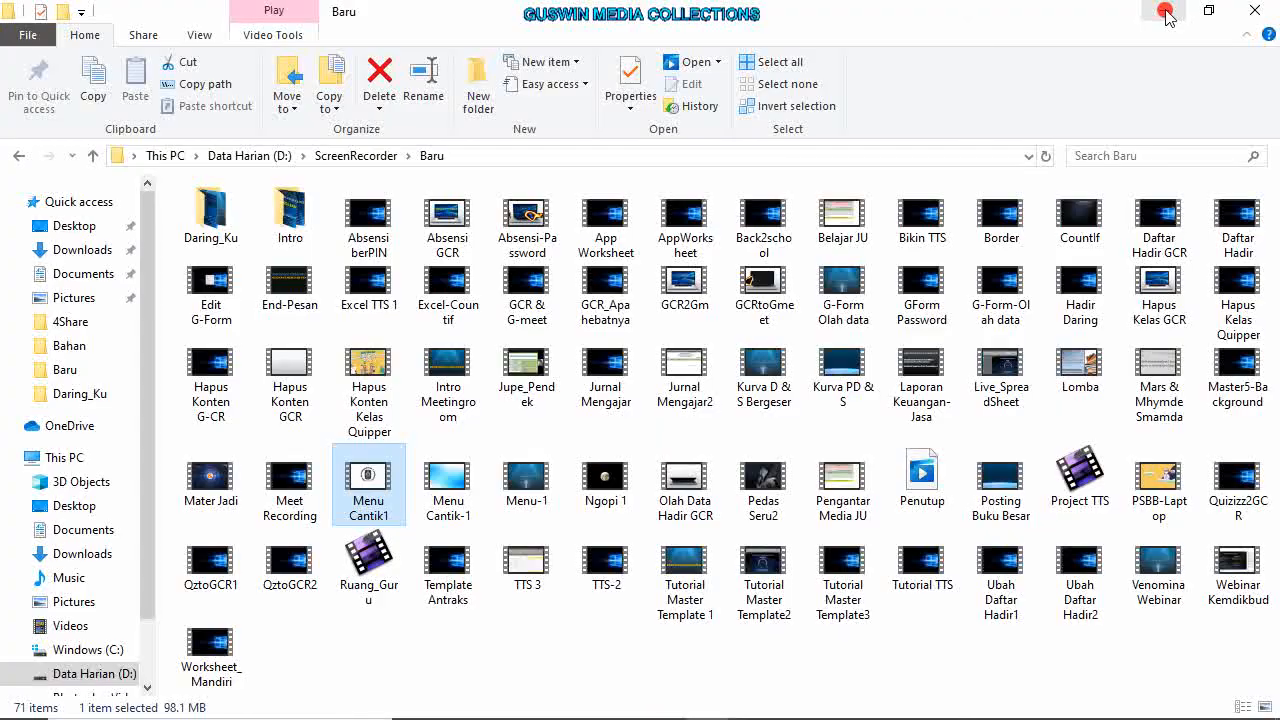
{"action": "left_click", "coordinate": [1166, 14]}
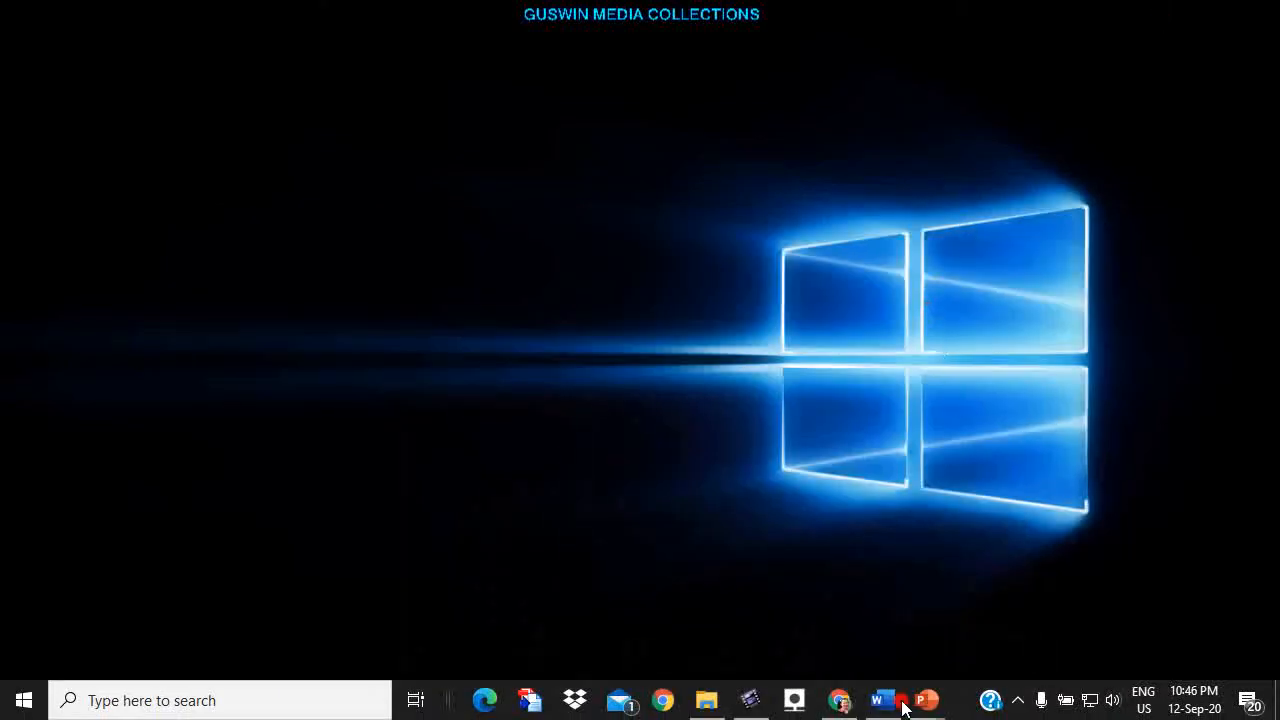
{"action": "left_click", "coordinate": [791, 703]}
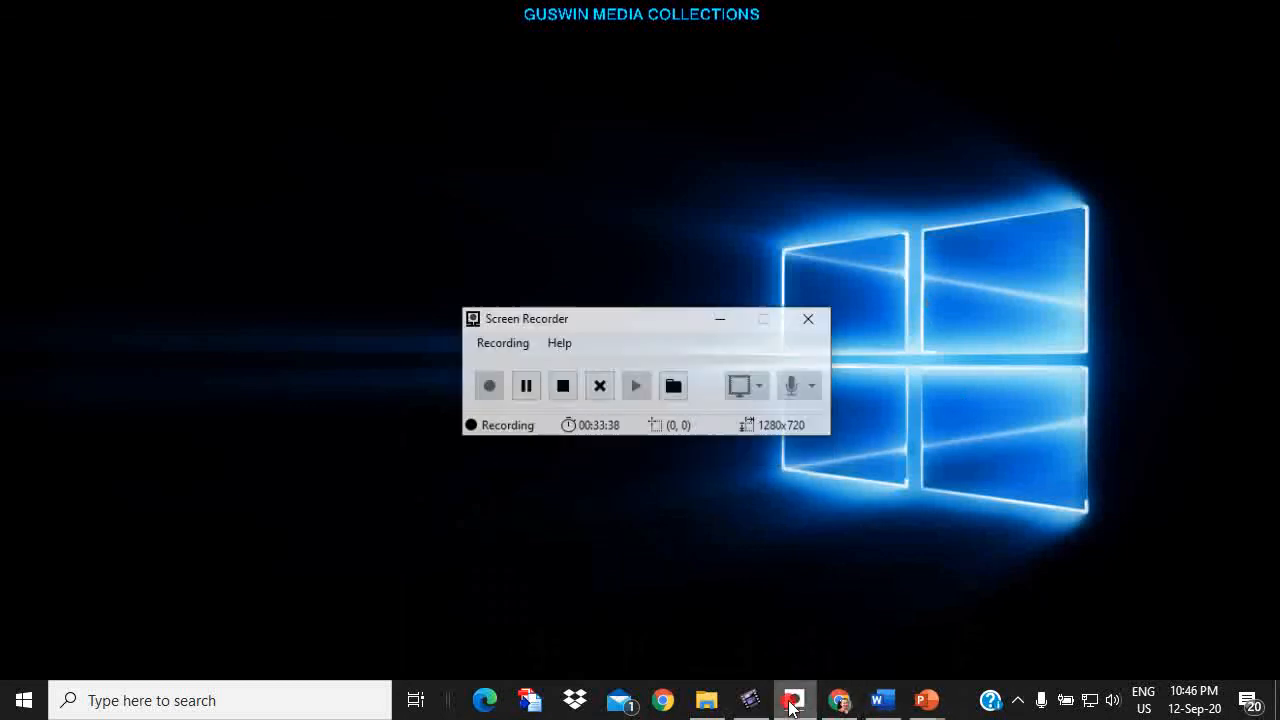